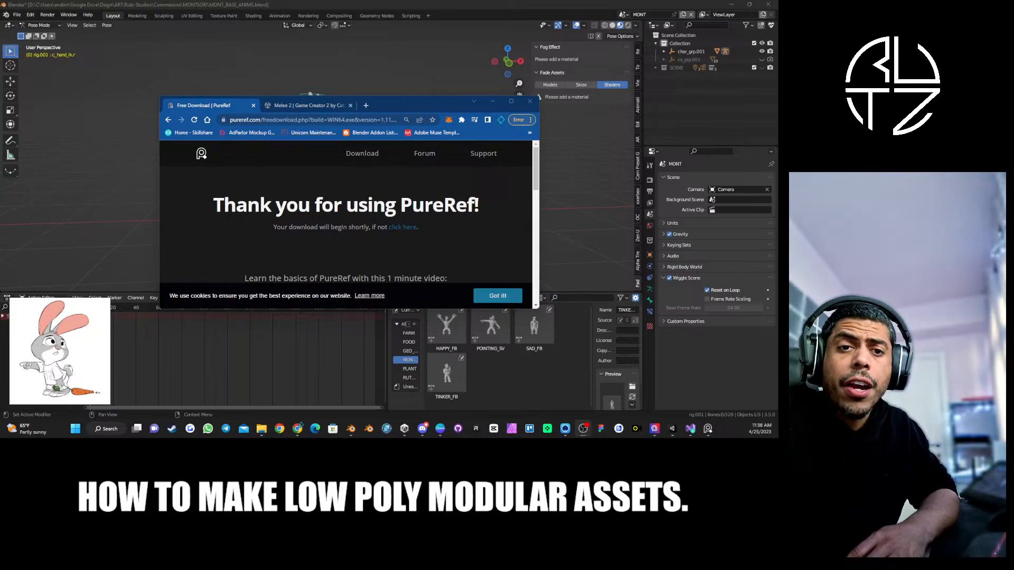
{"action": "left_click_drag", "start_coordinate": [386, 104], "coordinate": [384, 78]}
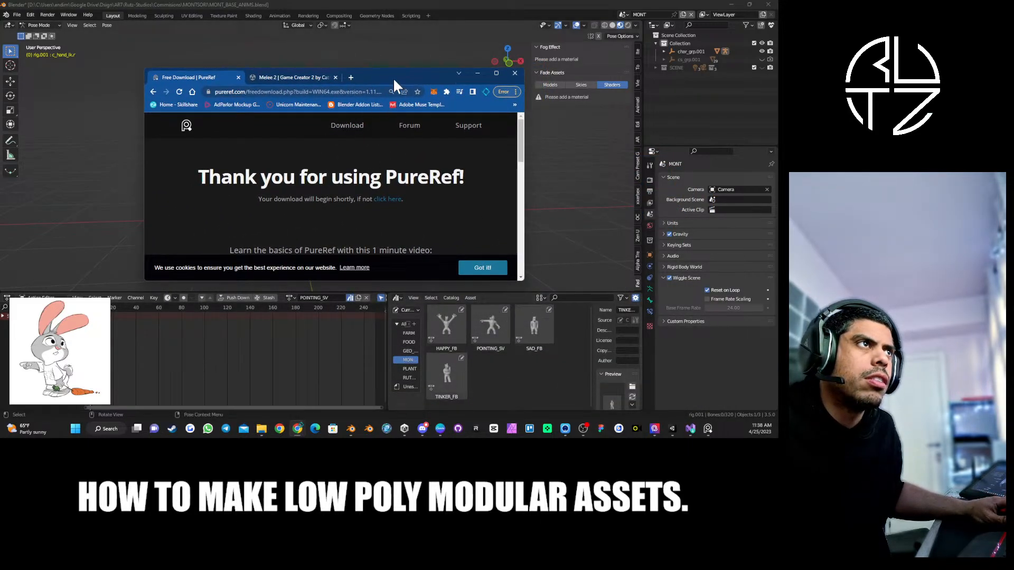
{"action": "left_click_drag", "start_coordinate": [394, 79], "coordinate": [423, 79]}
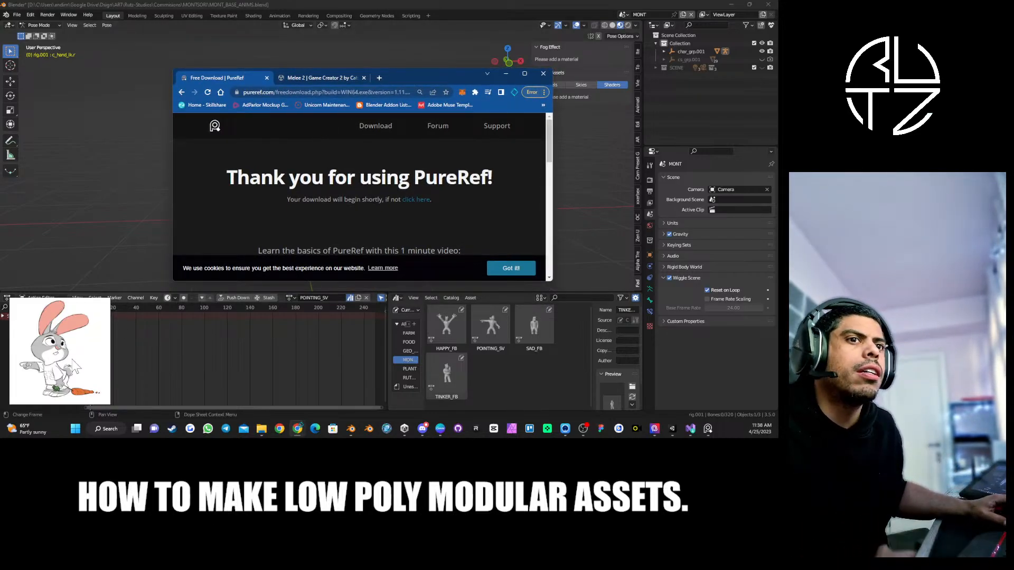
{"action": "mouse_move", "coordinate": [73, 361]}
{"action": "left_mouse_down"}
{"action": "mouse_move", "coordinate": [108, 266]}
{"action": "mouse_move", "coordinate": [115, 282]}
{"action": "mouse_move", "coordinate": [88, 288]}
{"action": "mouse_move", "coordinate": [79, 354]}
{"action": "mouse_move", "coordinate": [74, 337]}
{"action": "mouse_move", "coordinate": [78, 345]}
{"action": "left_mouse_up"}
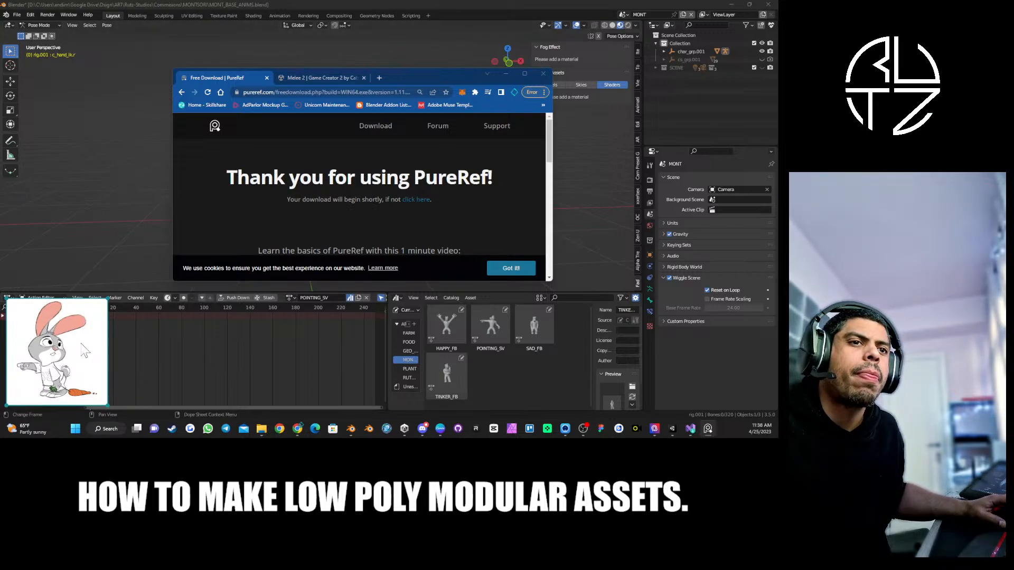
{"action": "mouse_move", "coordinate": [81, 344]}
{"action": "left_mouse_down"}
{"action": "mouse_move", "coordinate": [93, 334]}
{"action": "mouse_move", "coordinate": [79, 345]}
{"action": "left_mouse_up"}
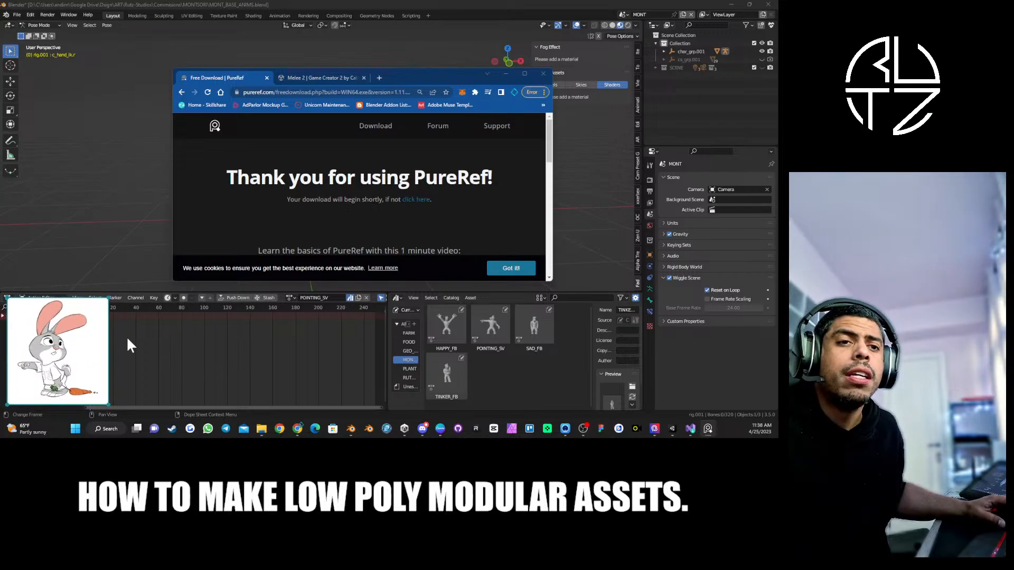
Maximize the browser window and open the PureRef homepage from the download thank-you page.
{"action": "left_click", "coordinate": [525, 73]}
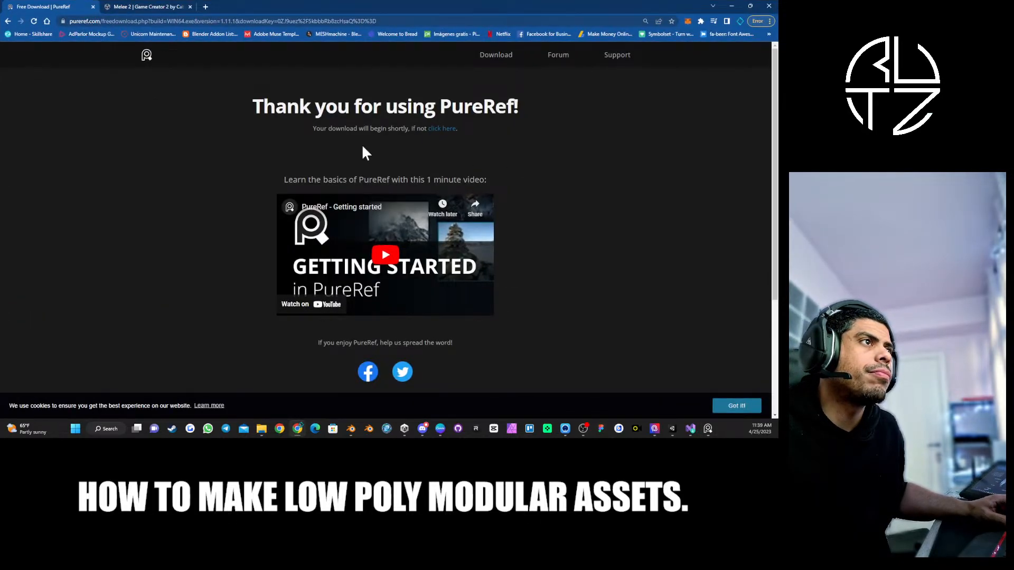
{"action": "scroll", "coordinate": [489, 181], "scroll_direction": "down", "scroll_amount": 2}
{"action": "scroll", "coordinate": [491, 182], "scroll_direction": "up", "scroll_amount": 2}
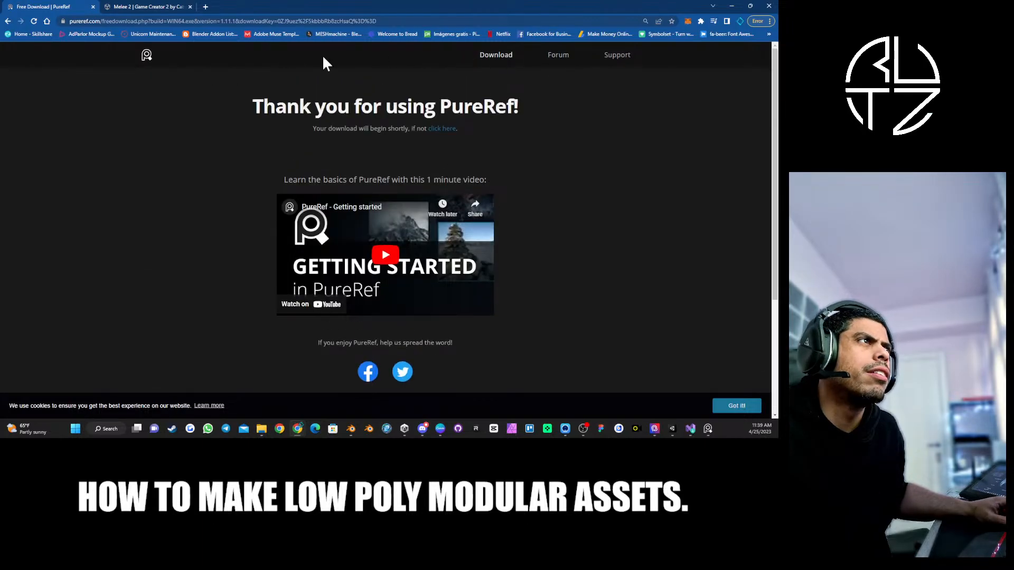
{"action": "left_click", "coordinate": [150, 54]}
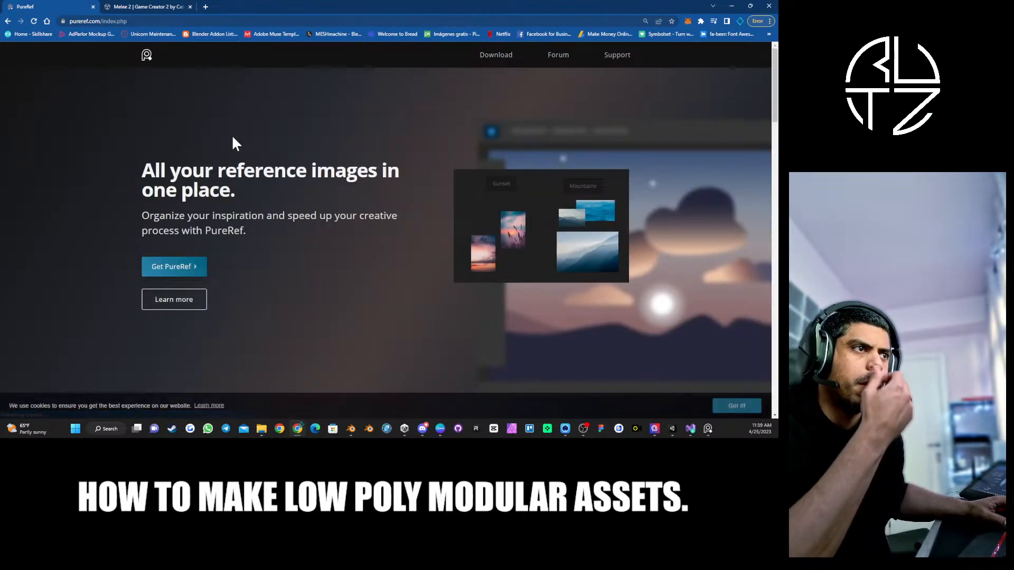
Examine the PureRef homepage's feature sections, including image import, always-on-top use, platform support and workflow tools, and return to its beginning.
{"action": "scroll", "coordinate": [321, 170], "scroll_direction": "down", "scroll_amount": 5}
{"action": "scroll", "coordinate": [323, 174], "scroll_direction": "up", "scroll_amount": 2}
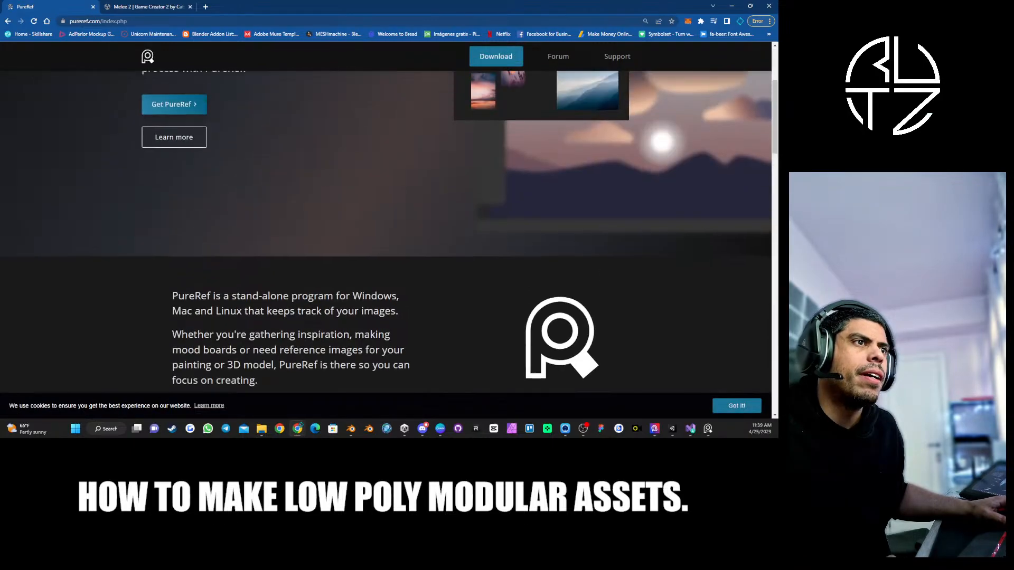
{"action": "scroll", "coordinate": [324, 178], "scroll_direction": "down", "scroll_amount": 3}
{"action": "scroll", "coordinate": [326, 183], "scroll_direction": "down", "scroll_amount": 4}
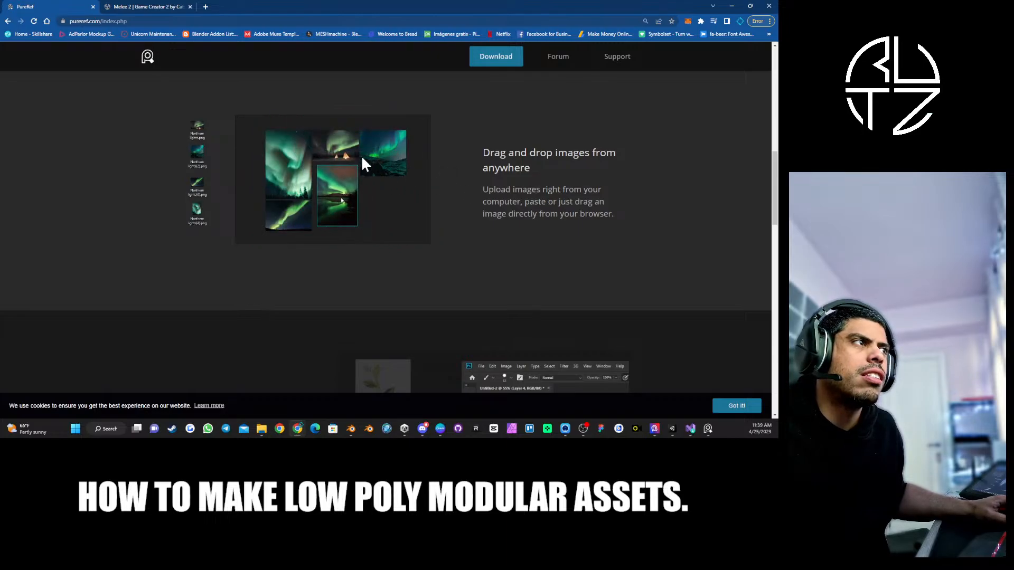
{"action": "scroll", "coordinate": [362, 159], "scroll_direction": "down", "scroll_amount": 2}
{"action": "scroll", "coordinate": [348, 132], "scroll_direction": "down", "scroll_amount": 4}
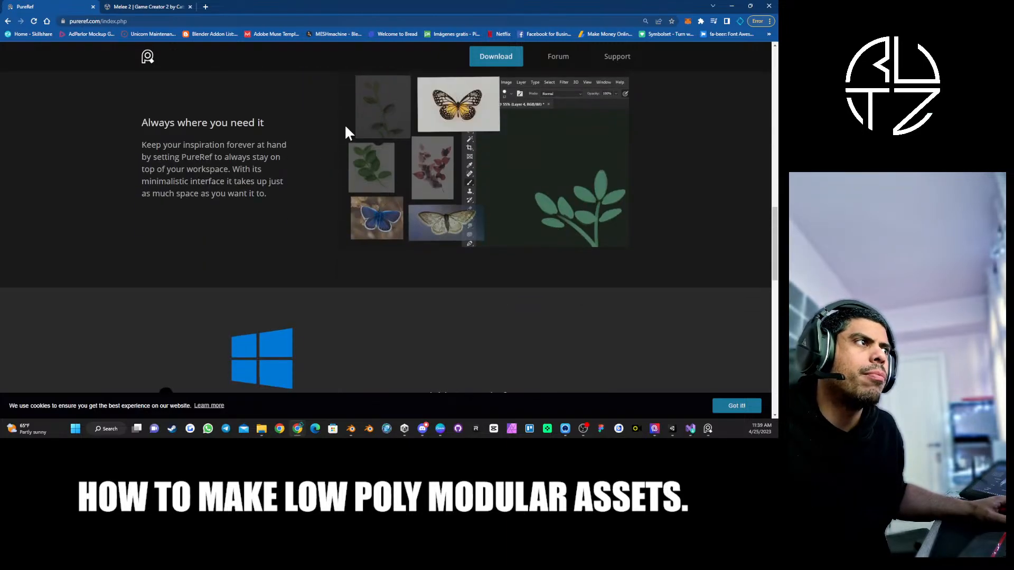
{"action": "scroll", "coordinate": [273, 155], "scroll_direction": "down", "scroll_amount": 4}
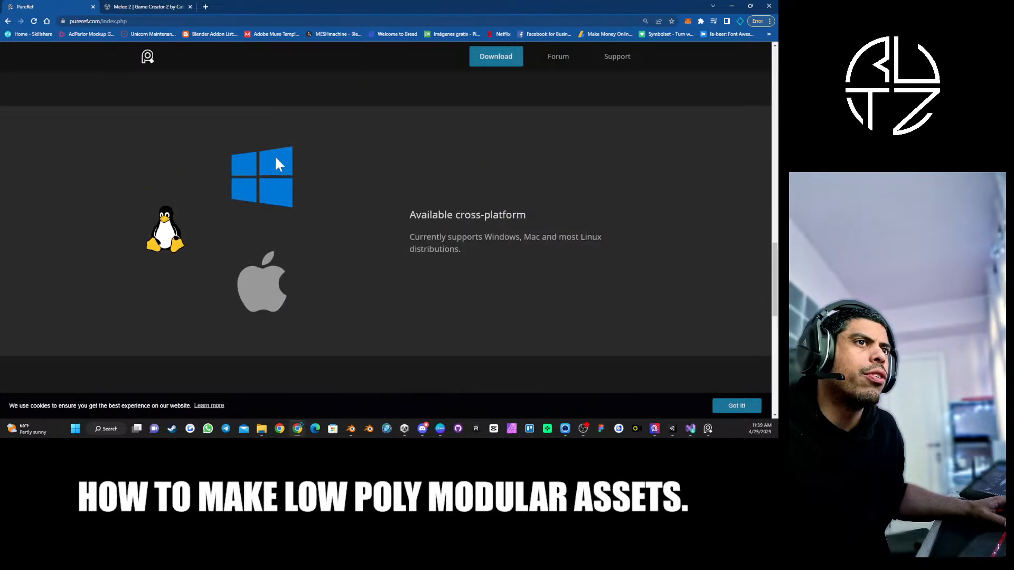
{"action": "scroll", "coordinate": [286, 148], "scroll_direction": "up", "scroll_amount": 8}
{"action": "scroll", "coordinate": [325, 222], "scroll_direction": "down", "scroll_amount": 8}
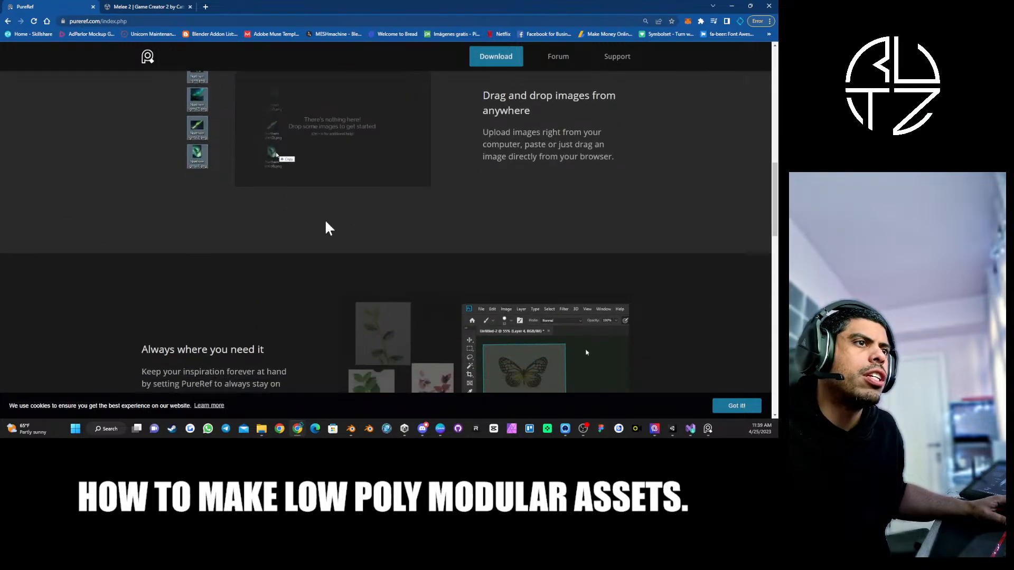
{"action": "scroll", "coordinate": [312, 201], "scroll_direction": "down", "scroll_amount": 5}
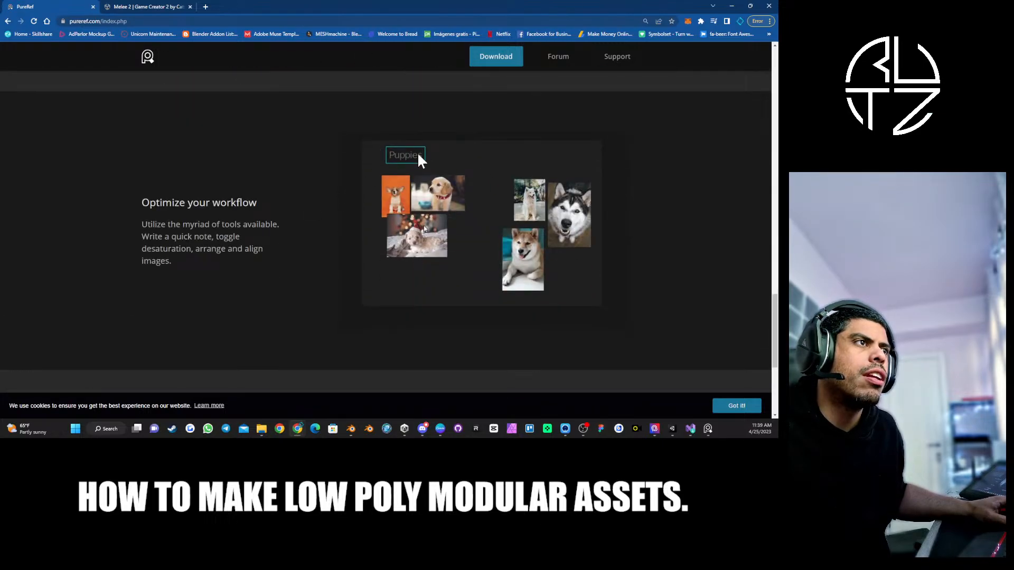
{"action": "scroll", "coordinate": [366, 192], "scroll_direction": "down", "scroll_amount": 4}
{"action": "scroll", "coordinate": [365, 192], "scroll_direction": "up", "scroll_amount": 9}
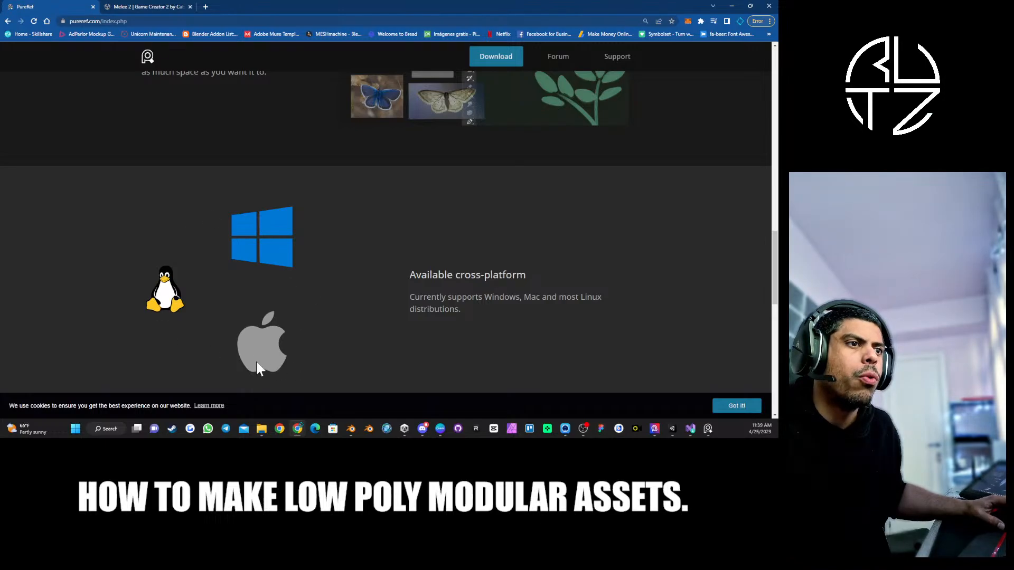
{"action": "scroll", "coordinate": [391, 244], "scroll_direction": "up", "scroll_amount": 10}
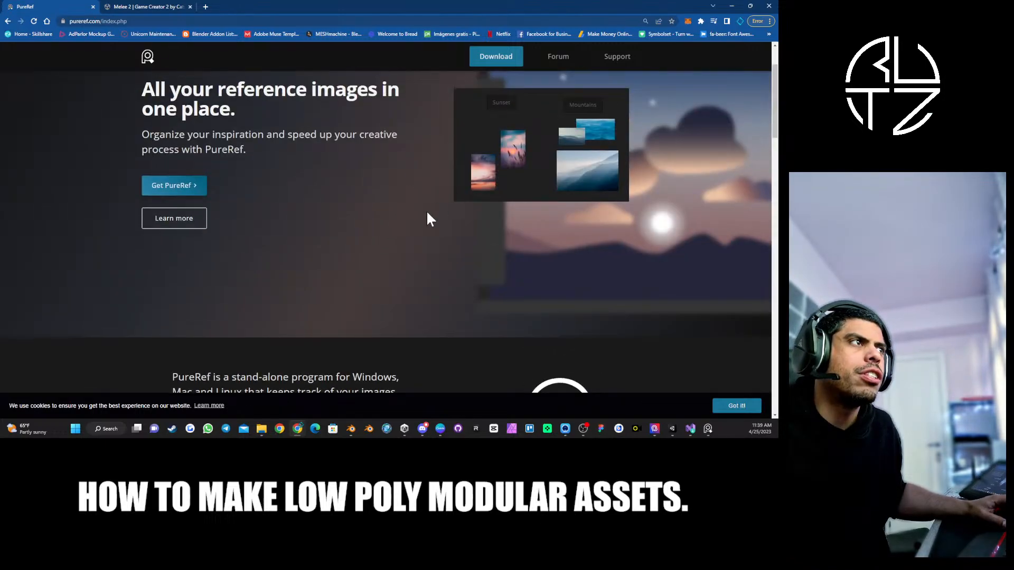
{"action": "scroll", "coordinate": [428, 217], "scroll_direction": "up", "scroll_amount": 2}
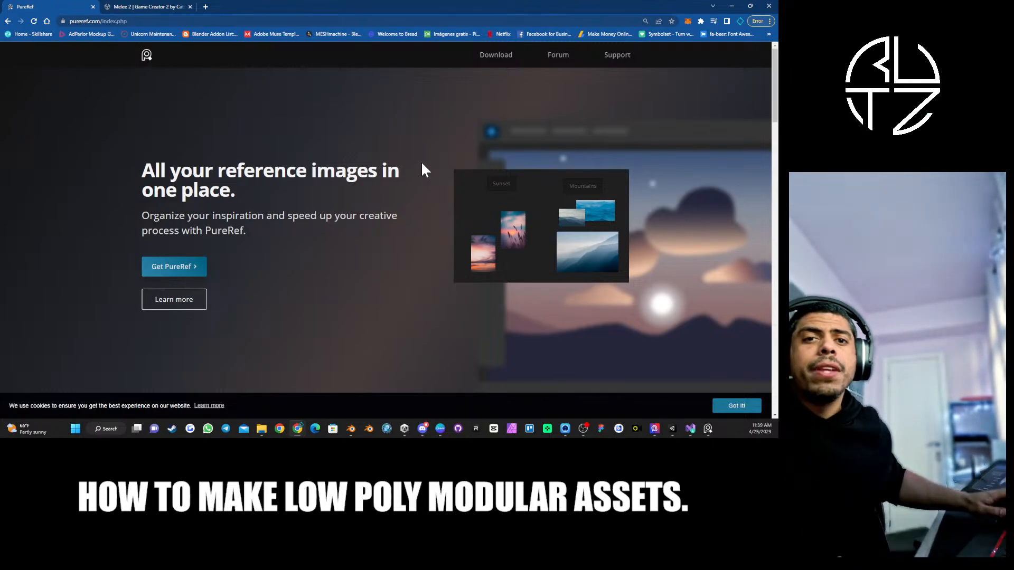
Switch to the Melee 2 | Game Creator 2 listing on the Unity Asset Store and show its main preview image.
{"action": "left_click", "coordinate": [154, 7]}
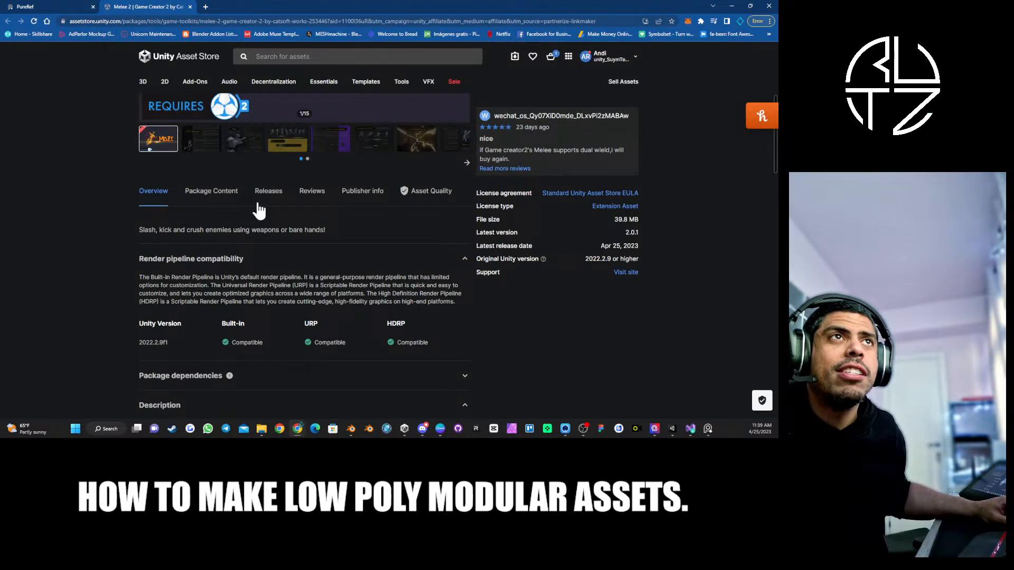
{"action": "scroll", "coordinate": [256, 201], "scroll_direction": "up", "scroll_amount": 5}
{"action": "scroll", "coordinate": [280, 217], "scroll_direction": "down", "scroll_amount": 1}
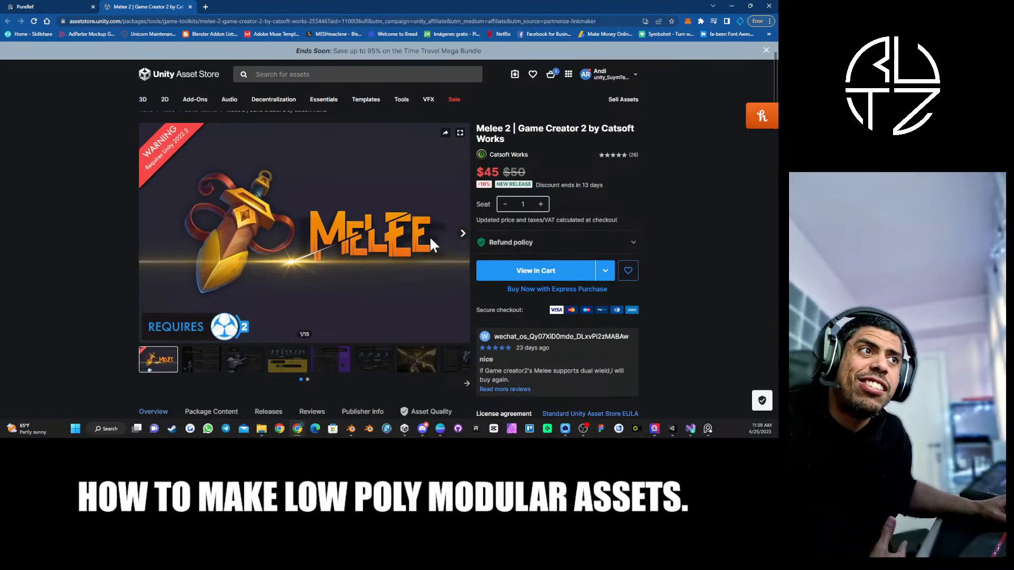
Examine the Melee 2 gallery images one by one, from weapon definitions through to the final Documentation & Videos slide.
{"action": "left_click", "coordinate": [464, 236]}
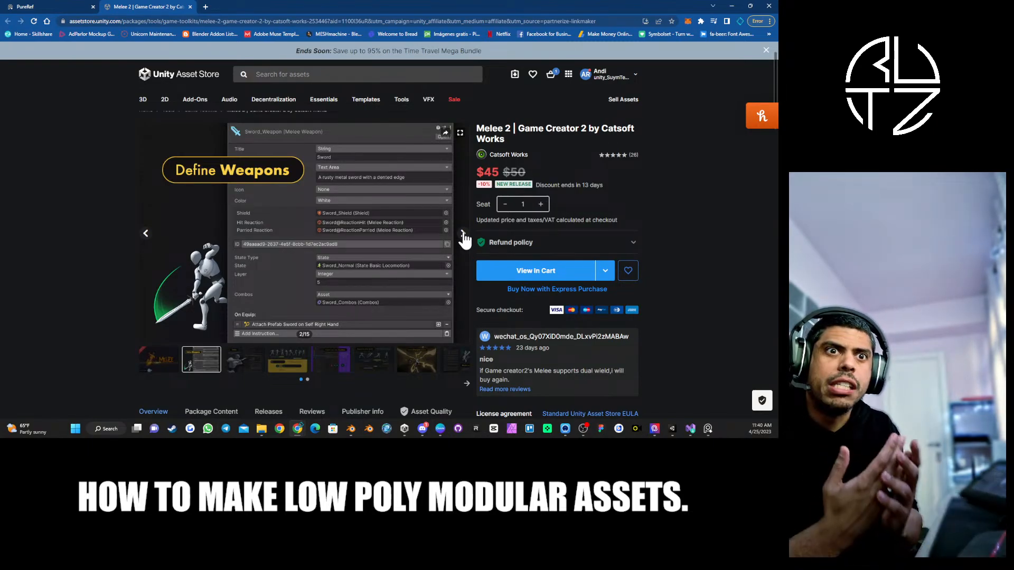
{"action": "left_click", "coordinate": [463, 234]}
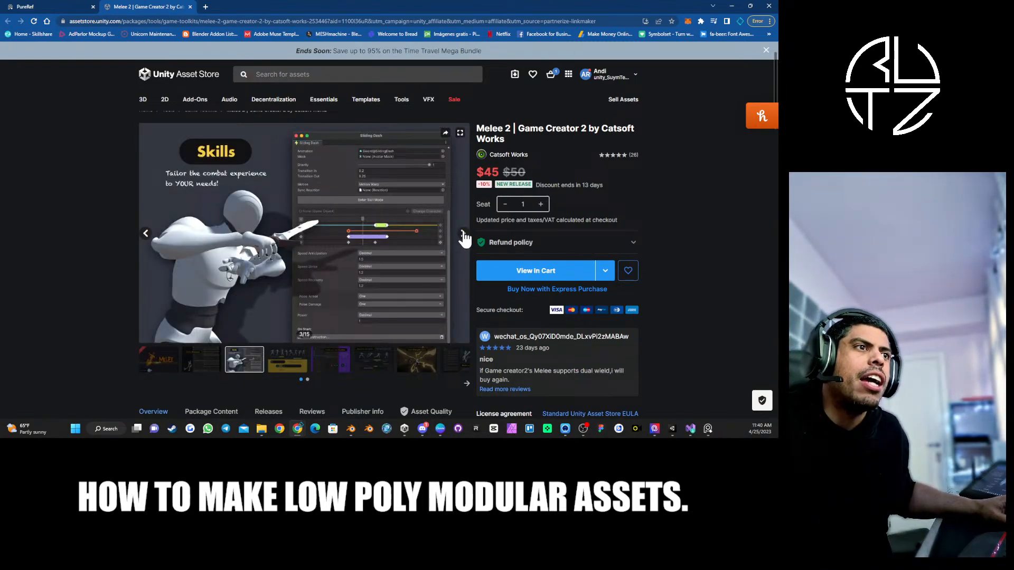
{"action": "left_click", "coordinate": [463, 234]}
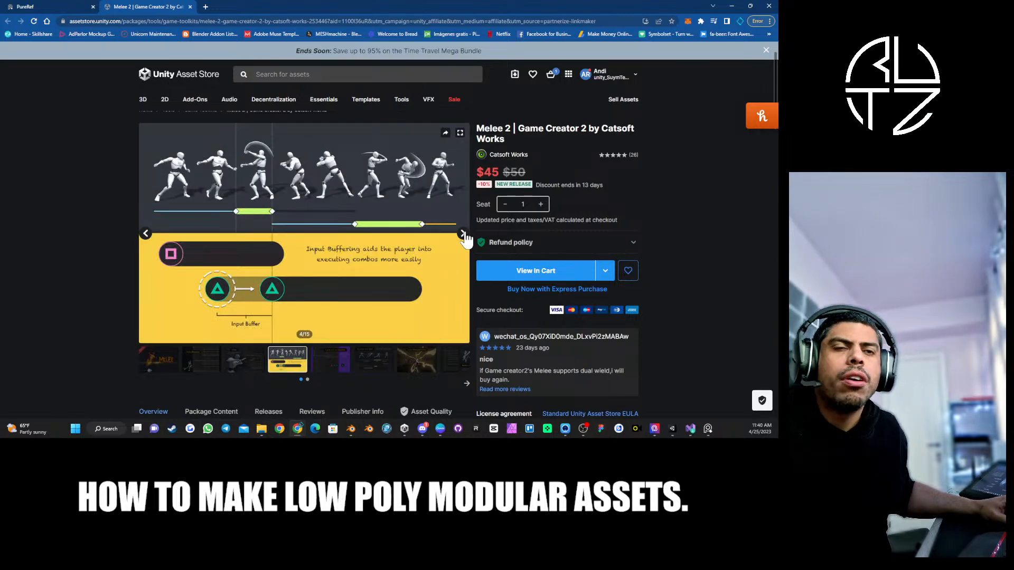
{"action": "left_click", "coordinate": [463, 234]}
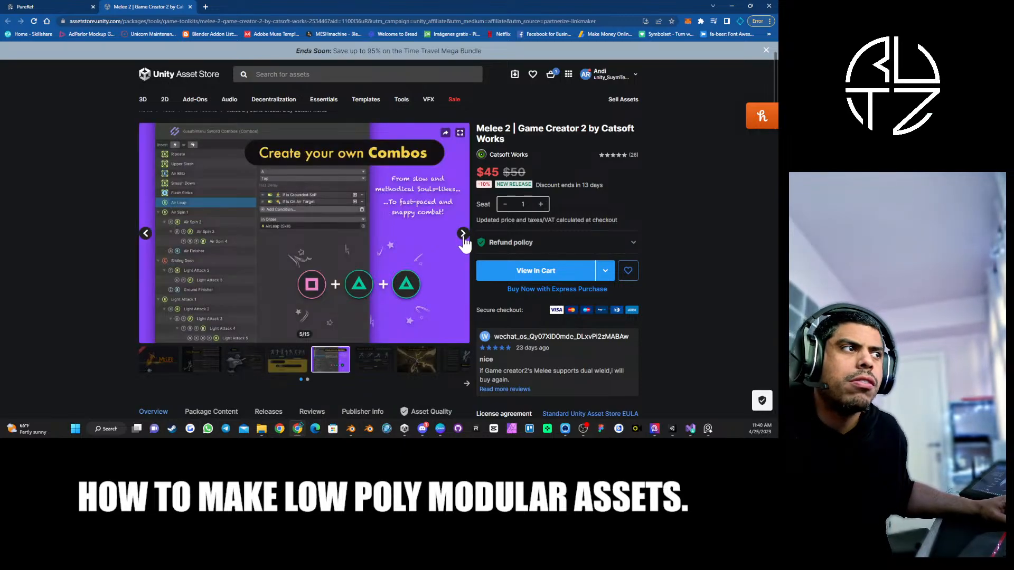
{"action": "left_click", "coordinate": [463, 234]}
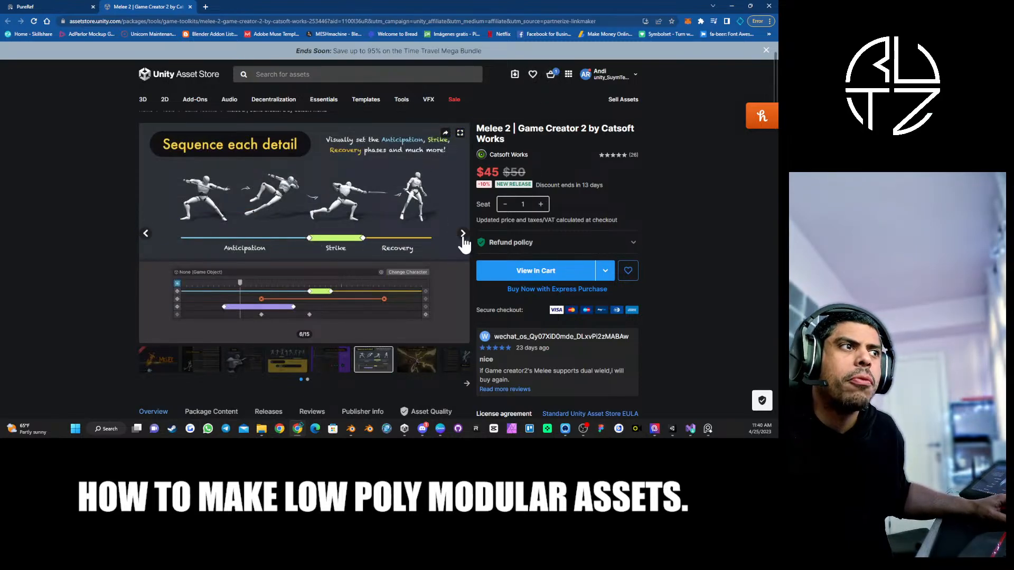
{"action": "left_click", "coordinate": [463, 236]}
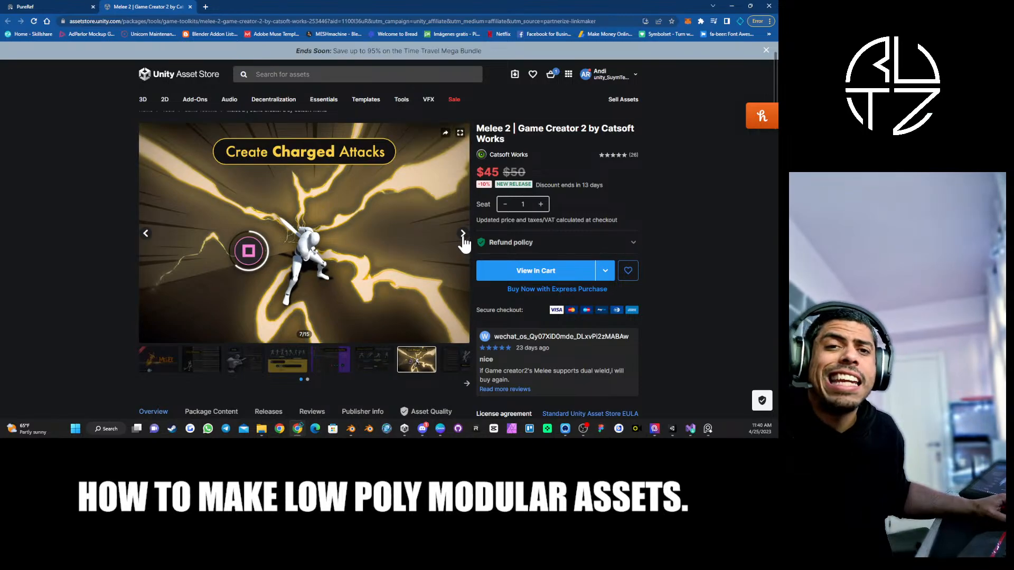
{"action": "left_click", "coordinate": [463, 235]}
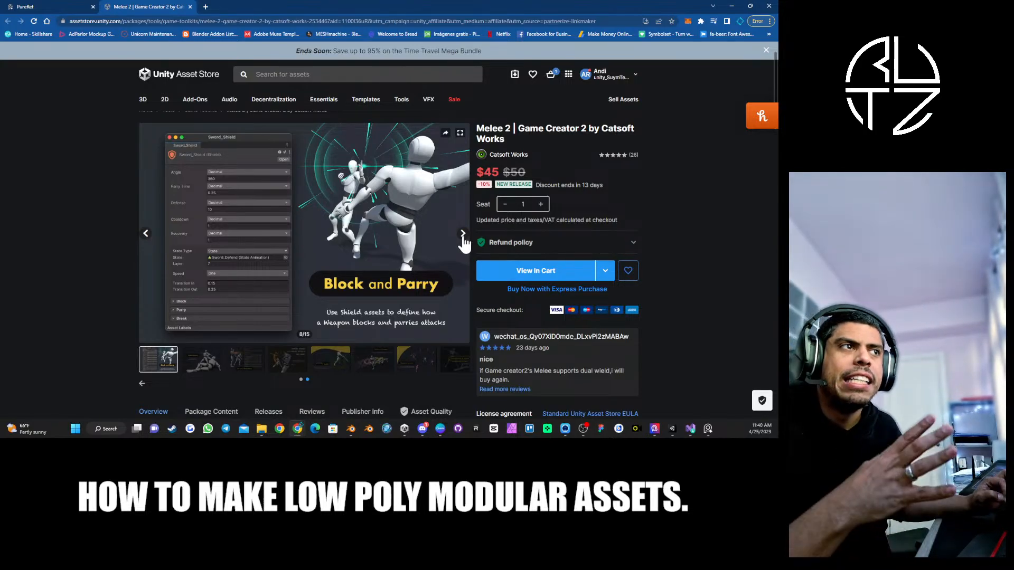
{"action": "left_click", "coordinate": [463, 234]}
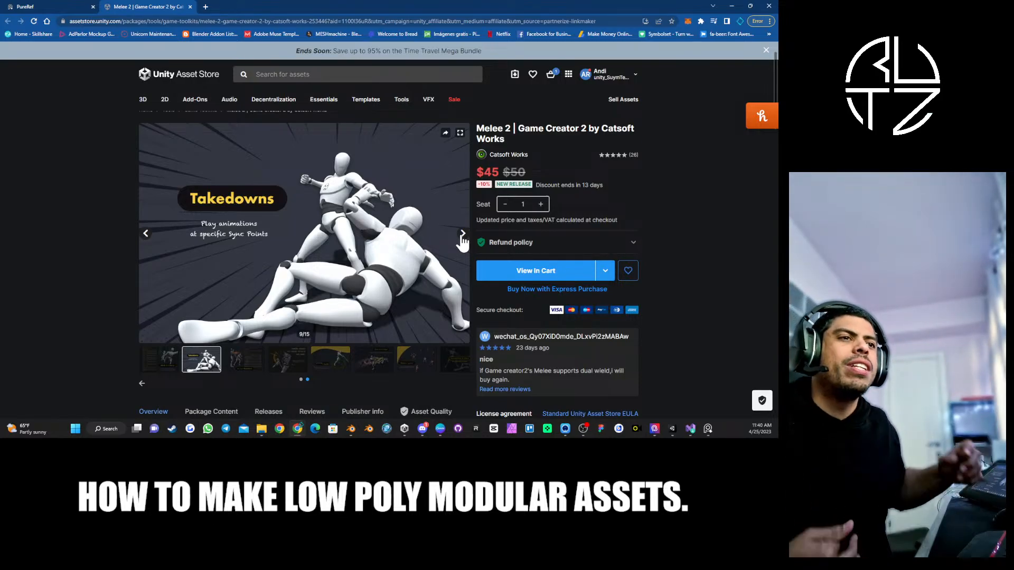
{"action": "left_click", "coordinate": [463, 238]}
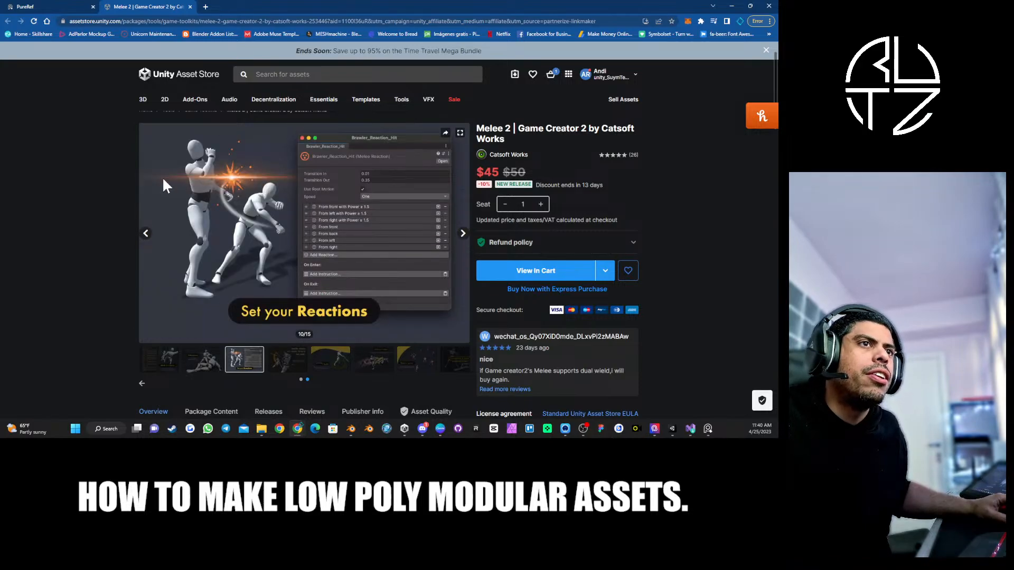
{"action": "left_click", "coordinate": [465, 236]}
{"action": "left_click", "coordinate": [464, 236]}
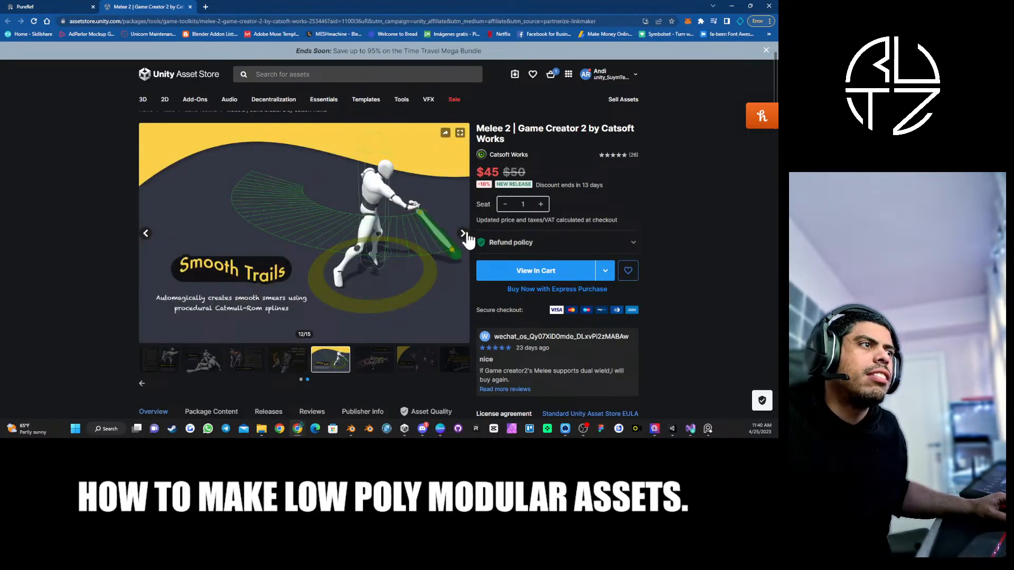
{"action": "left_click", "coordinate": [464, 236]}
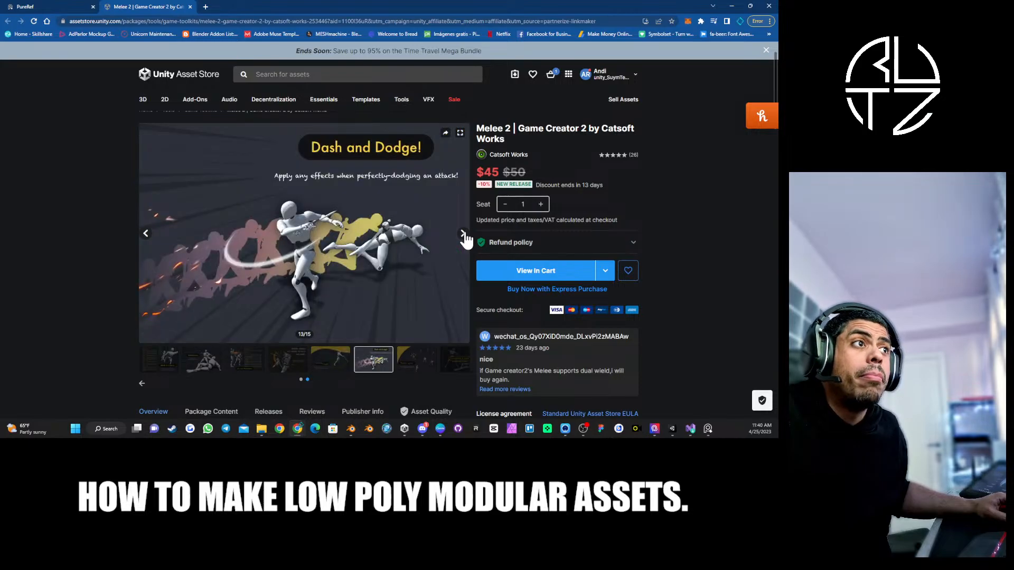
{"action": "left_click", "coordinate": [464, 235]}
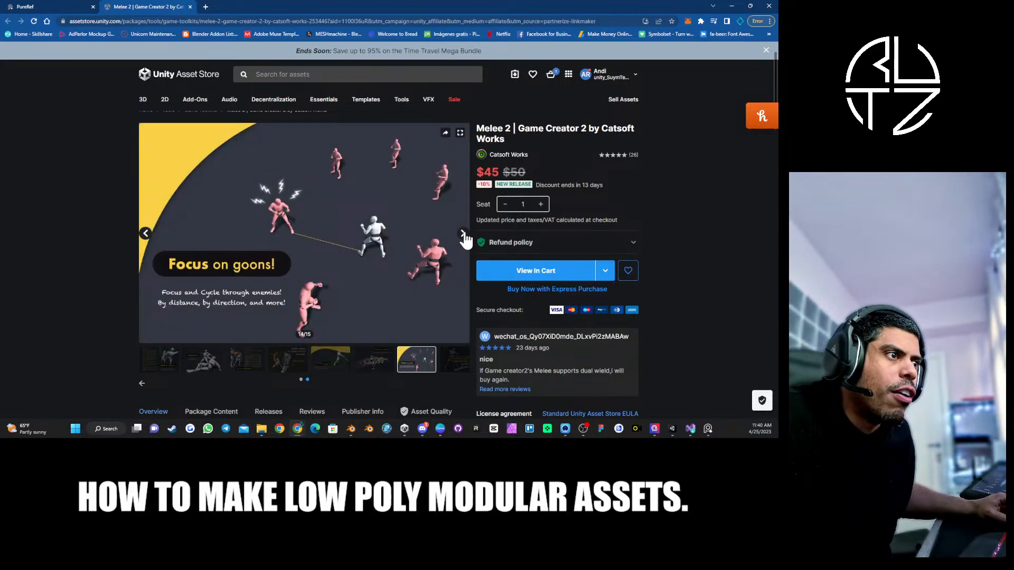
{"action": "left_click", "coordinate": [463, 235]}
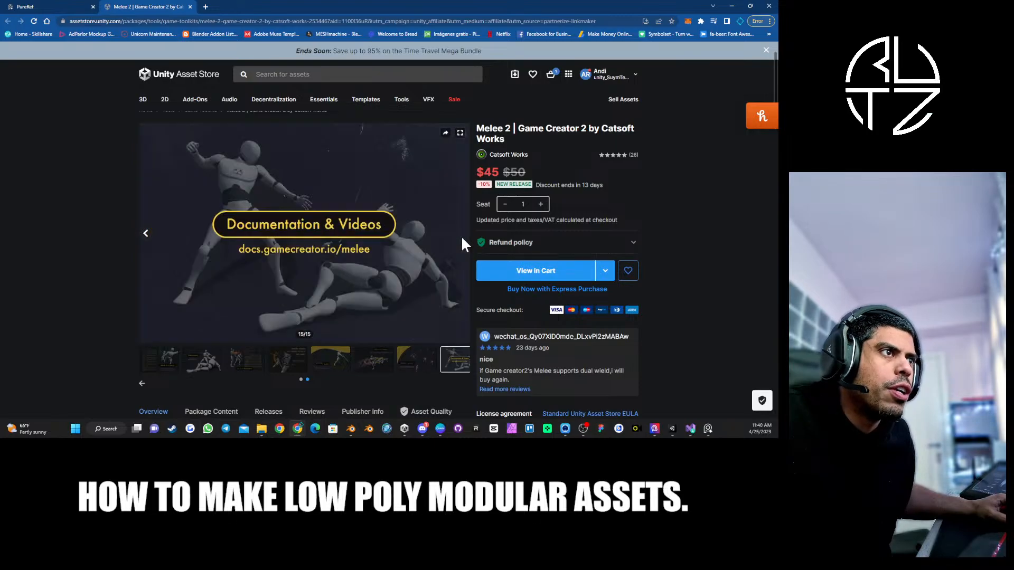
Review the "Focus on goons!" gallery image again, and minimize the browser to return to the character rig in Blender.
{"action": "left_click", "coordinate": [146, 234]}
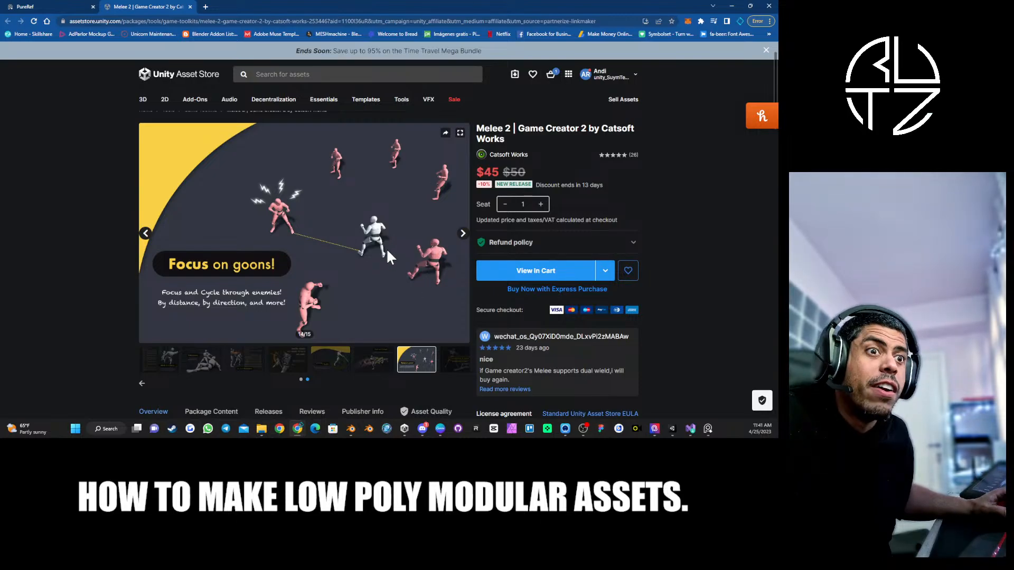
{"action": "left_click", "coordinate": [463, 236]}
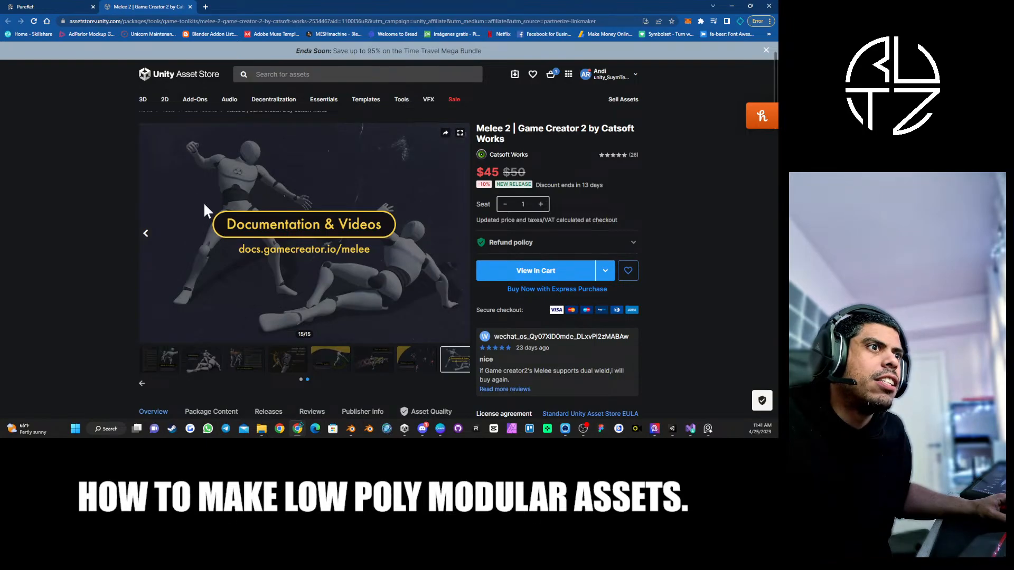
{"action": "left_click", "coordinate": [146, 235]}
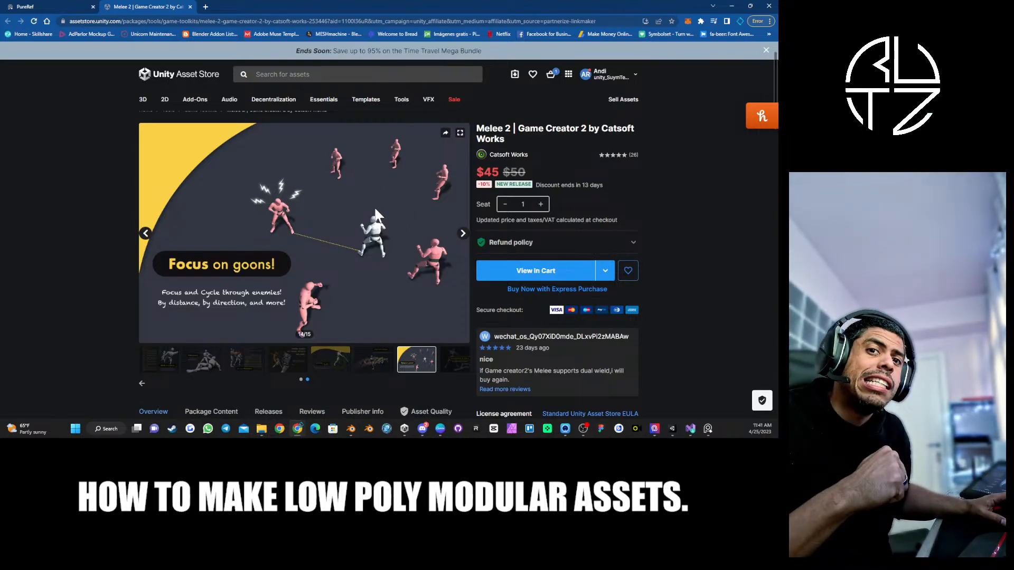
{"action": "left_click", "coordinate": [731, 5]}
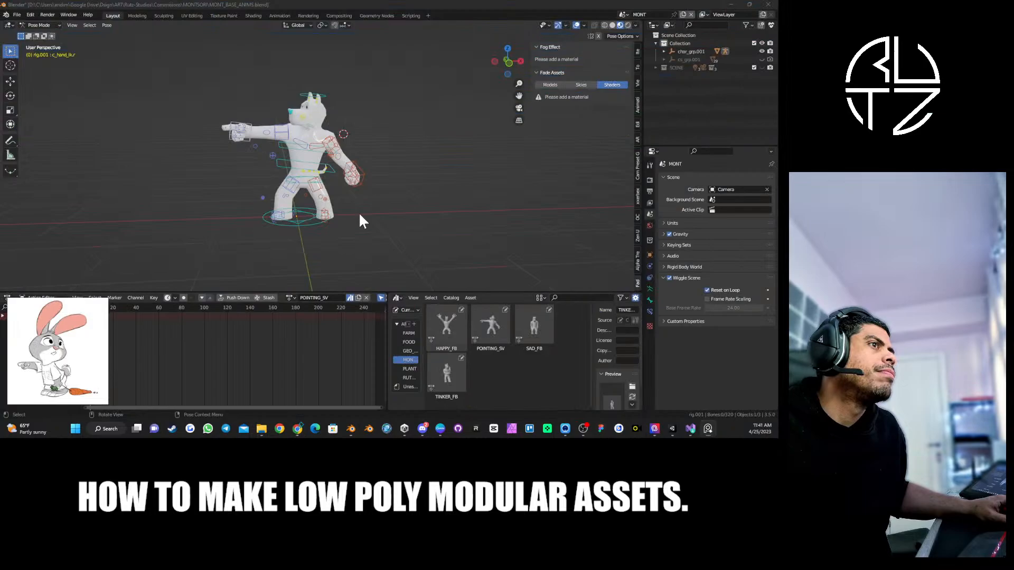
Switch the active scene from MONT to PROPS.
{"action": "left_click", "coordinate": [624, 14]}
{"action": "left_click", "coordinate": [622, 15]}
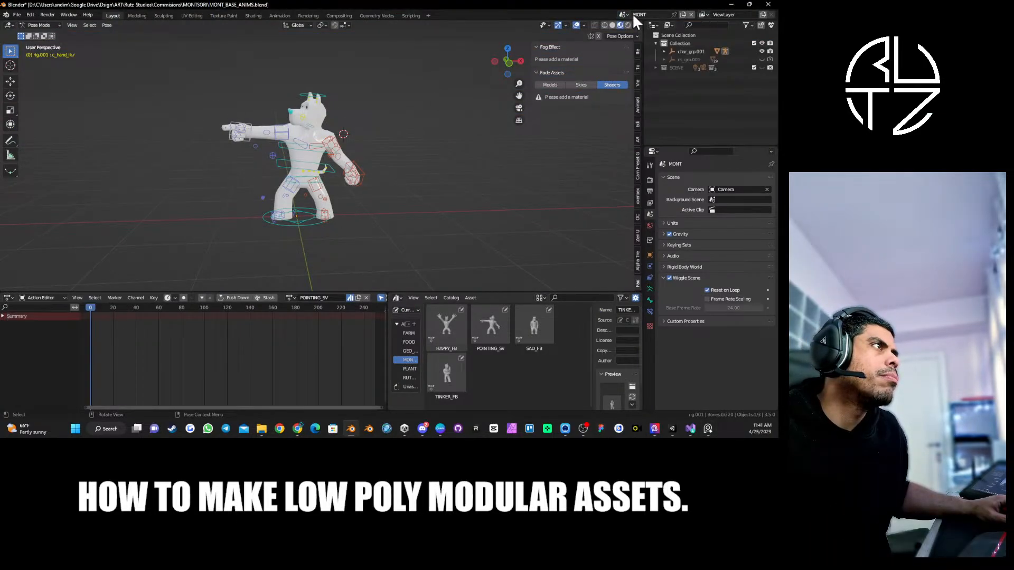
{"action": "left_click", "coordinate": [624, 15]}
{"action": "left_click", "coordinate": [633, 34]}
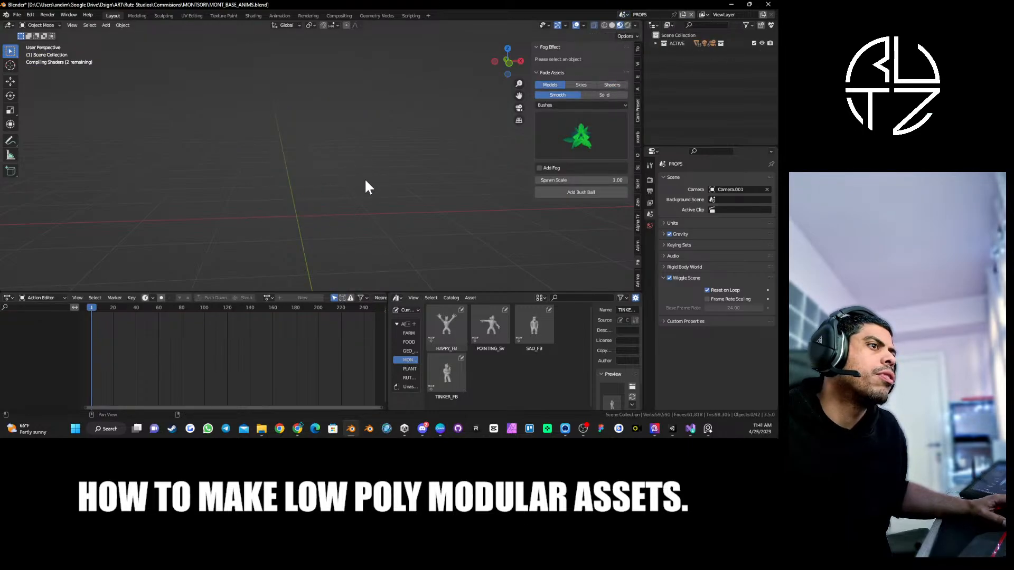
Frame Food_Corn.001 from the ACTIVE collection and examine the surrounding market stall props, leaving the collection collapsed.
{"action": "left_click", "coordinate": [655, 44]}
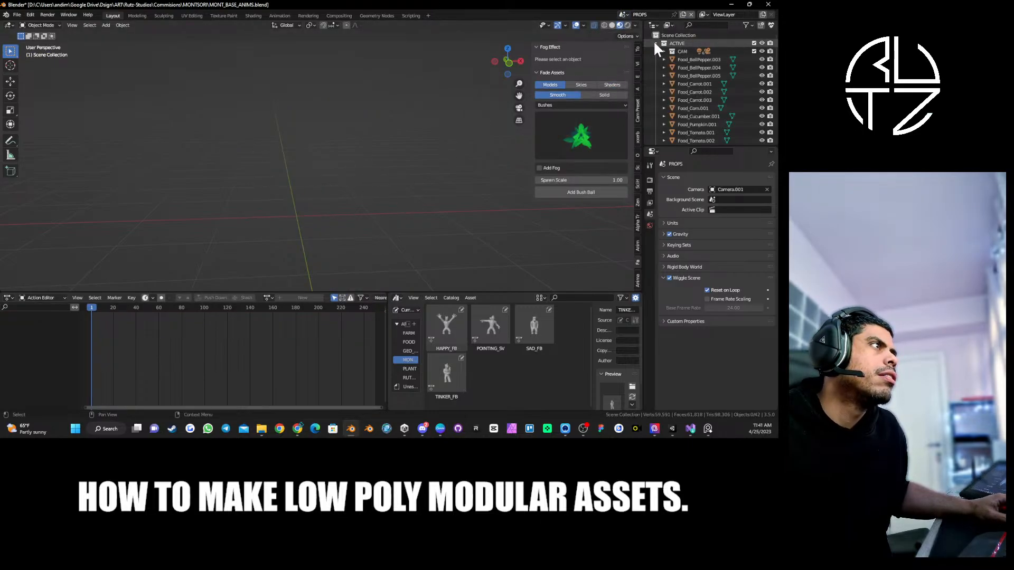
{"action": "left_click", "coordinate": [682, 108]}
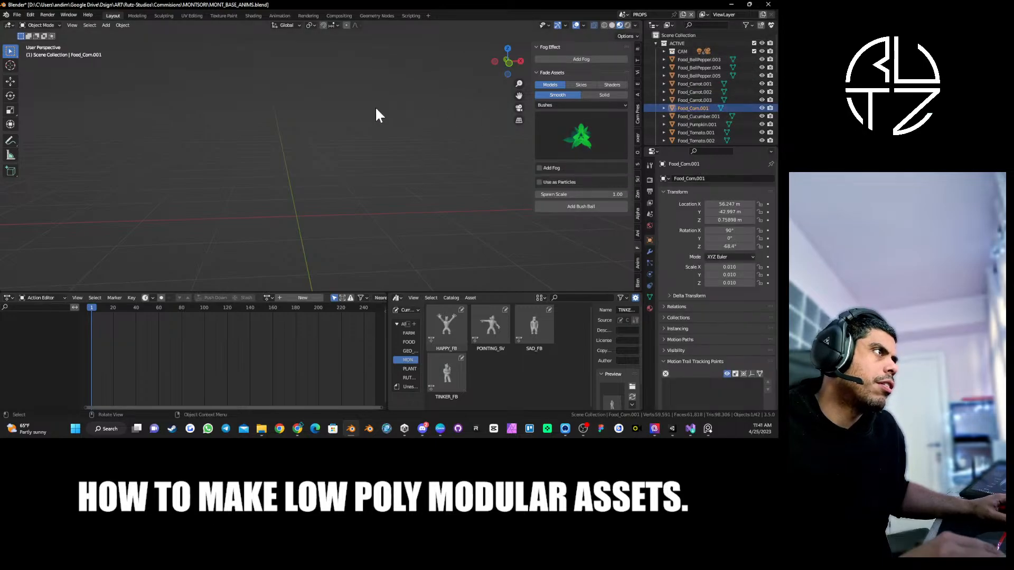
{"action": "key", "text": "KP_Decimal"}
{"action": "scroll", "coordinate": [343, 139], "scroll_direction": "down", "scroll_amount": 12}
{"action": "middle_click_drag", "start_coordinate": [351, 142], "coordinate": [386, 143]}
{"action": "scroll", "coordinate": [395, 140], "scroll_direction": "down", "scroll_amount": 4}
{"action": "scroll", "coordinate": [394, 139], "scroll_direction": "up", "scroll_amount": 8}
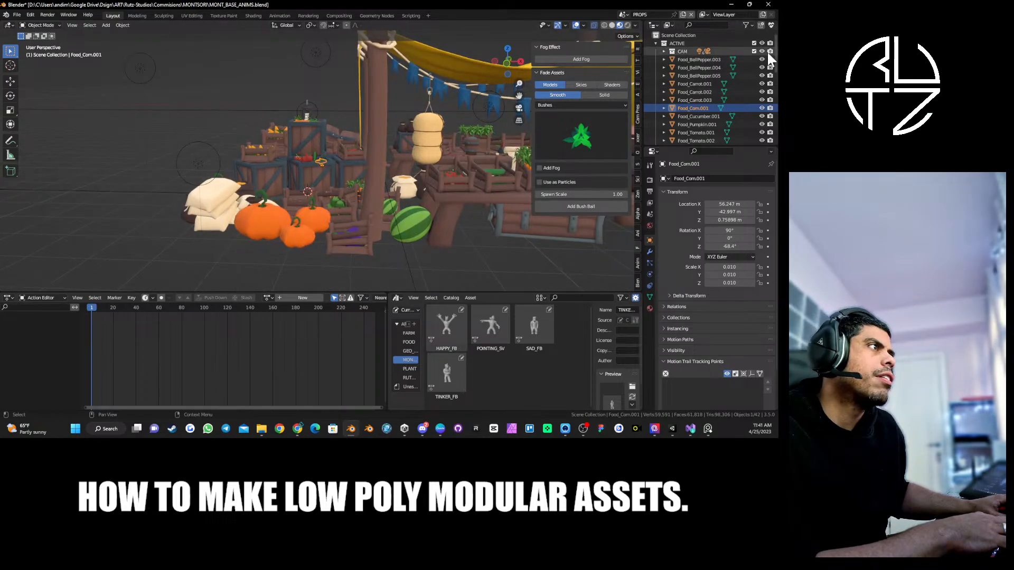
{"action": "left_click", "coordinate": [656, 43]}
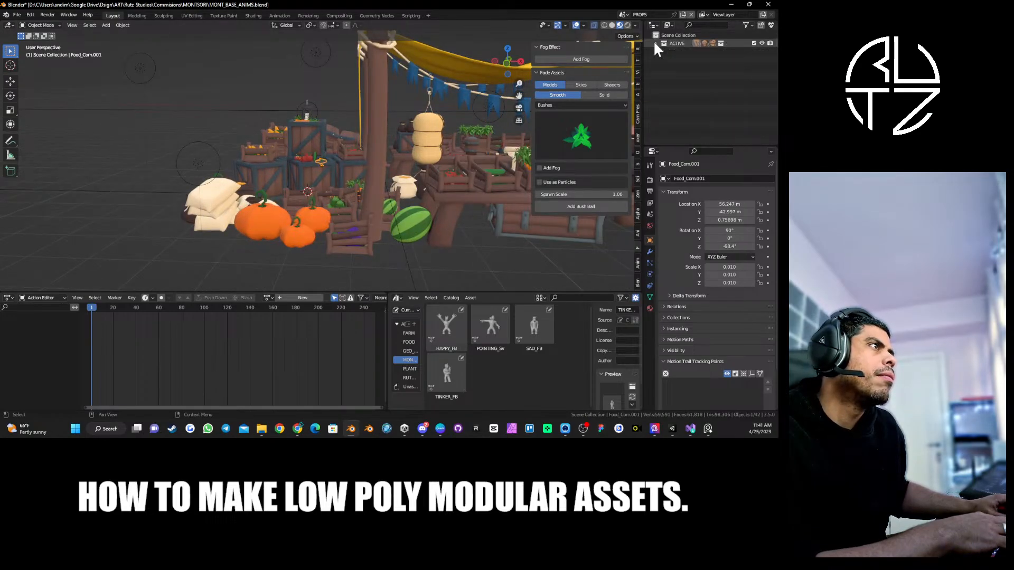
Create a new empty scene and name it BLUE_BERRY_BUNNY.
{"action": "left_click", "coordinate": [623, 14]}
{"action": "left_click", "coordinate": [683, 14]}
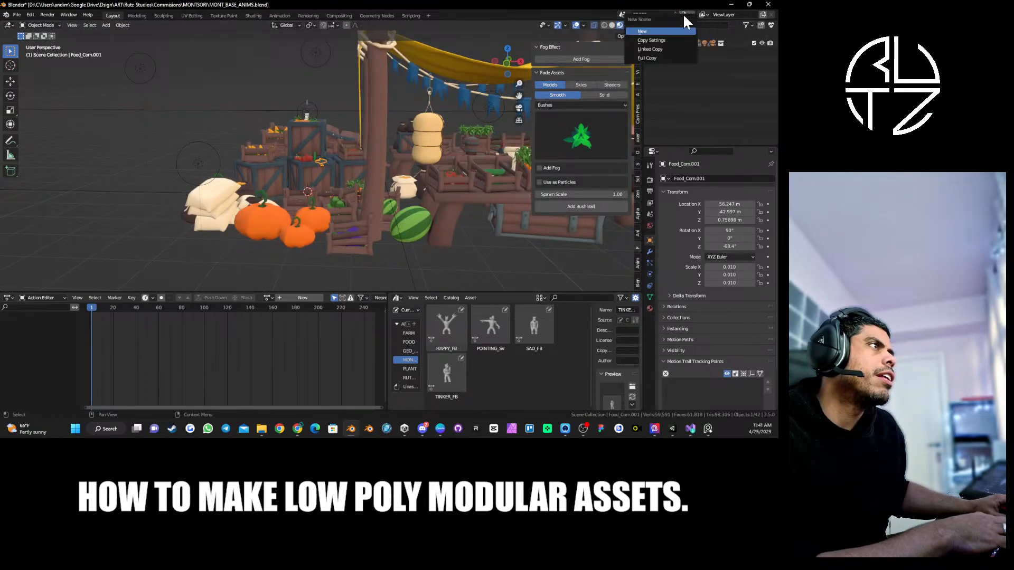
{"action": "left_click", "coordinate": [656, 31]}
{"action": "double_click", "coordinate": [640, 15]}
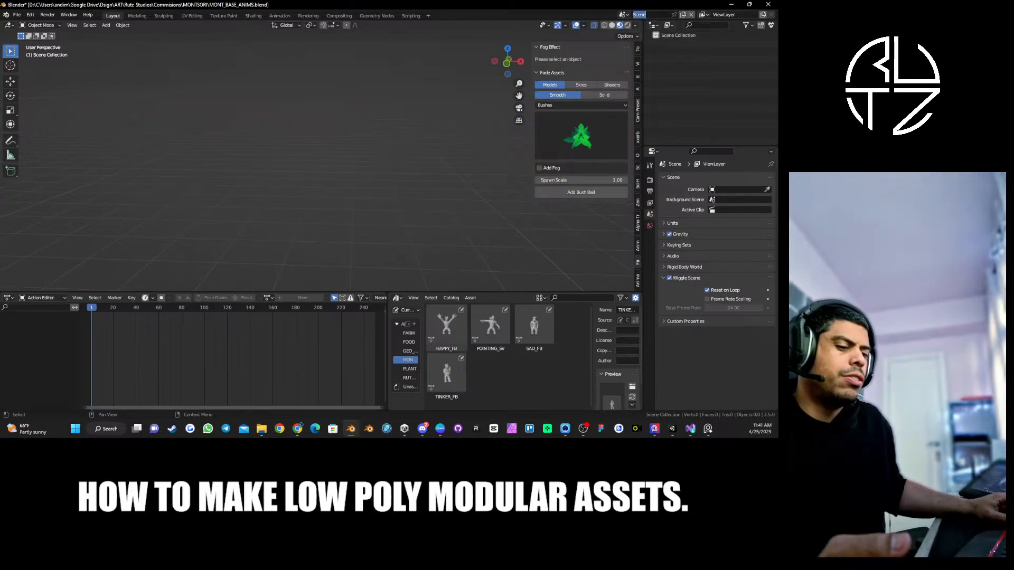
{"action": "type", "text": "BLU"}
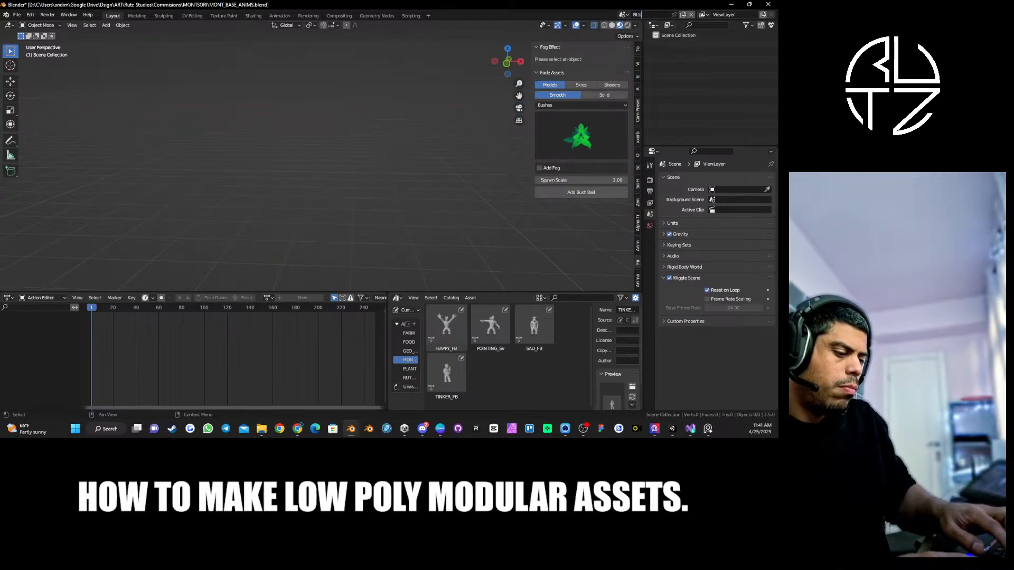
{"action": "type", "text": "E_BERRY_BUNNY"}
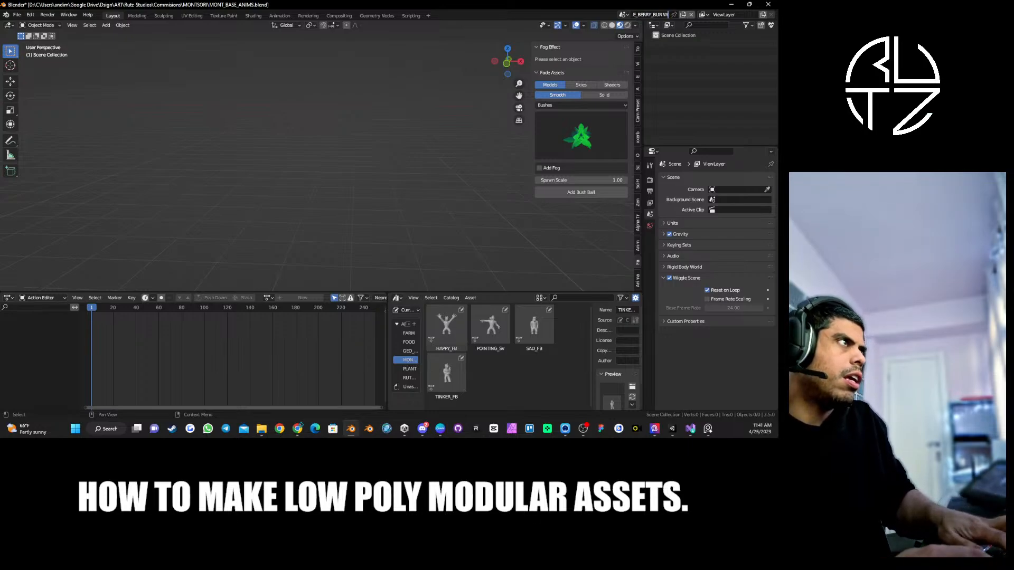
{"action": "key", "text": "Return"}
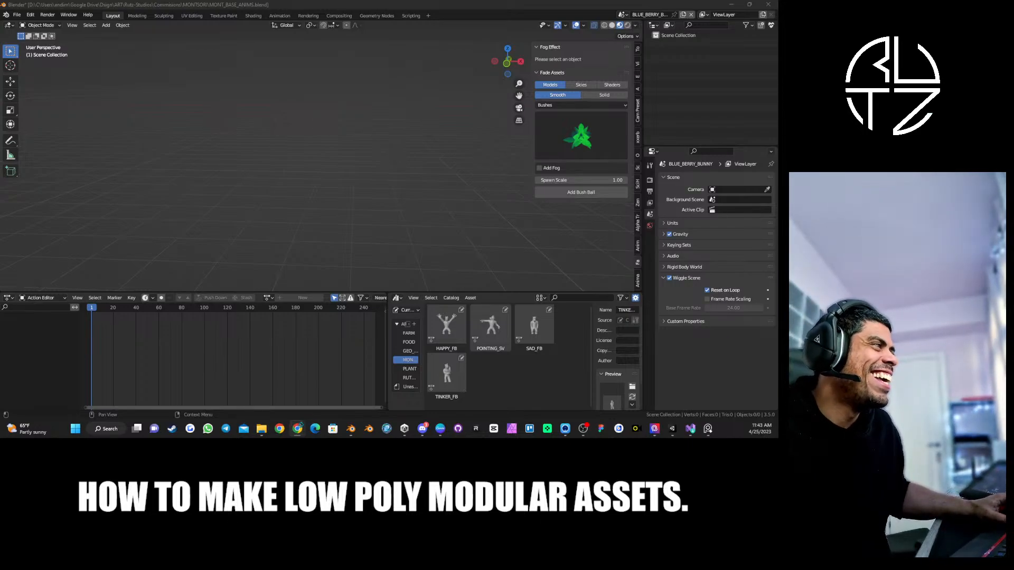
Switch to the PureRef homepage in Chrome and examine its section on dragging and dropping images from anywhere.
{"action": "mouse_move", "coordinate": [296, 432]}
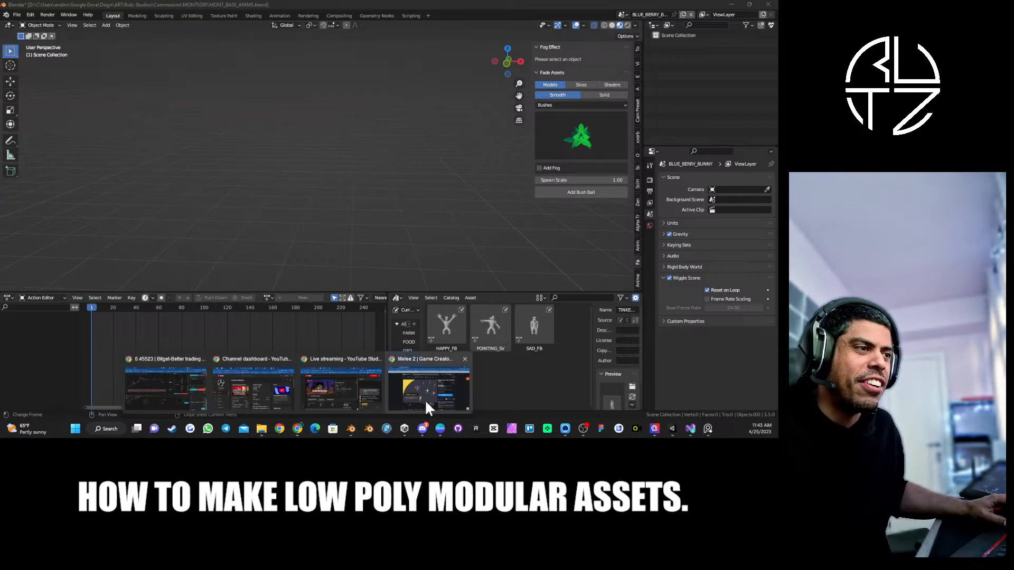
{"action": "mouse_move", "coordinate": [428, 398]}
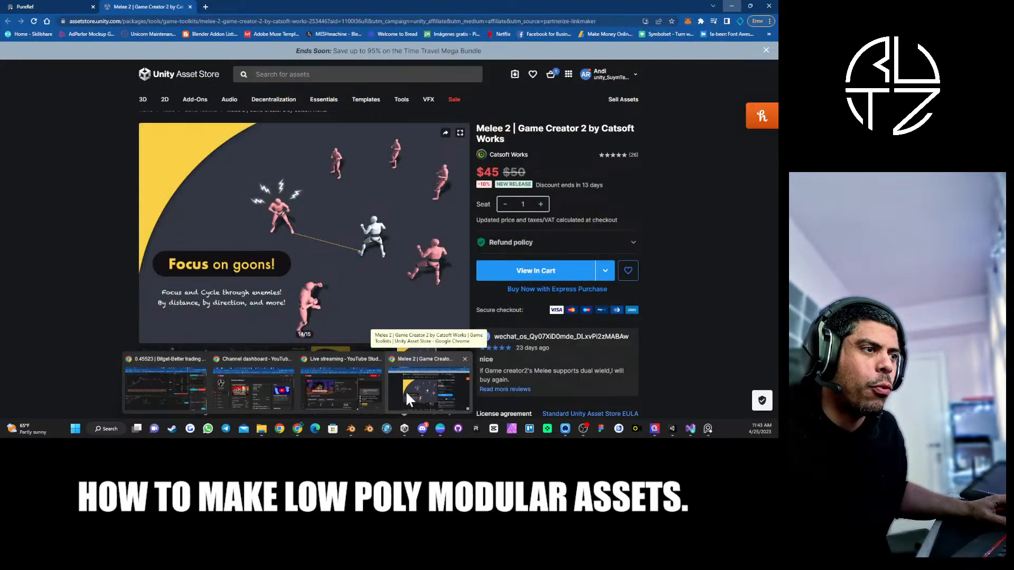
{"action": "left_click", "coordinate": [405, 391]}
{"action": "left_click", "coordinate": [42, 7]}
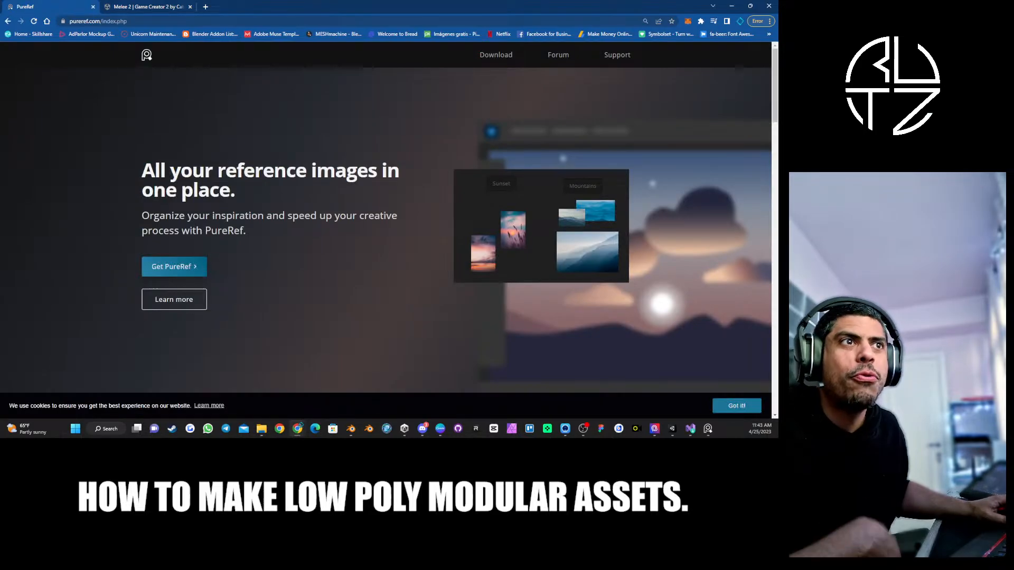
{"action": "scroll", "coordinate": [305, 214], "scroll_direction": "down", "scroll_amount": 10}
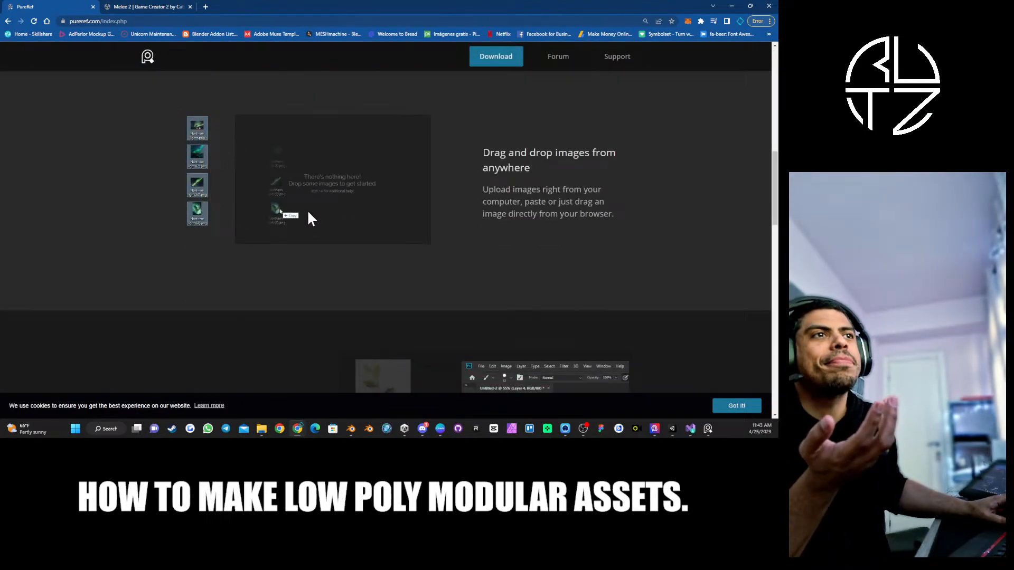
{"action": "scroll", "coordinate": [306, 209], "scroll_direction": "down", "scroll_amount": 1}
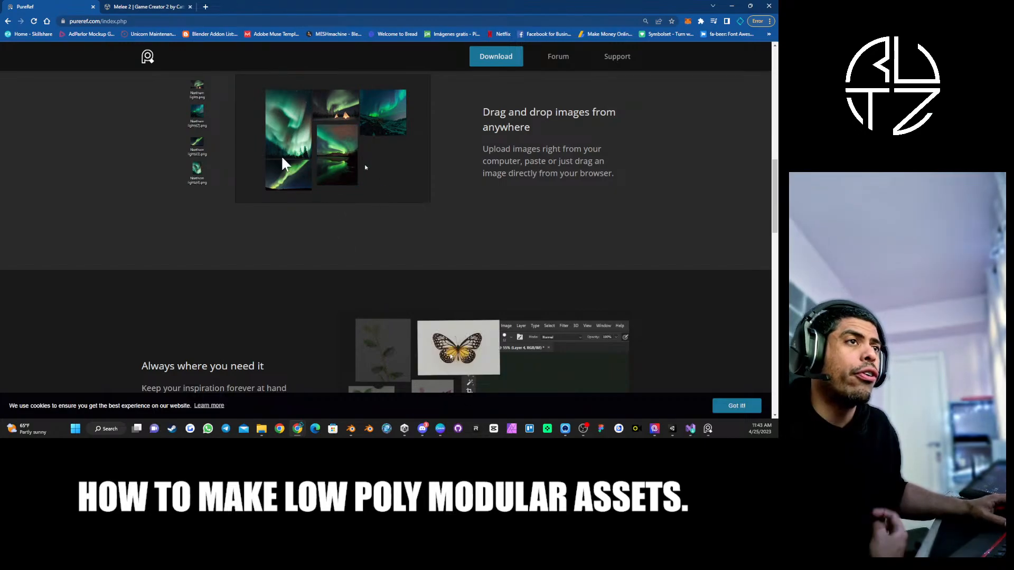
{"action": "scroll", "coordinate": [322, 184], "scroll_direction": "up", "scroll_amount": 3}
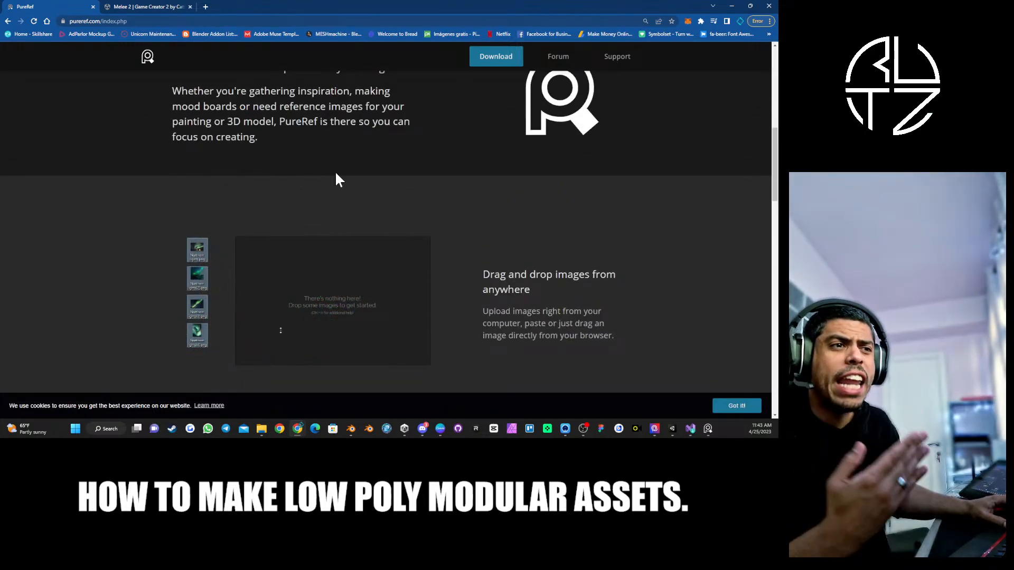
Bring up the PureRef bunny reference, return to Blender, and place the reference over the lower-left timeline area.
{"action": "left_click", "coordinate": [707, 429]}
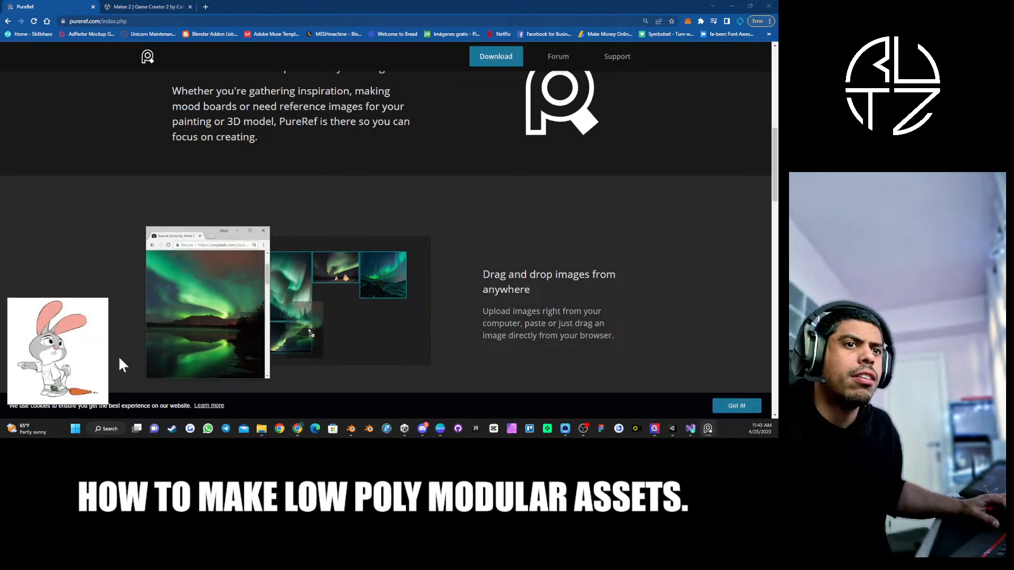
{"action": "left_click_drag", "start_coordinate": [79, 349], "coordinate": [83, 317]}
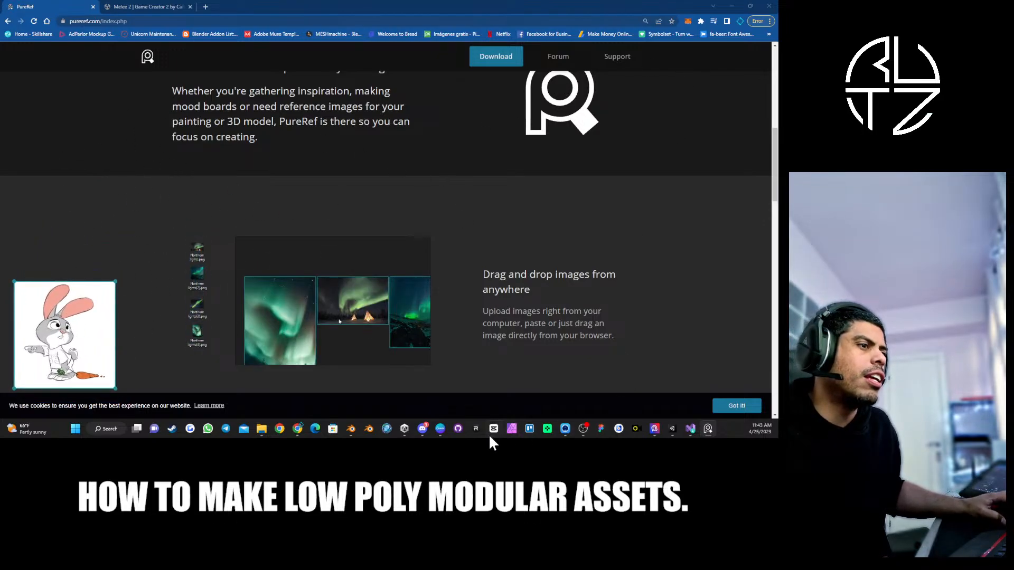
{"action": "left_click", "coordinate": [358, 428]}
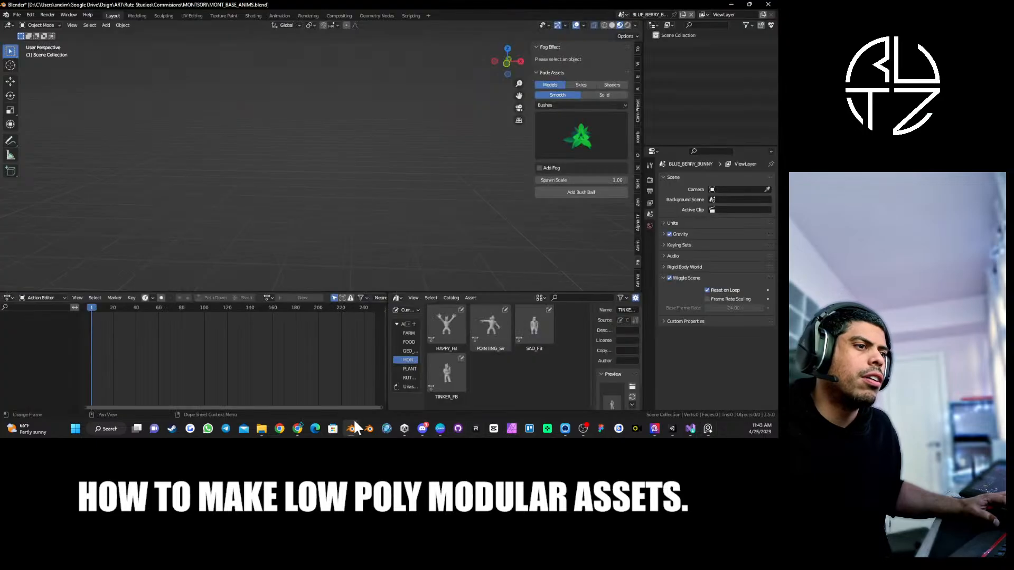
{"action": "left_click", "coordinate": [708, 429]}
{"action": "left_click_drag", "start_coordinate": [32, 348], "coordinate": [33, 372]}
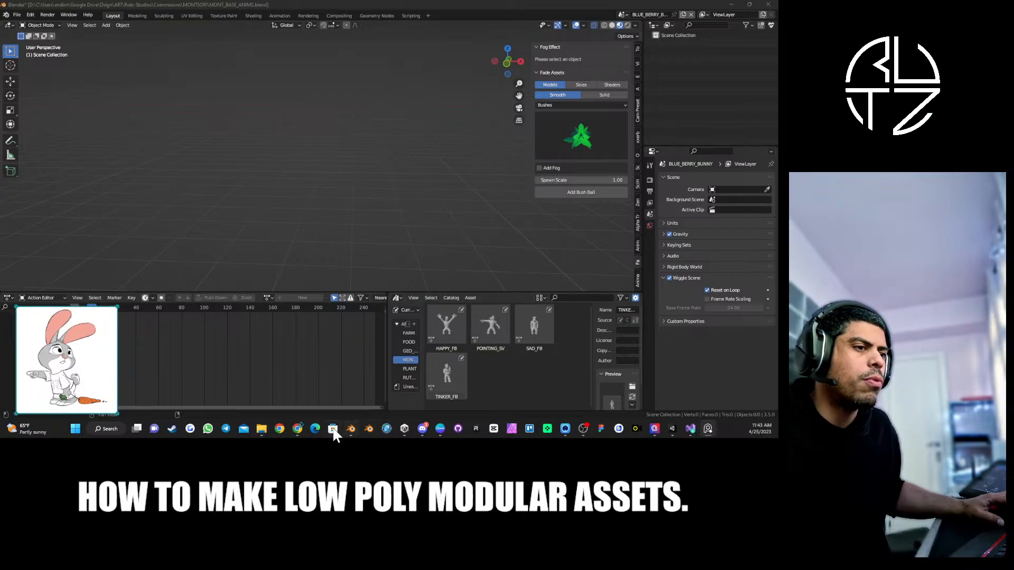
Switch to the Melee 2 Asset Store listing in Chrome and go back through its gallery to the "Block and Parry" image.
{"action": "left_click", "coordinate": [296, 432]}
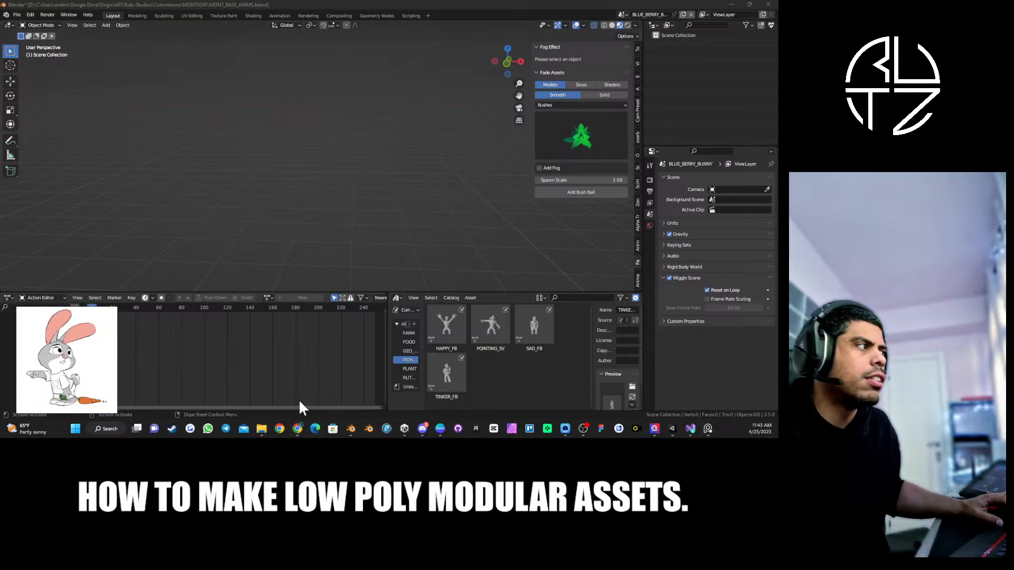
{"action": "mouse_move", "coordinate": [298, 429]}
{"action": "left_click", "coordinate": [429, 394]}
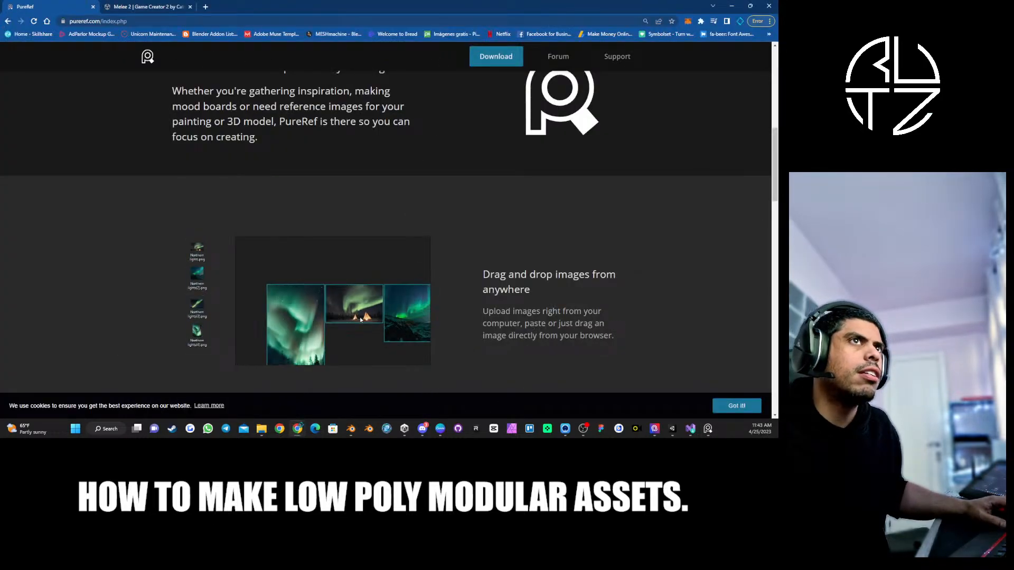
{"action": "left_click", "coordinate": [154, 9]}
{"action": "left_click", "coordinate": [146, 234]}
{"action": "left_click", "coordinate": [146, 234]}
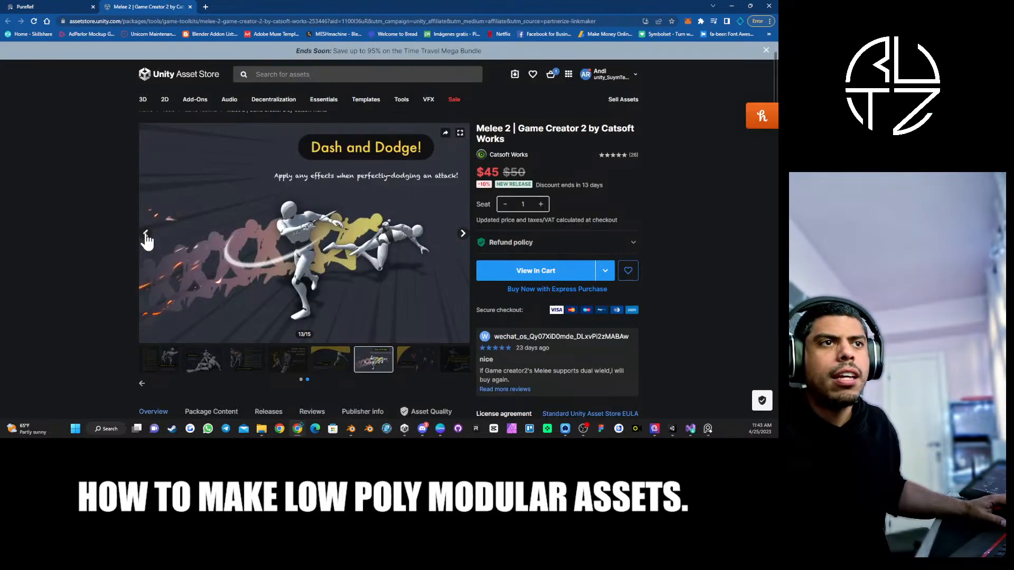
{"action": "left_click", "coordinate": [147, 234]}
{"action": "left_click", "coordinate": [146, 234]}
{"action": "left_click", "coordinate": [147, 234]}
{"action": "left_click", "coordinate": [147, 234]}
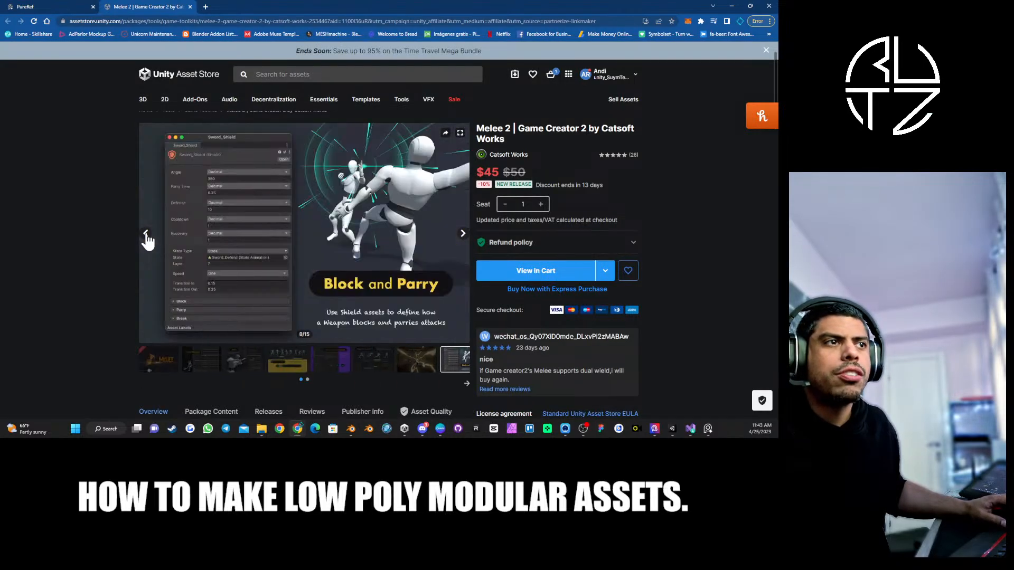
View the later Melee 2 gallery images, from the camera shake effects through "Smooth Trails" to "Dash and Dodge!".
{"action": "left_click", "coordinate": [463, 234]}
{"action": "left_click", "coordinate": [462, 234]}
{"action": "left_click", "coordinate": [462, 234]}
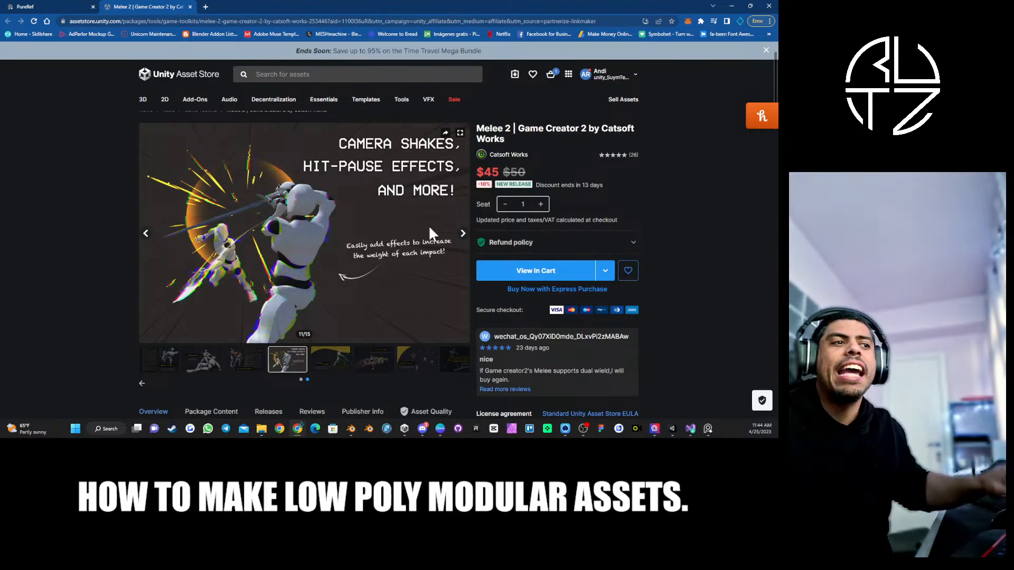
{"action": "left_click", "coordinate": [333, 359]}
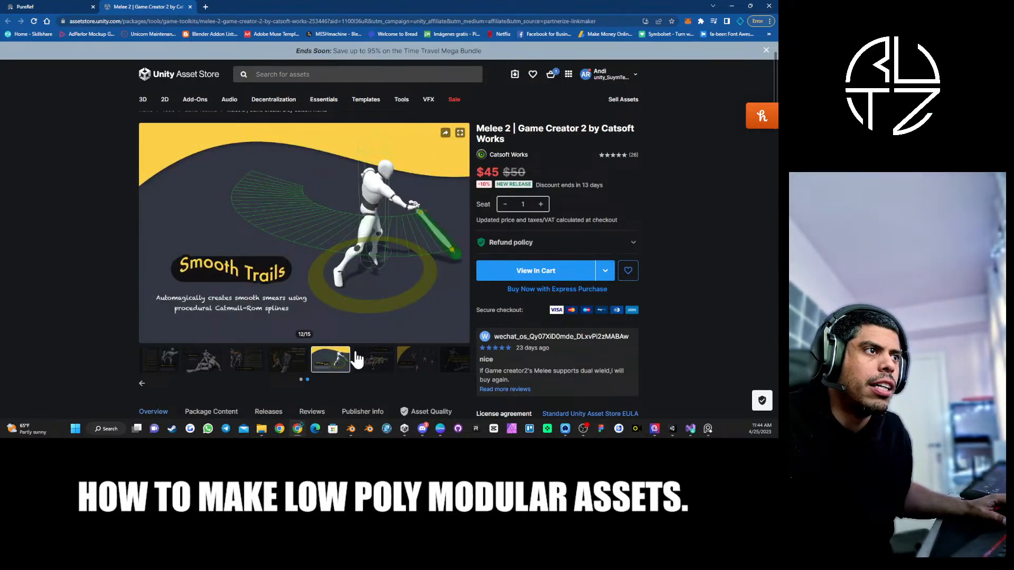
{"action": "left_click", "coordinate": [383, 370]}
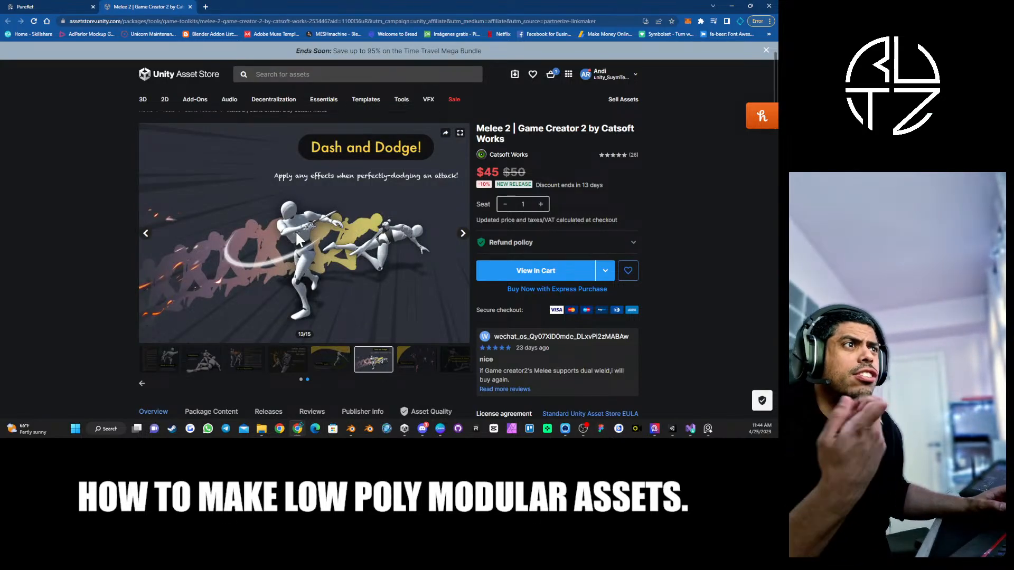
Return to Blender, shift the bunny reference slightly upward over the timeline, and keep it shown above the BLUE_BERRY_BUNNY scene.
{"action": "left_click", "coordinate": [726, 7]}
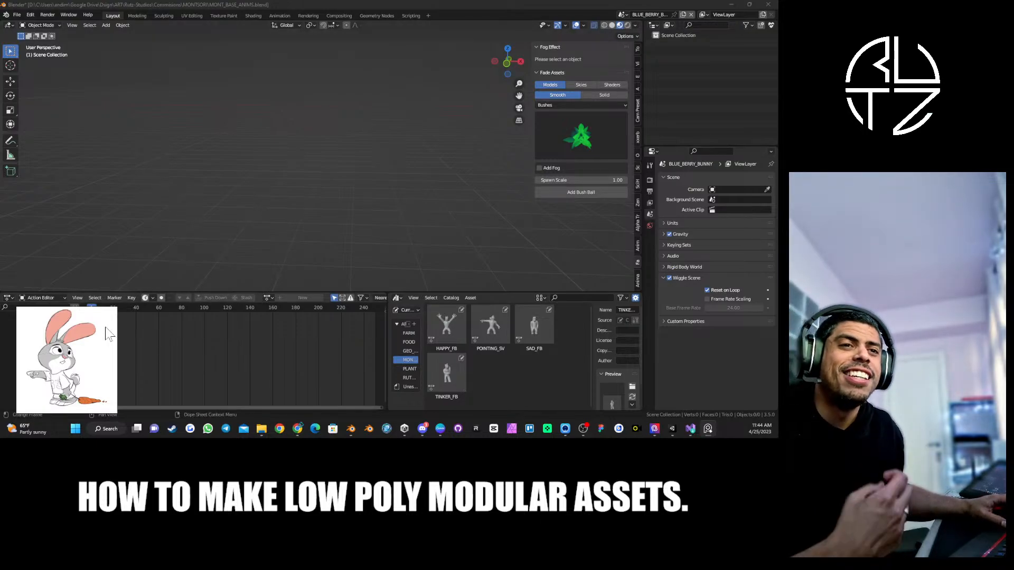
{"action": "left_click_drag", "start_coordinate": [102, 337], "coordinate": [101, 330]}
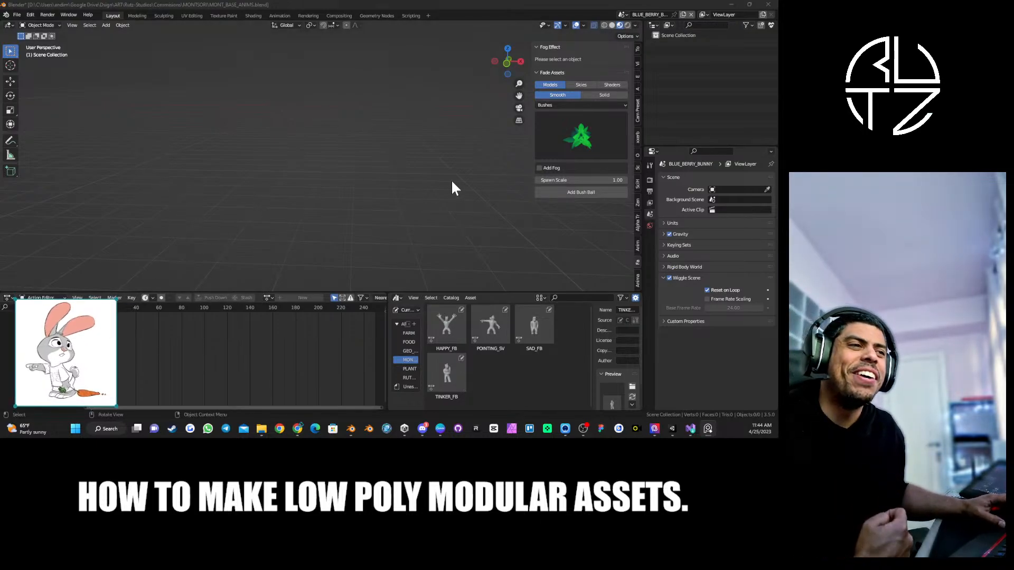
{"action": "double_click", "coordinate": [651, 15]}
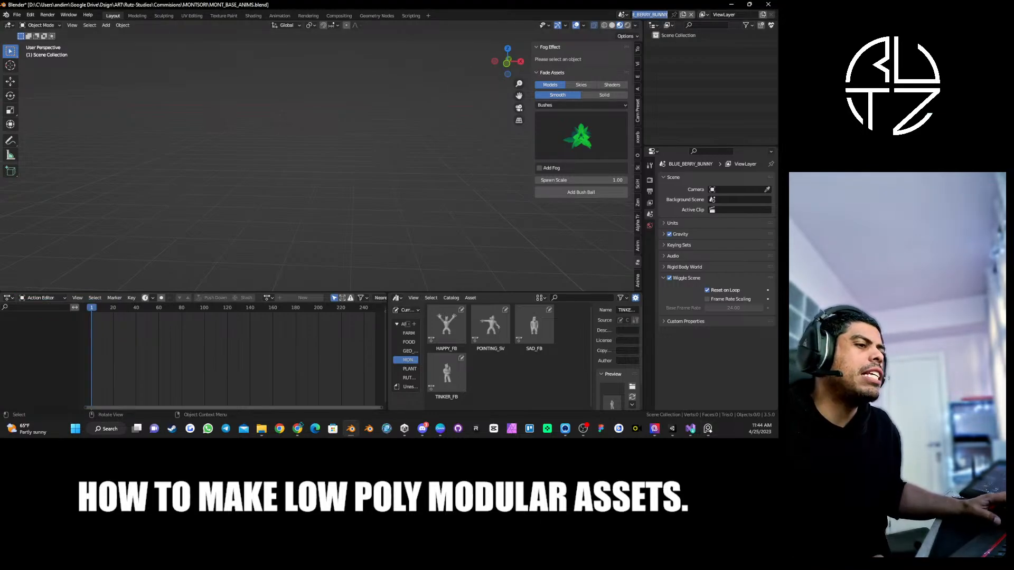
{"action": "left_click", "coordinate": [290, 131]}
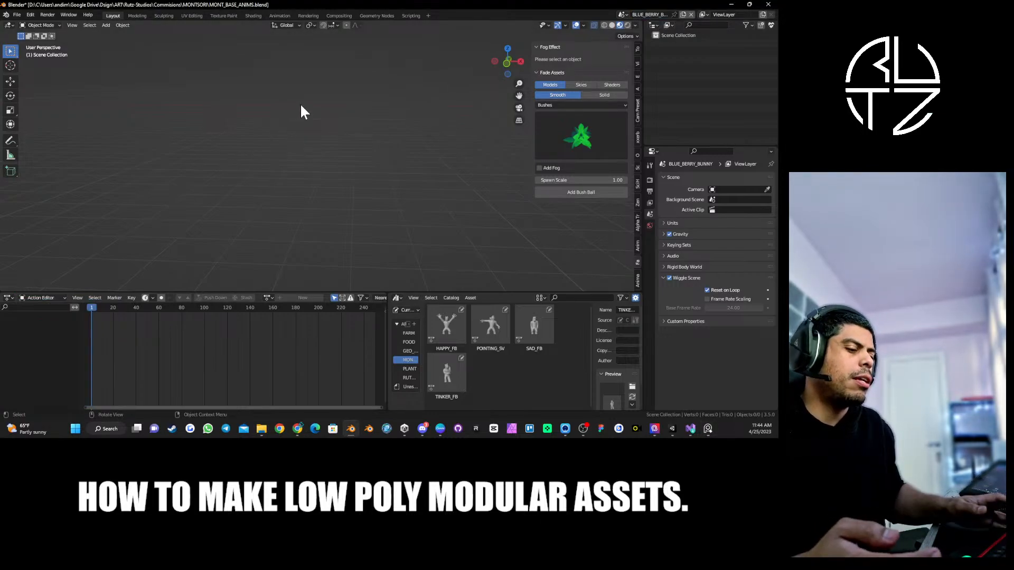
{"action": "left_click", "coordinate": [709, 429]}
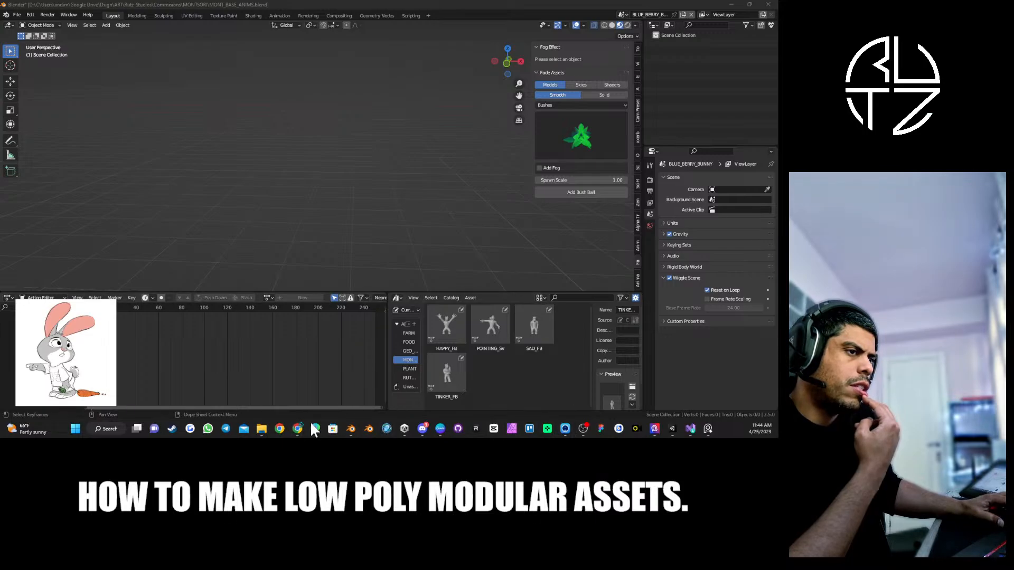
Switch to Chrome and merge the Pinterest bunny character pin into the window holding the PureRef and Melee 2 pages.
{"action": "mouse_move", "coordinate": [297, 435]}
{"action": "left_click", "coordinate": [430, 392]}
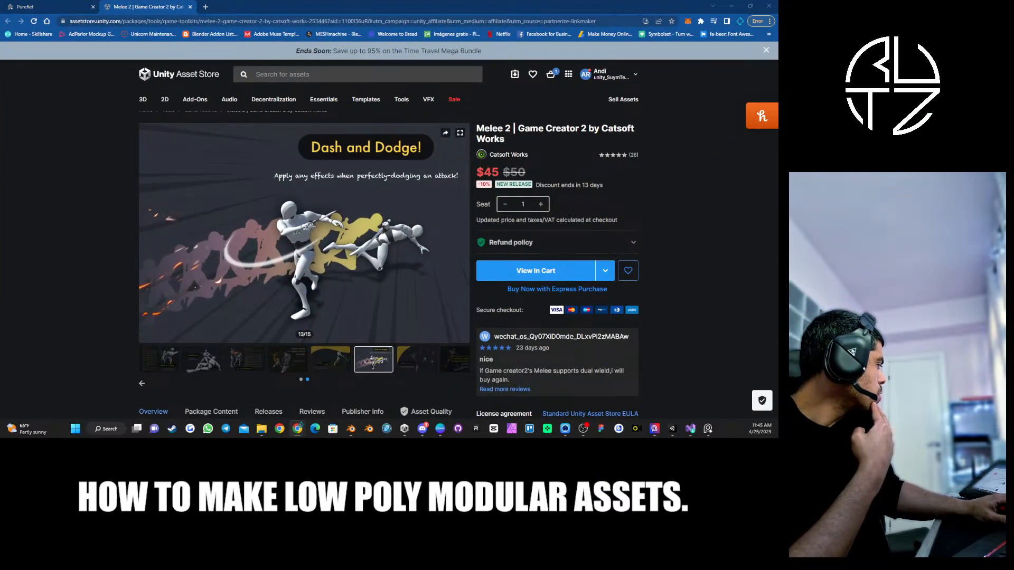
{"action": "left_click_drag", "start_coordinate": [388, 80], "coordinate": [439, 8]}
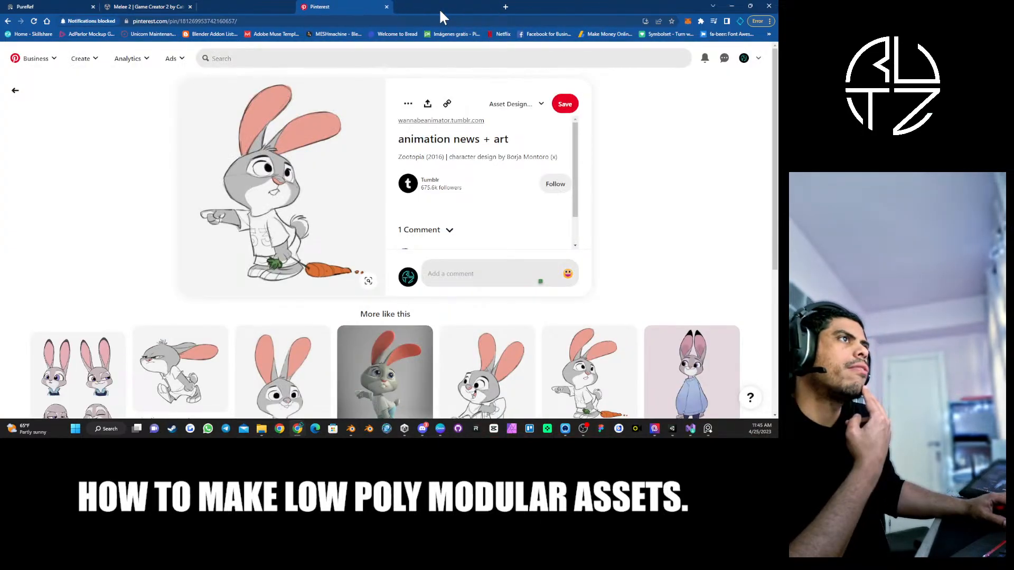
Open the "WARREN THE RABBIT" sketch sheet from the bunny pin's related pins and copy its image.
{"action": "scroll", "coordinate": [85, 68], "scroll_direction": "down", "scroll_amount": 1}
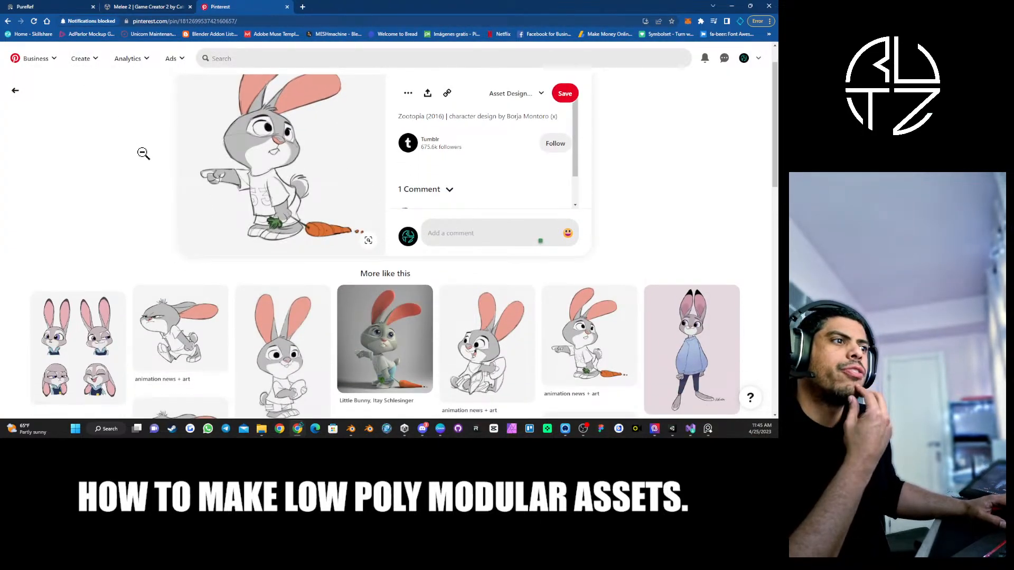
{"action": "scroll", "coordinate": [139, 149], "scroll_direction": "down", "scroll_amount": 4}
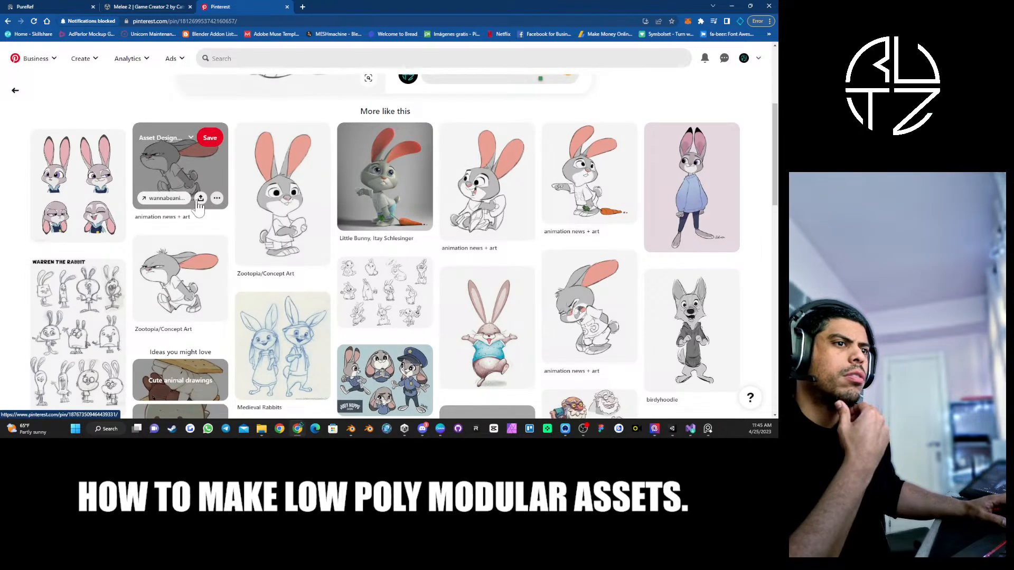
{"action": "scroll", "coordinate": [196, 200], "scroll_direction": "down", "scroll_amount": 2}
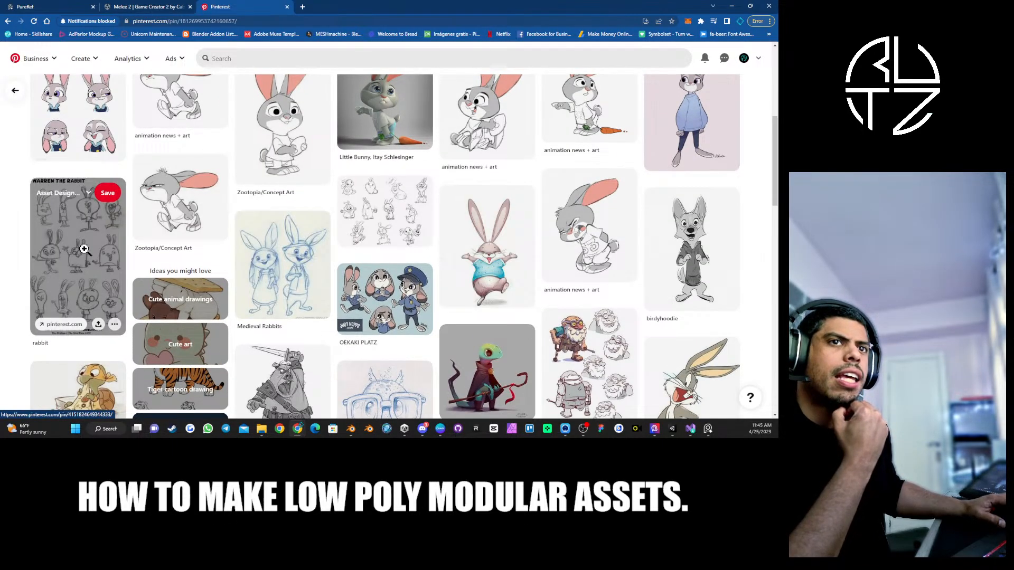
{"action": "left_click", "coordinate": [84, 249]}
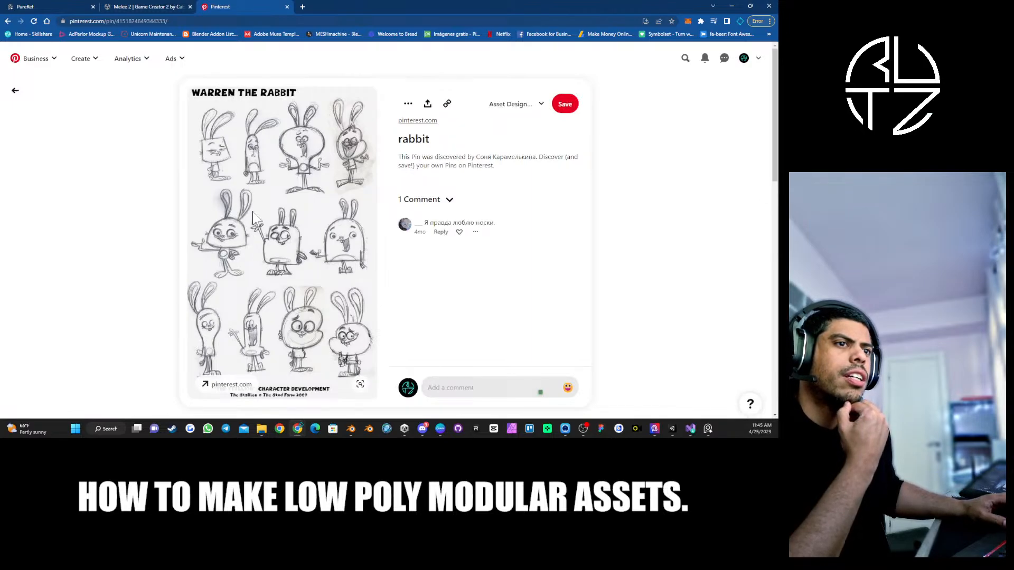
{"action": "right_click", "coordinate": [257, 192]}
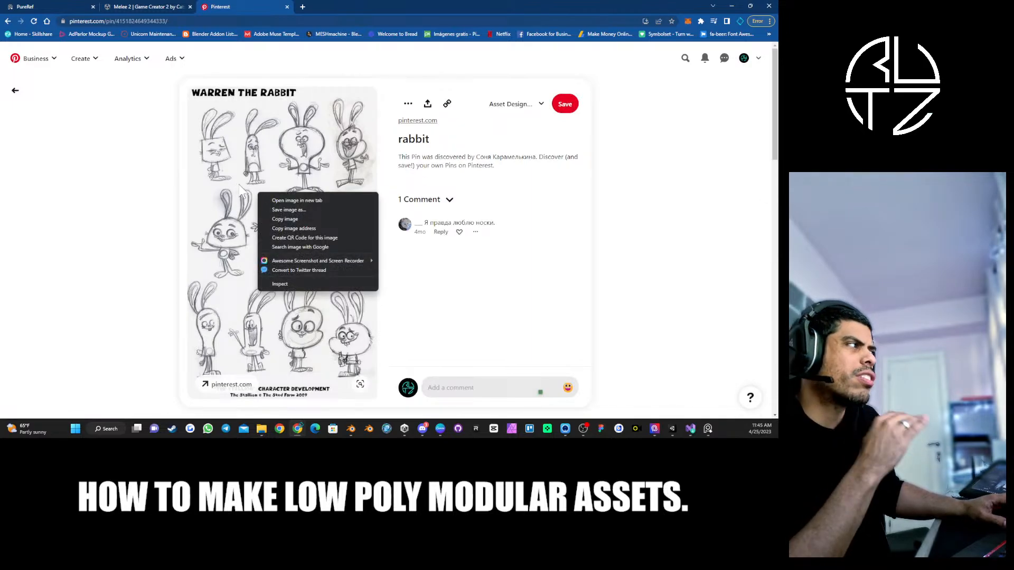
{"action": "left_click", "coordinate": [284, 219]}
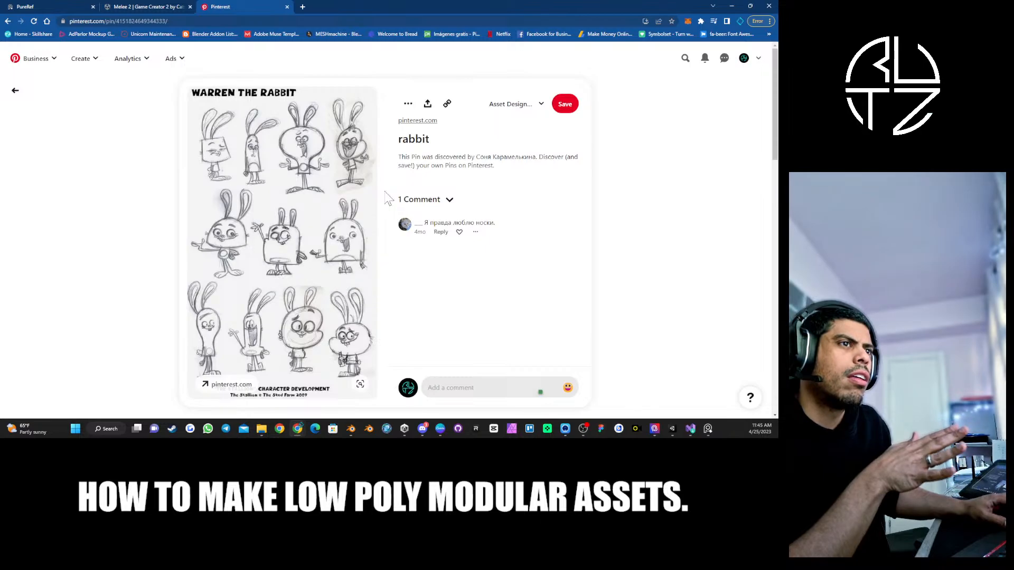
Switch to PureRef, paste the copied sketch sheet, and scale it down beside the bunny reference at roughly the same height.
{"action": "left_click", "coordinate": [708, 428]}
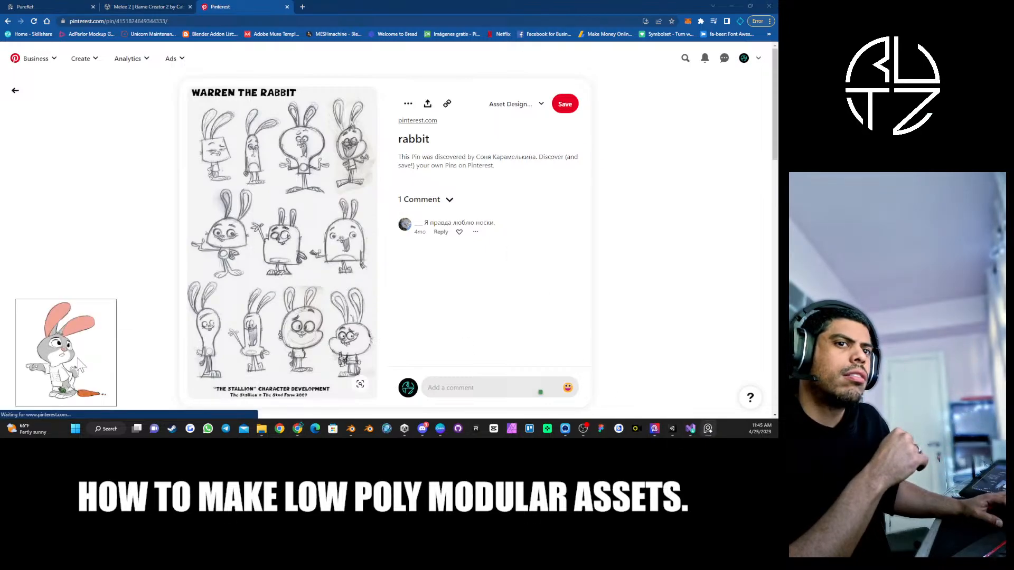
{"action": "left_click", "coordinate": [93, 355]}
{"action": "key", "text": "ctrl+v"}
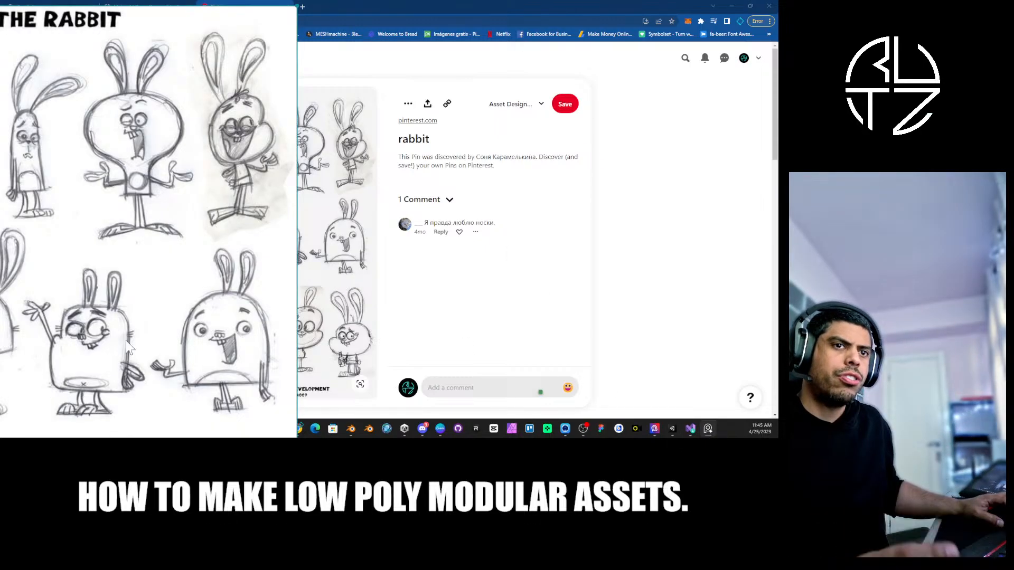
{"action": "left_click_drag", "start_coordinate": [130, 175], "coordinate": [415, 183]}
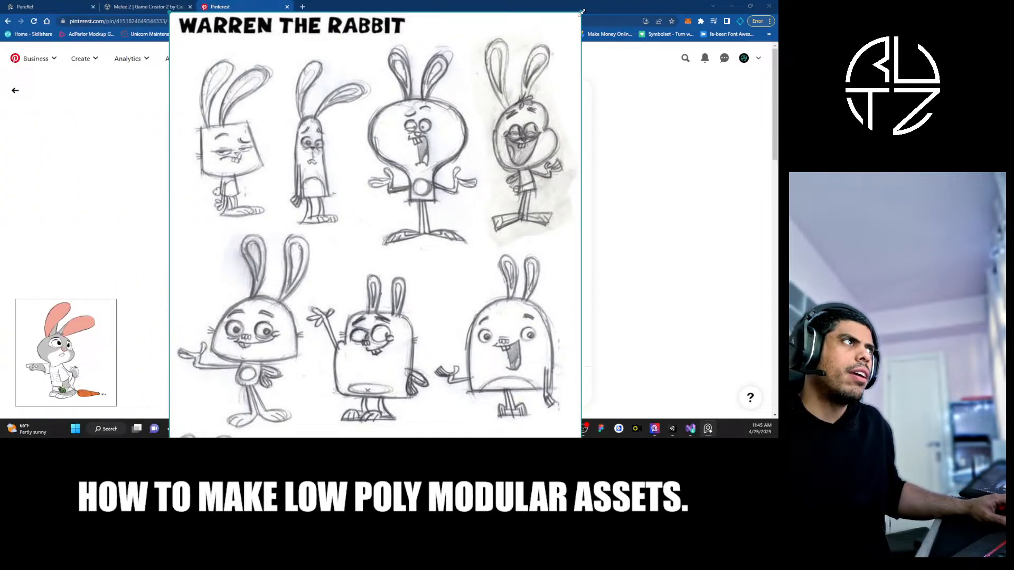
{"action": "left_click_drag", "start_coordinate": [581, 12], "coordinate": [262, 275]}
{"action": "mouse_move", "coordinate": [322, 391]}
{"action": "left_mouse_down"}
{"action": "mouse_move", "coordinate": [220, 186]}
{"action": "mouse_move", "coordinate": [281, 115]}
{"action": "left_mouse_up"}
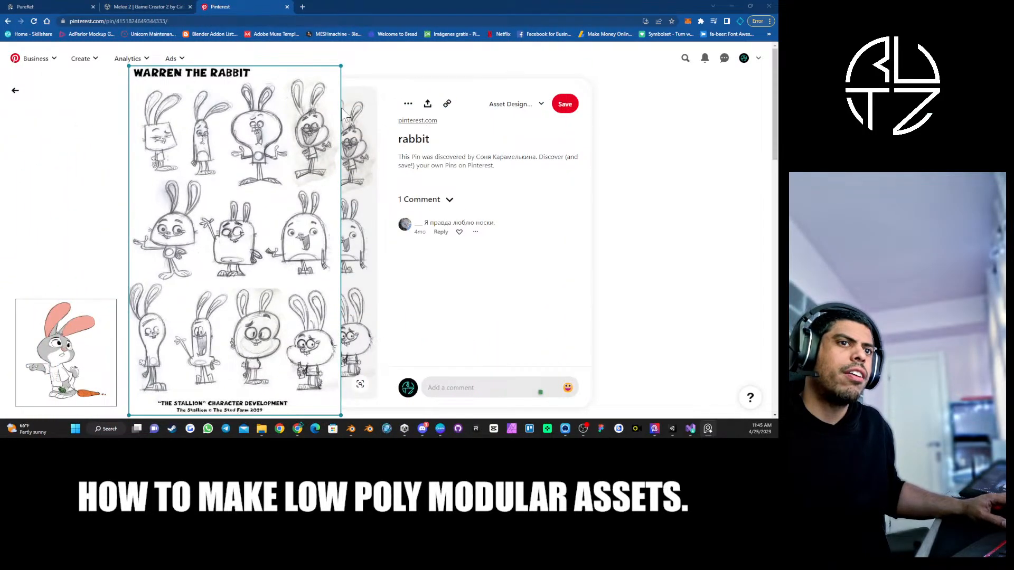
{"action": "left_click_drag", "start_coordinate": [339, 67], "coordinate": [199, 295]}
{"action": "mouse_move", "coordinate": [167, 370]}
{"action": "left_mouse_down"}
{"action": "mouse_move", "coordinate": [161, 306]}
{"action": "mouse_move", "coordinate": [59, 258]}
{"action": "mouse_move", "coordinate": [176, 355]}
{"action": "mouse_move", "coordinate": [167, 369]}
{"action": "left_mouse_up"}
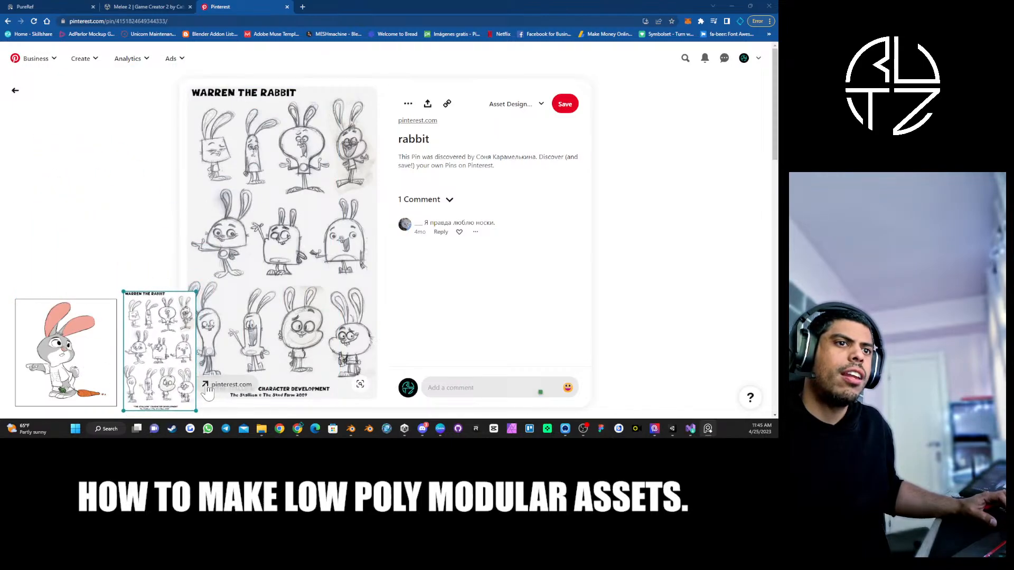
Return to Pinterest in Chrome and look through the character sketches related to the "WARREN THE RABBIT" pin.
{"action": "left_click", "coordinate": [656, 161]}
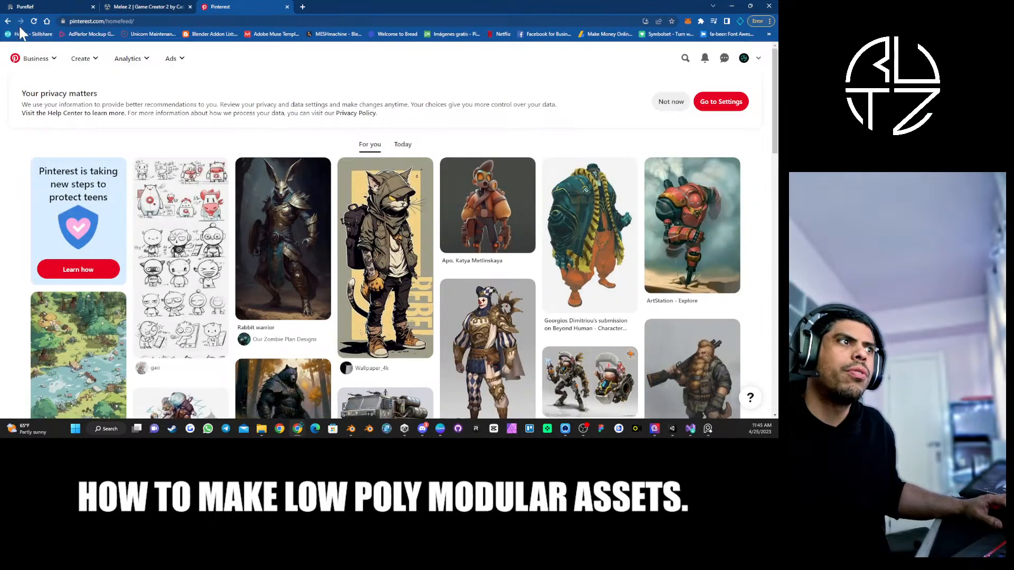
{"action": "scroll", "coordinate": [276, 191], "scroll_direction": "down", "scroll_amount": 2}
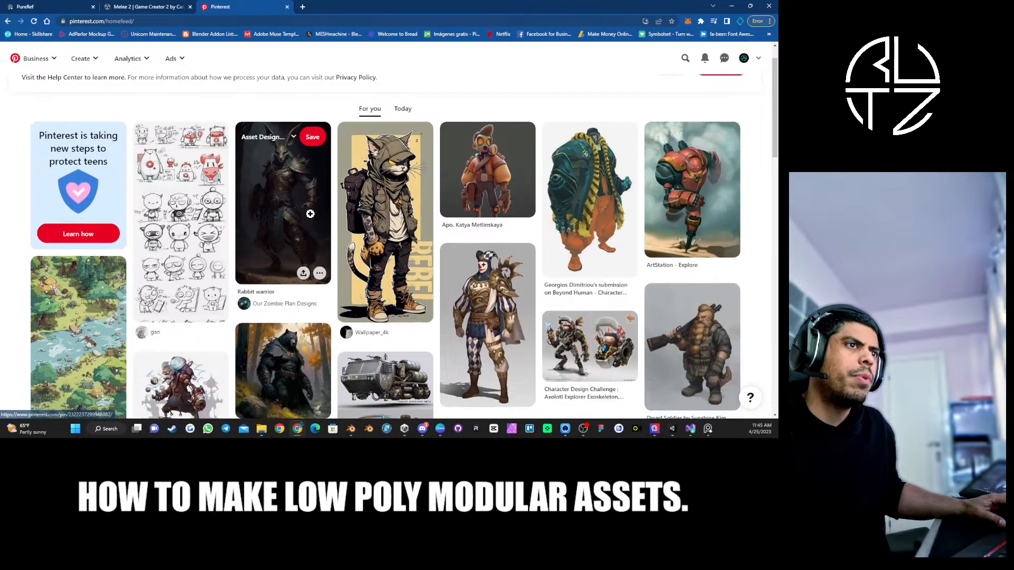
{"action": "left_click", "coordinate": [285, 195]}
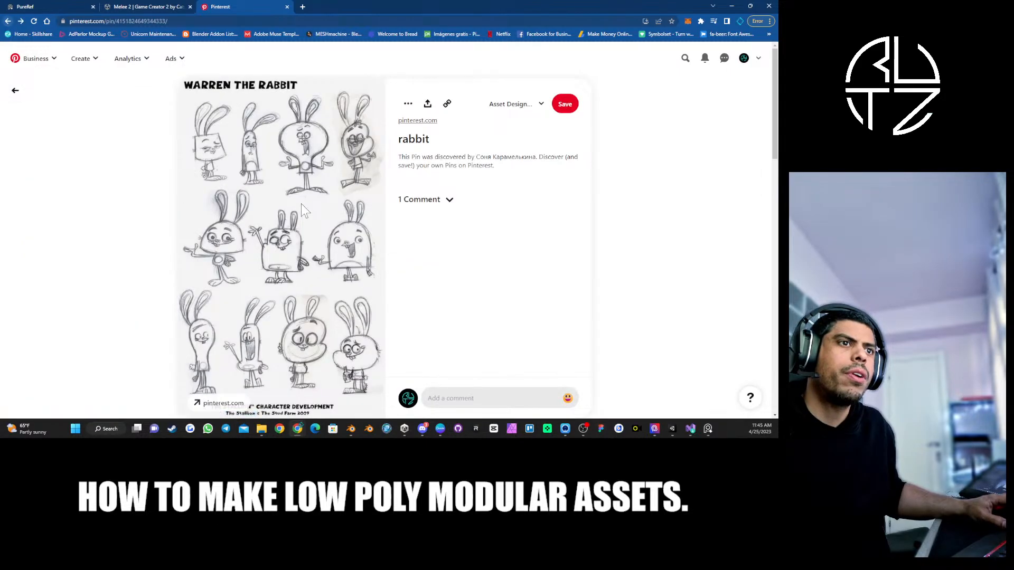
{"action": "scroll", "coordinate": [293, 195], "scroll_direction": "down", "scroll_amount": 5}
{"action": "scroll", "coordinate": [180, 227], "scroll_direction": "down", "scroll_amount": 3}
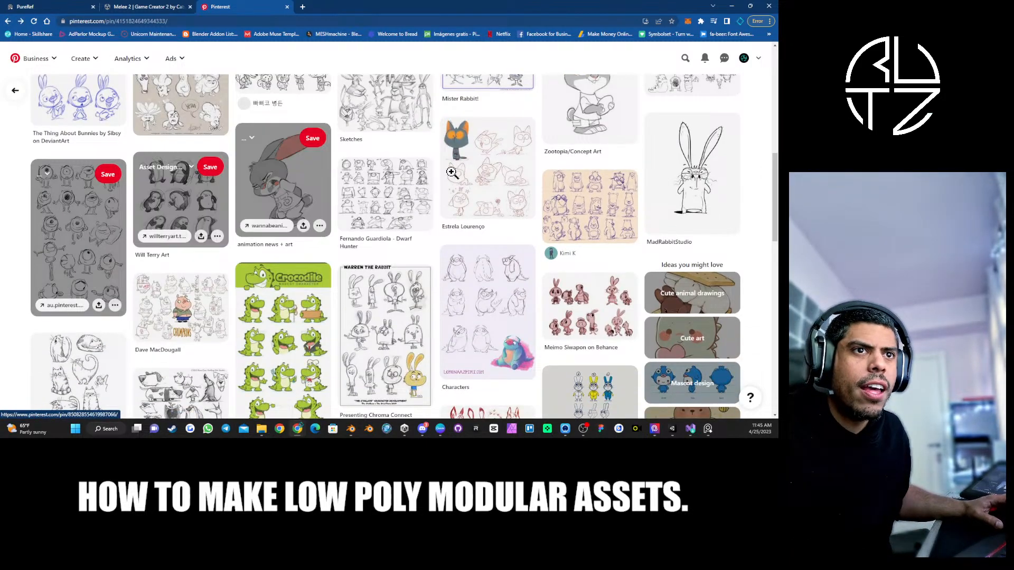
{"action": "scroll", "coordinate": [600, 177], "scroll_direction": "up", "scroll_amount": 2}
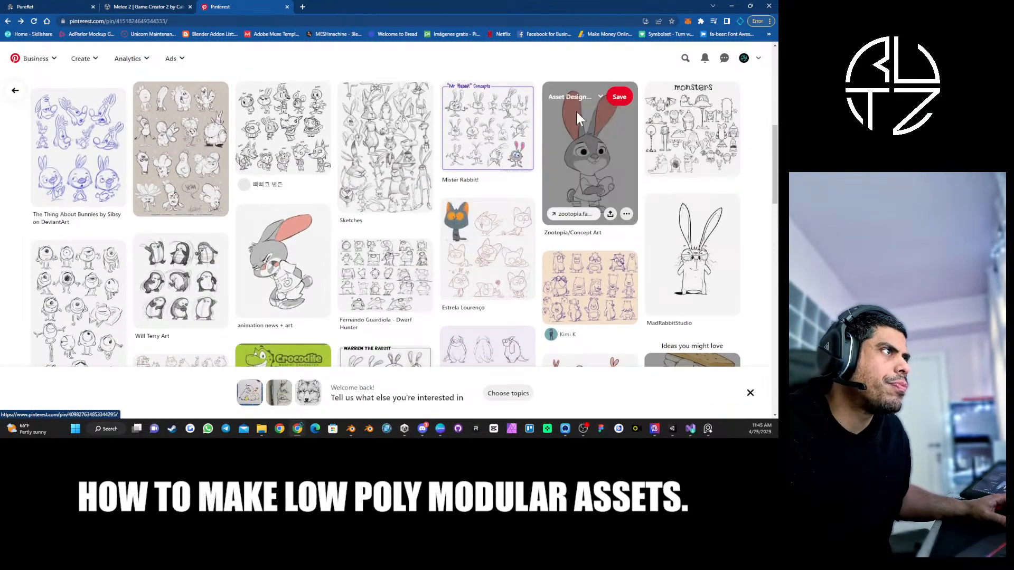
{"action": "scroll", "coordinate": [430, 192], "scroll_direction": "down", "scroll_amount": 5}
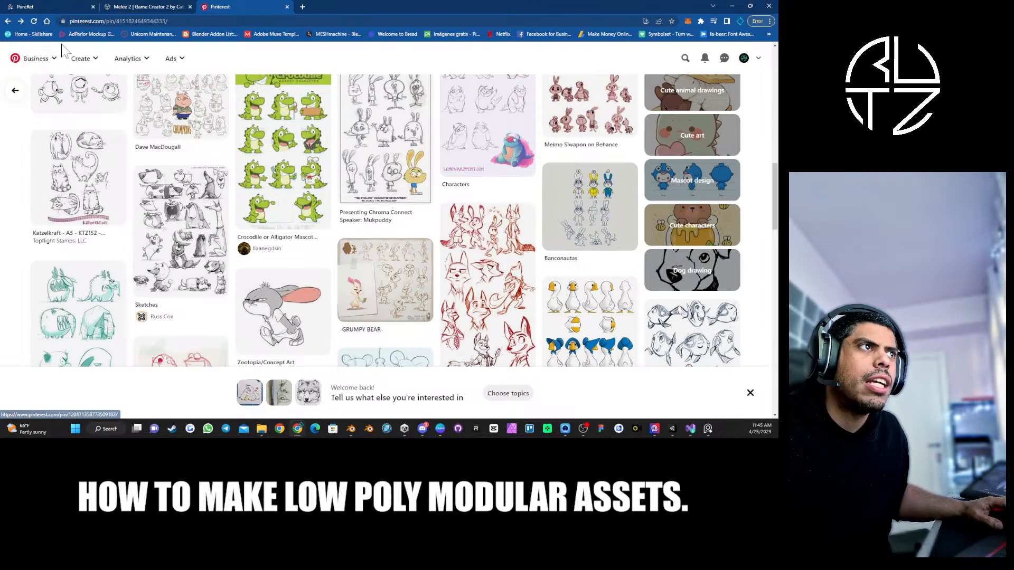
Go back to the Zootopia bunny pin and examine the related animal character designs below it.
{"action": "left_click", "coordinate": [8, 21]}
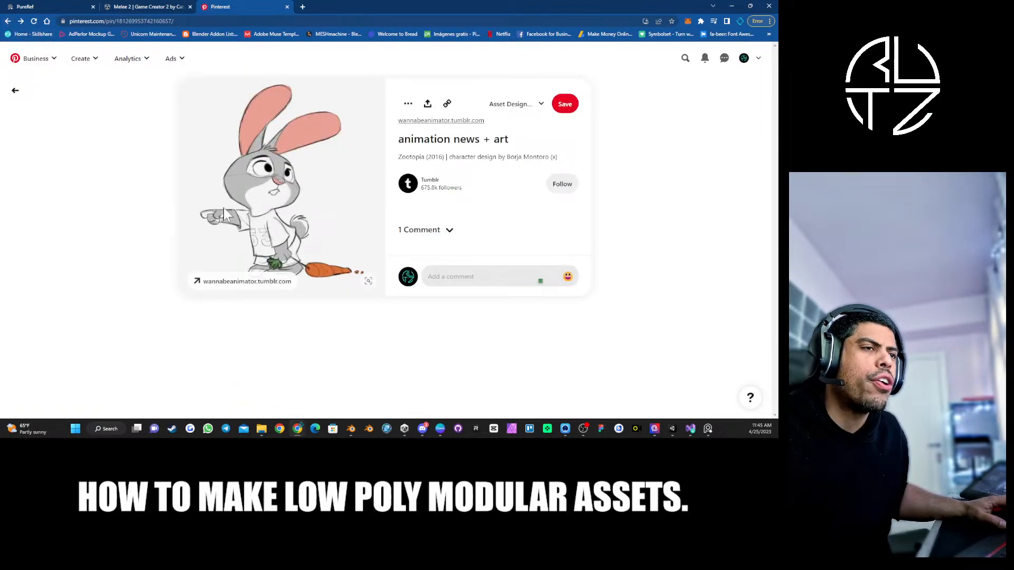
{"action": "scroll", "coordinate": [235, 197], "scroll_direction": "down", "scroll_amount": 3}
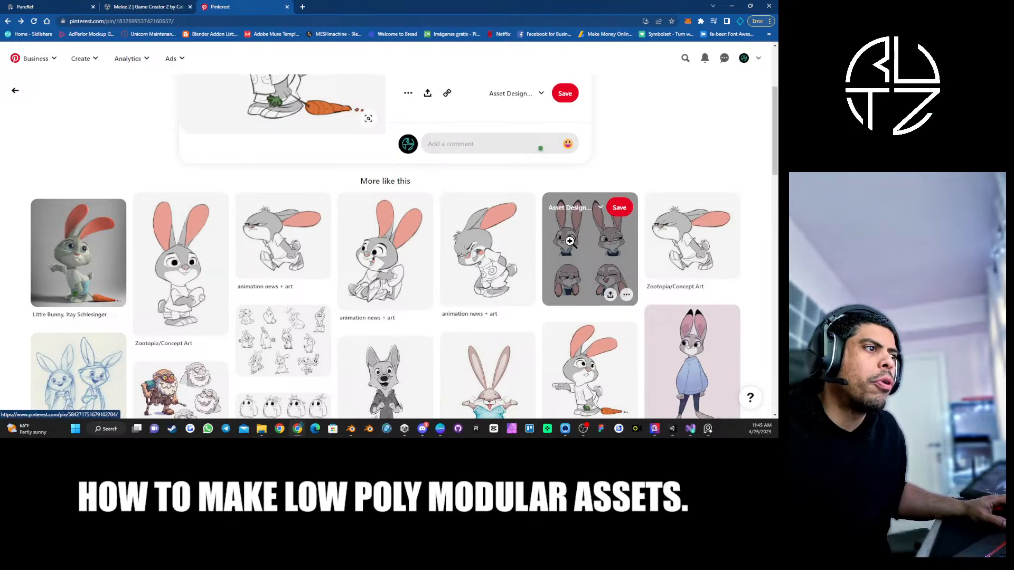
{"action": "scroll", "coordinate": [539, 291], "scroll_direction": "down", "scroll_amount": 2}
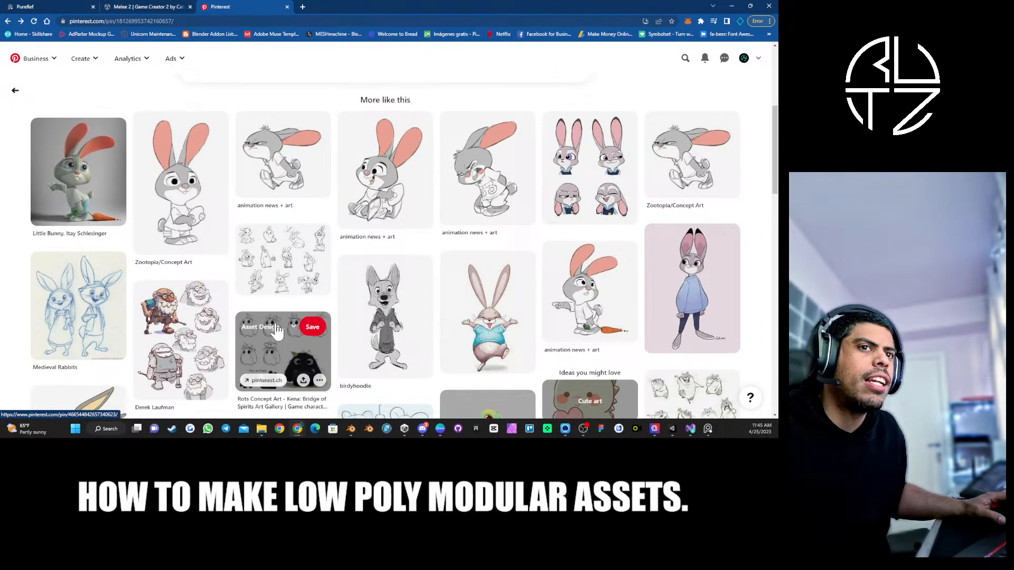
{"action": "scroll", "coordinate": [268, 247], "scroll_direction": "down", "scroll_amount": 4}
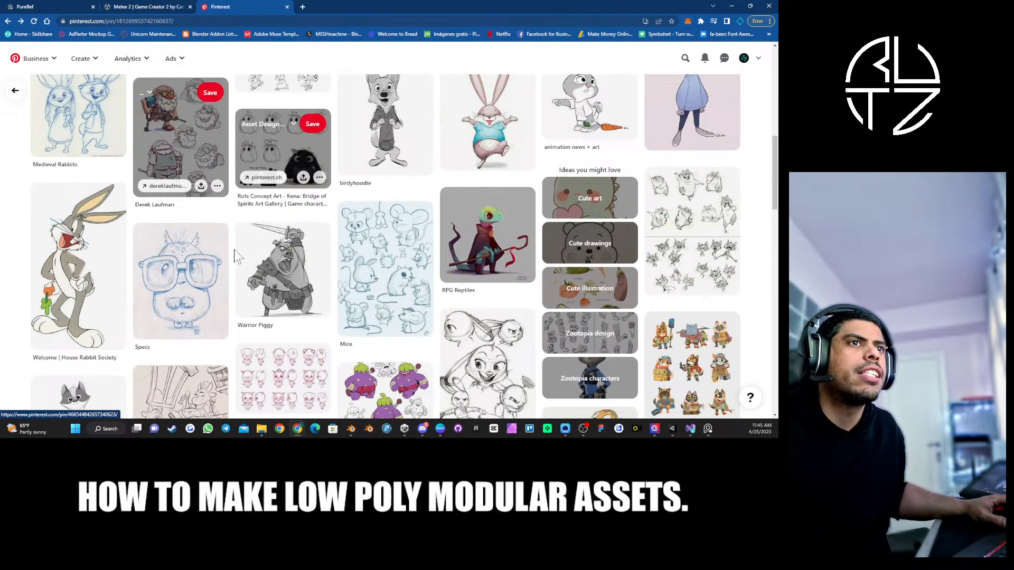
{"action": "scroll", "coordinate": [293, 206], "scroll_direction": "down", "scroll_amount": 4}
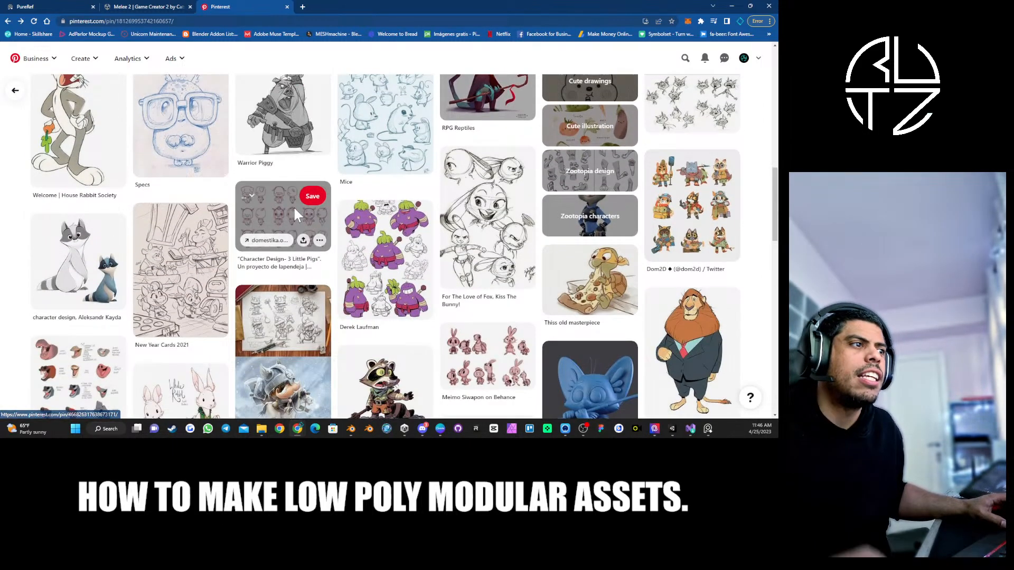
{"action": "scroll", "coordinate": [293, 214], "scroll_direction": "down", "scroll_amount": 1}
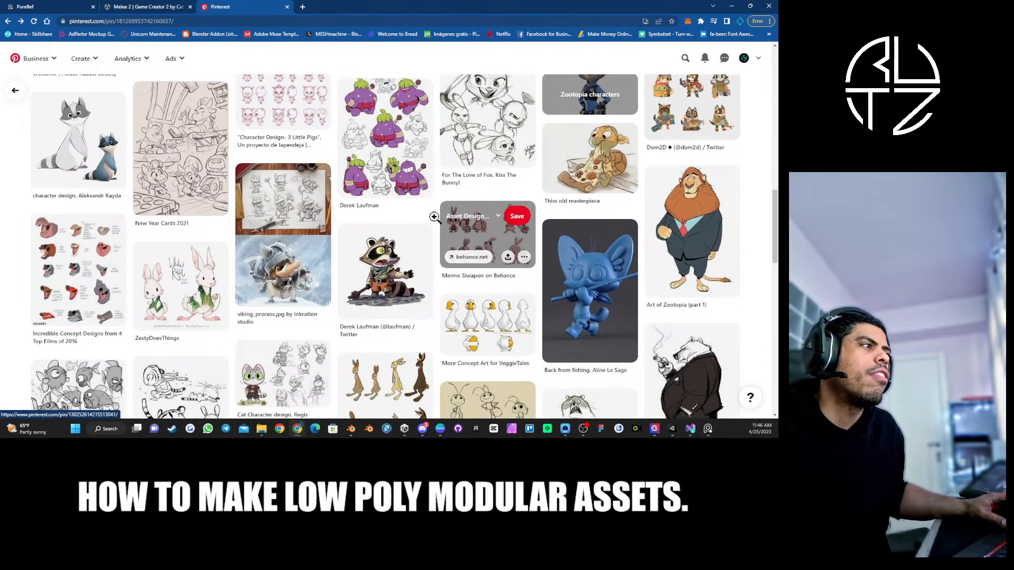
{"action": "scroll", "coordinate": [200, 274], "scroll_direction": "down", "scroll_amount": 2}
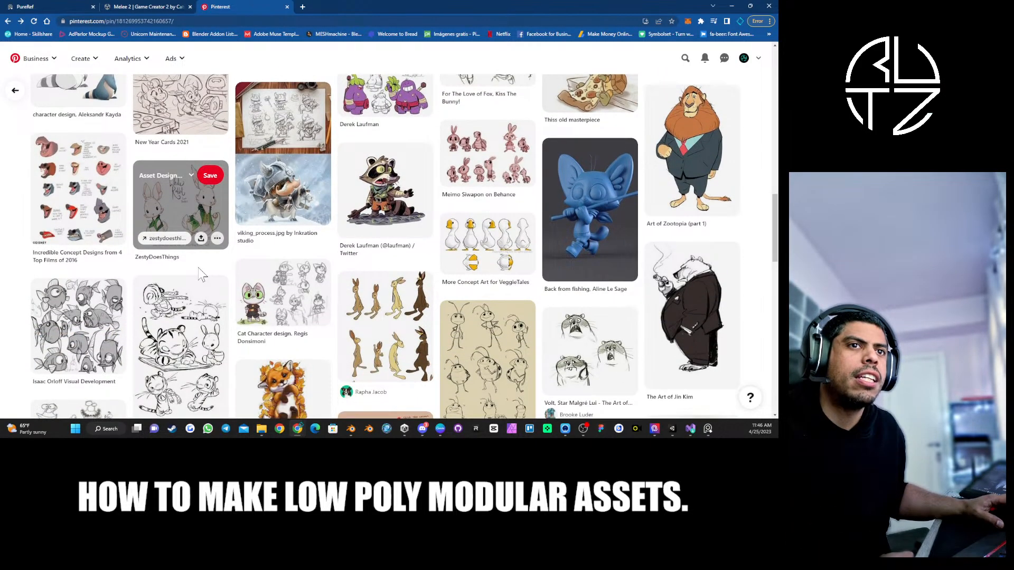
{"action": "scroll", "coordinate": [235, 253], "scroll_direction": "up", "scroll_amount": 10}
{"action": "scroll", "coordinate": [210, 99], "scroll_direction": "up", "scroll_amount": 3}
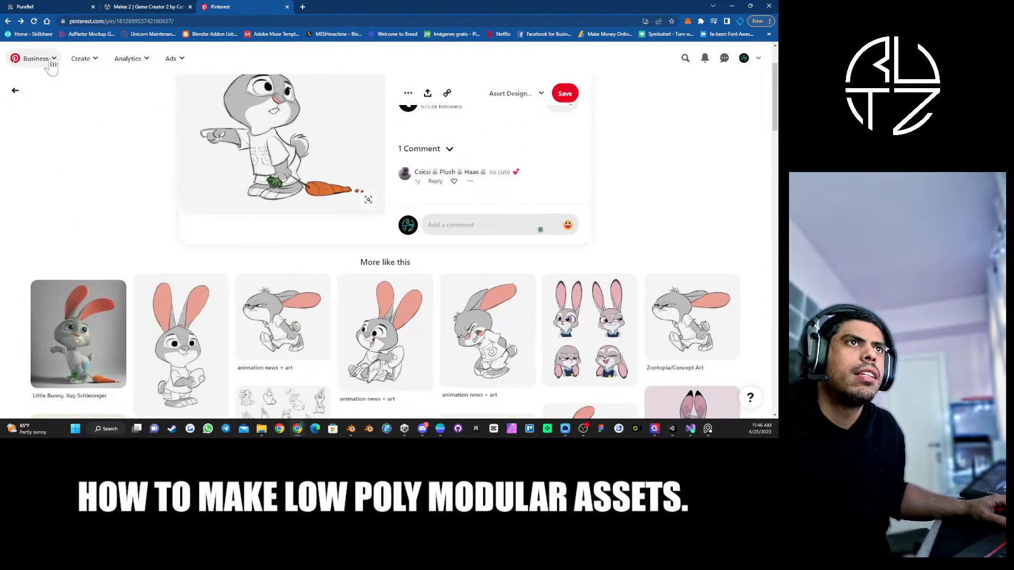
Go back to the "bunny characters" search results and open the yellow-suited "SPACE RABBIT" pin.
{"action": "left_click", "coordinate": [8, 22]}
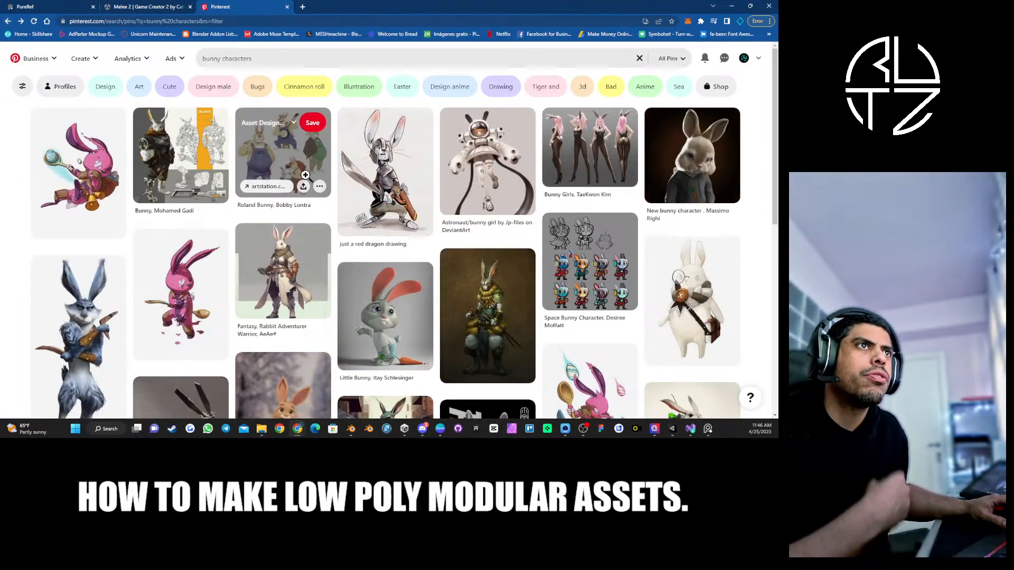
{"action": "scroll", "coordinate": [320, 198], "scroll_direction": "down", "scroll_amount": 5}
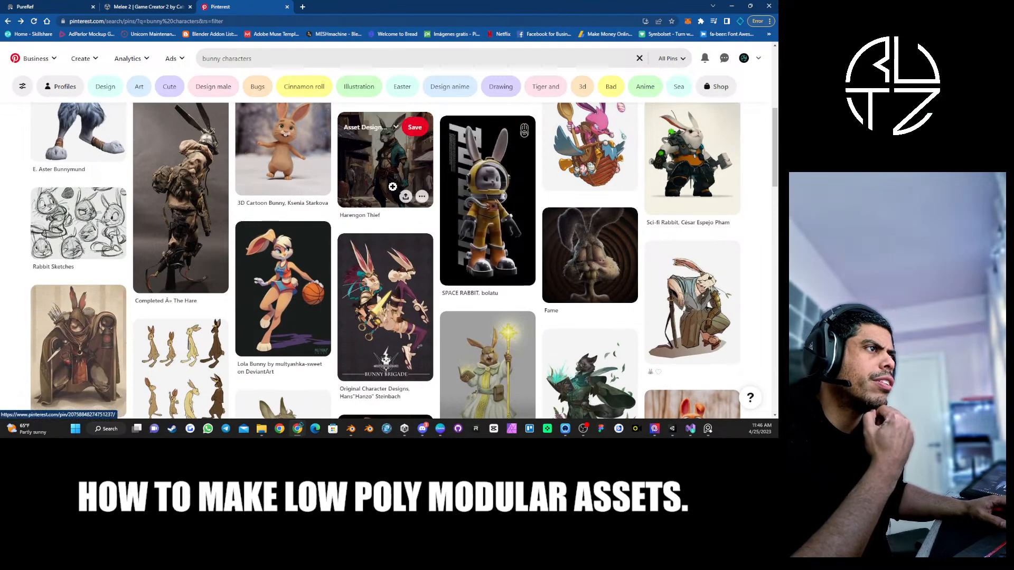
{"action": "left_click", "coordinate": [479, 220]}
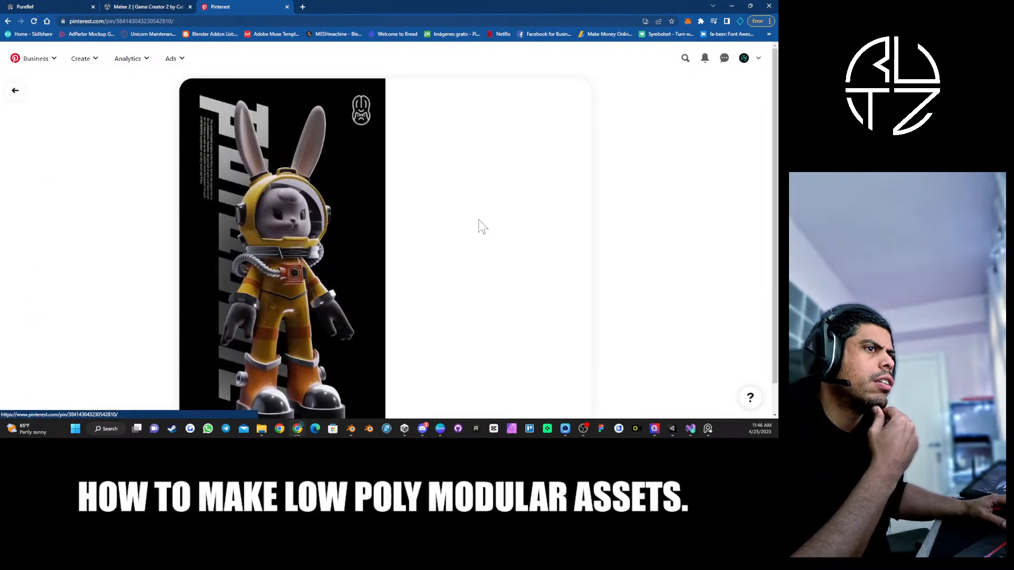
Examine the stylized 3D rabbit, astronaut and toy characters among the pins related to "SPACE RABBIT".
{"action": "scroll", "coordinate": [297, 202], "scroll_direction": "down", "scroll_amount": 10}
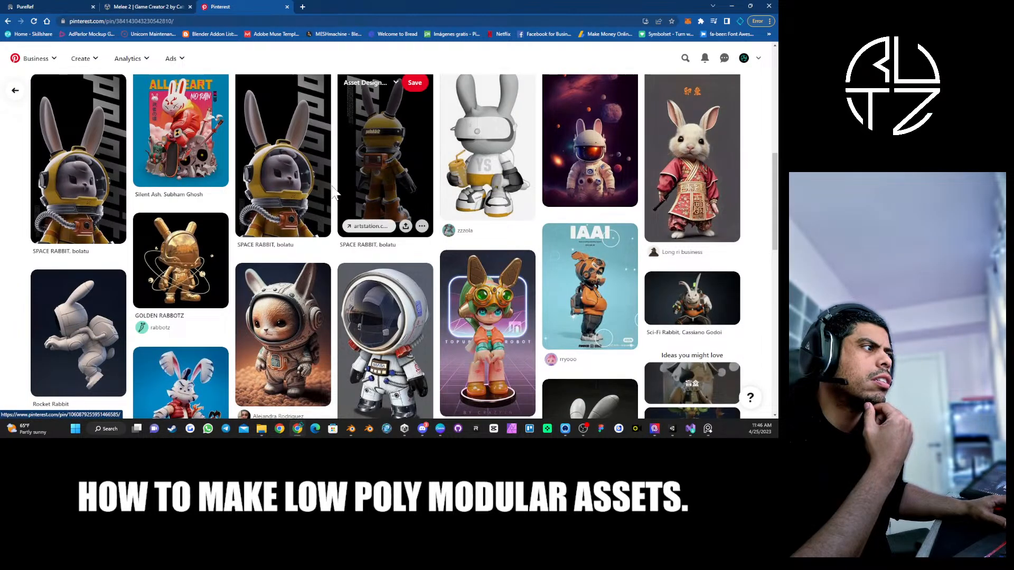
{"action": "scroll", "coordinate": [327, 198], "scroll_direction": "down", "scroll_amount": 2}
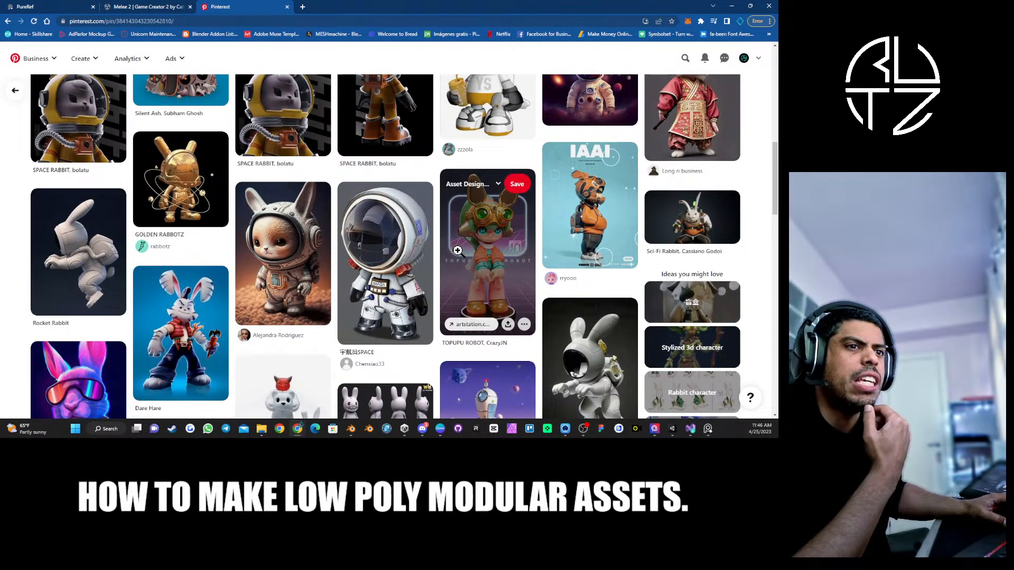
{"action": "scroll", "coordinate": [216, 300], "scroll_direction": "down", "scroll_amount": 3}
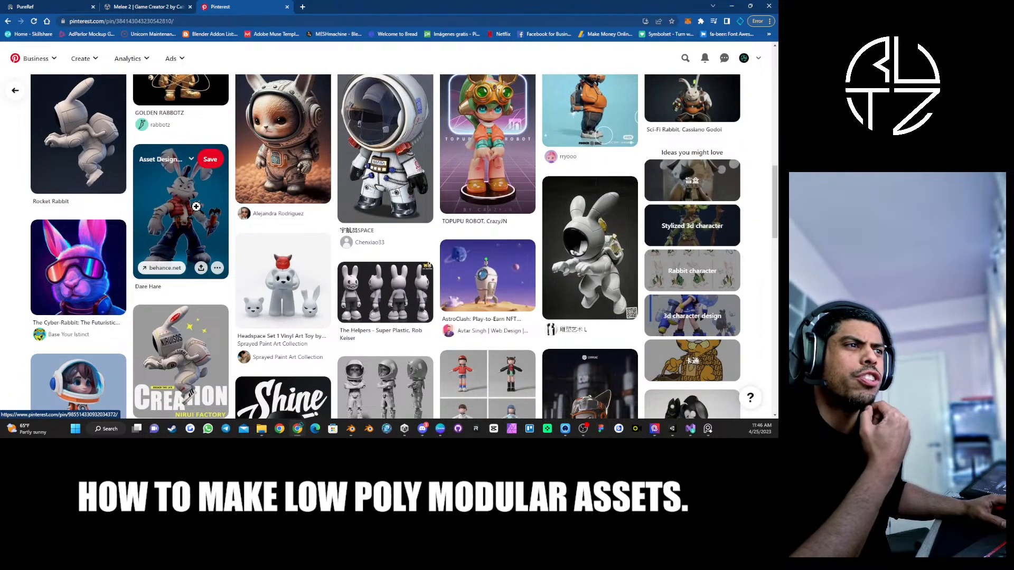
{"action": "scroll", "coordinate": [210, 220], "scroll_direction": "up", "scroll_amount": 3}
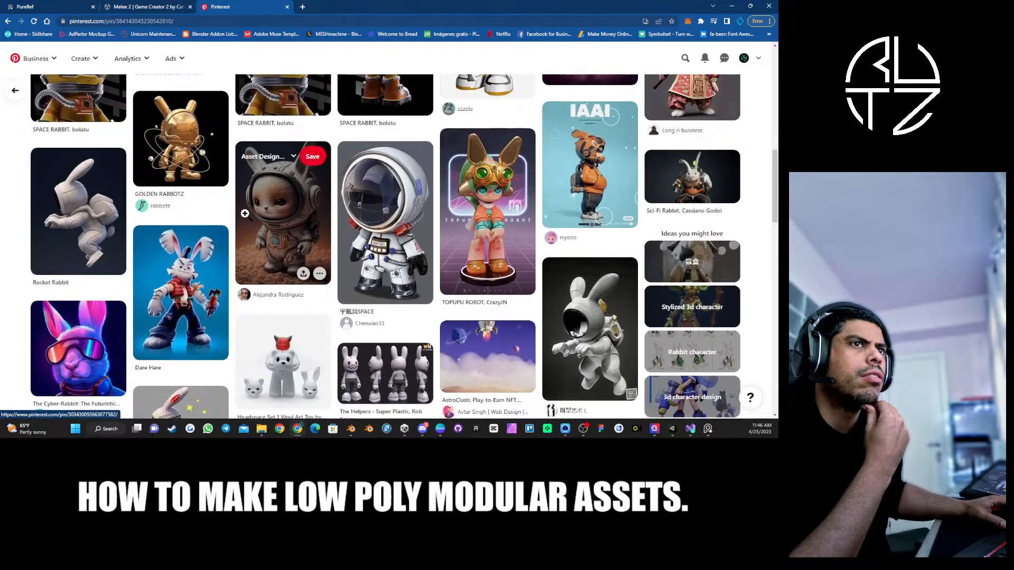
{"action": "scroll", "coordinate": [210, 219], "scroll_direction": "up", "scroll_amount": 3}
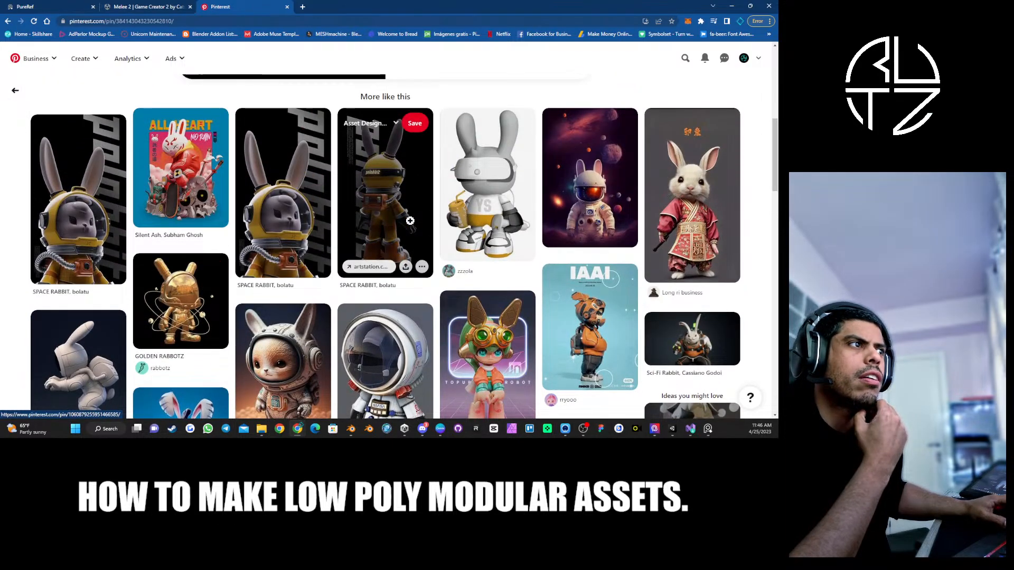
{"action": "scroll", "coordinate": [320, 254], "scroll_direction": "down", "scroll_amount": 10}
{"action": "scroll", "coordinate": [319, 254], "scroll_direction": "down", "scroll_amount": 6}
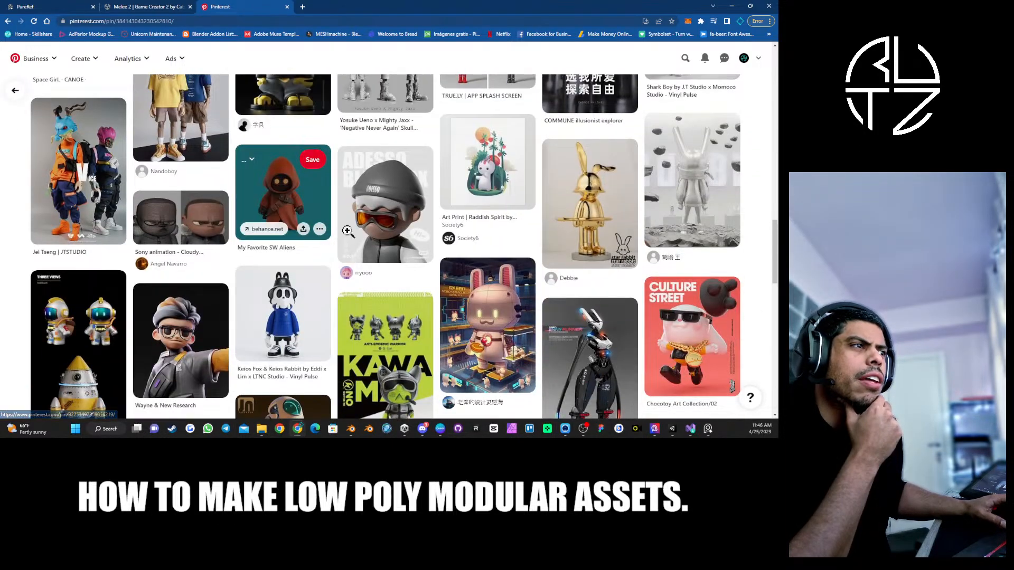
{"action": "scroll", "coordinate": [186, 262], "scroll_direction": "down", "scroll_amount": 2}
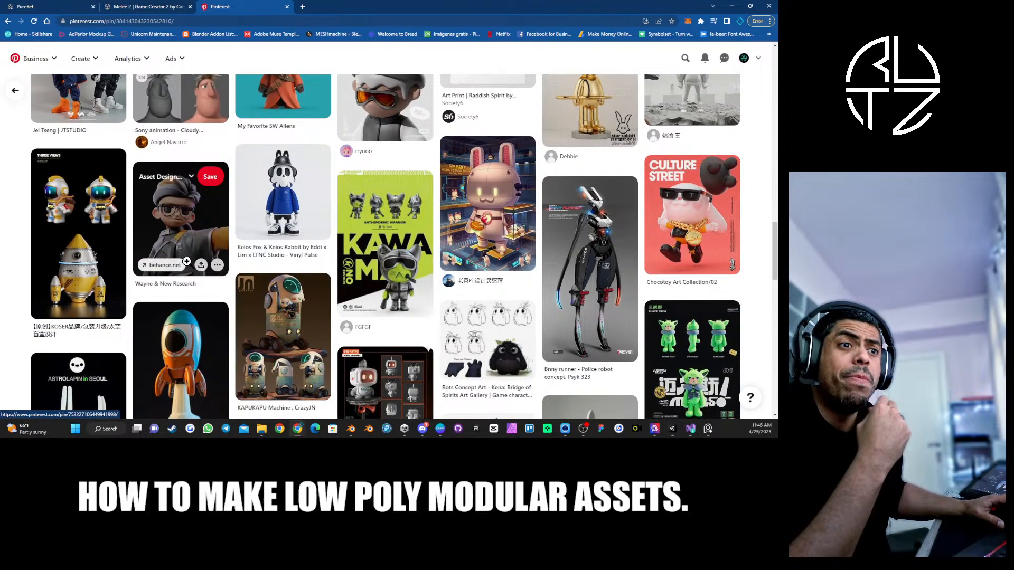
Examine more toy, astronaut, robot and rabbit character designs further down the pins related to "SPACE RABBIT".
{"action": "scroll", "coordinate": [187, 262], "scroll_direction": "down", "scroll_amount": 1}
{"action": "scroll", "coordinate": [330, 237], "scroll_direction": "down", "scroll_amount": 3}
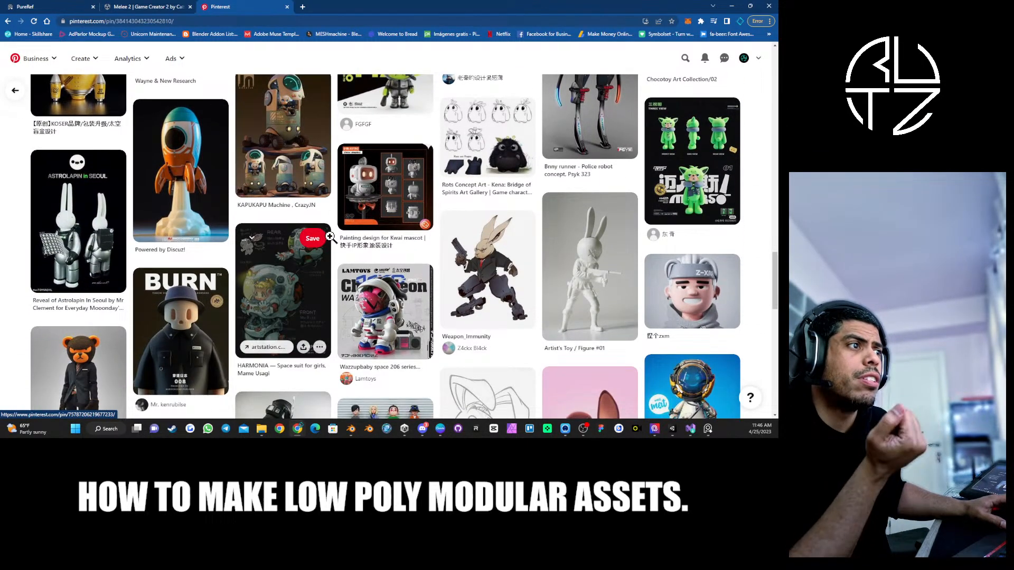
{"action": "scroll", "coordinate": [330, 237], "scroll_direction": "down", "scroll_amount": 3}
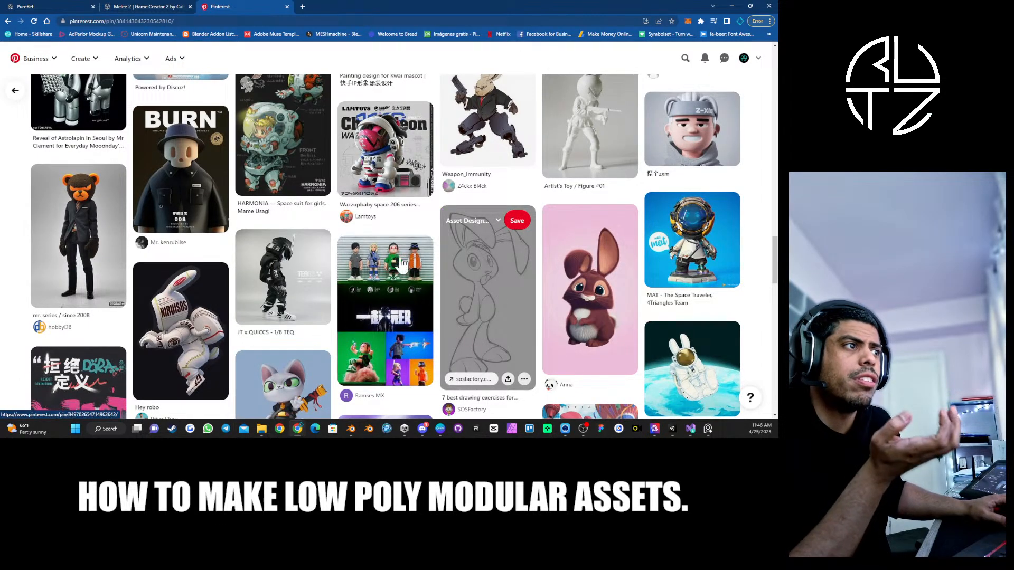
{"action": "scroll", "coordinate": [344, 244], "scroll_direction": "down", "scroll_amount": 3}
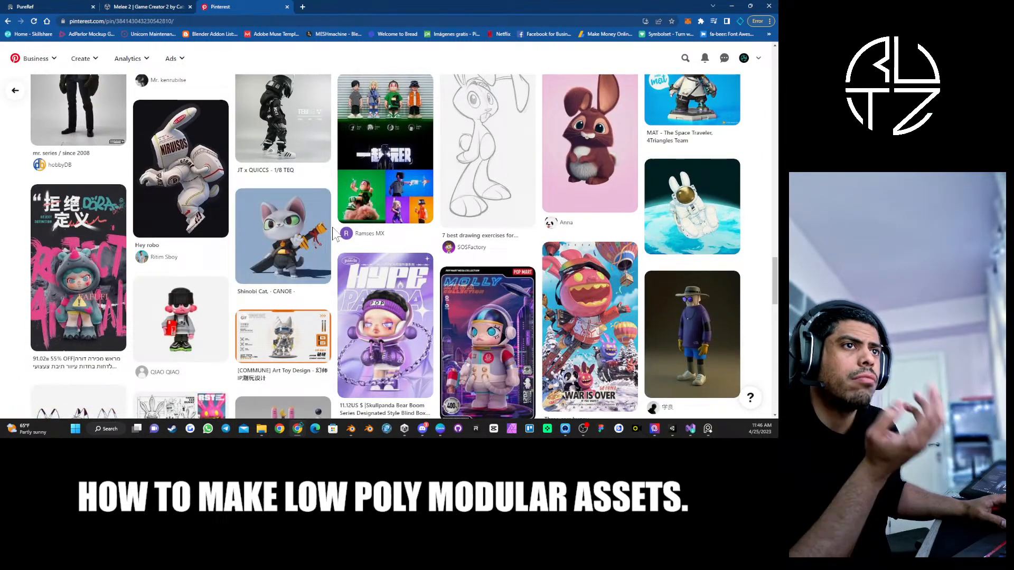
{"action": "scroll", "coordinate": [343, 235], "scroll_direction": "down", "scroll_amount": 5}
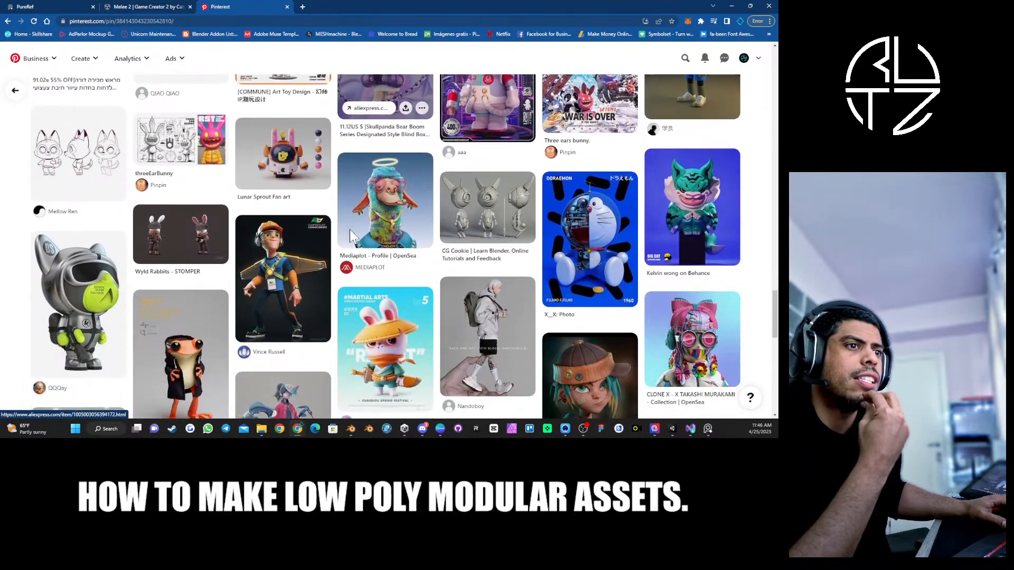
{"action": "scroll", "coordinate": [285, 245], "scroll_direction": "down", "scroll_amount": 3}
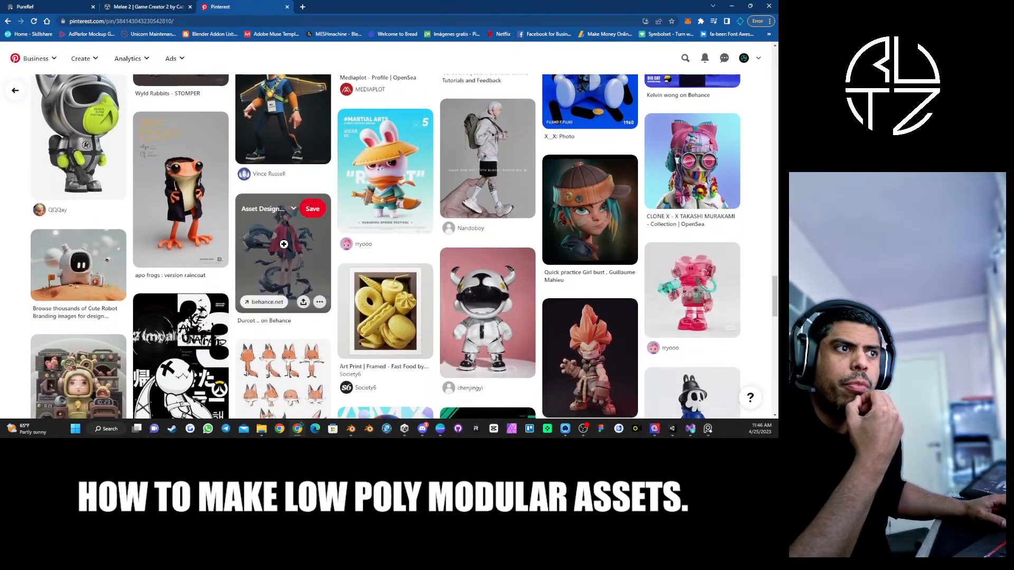
{"action": "scroll", "coordinate": [284, 245], "scroll_direction": "down", "scroll_amount": 8}
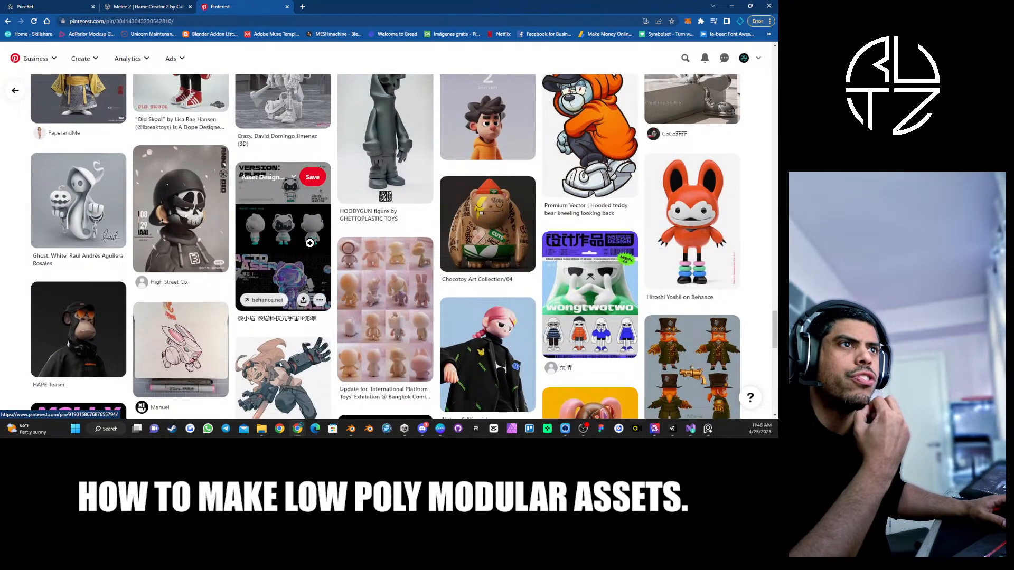
{"action": "scroll", "coordinate": [308, 243], "scroll_direction": "down", "scroll_amount": 2}
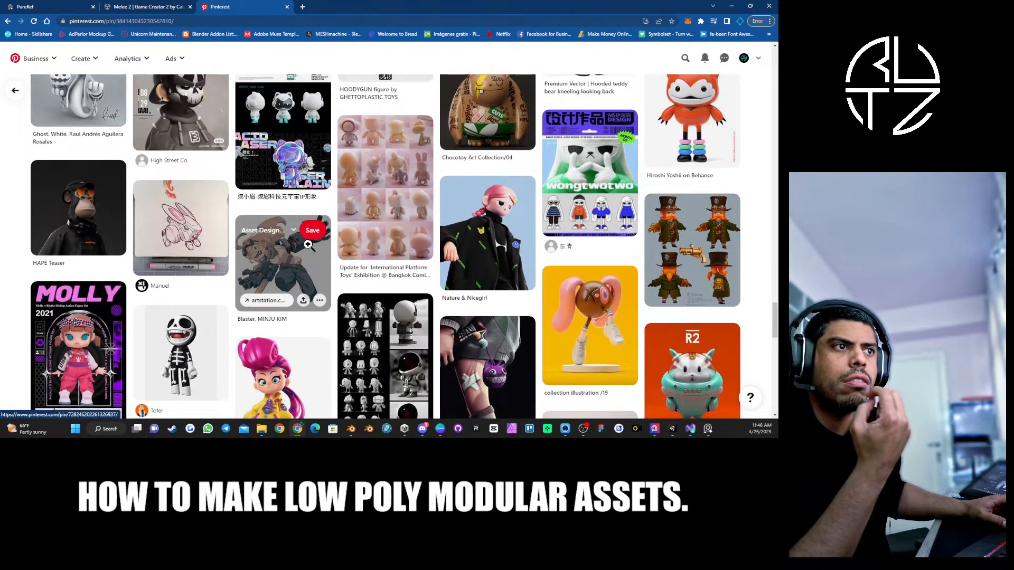
{"action": "scroll", "coordinate": [308, 245], "scroll_direction": "down", "scroll_amount": 2}
{"action": "scroll", "coordinate": [349, 238], "scroll_direction": "down", "scroll_amount": 3}
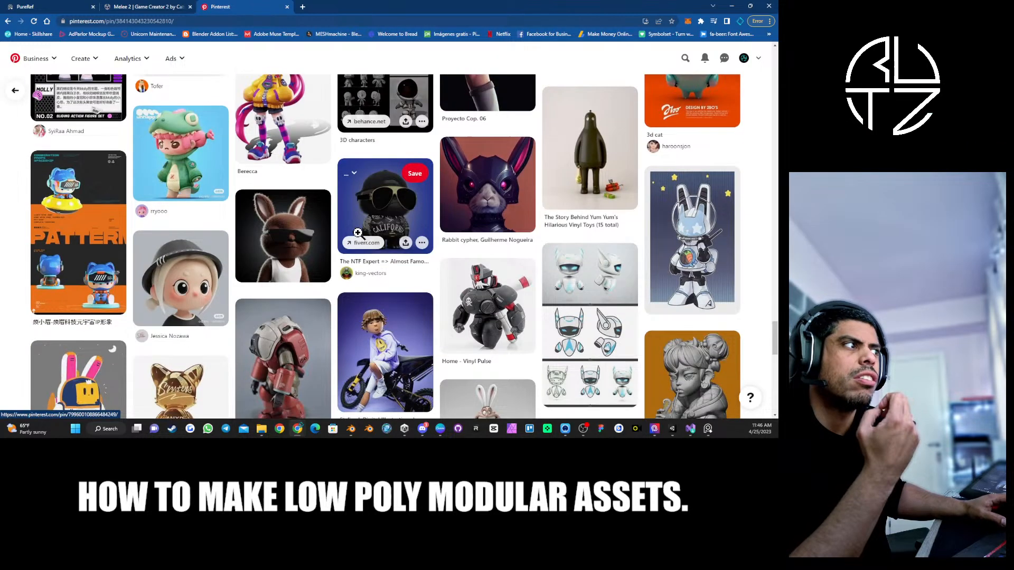
{"action": "scroll", "coordinate": [358, 234], "scroll_direction": "up", "scroll_amount": 4}
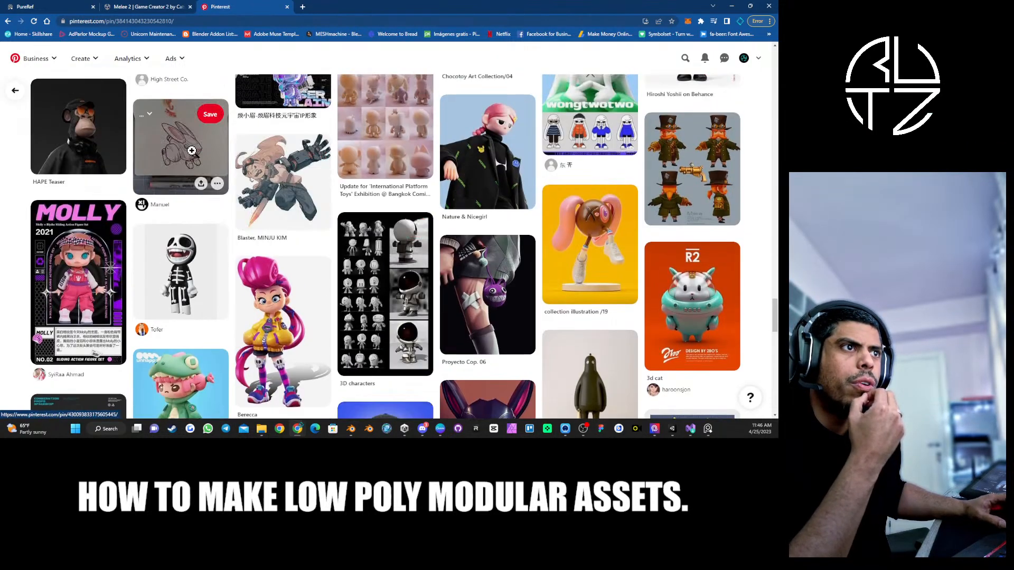
Go back to the "bunny characters" search results and look through the rabbit illustrations further down.
{"action": "left_click", "coordinate": [8, 21]}
{"action": "scroll", "coordinate": [267, 189], "scroll_direction": "down", "scroll_amount": 4}
{"action": "scroll", "coordinate": [265, 191], "scroll_direction": "down", "scroll_amount": 4}
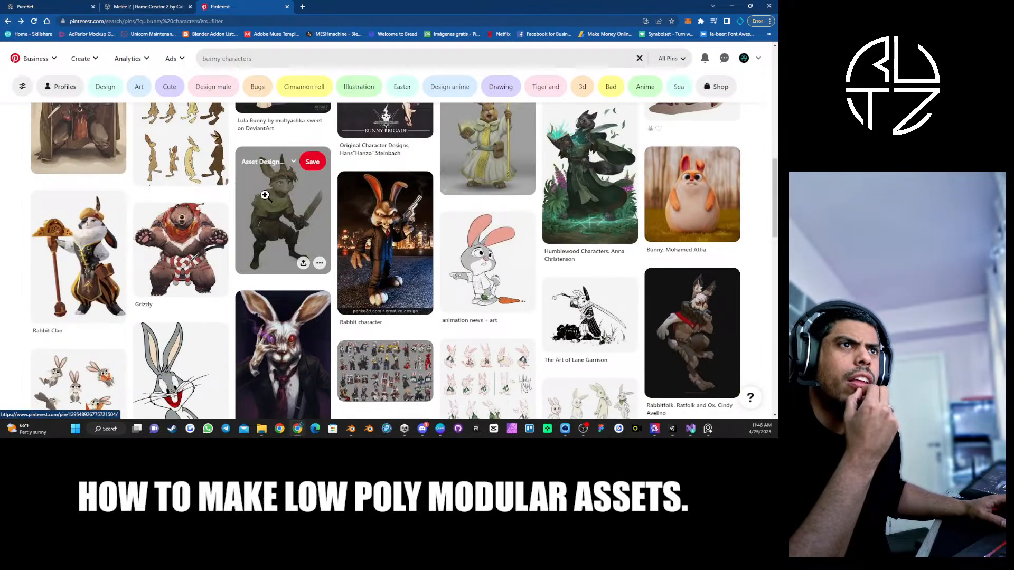
{"action": "scroll", "coordinate": [266, 194], "scroll_direction": "down", "scroll_amount": 3}
{"action": "scroll", "coordinate": [268, 193], "scroll_direction": "down", "scroll_amount": 4}
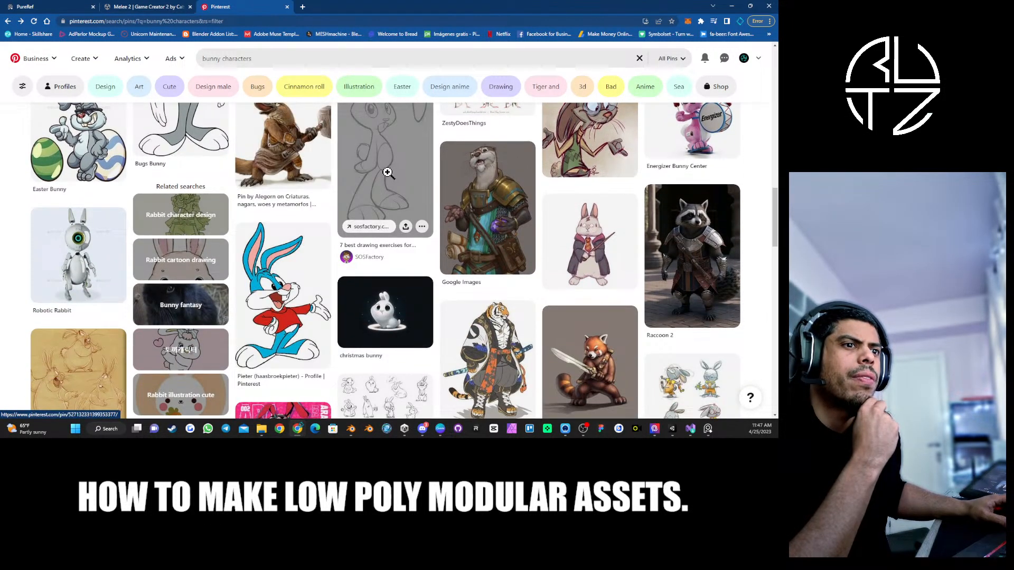
{"action": "scroll", "coordinate": [406, 184], "scroll_direction": "up", "scroll_amount": 2}
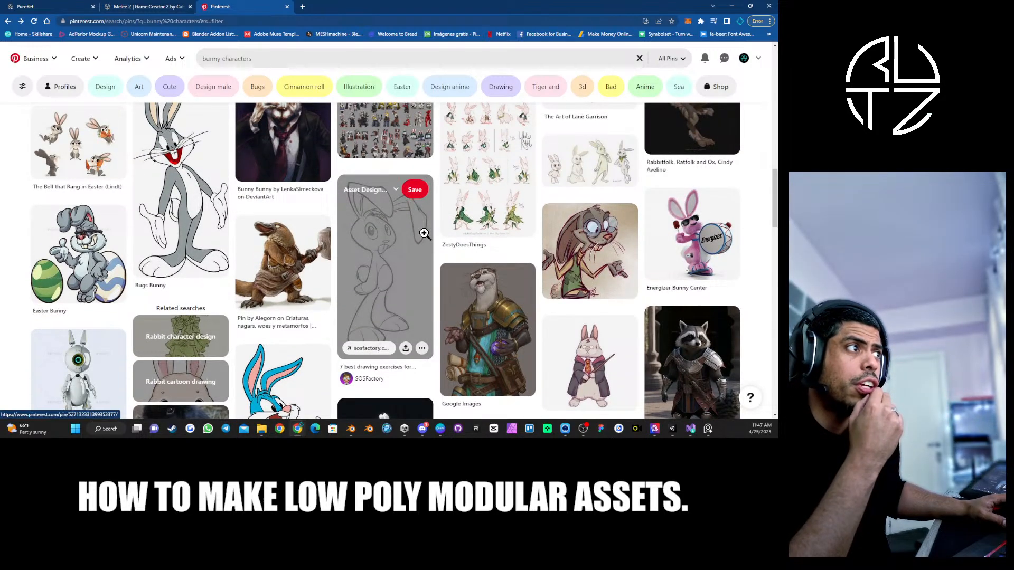
Open the four-rabbit lineup pin, its related bunny turnaround sketch, and from there the "Character Design" animal turnaround pin.
{"action": "left_click", "coordinate": [588, 179]}
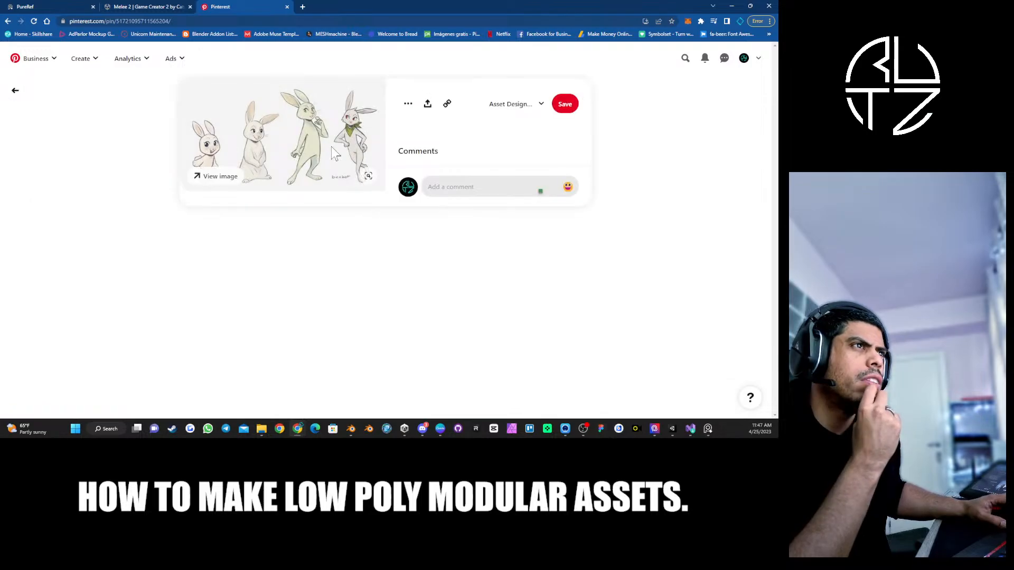
{"action": "scroll", "coordinate": [294, 199], "scroll_direction": "down", "scroll_amount": 2}
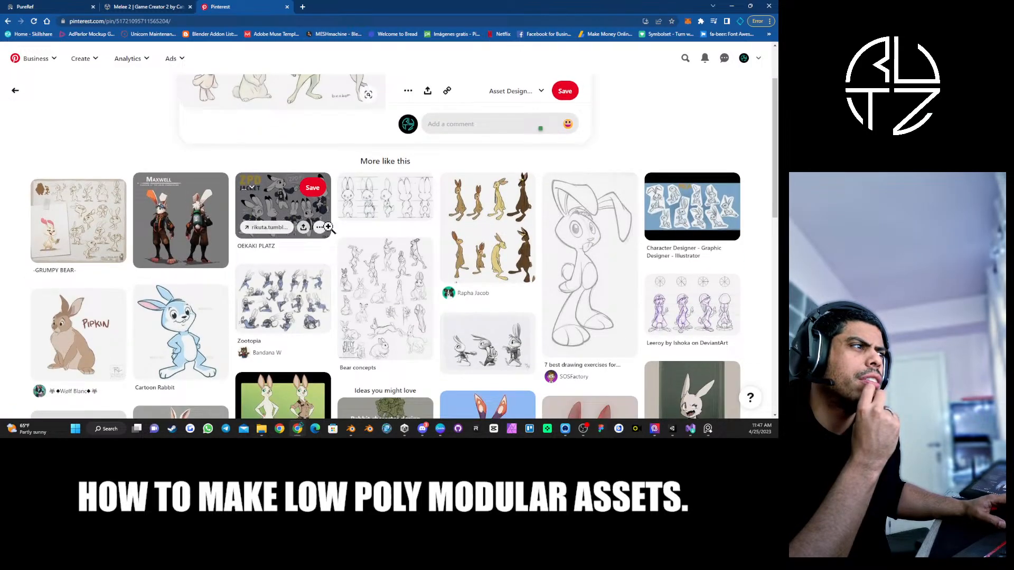
{"action": "left_click", "coordinate": [363, 195]}
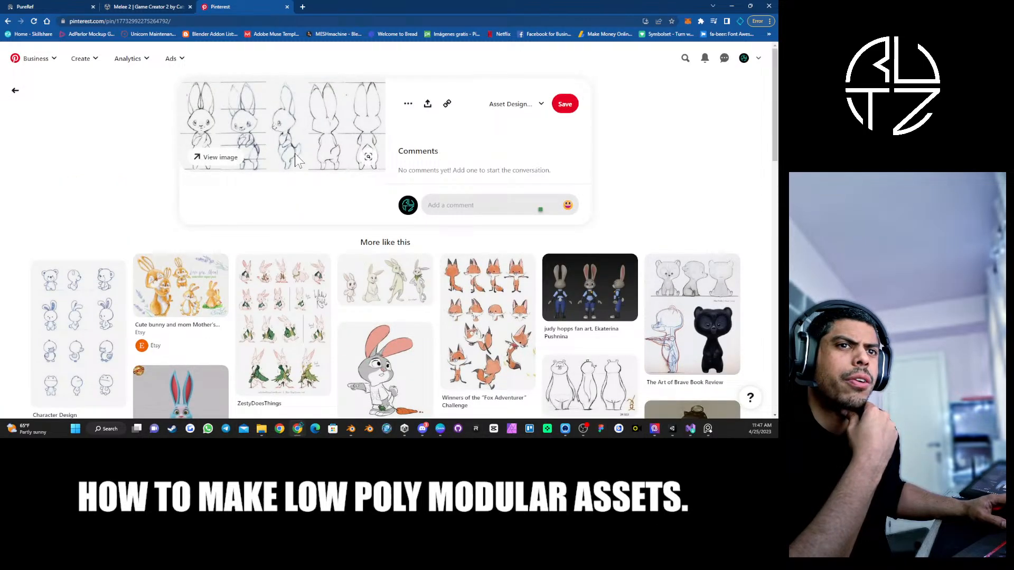
{"action": "left_click", "coordinate": [94, 314]}
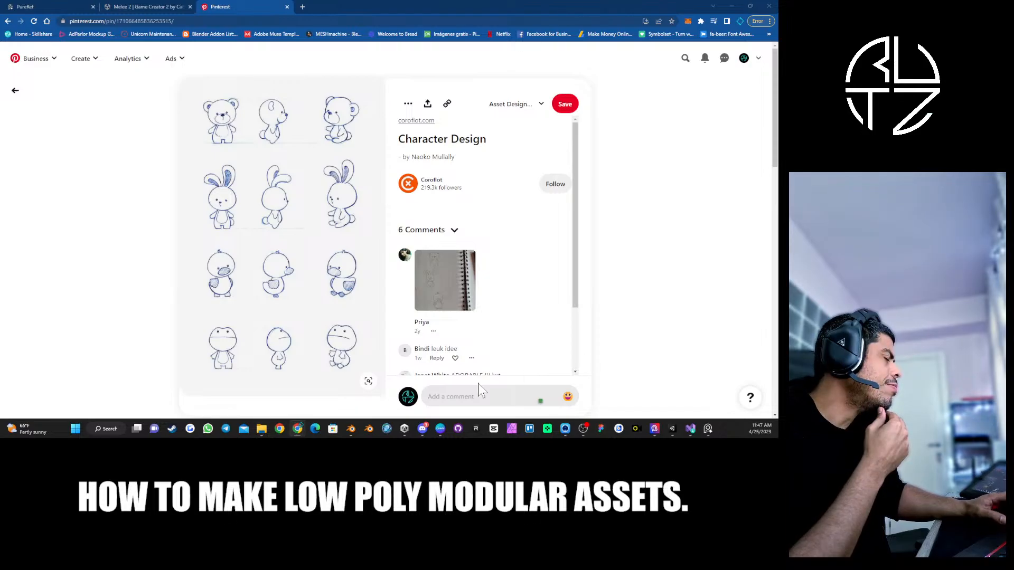
Check the sketches related to the "Character Design" pin, and copy that pin's bear, bunny, duck and frog turnaround image.
{"action": "scroll", "coordinate": [240, 248], "scroll_direction": "down", "scroll_amount": 5}
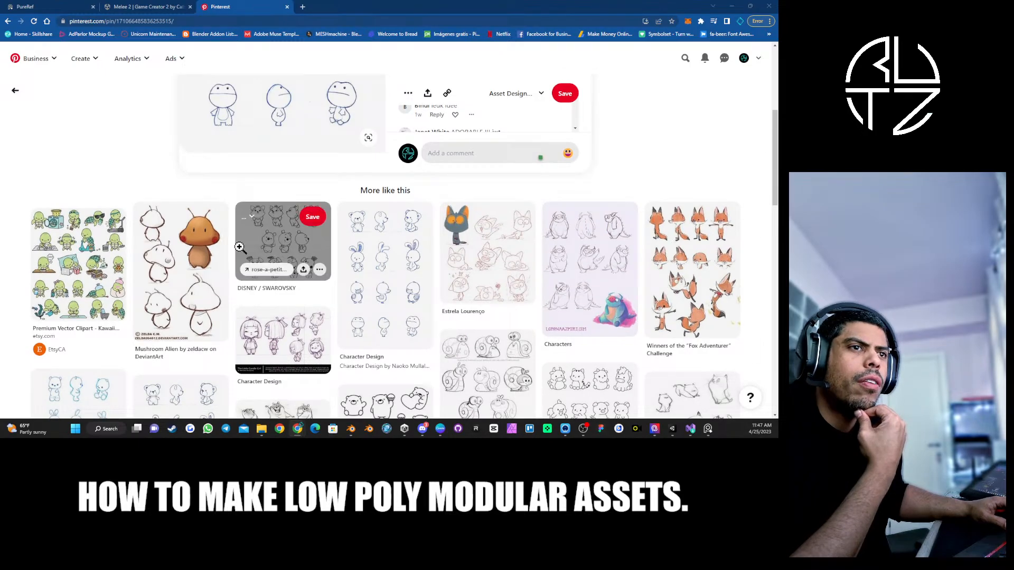
{"action": "scroll", "coordinate": [400, 230], "scroll_direction": "down", "scroll_amount": 2}
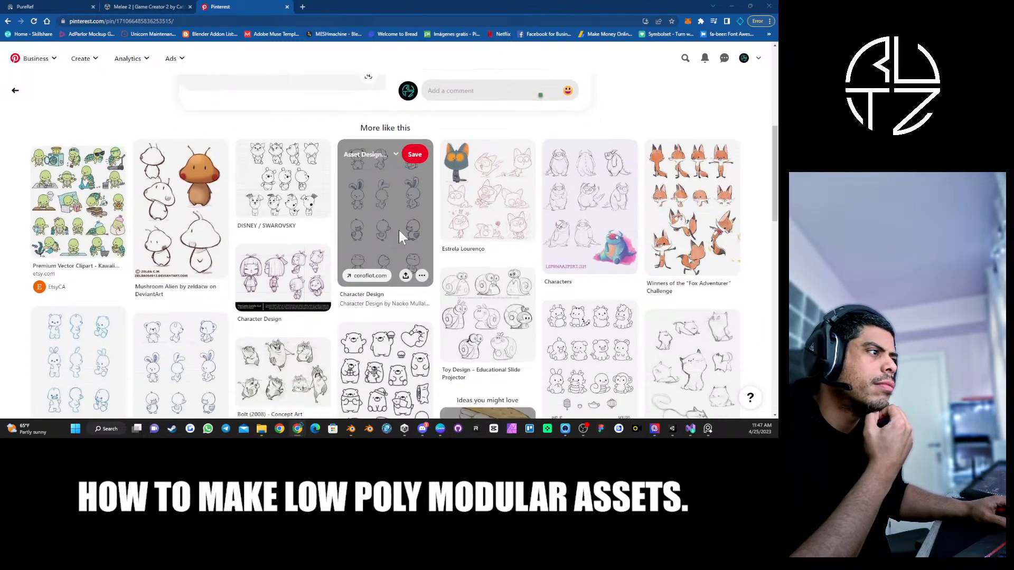
{"action": "scroll", "coordinate": [398, 228], "scroll_direction": "down", "scroll_amount": 1}
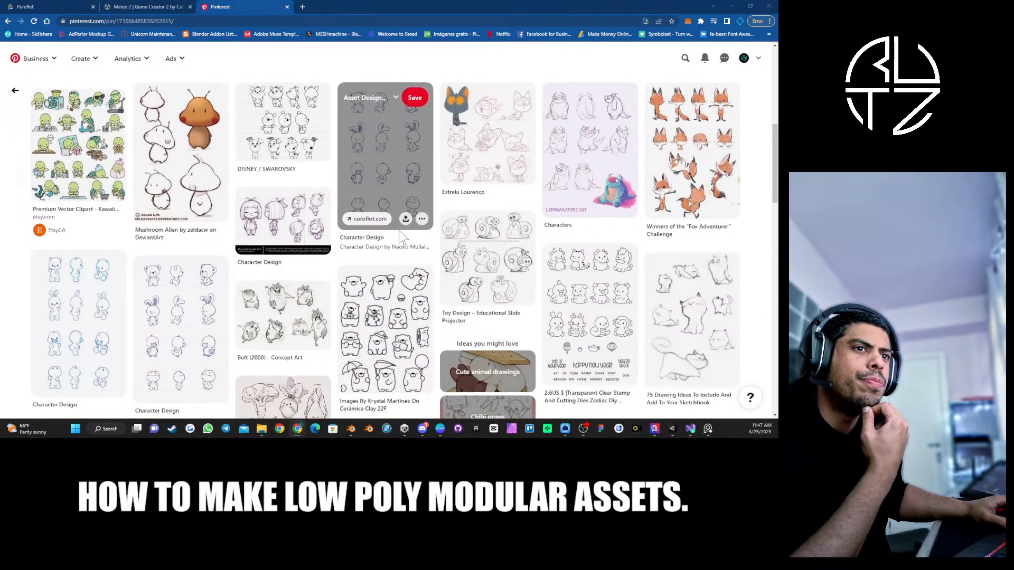
{"action": "scroll", "coordinate": [386, 231], "scroll_direction": "up", "scroll_amount": 5}
{"action": "scroll", "coordinate": [388, 231], "scroll_direction": "up", "scroll_amount": 1}
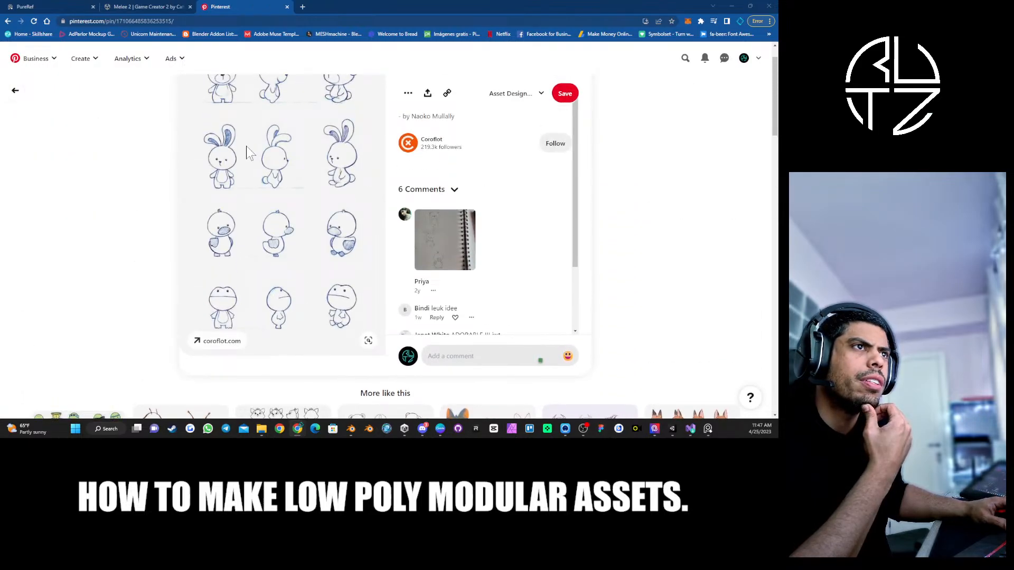
{"action": "right_click", "coordinate": [246, 145]}
{"action": "left_click", "coordinate": [275, 173]}
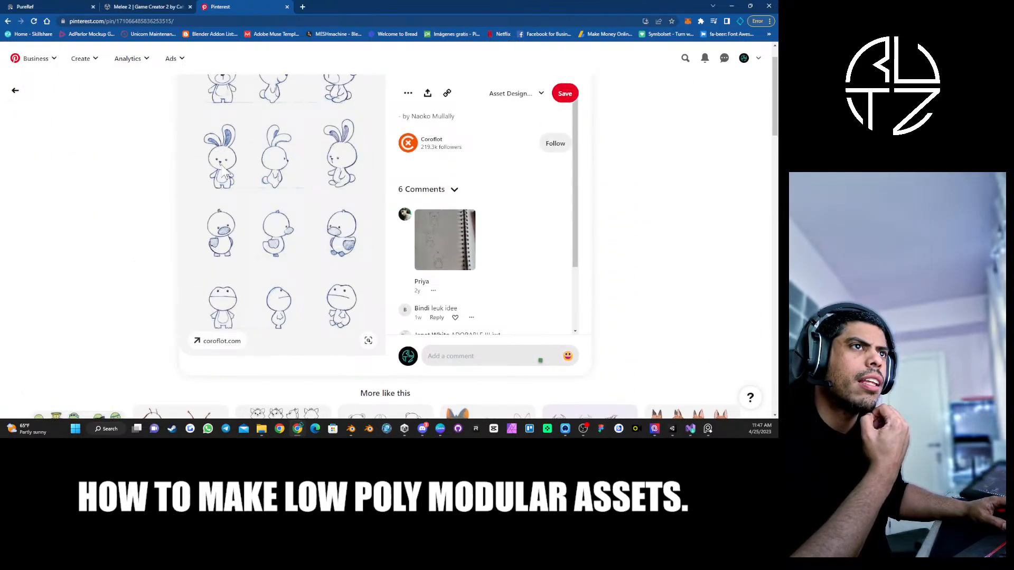
Switch to PureRef, paste the animal turnaround sheet and scale it down beside the "WARREN THE RABBIT" sheet.
{"action": "left_click", "coordinate": [731, 6]}
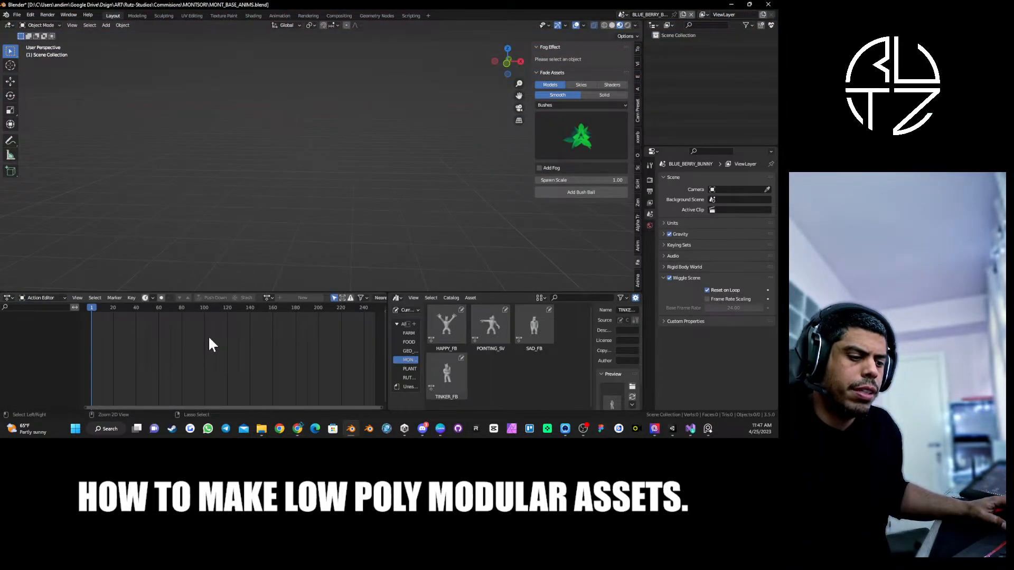
{"action": "left_click", "coordinate": [655, 429]}
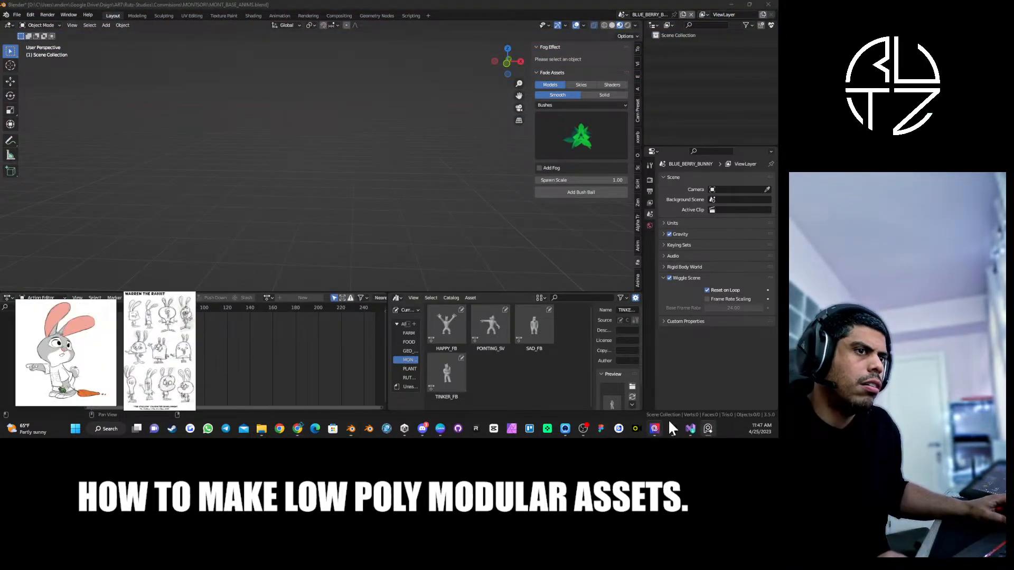
{"action": "key", "text": "ctrl+v"}
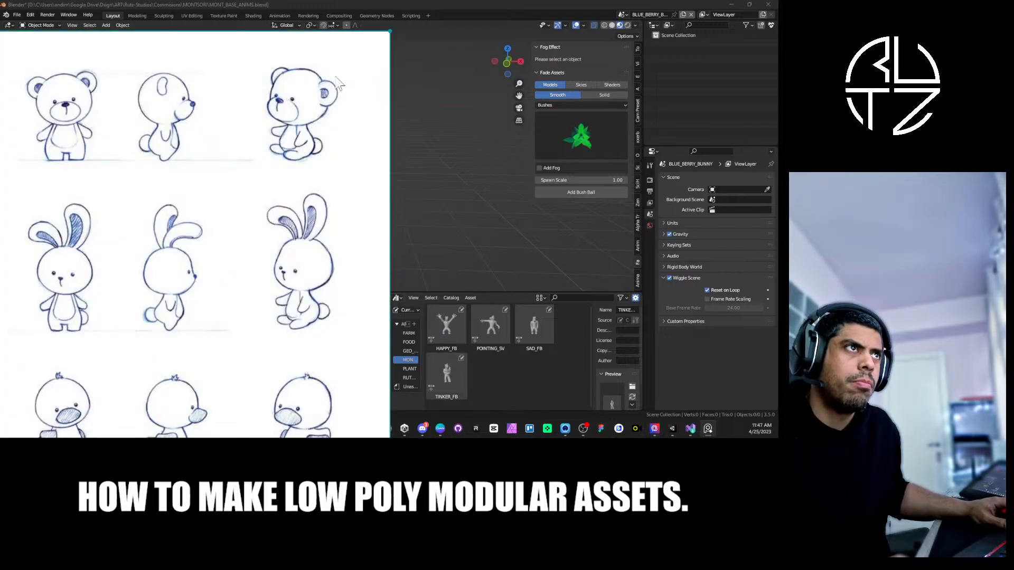
{"action": "left_click_drag", "start_coordinate": [391, 31], "coordinate": [275, 269]}
{"action": "left_click_drag", "start_coordinate": [236, 325], "coordinate": [240, 343]}
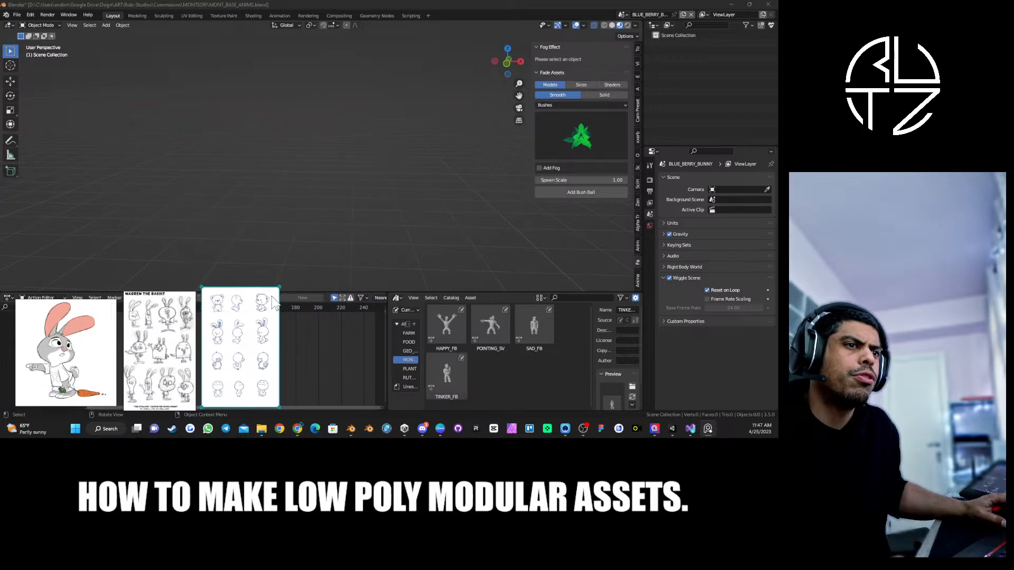
{"action": "left_click_drag", "start_coordinate": [280, 287], "coordinate": [269, 302]}
Shrink the "WARREN THE RABBIT" sheet slightly, and fit the animal turnaround sheet right beside it at a matching height.
{"action": "left_click", "coordinate": [174, 310]}
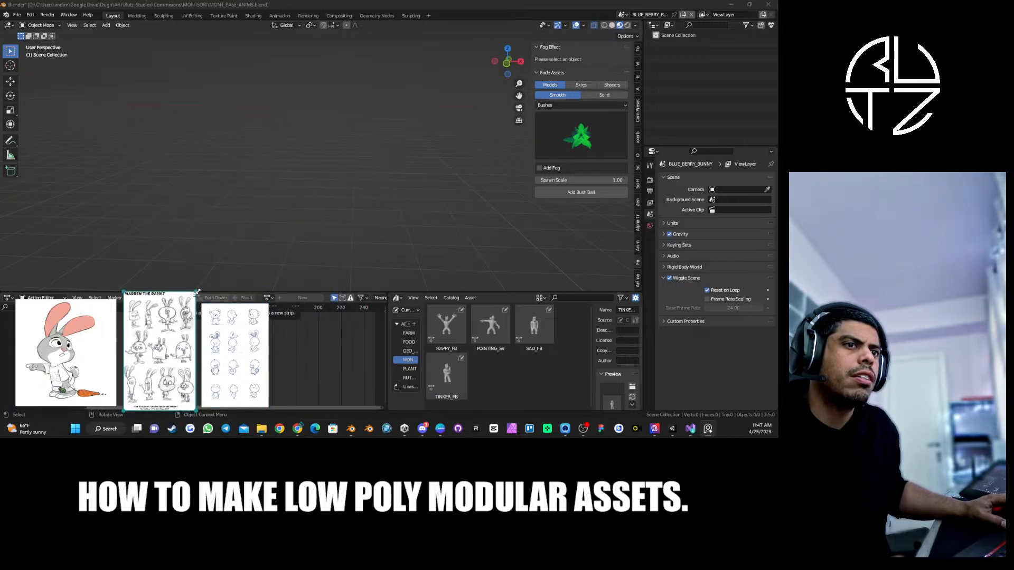
{"action": "left_click_drag", "start_coordinate": [197, 292], "coordinate": [190, 301]}
{"action": "left_click_drag", "start_coordinate": [235, 326], "coordinate": [228, 320]}
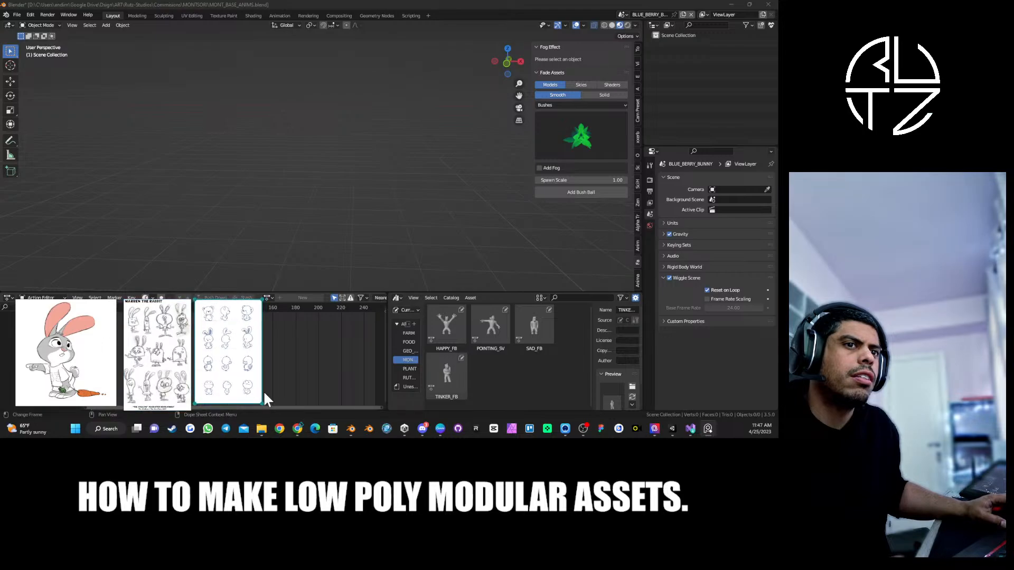
{"action": "left_click_drag", "start_coordinate": [262, 405], "coordinate": [265, 409]}
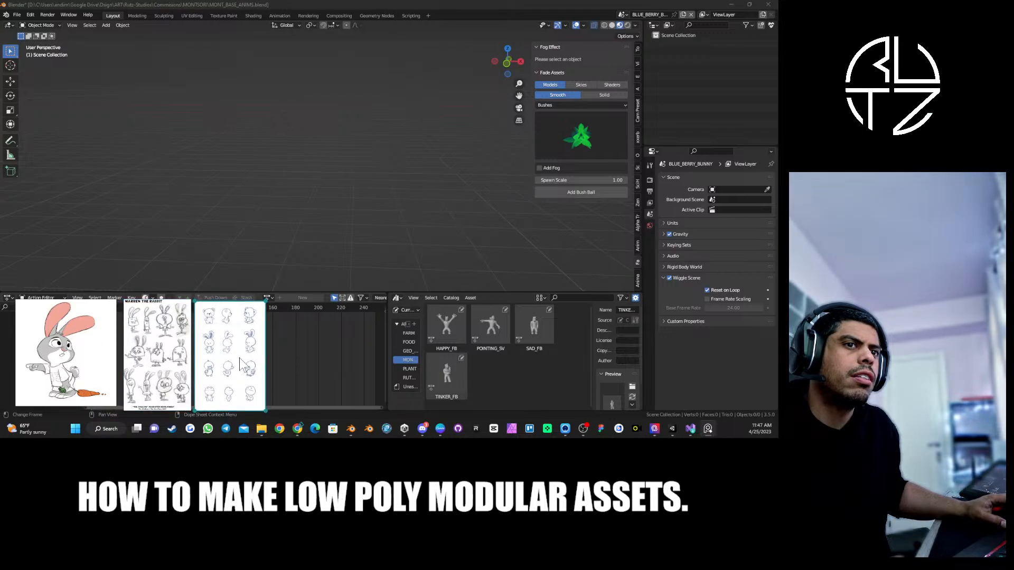
{"action": "left_click_drag", "start_coordinate": [239, 358], "coordinate": [239, 357]}
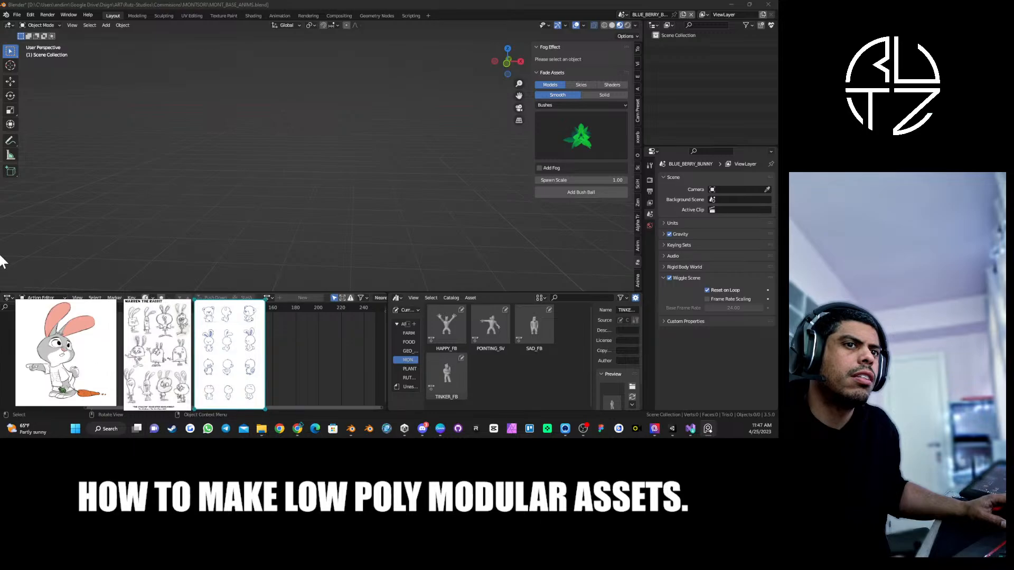
Bring the PureRef board back over Blender and set its mode to Always On Top.
{"action": "left_click", "coordinate": [195, 211]}
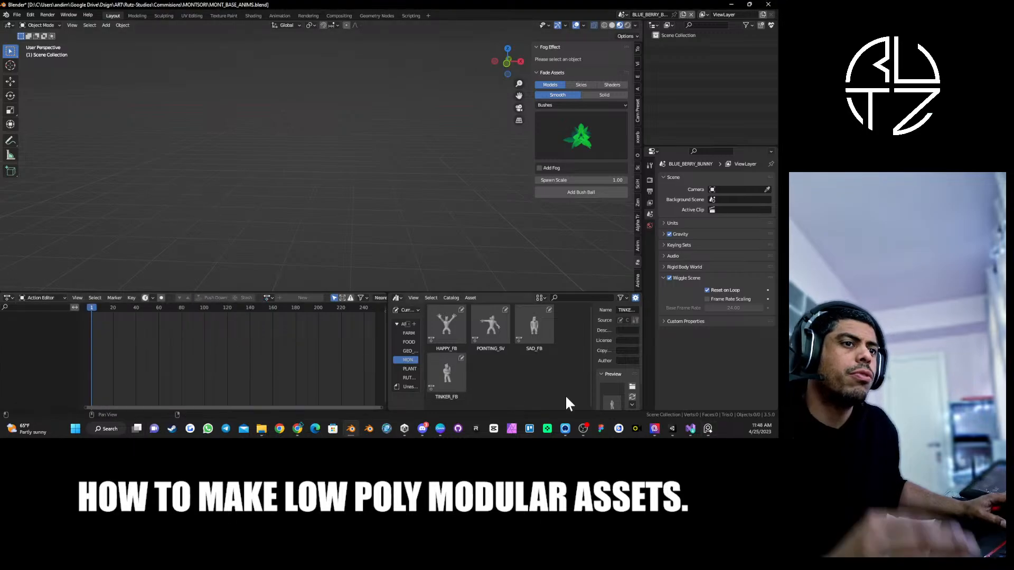
{"action": "left_click", "coordinate": [708, 429]}
{"action": "left_click", "coordinate": [343, 7]}
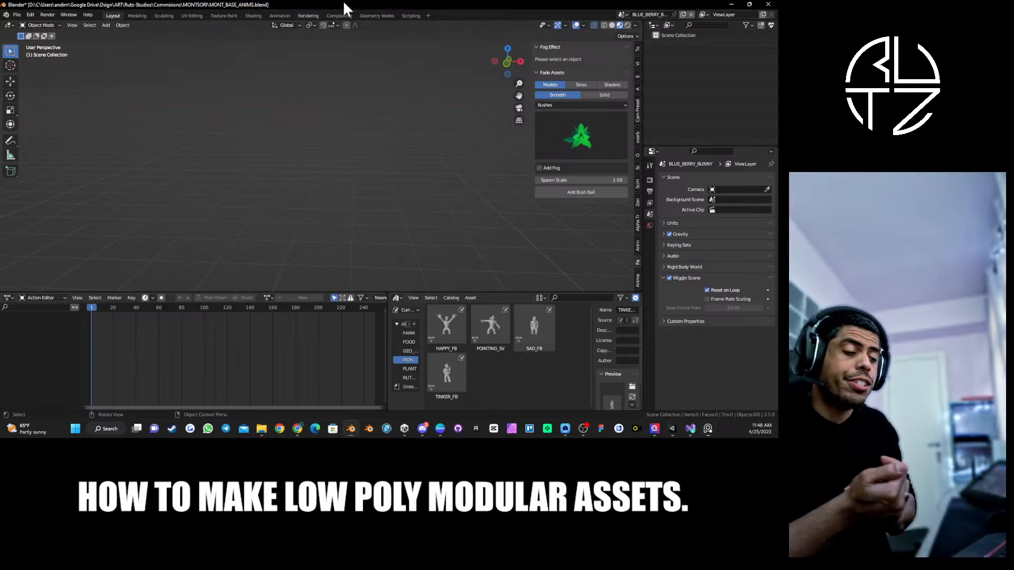
{"action": "left_click", "coordinate": [707, 429]}
{"action": "right_click", "coordinate": [205, 339]}
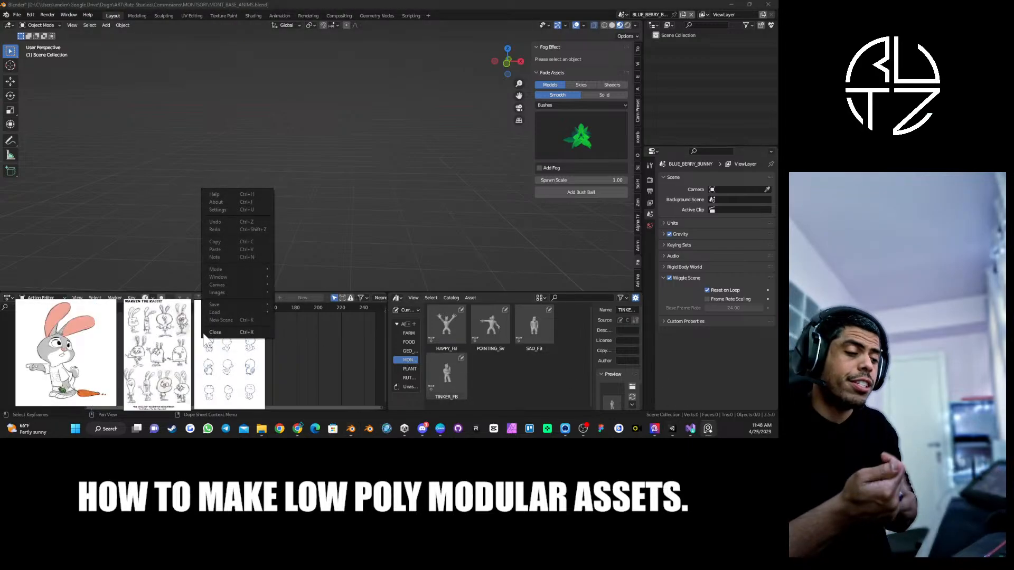
{"action": "mouse_move", "coordinate": [228, 270]}
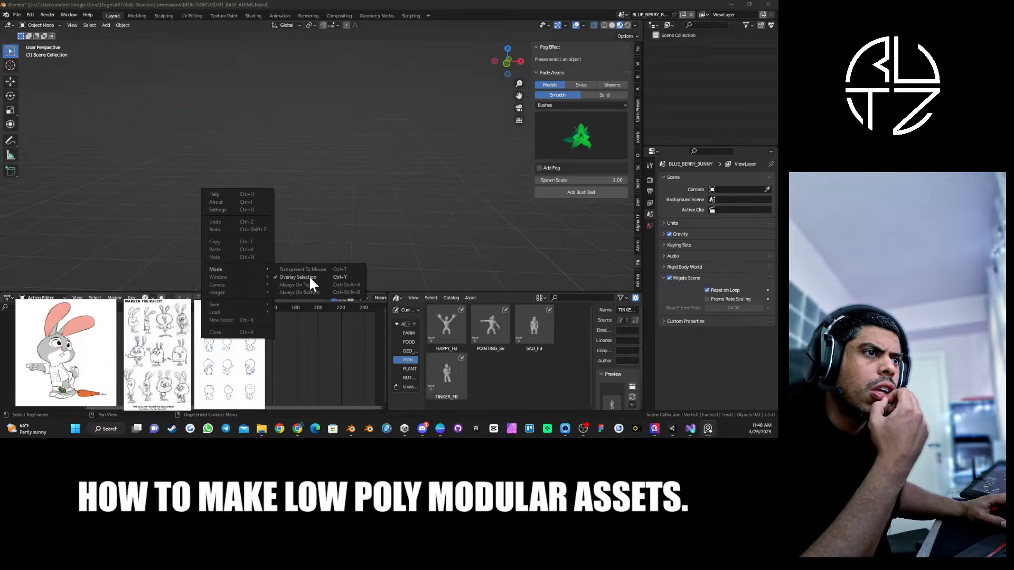
{"action": "left_click", "coordinate": [311, 285]}
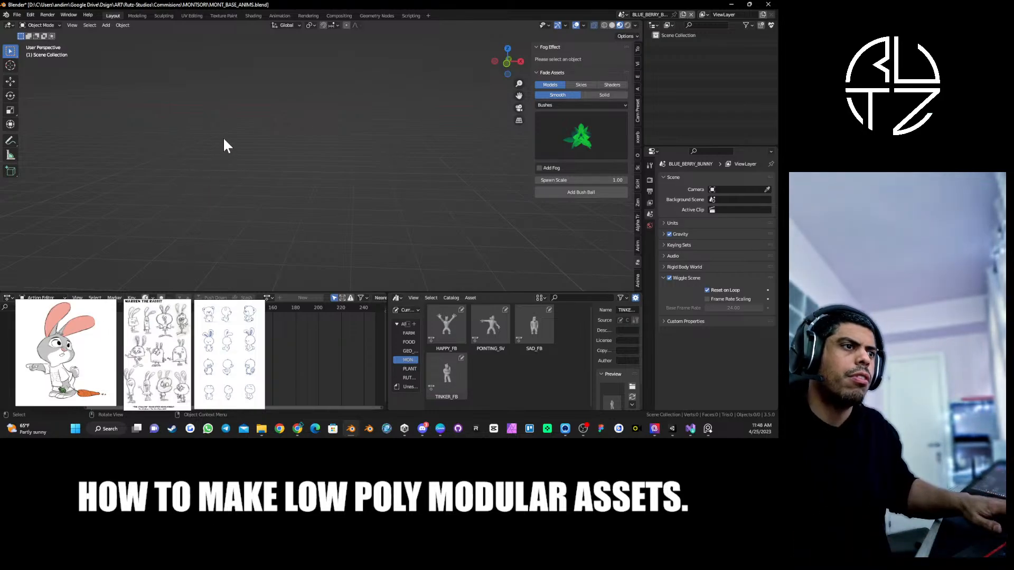
Enlarge Blender's 3D viewport by reducing the height of the Action Editor and Asset Browser below it.
{"action": "left_click_drag", "start_coordinate": [361, 290], "coordinate": [361, 336]}
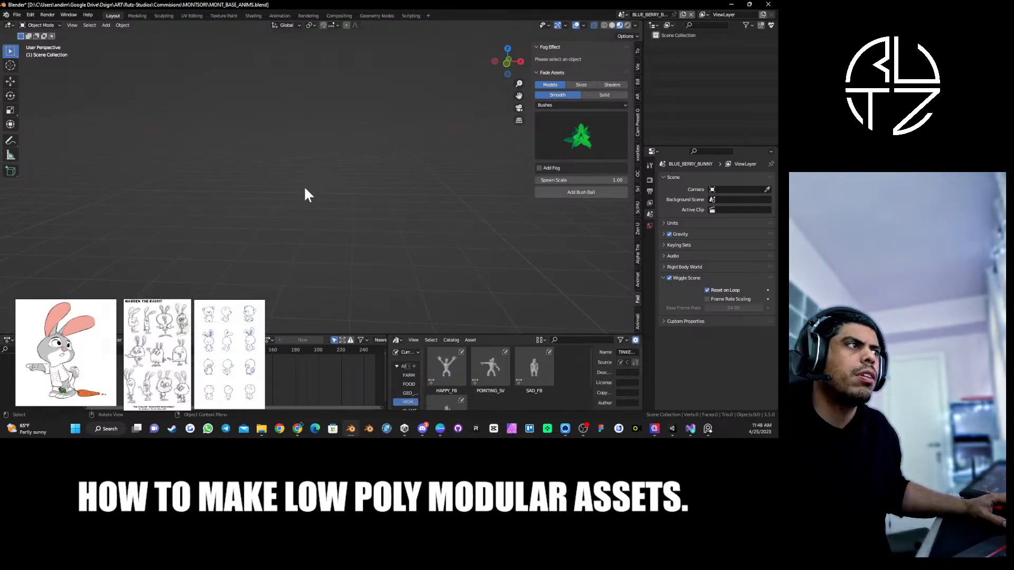
Create a new collection in the Scene Collection and name it MESH.
{"action": "right_click", "coordinate": [676, 37]}
{"action": "left_click", "coordinate": [663, 46]}
{"action": "double_click", "coordinate": [681, 44]}
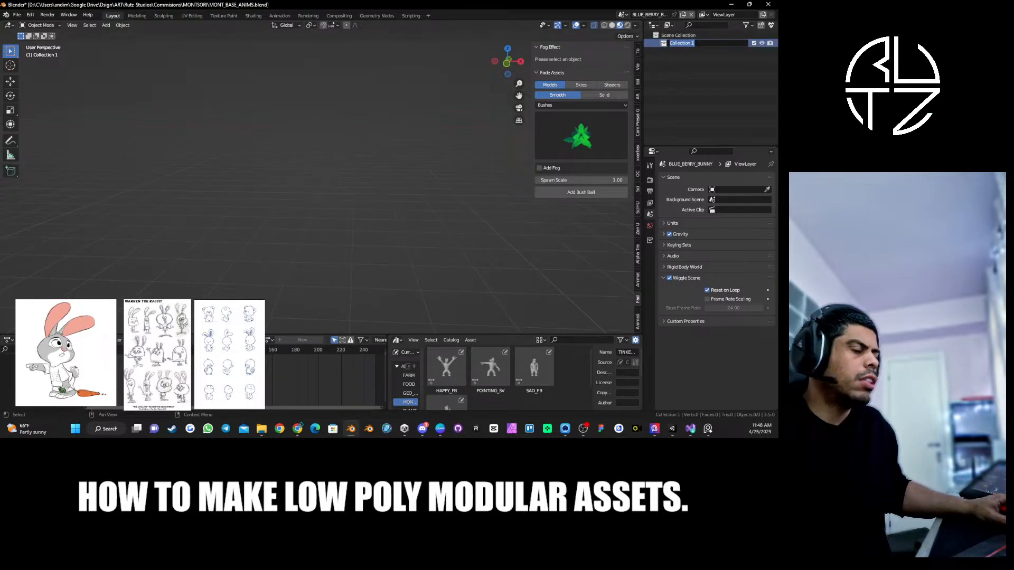
{"action": "type", "text": "MESH"}
{"action": "key", "text": "Return"}
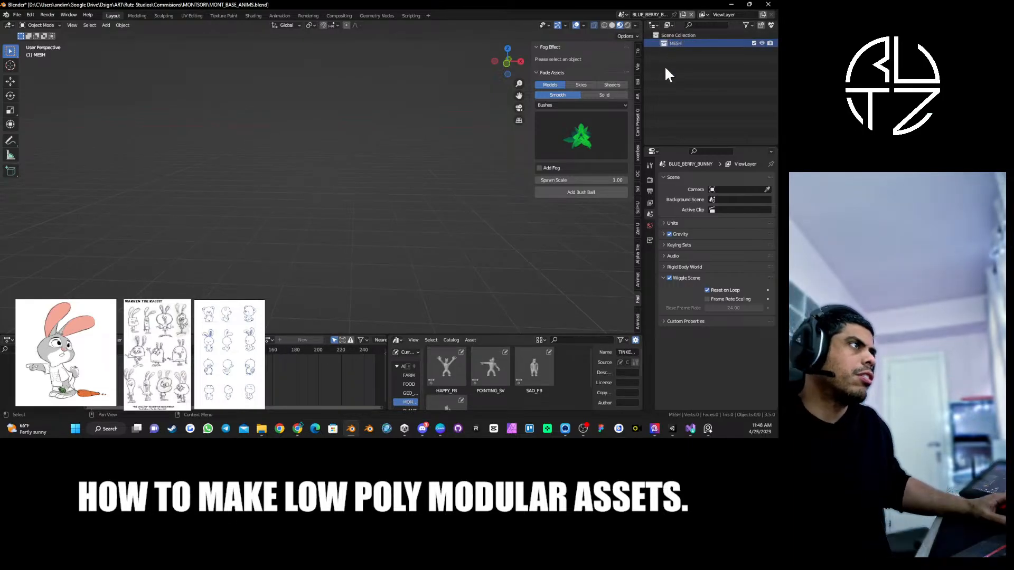
Add a second collection beside MESH and name it SCENE.
{"action": "right_click", "coordinate": [664, 65]}
{"action": "left_click", "coordinate": [666, 65]}
{"action": "left_click_drag", "start_coordinate": [687, 51], "coordinate": [674, 35]}
{"action": "double_click", "coordinate": [676, 51]}
{"action": "type", "text": "SCENE"}
{"action": "key", "text": "Return"}
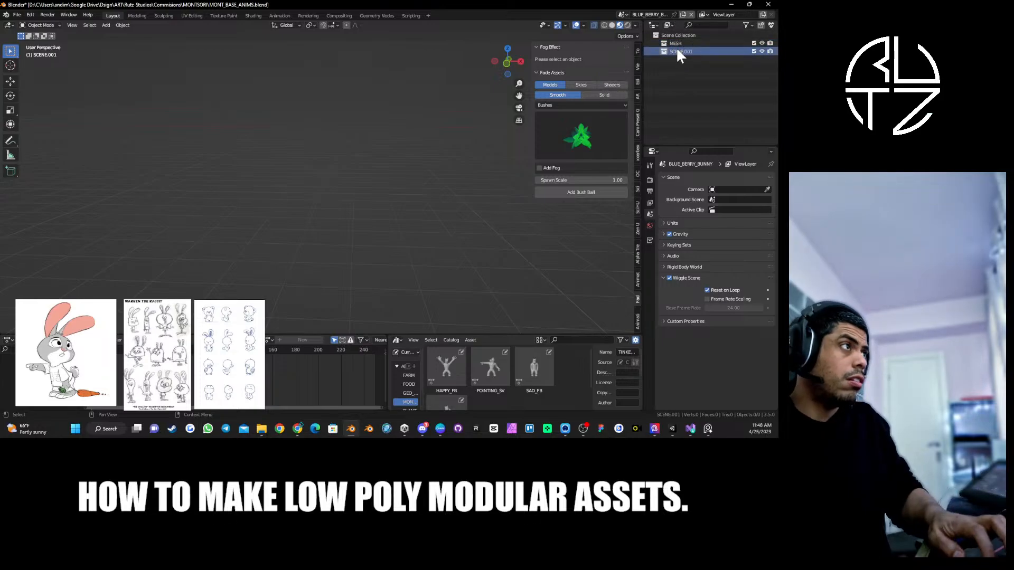
{"action": "right_click", "coordinate": [684, 50]}
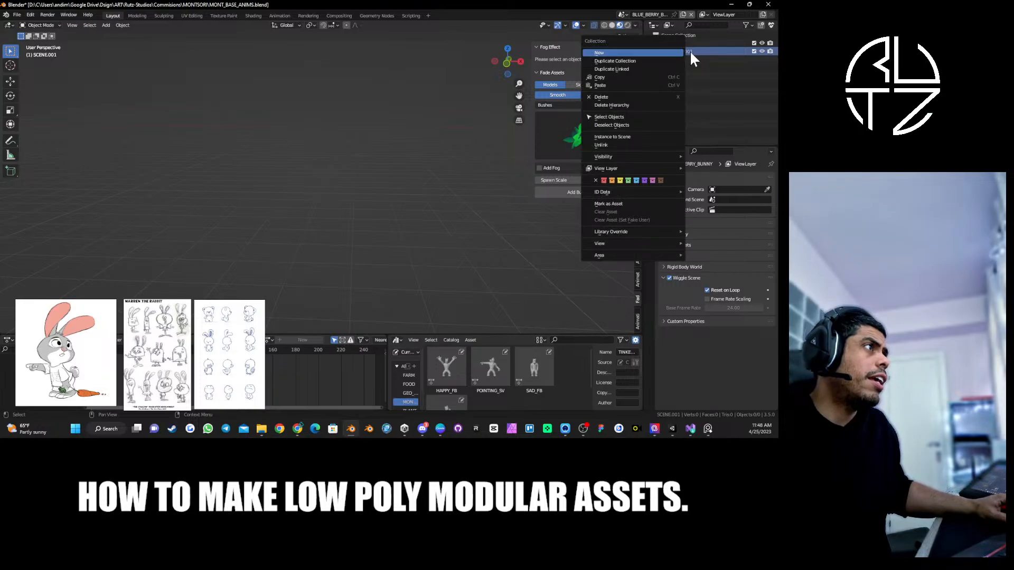
{"action": "left_click", "coordinate": [681, 52]}
Add a camera to the SCENE collection, clearing its rotation and turning it 90° about the X axis.
{"action": "key", "text": "shift+a"}
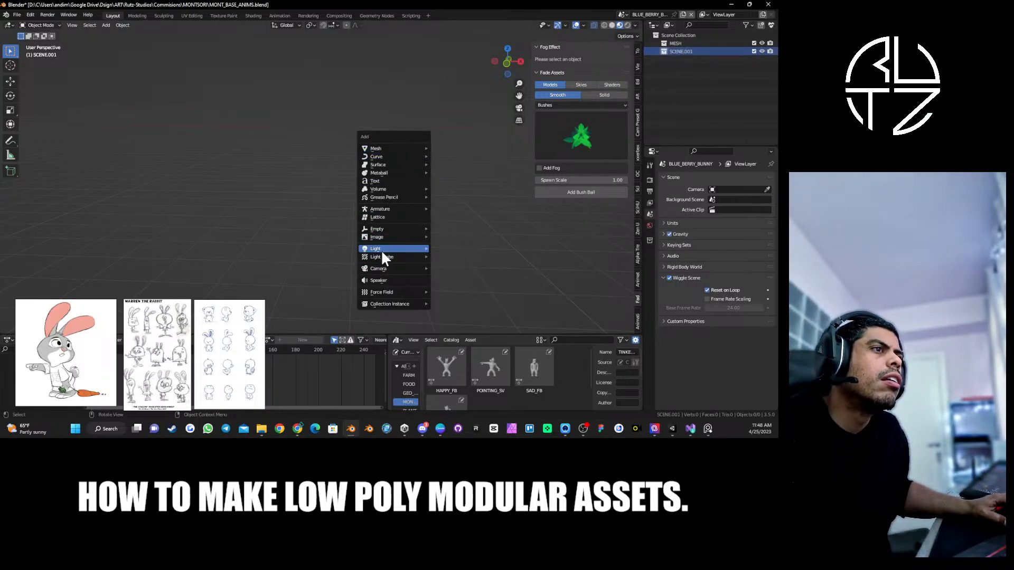
{"action": "mouse_move", "coordinate": [403, 267]}
{"action": "left_click", "coordinate": [449, 269]}
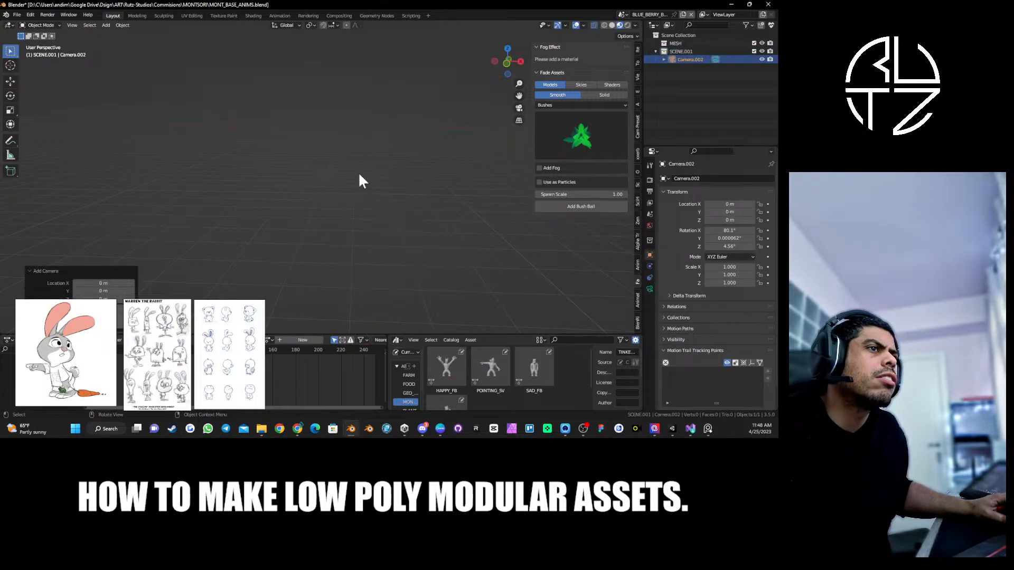
{"action": "middle_click_drag", "start_coordinate": [391, 134], "coordinate": [353, 175]}
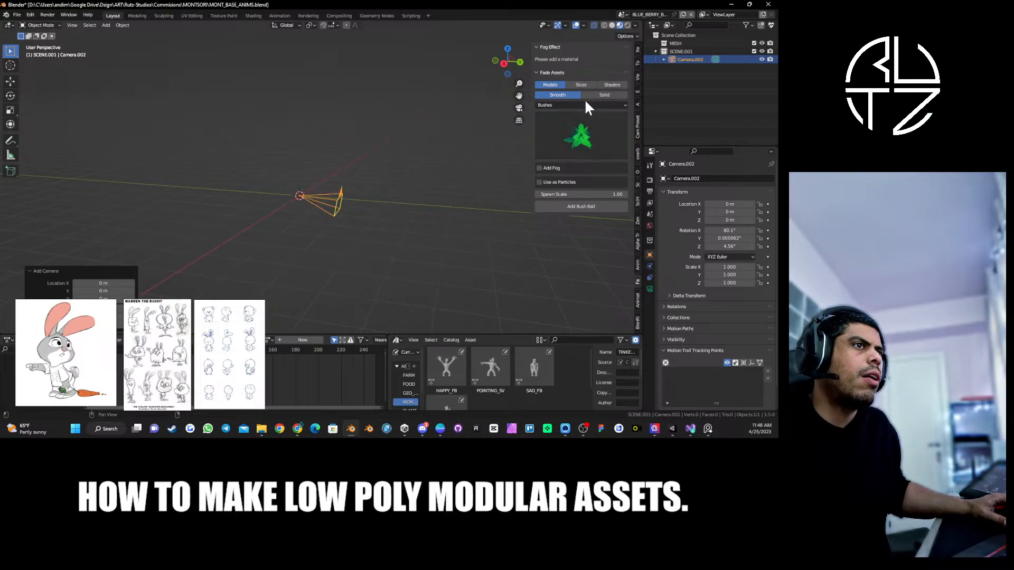
{"action": "key", "text": "alt+r"}
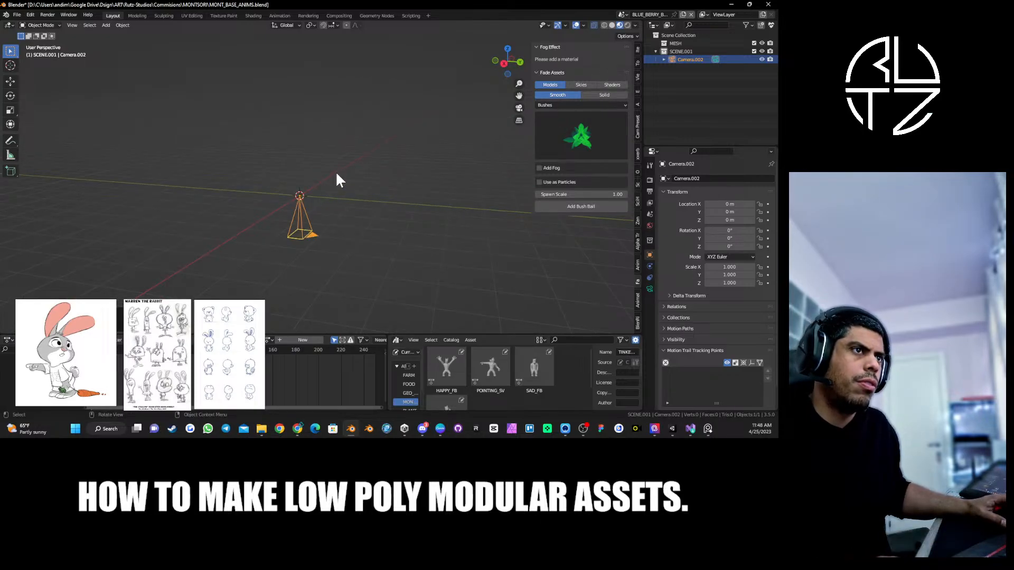
{"action": "type", "text": "rx"}
{"action": "type", "text": "90"}
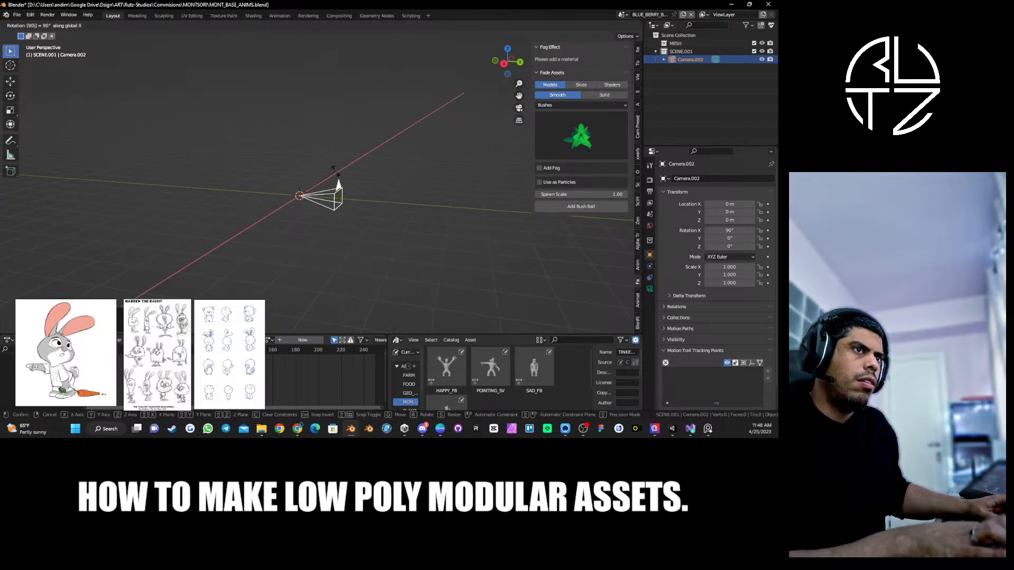
{"action": "key", "text": "Return"}
Move the camera about 3.79 m back from the origin in the negative Y direction.
{"action": "key", "text": "g"}
{"action": "key", "text": "y"}
{"action": "left_click", "coordinate": [239, 162]}
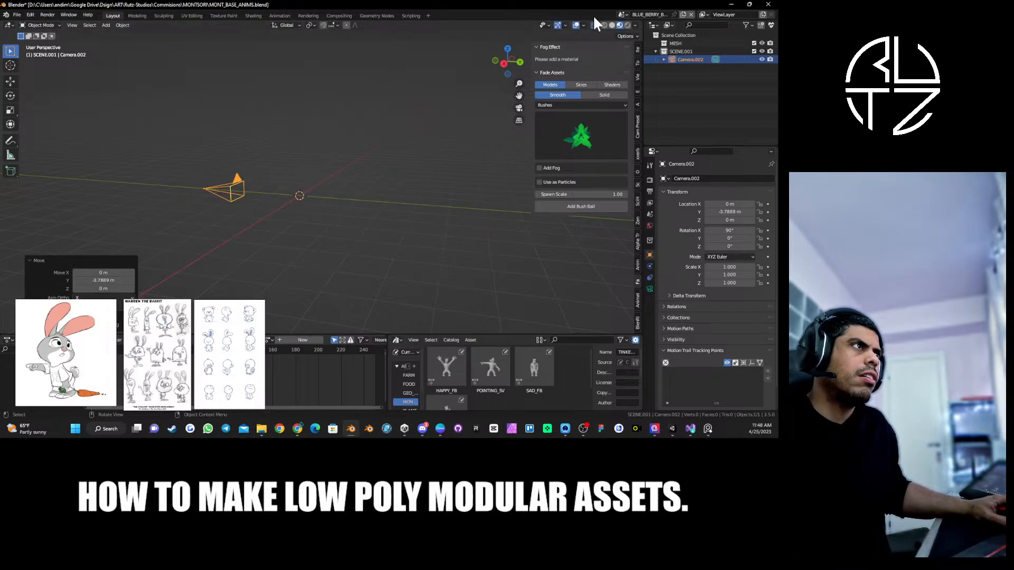
With rendered shading on, add a Sun light to the SCENE collection and raise it about 2.77 m along Z.
{"action": "left_click", "coordinate": [627, 25]}
{"action": "left_click", "coordinate": [677, 51]}
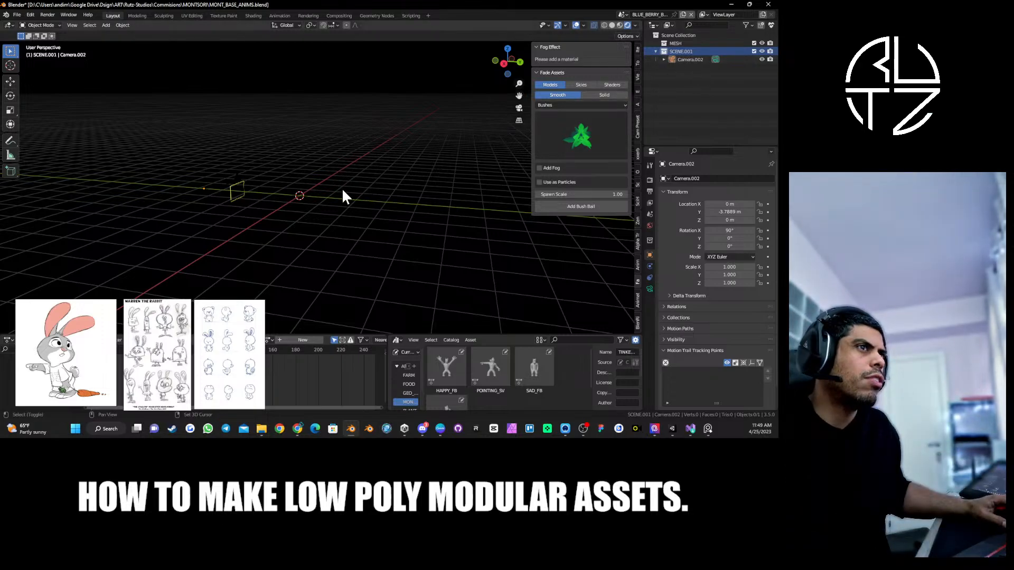
{"action": "key", "text": "shift+a"}
{"action": "mouse_move", "coordinate": [316, 172]}
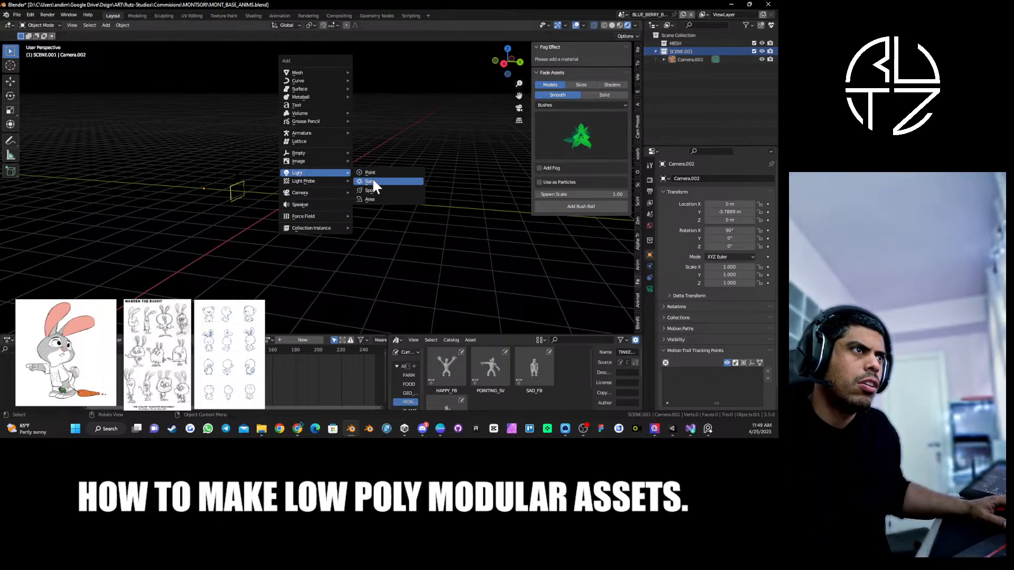
{"action": "left_click", "coordinate": [372, 181]}
{"action": "key", "text": "g"}
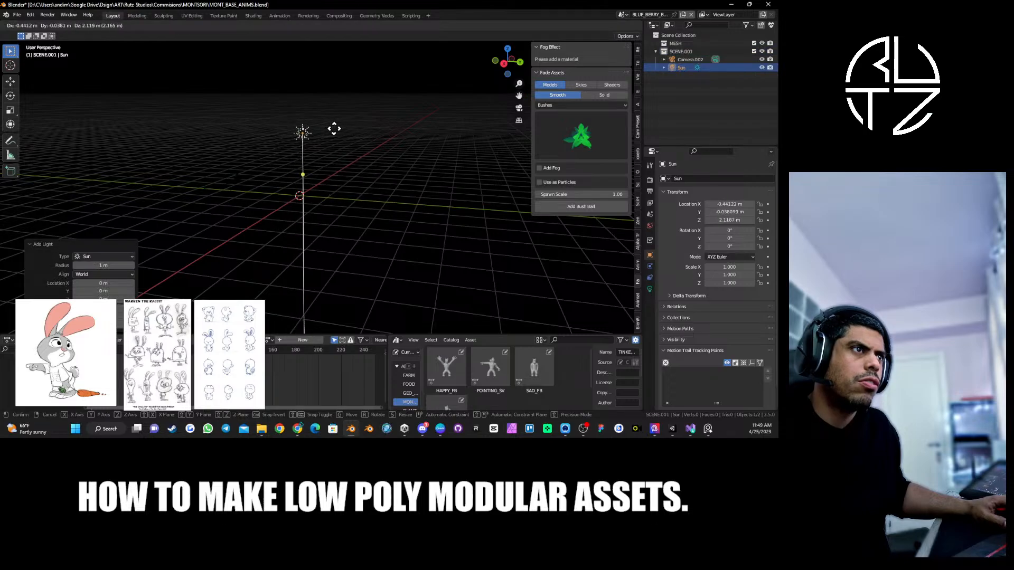
{"action": "key", "text": "z"}
{"action": "left_click", "coordinate": [331, 107]}
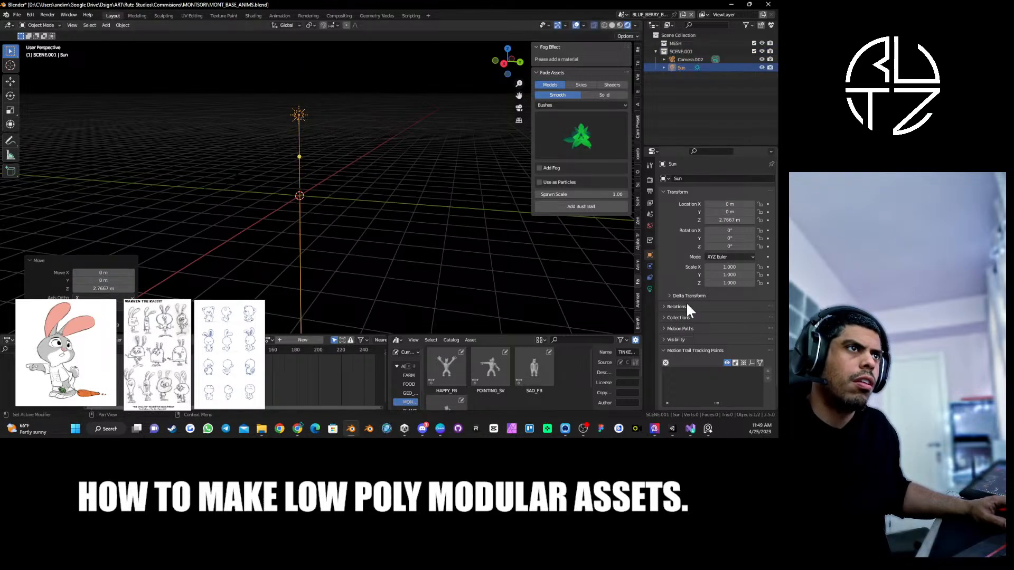
Return the viewport to solid shading and exclude the collection holding the camera and sun from the view layer.
{"action": "left_click", "coordinate": [651, 289]}
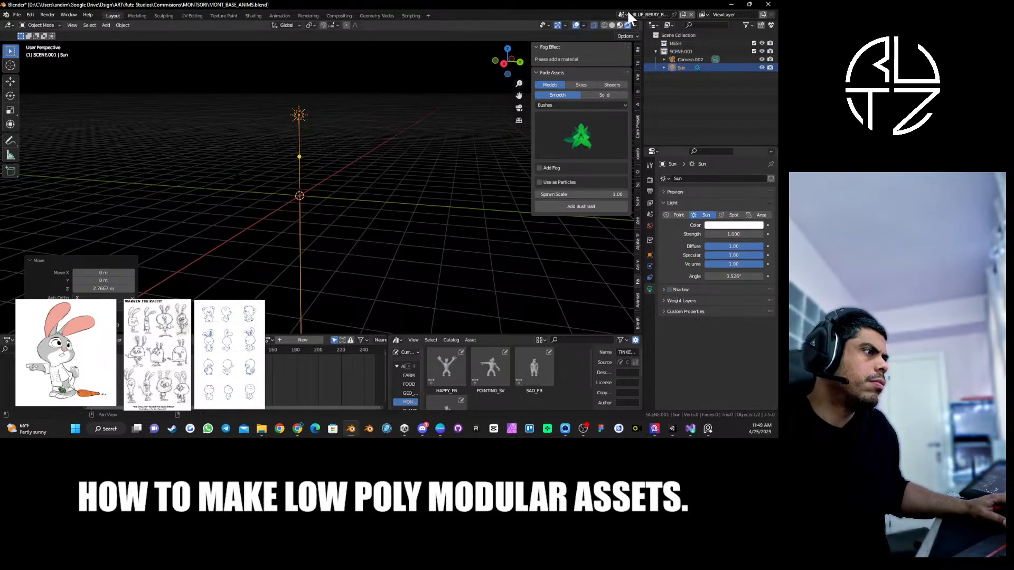
{"action": "left_click", "coordinate": [612, 25]}
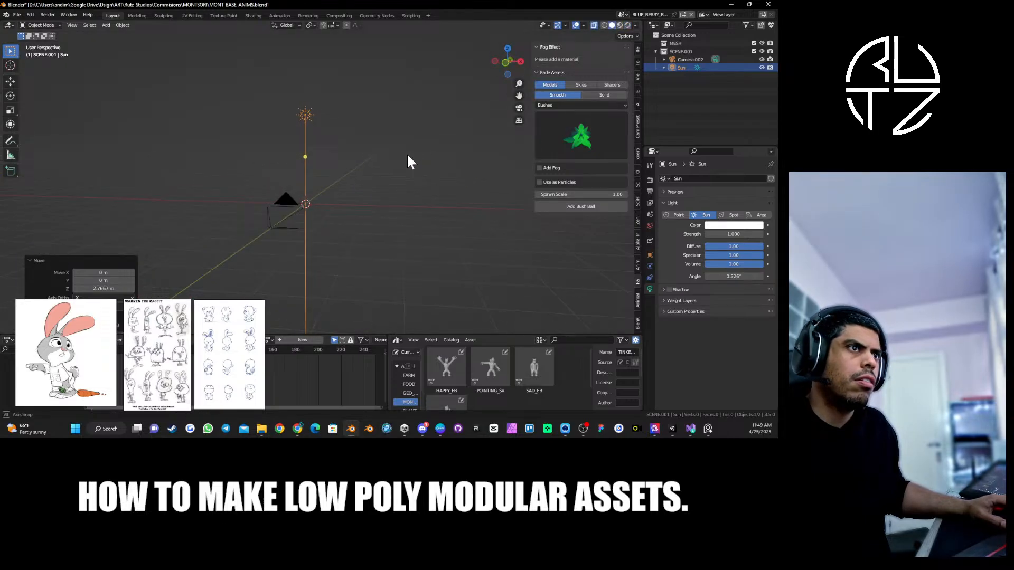
{"action": "left_click", "coordinate": [754, 51]}
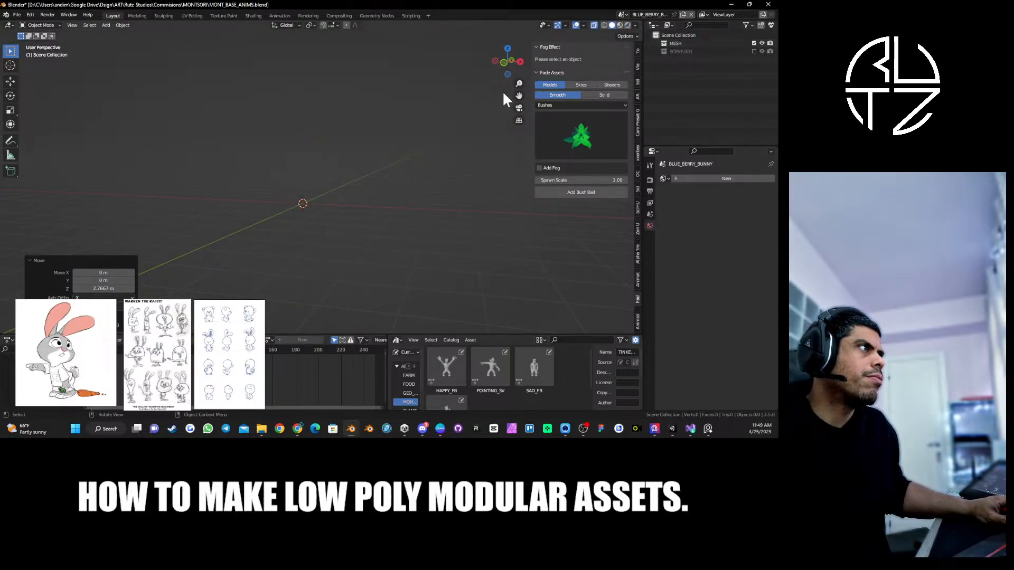
Add a cube mesh at the origin inside the MESH collection.
{"action": "left_click", "coordinate": [688, 43]}
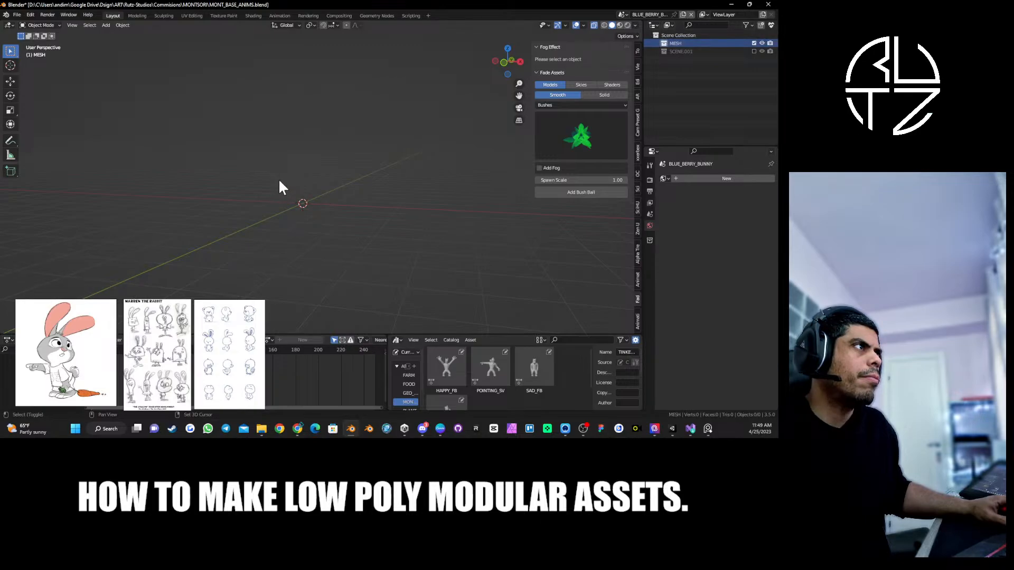
{"action": "key", "text": "shift+a"}
{"action": "mouse_move", "coordinate": [272, 82]}
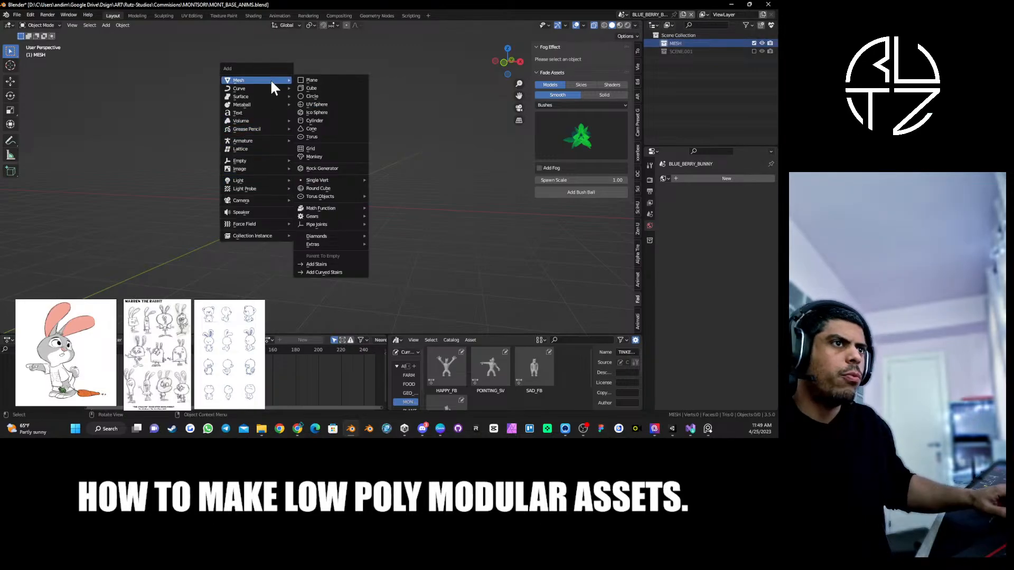
{"action": "left_click", "coordinate": [311, 89]}
{"action": "scroll", "coordinate": [330, 199], "scroll_direction": "up", "scroll_amount": 5}
{"action": "scroll", "coordinate": [315, 200], "scroll_direction": "down", "scroll_amount": 2}
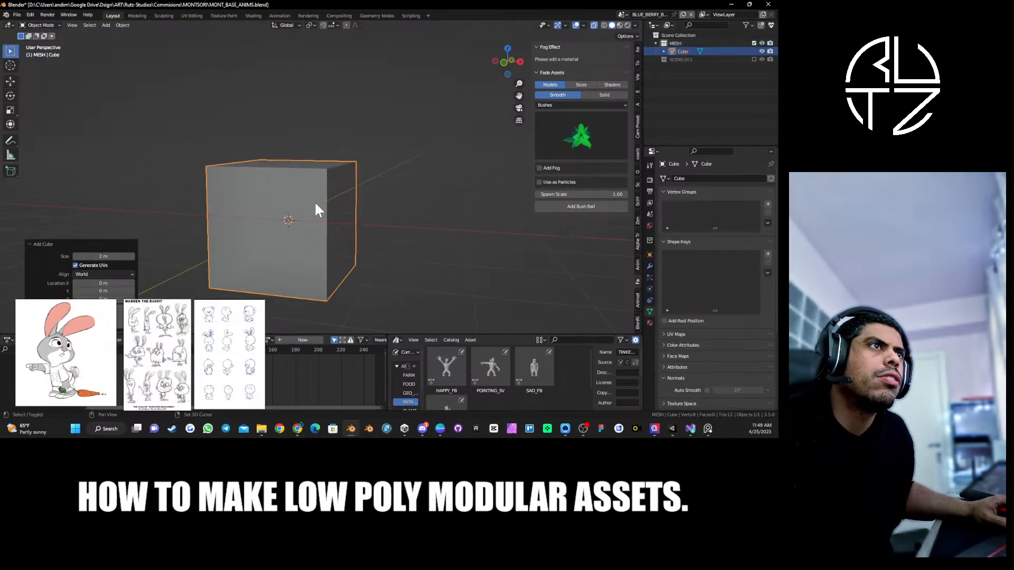
{"action": "middle_click_drag", "start_coordinate": [315, 201], "coordinate": [358, 169], "text": "shift"}
Turn off X-ray display in the viewport and save the Blender file.
{"action": "left_click", "coordinate": [595, 25]}
{"action": "middle_click_drag", "start_coordinate": [397, 113], "coordinate": [381, 122]}
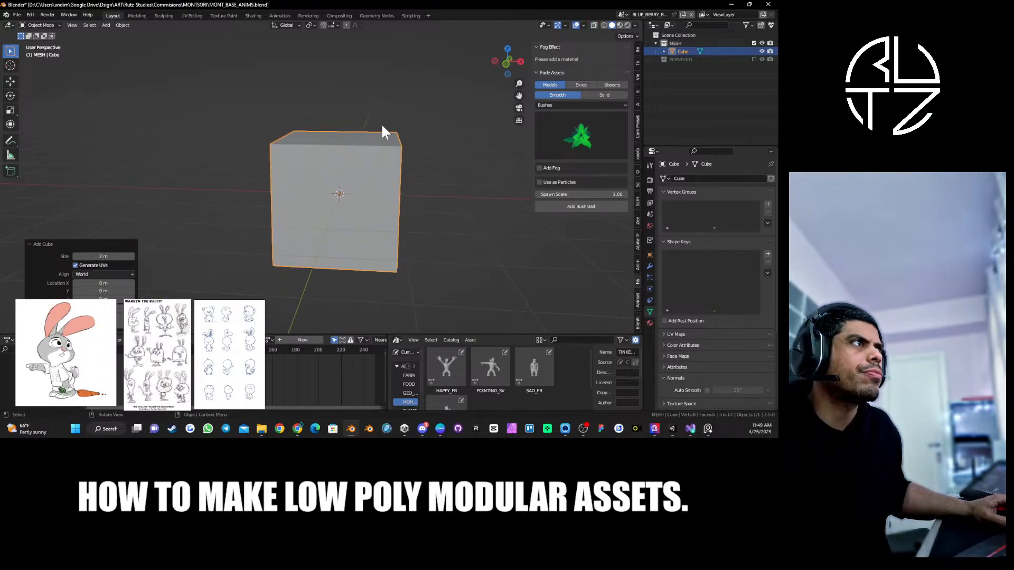
{"action": "key", "text": "ctrl"}
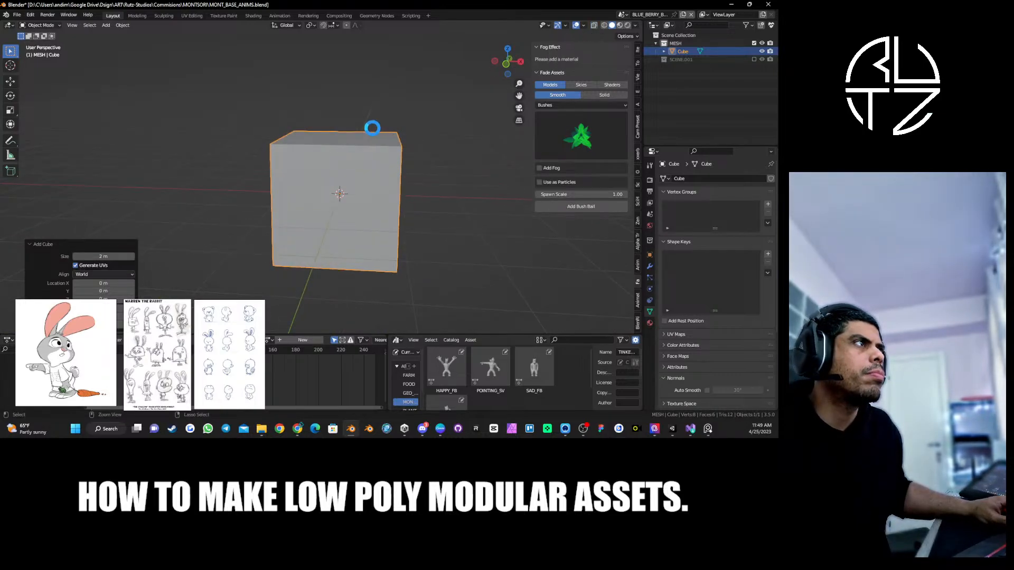
{"action": "key", "text": "ctrl+s"}
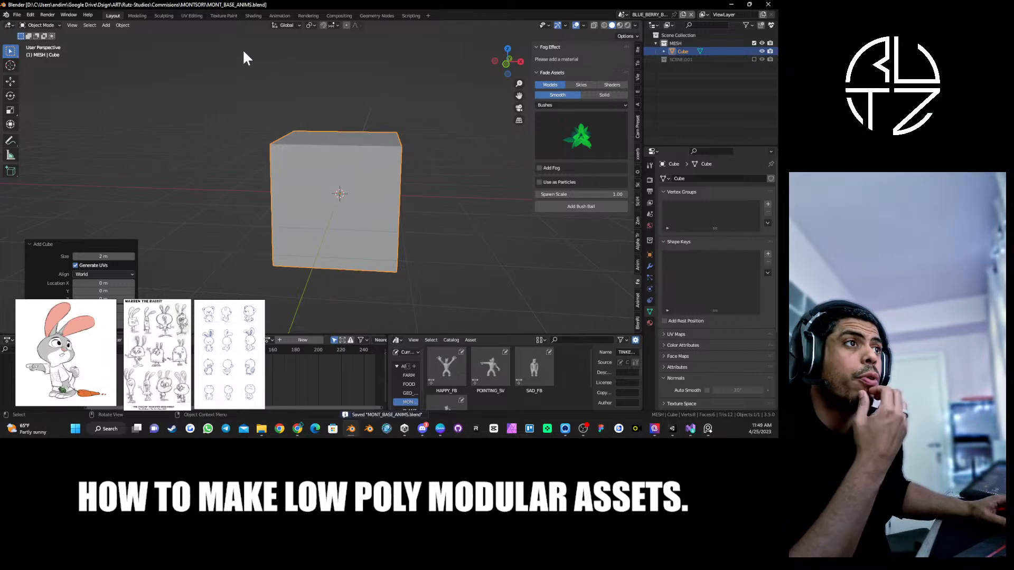
Enter Edit Mode on the cube and subdivide all its edges with 3 cuts.
{"action": "middle_click_drag", "start_coordinate": [365, 145], "coordinate": [353, 147]}
{"action": "left_click", "coordinate": [365, 168]}
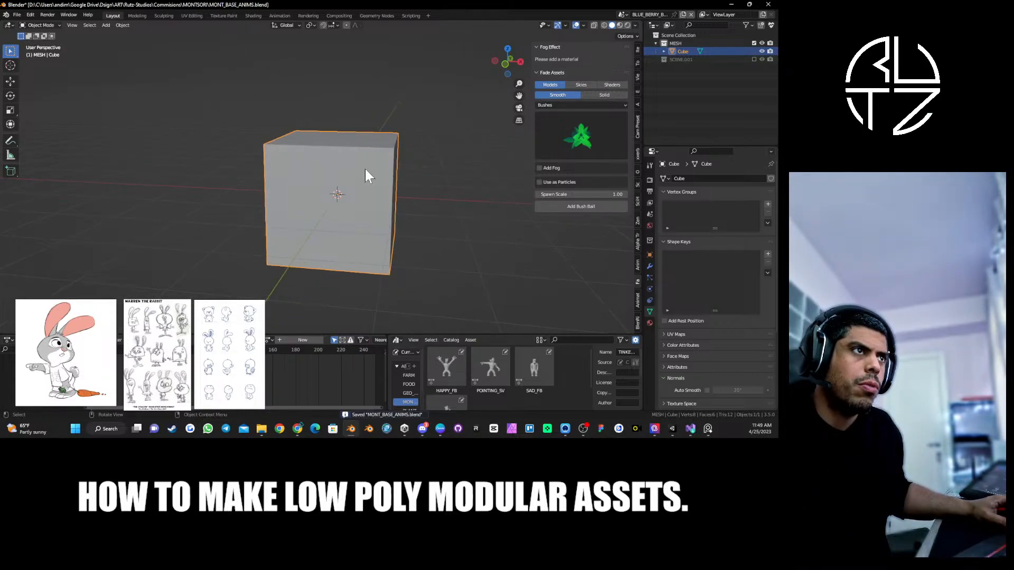
{"action": "key", "text": "Tab"}
{"action": "key", "text": "ctrl+e"}
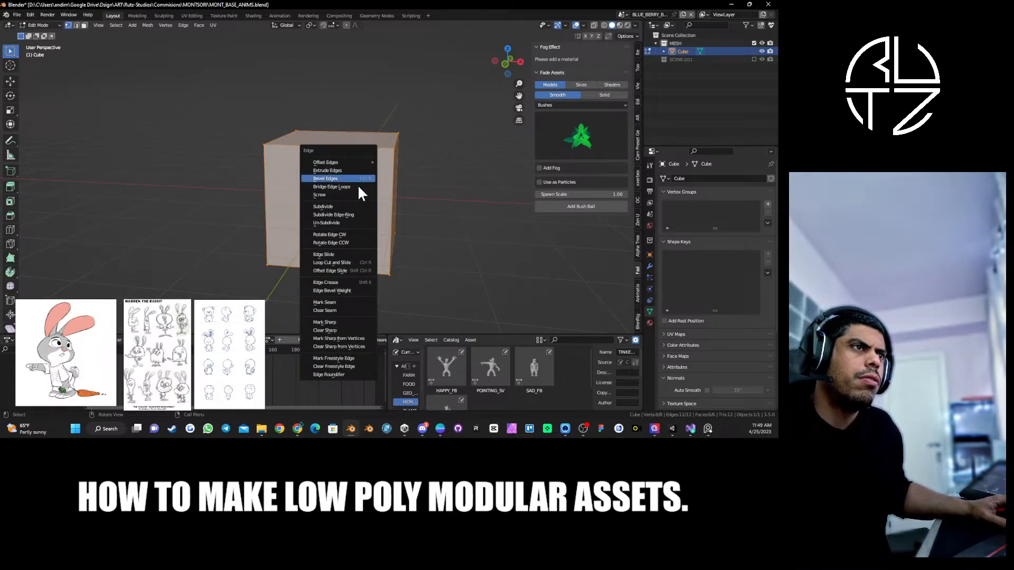
{"action": "left_click", "coordinate": [352, 207]}
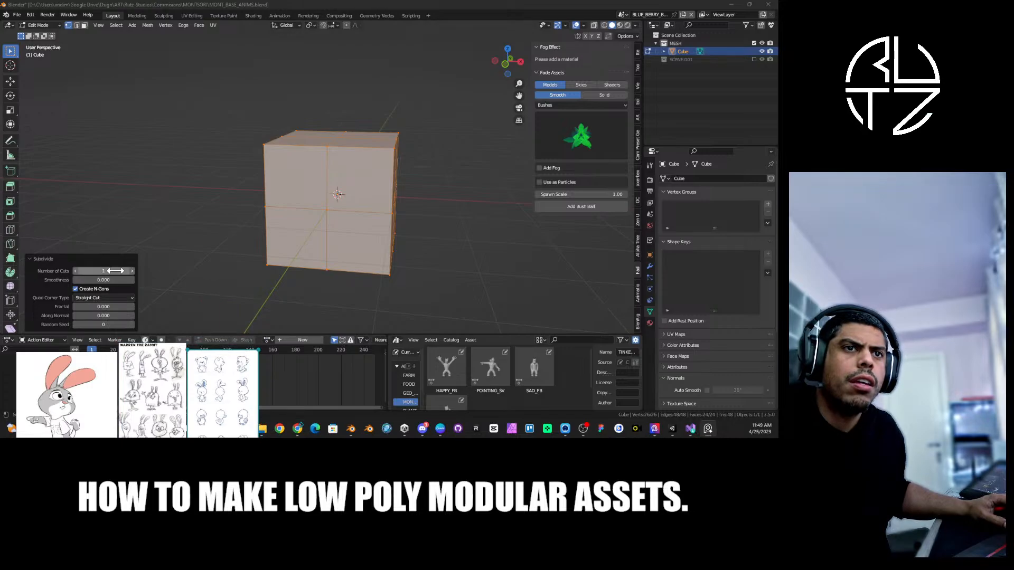
{"action": "left_click", "coordinate": [132, 271]}
{"action": "left_click", "coordinate": [132, 271]}
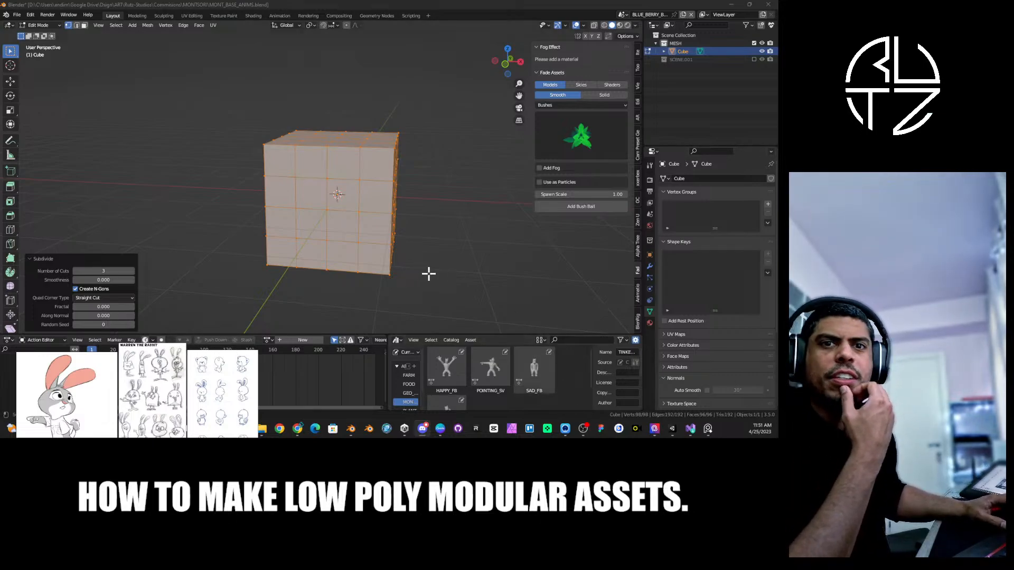
Round the subdivided cube into a sphere by setting the subdivision's smoothness to 1.000 and its number of cuts to 4.
{"action": "middle_click_drag", "start_coordinate": [389, 167], "coordinate": [370, 169]}
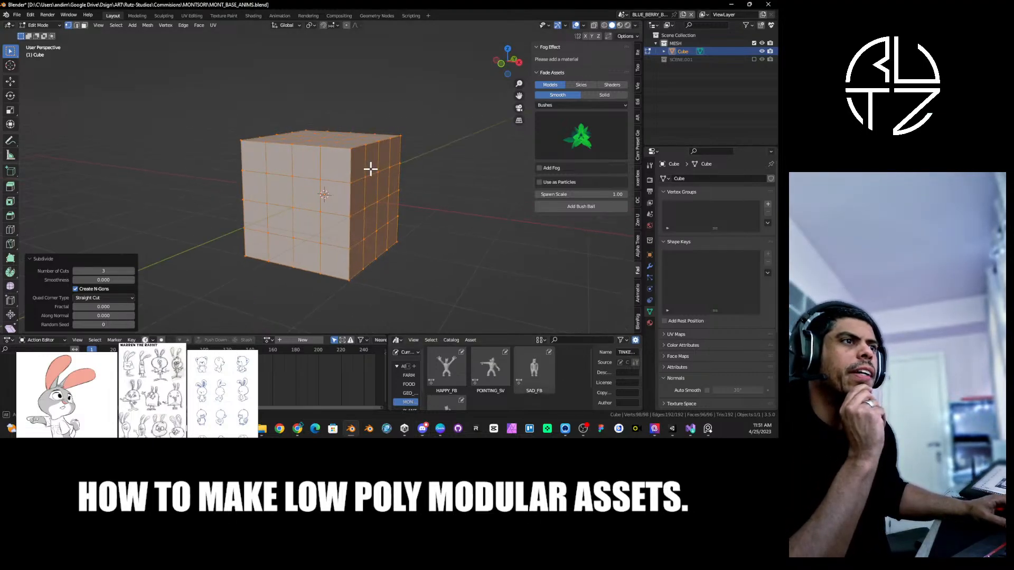
{"action": "left_click_drag", "start_coordinate": [104, 280], "coordinate": [237, 280]}
{"action": "middle_click_drag", "start_coordinate": [278, 211], "coordinate": [267, 188]}
{"action": "left_click", "coordinate": [132, 271]}
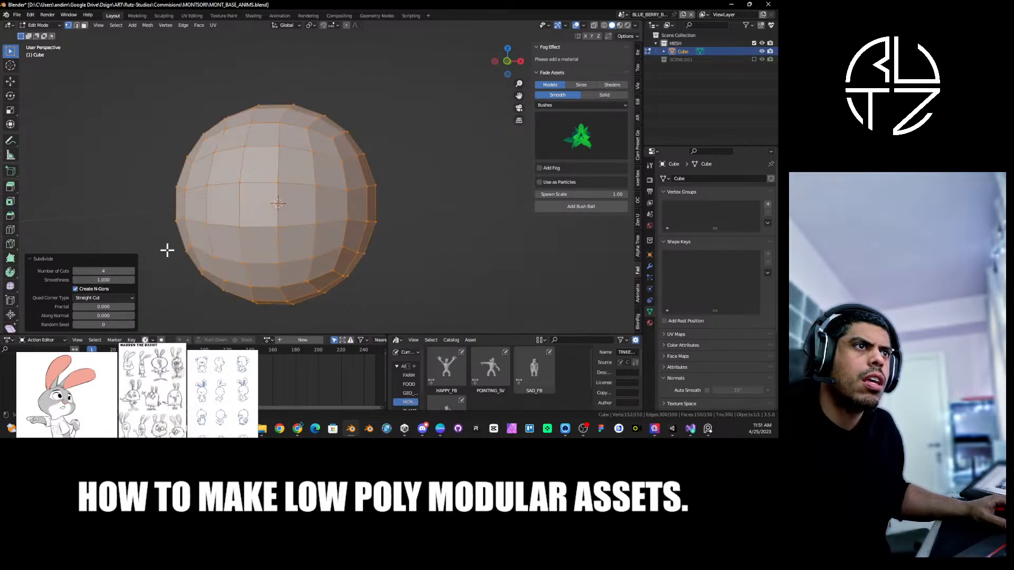
{"action": "middle_click_drag", "start_coordinate": [167, 251], "coordinate": [349, 210]}
{"action": "scroll", "coordinate": [337, 199], "scroll_direction": "down", "scroll_amount": 3}
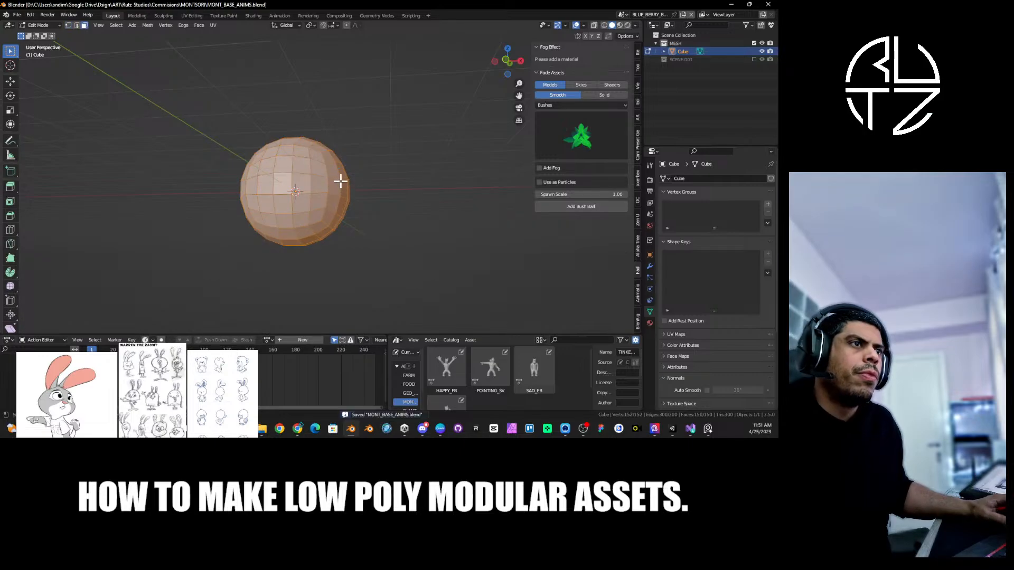
{"action": "middle_click_drag", "start_coordinate": [338, 181], "coordinate": [312, 186]}
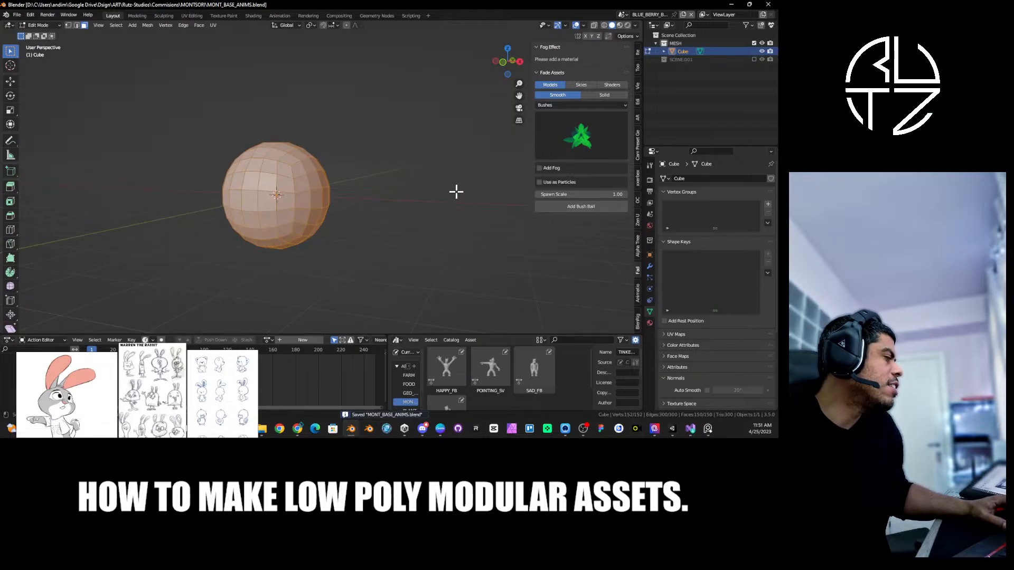
{"action": "middle_click_drag", "start_coordinate": [319, 204], "coordinate": [358, 186]}
{"action": "scroll", "coordinate": [337, 216], "scroll_direction": "up", "scroll_amount": 3}
{"action": "scroll", "coordinate": [348, 193], "scroll_direction": "down", "scroll_amount": 2}
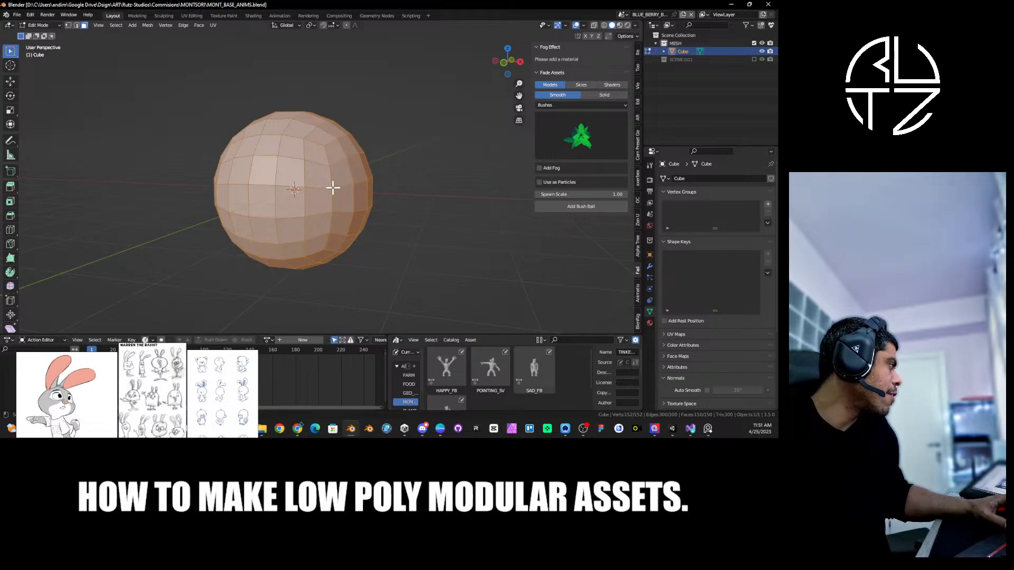
Select the band of faces running around the sphere's lower half and sides, and switch to the front view.
{"action": "middle_click_drag", "start_coordinate": [380, 183], "coordinate": [315, 169]}
{"action": "left_click", "coordinate": [355, 231], "text": "alt"}
{"action": "middle_click_drag", "start_coordinate": [356, 231], "coordinate": [311, 150]}
{"action": "left_click_drag", "start_coordinate": [304, 134], "coordinate": [364, 215]}
{"action": "middle_click_drag", "start_coordinate": [363, 214], "coordinate": [403, 192]}
{"action": "key", "text": "KP_3"}
{"action": "key", "text": "KP_1"}
Extrude the selected band of faces and scale it up uniformly to about 1.78.
{"action": "right_click", "coordinate": [343, 228]}
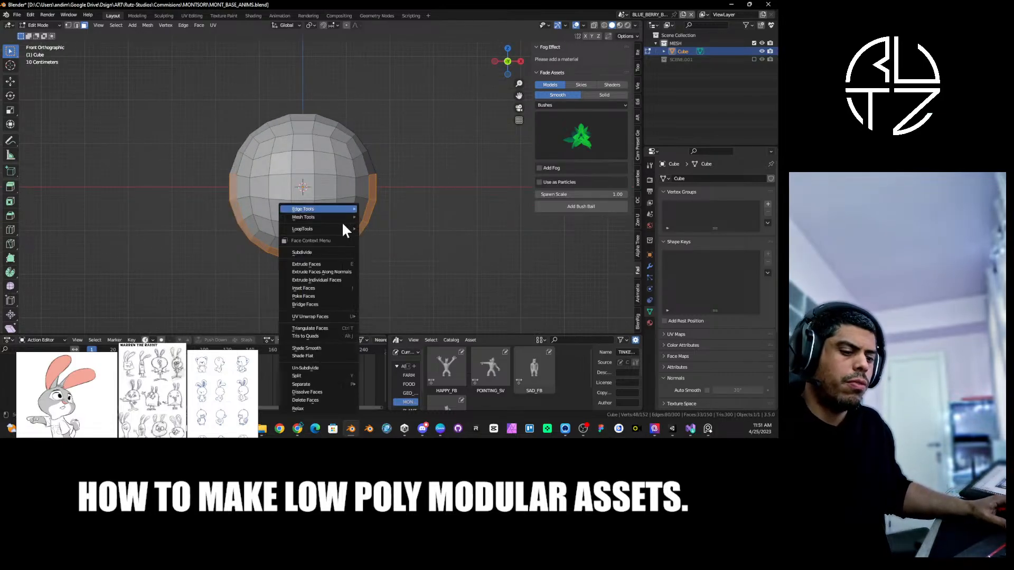
{"action": "key", "text": "e"}
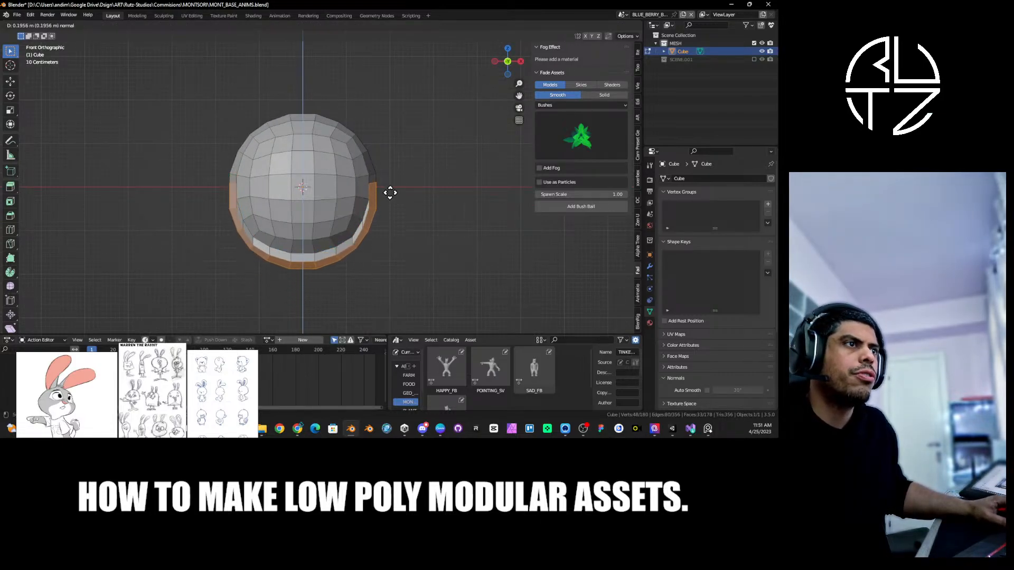
{"action": "left_click", "coordinate": [389, 193]}
{"action": "key", "text": "s"}
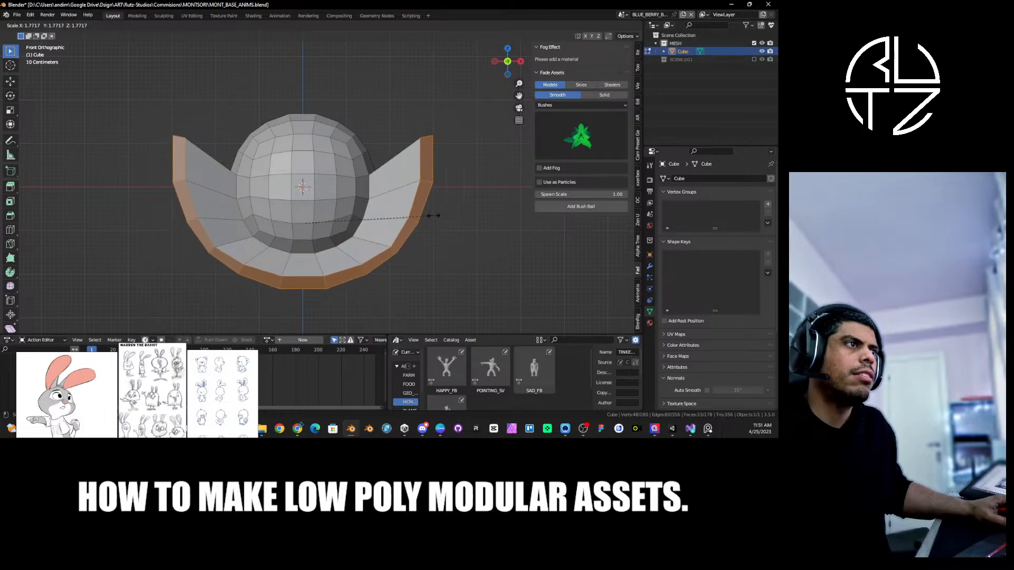
{"action": "left_click", "coordinate": [435, 217]}
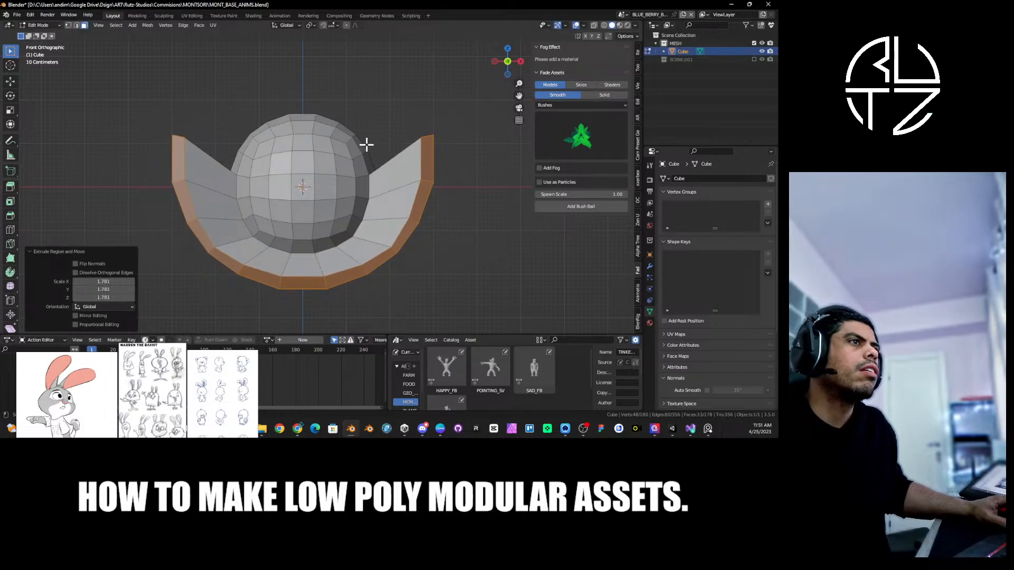
Move the extruded band down about 0.84 m along the Z axis.
{"action": "key", "text": "g"}
{"action": "key", "text": "z"}
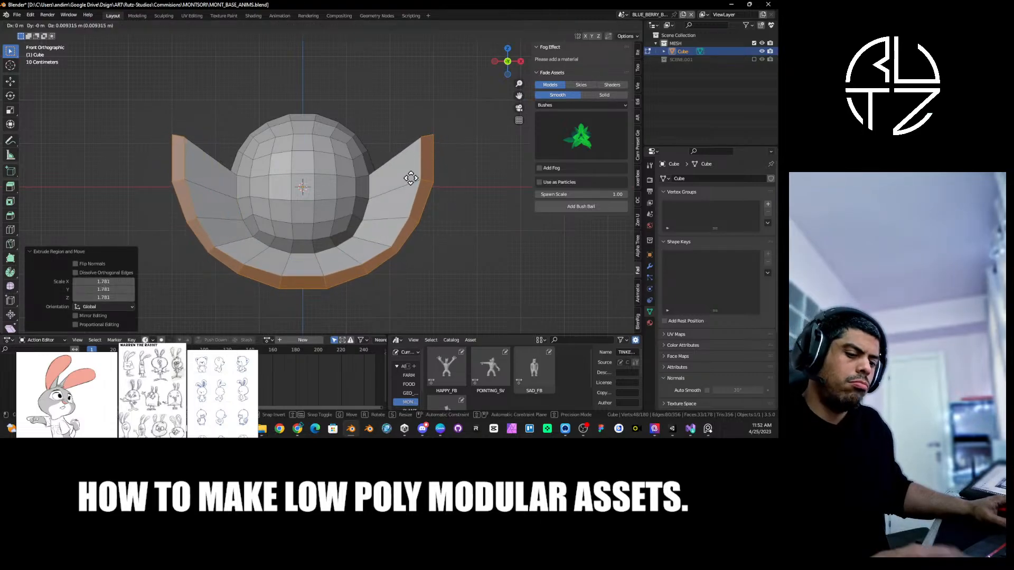
{"action": "left_click", "coordinate": [411, 221]}
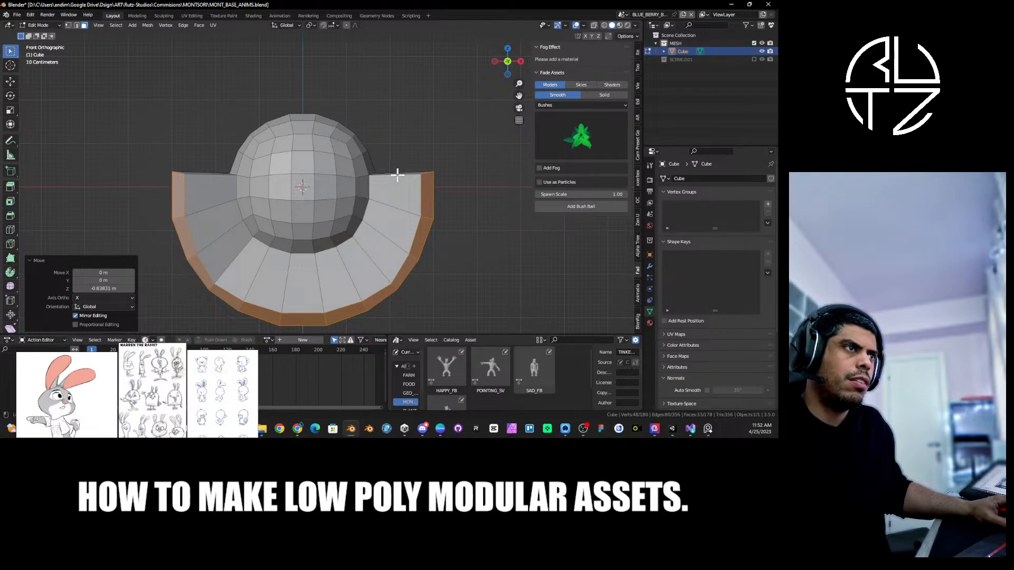
Delete the sphere's remaining faces, keeping only the extruded U-shaped shell.
{"action": "key", "text": "ctrl+KP_Add"}
{"action": "middle_click_drag", "start_coordinate": [436, 178], "coordinate": [412, 189]}
{"action": "key", "text": "ctrl+i"}
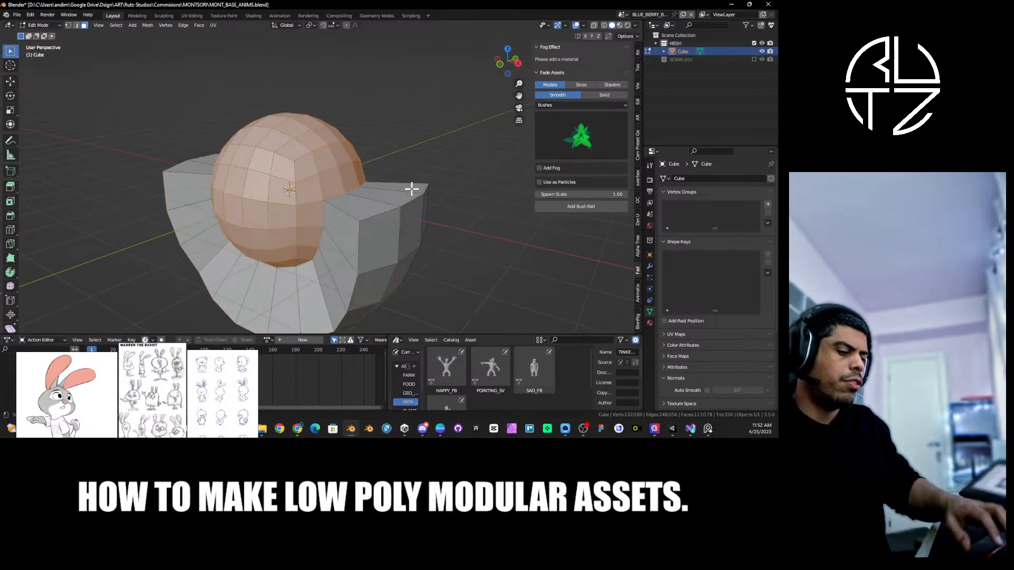
{"action": "key", "text": "x"}
{"action": "left_click", "coordinate": [398, 215]}
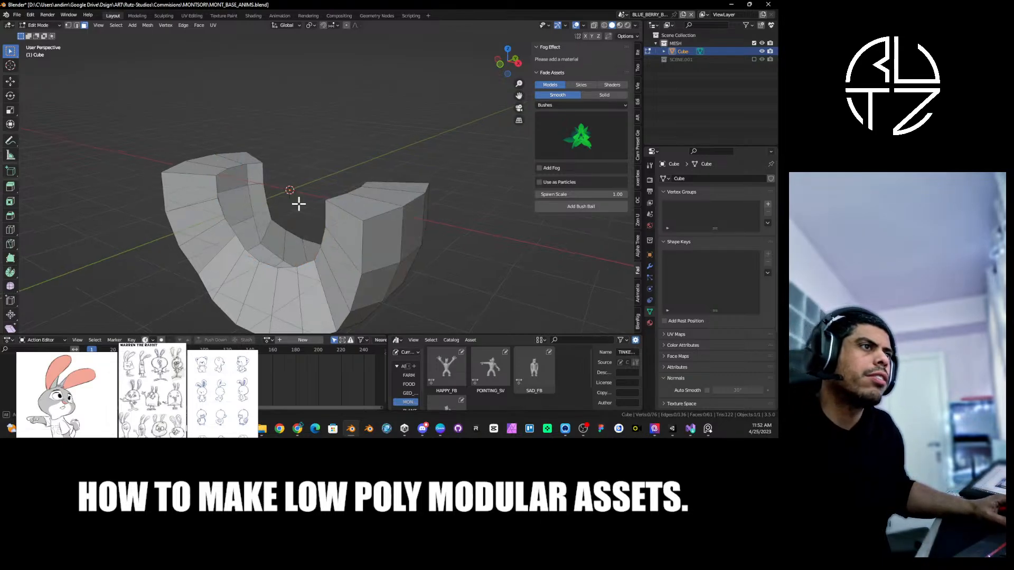
Select the central block of outer faces across the underside of the U-shaped mesh, from front to back.
{"action": "middle_click_drag", "start_coordinate": [299, 204], "coordinate": [344, 158]}
{"action": "left_click", "coordinate": [365, 204], "text": "alt"}
{"action": "left_click_drag", "start_coordinate": [263, 173], "coordinate": [328, 204]}
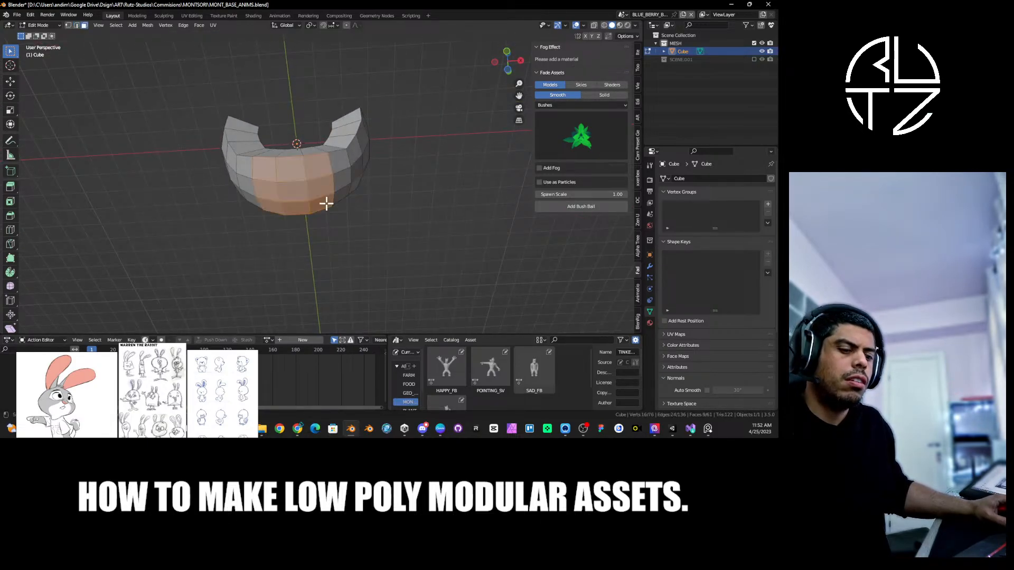
{"action": "middle_click_drag", "start_coordinate": [328, 204], "coordinate": [251, 196]}
{"action": "left_click", "coordinate": [286, 159], "text": "shift"}
{"action": "left_click", "coordinate": [358, 176], "text": "shift"}
{"action": "middle_click_drag", "start_coordinate": [202, 197], "coordinate": [402, 180]}
{"action": "key", "text": "KP_1"}
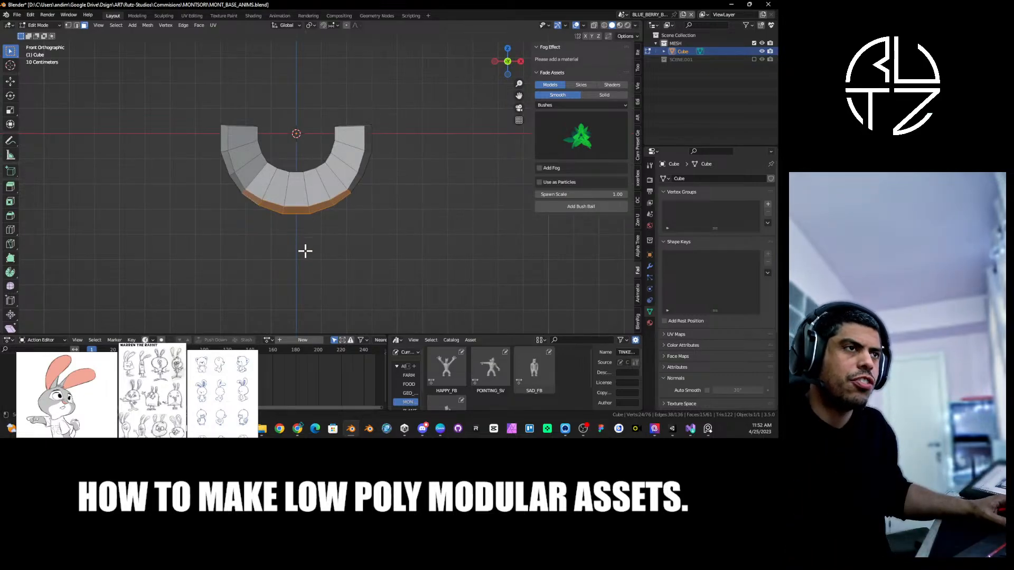
{"action": "key", "text": "e"}
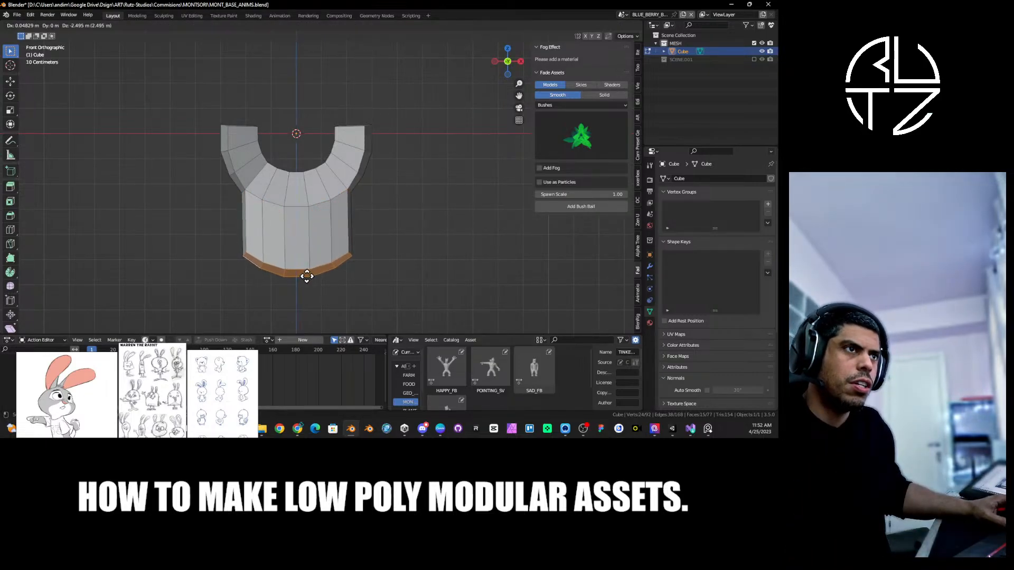
{"action": "left_click", "coordinate": [307, 276]}
{"action": "key", "text": "ctrl+z"}
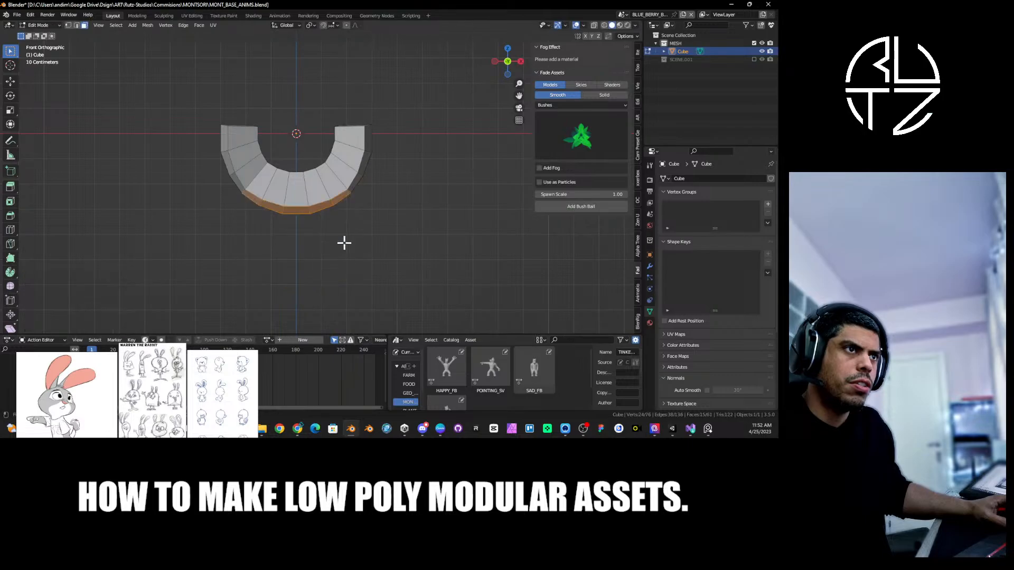
Extrude the selected underside faces about 2.77 m downward and flatten them by scaling to 0 along Z.
{"action": "key", "text": "e"}
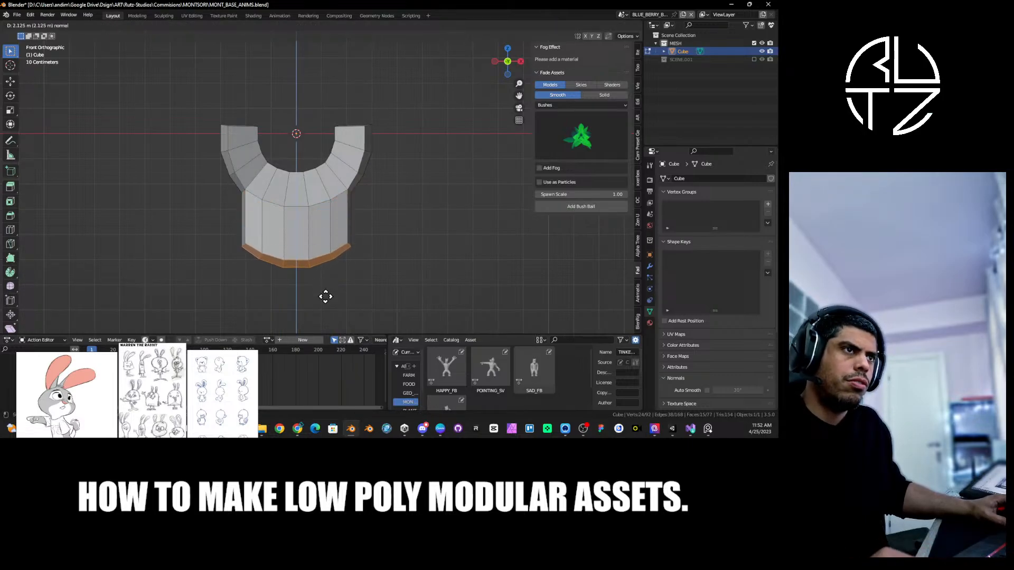
{"action": "left_click", "coordinate": [324, 310]}
{"action": "key", "text": "s"}
{"action": "key", "text": "z"}
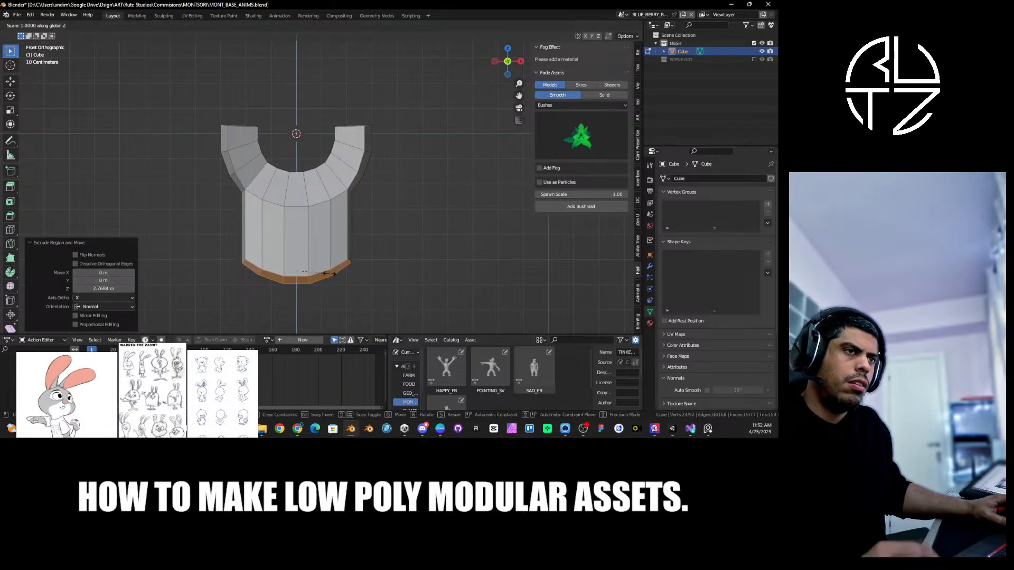
{"action": "key", "text": "0"}
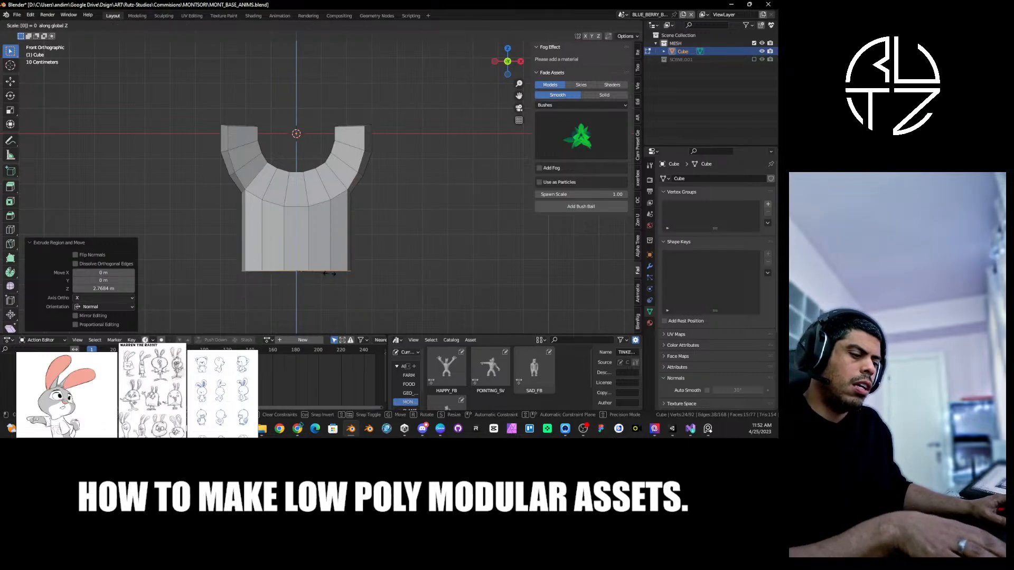
{"action": "key", "text": "Return"}
Lower the flattened bottom faces of the torso about 0.53 m along the Z axis.
{"action": "key", "text": "g"}
{"action": "key", "text": "z"}
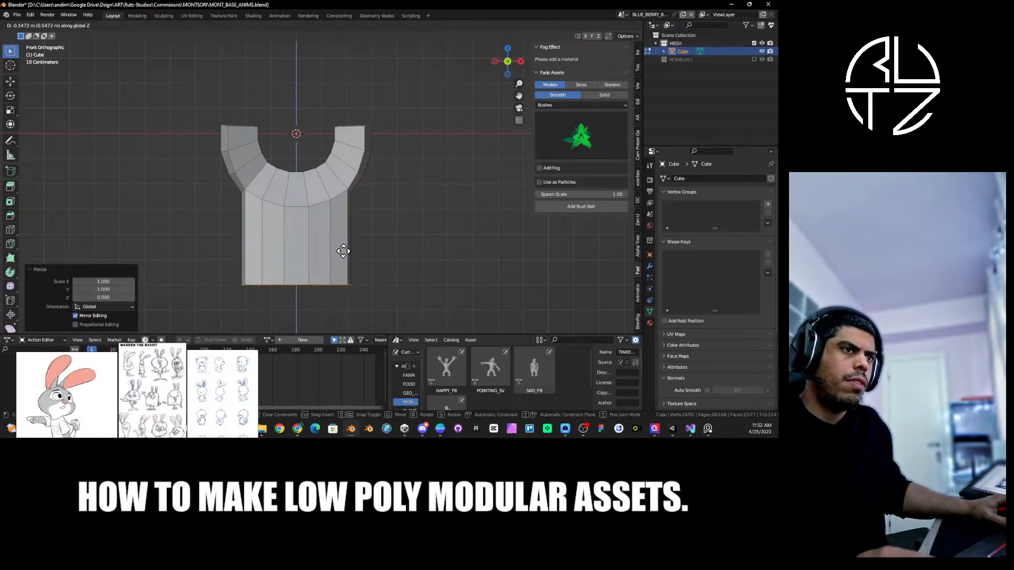
{"action": "left_click", "coordinate": [343, 252]}
Spread the PureRef reference images around the model and enlarge the sheet of small animal drawings for study.
{"action": "left_click_drag", "start_coordinate": [78, 400], "coordinate": [98, 130]}
{"action": "mouse_move", "coordinate": [141, 380]}
{"action": "left_mouse_down"}
{"action": "mouse_move", "coordinate": [120, 159]}
{"action": "mouse_move", "coordinate": [121, 171]}
{"action": "mouse_move", "coordinate": [454, 133]}
{"action": "left_mouse_up"}
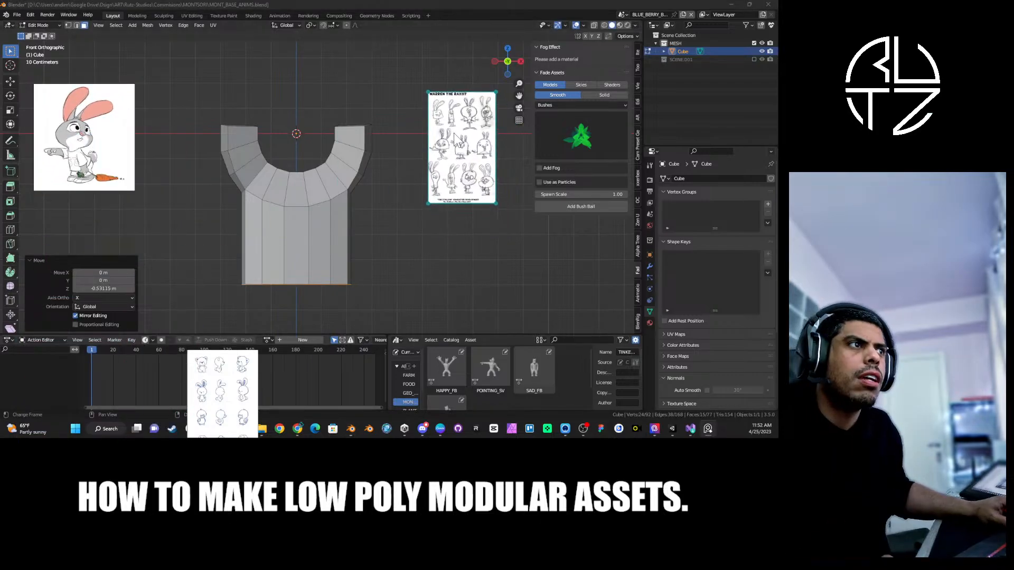
{"action": "mouse_move", "coordinate": [265, 369]}
{"action": "left_mouse_down"}
{"action": "mouse_move", "coordinate": [492, 198]}
{"action": "mouse_move", "coordinate": [301, 219]}
{"action": "mouse_move", "coordinate": [113, 214]}
{"action": "left_mouse_up"}
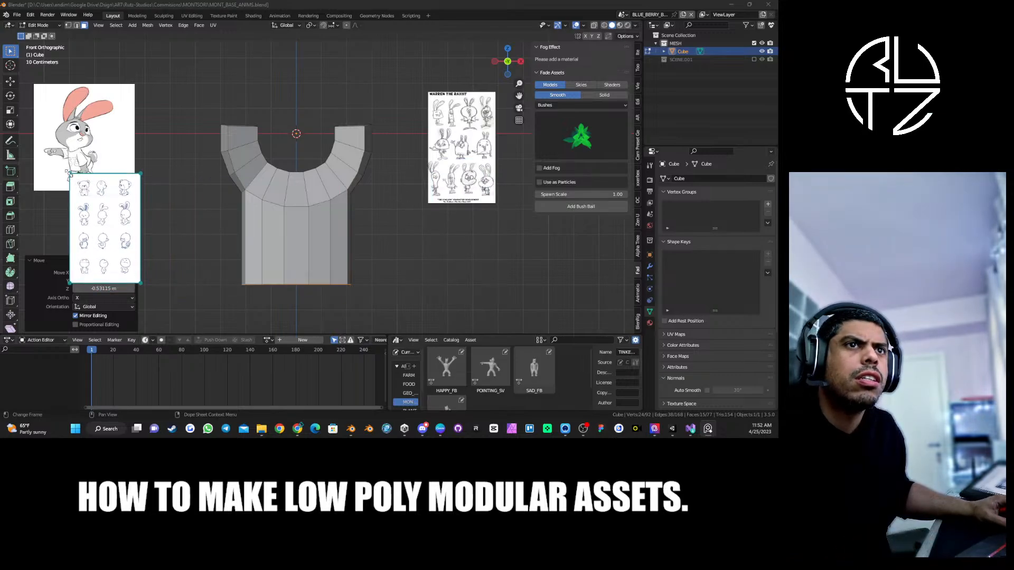
{"action": "mouse_move", "coordinate": [68, 174]}
{"action": "left_mouse_down"}
{"action": "mouse_move", "coordinate": [14, 86]}
{"action": "mouse_move", "coordinate": [95, 171]}
{"action": "mouse_move", "coordinate": [107, 171]}
{"action": "left_mouse_up"}
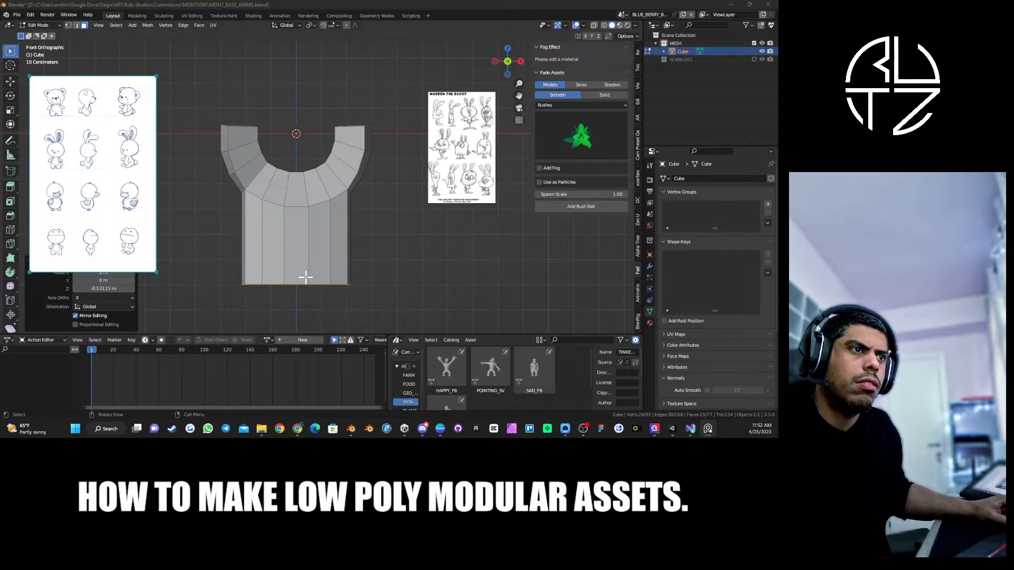
Shorten the torso by raising its bottom faces about 0.98 m along the Z axis.
{"action": "left_click", "coordinate": [361, 227]}
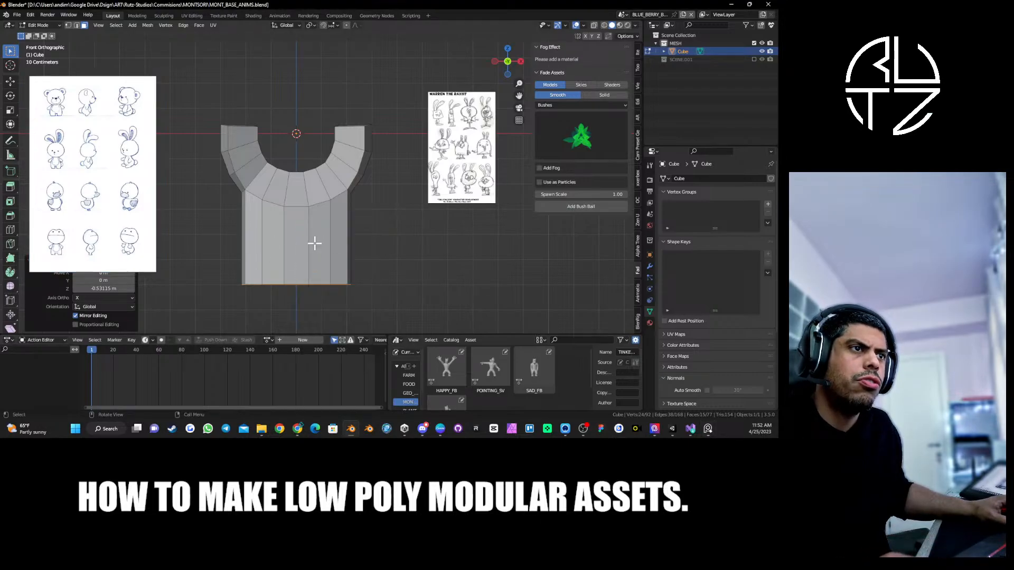
{"action": "key", "text": "g"}
{"action": "key", "text": "z"}
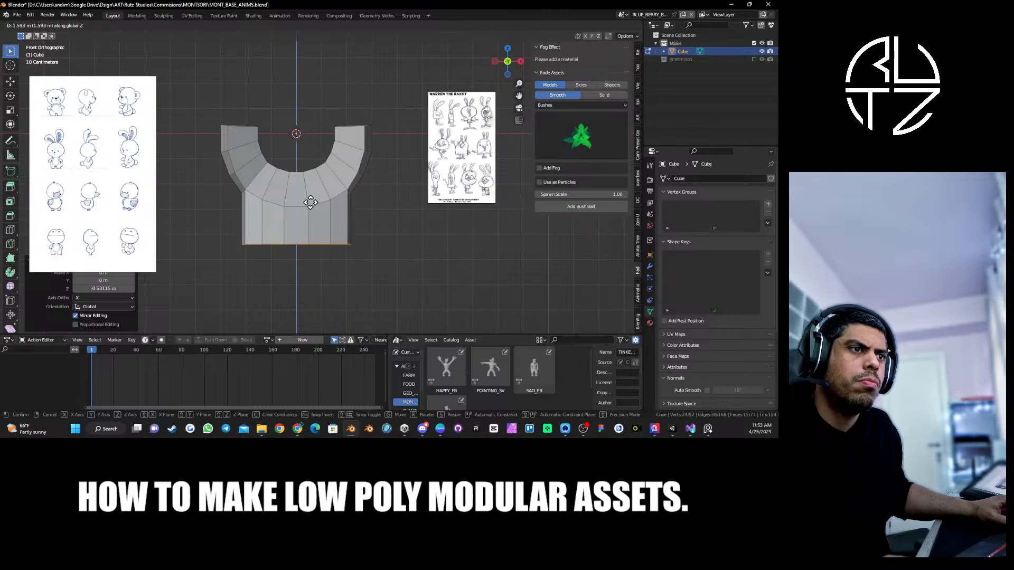
{"action": "left_click", "coordinate": [313, 201]}
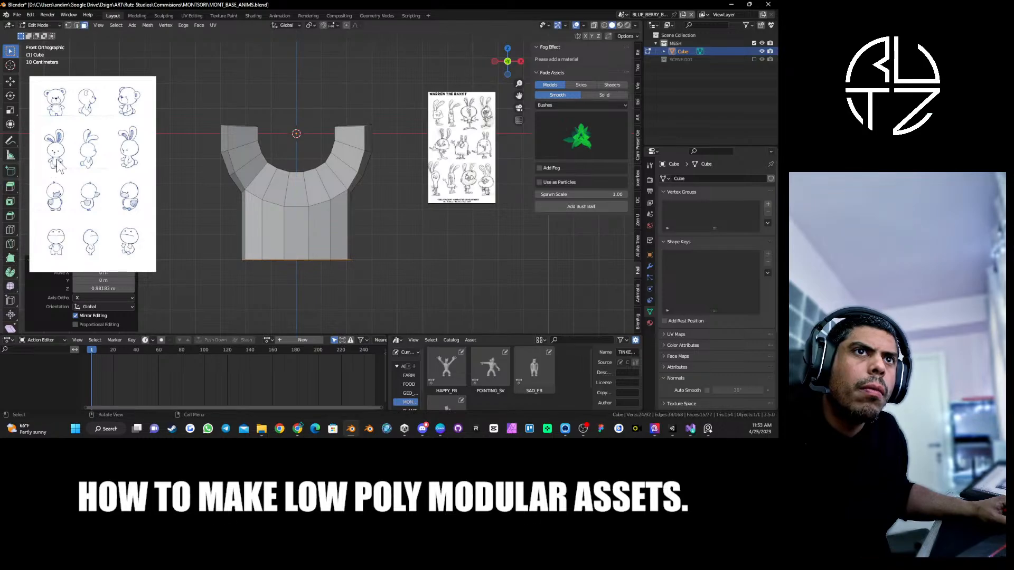
Place the Warren the Rabbit sheet beside the model and enlarge it to examine the body proportions.
{"action": "left_click_drag", "start_coordinate": [468, 145], "coordinate": [108, 223]}
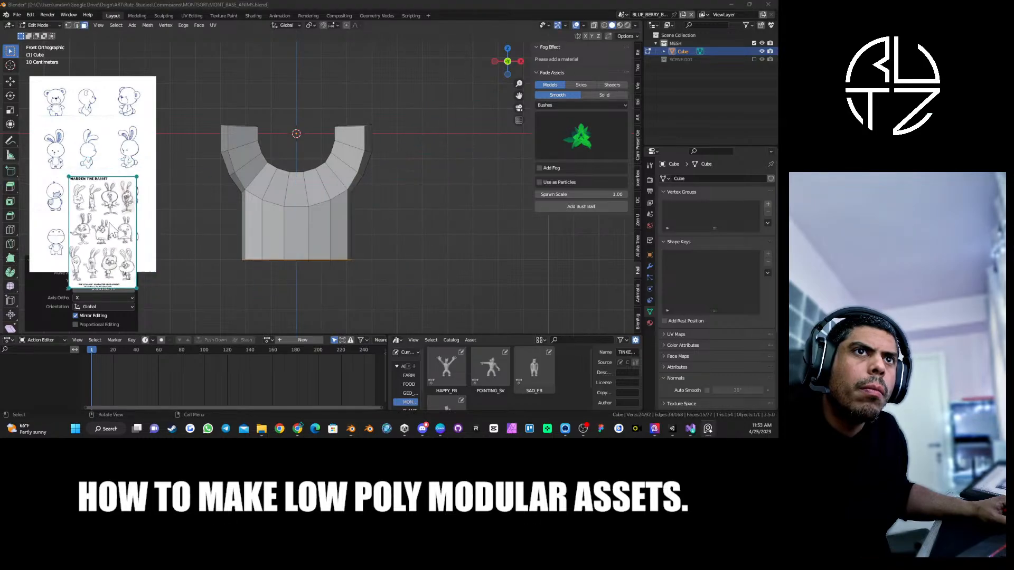
{"action": "left_click_drag", "start_coordinate": [136, 180], "coordinate": [208, 59]}
{"action": "left_click_drag", "start_coordinate": [172, 150], "coordinate": [131, 179]}
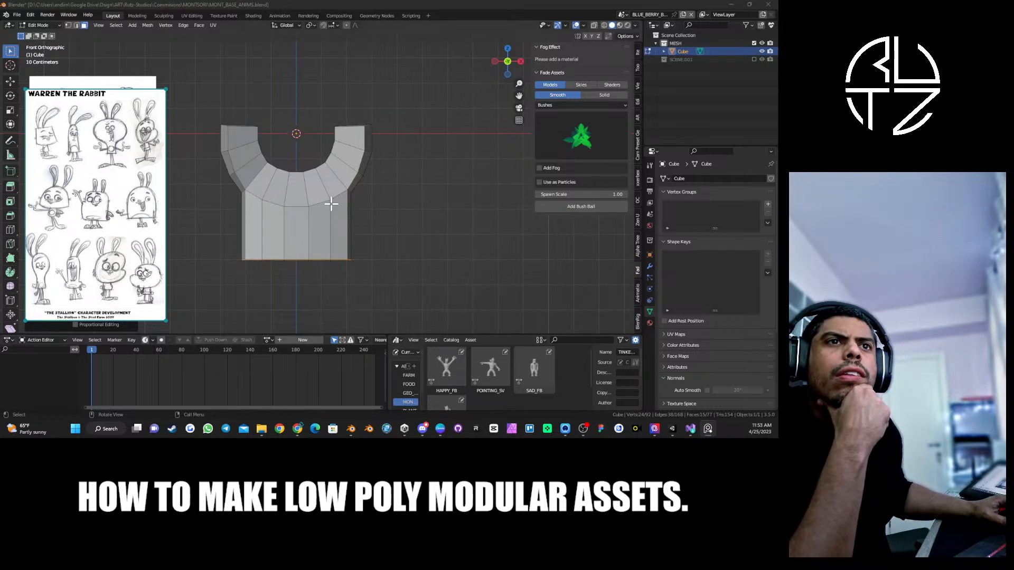
Move the Warren the Rabbit and small animal sheets away from the model and shrink both.
{"action": "mouse_move", "coordinate": [110, 174]}
{"action": "left_mouse_down"}
{"action": "mouse_move", "coordinate": [196, 263]}
{"action": "mouse_move", "coordinate": [167, 260]}
{"action": "left_mouse_up"}
{"action": "mouse_move", "coordinate": [76, 124]}
{"action": "left_mouse_down"}
{"action": "mouse_move", "coordinate": [225, 165]}
{"action": "mouse_move", "coordinate": [65, 175]}
{"action": "mouse_move", "coordinate": [88, 246]}
{"action": "left_mouse_up"}
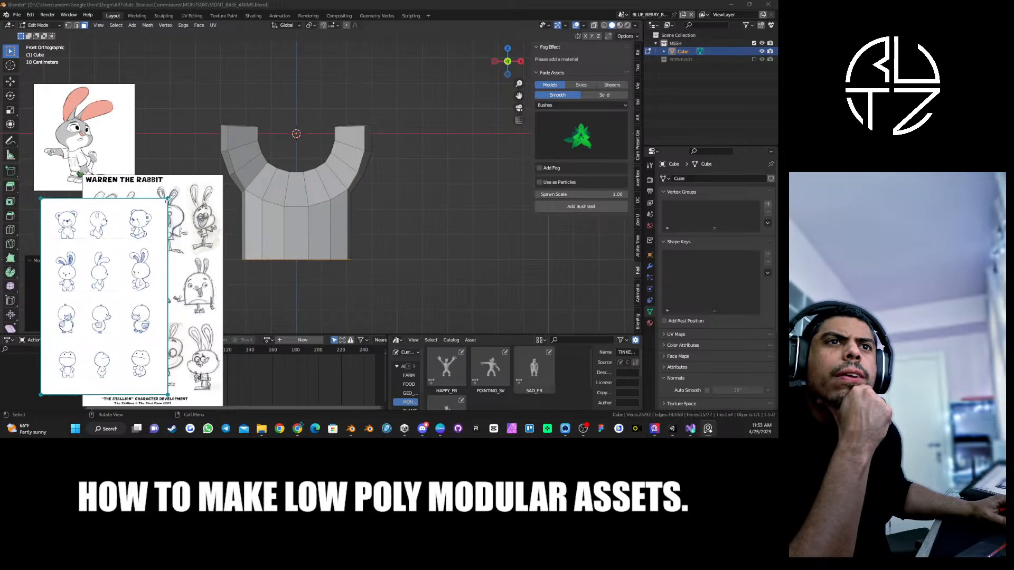
{"action": "left_click_drag", "start_coordinate": [169, 199], "coordinate": [109, 293]}
{"action": "left_click_drag", "start_coordinate": [176, 249], "coordinate": [159, 275]}
{"action": "left_click", "coordinate": [207, 204]}
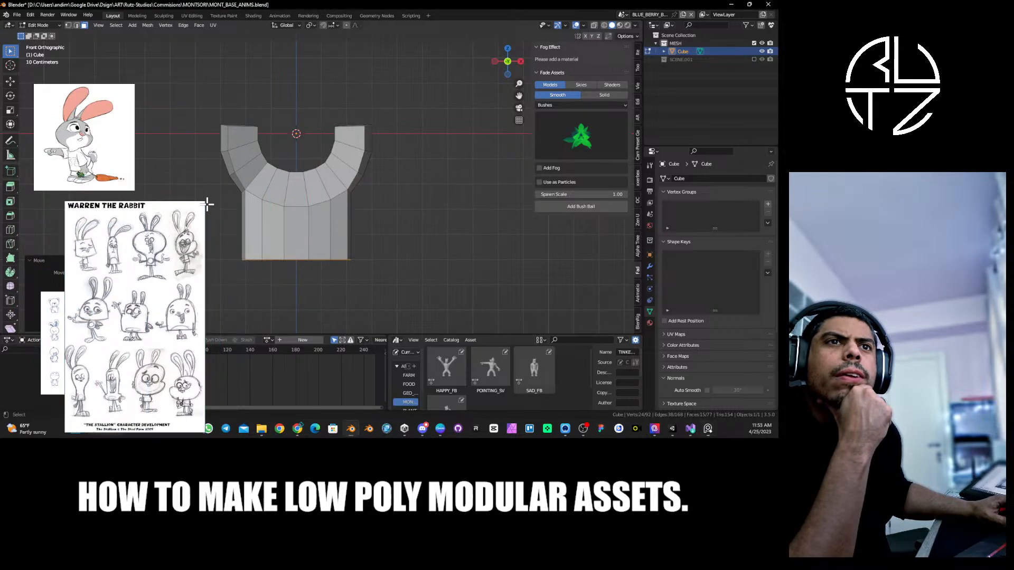
{"action": "left_click_drag", "start_coordinate": [207, 205], "coordinate": [136, 290]}
Line up the three reference images side by side over the timeline, with the colored rabbit at the end of the row.
{"action": "left_click_drag", "start_coordinate": [95, 344], "coordinate": [64, 321]}
{"action": "left_click_drag", "start_coordinate": [133, 100], "coordinate": [188, 368]}
{"action": "left_click_drag", "start_coordinate": [85, 329], "coordinate": [152, 334]}
{"action": "left_click_drag", "start_coordinate": [78, 329], "coordinate": [47, 338]}
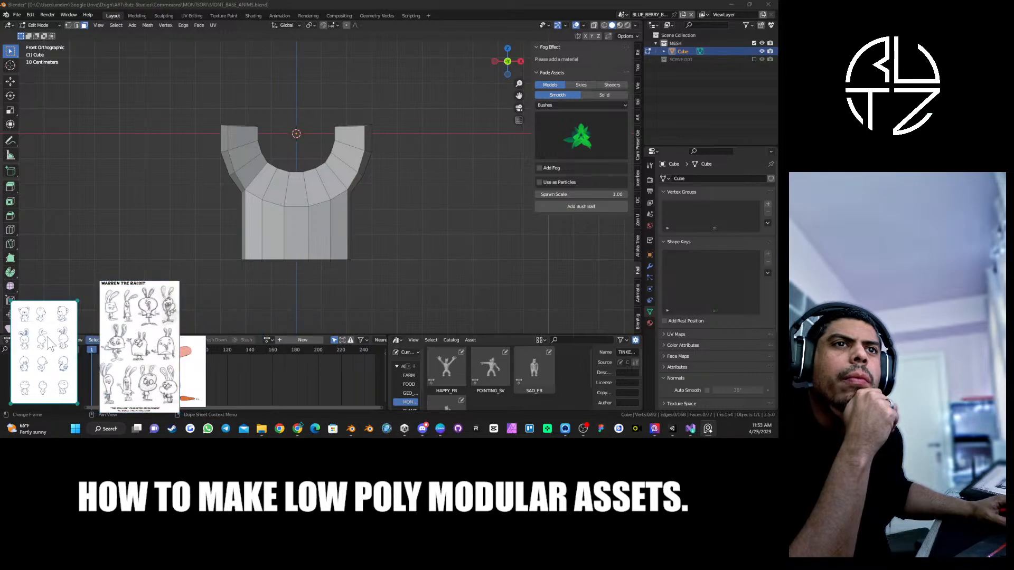
{"action": "left_click_drag", "start_coordinate": [130, 337], "coordinate": [91, 334]}
{"action": "left_click", "coordinate": [171, 362]}
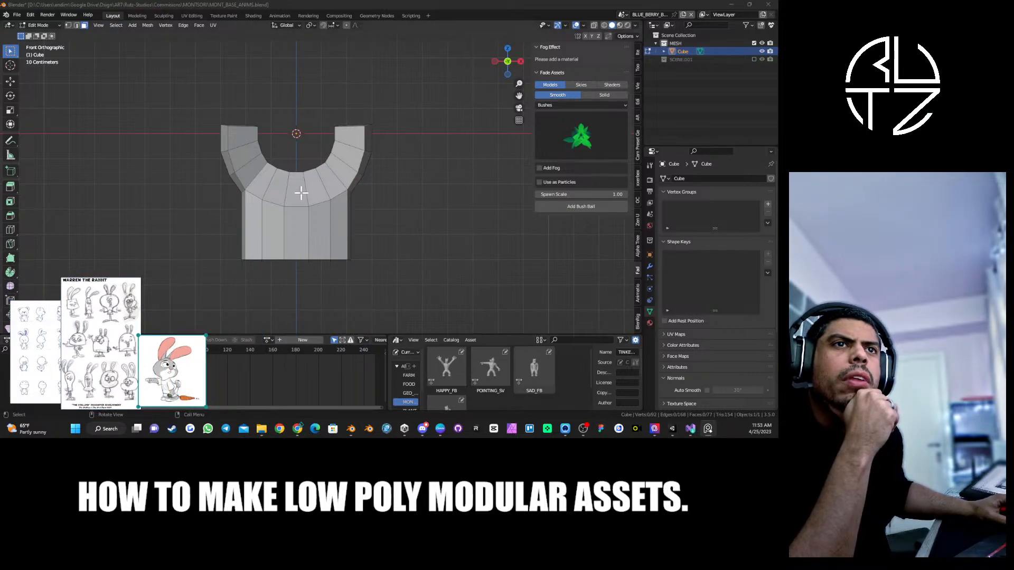
Select the six faces forming one half of the torso's underside, on the positive X side.
{"action": "left_click", "coordinate": [278, 222]}
{"action": "middle_click_drag", "start_coordinate": [311, 207], "coordinate": [312, 201]}
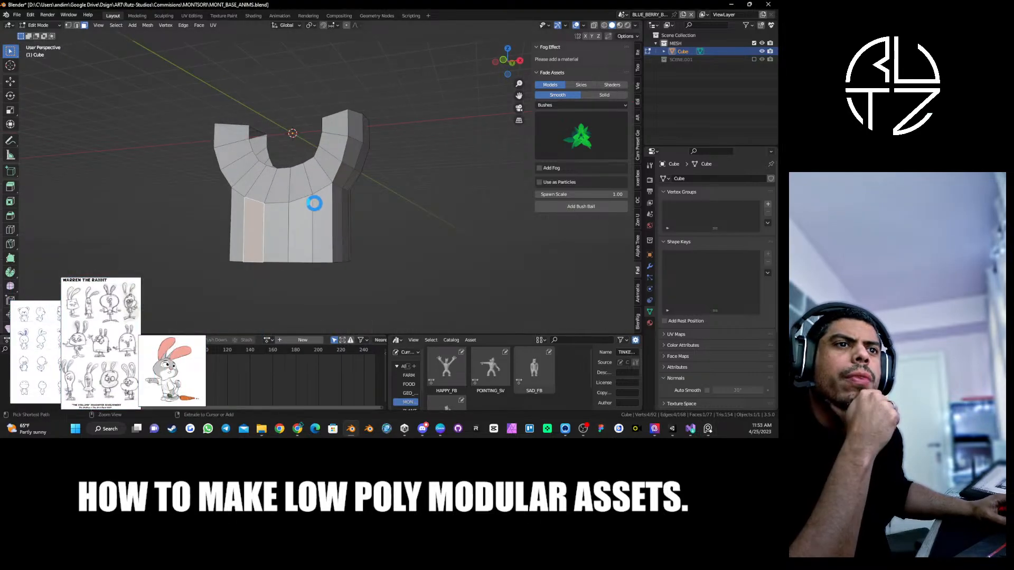
{"action": "middle_click_drag", "start_coordinate": [300, 186], "coordinate": [279, 227]}
{"action": "left_click", "coordinate": [292, 221], "text": "ctrl"}
{"action": "left_click", "coordinate": [284, 213]}
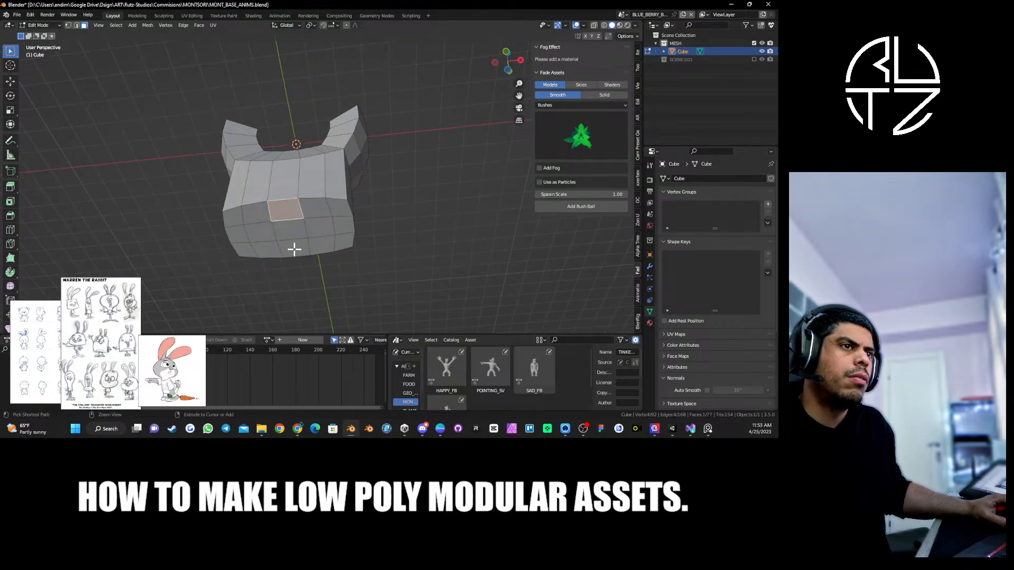
{"action": "left_click", "coordinate": [294, 247], "text": "ctrl"}
{"action": "mouse_move", "coordinate": [318, 197]}
{"action": "middle_mouse_down"}
{"action": "mouse_move", "coordinate": [278, 235]}
{"action": "mouse_move", "coordinate": [338, 247]}
{"action": "mouse_move", "coordinate": [326, 182]}
{"action": "middle_mouse_up"}
{"action": "left_click_drag", "start_coordinate": [303, 185], "coordinate": [334, 206]}
{"action": "mouse_move", "coordinate": [348, 201]}
{"action": "middle_mouse_down"}
{"action": "mouse_move", "coordinate": [335, 169]}
{"action": "mouse_move", "coordinate": [344, 195]}
{"action": "middle_mouse_up"}
{"action": "key", "text": "KP_1"}
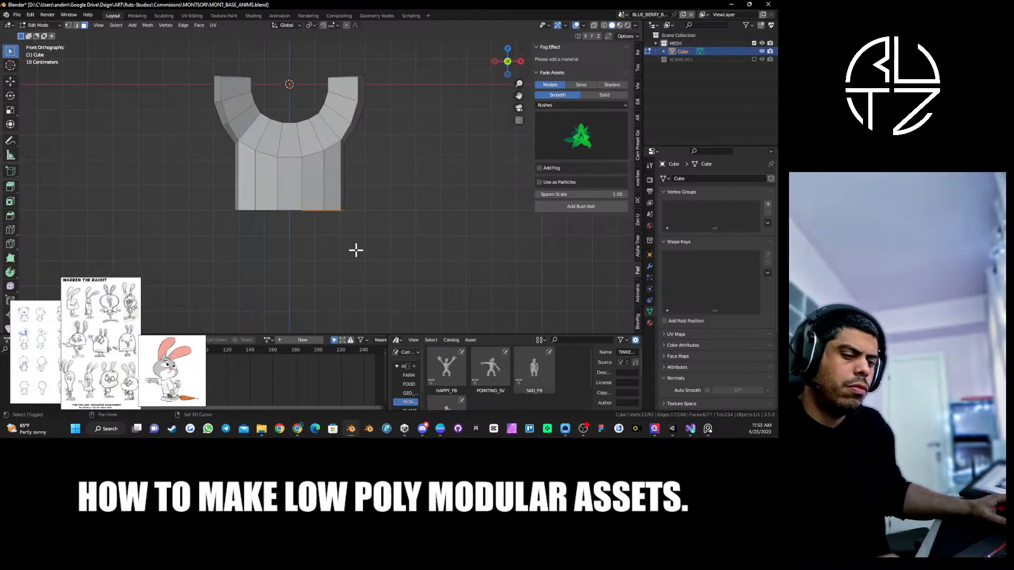
Extrude the selected underside faces downward into a leg and lengthen it by about 1 m along Z.
{"action": "middle_click_drag", "start_coordinate": [355, 249], "coordinate": [357, 208], "text": "shift"}
{"action": "key", "text": "e"}
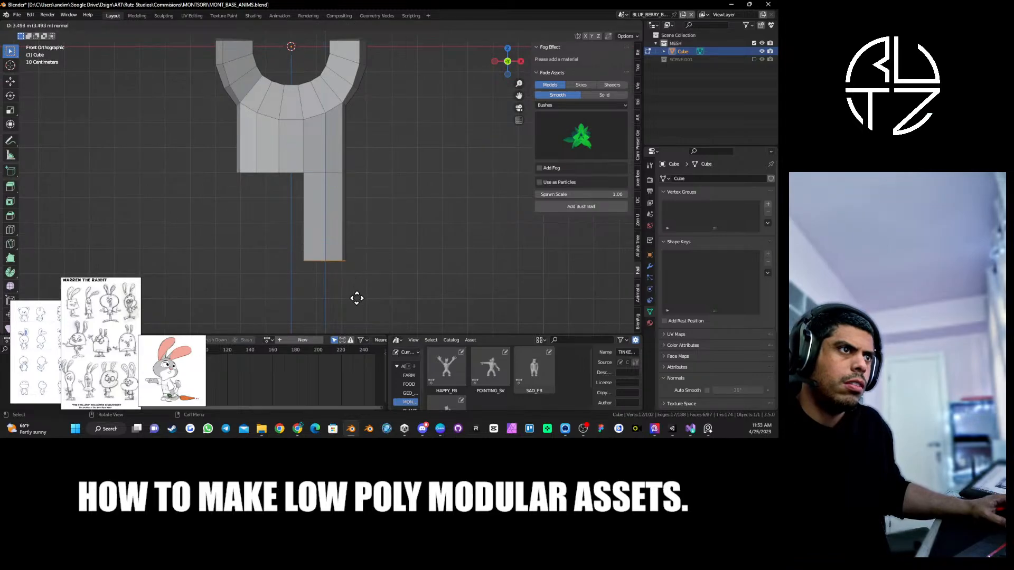
{"action": "left_click", "coordinate": [360, 33]}
{"action": "scroll", "coordinate": [403, 208], "scroll_direction": "down", "scroll_amount": 1}
{"action": "middle_click_drag", "start_coordinate": [375, 214], "coordinate": [373, 195], "text": "shift"}
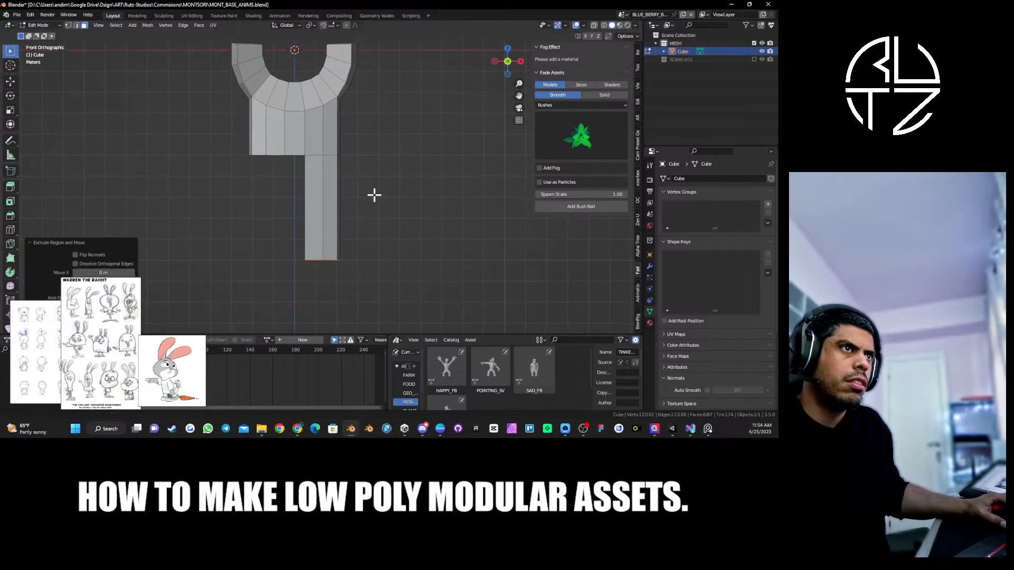
{"action": "key", "text": "g"}
{"action": "key", "text": "z"}
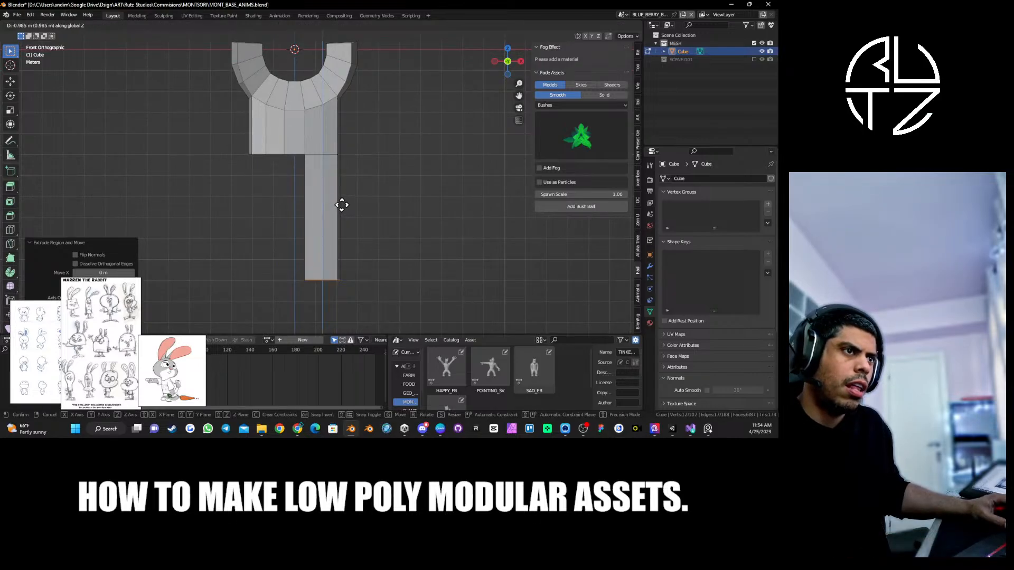
{"action": "left_click", "coordinate": [341, 206]}
Extrude the side faces below the shoulder on the leg's side outward along their normal by about 5.3 m into an arm.
{"action": "mouse_move", "coordinate": [359, 165]}
{"action": "middle_mouse_down"}
{"action": "mouse_move", "coordinate": [389, 173]}
{"action": "mouse_move", "coordinate": [276, 170]}
{"action": "mouse_move", "coordinate": [219, 181]}
{"action": "mouse_move", "coordinate": [403, 183]}
{"action": "mouse_move", "coordinate": [340, 129]}
{"action": "mouse_move", "coordinate": [390, 169]}
{"action": "mouse_move", "coordinate": [328, 169]}
{"action": "mouse_move", "coordinate": [378, 172]}
{"action": "mouse_move", "coordinate": [357, 195]}
{"action": "mouse_move", "coordinate": [359, 178]}
{"action": "mouse_move", "coordinate": [330, 141]}
{"action": "mouse_move", "coordinate": [342, 163]}
{"action": "middle_mouse_up"}
{"action": "key", "text": "e"}
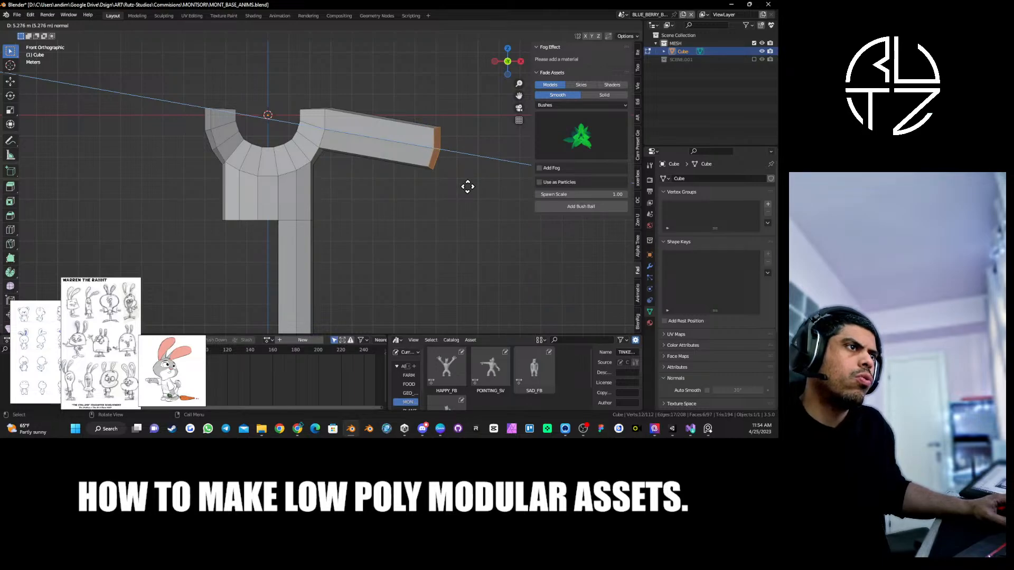
{"action": "left_click", "coordinate": [468, 186]}
{"action": "middle_click_drag", "start_coordinate": [468, 222], "coordinate": [476, 179], "text": "shift"}
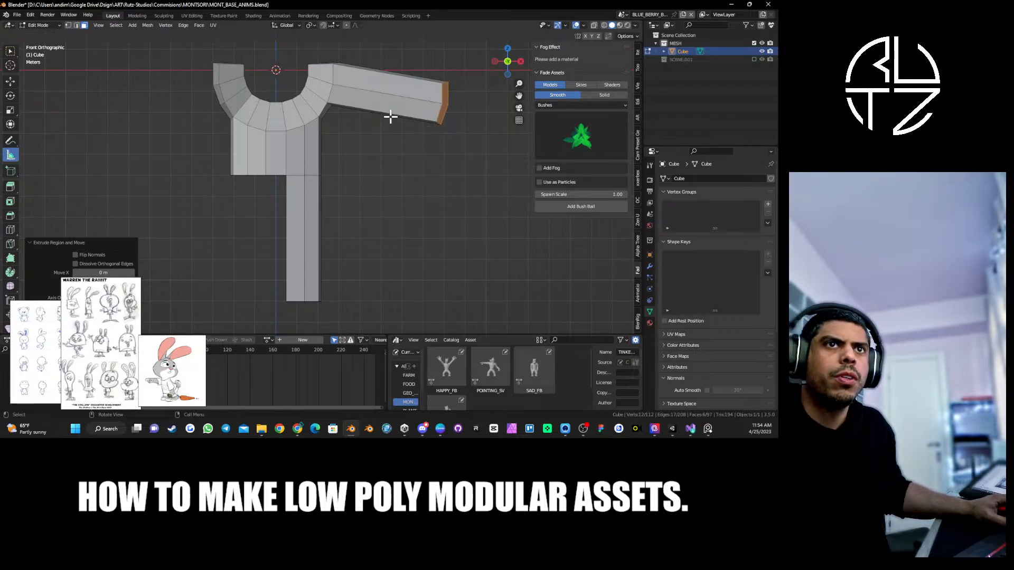
Measure the distance from the arm end's lower corner to the outer edge of the leg, and remove the ruler.
{"action": "left_click_drag", "start_coordinate": [443, 122], "coordinate": [321, 217]}
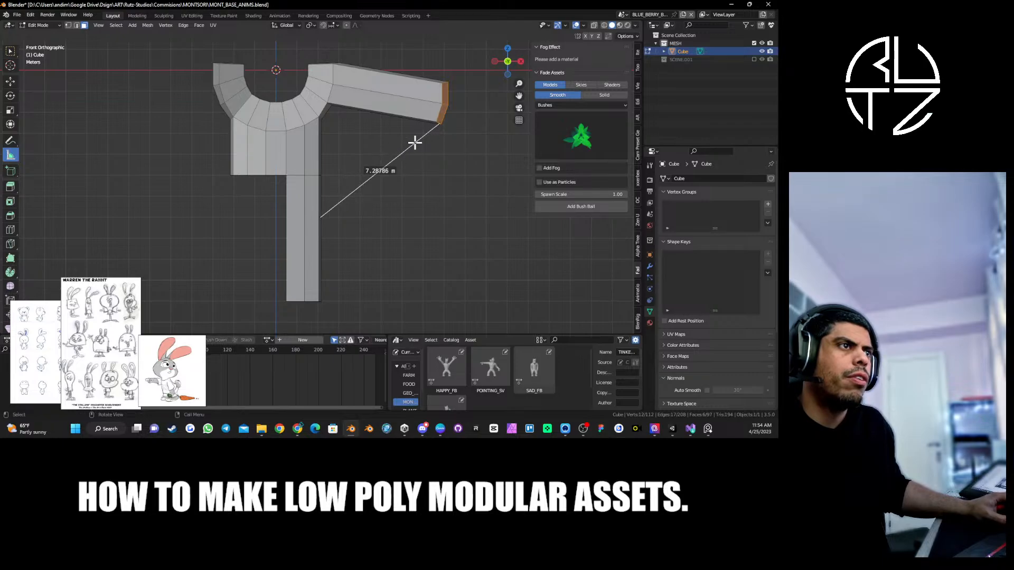
{"action": "left_click_drag", "start_coordinate": [440, 124], "coordinate": [439, 124]}
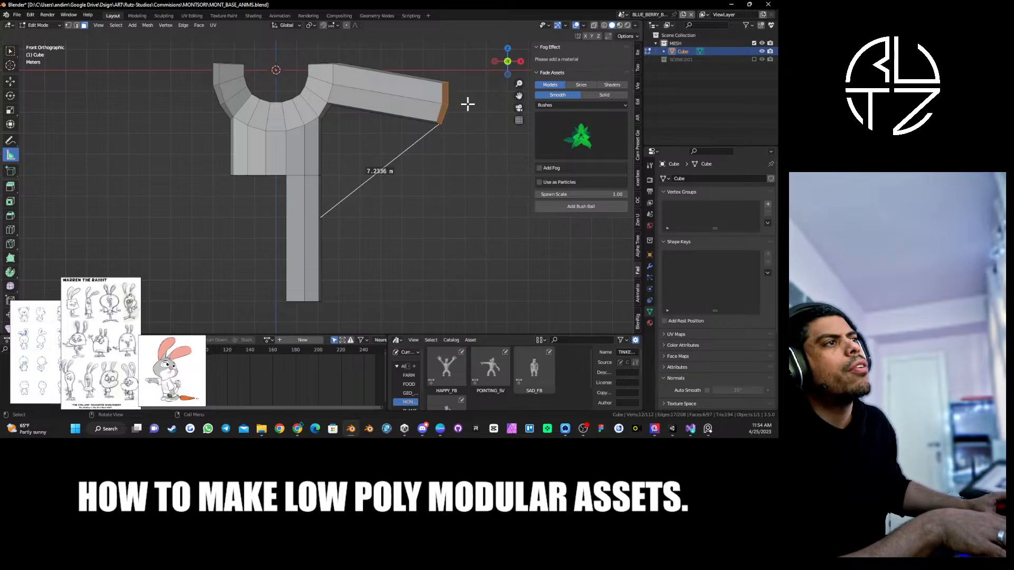
{"action": "key", "text": "x"}
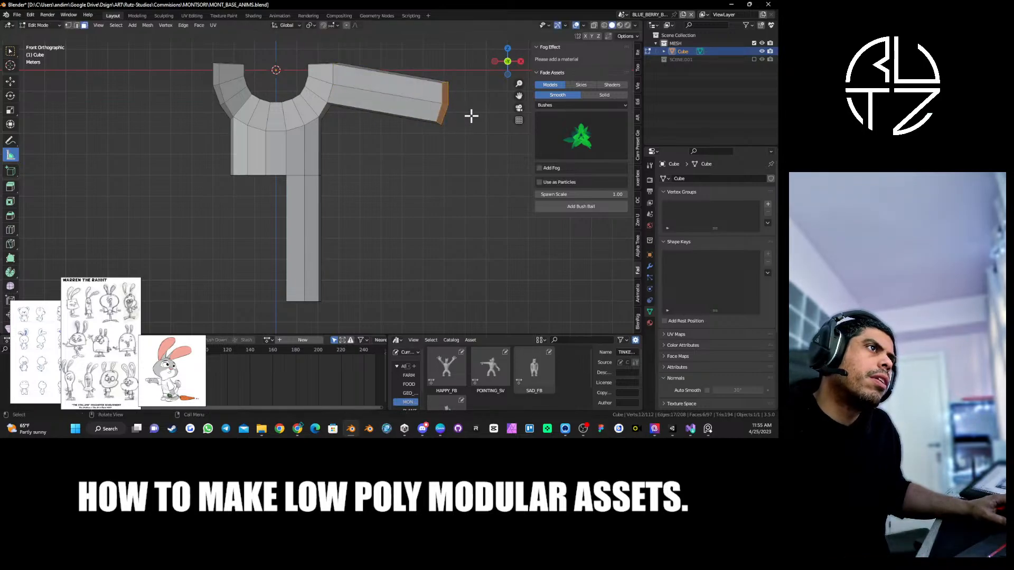
Shorten the arm by moving its end faces about 0.23 m toward the torso along X, and save the file.
{"action": "key", "text": "g"}
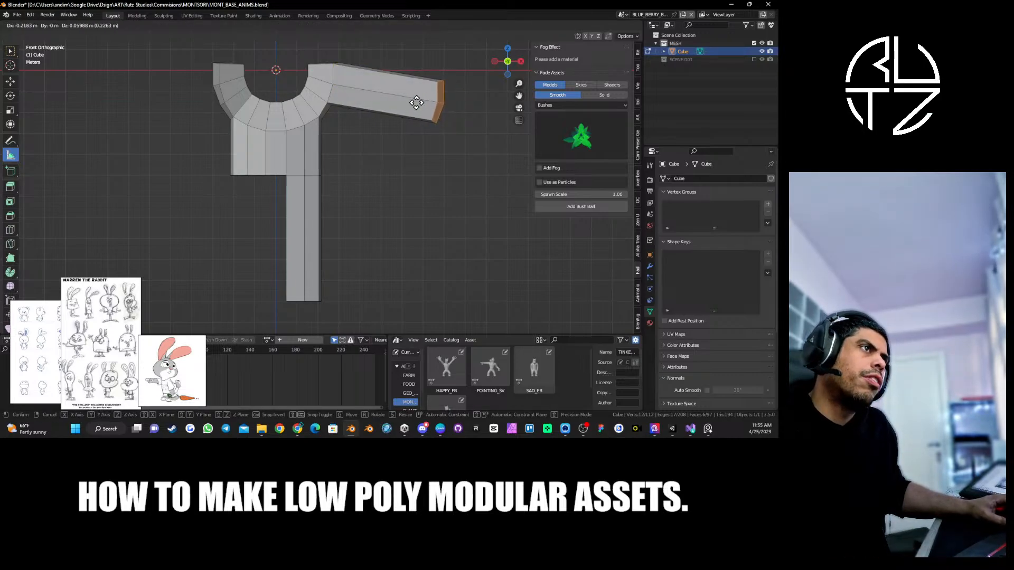
{"action": "left_click", "coordinate": [415, 101]}
{"action": "middle_click_drag", "start_coordinate": [404, 144], "coordinate": [426, 131], "text": "shift"}
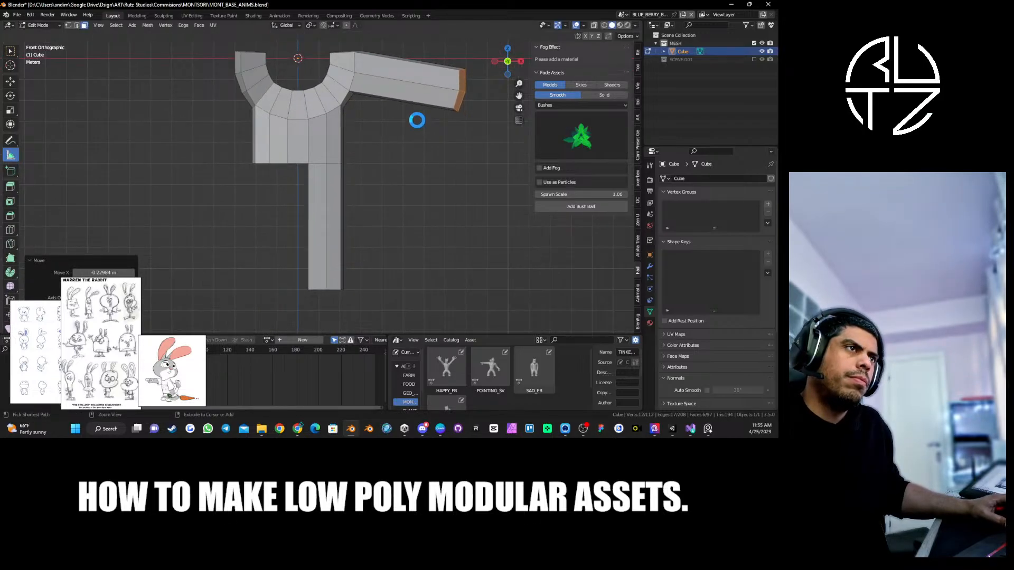
{"action": "key", "text": "ctrl+s"}
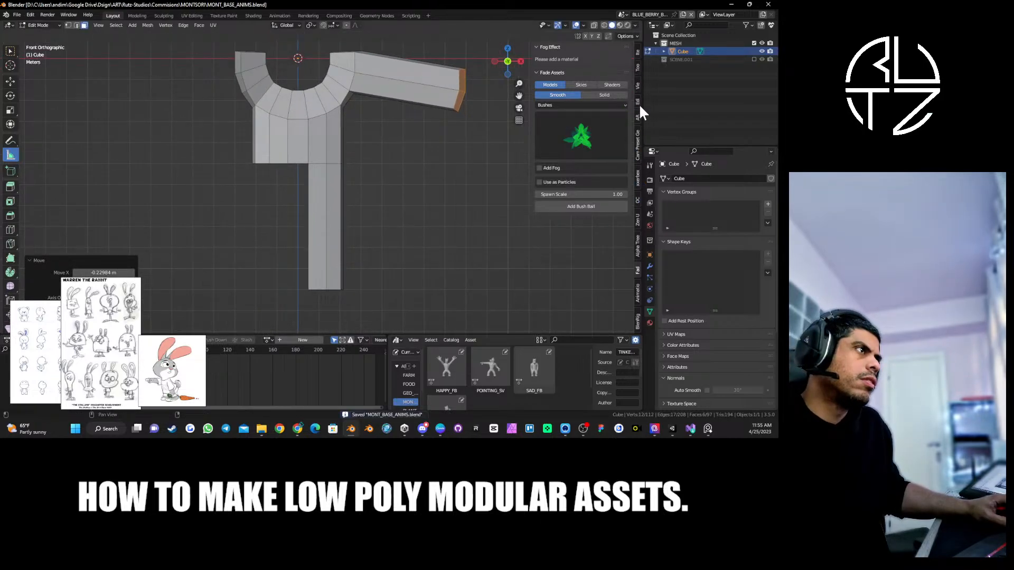
Bring up the Auto Mirror, LoopTools and Mesh Tools add-on sections beside the model.
{"action": "left_click", "coordinate": [637, 100]}
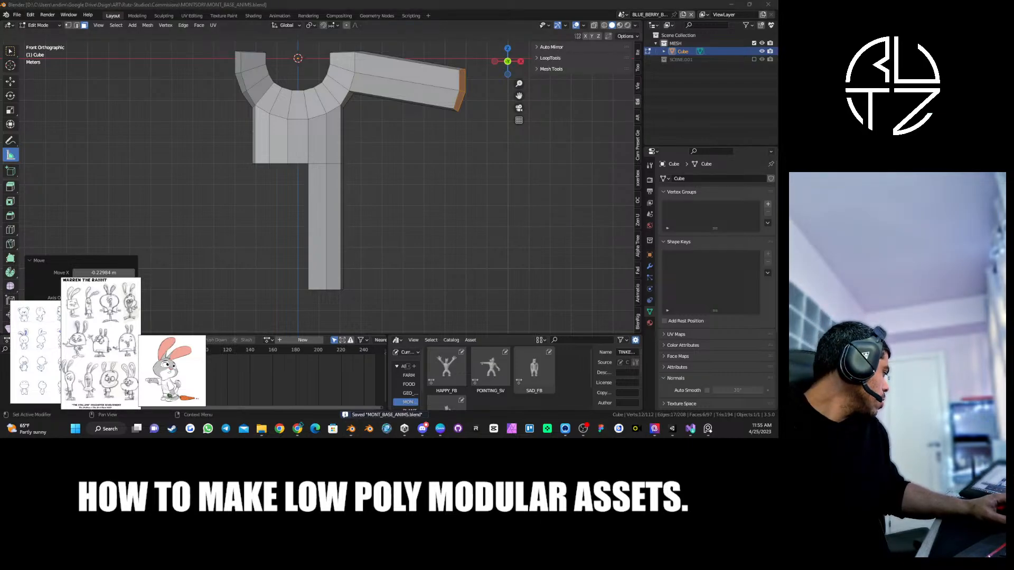
{"action": "key", "text": "super+d"}
{"action": "key", "text": "super+d"}
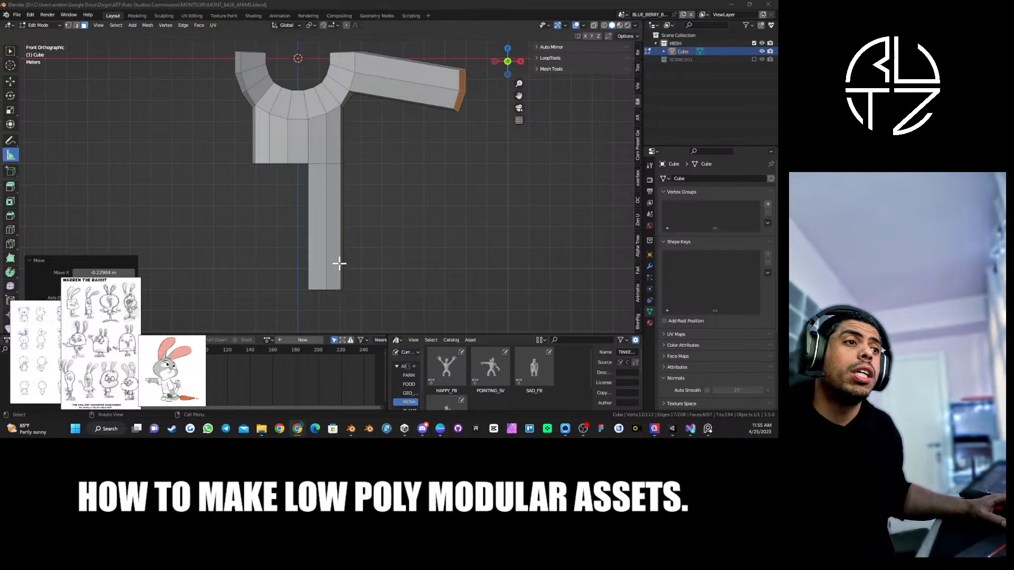
Add two evenly spaced horizontal loop cuts around the lower torso.
{"action": "middle_click_drag", "start_coordinate": [364, 170], "coordinate": [330, 233]}
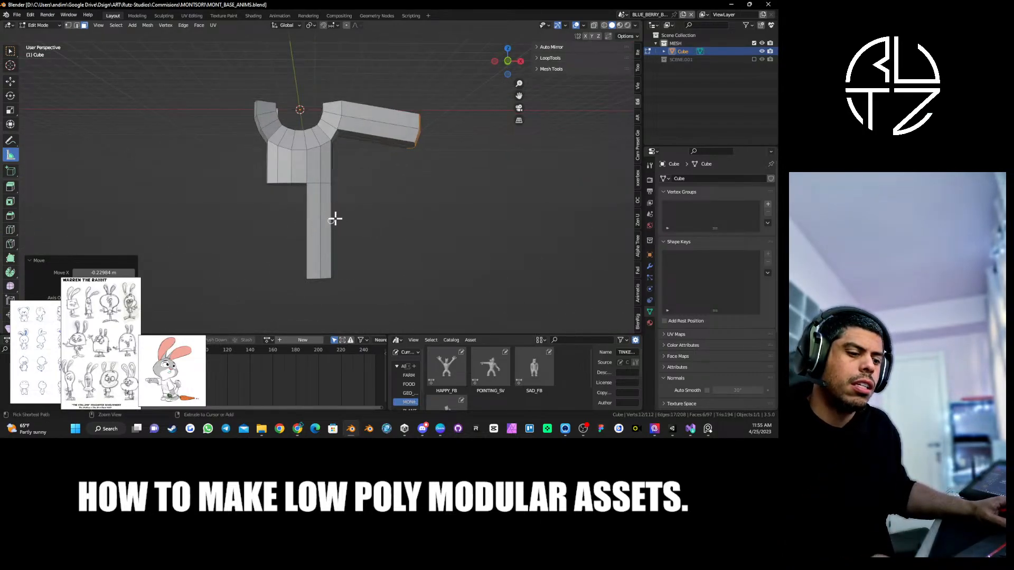
{"action": "key", "text": "w"}
{"action": "middle_click_drag", "start_coordinate": [233, 166], "coordinate": [295, 190]}
{"action": "scroll", "coordinate": [294, 191], "scroll_direction": "up", "scroll_amount": 6}
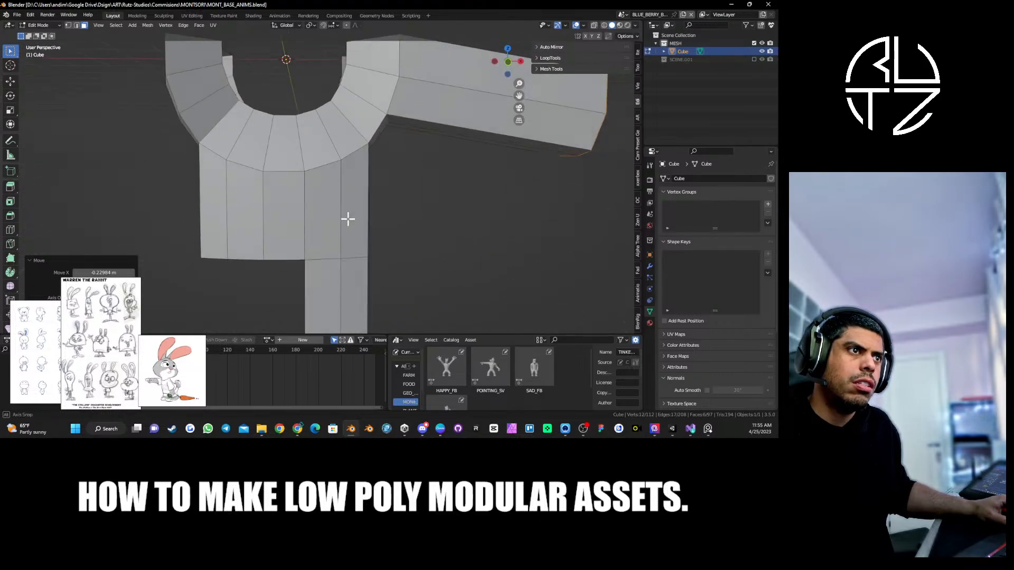
{"action": "key", "text": "ctrl+r"}
{"action": "scroll", "coordinate": [353, 217], "scroll_direction": "up", "scroll_amount": 1}
{"action": "left_click", "coordinate": [351, 217]}
{"action": "left_click", "coordinate": [351, 217]}
{"action": "middle_click_drag", "start_coordinate": [406, 225], "coordinate": [334, 264], "text": "shift"}
Add three evenly spaced loop cuts across the arm.
{"action": "key", "text": "ctrl+r"}
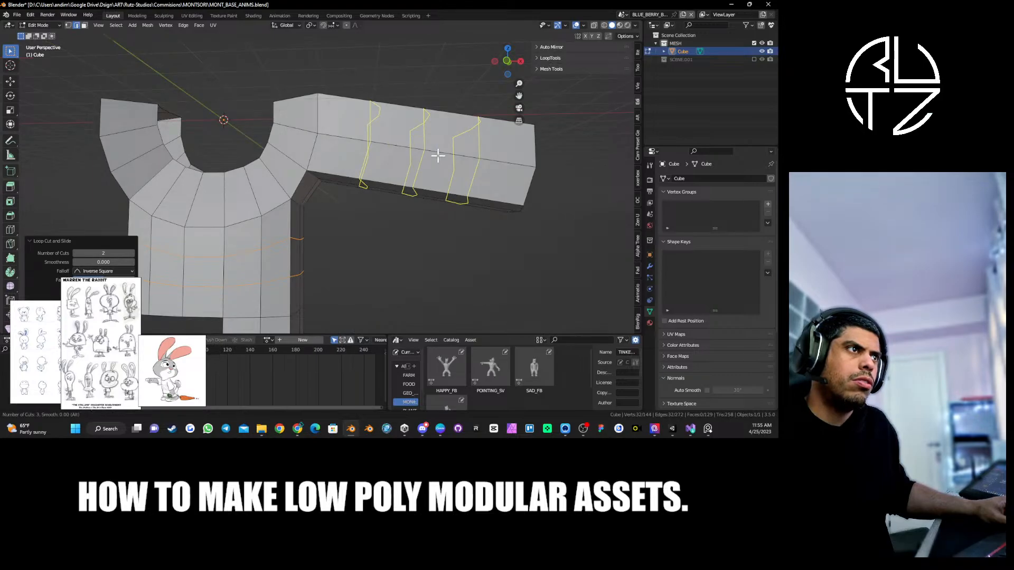
{"action": "left_click", "coordinate": [438, 155]}
{"action": "right_click", "coordinate": [438, 156]}
{"action": "middle_click_drag", "start_coordinate": [412, 261], "coordinate": [401, 184], "text": "shift"}
Add three evenly spaced loop cuts across the leg.
{"action": "scroll", "coordinate": [401, 183], "scroll_direction": "down", "scroll_amount": 3}
{"action": "middle_click_drag", "start_coordinate": [301, 275], "coordinate": [292, 186], "text": "shift"}
{"action": "key", "text": "ctrl+r"}
{"action": "left_click", "coordinate": [308, 228]}
{"action": "right_click", "coordinate": [310, 226]}
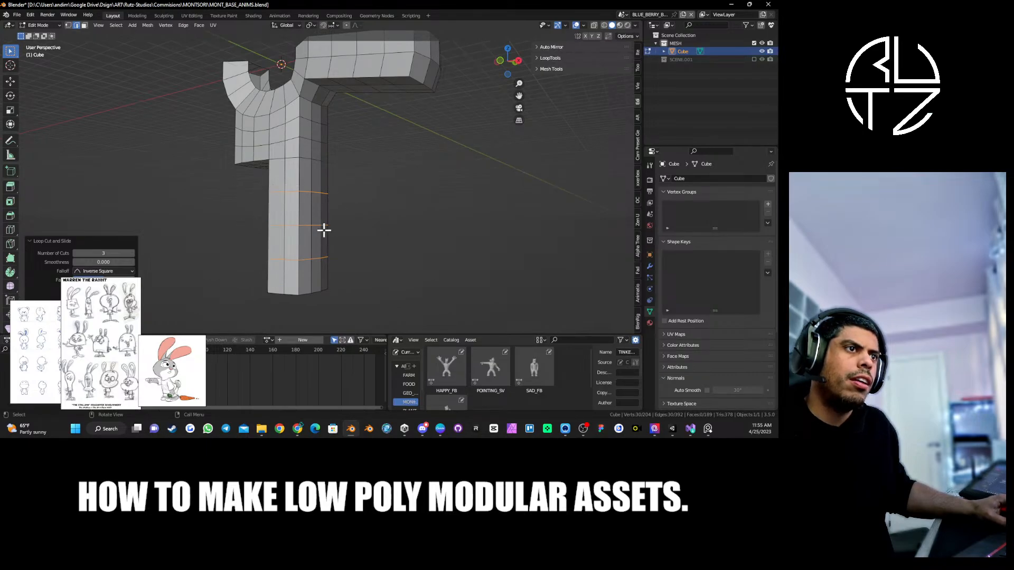
Add a single centered loop cut running along the curved collar of the torso.
{"action": "middle_click_drag", "start_coordinate": [410, 242], "coordinate": [309, 320]}
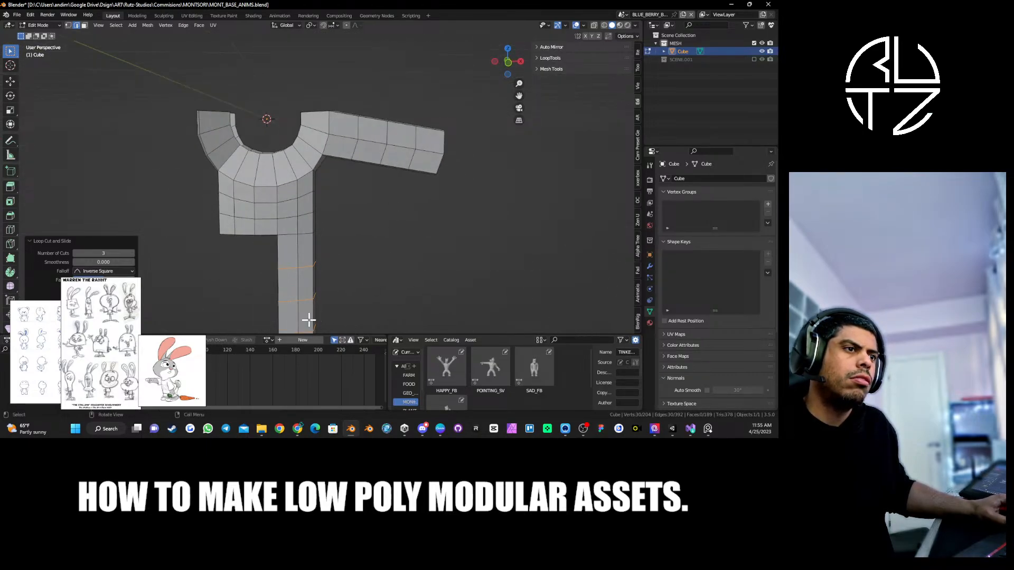
{"action": "middle_click_drag", "start_coordinate": [403, 159], "coordinate": [343, 176]}
{"action": "middle_click_drag", "start_coordinate": [383, 100], "coordinate": [359, 182]}
{"action": "key", "text": "ctrl+r"}
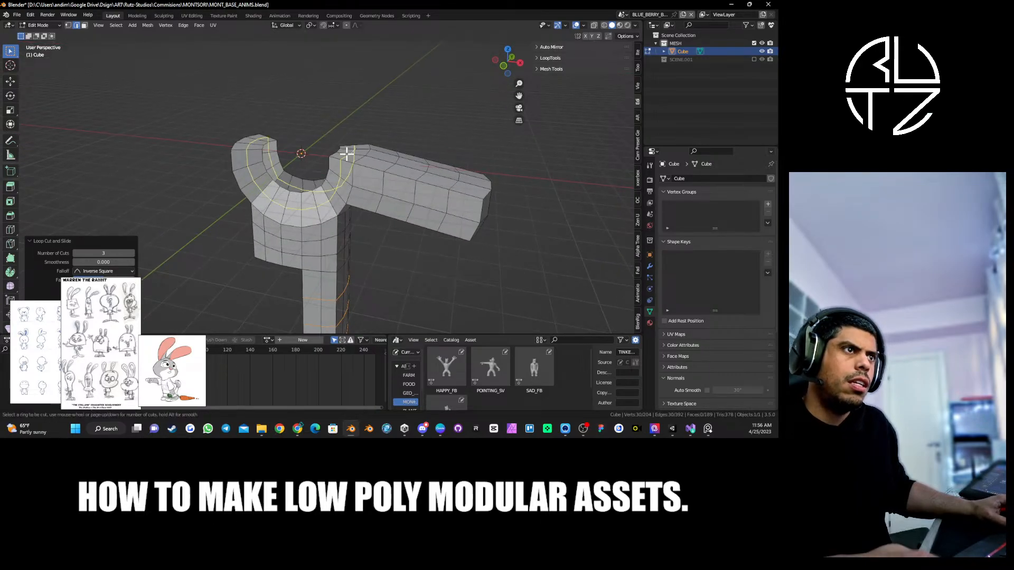
{"action": "scroll", "coordinate": [346, 154], "scroll_direction": "up", "scroll_amount": 1}
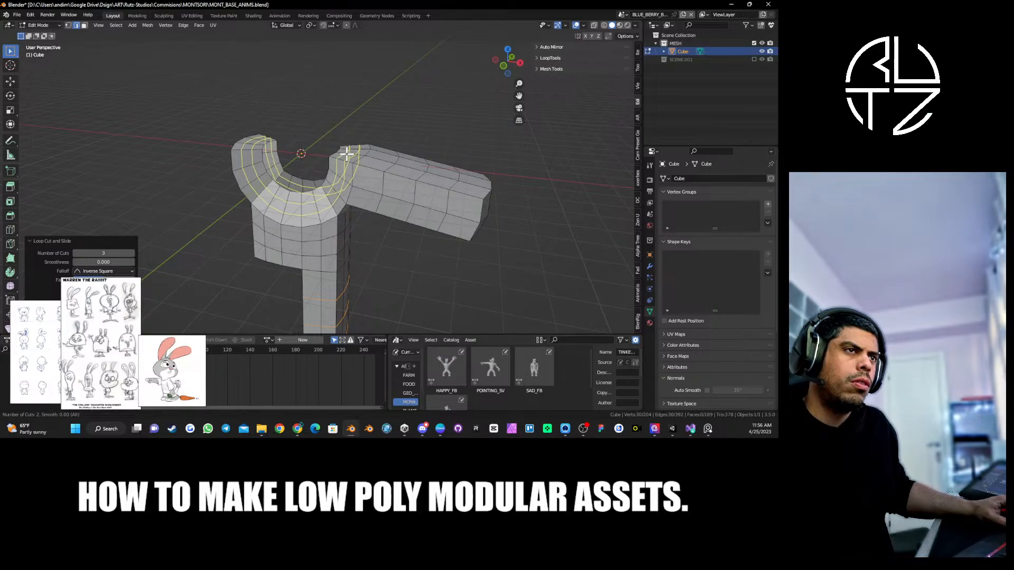
{"action": "scroll", "coordinate": [347, 154], "scroll_direction": "down", "scroll_amount": 1}
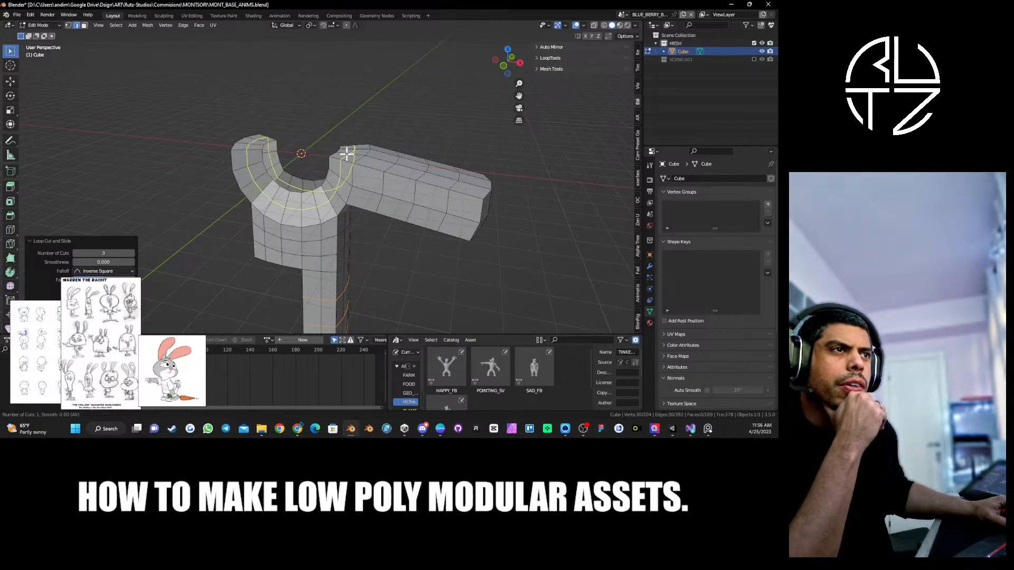
{"action": "left_click", "coordinate": [347, 153]}
{"action": "right_click", "coordinate": [347, 153]}
Select the edge loops following the curved collar and smooth them with LoopTools Relax.
{"action": "middle_click_drag", "start_coordinate": [346, 153], "coordinate": [338, 193]}
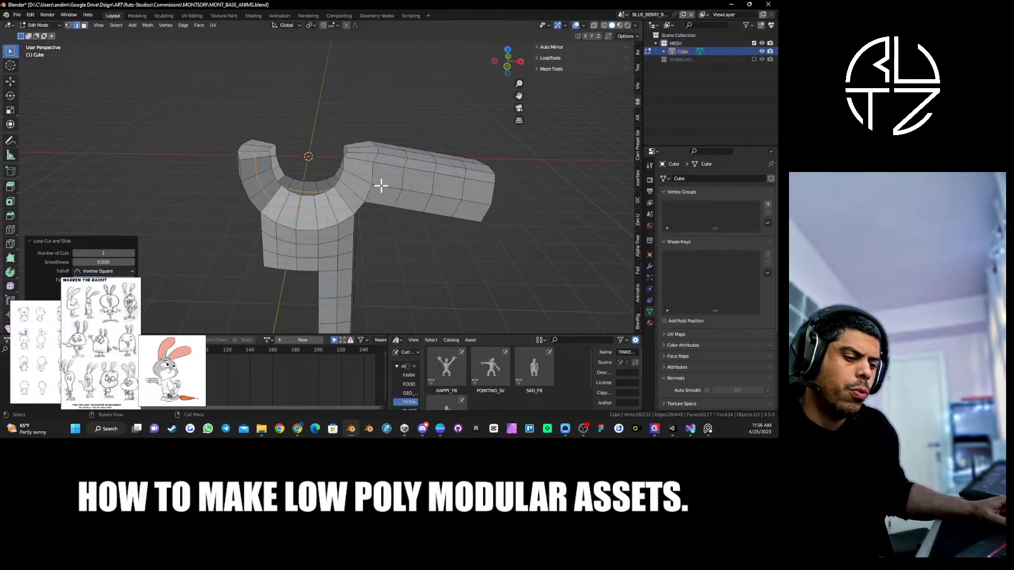
{"action": "left_click", "coordinate": [340, 177], "text": "alt+shift"}
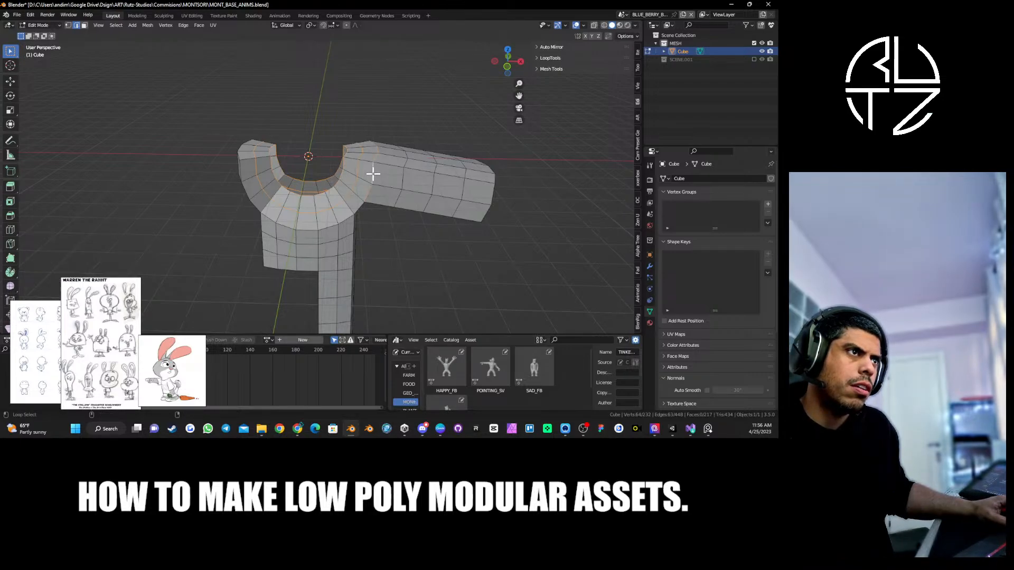
{"action": "middle_click_drag", "start_coordinate": [347, 217], "coordinate": [287, 184]}
{"action": "left_click", "coordinate": [300, 197], "text": "alt+shift"}
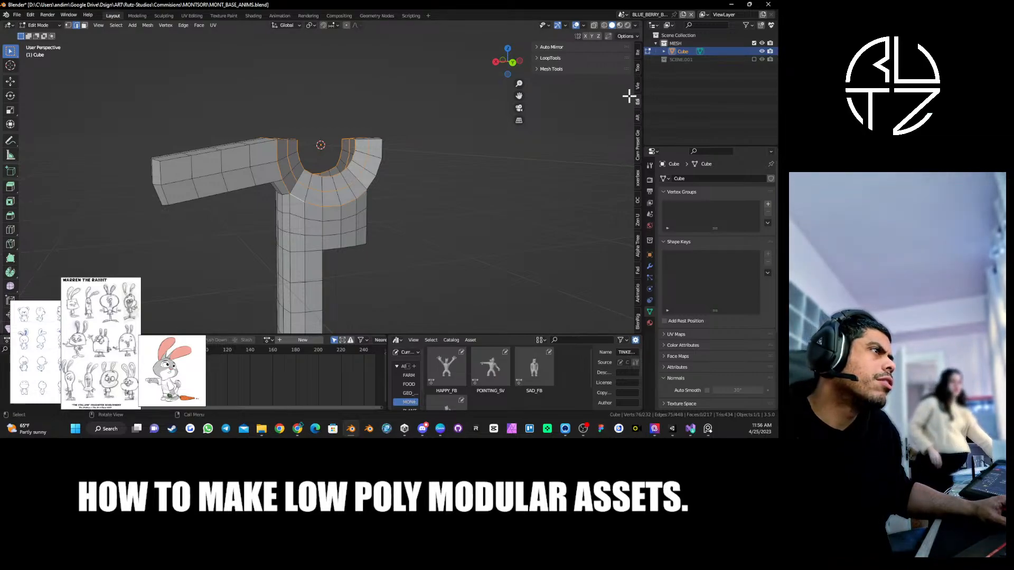
{"action": "left_click", "coordinate": [549, 57]}
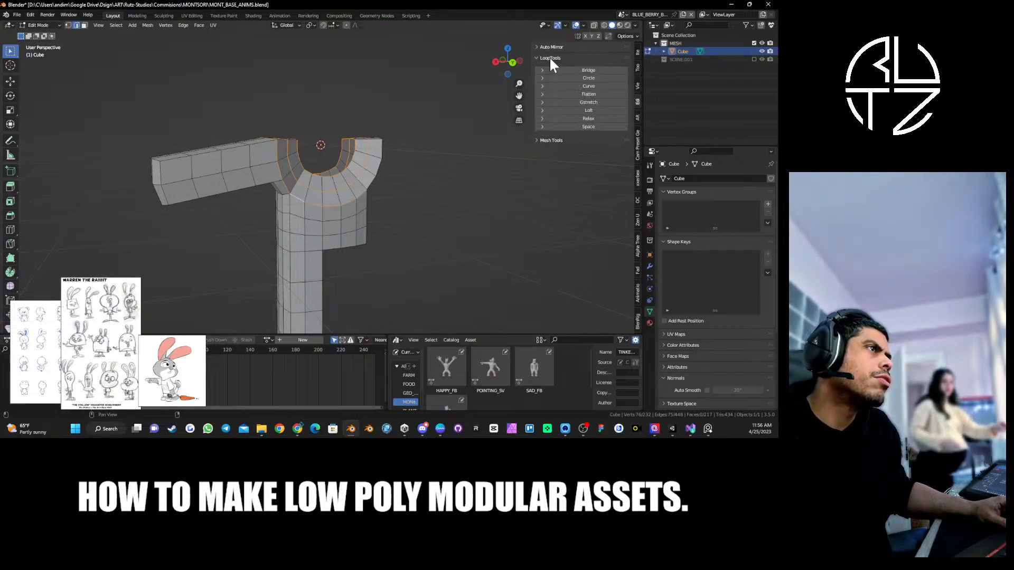
{"action": "left_click", "coordinate": [588, 117]}
{"action": "middle_click_drag", "start_coordinate": [475, 170], "coordinate": [569, 120]}
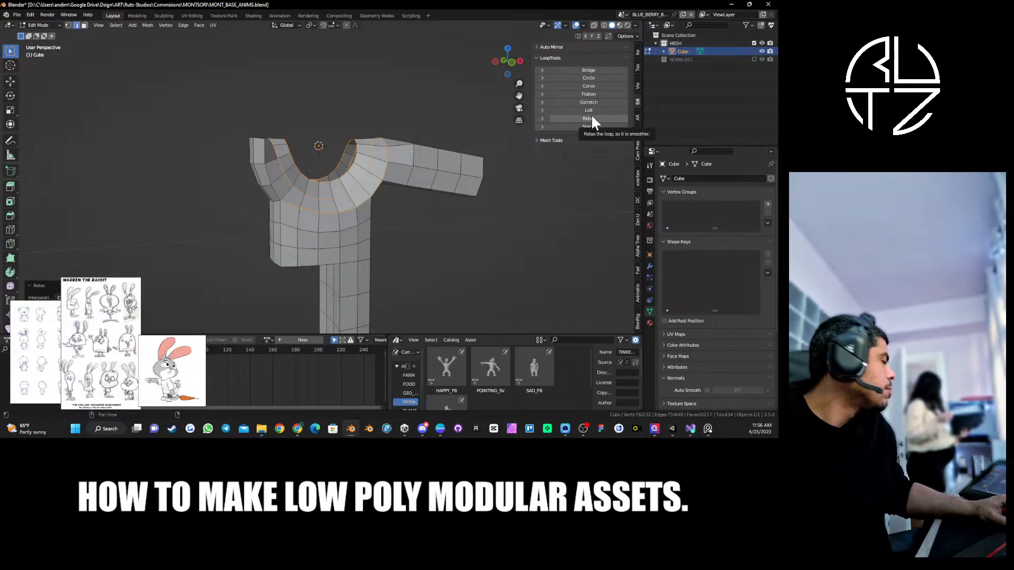
Complete the edge loop selection along the collar and relax the loops again.
{"action": "middle_click_drag", "start_coordinate": [382, 177], "coordinate": [370, 181]}
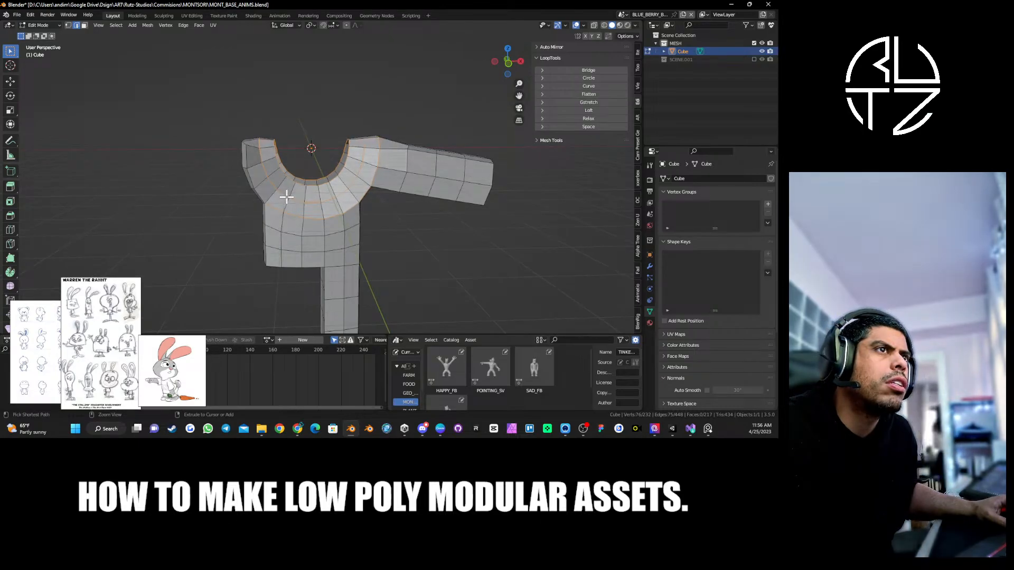
{"action": "middle_click_drag", "start_coordinate": [291, 196], "coordinate": [333, 181]}
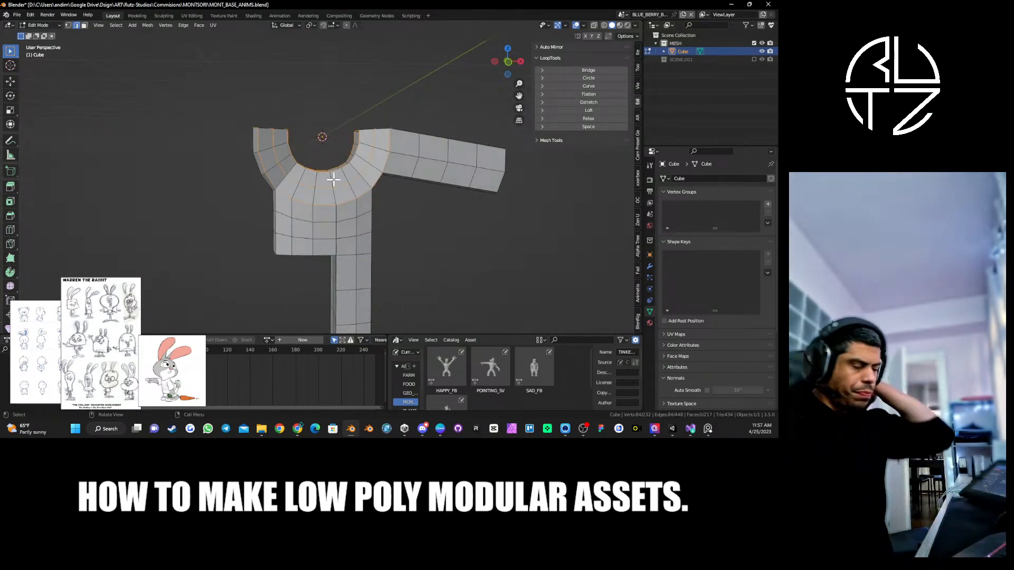
{"action": "middle_click_drag", "start_coordinate": [333, 180], "coordinate": [377, 182]}
{"action": "left_click", "coordinate": [596, 118]}
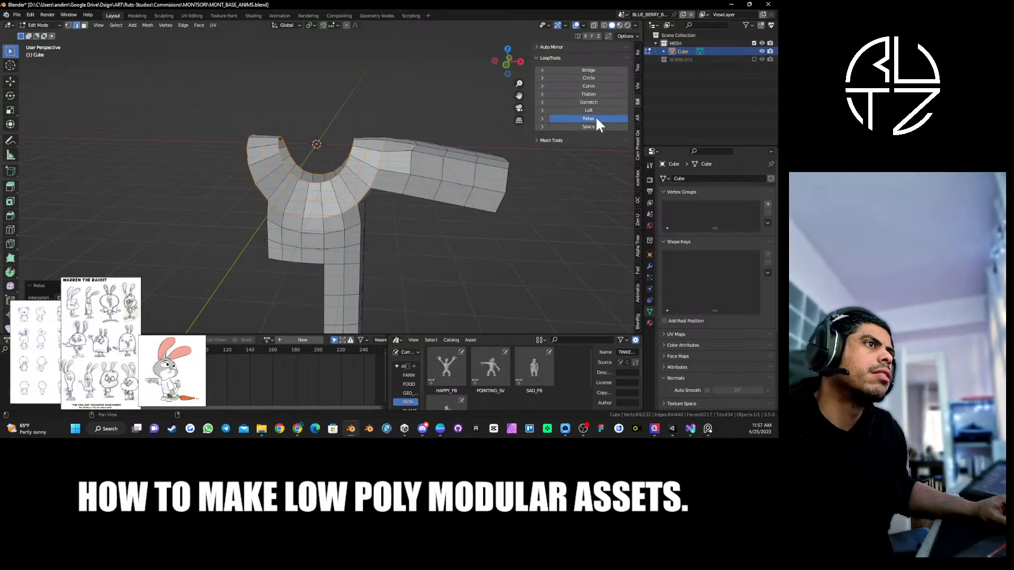
Select the three edge loops across the arm and relax them three times.
{"action": "middle_click_drag", "start_coordinate": [370, 169], "coordinate": [398, 158]}
{"action": "left_click", "coordinate": [405, 165], "text": "alt"}
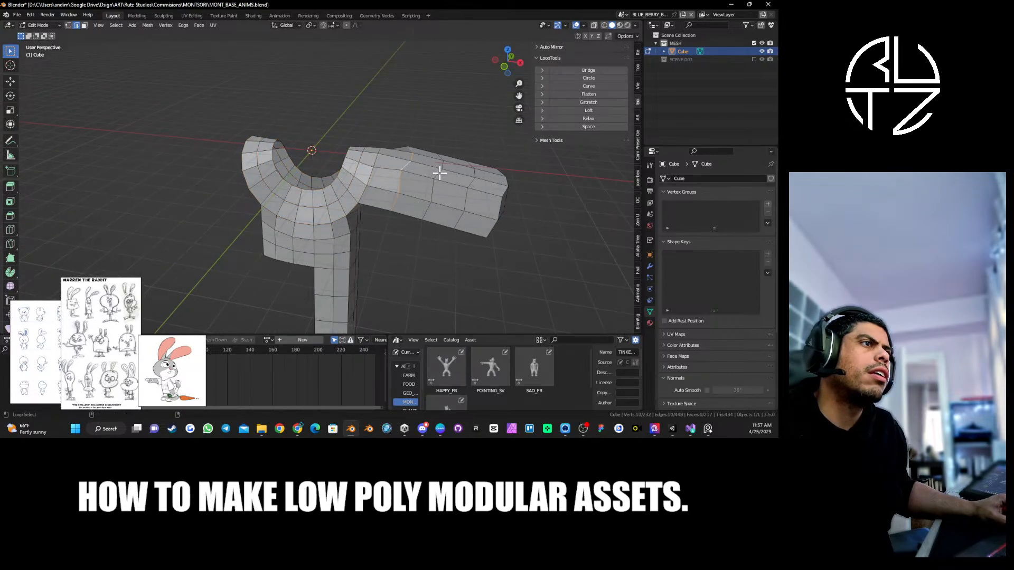
{"action": "left_click", "coordinate": [582, 119]}
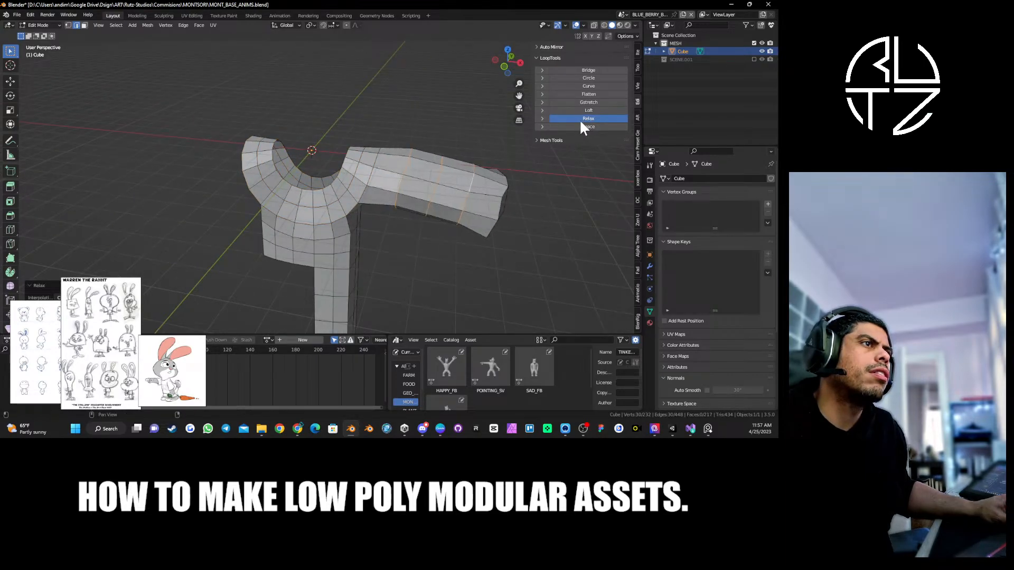
{"action": "left_click", "coordinate": [579, 120]}
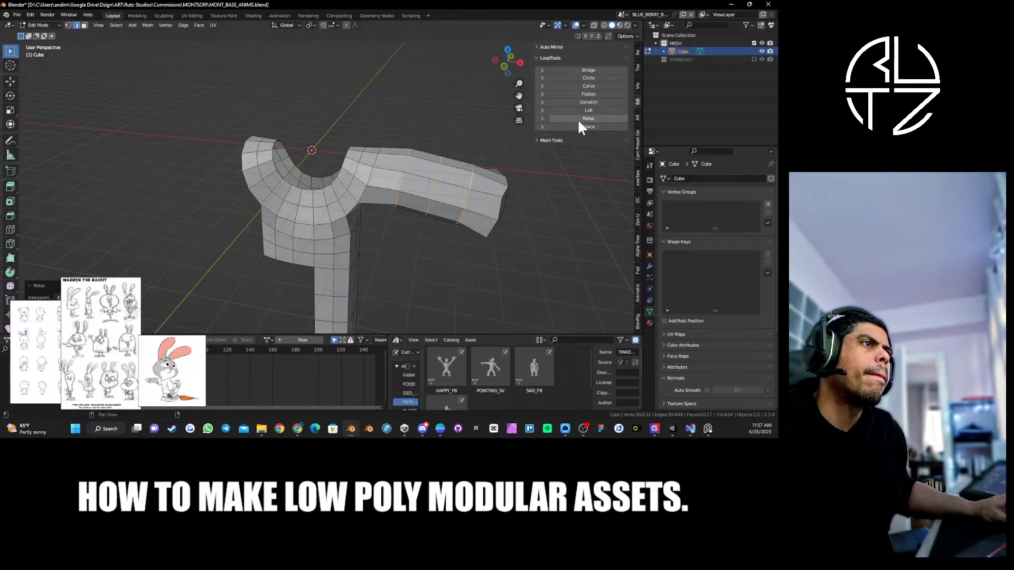
{"action": "left_click", "coordinate": [579, 120]}
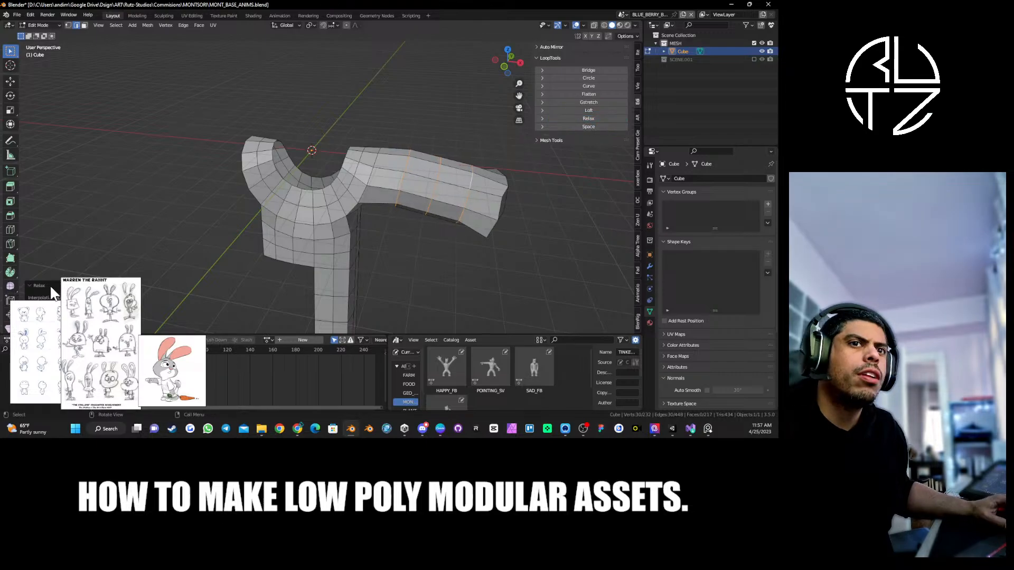
Move the reference images down off the Relax settings and set the Relax iterations to 5.
{"action": "left_click_drag", "start_coordinate": [115, 285], "coordinate": [120, 343]}
{"action": "left_click_drag", "start_coordinate": [37, 311], "coordinate": [45, 360]}
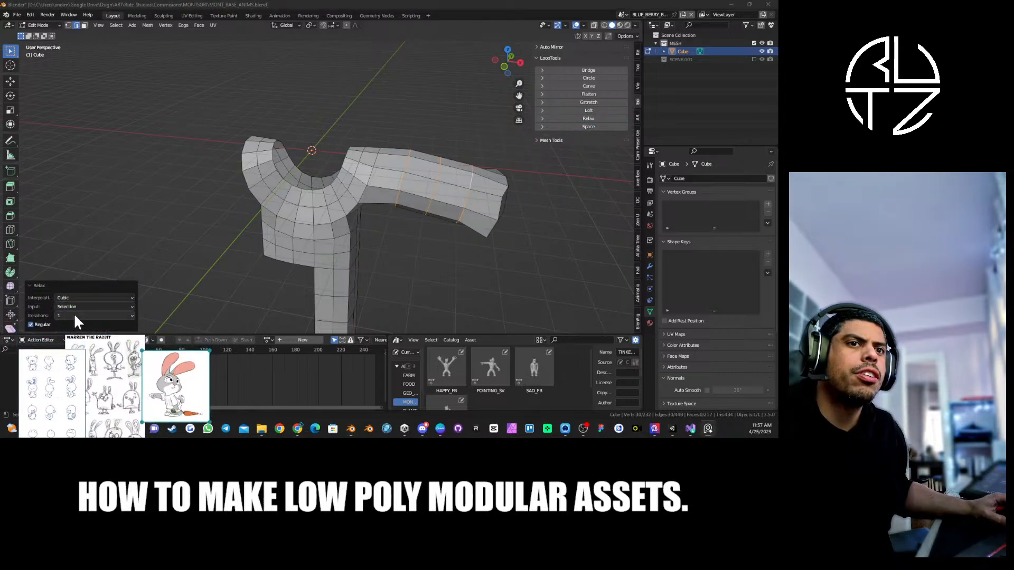
{"action": "left_click", "coordinate": [88, 316]}
{"action": "left_click", "coordinate": [88, 315]}
{"action": "left_click", "coordinate": [60, 344]}
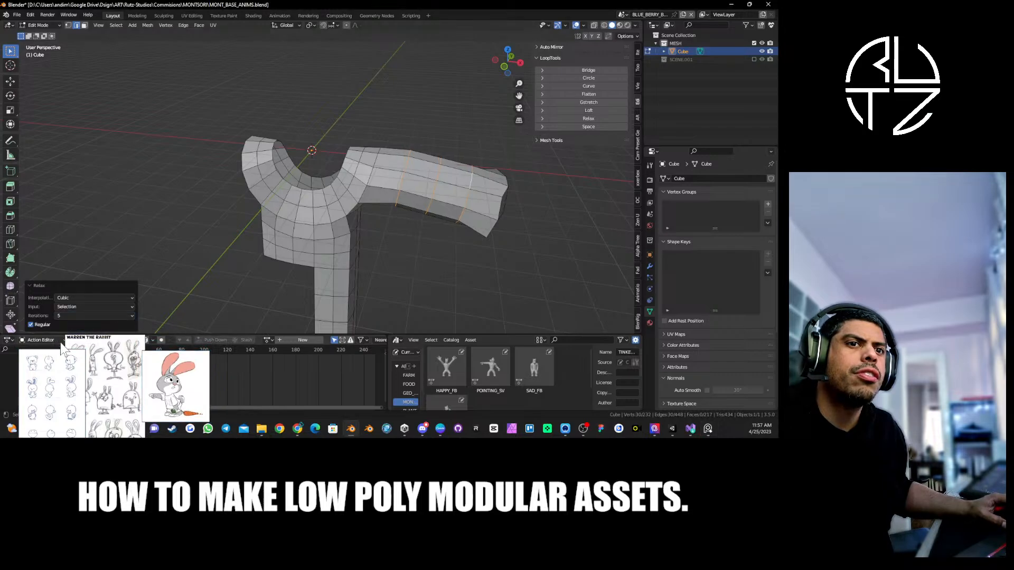
Relax the three arm loops repeatedly, about ten times, to round and slim the middle of the arm.
{"action": "left_click", "coordinate": [579, 118]}
{"action": "left_click", "coordinate": [579, 119]}
{"action": "left_click", "coordinate": [579, 118]}
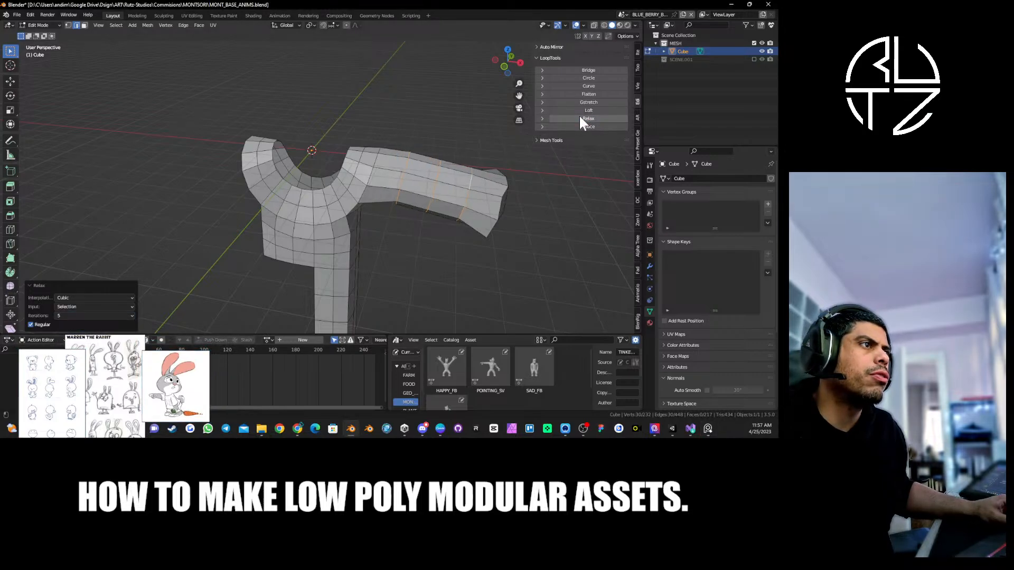
{"action": "left_click", "coordinate": [580, 119]}
{"action": "left_click", "coordinate": [579, 118]}
{"action": "left_click", "coordinate": [580, 119]}
{"action": "left_click", "coordinate": [580, 119]}
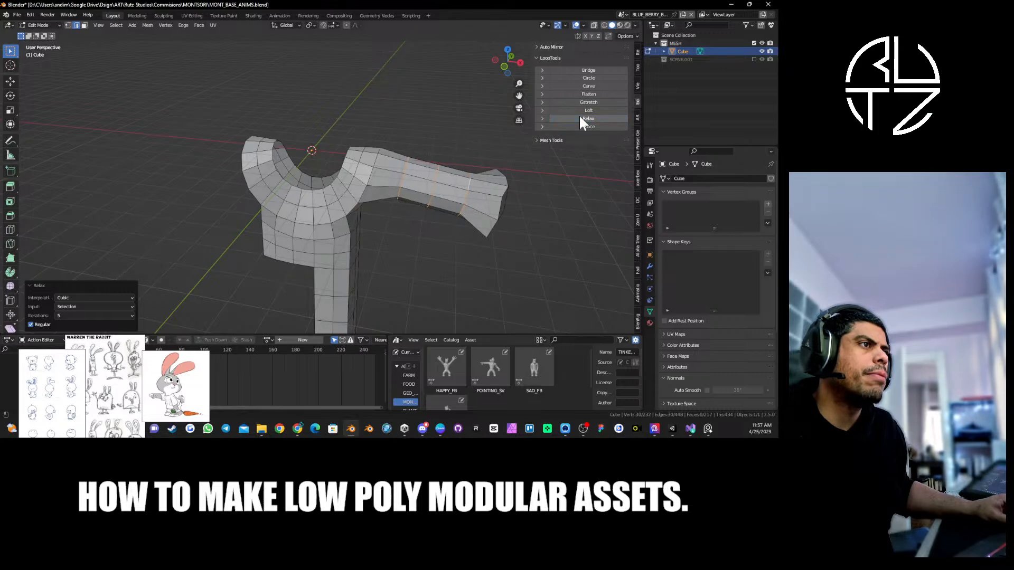
{"action": "left_click", "coordinate": [580, 119]}
{"action": "left_click", "coordinate": [580, 119]}
{"action": "left_click", "coordinate": [580, 119]}
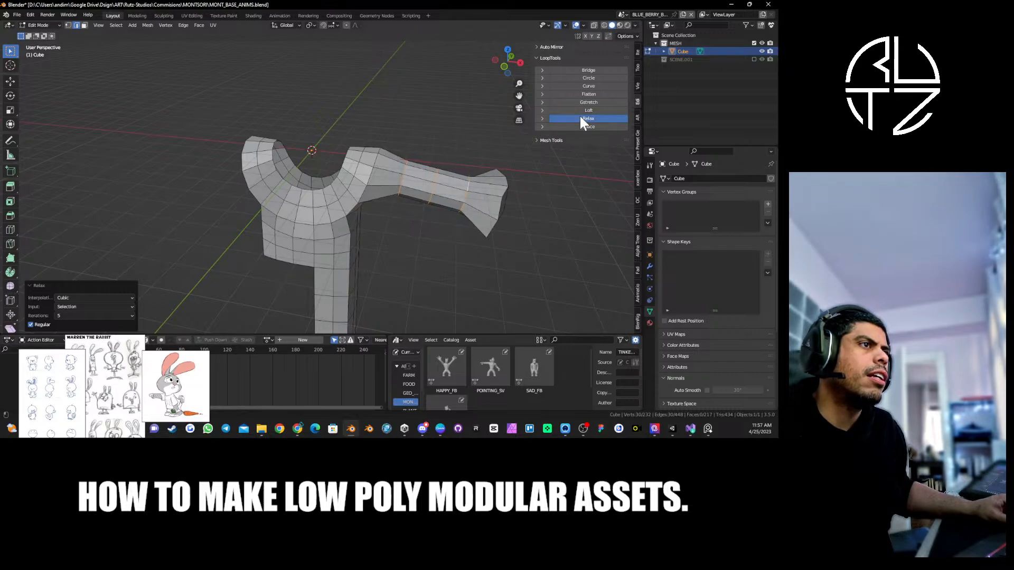
Set the Relax iterations back to 1, select the edge loop around the armpit and shoulder, and relax it.
{"action": "left_click", "coordinate": [74, 316]}
{"action": "left_click", "coordinate": [68, 323]}
{"action": "middle_click_drag", "start_coordinate": [452, 205], "coordinate": [285, 153]}
{"action": "left_click", "coordinate": [281, 155], "text": "alt"}
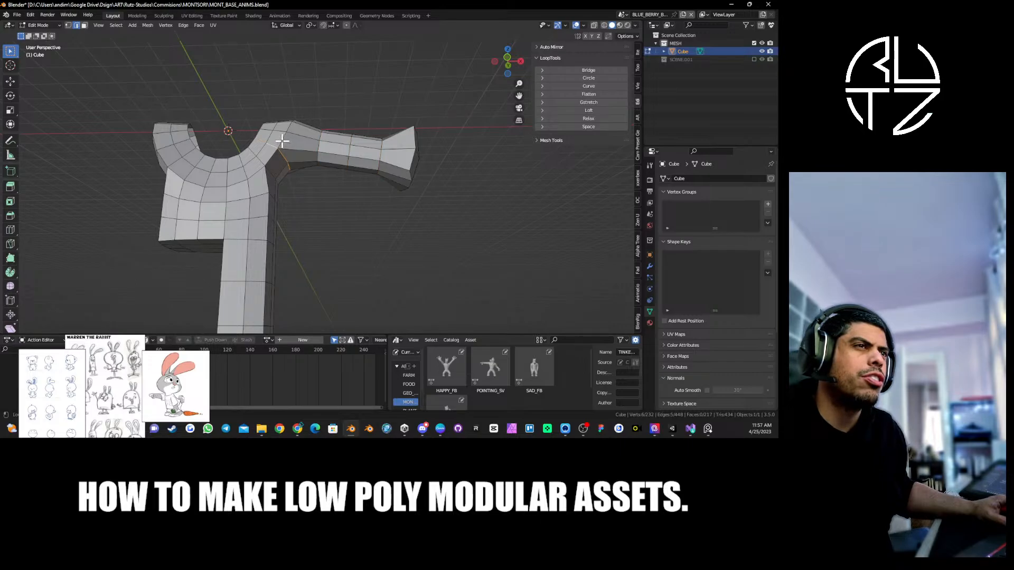
{"action": "left_click", "coordinate": [283, 141], "text": "alt"}
{"action": "middle_click_drag", "start_coordinate": [378, 166], "coordinate": [300, 162]}
{"action": "left_click", "coordinate": [239, 176], "text": "alt+shift"}
{"action": "middle_click_drag", "start_coordinate": [410, 185], "coordinate": [350, 204]}
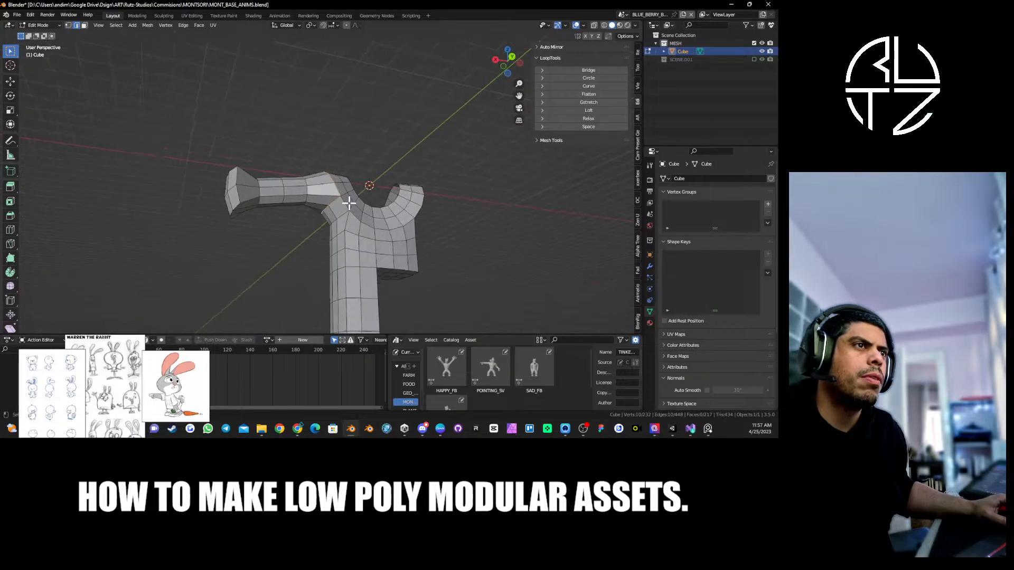
{"action": "left_click", "coordinate": [586, 119]}
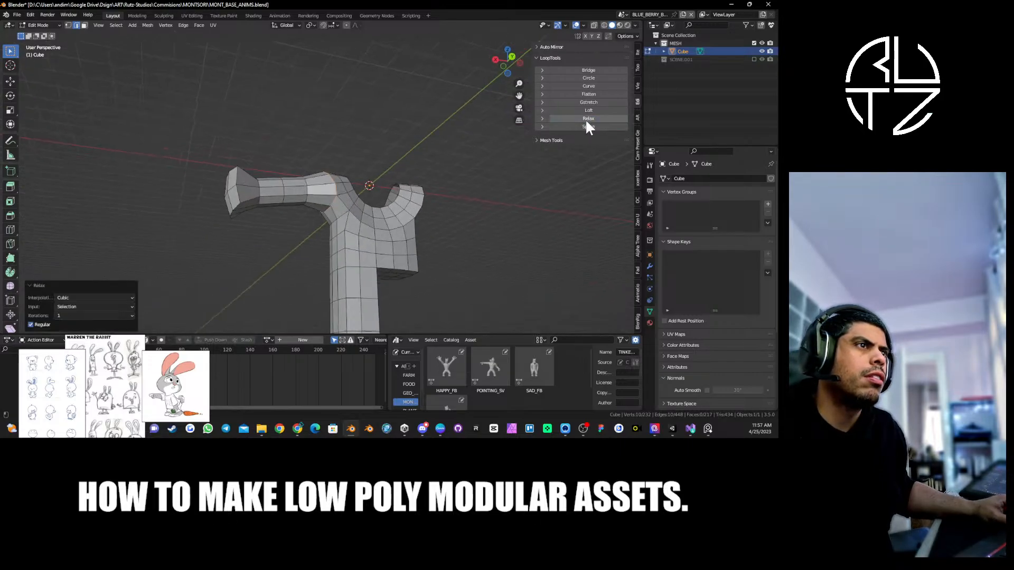
Pick the shortest path of edges near the shoulder and relax the selection.
{"action": "middle_click_drag", "start_coordinate": [255, 179], "coordinate": [287, 187]}
{"action": "left_click", "coordinate": [250, 167]}
{"action": "middle_click_drag", "start_coordinate": [238, 151], "coordinate": [351, 197]}
{"action": "left_click", "coordinate": [351, 204], "text": "ctrl"}
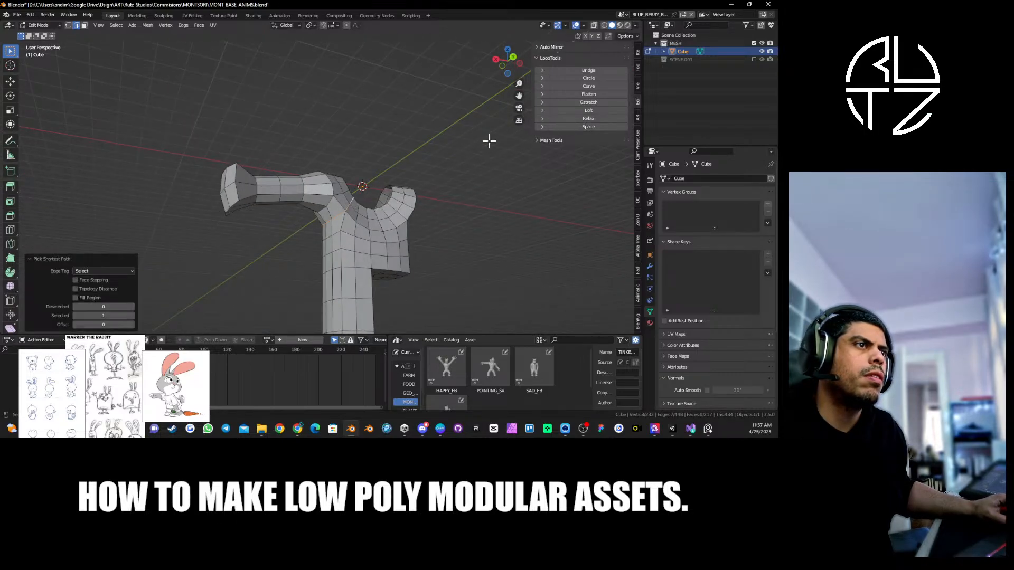
{"action": "left_click", "coordinate": [594, 119]}
{"action": "middle_click_drag", "start_coordinate": [281, 212], "coordinate": [356, 188]}
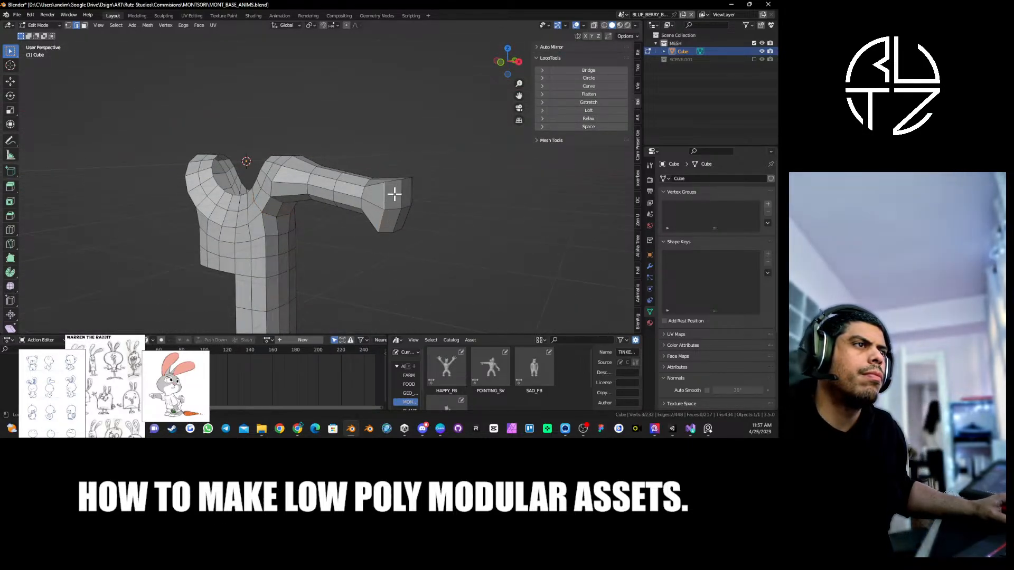
Select the edge loop at the end of the arm, relax it into a round shape and scale it to about 0.555.
{"action": "middle_click_drag", "start_coordinate": [423, 185], "coordinate": [274, 199]}
{"action": "left_click", "coordinate": [264, 222], "text": "alt+shift"}
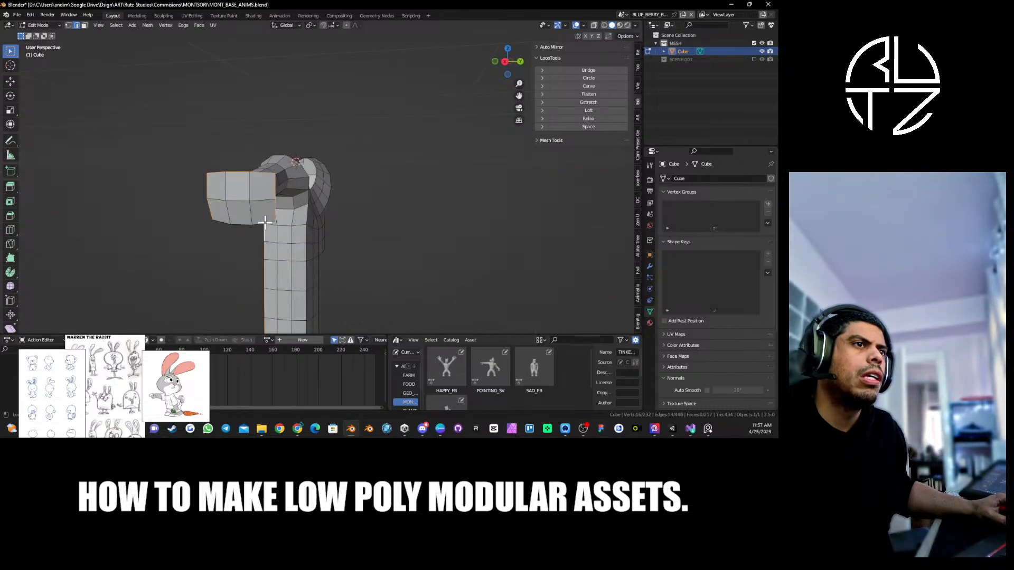
{"action": "left_click", "coordinate": [265, 222], "text": "alt"}
{"action": "left_click", "coordinate": [604, 119]}
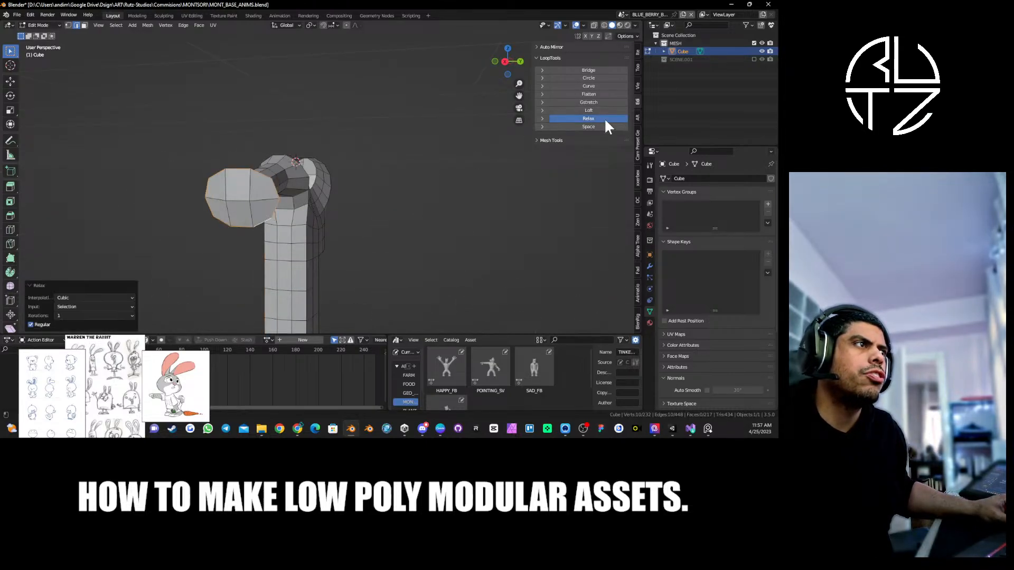
{"action": "middle_click_drag", "start_coordinate": [275, 206], "coordinate": [421, 195]}
{"action": "key", "text": "s"}
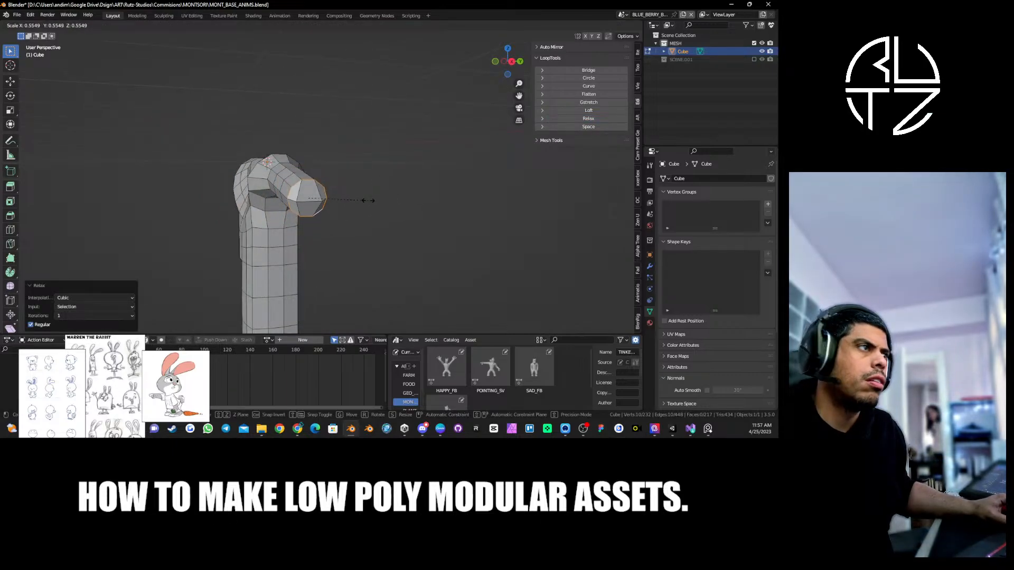
{"action": "left_click", "coordinate": [368, 200]}
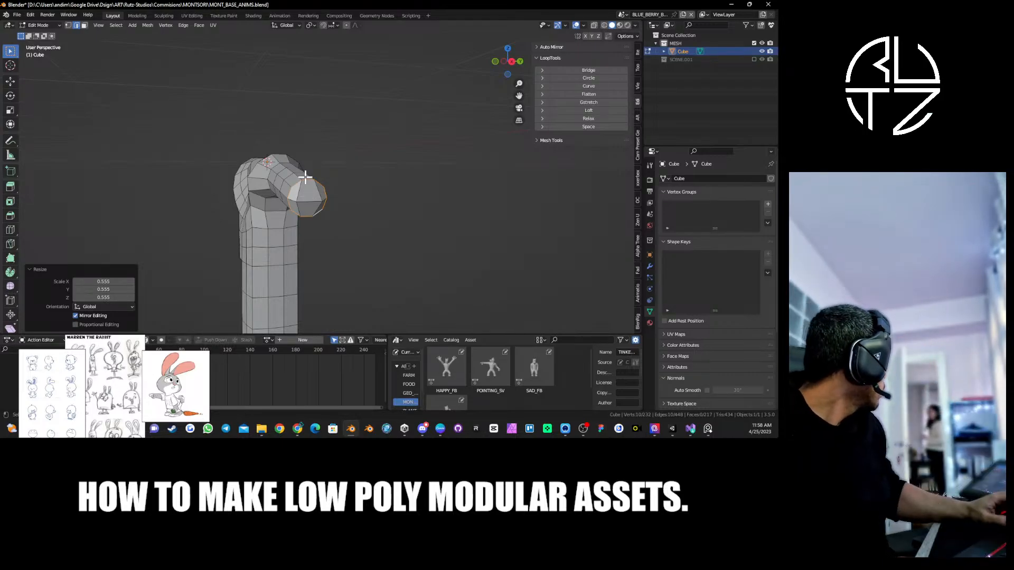
{"action": "middle_click_drag", "start_coordinate": [226, 215], "coordinate": [384, 152]}
{"action": "left_click", "coordinate": [585, 117]}
Select the edge loops along the leg from the hip to the foot end and relax them to round the leg.
{"action": "middle_click_drag", "start_coordinate": [328, 180], "coordinate": [301, 161]}
{"action": "left_click", "coordinate": [267, 135], "text": "alt"}
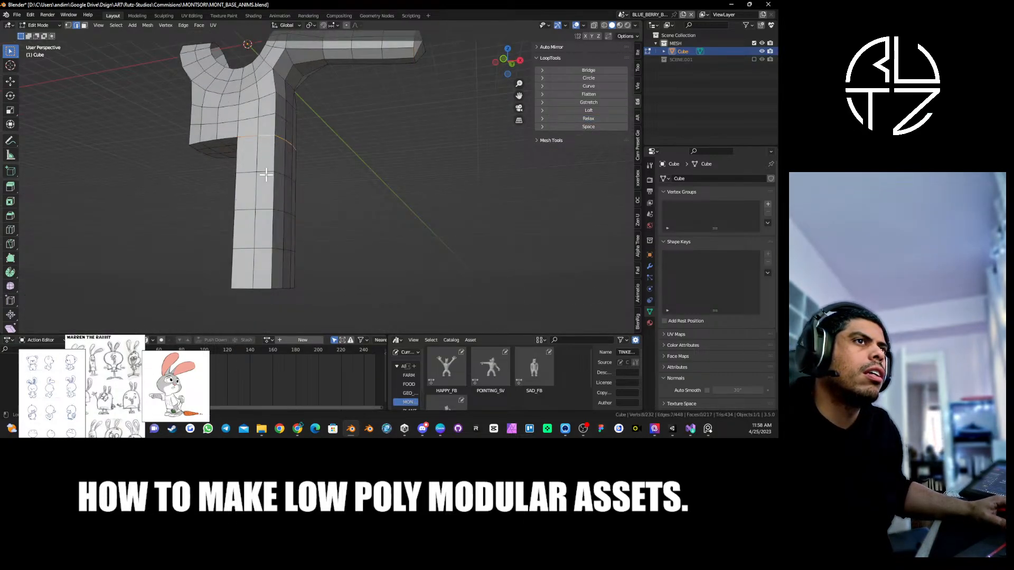
{"action": "left_click", "coordinate": [268, 175], "text": "alt+shift"}
{"action": "middle_click_drag", "start_coordinate": [259, 276], "coordinate": [320, 187]}
{"action": "left_click", "coordinate": [264, 259], "text": "alt+shift"}
{"action": "left_click", "coordinate": [248, 247], "text": "alt+shift"}
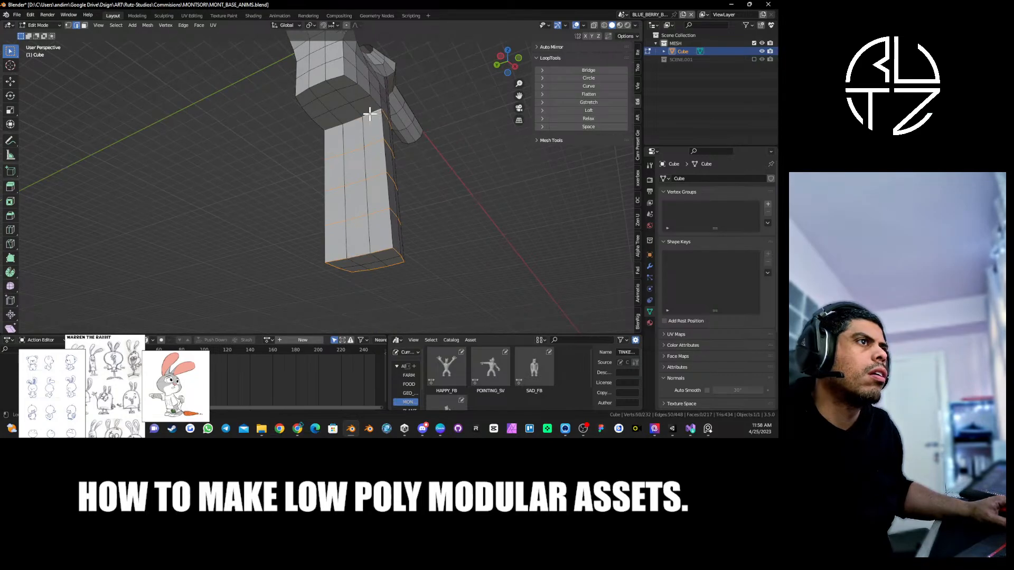
{"action": "middle_click_drag", "start_coordinate": [370, 113], "coordinate": [386, 95]}
{"action": "left_click", "coordinate": [582, 118]}
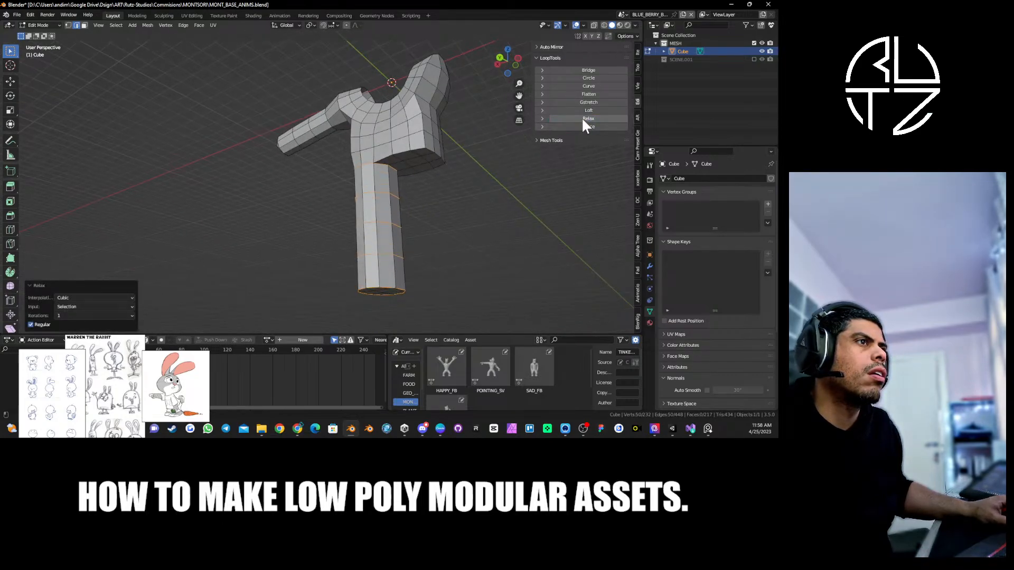
{"action": "middle_click_drag", "start_coordinate": [493, 215], "coordinate": [359, 226]}
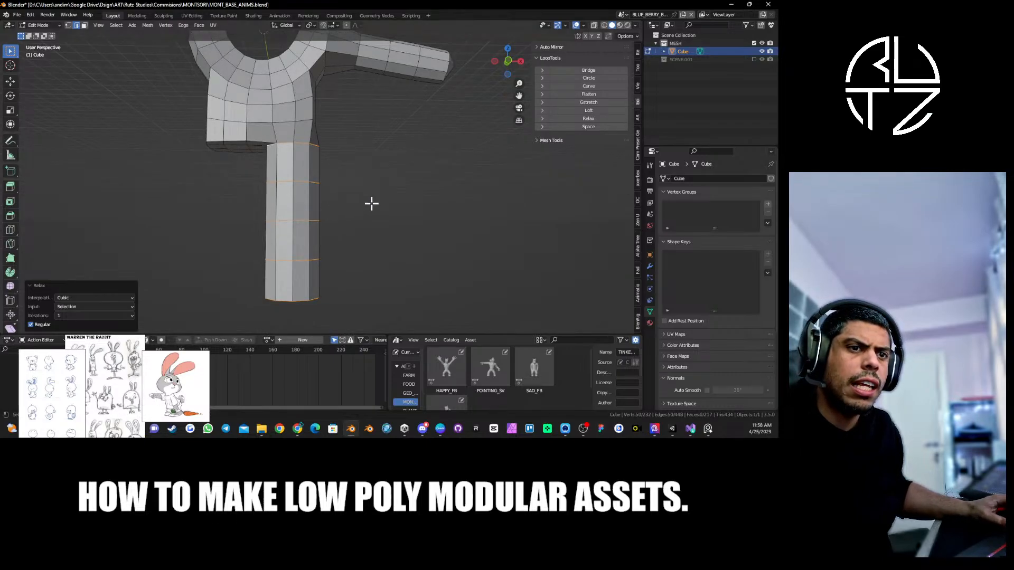
{"action": "key", "text": "s"}
{"action": "right_click", "coordinate": [345, 202]}
Set the pivot point to Individual Origins and scale the leg loops to about 0.57 to slim the leg.
{"action": "middle_click_drag", "start_coordinate": [339, 292], "coordinate": [340, 272]}
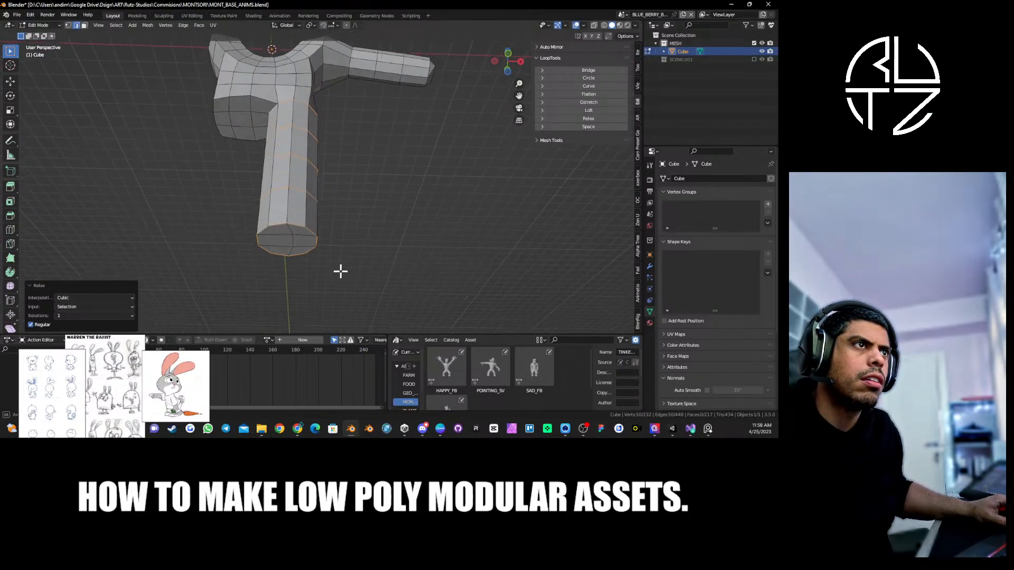
{"action": "left_click", "coordinate": [308, 28]}
{"action": "left_click", "coordinate": [318, 50]}
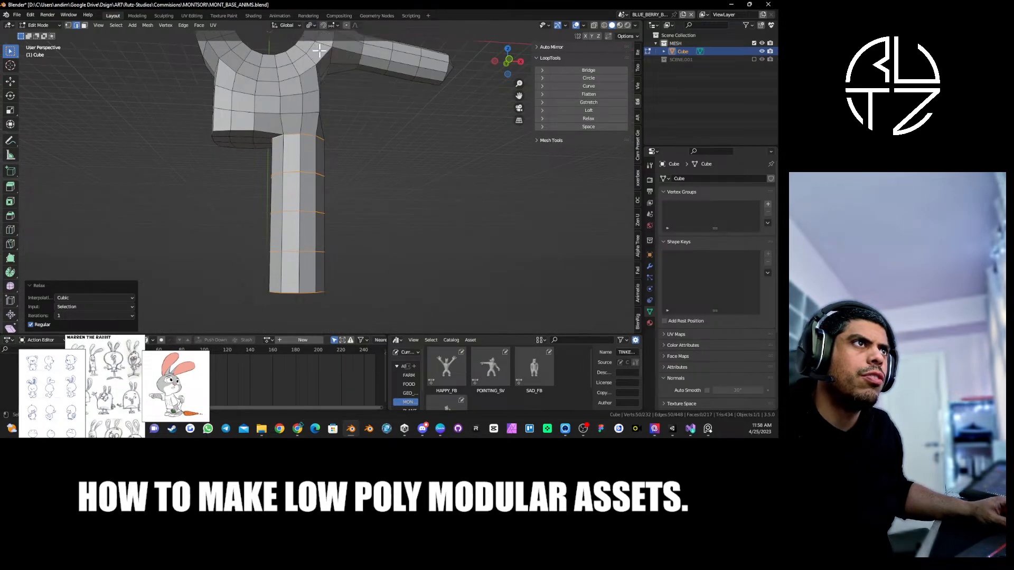
{"action": "key", "text": "s"}
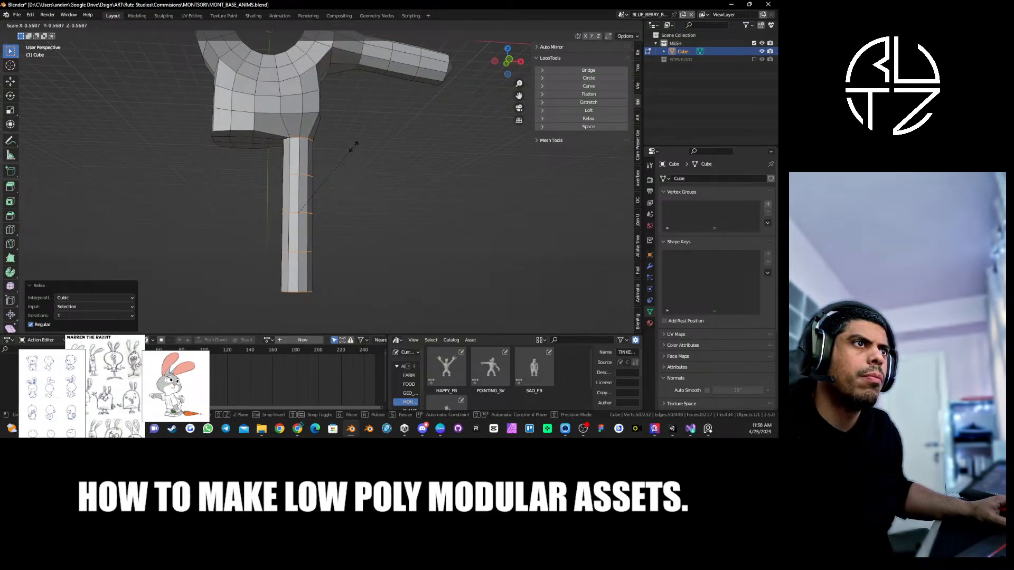
{"action": "left_click", "coordinate": [354, 146]}
Select the edge loop at the top of the leg and slide it up towards the hip with a factor of about -0.34.
{"action": "middle_click_drag", "start_coordinate": [354, 146], "coordinate": [378, 169]}
{"action": "left_click", "coordinate": [297, 168], "text": "alt"}
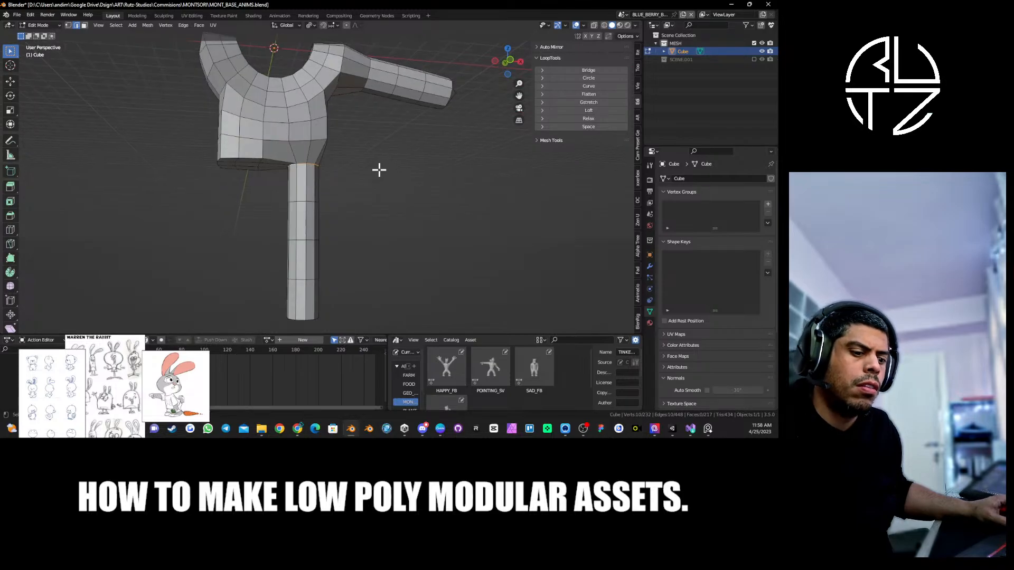
{"action": "key", "text": "s"}
{"action": "key", "text": "shift+z"}
{"action": "key", "text": "Escape"}
{"action": "key", "text": "g"}
{"action": "key", "text": "g"}
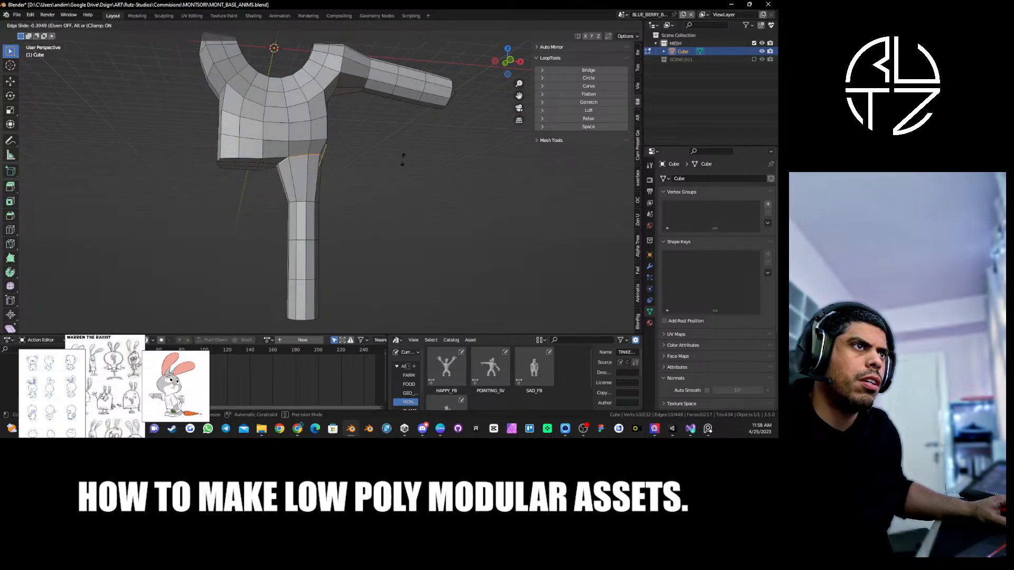
{"action": "left_click", "coordinate": [397, 161]}
Select the two edge loops around the lower torso and relax them.
{"action": "middle_click_drag", "start_coordinate": [397, 161], "coordinate": [349, 163]}
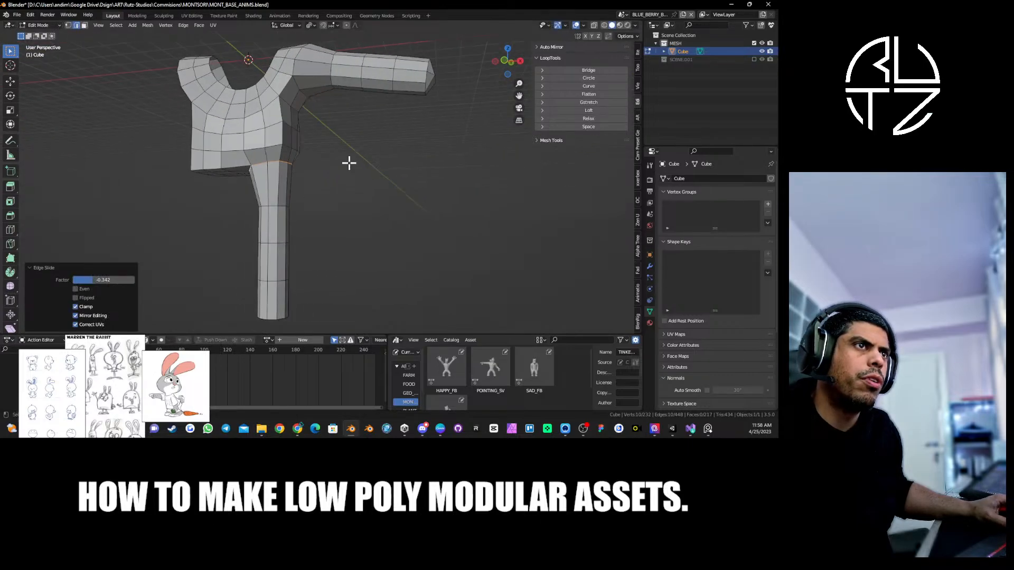
{"action": "left_click", "coordinate": [272, 146], "text": "alt"}
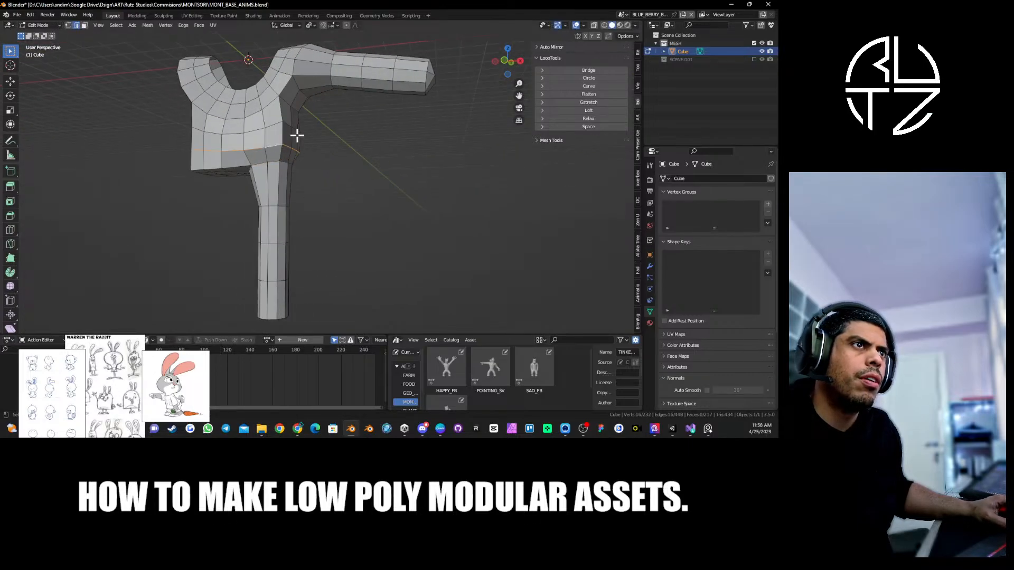
{"action": "left_click", "coordinate": [596, 119]}
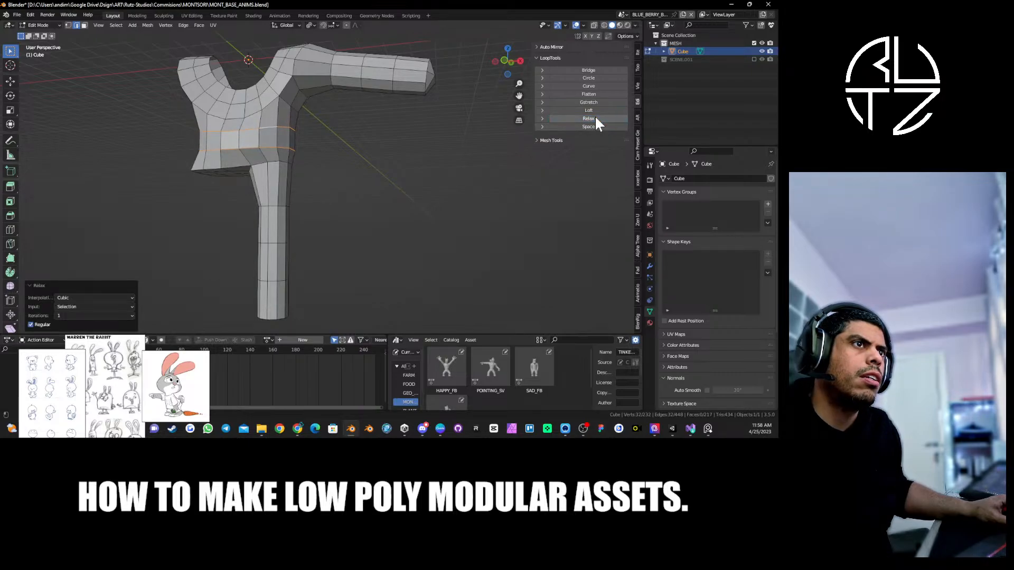
{"action": "middle_click_drag", "start_coordinate": [274, 143], "coordinate": [349, 150]}
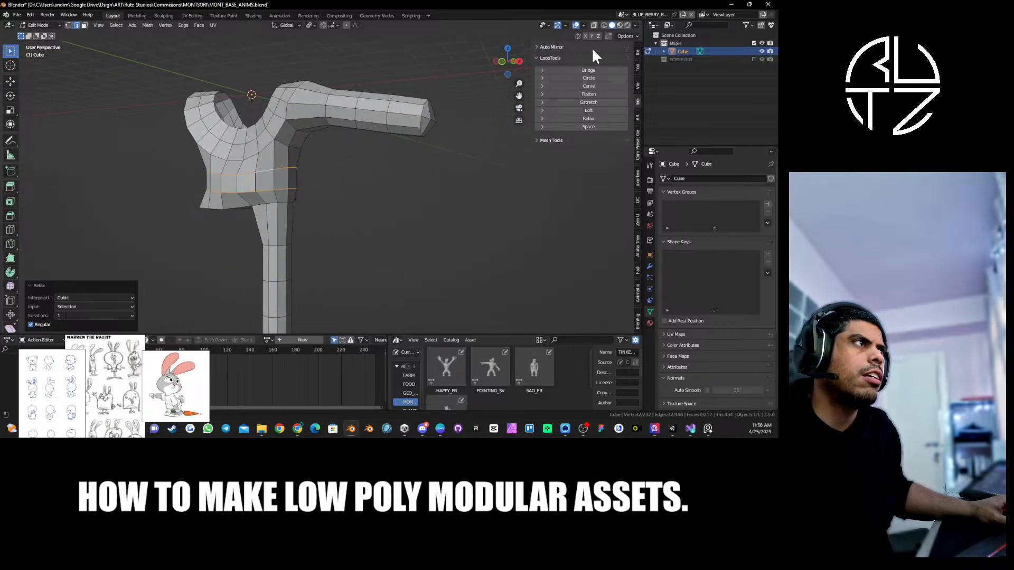
Auto Mirror the body across X with positive orientation, return to Object Mode and save the file.
{"action": "left_click", "coordinate": [593, 49]}
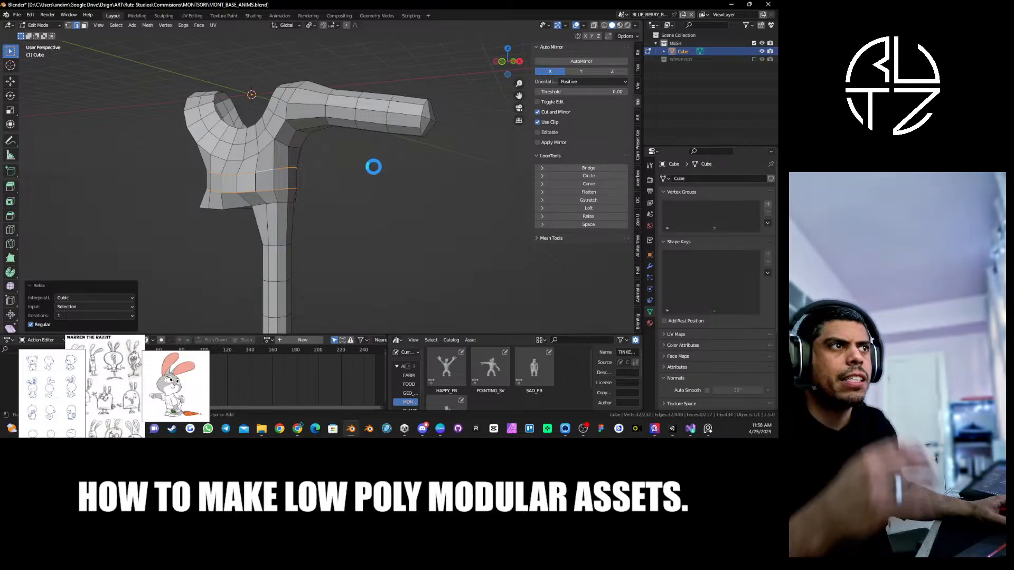
{"action": "key", "text": "Tab"}
{"action": "middle_click_drag", "start_coordinate": [475, 116], "coordinate": [369, 179]}
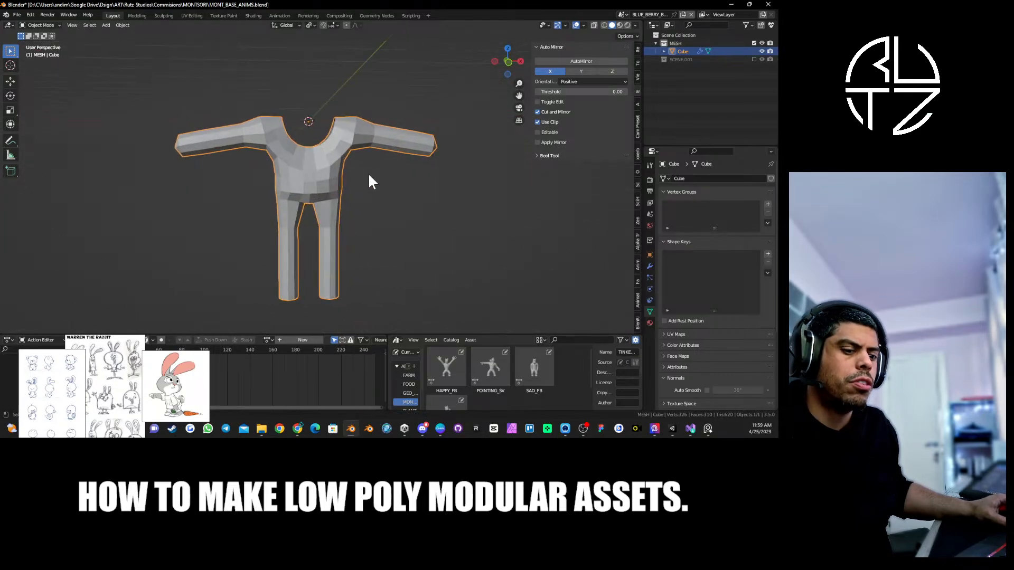
{"action": "key", "text": "ctrl+s"}
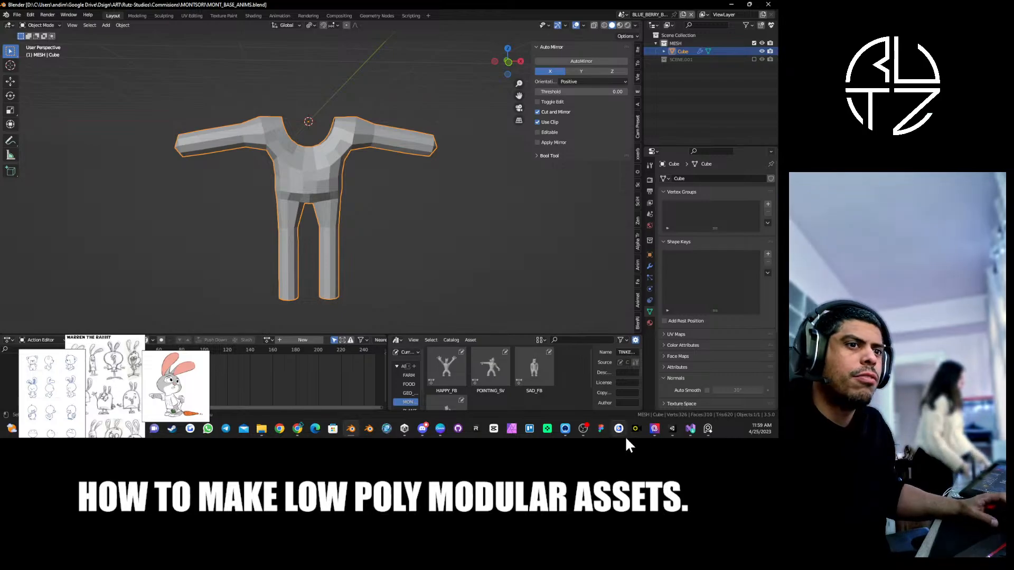
Enter Edit Mode on the mirrored body and select the edge loop where the leg meets the hip.
{"action": "left_click", "coordinate": [62, 365]}
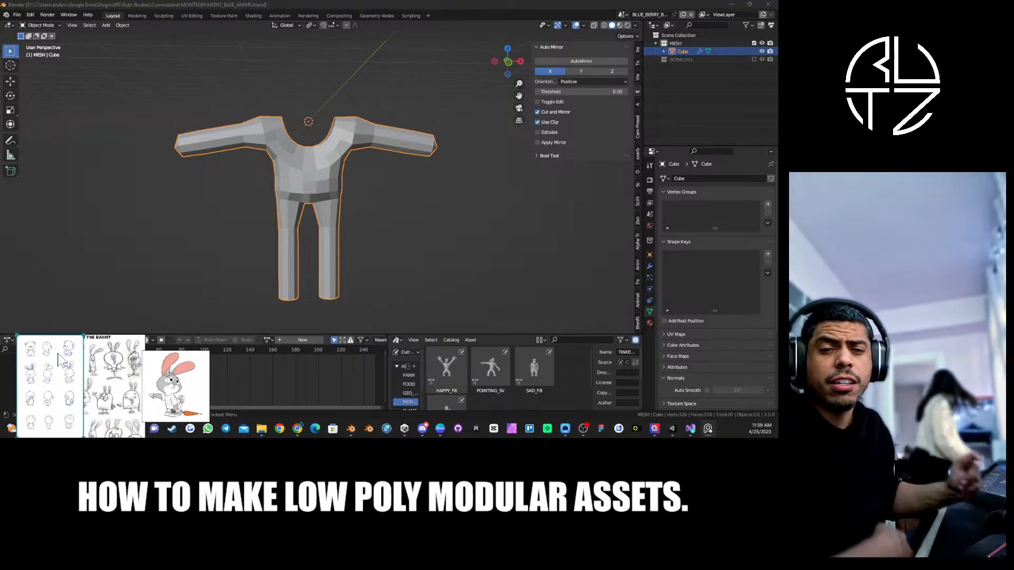
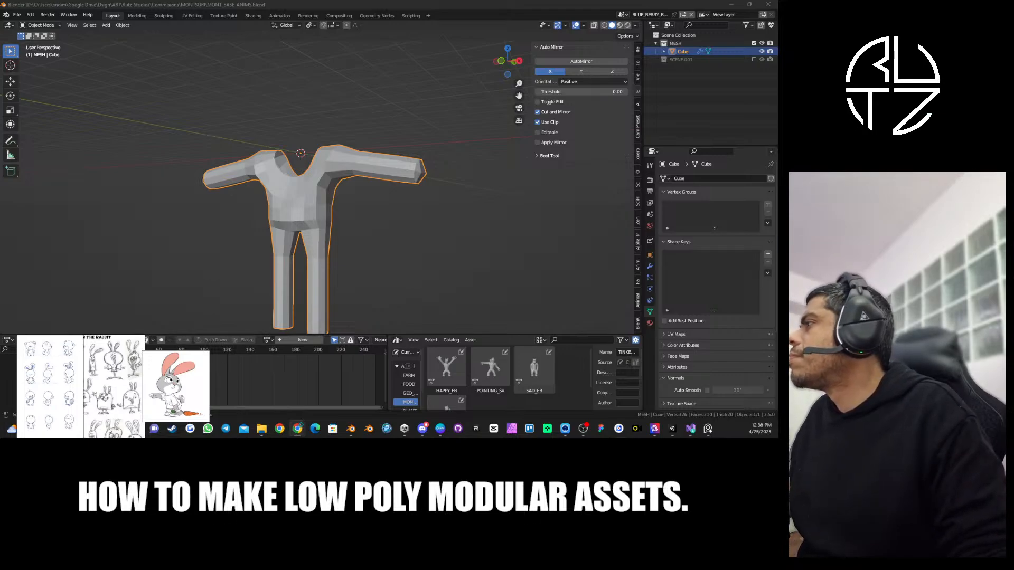
{"action": "middle_click_drag", "start_coordinate": [294, 224], "coordinate": [273, 161]}
{"action": "key", "text": "Tab"}
{"action": "scroll", "coordinate": [316, 221], "scroll_direction": "up", "scroll_amount": 4}
{"action": "scroll", "coordinate": [340, 218], "scroll_direction": "down", "scroll_amount": 2}
{"action": "scroll", "coordinate": [354, 184], "scroll_direction": "up", "scroll_amount": 4}
{"action": "scroll", "coordinate": [354, 185], "scroll_direction": "down", "scroll_amount": 2}
{"action": "left_click", "coordinate": [302, 177]}
{"action": "left_click", "coordinate": [319, 143], "text": "alt"}
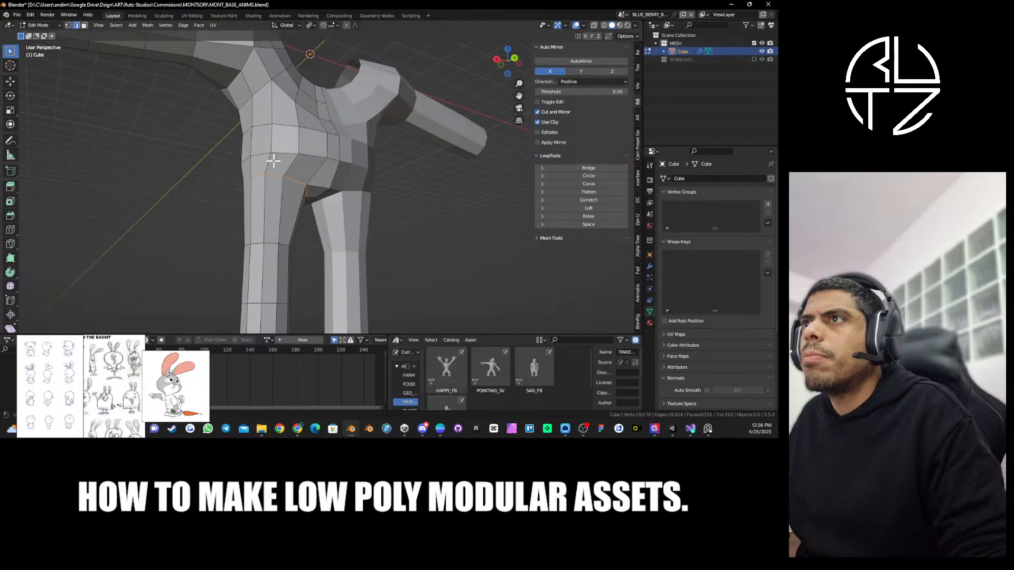
Enlarge the Warren the Rabbit reference sheet to examine the body shapes, and shrink it back down.
{"action": "left_click_drag", "start_coordinate": [113, 380], "coordinate": [109, 264]}
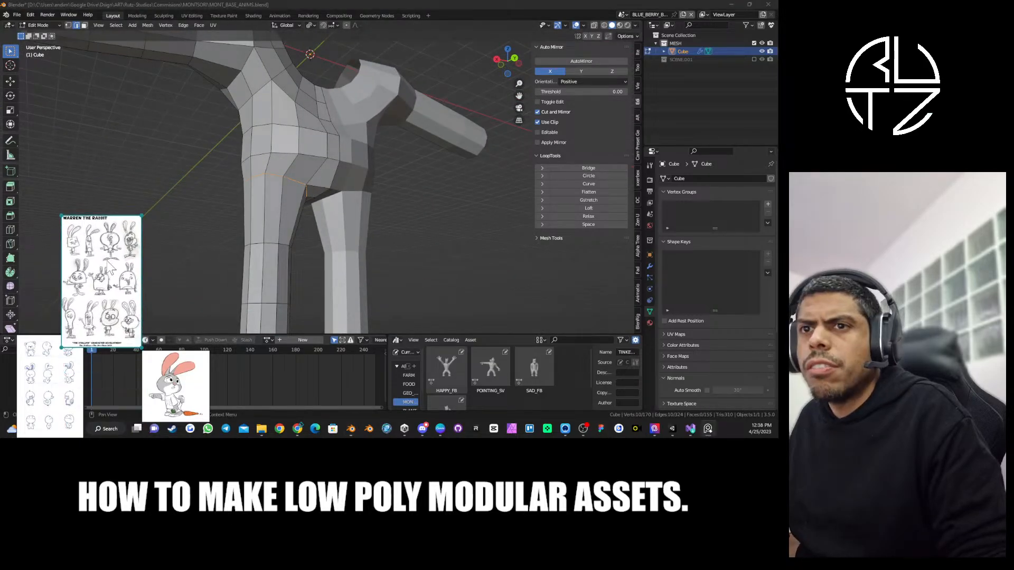
{"action": "left_click_drag", "start_coordinate": [140, 217], "coordinate": [236, 120]}
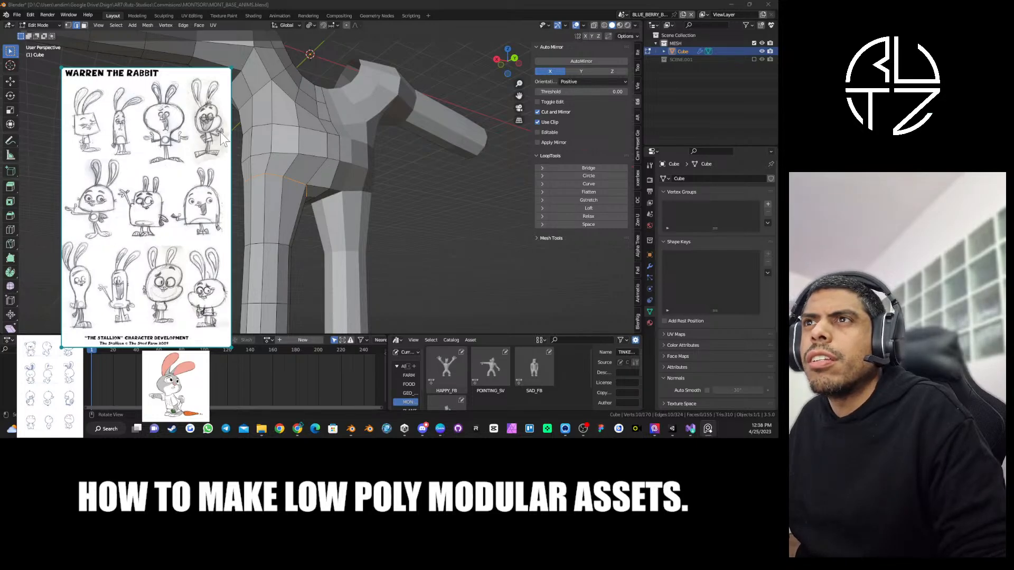
{"action": "left_click_drag", "start_coordinate": [231, 69], "coordinate": [128, 346]}
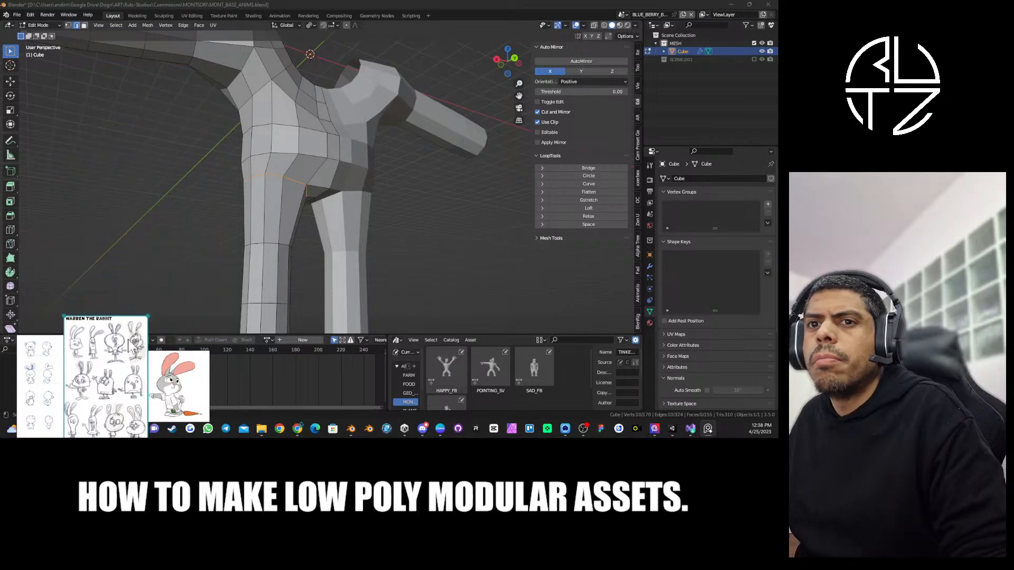
Enlarge the sheet of bear, bunny, duck and frog sketches to examine it, shrink it back, and bring the rabbit sheet in front.
{"action": "left_click_drag", "start_coordinate": [53, 383], "coordinate": [120, 237]}
{"action": "left_click_drag", "start_coordinate": [149, 190], "coordinate": [215, 88]}
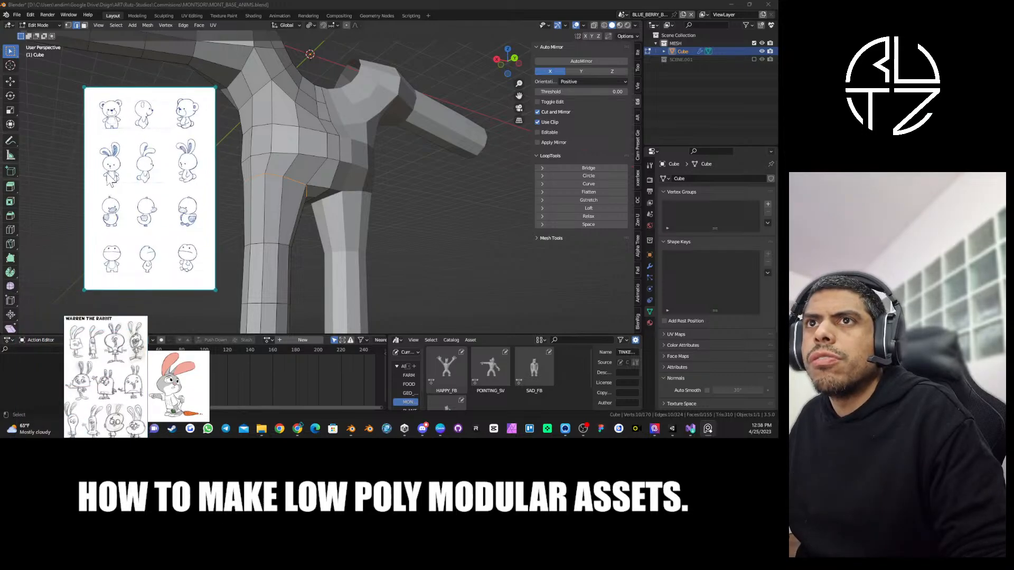
{"action": "left_click_drag", "start_coordinate": [165, 133], "coordinate": [115, 275]}
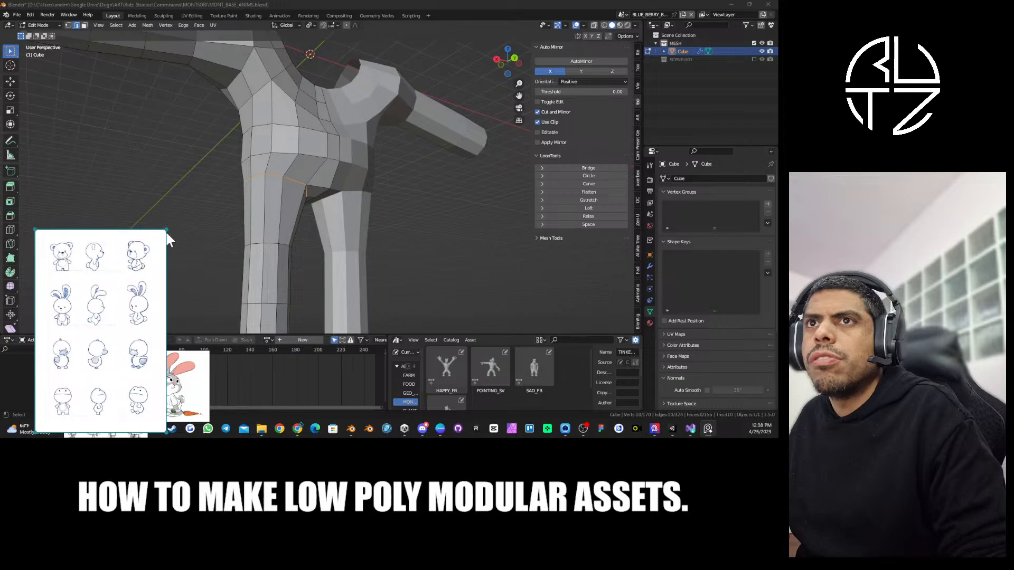
{"action": "left_click_drag", "start_coordinate": [167, 231], "coordinate": [110, 317]}
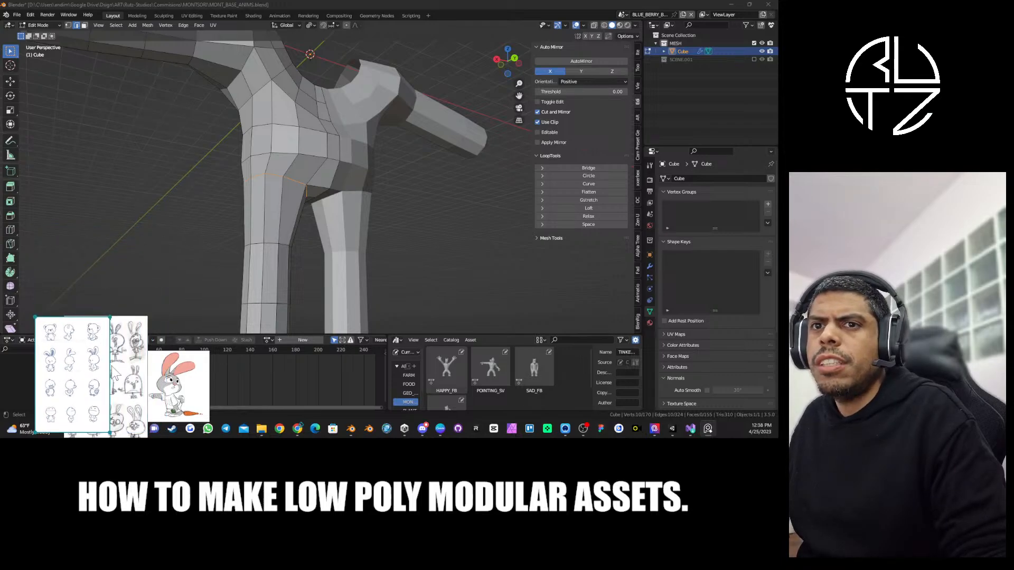
{"action": "left_click_drag", "start_coordinate": [128, 361], "coordinate": [118, 331]}
{"action": "mouse_move", "coordinate": [271, 211]}
{"action": "middle_mouse_down"}
{"action": "mouse_move", "coordinate": [326, 197]}
{"action": "mouse_move", "coordinate": [289, 202]}
{"action": "middle_mouse_up"}
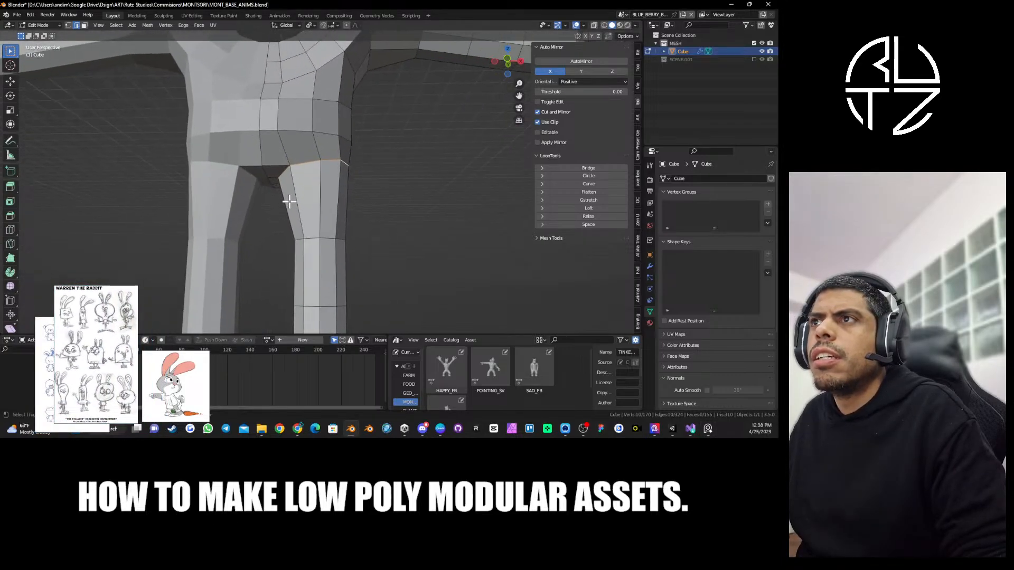
Scale down the leg's edge loop at the hip and the loop below it to narrow the thigh.
{"action": "scroll", "coordinate": [283, 210], "scroll_direction": "down", "scroll_amount": 3}
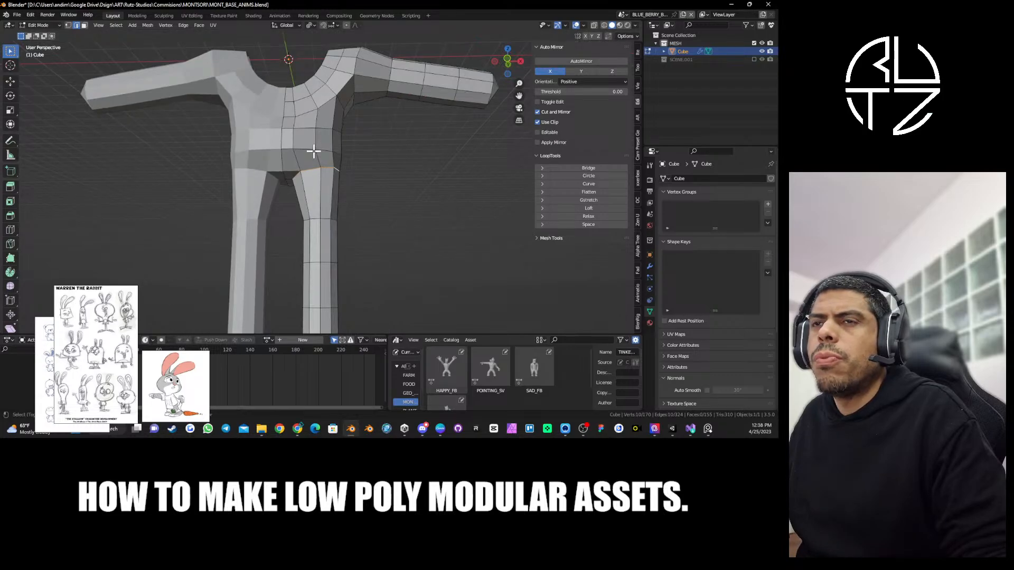
{"action": "scroll", "coordinate": [313, 151], "scroll_direction": "down", "scroll_amount": 3}
{"action": "middle_click_drag", "start_coordinate": [286, 186], "coordinate": [288, 162]}
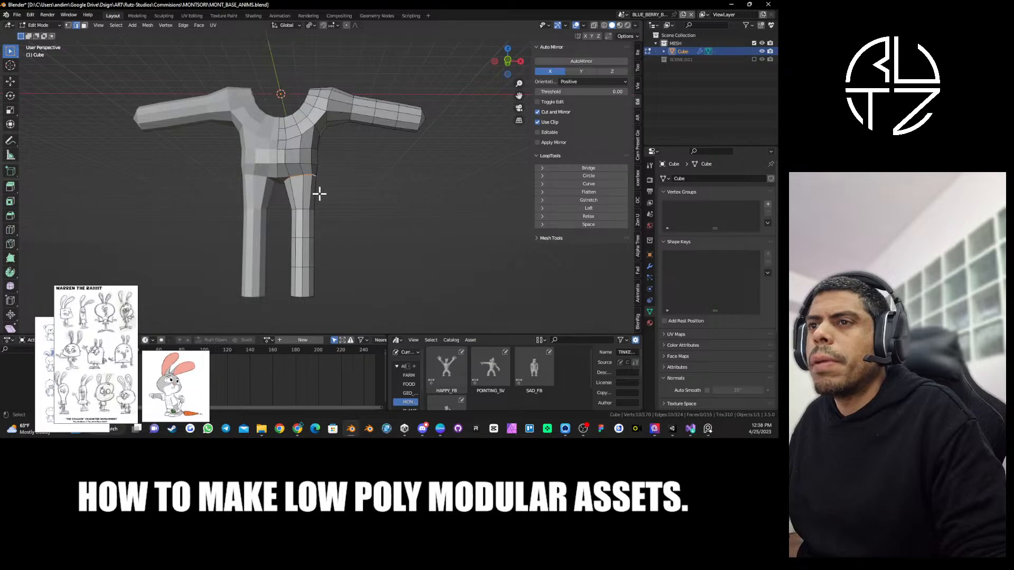
{"action": "key", "text": "s"}
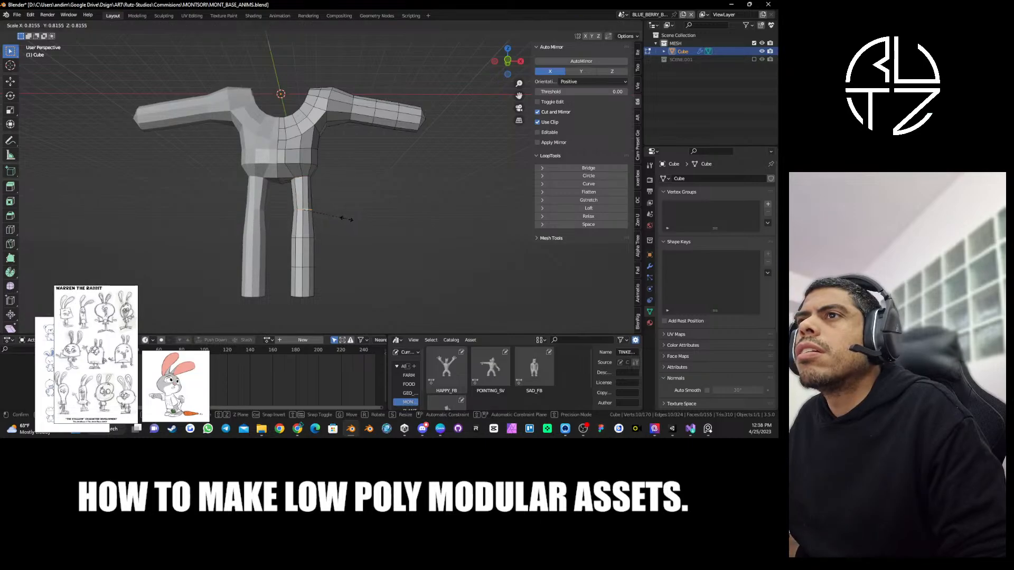
{"action": "left_click", "coordinate": [338, 218]}
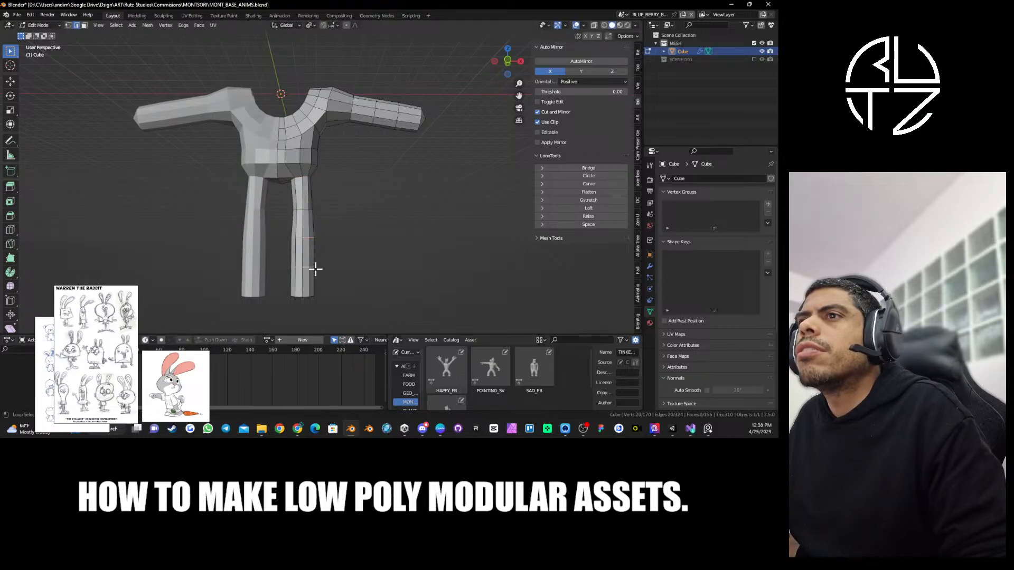
Scale the two lower leg loops down to about 0.73 and the mid-thigh loop to about 0.89.
{"action": "key", "text": "s"}
{"action": "left_click", "coordinate": [345, 271]}
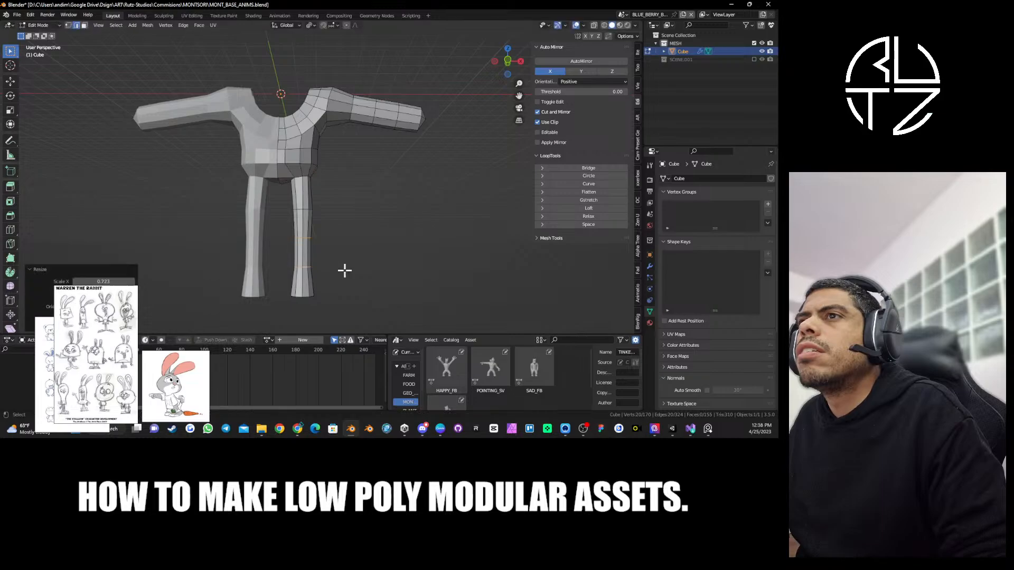
{"action": "left_click", "coordinate": [305, 210], "text": "alt"}
{"action": "key", "text": "s"}
{"action": "left_click", "coordinate": [349, 217]}
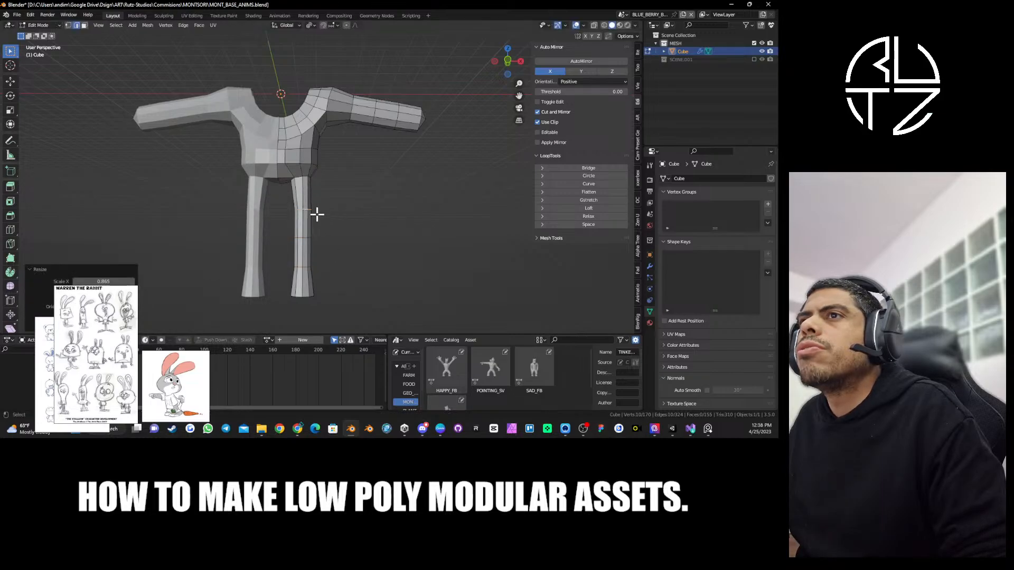
In front view, move the lower leg loops together with the foot's end loop about -0.08 m along X.
{"action": "middle_click_drag", "start_coordinate": [318, 214], "coordinate": [340, 170]}
{"action": "key", "text": "KP_1"}
{"action": "scroll", "coordinate": [328, 209], "scroll_direction": "up", "scroll_amount": 6}
{"action": "key", "text": "g"}
{"action": "left_click", "coordinate": [327, 199]}
{"action": "left_click", "coordinate": [331, 184], "text": "alt"}
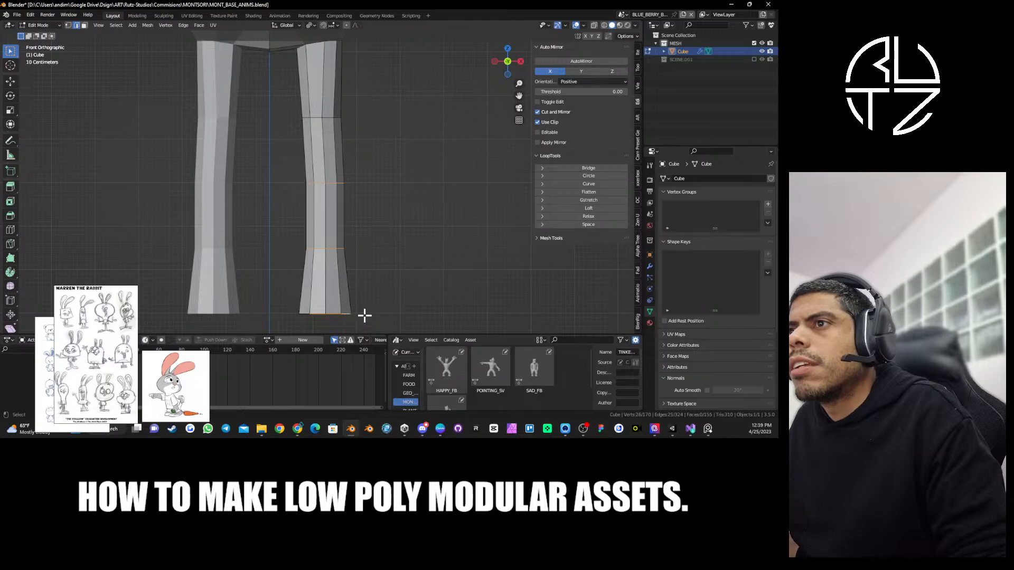
{"action": "middle_click_drag", "start_coordinate": [364, 316], "coordinate": [348, 253]}
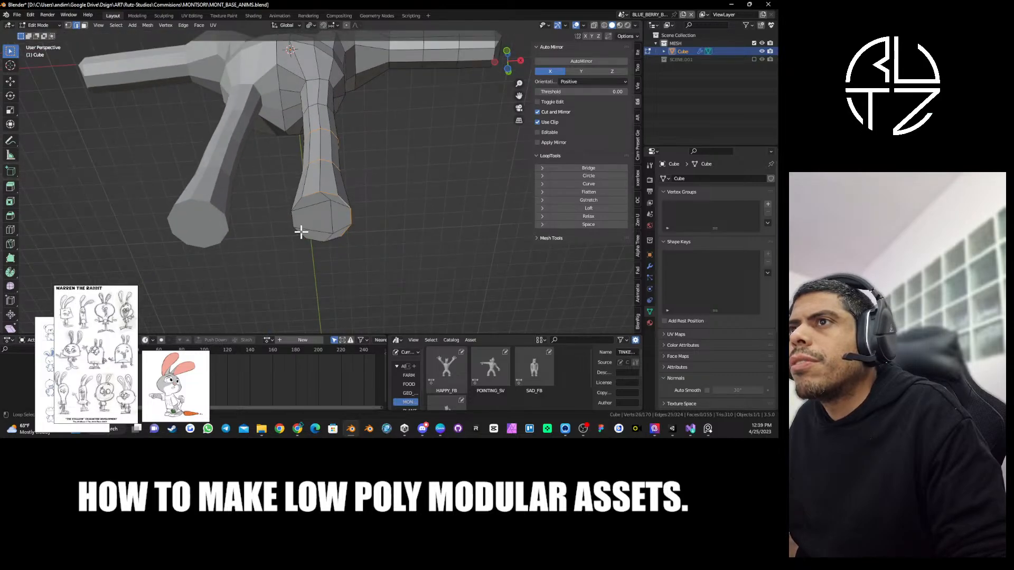
{"action": "key", "text": "KP_1"}
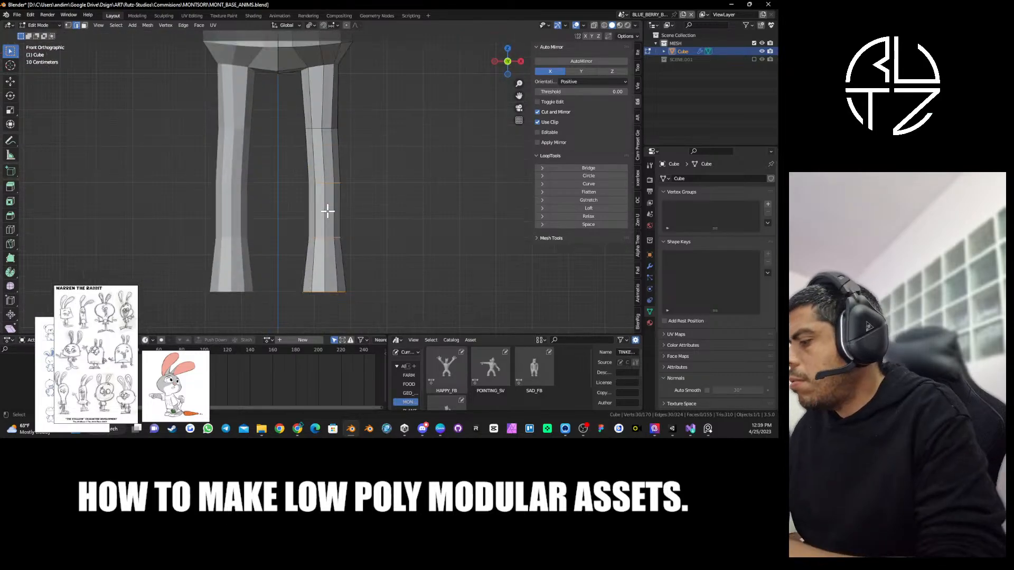
{"action": "key", "text": "g"}
{"action": "key", "text": "x"}
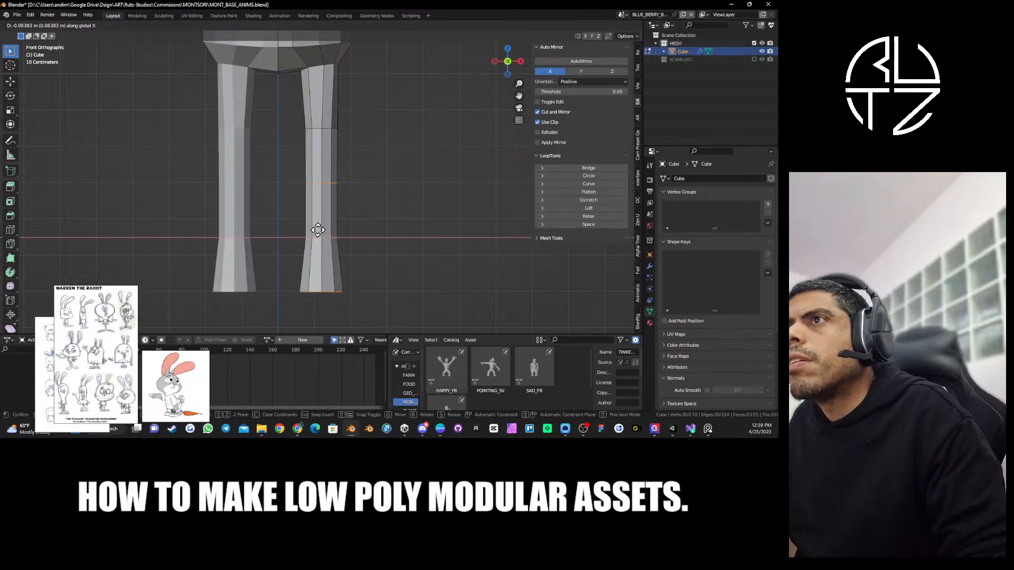
{"action": "left_click", "coordinate": [319, 230]}
In side view, move the selected lower leg loops about 0.16 m backward along Y.
{"action": "middle_click_drag", "start_coordinate": [358, 190], "coordinate": [315, 187]}
{"action": "key", "text": "KP_3"}
{"action": "key", "text": "g"}
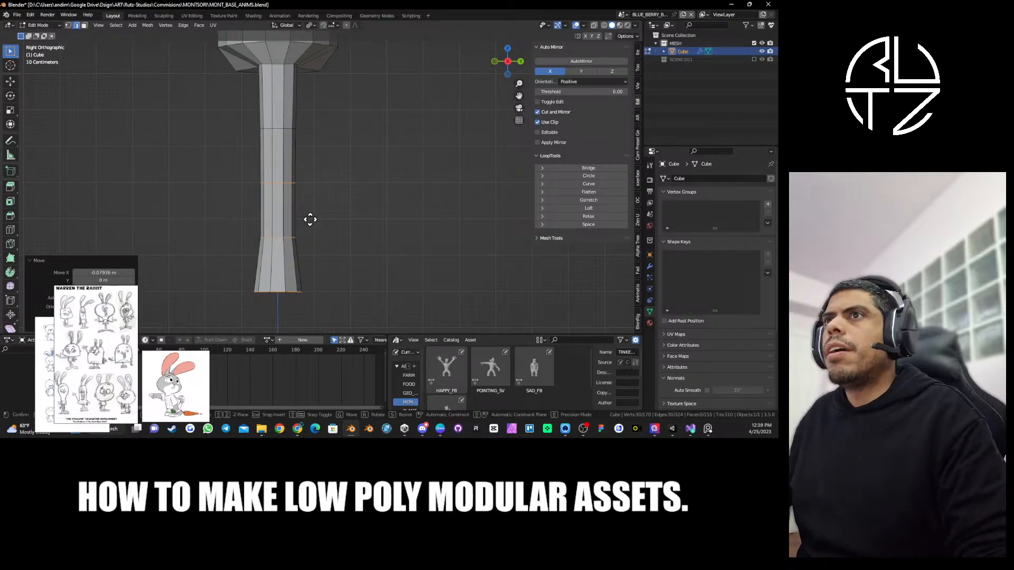
{"action": "key", "text": "y"}
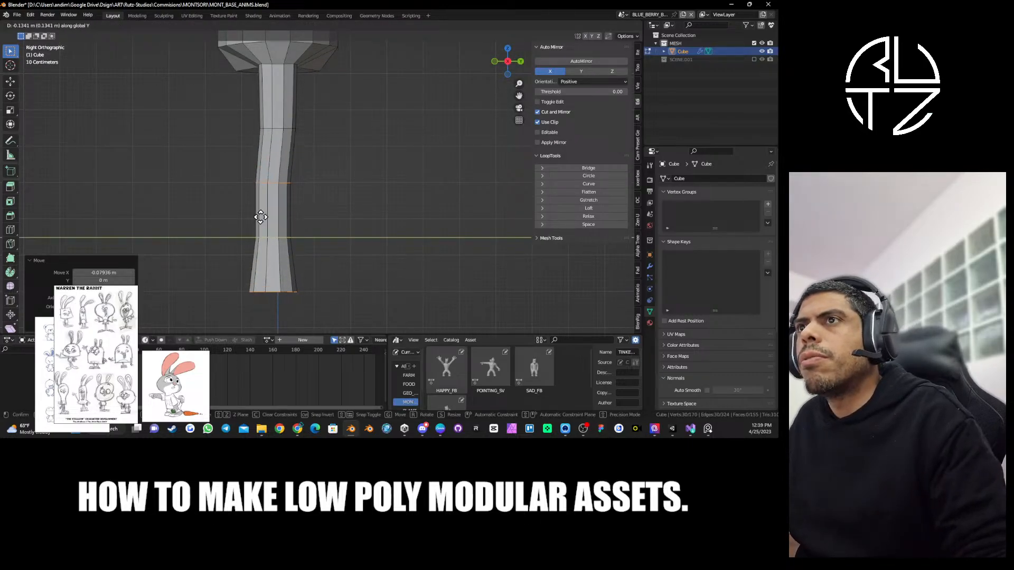
{"action": "left_click", "coordinate": [369, 217]}
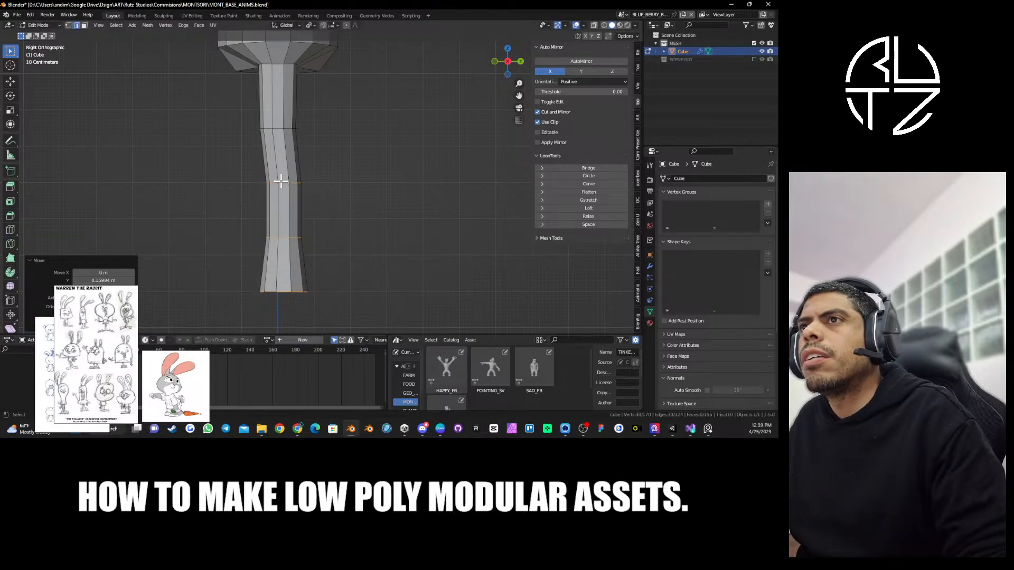
Move the knee loop about -0.18 m along Y and edge-slide it upward by a factor of about -0.14.
{"action": "left_click", "coordinate": [281, 181], "text": "alt"}
{"action": "key", "text": "g"}
{"action": "key", "text": "y"}
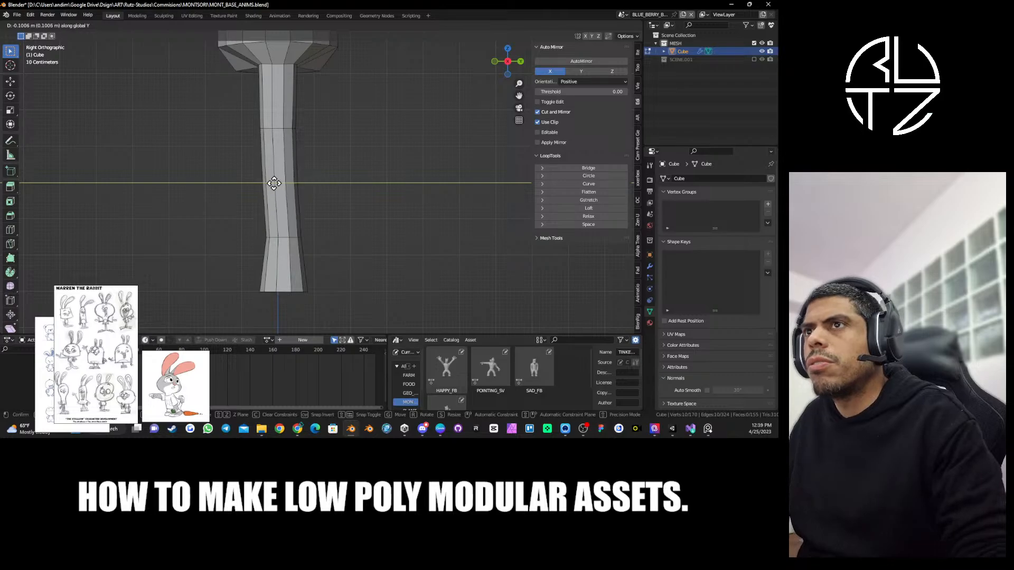
{"action": "left_click", "coordinate": [246, 182]}
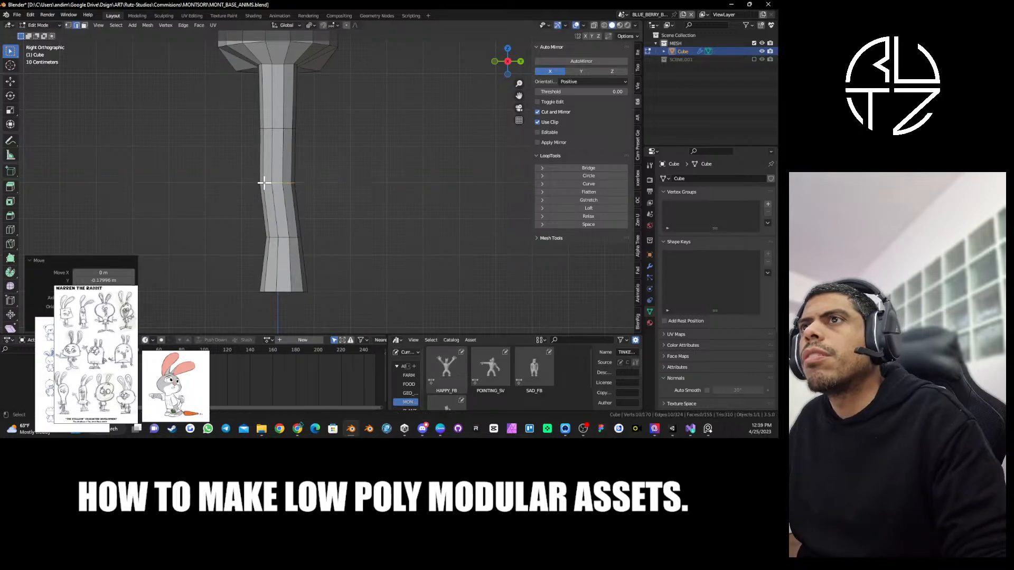
{"action": "key", "text": "g"}
{"action": "key", "text": "g"}
{"action": "left_click", "coordinate": [259, 101]}
Edge-slide the thigh loop upward by a factor of about -0.29 and shift it slightly forward along Y.
{"action": "middle_click_drag", "start_coordinate": [276, 118], "coordinate": [279, 160], "text": "shift"}
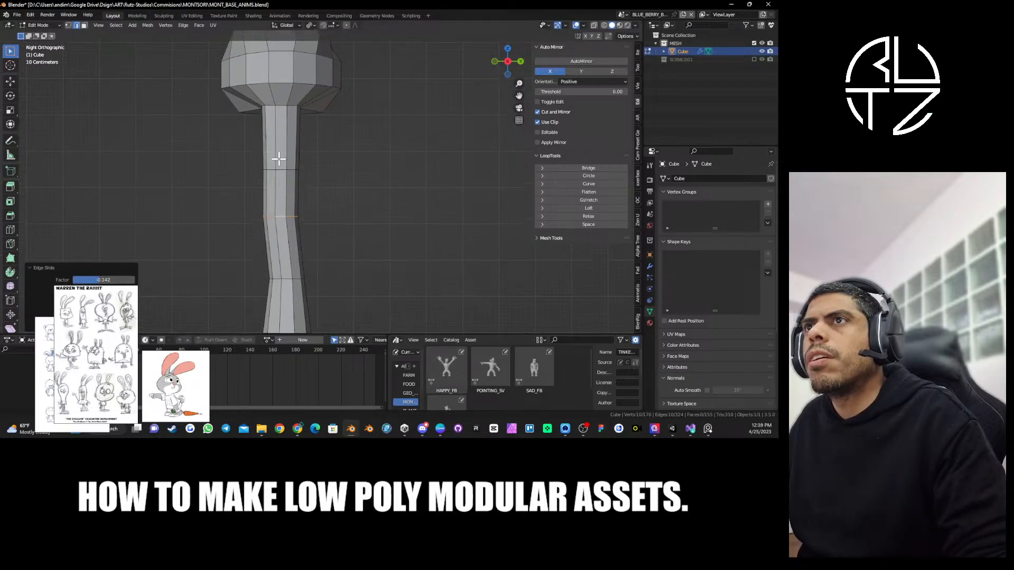
{"action": "left_click", "coordinate": [283, 169], "text": "alt"}
{"action": "key", "text": "g"}
{"action": "key", "text": "g"}
{"action": "left_click", "coordinate": [282, 152]}
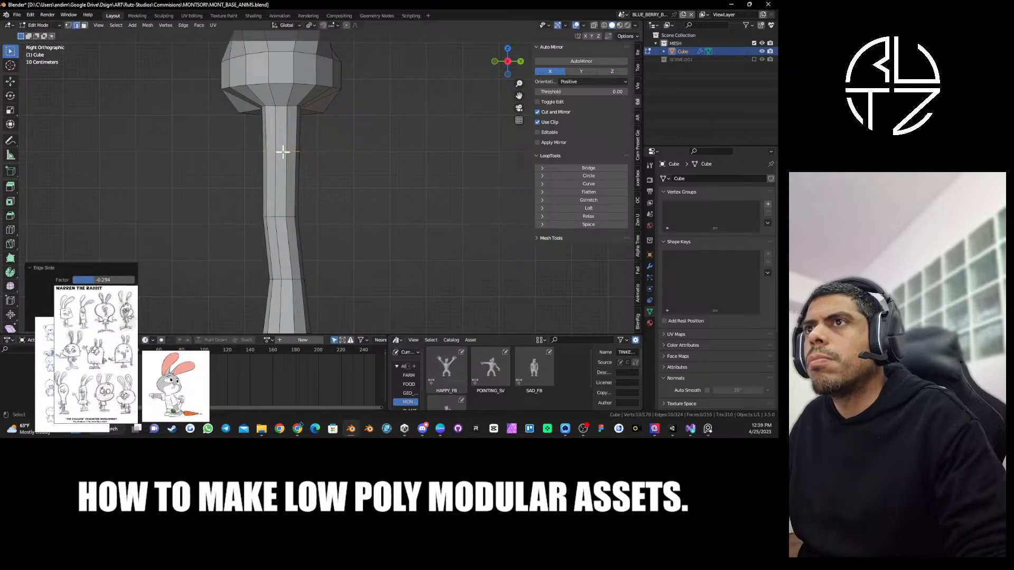
{"action": "scroll", "coordinate": [297, 185], "scroll_direction": "down", "scroll_amount": 2}
{"action": "key", "text": "g"}
{"action": "key", "text": "y"}
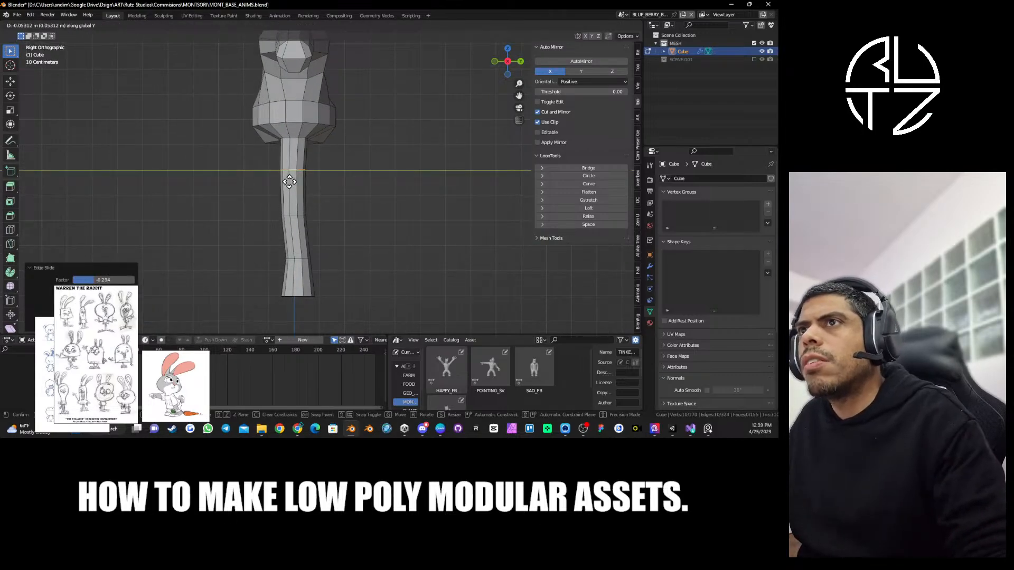
{"action": "left_click", "coordinate": [299, 181]}
Return to Object Mode and examine the reshaped legs against the whole body.
{"action": "middle_click_drag", "start_coordinate": [299, 181], "coordinate": [327, 200]}
{"action": "left_click", "coordinate": [303, 174], "text": "alt"}
{"action": "scroll", "coordinate": [337, 178], "scroll_direction": "up", "scroll_amount": 5}
{"action": "key", "text": "ctrl+Tab"}
{"action": "left_click", "coordinate": [349, 212]}
{"action": "scroll", "coordinate": [325, 169], "scroll_direction": "down", "scroll_amount": 2}
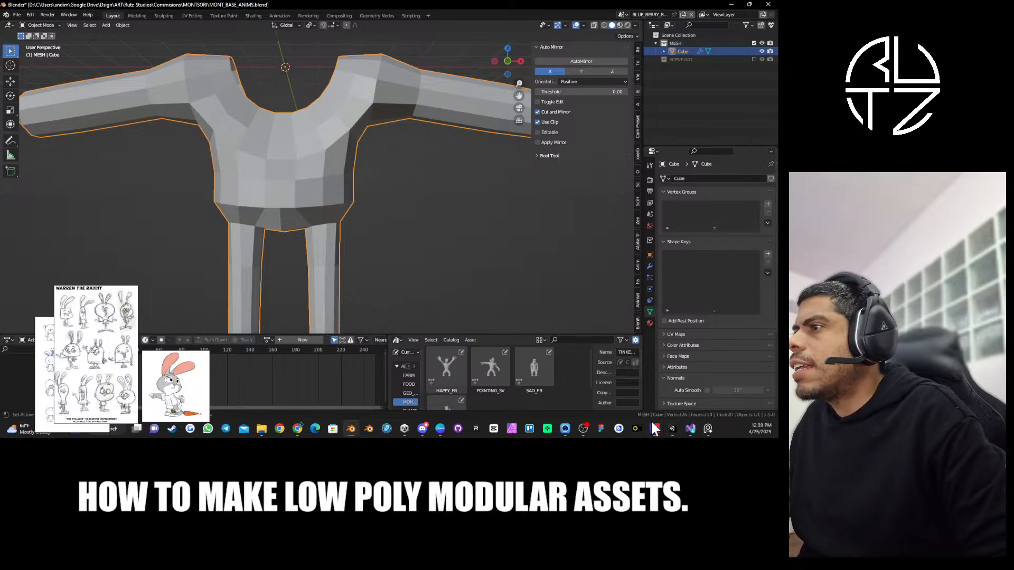
{"action": "left_click", "coordinate": [582, 428]}
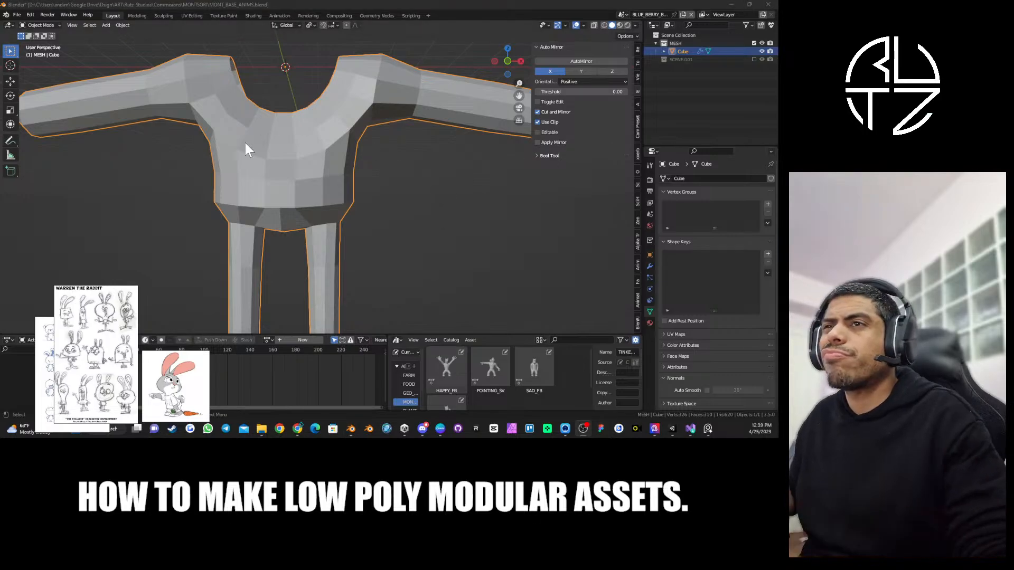
In Edit Mode, vertex-slide the front centre vertex on the waist loop by a factor of about 0.43.
{"action": "middle_click_drag", "start_coordinate": [274, 217], "coordinate": [299, 153]}
{"action": "key", "text": "Tab"}
{"action": "key", "text": "1"}
{"action": "left_click", "coordinate": [275, 157]}
{"action": "key", "text": "g"}
{"action": "key", "text": "g"}
{"action": "left_click", "coordinate": [301, 161]}
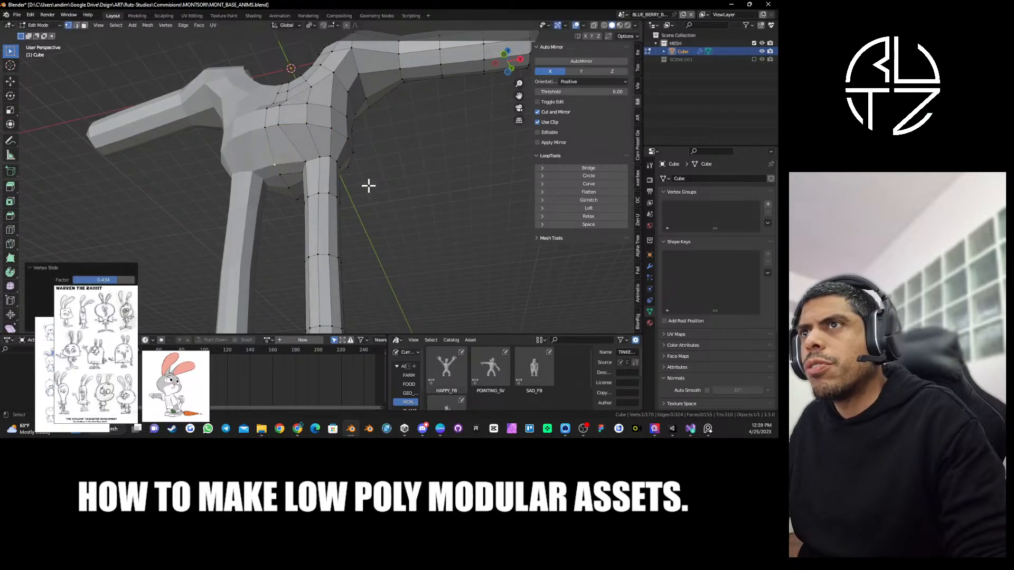
Vertex-slide the centre vertex between the legs by a factor of about 0.35.
{"action": "mouse_move", "coordinate": [369, 185]}
{"action": "middle_mouse_down"}
{"action": "mouse_move", "coordinate": [328, 199]}
{"action": "mouse_move", "coordinate": [387, 180]}
{"action": "middle_mouse_up"}
{"action": "key", "text": "g"}
{"action": "key", "text": "g"}
{"action": "left_click", "coordinate": [341, 197]}
{"action": "middle_click_drag", "start_coordinate": [285, 185], "coordinate": [381, 189]}
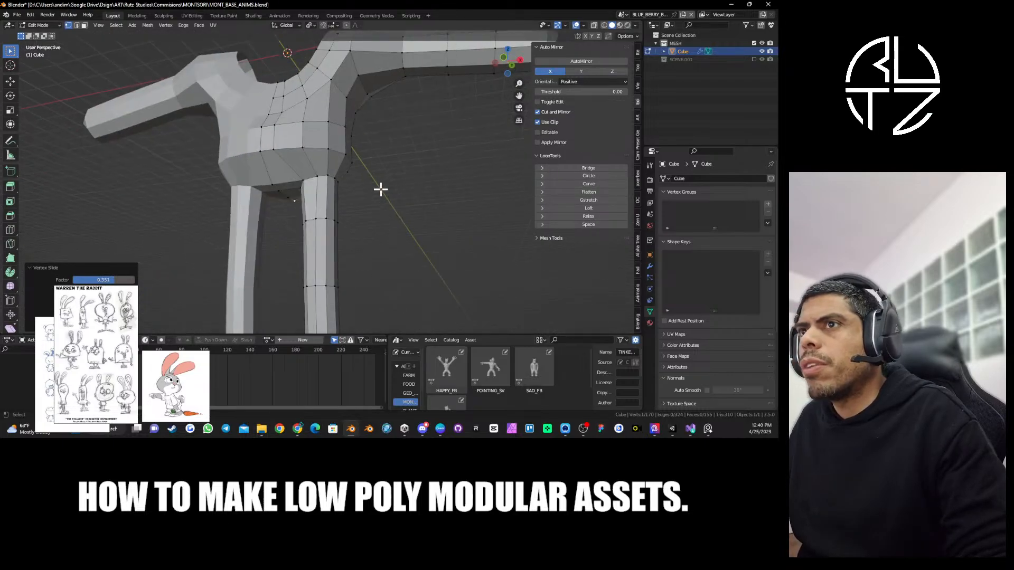
Try to relax the lower waist edge loop on the mirrored half with LoopTools.
{"action": "key", "text": "2"}
{"action": "left_click", "coordinate": [313, 147], "text": "alt"}
{"action": "middle_click_drag", "start_coordinate": [290, 150], "coordinate": [303, 154]}
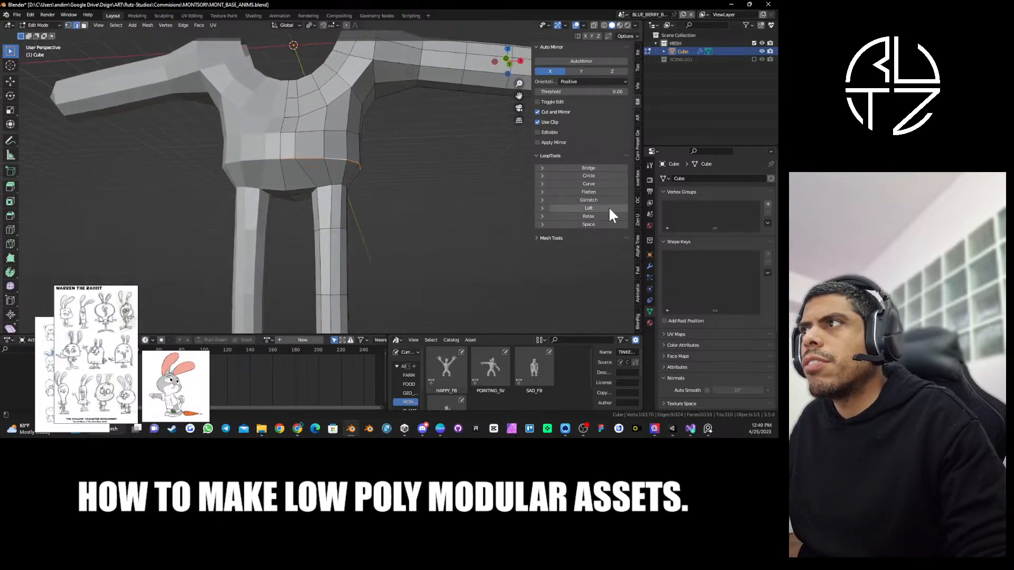
{"action": "left_click", "coordinate": [600, 215]}
{"action": "left_click", "coordinate": [600, 215]}
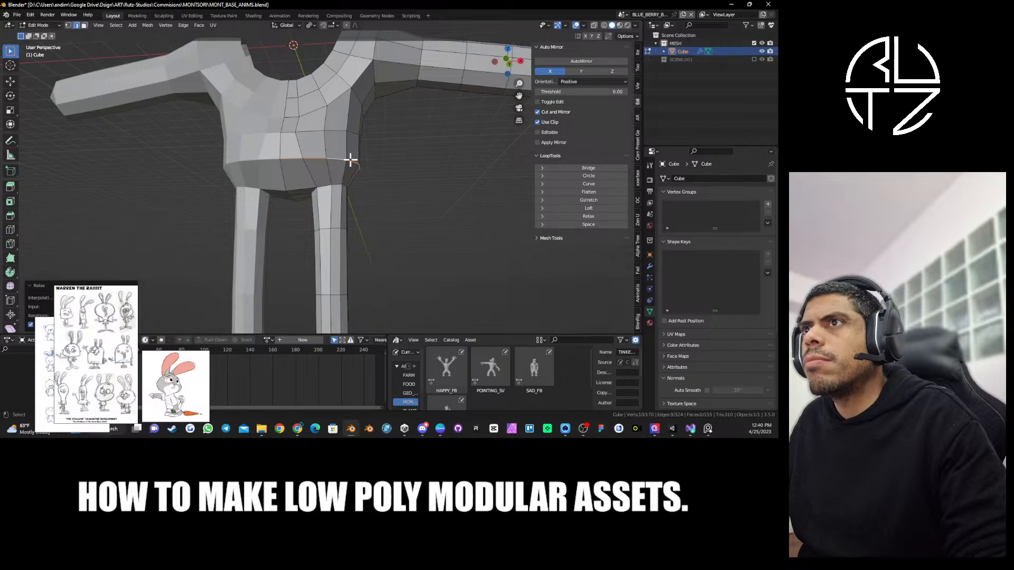
{"action": "middle_click_drag", "start_coordinate": [281, 160], "coordinate": [291, 164]}
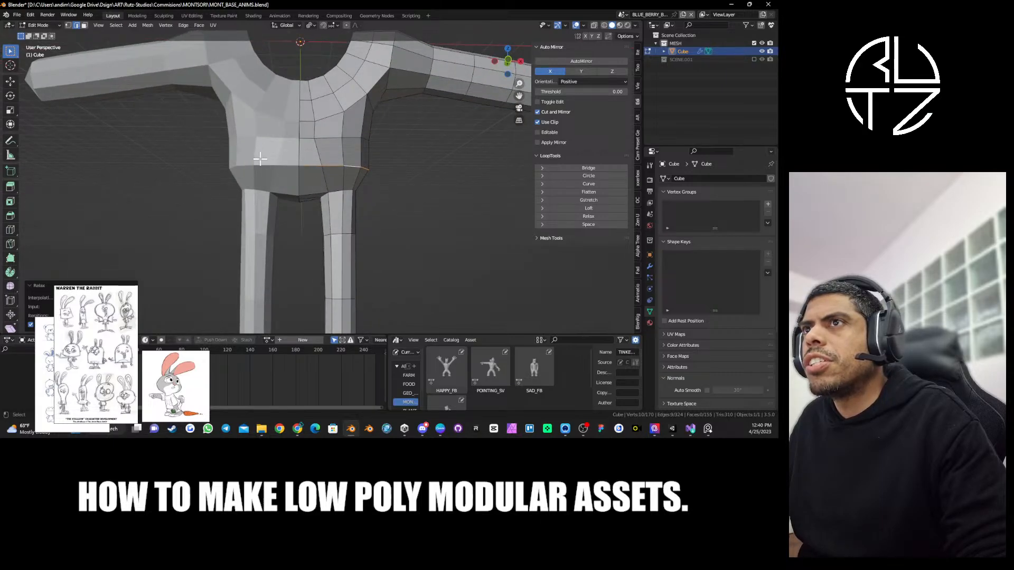
{"action": "key", "text": "ctrl+z"}
{"action": "key", "text": "ctrl+z"}
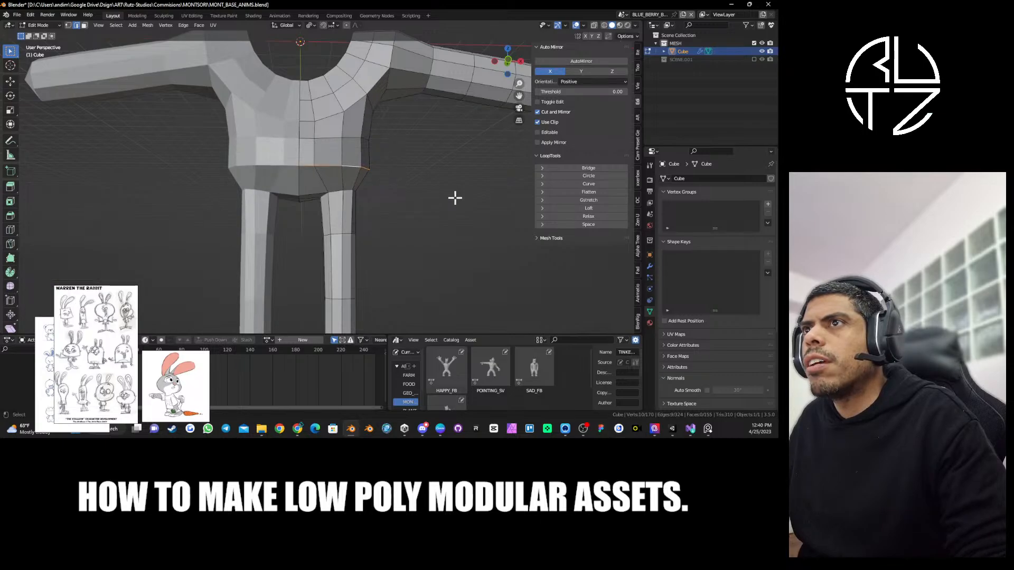
Switch to Object Mode and apply the body's Mirror modifier.
{"action": "key", "text": "ctrl+Tab"}
{"action": "left_click", "coordinate": [366, 223]}
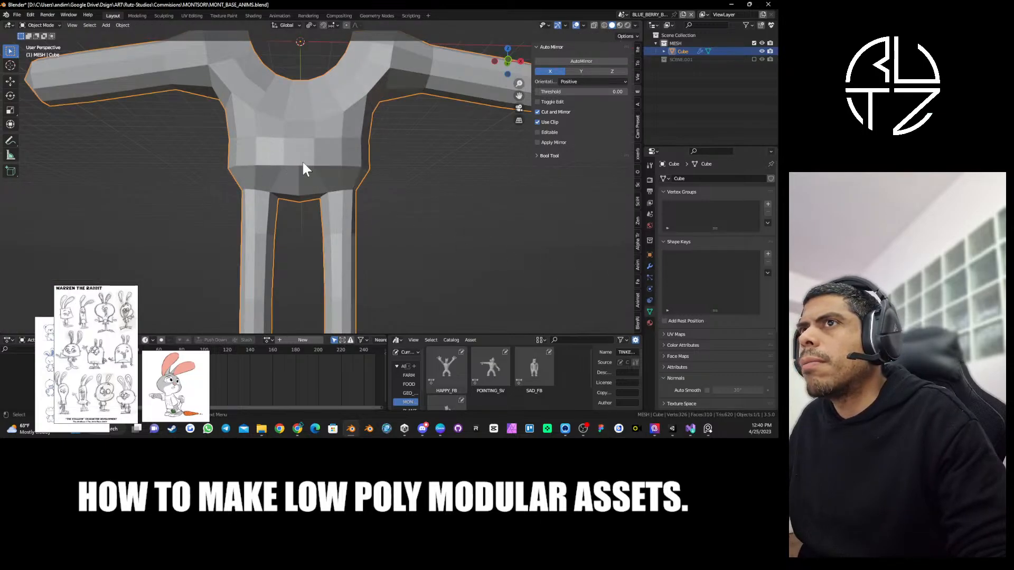
{"action": "left_click", "coordinate": [649, 266]}
{"action": "key", "text": "ctrl+a"}
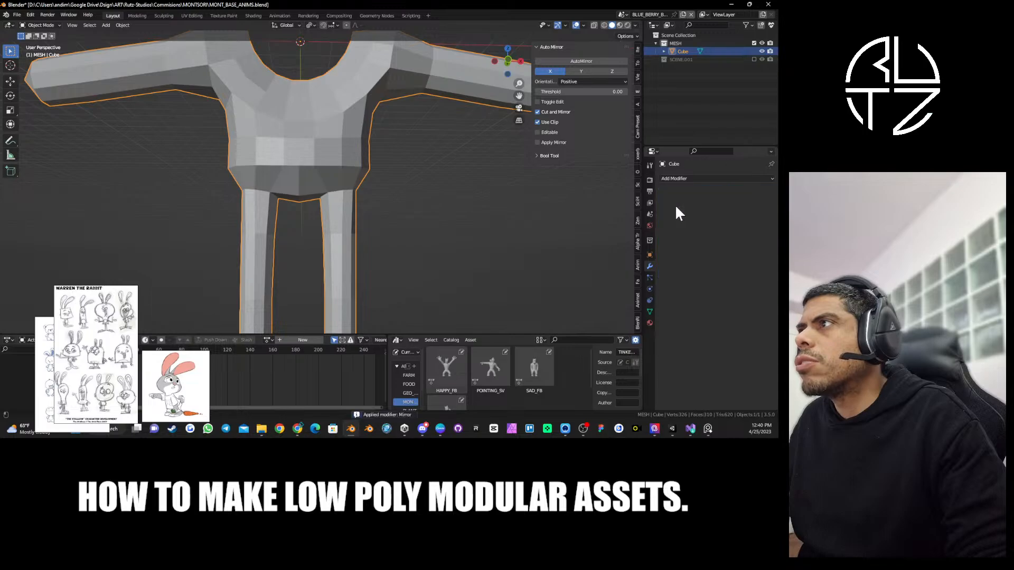
In Edit Mode, relax the full lower waist loop and the torso loop above it with LoopTools.
{"action": "key", "text": "Tab"}
{"action": "left_click", "coordinate": [346, 188], "text": "alt"}
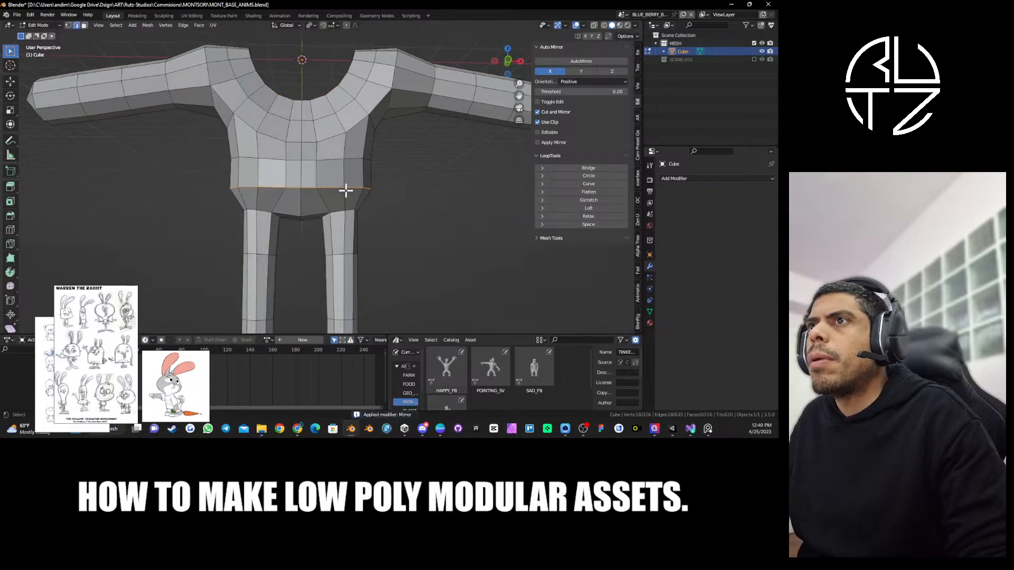
{"action": "left_click", "coordinate": [582, 216]}
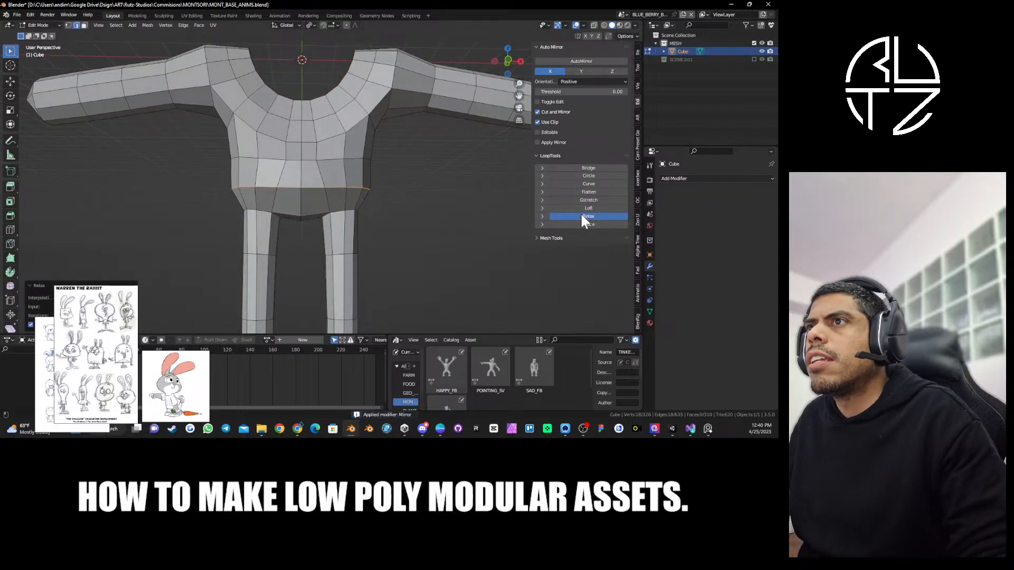
{"action": "middle_click_drag", "start_coordinate": [303, 196], "coordinate": [378, 196]}
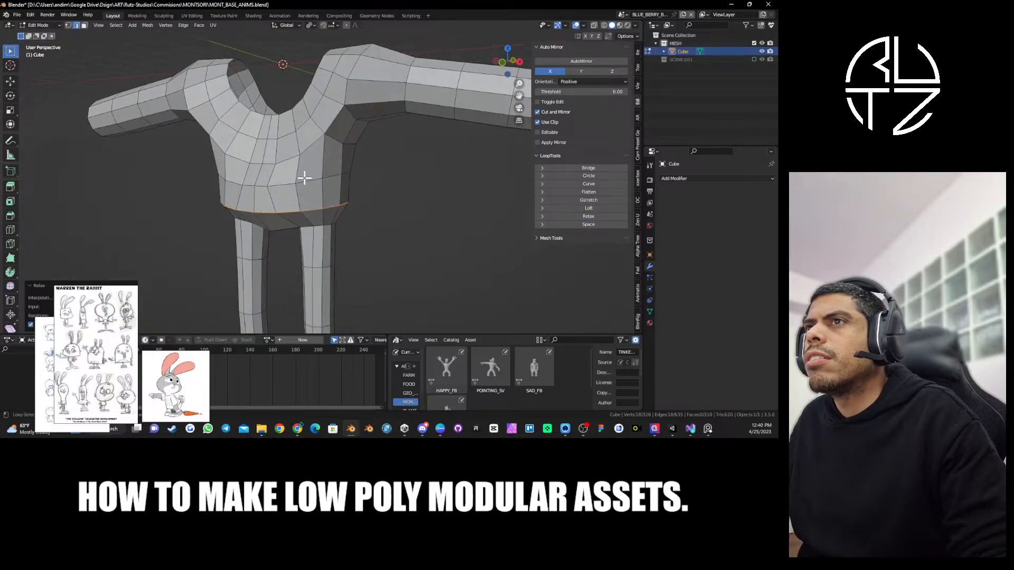
{"action": "left_click", "coordinate": [269, 185], "text": "alt"}
{"action": "middle_click_drag", "start_coordinate": [268, 186], "coordinate": [323, 182]}
{"action": "left_click", "coordinate": [594, 216]}
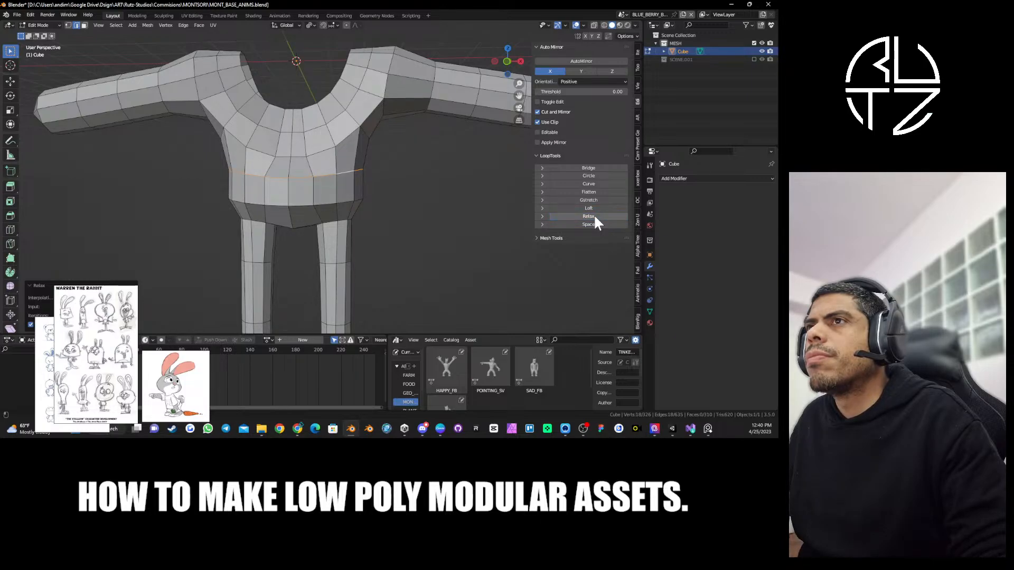
Select the two chest edge loops together with the underarm edges on both sides and relax them twice with LoopTools.
{"action": "middle_click_drag", "start_coordinate": [361, 182], "coordinate": [365, 170]}
{"action": "left_click", "coordinate": [332, 140], "text": "alt"}
{"action": "middle_click_drag", "start_coordinate": [331, 139], "coordinate": [350, 150]}
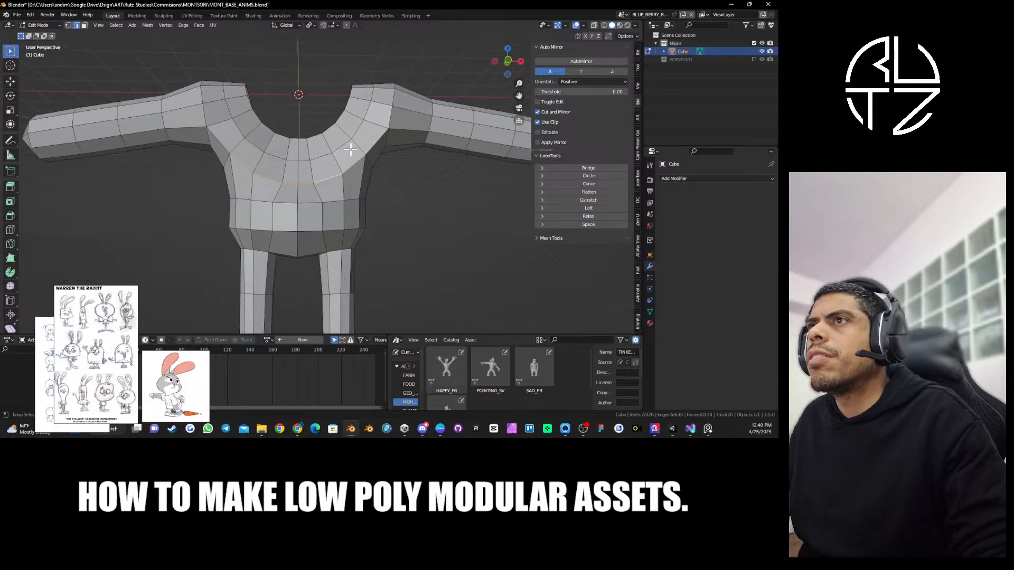
{"action": "left_click", "coordinate": [404, 130], "text": "alt+shift"}
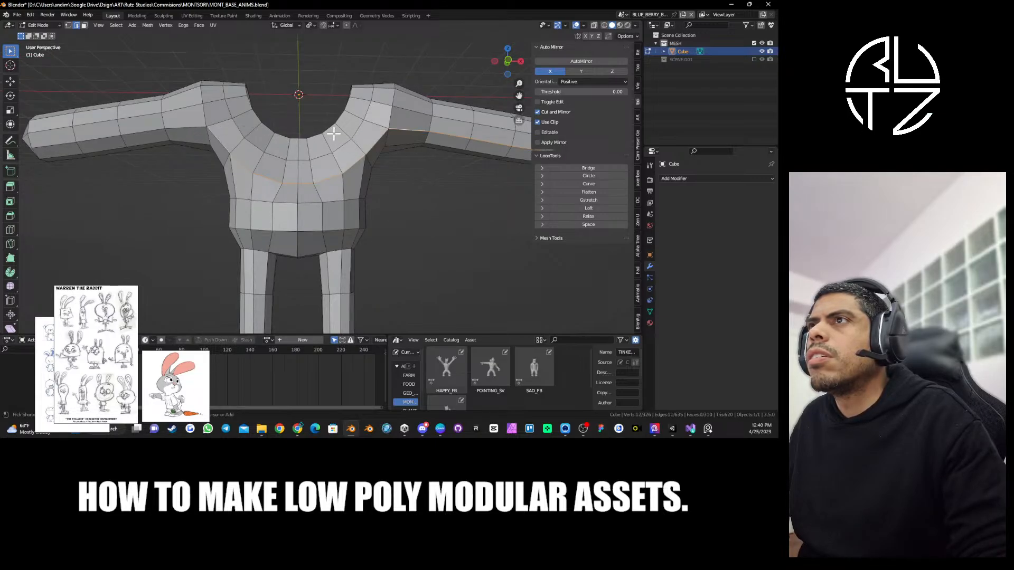
{"action": "key", "text": "ctrl+z"}
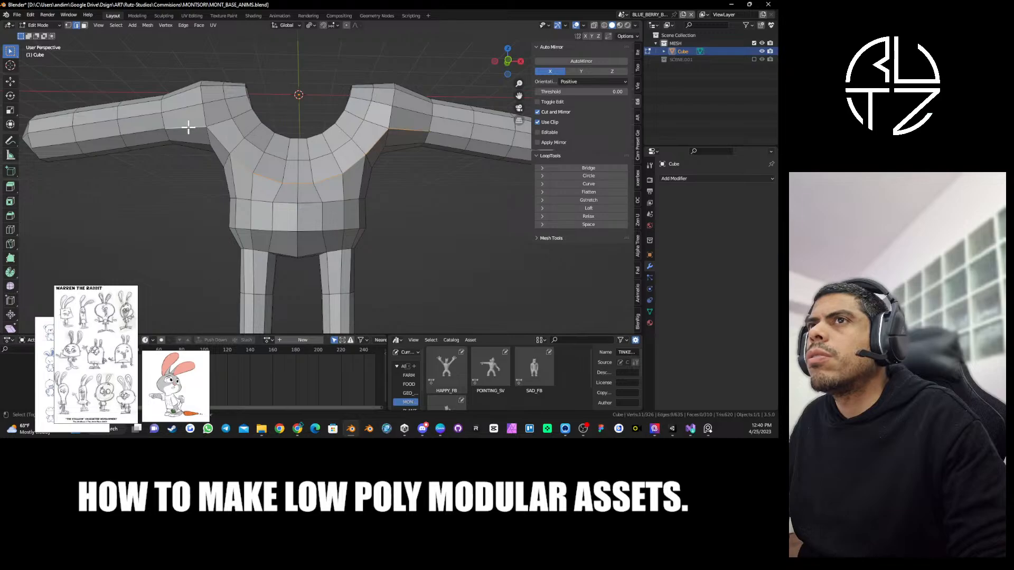
{"action": "left_click", "coordinate": [216, 137], "text": "shift"}
{"action": "middle_click_drag", "start_coordinate": [343, 136], "coordinate": [338, 142]}
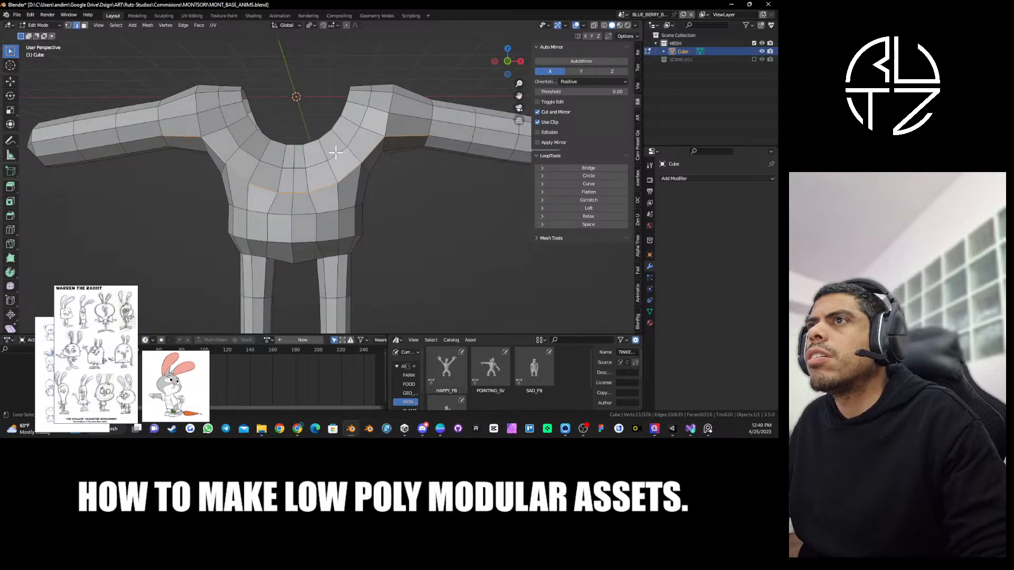
{"action": "left_click", "coordinate": [335, 153], "text": "alt+shift"}
{"action": "left_click", "coordinate": [601, 218]}
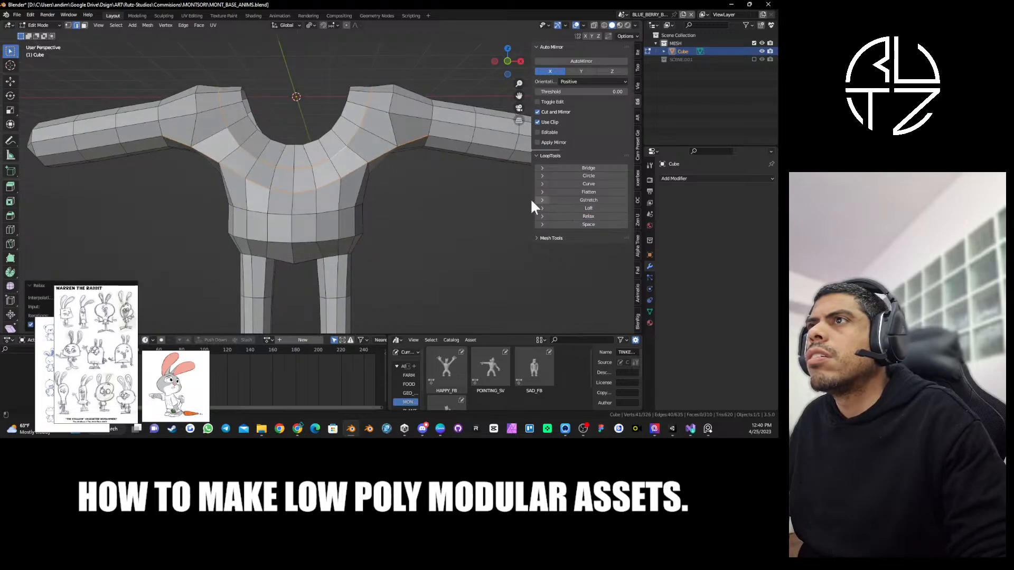
{"action": "middle_click_drag", "start_coordinate": [530, 198], "coordinate": [467, 181]}
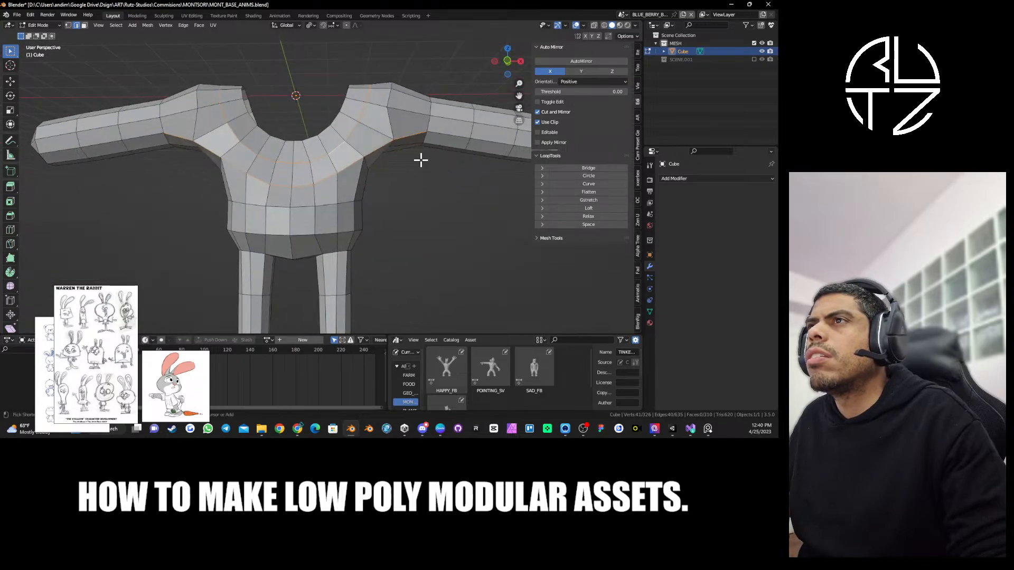
{"action": "left_click", "coordinate": [588, 216]}
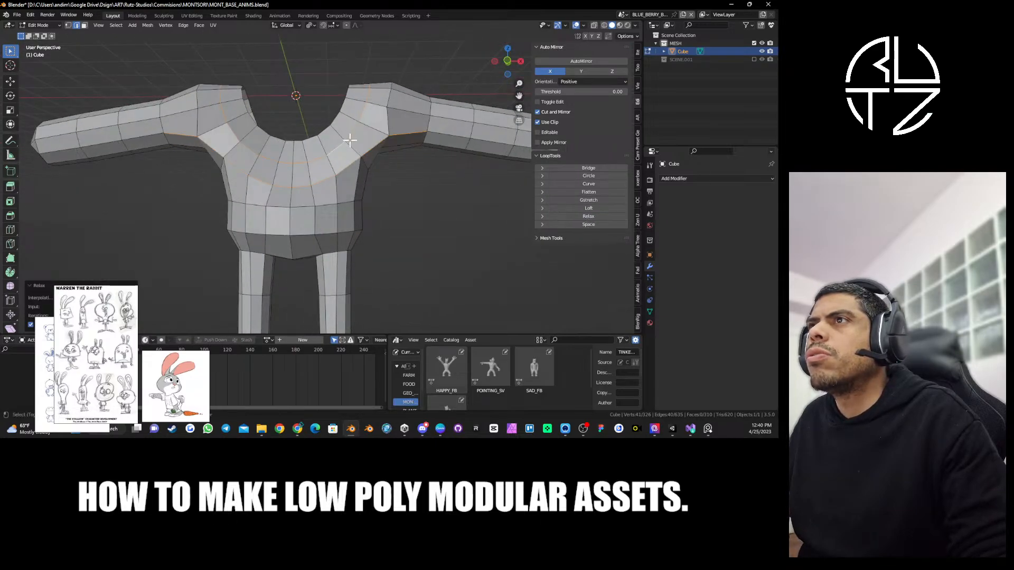
Scale down the edge loop where one arm joins the torso and relax it with LoopTools.
{"action": "middle_click_drag", "start_coordinate": [417, 163], "coordinate": [318, 138]}
{"action": "left_click", "coordinate": [376, 152], "text": "alt"}
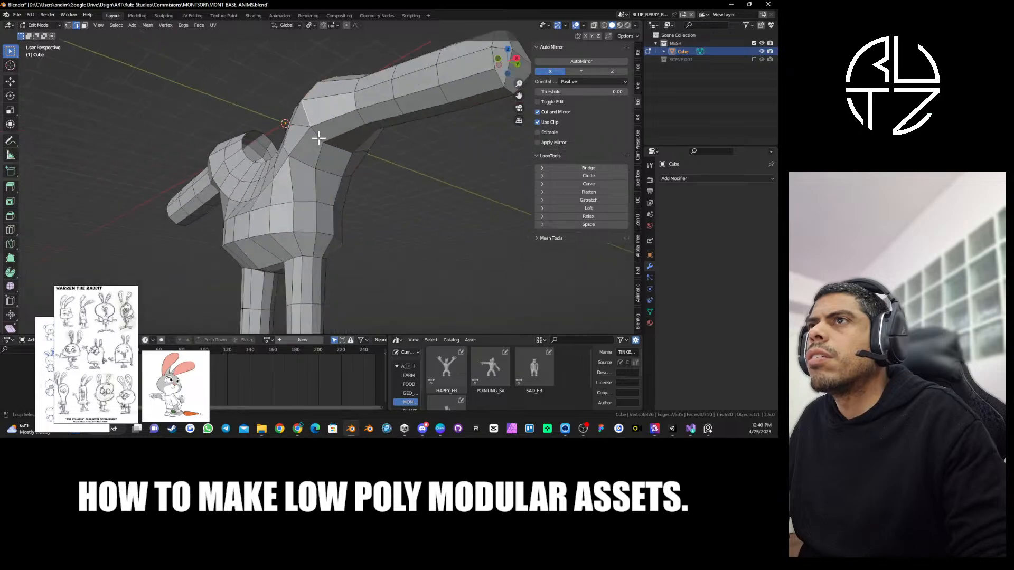
{"action": "left_click", "coordinate": [316, 135], "text": "alt"}
{"action": "mouse_move", "coordinate": [443, 152]}
{"action": "middle_mouse_down"}
{"action": "mouse_move", "coordinate": [265, 131]}
{"action": "mouse_move", "coordinate": [437, 158]}
{"action": "mouse_move", "coordinate": [430, 150]}
{"action": "middle_mouse_up"}
{"action": "left_click", "coordinate": [307, 131], "text": "alt"}
{"action": "key", "text": "s"}
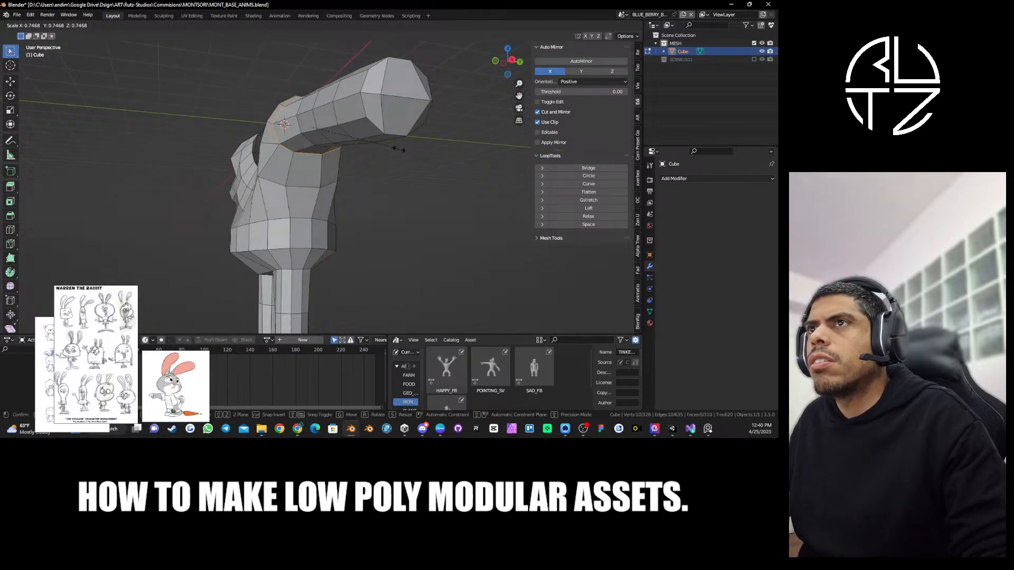
{"action": "left_click", "coordinate": [342, 140]}
{"action": "middle_click_drag", "start_coordinate": [342, 140], "coordinate": [320, 138]}
{"action": "key", "text": "s"}
{"action": "left_click", "coordinate": [351, 118]}
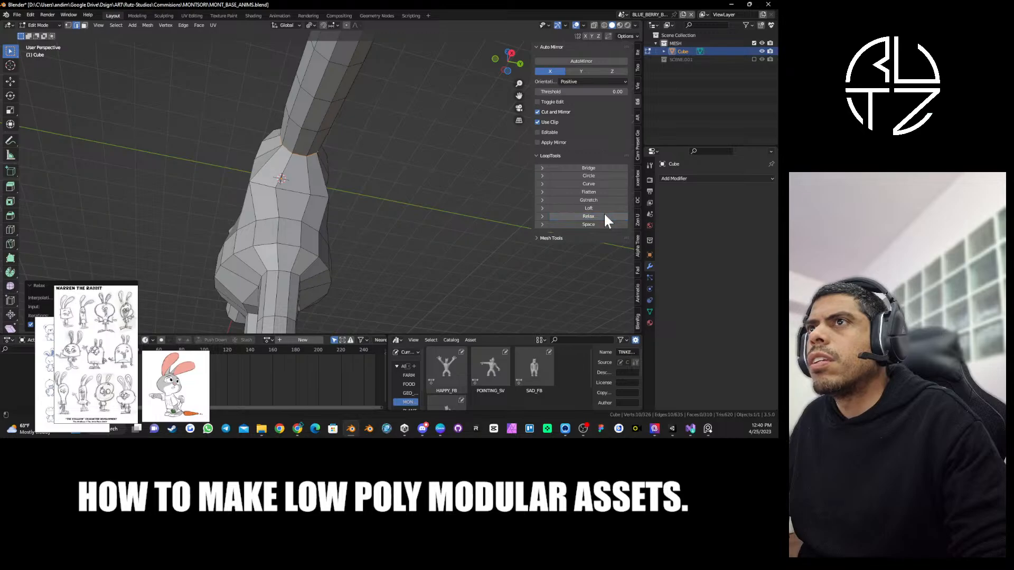
Relax the torso edge loops beneath the armpits with LoopTools.
{"action": "middle_click_drag", "start_coordinate": [305, 154], "coordinate": [259, 211]}
{"action": "left_click", "coordinate": [351, 200], "text": "alt"}
{"action": "left_click", "coordinate": [259, 211], "text": "alt"}
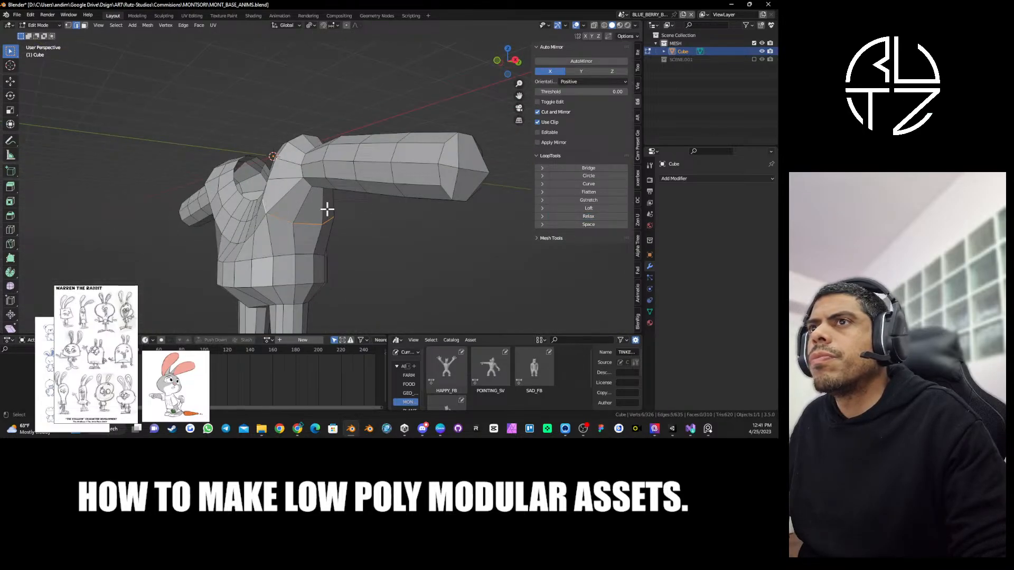
{"action": "middle_click_drag", "start_coordinate": [328, 209], "coordinate": [275, 210]}
{"action": "left_click", "coordinate": [580, 218]}
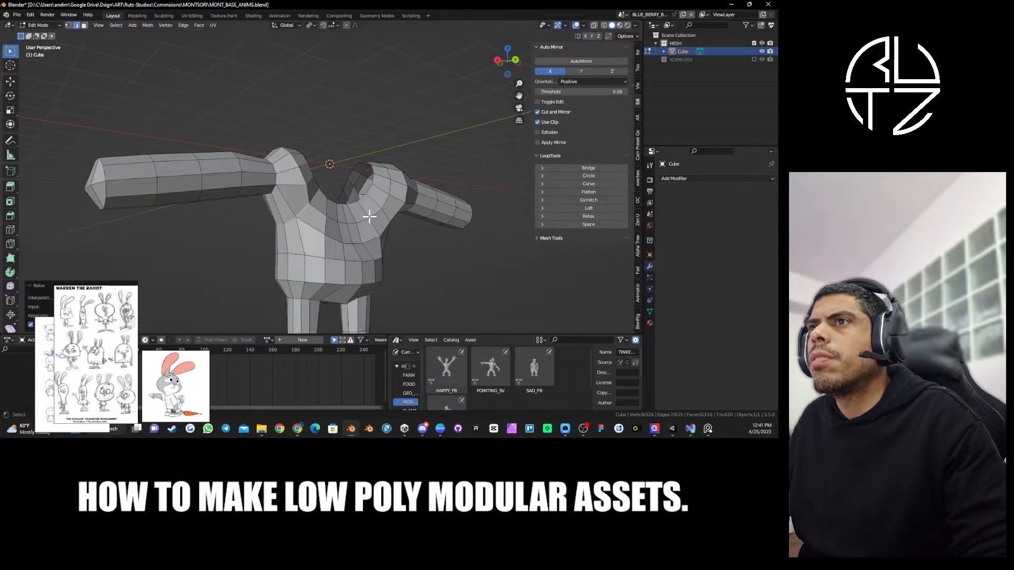
{"action": "middle_click_drag", "start_coordinate": [370, 211], "coordinate": [318, 196]}
{"action": "left_click", "coordinate": [589, 215]}
{"action": "left_click", "coordinate": [589, 216]}
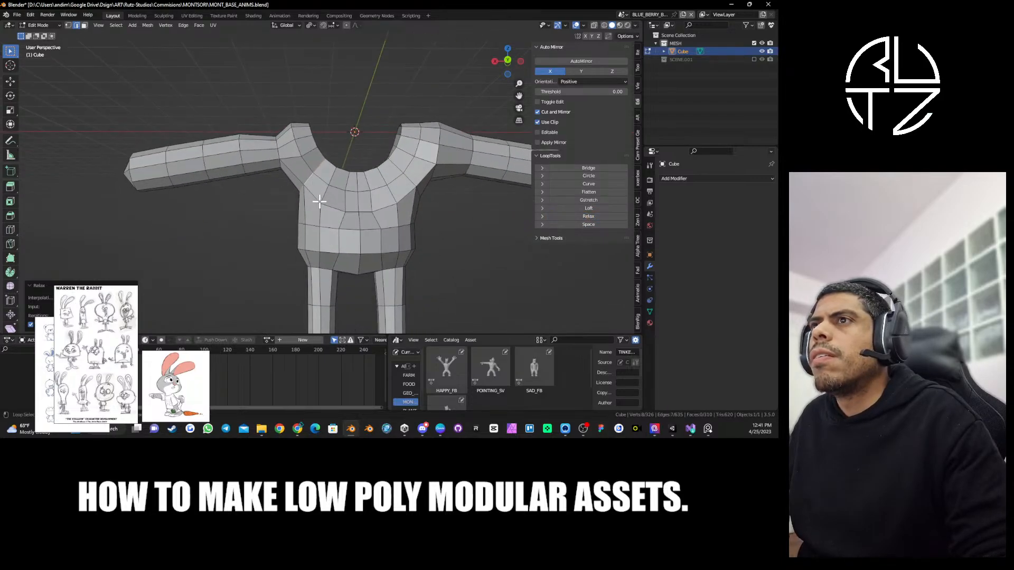
Try to relax the short front chest edge loop with LoopTools.
{"action": "left_click", "coordinate": [318, 200], "text": "alt"}
{"action": "left_click", "coordinate": [607, 218]}
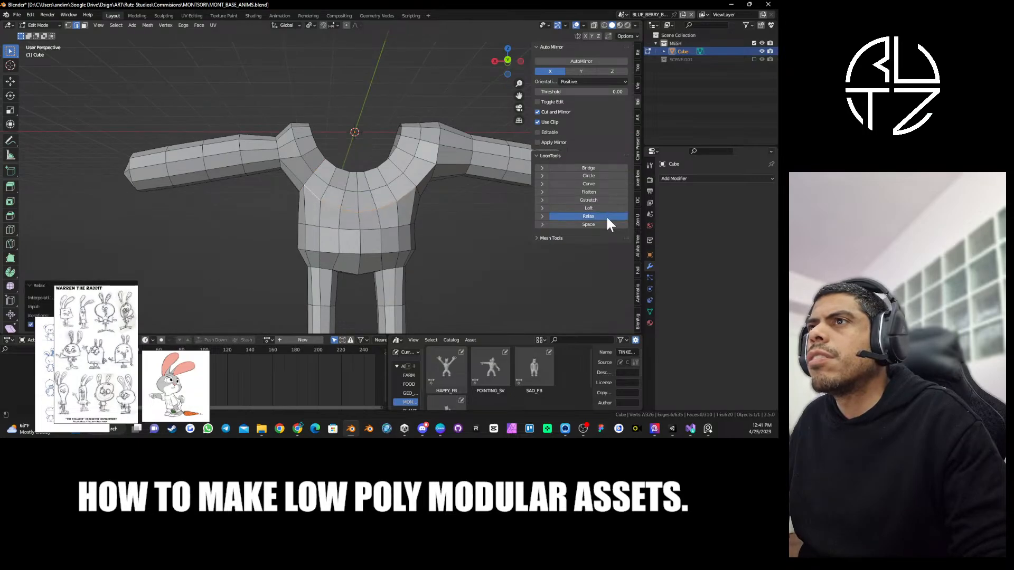
{"action": "key", "text": "ctrl+z"}
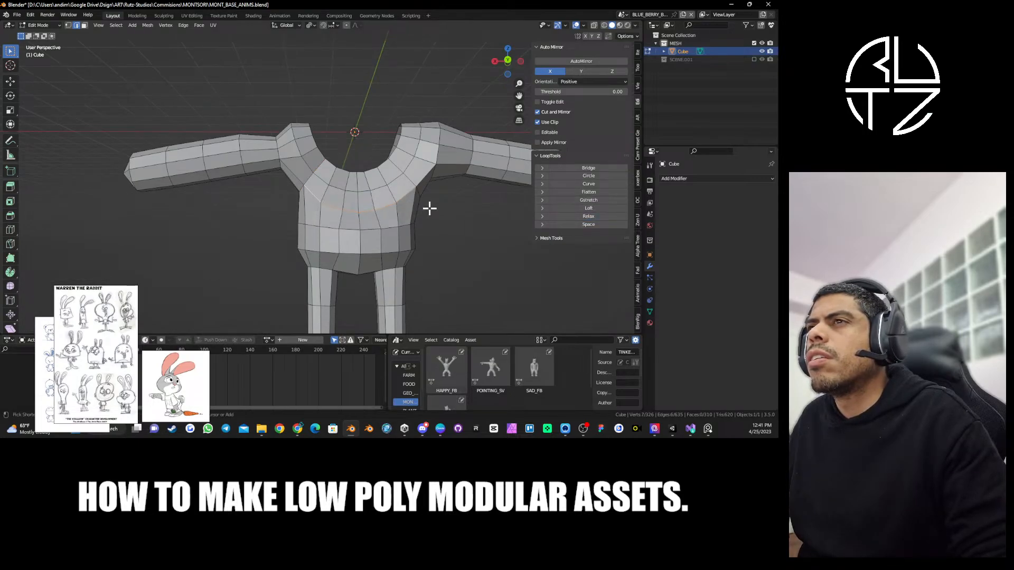
Switch the body to Sculpt Mode and enlarge the Grab brush radius to 77 px.
{"action": "left_click", "coordinate": [317, 199], "text": "alt"}
{"action": "mouse_move", "coordinate": [317, 200]}
{"action": "middle_mouse_down"}
{"action": "mouse_move", "coordinate": [317, 210]}
{"action": "mouse_move", "coordinate": [344, 222]}
{"action": "mouse_move", "coordinate": [355, 197]}
{"action": "mouse_move", "coordinate": [333, 194]}
{"action": "mouse_move", "coordinate": [281, 214]}
{"action": "middle_mouse_up"}
{"action": "key", "text": "ctrl+Tab"}
{"action": "left_click", "coordinate": [369, 254]}
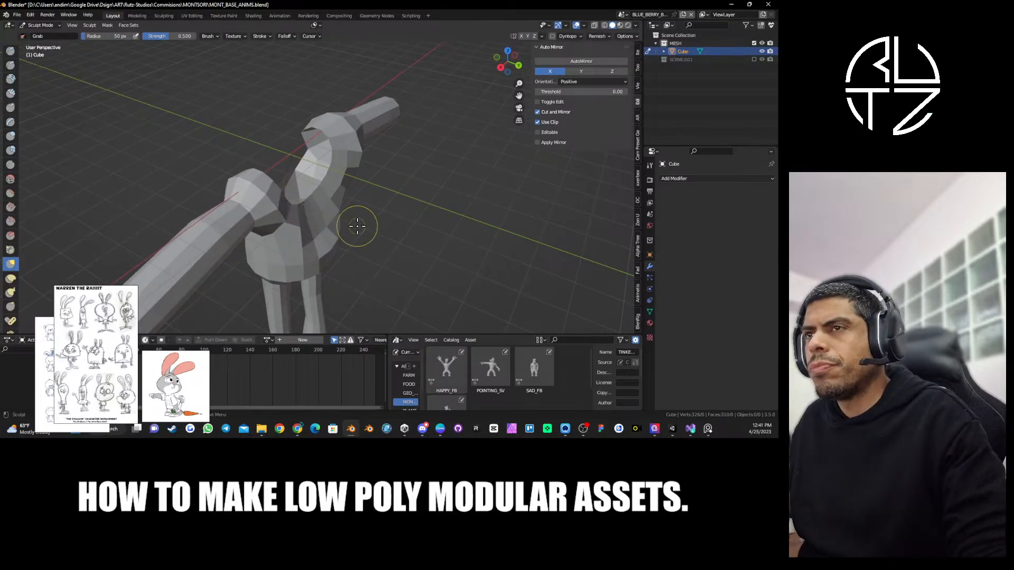
{"action": "mouse_move", "coordinate": [356, 226]}
{"action": "middle_mouse_down"}
{"action": "mouse_move", "coordinate": [345, 243]}
{"action": "mouse_move", "coordinate": [340, 220]}
{"action": "mouse_move", "coordinate": [390, 199]}
{"action": "mouse_move", "coordinate": [347, 215]}
{"action": "middle_mouse_up"}
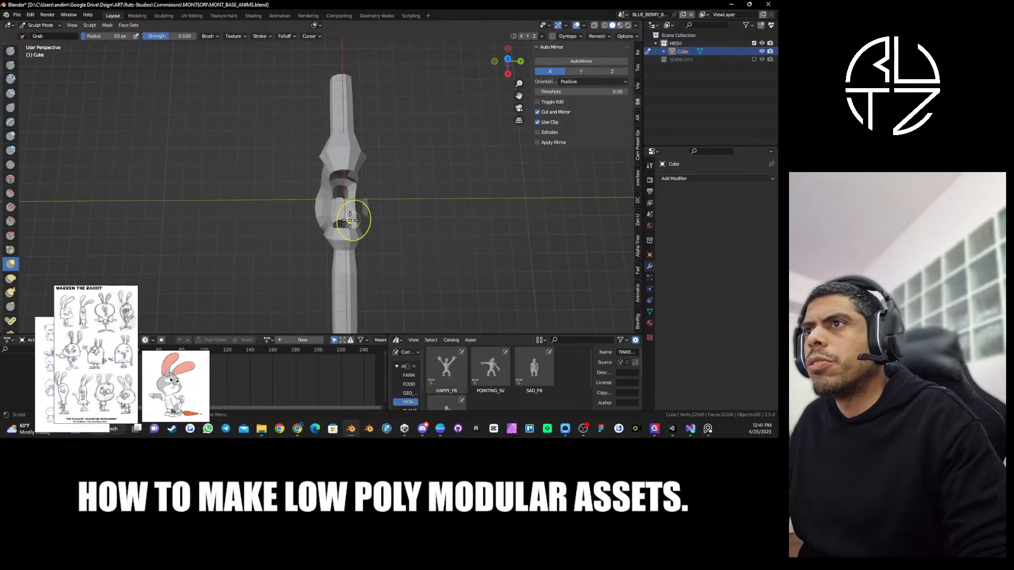
{"action": "scroll", "coordinate": [324, 231], "scroll_direction": "up", "scroll_amount": 3}
{"action": "left_click_drag", "start_coordinate": [333, 221], "coordinate": [306, 222]}
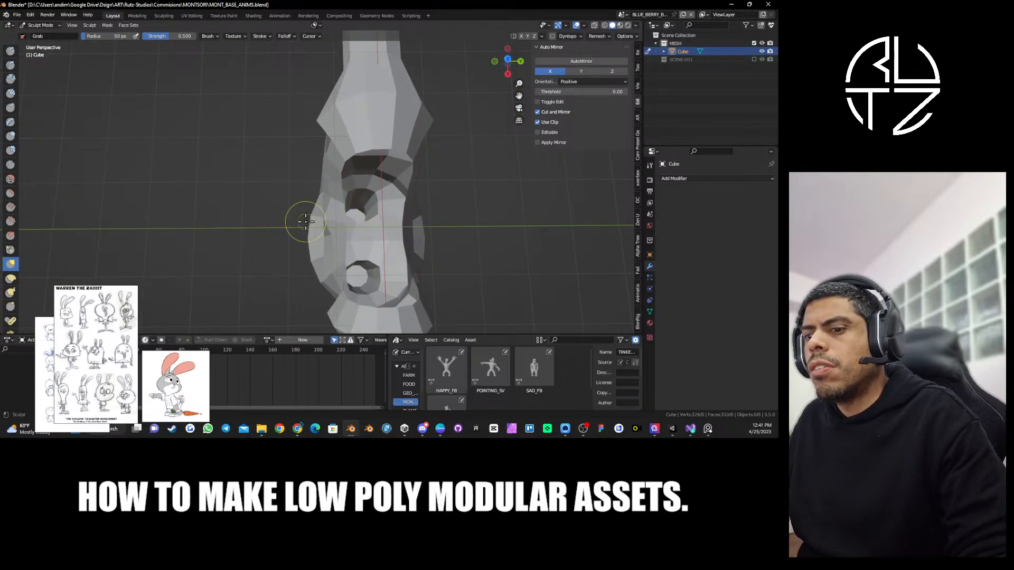
{"action": "key", "text": "f"}
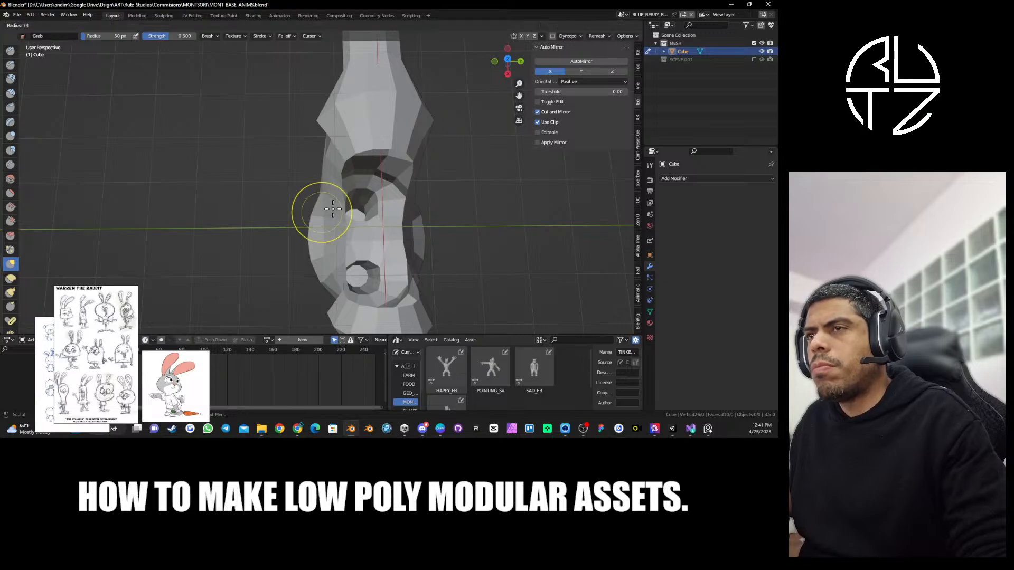
{"action": "left_click", "coordinate": [334, 209]}
Enable X symmetry for sculpting and shape the front of the chest with the Grab brush.
{"action": "left_click_drag", "start_coordinate": [335, 216], "coordinate": [309, 218]}
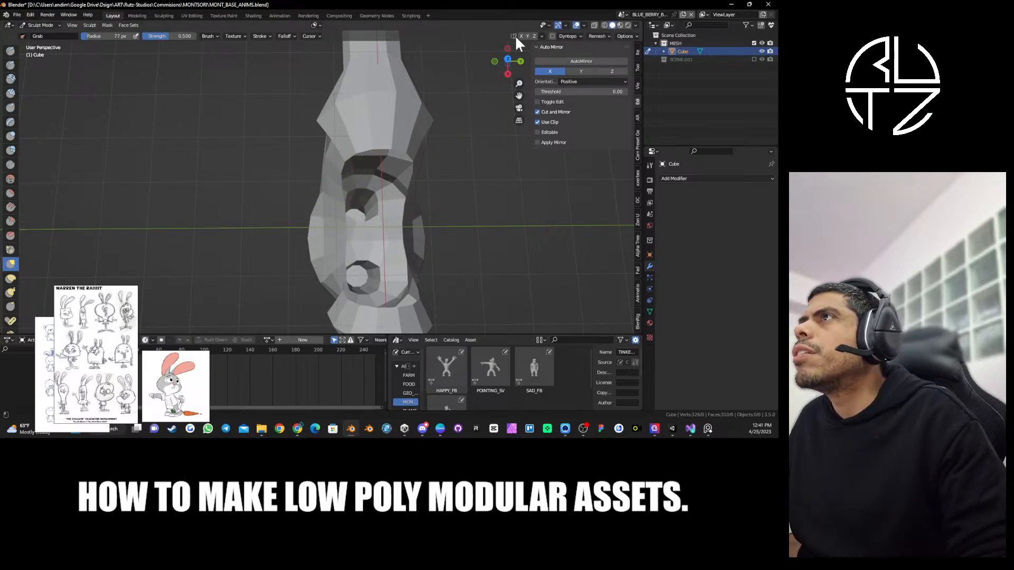
{"action": "left_click_drag", "start_coordinate": [336, 205], "coordinate": [339, 205]}
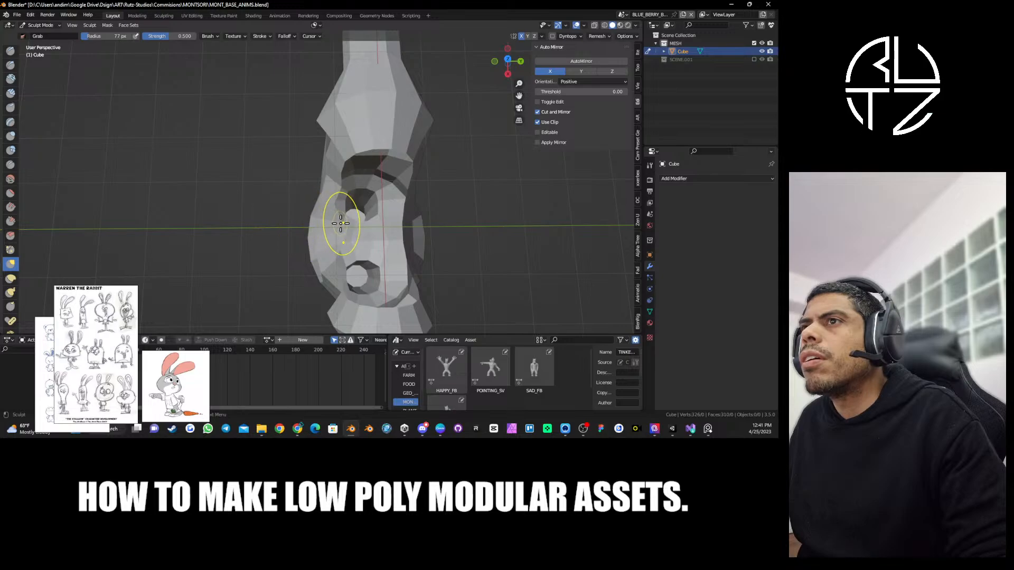
{"action": "middle_click_drag", "start_coordinate": [344, 225], "coordinate": [378, 165]}
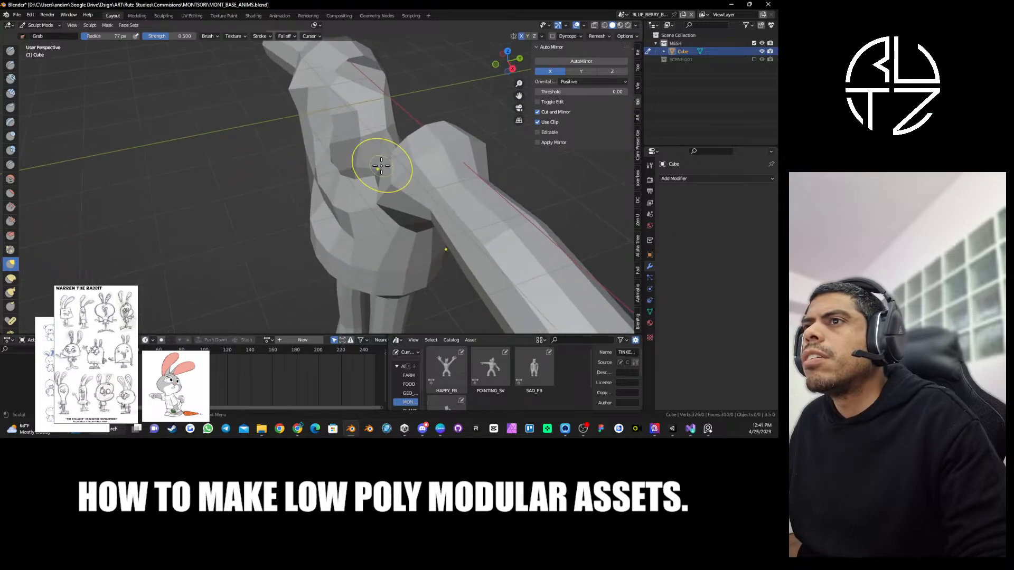
{"action": "key", "text": "KP_3"}
{"action": "key", "text": "KP_1"}
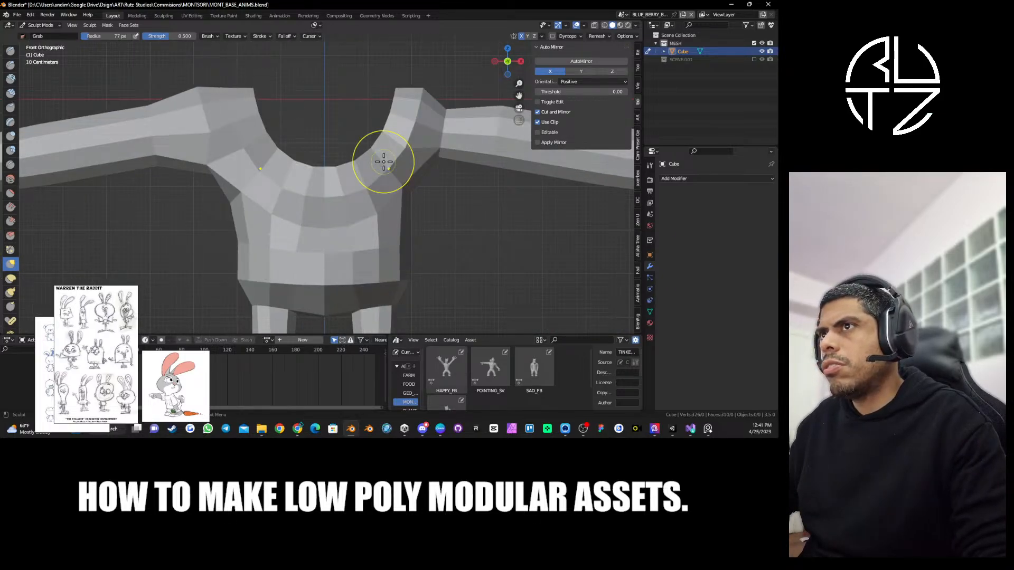
{"action": "key", "text": "KP_3"}
{"action": "middle_click_drag", "start_coordinate": [363, 139], "coordinate": [345, 227]}
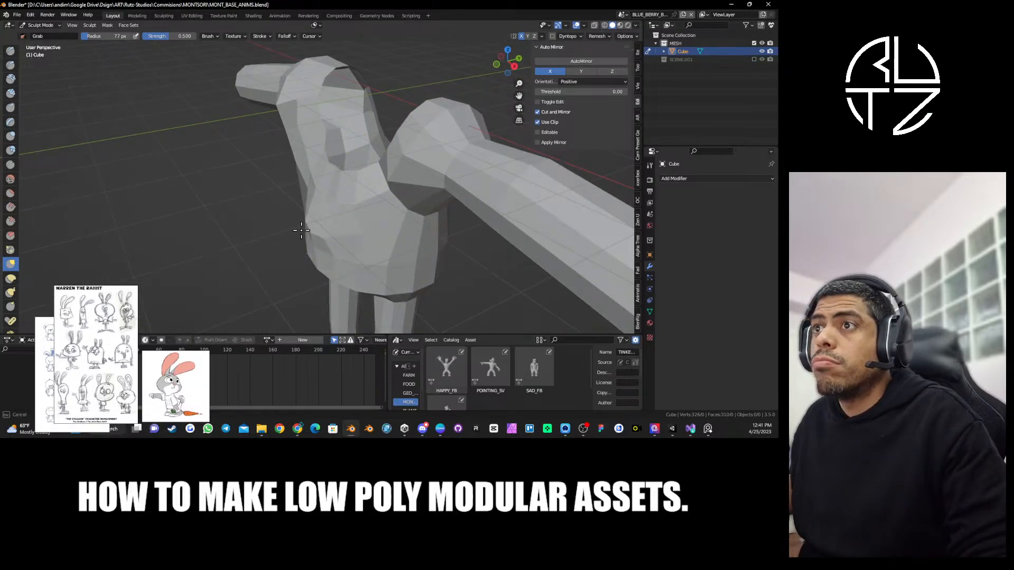
Reshape the lower belly and the area between the legs symmetrically with the Grab brush.
{"action": "middle_click_drag", "start_coordinate": [318, 170], "coordinate": [340, 169]}
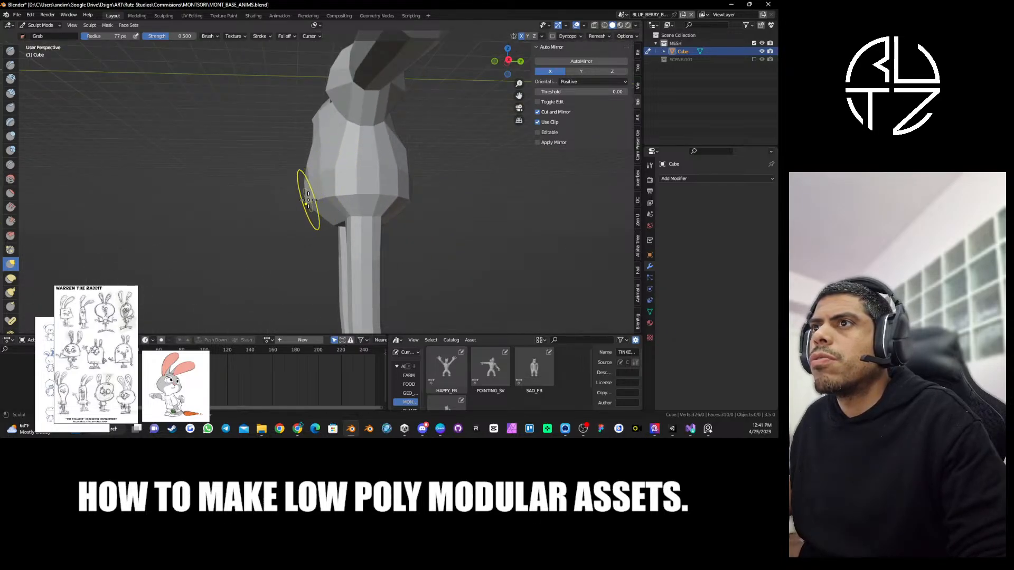
{"action": "middle_click_drag", "start_coordinate": [294, 196], "coordinate": [381, 193]}
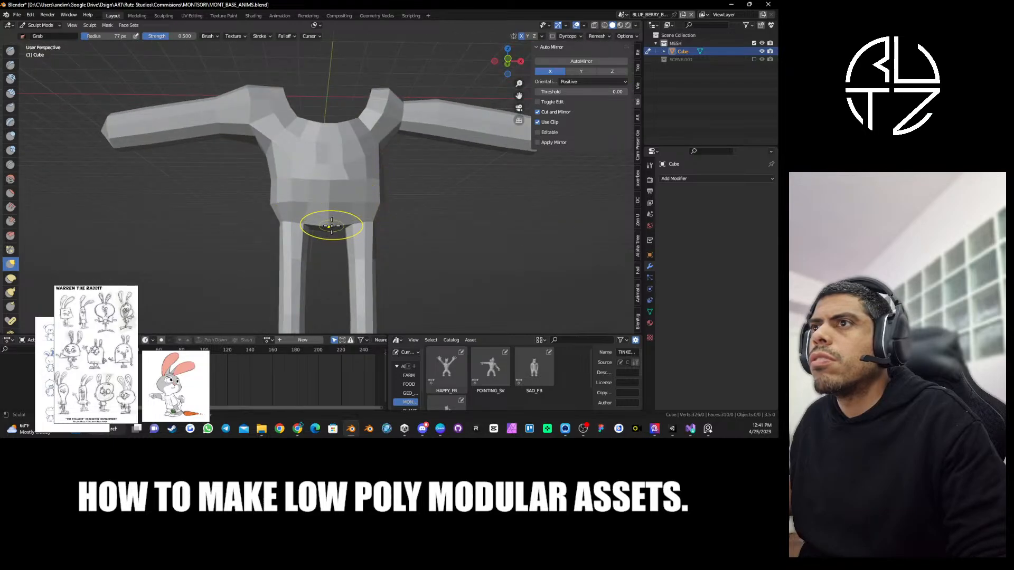
{"action": "scroll", "coordinate": [319, 185], "scroll_direction": "up", "scroll_amount": 3}
{"action": "middle_click_drag", "start_coordinate": [319, 186], "coordinate": [366, 201]}
{"action": "scroll", "coordinate": [338, 196], "scroll_direction": "down", "scroll_amount": 3}
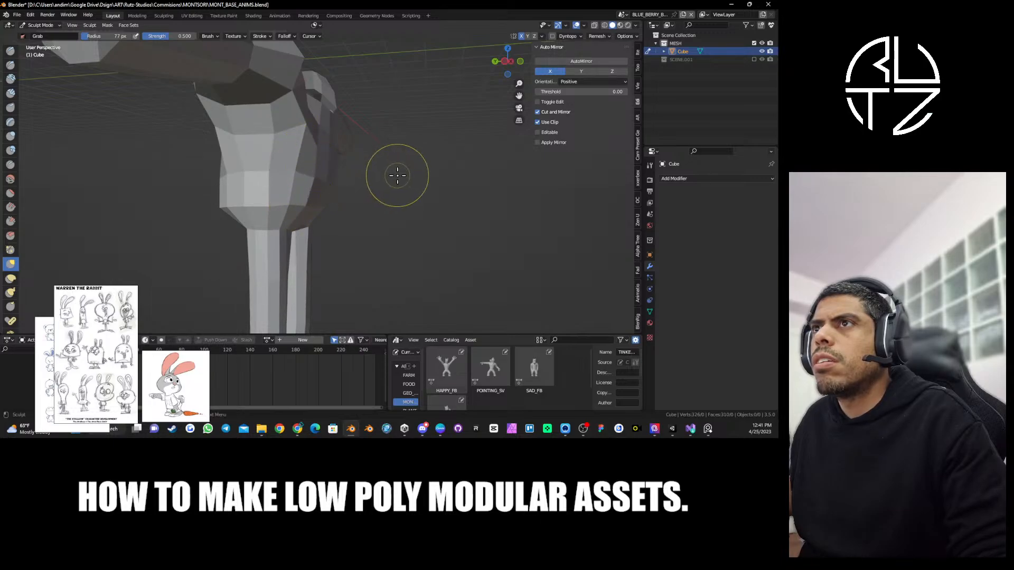
Taper the hips smoothly into the legs and adjust the back of the torso with the Grab brush.
{"action": "middle_click_drag", "start_coordinate": [397, 175], "coordinate": [314, 181]}
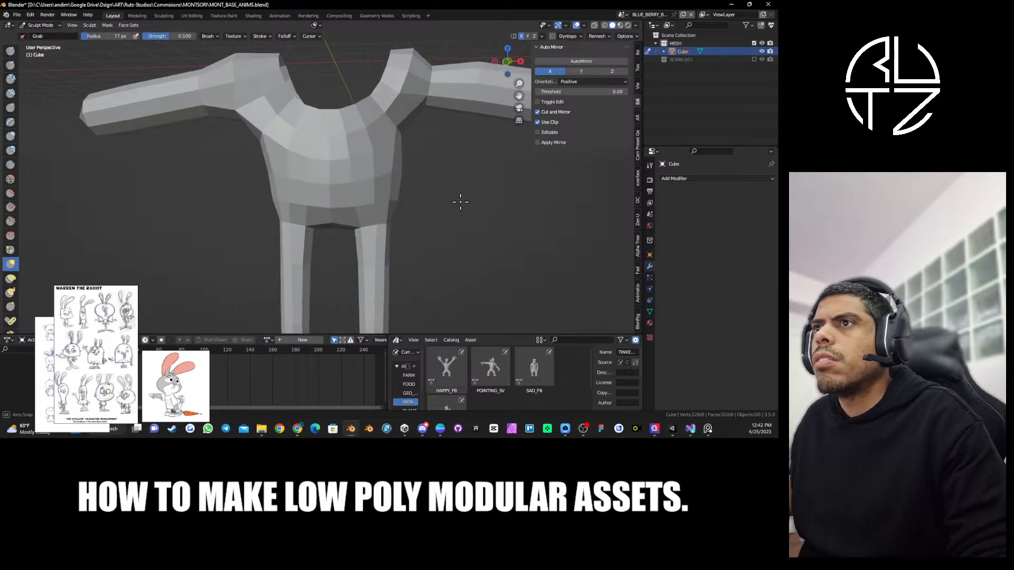
{"action": "middle_click_drag", "start_coordinate": [460, 199], "coordinate": [368, 196]}
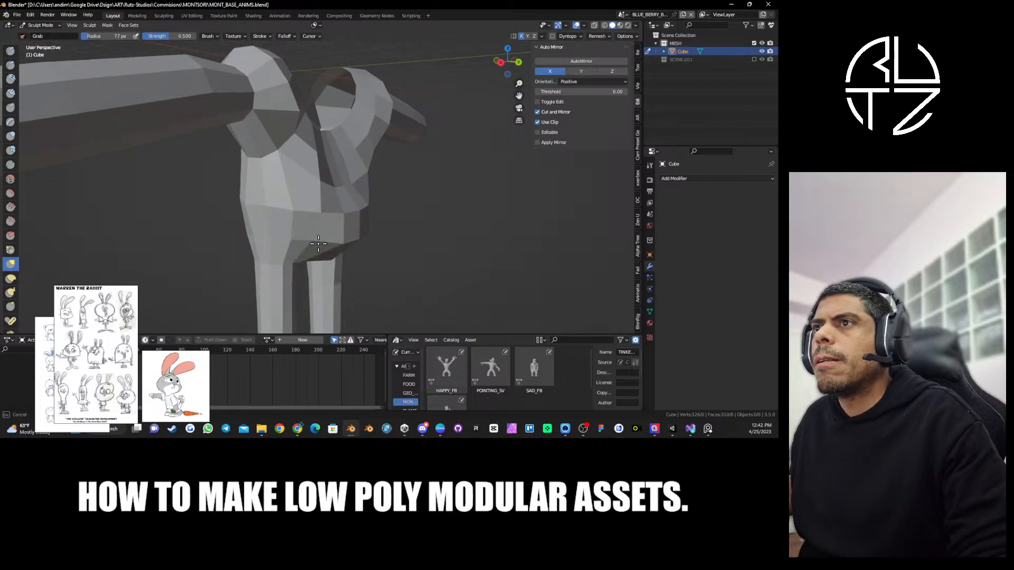
{"action": "mouse_move", "coordinate": [350, 241]}
{"action": "middle_mouse_down"}
{"action": "mouse_move", "coordinate": [430, 210]}
{"action": "mouse_move", "coordinate": [417, 216]}
{"action": "mouse_move", "coordinate": [398, 185]}
{"action": "mouse_move", "coordinate": [335, 246]}
{"action": "mouse_move", "coordinate": [334, 232]}
{"action": "mouse_move", "coordinate": [364, 207]}
{"action": "mouse_move", "coordinate": [376, 231]}
{"action": "mouse_move", "coordinate": [385, 209]}
{"action": "mouse_move", "coordinate": [365, 217]}
{"action": "mouse_move", "coordinate": [419, 220]}
{"action": "mouse_move", "coordinate": [363, 211]}
{"action": "middle_mouse_up"}
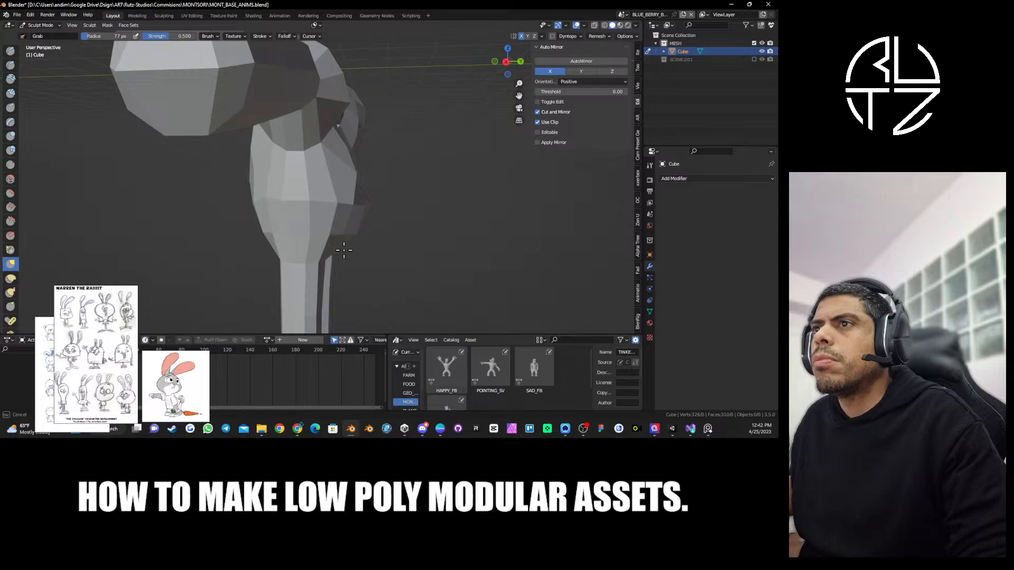
{"action": "mouse_move", "coordinate": [344, 250]}
{"action": "middle_mouse_down"}
{"action": "mouse_move", "coordinate": [375, 236]}
{"action": "mouse_move", "coordinate": [331, 242]}
{"action": "middle_mouse_up"}
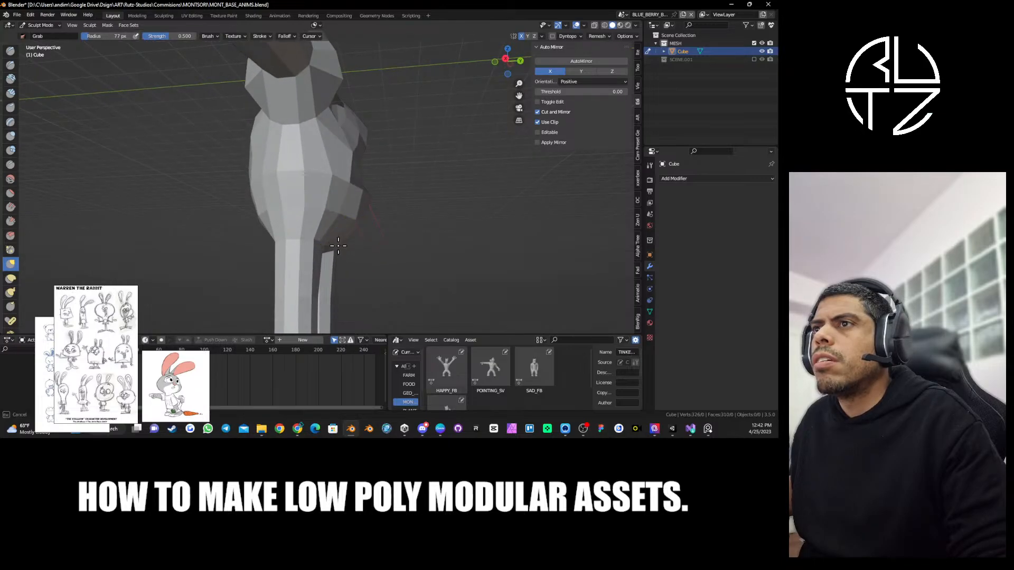
{"action": "middle_click_drag", "start_coordinate": [360, 184], "coordinate": [342, 201]}
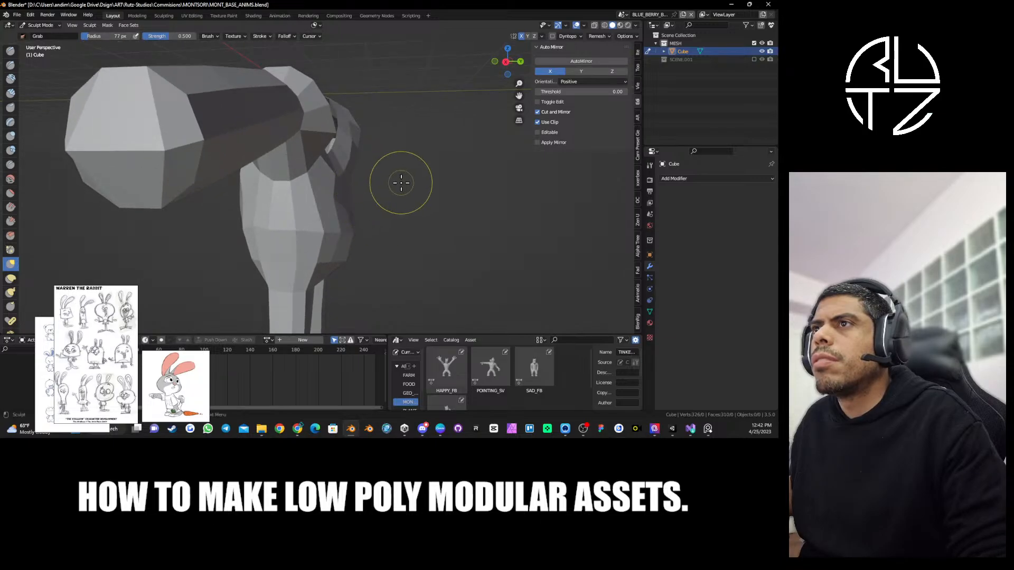
{"action": "mouse_move", "coordinate": [401, 183]}
{"action": "middle_mouse_down"}
{"action": "mouse_move", "coordinate": [375, 206]}
{"action": "mouse_move", "coordinate": [340, 208]}
{"action": "mouse_move", "coordinate": [365, 219]}
{"action": "mouse_move", "coordinate": [336, 182]}
{"action": "mouse_move", "coordinate": [337, 196]}
{"action": "middle_mouse_up"}
{"action": "left_click_drag", "start_coordinate": [327, 159], "coordinate": [385, 162]}
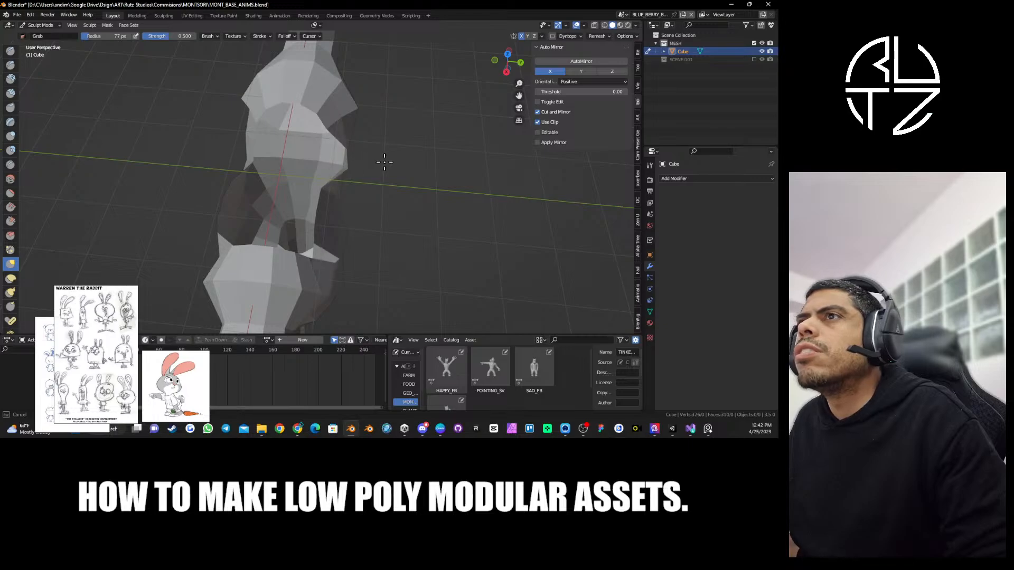
Pull the upper torso and shoulder geometry outward from the side with the Grab brush to fill out the body.
{"action": "left_click_drag", "start_coordinate": [326, 187], "coordinate": [392, 188]}
{"action": "mouse_move", "coordinate": [320, 221]}
{"action": "left_mouse_down"}
{"action": "mouse_move", "coordinate": [373, 220]}
{"action": "mouse_move", "coordinate": [364, 221]}
{"action": "left_mouse_up"}
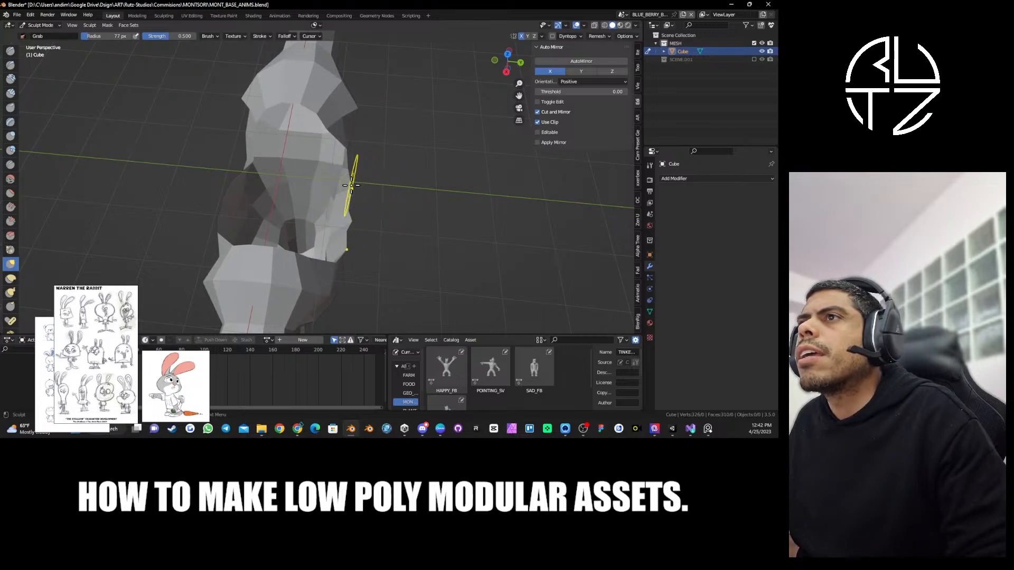
{"action": "left_click_drag", "start_coordinate": [351, 184], "coordinate": [371, 186]}
{"action": "mouse_move", "coordinate": [348, 150]}
{"action": "left_mouse_down"}
{"action": "mouse_move", "coordinate": [372, 113]}
{"action": "mouse_move", "coordinate": [312, 139]}
{"action": "left_mouse_up"}
Reshape the collar and upper chest around the neck opening with the Grab brush.
{"action": "mouse_move", "coordinate": [385, 203]}
{"action": "middle_mouse_down"}
{"action": "mouse_move", "coordinate": [379, 158]}
{"action": "mouse_move", "coordinate": [272, 169]}
{"action": "middle_mouse_up"}
{"action": "mouse_move", "coordinate": [256, 113]}
{"action": "middle_mouse_down"}
{"action": "mouse_move", "coordinate": [360, 184]}
{"action": "mouse_move", "coordinate": [299, 174]}
{"action": "middle_mouse_up"}
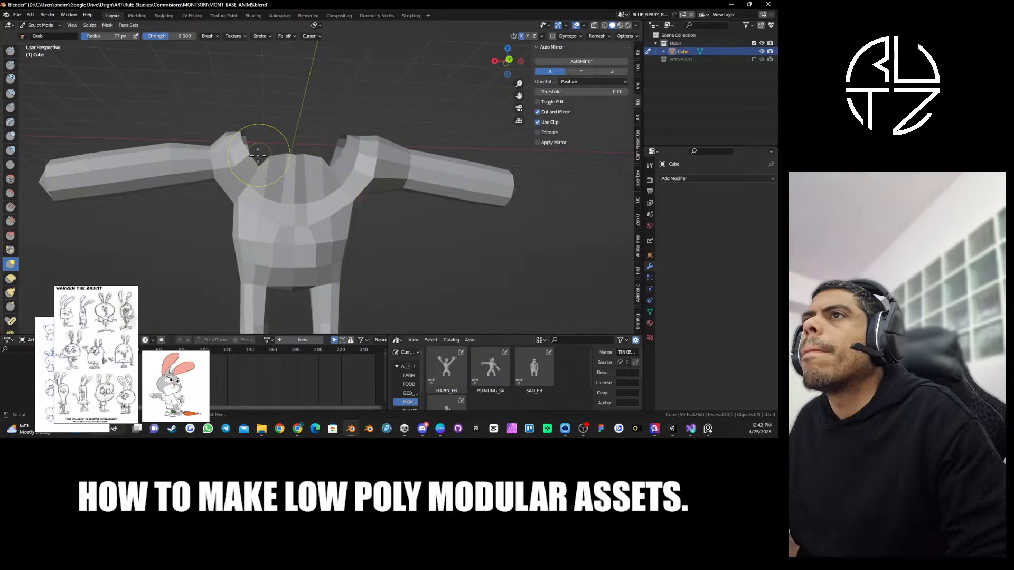
{"action": "mouse_move", "coordinate": [257, 165]}
{"action": "left_mouse_down"}
{"action": "mouse_move", "coordinate": [263, 119]}
{"action": "mouse_move", "coordinate": [244, 128]}
{"action": "mouse_move", "coordinate": [288, 147]}
{"action": "left_mouse_up"}
{"action": "mouse_move", "coordinate": [281, 203]}
{"action": "left_mouse_down"}
{"action": "mouse_move", "coordinate": [282, 181]}
{"action": "mouse_move", "coordinate": [267, 159]}
{"action": "mouse_move", "coordinate": [253, 164]}
{"action": "mouse_move", "coordinate": [251, 143]}
{"action": "left_mouse_up"}
Reshape the top and underside of the arm with Grab strokes running toward the wrist.
{"action": "middle_click_drag", "start_coordinate": [208, 157], "coordinate": [293, 163], "text": "shift"}
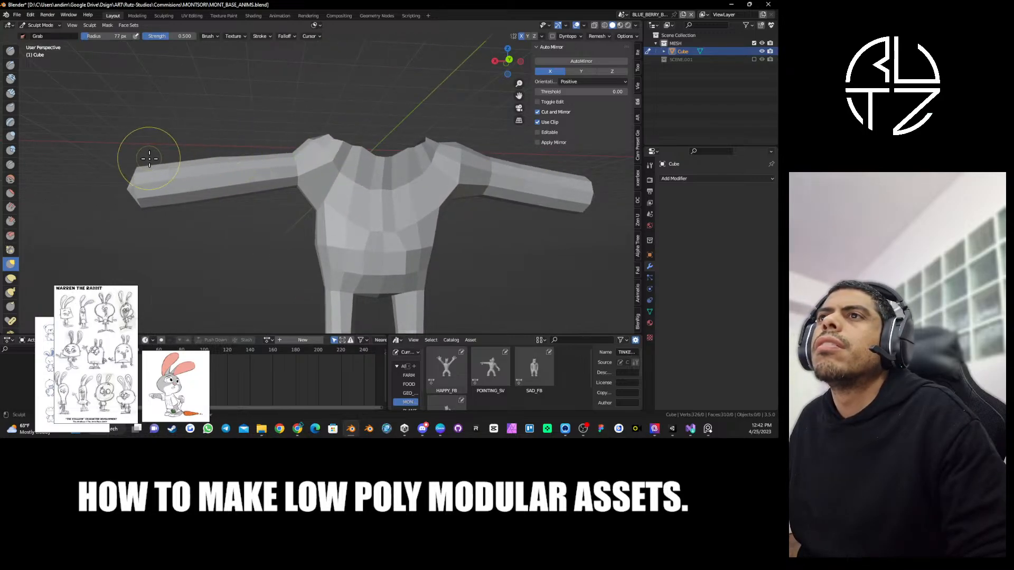
{"action": "left_click_drag", "start_coordinate": [218, 160], "coordinate": [157, 170]}
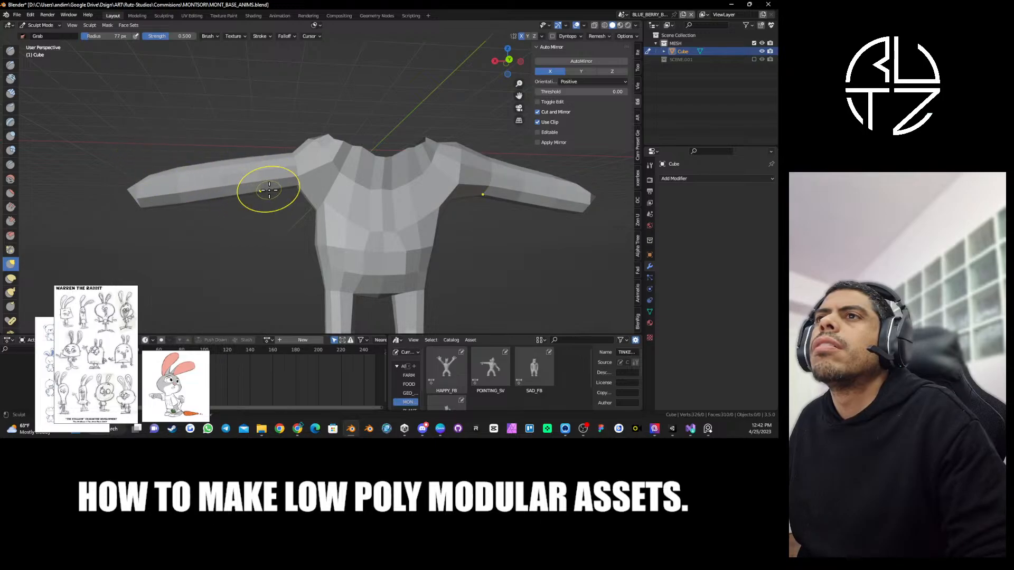
{"action": "left_click_drag", "start_coordinate": [269, 191], "coordinate": [190, 204]}
{"action": "left_click_drag", "start_coordinate": [275, 193], "coordinate": [154, 205], "text": "shift"}
{"action": "mouse_move", "coordinate": [150, 190]}
{"action": "middle_mouse_down"}
{"action": "mouse_move", "coordinate": [220, 185]}
{"action": "mouse_move", "coordinate": [357, 245]}
{"action": "mouse_move", "coordinate": [298, 167]}
{"action": "middle_mouse_up"}
{"action": "left_click_drag", "start_coordinate": [291, 182], "coordinate": [282, 165]}
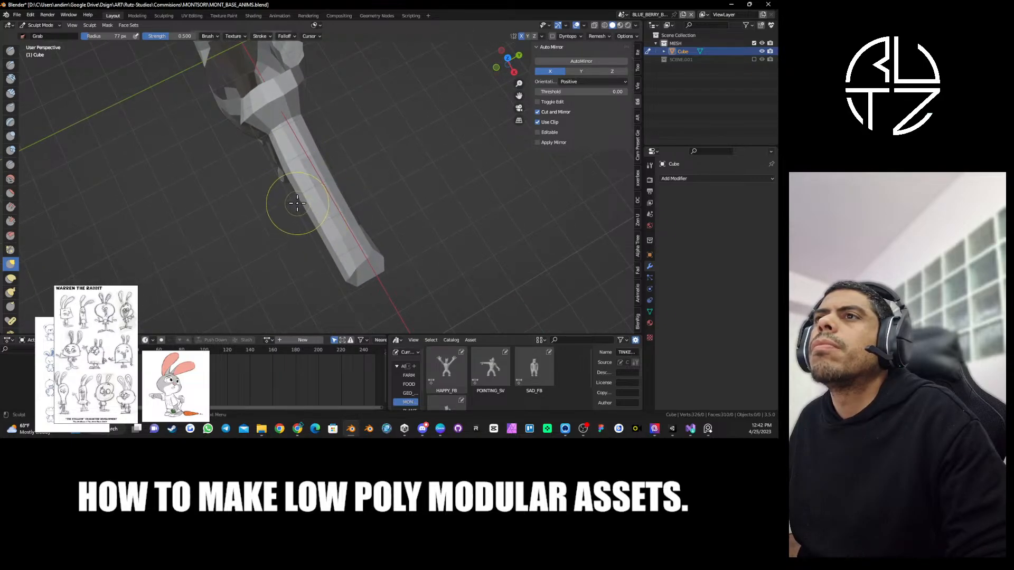
Check the arms and torso from several angles and adjust the inner shoulder and neck opening with the Grab brush.
{"action": "middle_click_drag", "start_coordinate": [294, 199], "coordinate": [380, 199]}
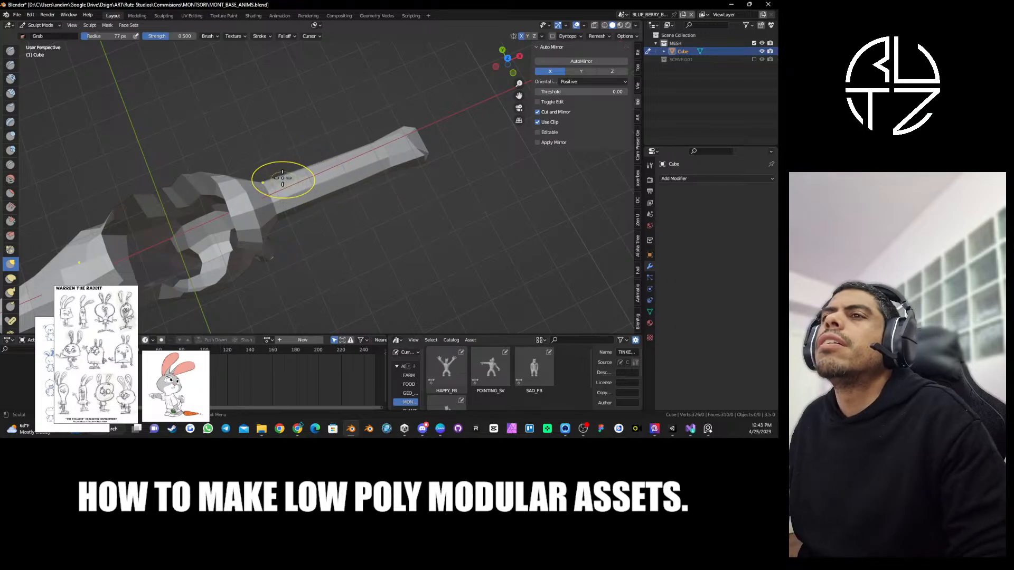
{"action": "middle_click_drag", "start_coordinate": [283, 178], "coordinate": [250, 149]}
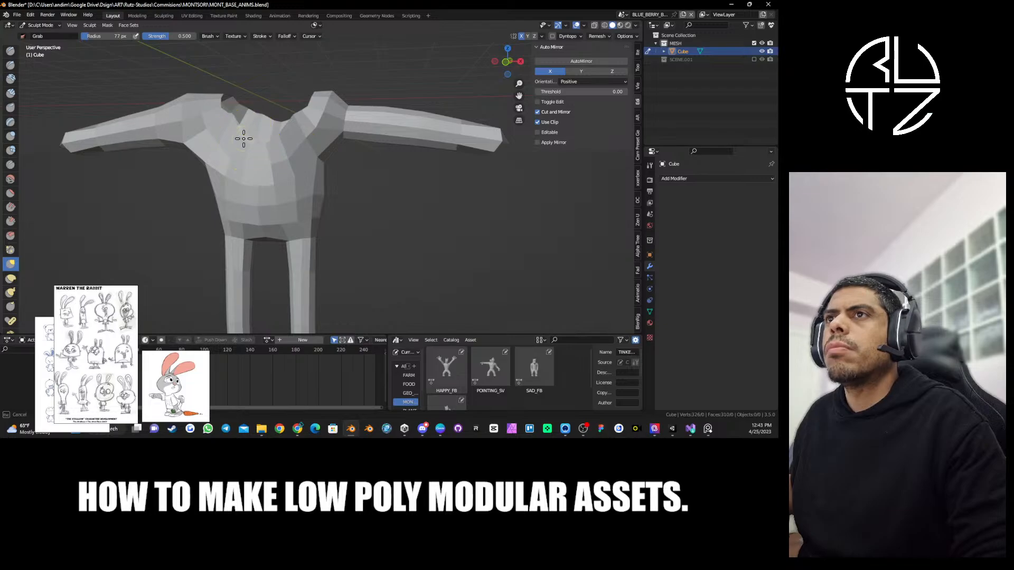
{"action": "mouse_move", "coordinate": [249, 107]}
{"action": "middle_mouse_down"}
{"action": "mouse_move", "coordinate": [262, 124]}
{"action": "mouse_move", "coordinate": [227, 121]}
{"action": "mouse_move", "coordinate": [232, 151]}
{"action": "mouse_move", "coordinate": [302, 173]}
{"action": "middle_mouse_up"}
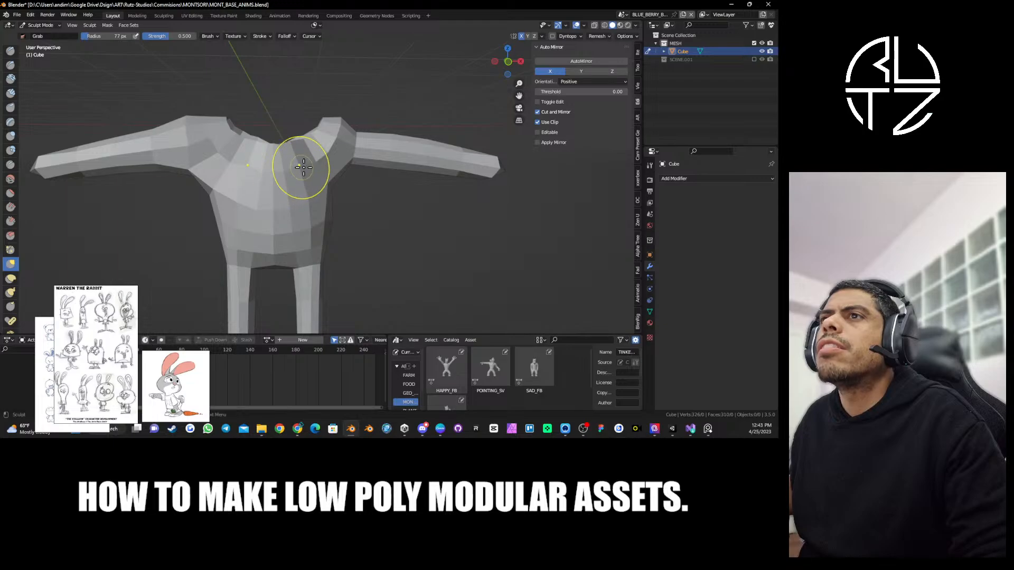
{"action": "mouse_move", "coordinate": [319, 158]}
{"action": "middle_mouse_down"}
{"action": "mouse_move", "coordinate": [331, 161]}
{"action": "mouse_move", "coordinate": [285, 159]}
{"action": "mouse_move", "coordinate": [338, 194]}
{"action": "mouse_move", "coordinate": [338, 214]}
{"action": "mouse_move", "coordinate": [360, 200]}
{"action": "mouse_move", "coordinate": [389, 224]}
{"action": "mouse_move", "coordinate": [336, 209]}
{"action": "middle_mouse_up"}
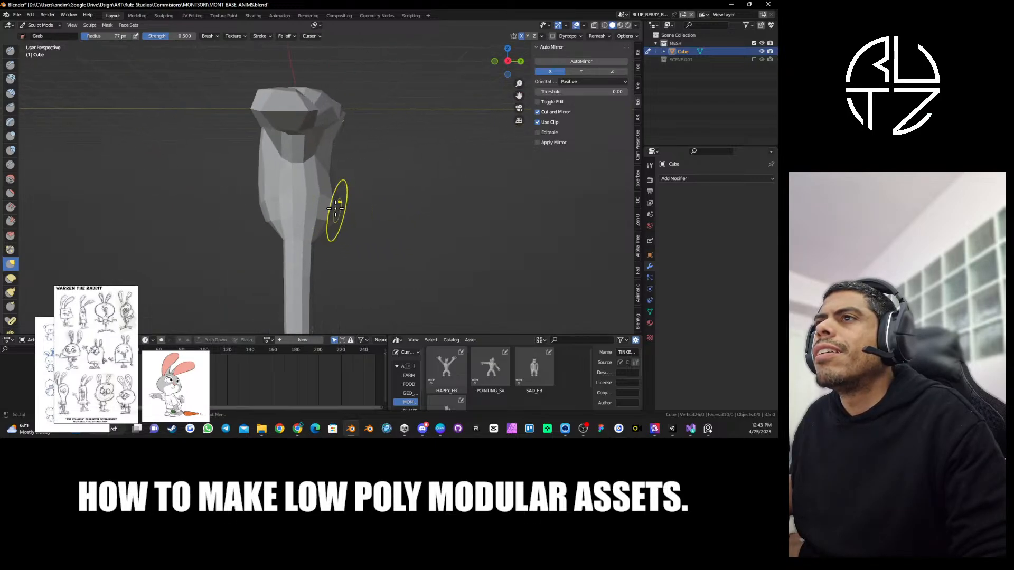
{"action": "mouse_move", "coordinate": [326, 166]}
{"action": "middle_mouse_down"}
{"action": "mouse_move", "coordinate": [344, 156]}
{"action": "mouse_move", "coordinate": [305, 185]}
{"action": "middle_mouse_up"}
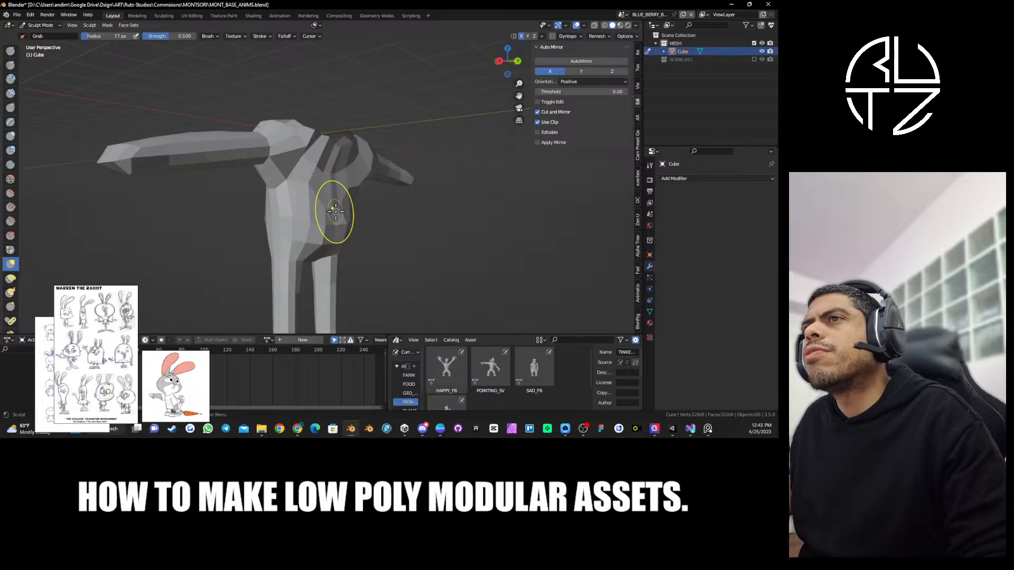
{"action": "middle_click_drag", "start_coordinate": [383, 221], "coordinate": [339, 226]}
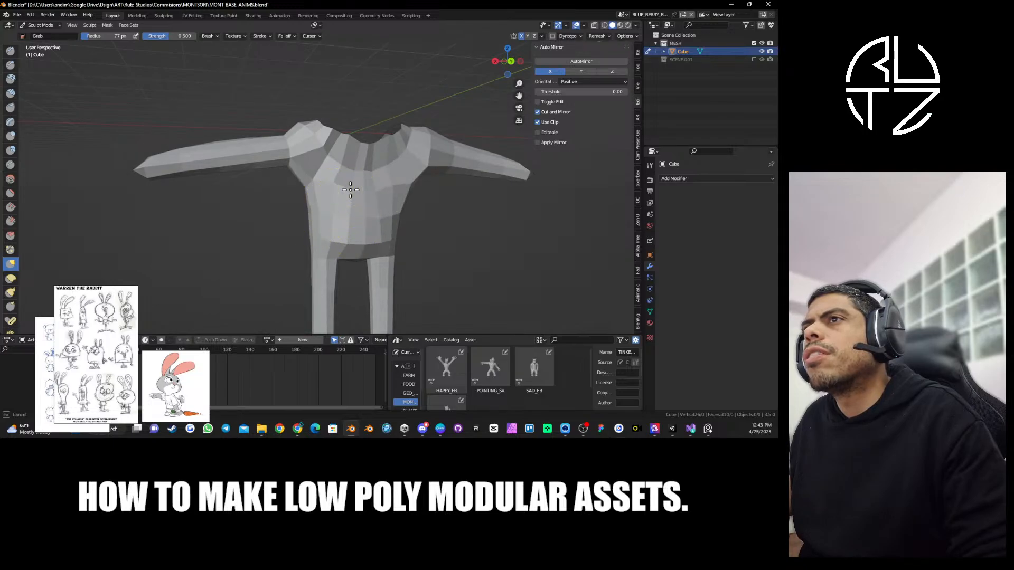
{"action": "scroll", "coordinate": [332, 190], "scroll_direction": "up", "scroll_amount": 4}
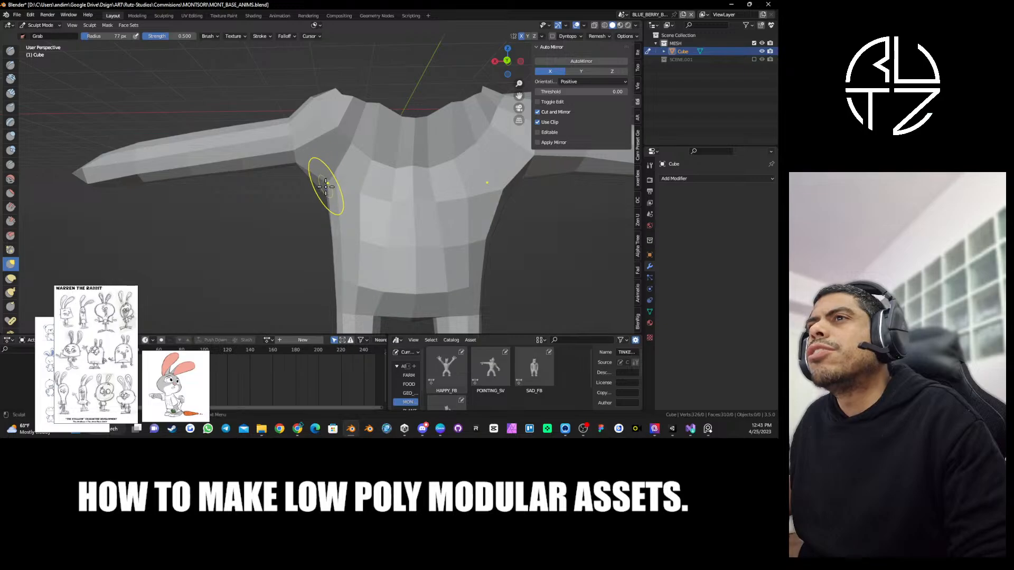
{"action": "mouse_move", "coordinate": [326, 187]}
{"action": "middle_mouse_down"}
{"action": "mouse_move", "coordinate": [294, 176]}
{"action": "mouse_move", "coordinate": [286, 158]}
{"action": "mouse_move", "coordinate": [328, 150]}
{"action": "middle_mouse_up"}
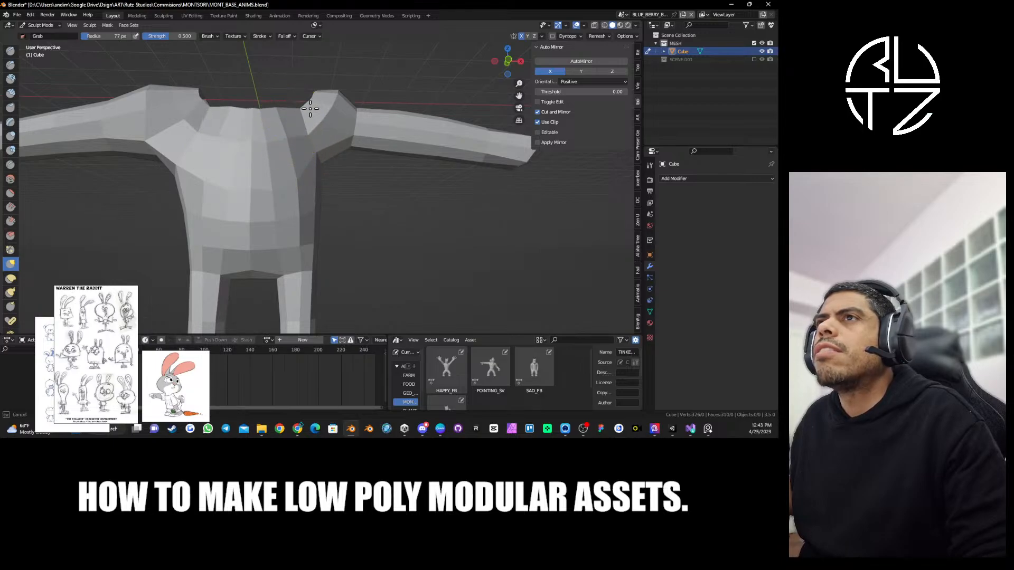
{"action": "left_click_drag", "start_coordinate": [310, 109], "coordinate": [289, 110]}
{"action": "left_click_drag", "start_coordinate": [260, 110], "coordinate": [270, 111]}
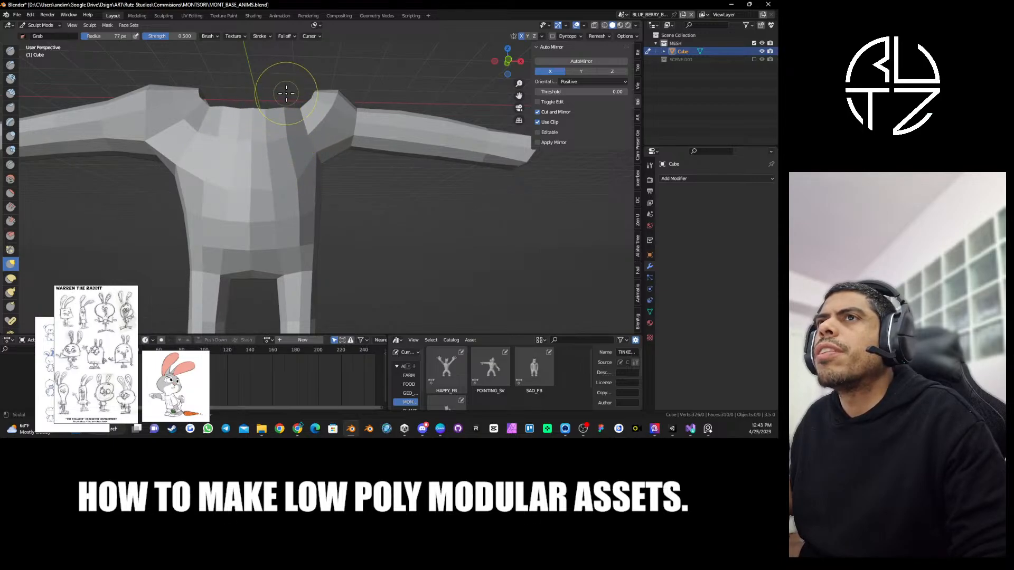
{"action": "middle_click_drag", "start_coordinate": [285, 94], "coordinate": [343, 193]}
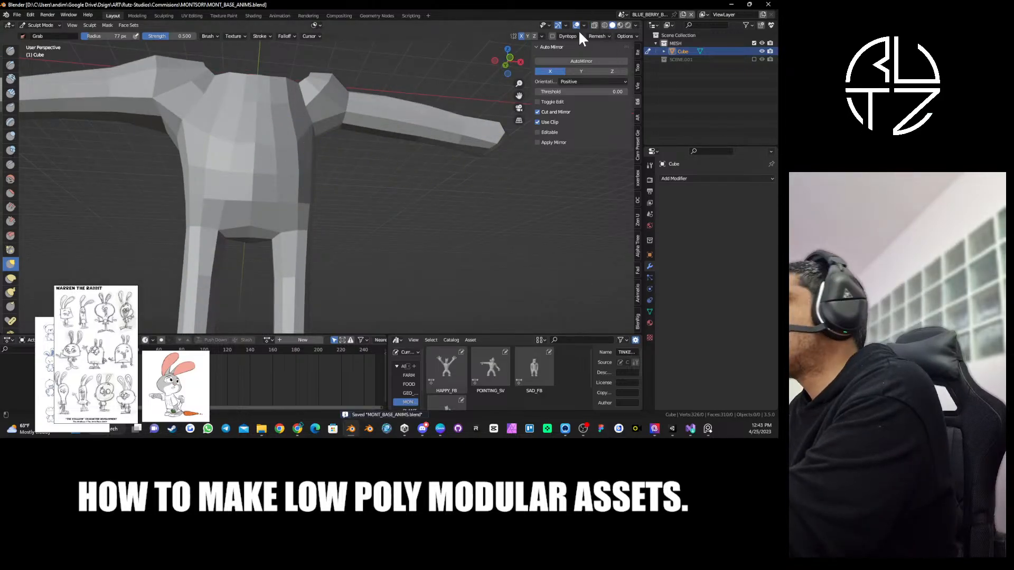
Apply AutoMirror to the body across the X axis with positive orientation.
{"action": "left_click", "coordinate": [560, 61]}
{"action": "middle_click_drag", "start_coordinate": [521, 226], "coordinate": [456, 172]}
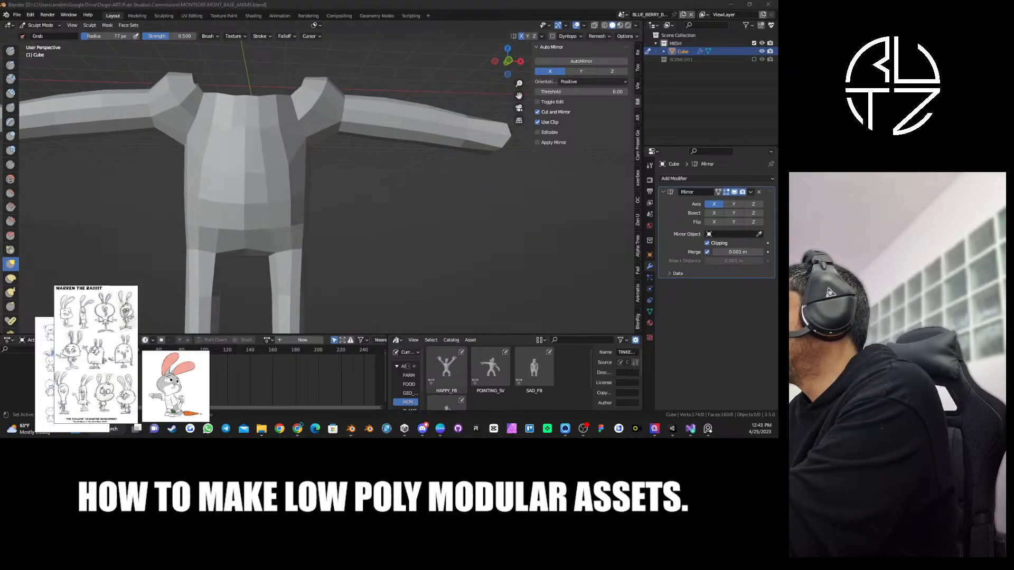
{"action": "key", "text": "super+d"}
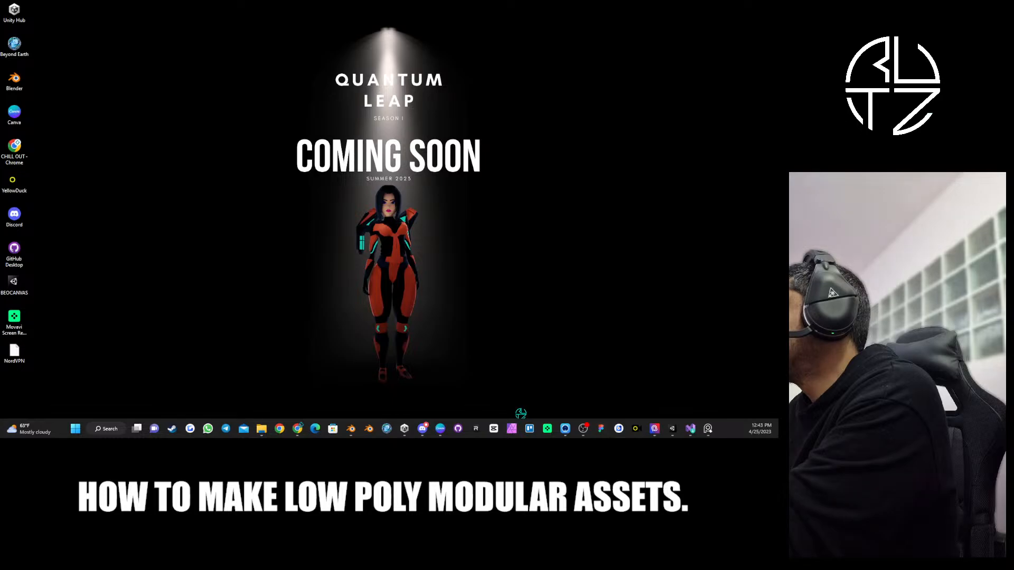
{"action": "key", "text": "super+d"}
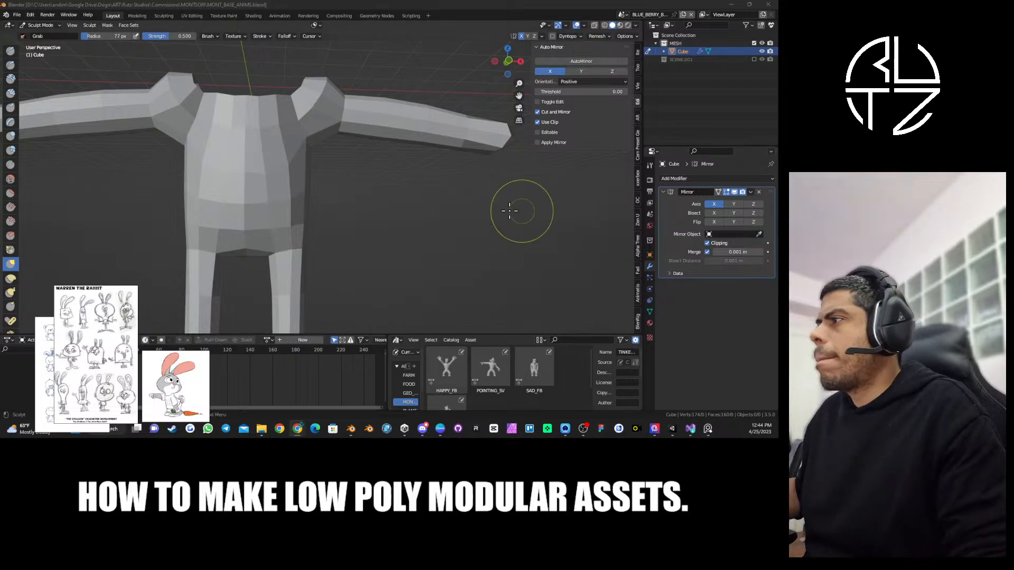
In Edit Mode, slide the stray vertex beside the torso's centre seam fully onto its neighbour to merge them.
{"action": "mouse_move", "coordinate": [324, 188]}
{"action": "middle_mouse_down"}
{"action": "mouse_move", "coordinate": [383, 151]}
{"action": "mouse_move", "coordinate": [335, 192]}
{"action": "mouse_move", "coordinate": [398, 172]}
{"action": "mouse_move", "coordinate": [373, 185]}
{"action": "mouse_move", "coordinate": [381, 199]}
{"action": "mouse_move", "coordinate": [339, 199]}
{"action": "mouse_move", "coordinate": [350, 177]}
{"action": "mouse_move", "coordinate": [340, 199]}
{"action": "mouse_move", "coordinate": [380, 172]}
{"action": "mouse_move", "coordinate": [325, 210]}
{"action": "mouse_move", "coordinate": [332, 153]}
{"action": "mouse_move", "coordinate": [370, 169]}
{"action": "mouse_move", "coordinate": [390, 153]}
{"action": "mouse_move", "coordinate": [350, 136]}
{"action": "middle_mouse_up"}
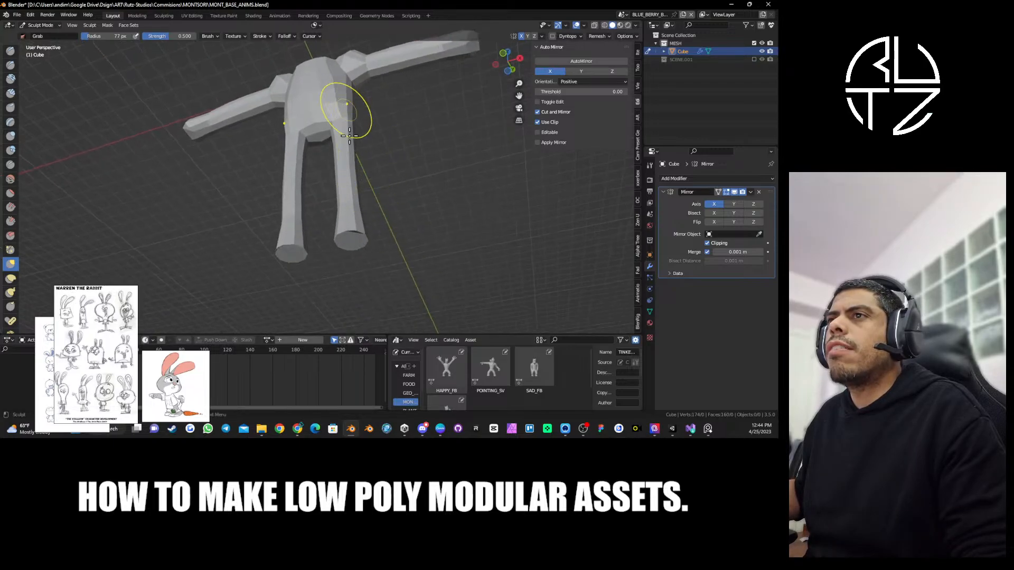
{"action": "mouse_move", "coordinate": [370, 198]}
{"action": "middle_mouse_down"}
{"action": "mouse_move", "coordinate": [297, 229]}
{"action": "mouse_move", "coordinate": [323, 107]}
{"action": "mouse_move", "coordinate": [321, 193]}
{"action": "mouse_move", "coordinate": [378, 197]}
{"action": "middle_mouse_up"}
{"action": "mouse_move", "coordinate": [342, 193]}
{"action": "middle_mouse_down"}
{"action": "mouse_move", "coordinate": [315, 197]}
{"action": "mouse_move", "coordinate": [341, 205]}
{"action": "middle_mouse_up"}
{"action": "key", "text": "Tab"}
{"action": "left_click", "coordinate": [319, 208]}
{"action": "key", "text": "1"}
{"action": "left_click", "coordinate": [326, 207]}
{"action": "scroll", "coordinate": [321, 200], "scroll_direction": "up", "scroll_amount": 4}
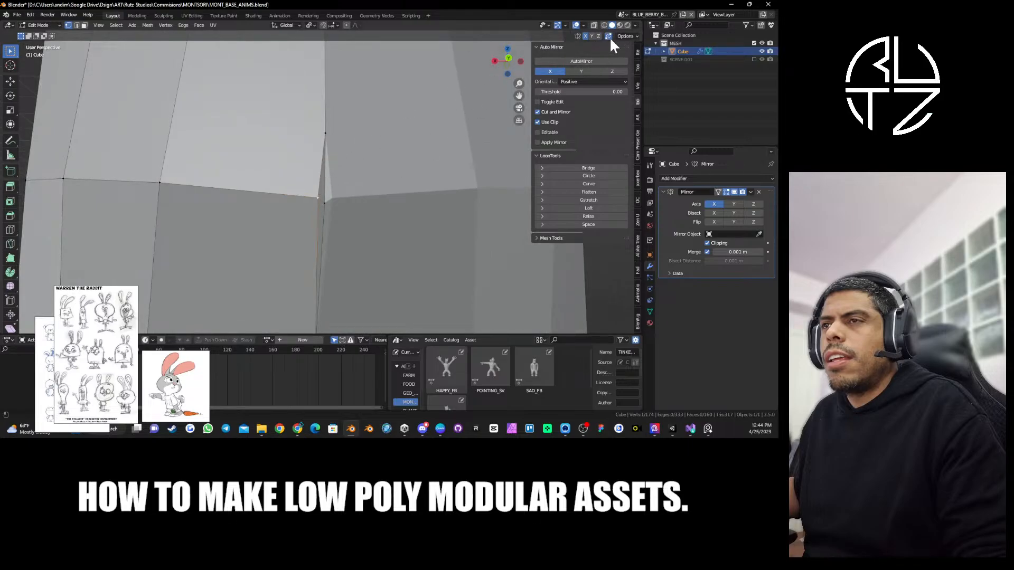
{"action": "key", "text": "g"}
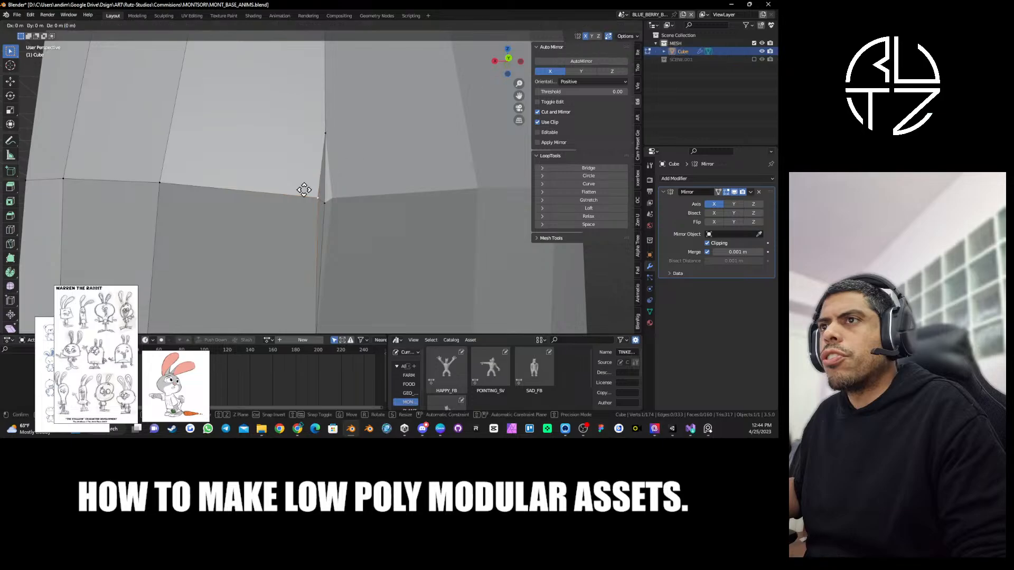
{"action": "key", "text": "g"}
{"action": "left_click", "coordinate": [370, 211]}
Select the whole mesh and clean it up with Merge by Distance.
{"action": "scroll", "coordinate": [367, 213], "scroll_direction": "down", "scroll_amount": 3}
{"action": "scroll", "coordinate": [320, 235], "scroll_direction": "down", "scroll_amount": 3}
{"action": "middle_click_drag", "start_coordinate": [319, 235], "coordinate": [317, 185]}
{"action": "scroll", "coordinate": [318, 211], "scroll_direction": "up", "scroll_amount": 5}
{"action": "scroll", "coordinate": [318, 211], "scroll_direction": "down", "scroll_amount": 4}
{"action": "key", "text": "q"}
{"action": "key", "text": "Escape"}
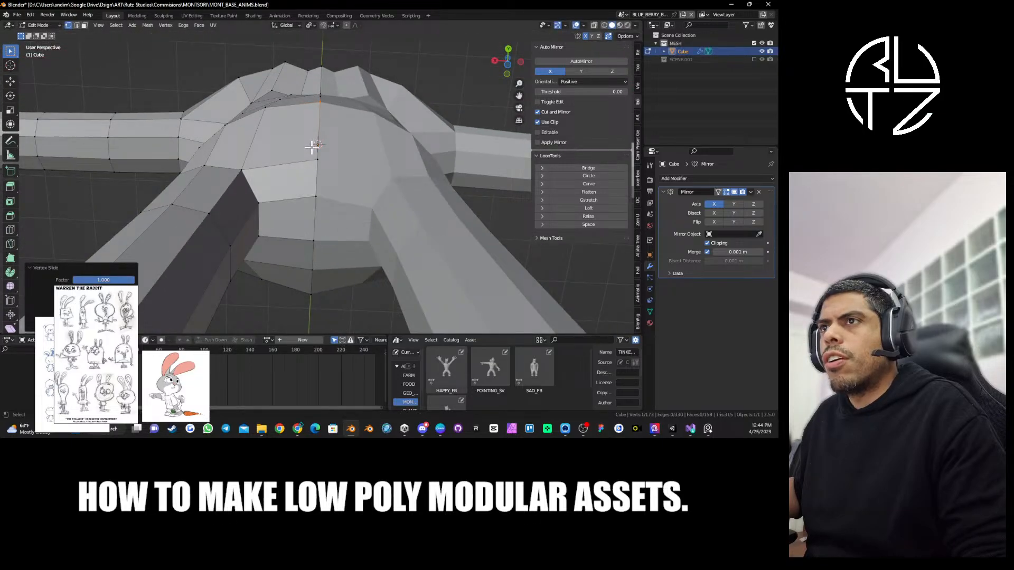
{"action": "key", "text": "a"}
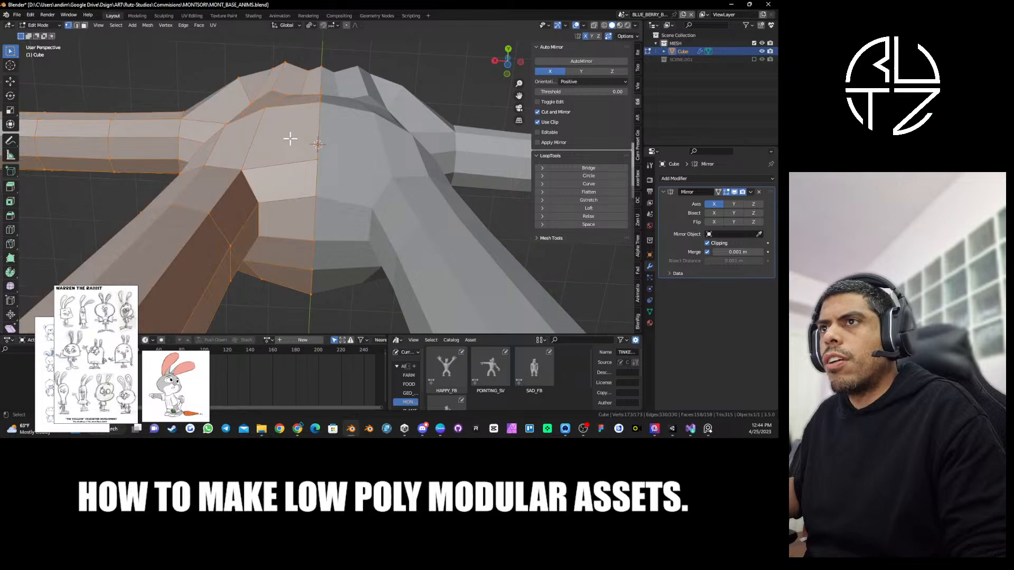
{"action": "left_click", "coordinate": [148, 25]}
{"action": "mouse_move", "coordinate": [166, 219]}
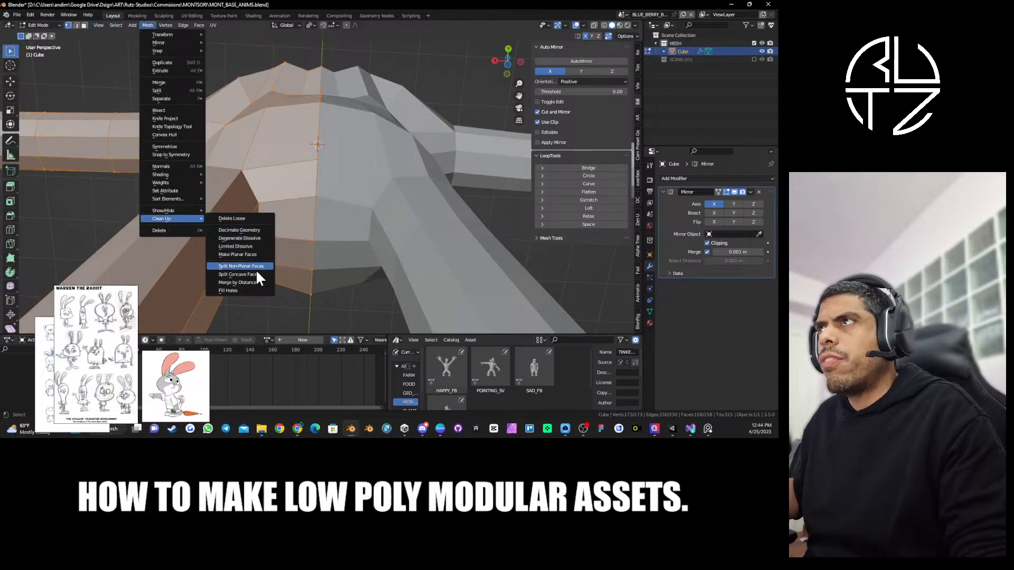
{"action": "left_click", "coordinate": [253, 282]}
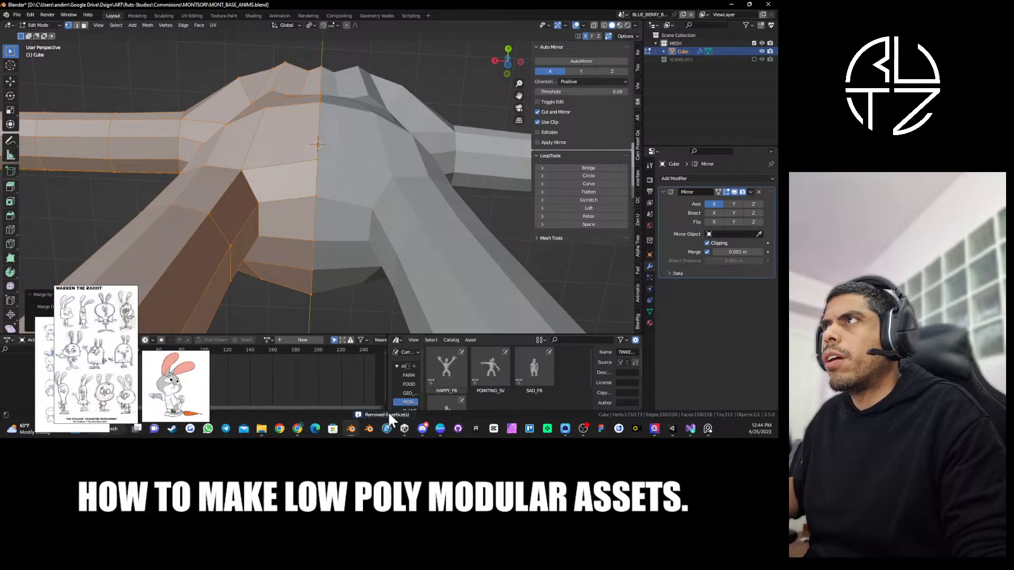
Slide the inner-leg vertex and the crotch's centre vertex along their edges to even out the crotch.
{"action": "middle_click_drag", "start_coordinate": [258, 114], "coordinate": [267, 177]}
{"action": "scroll", "coordinate": [262, 175], "scroll_direction": "down", "scroll_amount": 4}
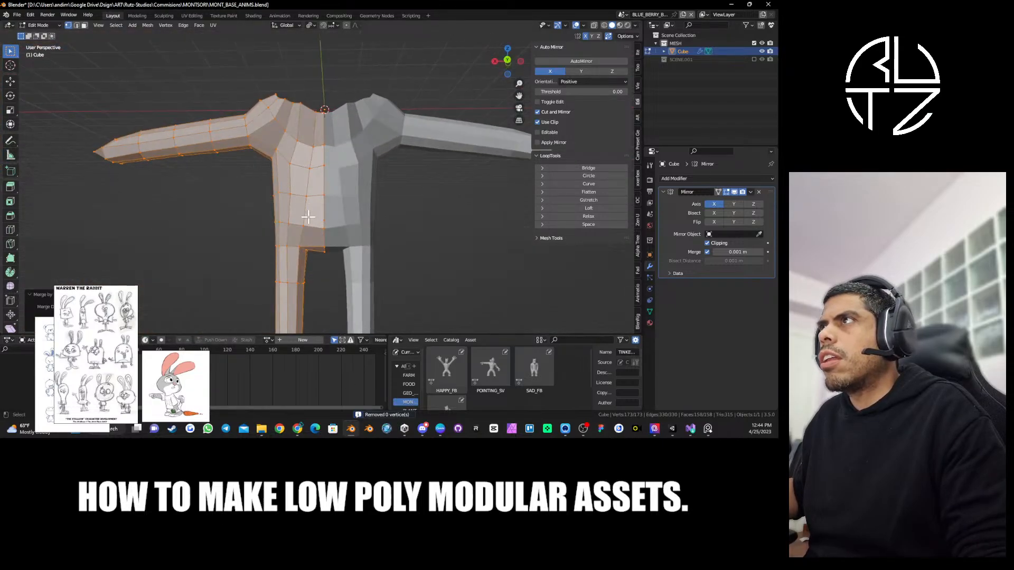
{"action": "left_click", "coordinate": [302, 250]}
{"action": "scroll", "coordinate": [310, 245], "scroll_direction": "up", "scroll_amount": 2}
{"action": "key", "text": "shift+v"}
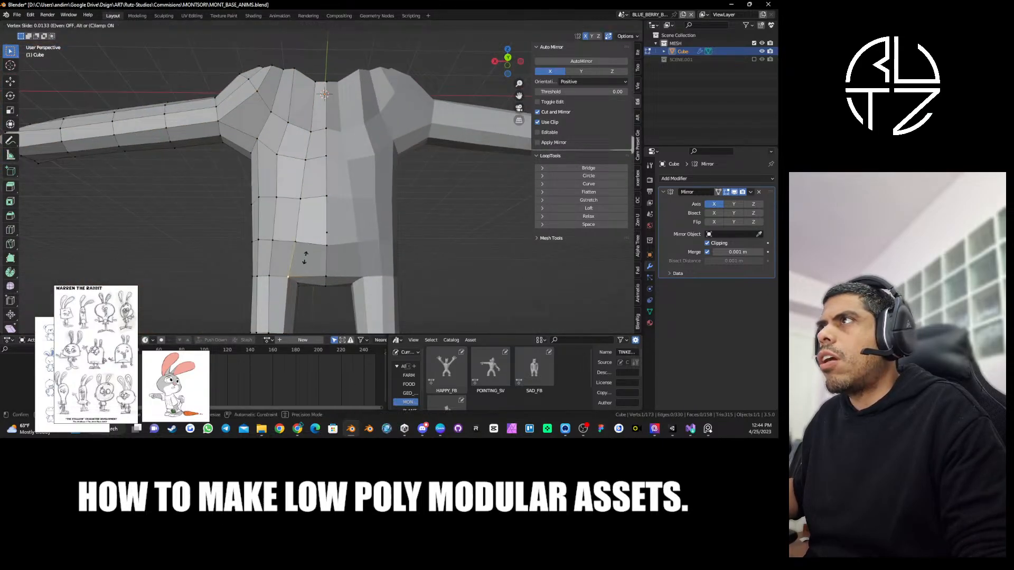
{"action": "left_click", "coordinate": [311, 256]}
{"action": "middle_click_drag", "start_coordinate": [311, 255], "coordinate": [296, 197], "text": "shift"}
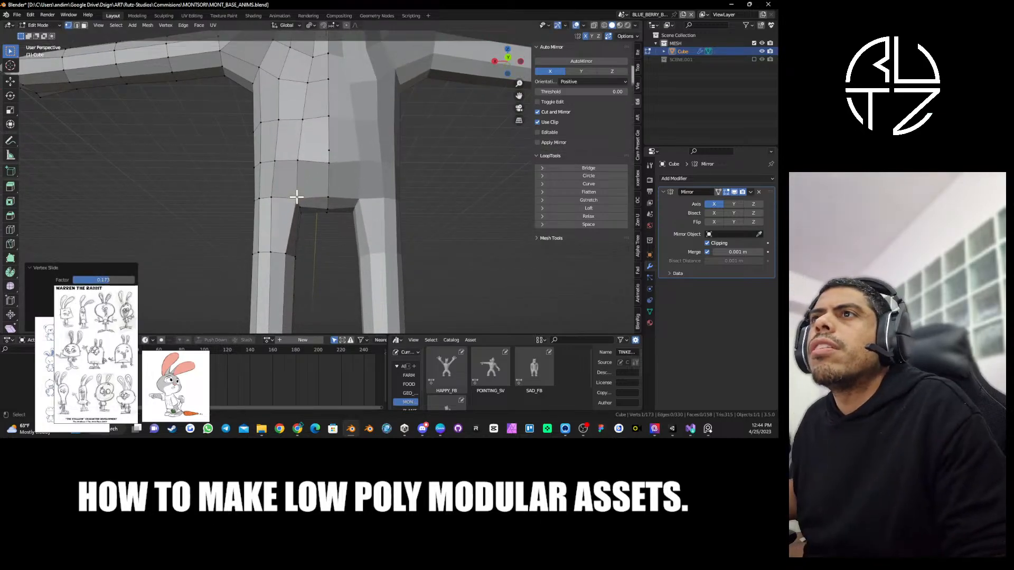
{"action": "left_click", "coordinate": [333, 194]}
{"action": "key", "text": "shift+v"}
{"action": "left_click", "coordinate": [337, 192]}
Slide the chest vertex below the collar along its edge to even out the topology.
{"action": "middle_click_drag", "start_coordinate": [306, 98], "coordinate": [307, 158], "text": "shift"}
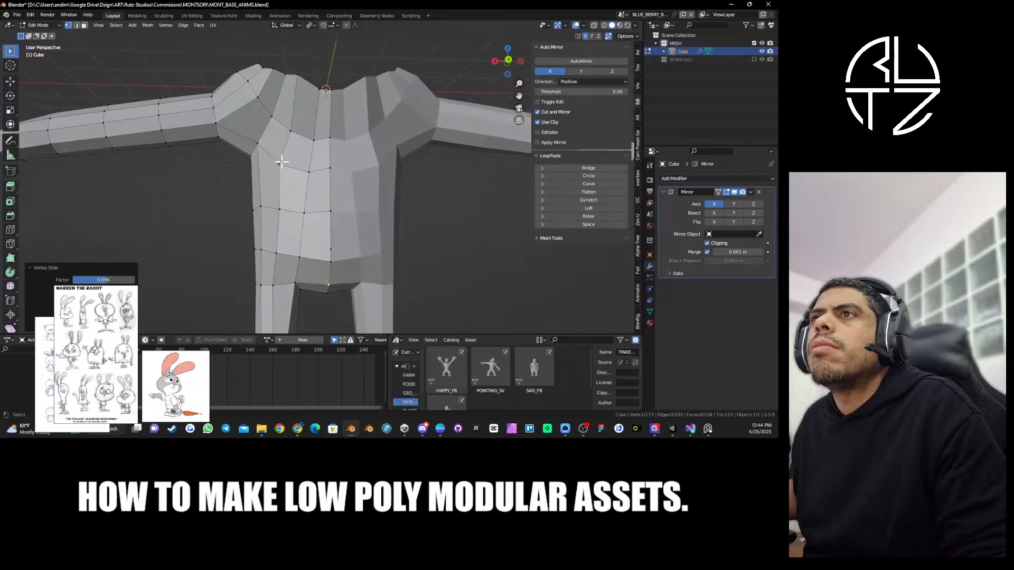
{"action": "left_click", "coordinate": [282, 163]}
{"action": "key", "text": "shift+v"}
{"action": "left_click", "coordinate": [289, 165]}
{"action": "mouse_move", "coordinate": [274, 113]}
{"action": "middle_mouse_down"}
{"action": "mouse_move", "coordinate": [272, 183]}
{"action": "mouse_move", "coordinate": [273, 165]}
{"action": "mouse_move", "coordinate": [306, 161]}
{"action": "mouse_move", "coordinate": [290, 145]}
{"action": "mouse_move", "coordinate": [280, 181]}
{"action": "mouse_move", "coordinate": [358, 195]}
{"action": "mouse_move", "coordinate": [385, 176]}
{"action": "mouse_move", "coordinate": [374, 163]}
{"action": "mouse_move", "coordinate": [294, 160]}
{"action": "middle_mouse_up"}
{"action": "left_click", "coordinate": [255, 182]}
{"action": "key", "text": "shift+v"}
{"action": "right_click", "coordinate": [275, 185]}
Switch to Sculpt Mode and reshape the shoulder around the armpit with the Grab brush.
{"action": "key", "text": "ctrl+Tab"}
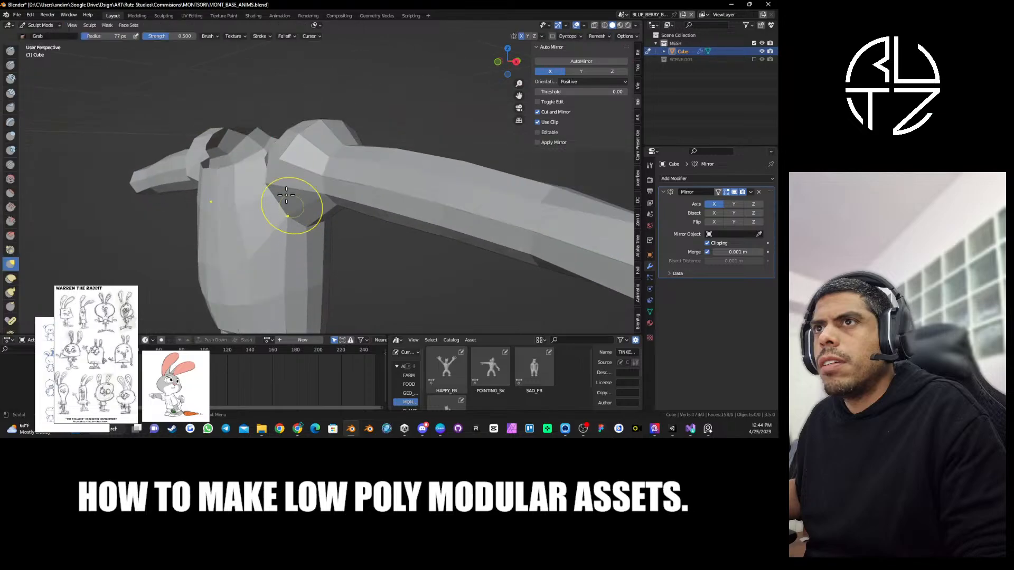
{"action": "left_click_drag", "start_coordinate": [268, 179], "coordinate": [287, 158]}
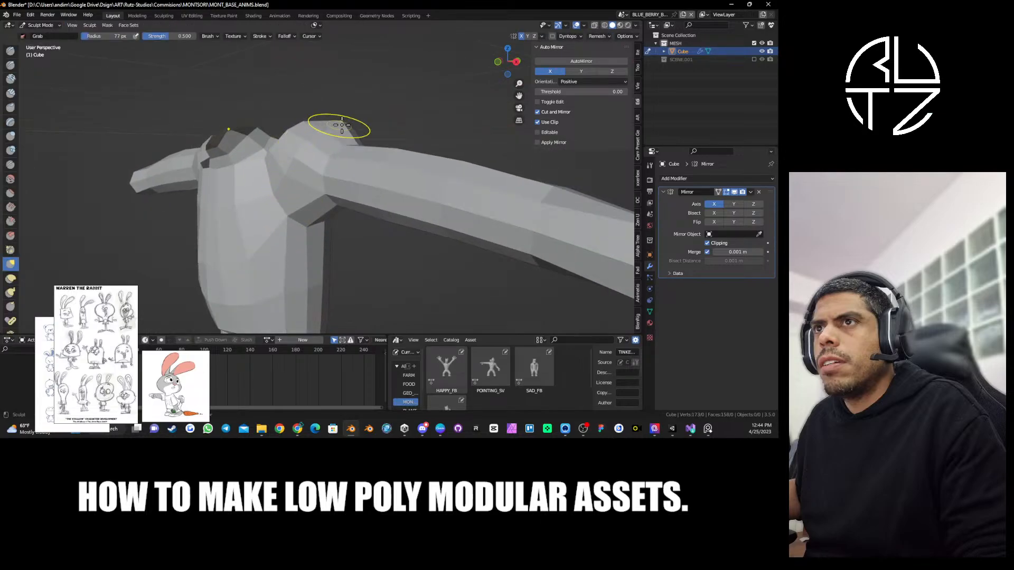
{"action": "middle_click_drag", "start_coordinate": [342, 124], "coordinate": [315, 161]}
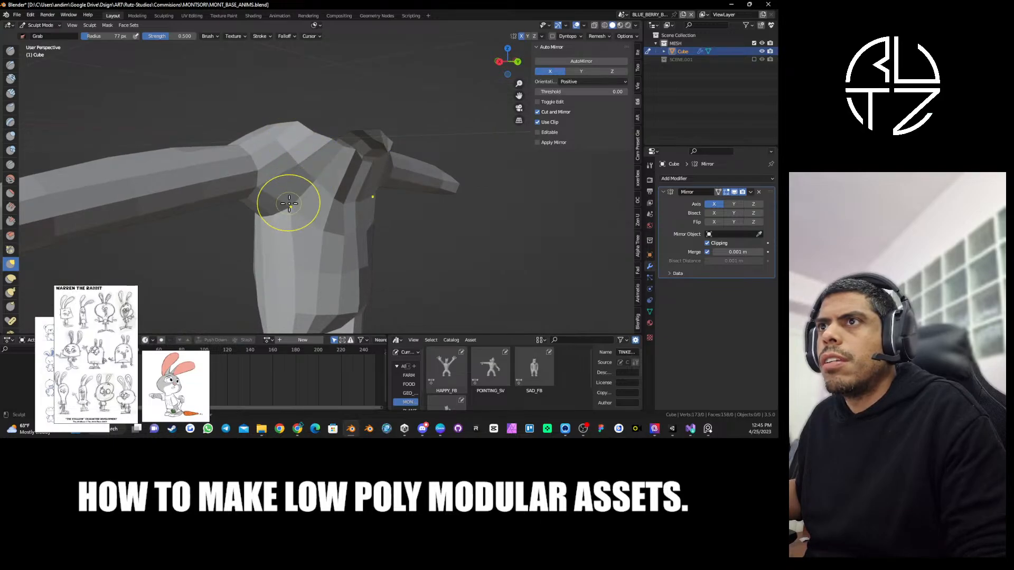
{"action": "middle_click_drag", "start_coordinate": [261, 208], "coordinate": [271, 203]}
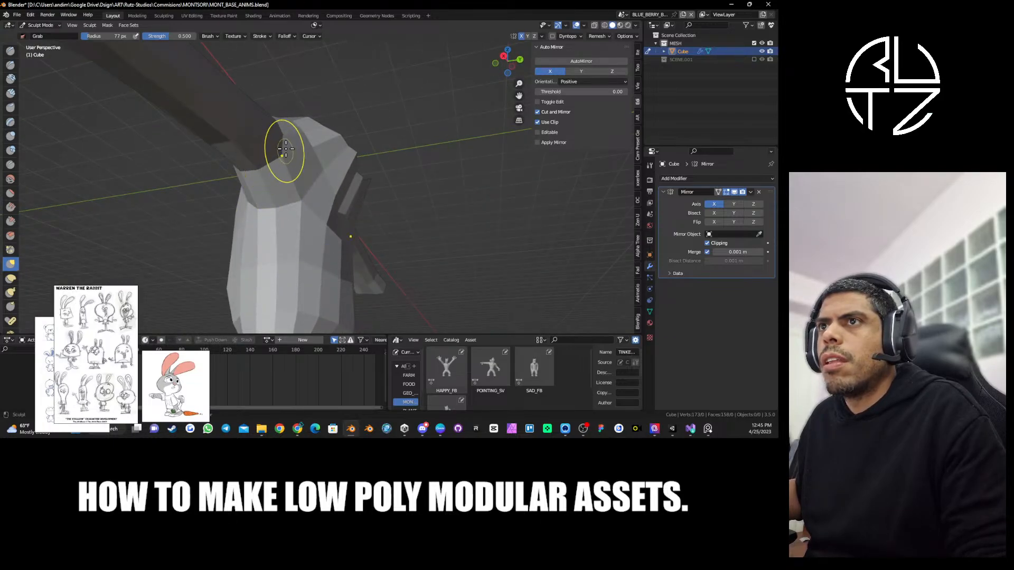
{"action": "middle_click_drag", "start_coordinate": [286, 149], "coordinate": [312, 167]}
{"action": "middle_click_drag", "start_coordinate": [330, 120], "coordinate": [331, 142]}
In Edit Mode, select the edge loop where the arm meets the shoulder and move it along the X axis.
{"action": "key", "text": "ctrl+Tab"}
{"action": "left_click", "coordinate": [353, 126]}
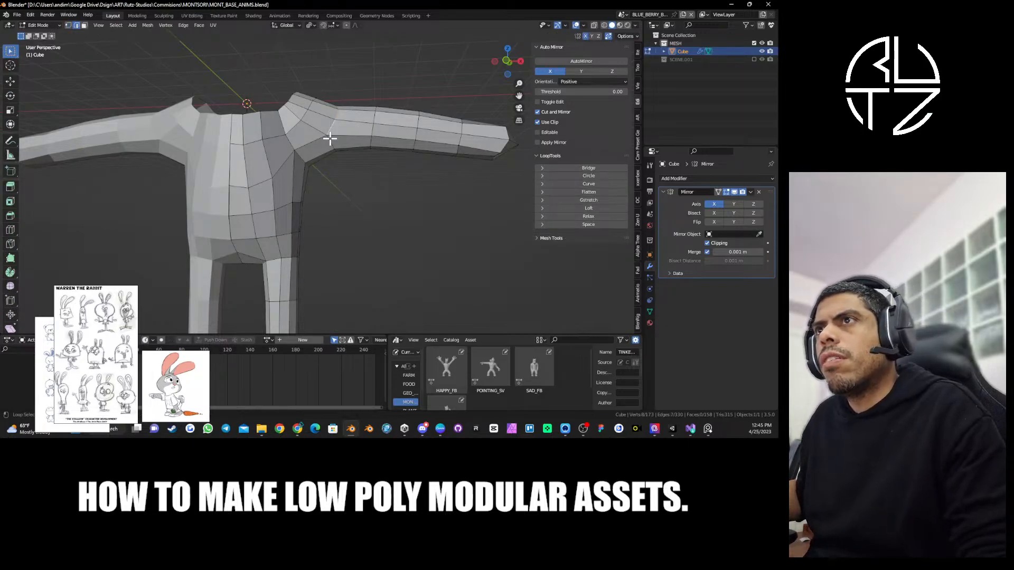
{"action": "middle_click_drag", "start_coordinate": [417, 159], "coordinate": [394, 147]}
{"action": "key", "text": "g"}
{"action": "key", "text": "x"}
{"action": "left_click", "coordinate": [387, 163]}
Relax the shoulder edge loop with LoopTools and slide it along the arm.
{"action": "left_click", "coordinate": [589, 217]}
{"action": "key", "text": "g"}
{"action": "key", "text": "g"}
{"action": "left_click", "coordinate": [395, 146]}
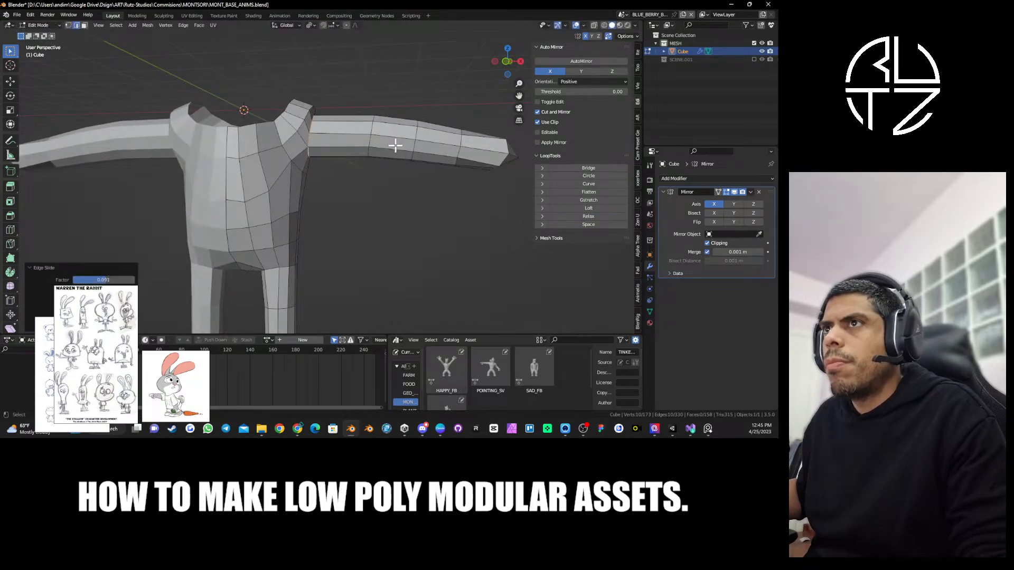
Relax the arm's edge loops with LoopTools, scale the three middle loops to about 0.77 and slide them toward the shoulder.
{"action": "left_click", "coordinate": [590, 216]}
{"action": "middle_click_drag", "start_coordinate": [344, 140], "coordinate": [374, 135]}
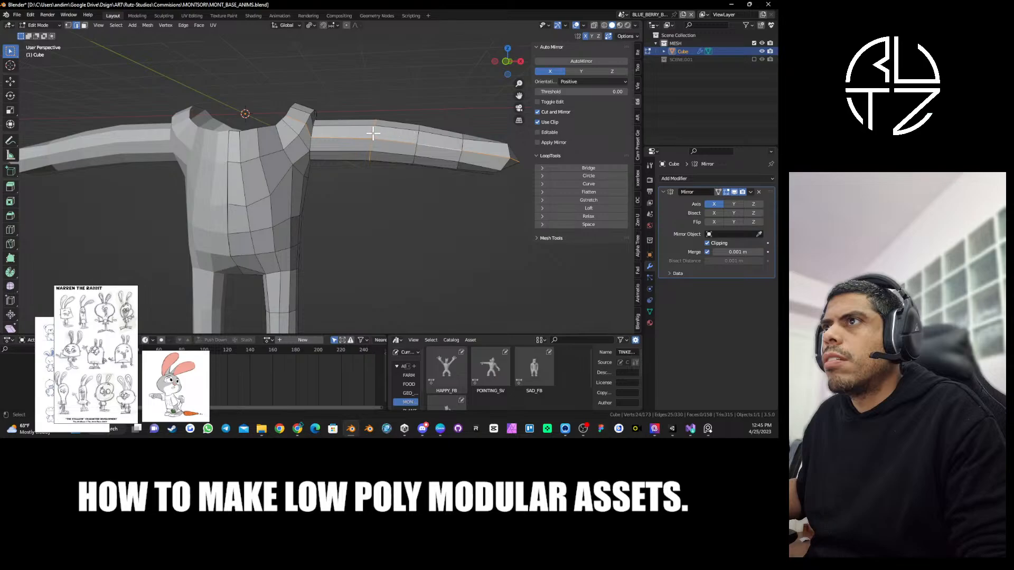
{"action": "key", "text": "s"}
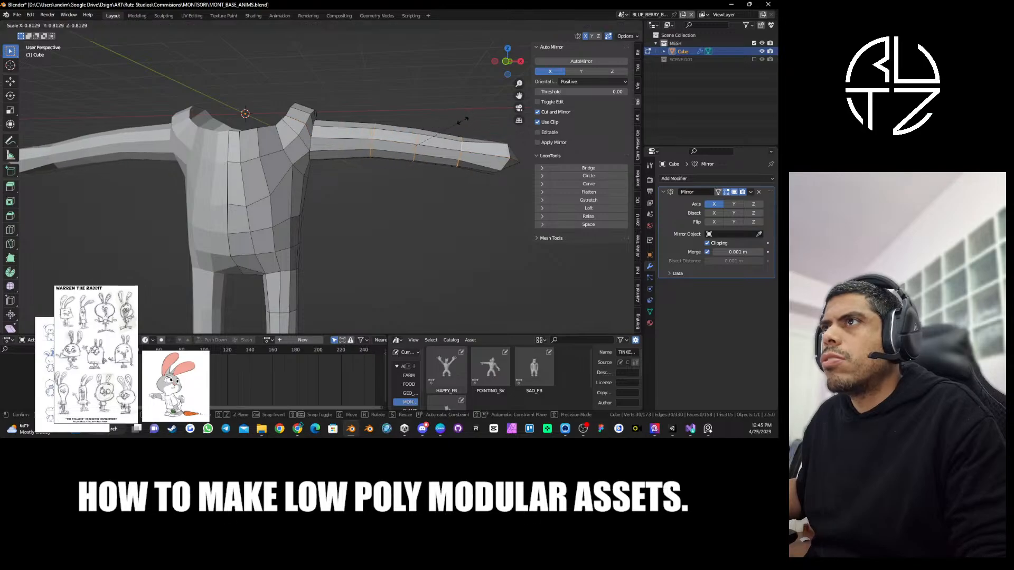
{"action": "left_click", "coordinate": [463, 124]}
{"action": "key", "text": "g"}
{"action": "key", "text": "g"}
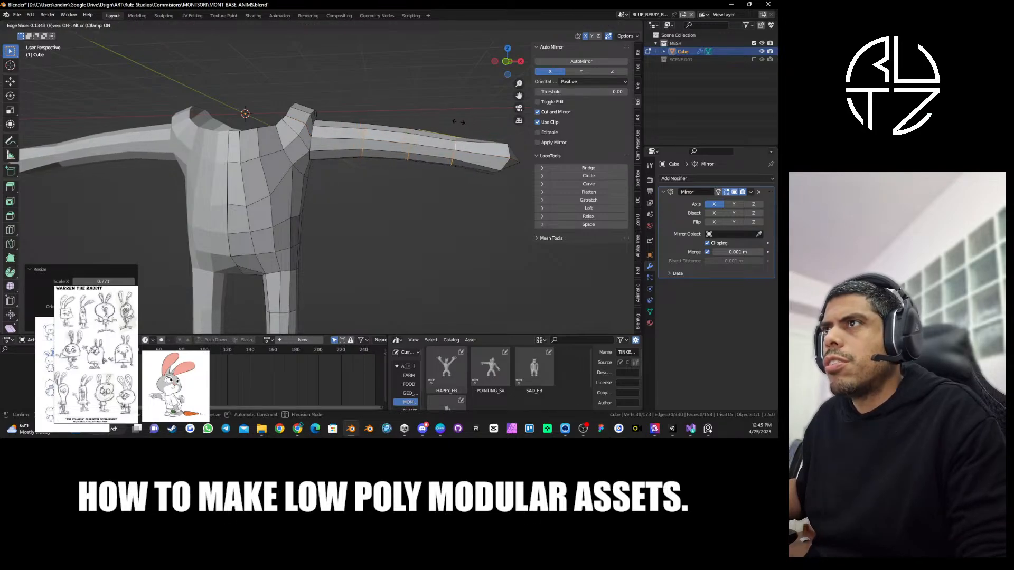
{"action": "left_click", "coordinate": [459, 122]}
Relax the wrist edge loop, make it circular with LoopTools and scale it to about 0.80.
{"action": "middle_click_drag", "start_coordinate": [458, 122], "coordinate": [322, 131]}
{"action": "left_click", "coordinate": [327, 81], "text": "alt"}
{"action": "left_click", "coordinate": [187, 142], "text": "alt+shift"}
{"action": "left_click", "coordinate": [580, 216]}
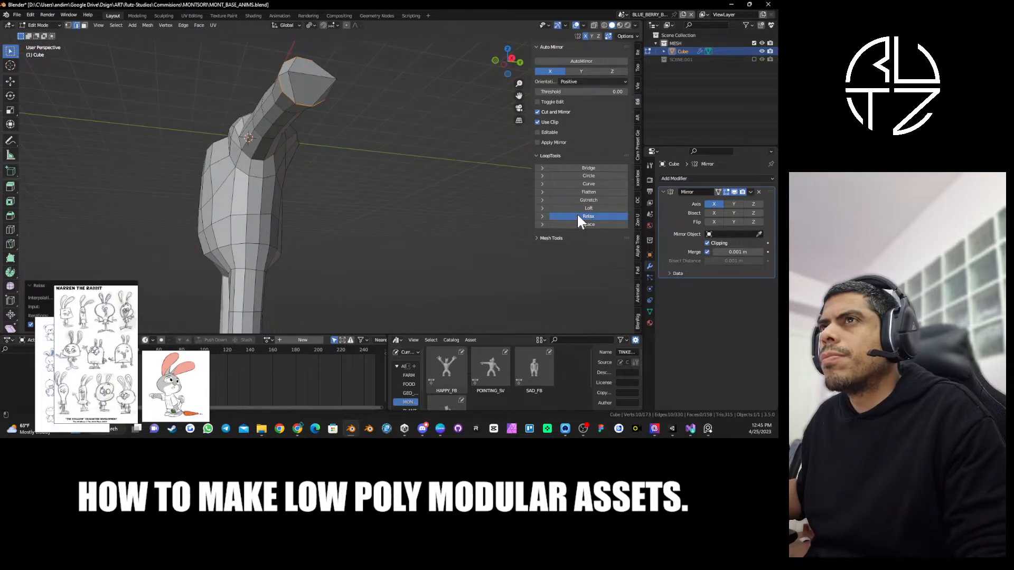
{"action": "left_click", "coordinate": [589, 176]}
{"action": "middle_click_drag", "start_coordinate": [422, 136], "coordinate": [356, 138]}
{"action": "key", "text": "s"}
{"action": "left_click", "coordinate": [327, 143]}
Delete the faces forming the pointed tip at the end of the arm, leaving the wrist open.
{"action": "middle_click_drag", "start_coordinate": [264, 146], "coordinate": [326, 154]}
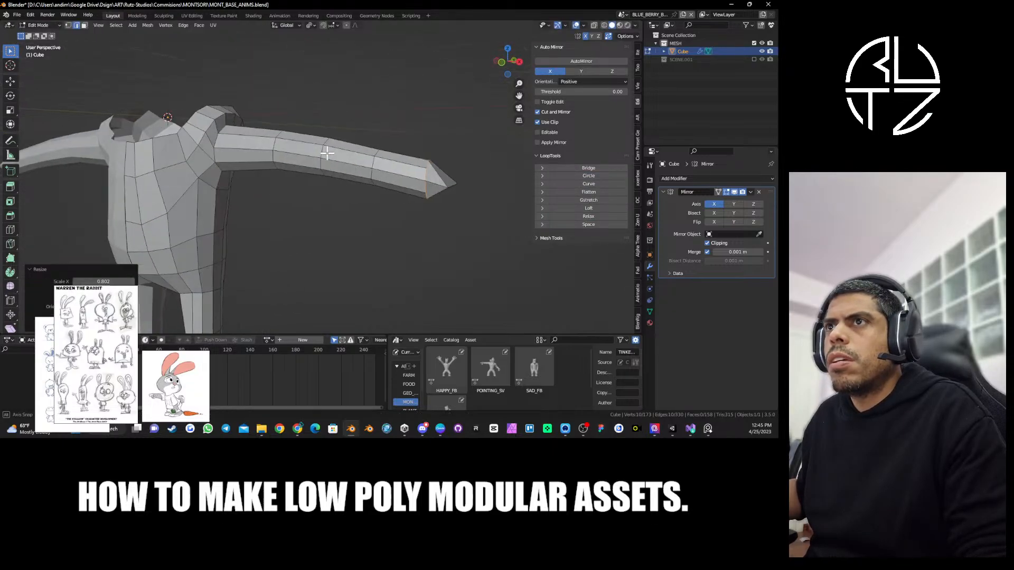
{"action": "middle_click_drag", "start_coordinate": [415, 157], "coordinate": [363, 157], "text": "shift"}
{"action": "key", "text": "3"}
{"action": "middle_click_drag", "start_coordinate": [411, 191], "coordinate": [370, 168]}
{"action": "key", "text": "x"}
{"action": "left_click", "coordinate": [202, 166]}
Flatten the open wrist edge loop by scaling it to 0 along the X axis.
{"action": "key", "text": "2"}
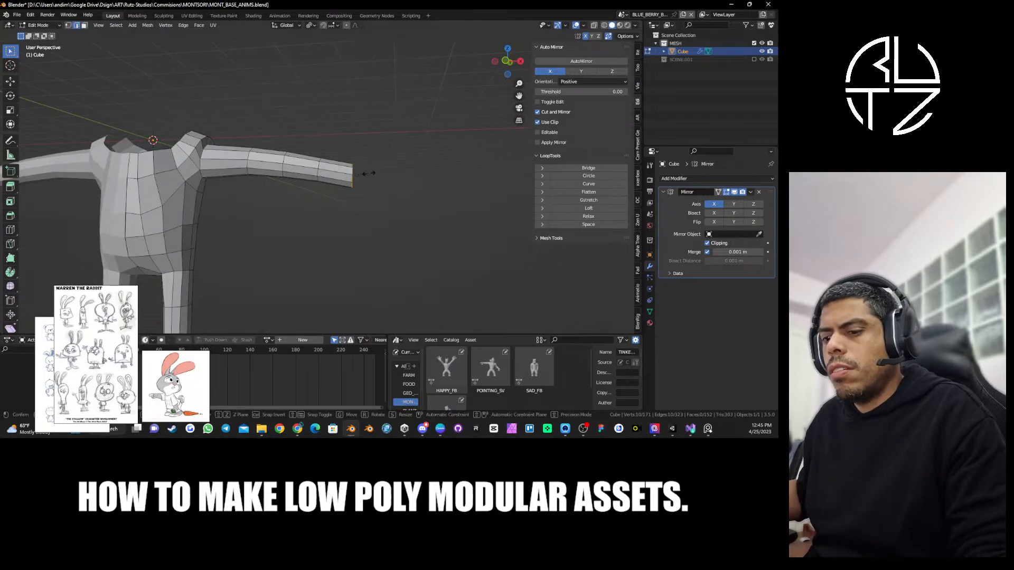
{"action": "key", "text": "x"}
{"action": "key", "text": "0"}
{"action": "key", "text": "Return"}
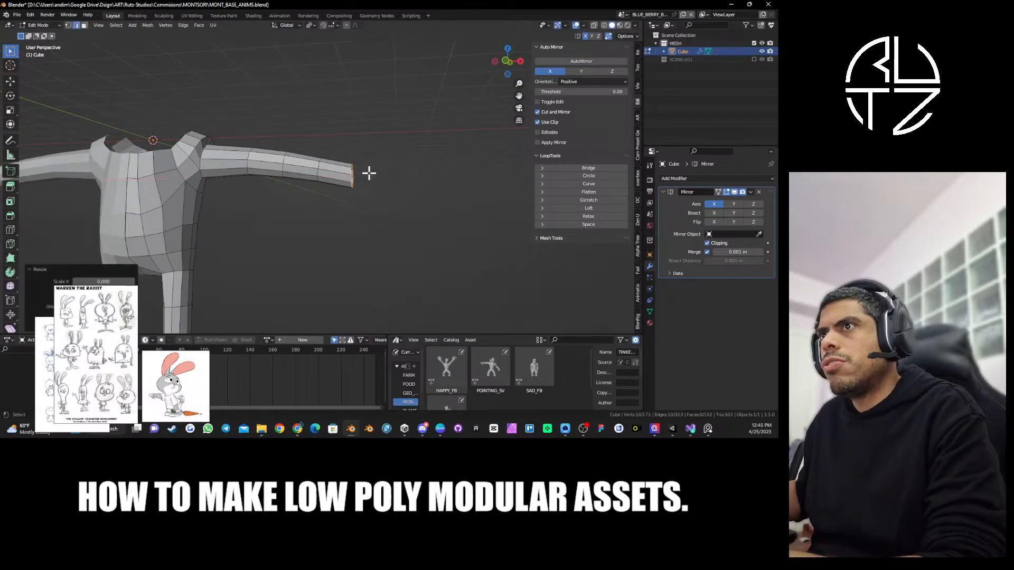
Turn on proportional editing for the open wrist edge loop in the front orthographic view.
{"action": "middle_click_drag", "start_coordinate": [368, 173], "coordinate": [350, 198]}
{"action": "key", "text": "KP_7"}
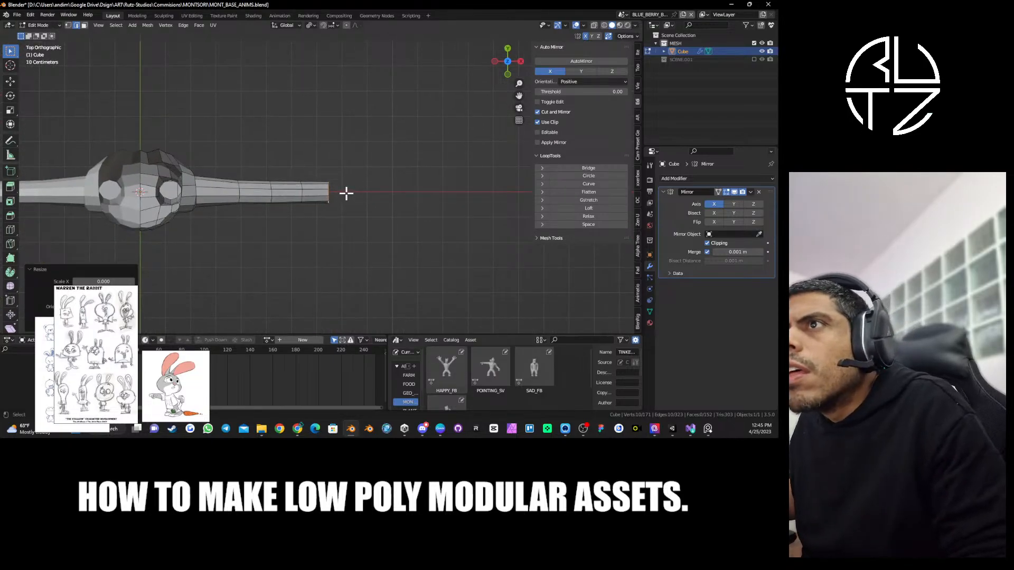
{"action": "key", "text": "KP_1"}
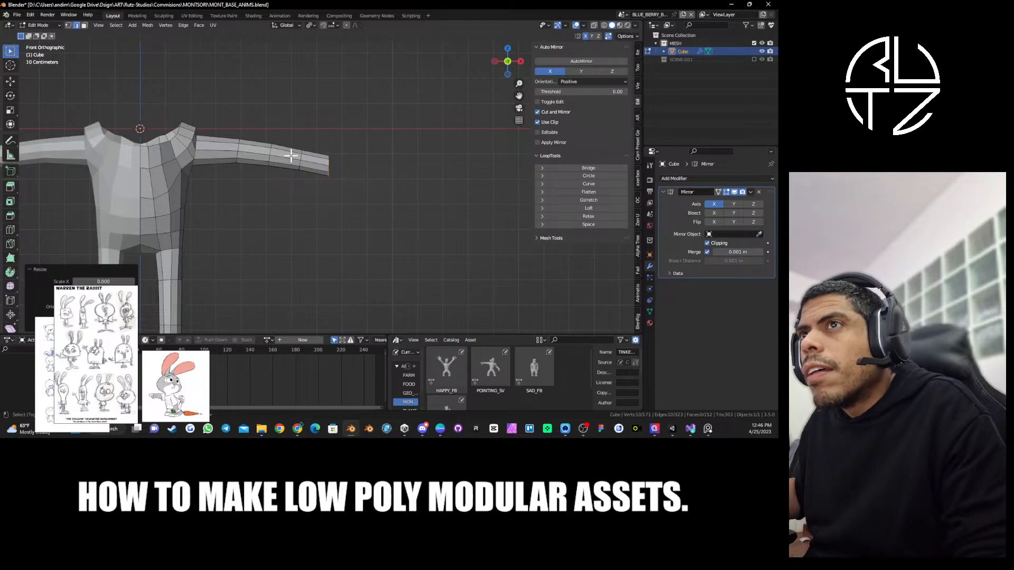
{"action": "middle_click_drag", "start_coordinate": [291, 156], "coordinate": [373, 149], "text": "shift"}
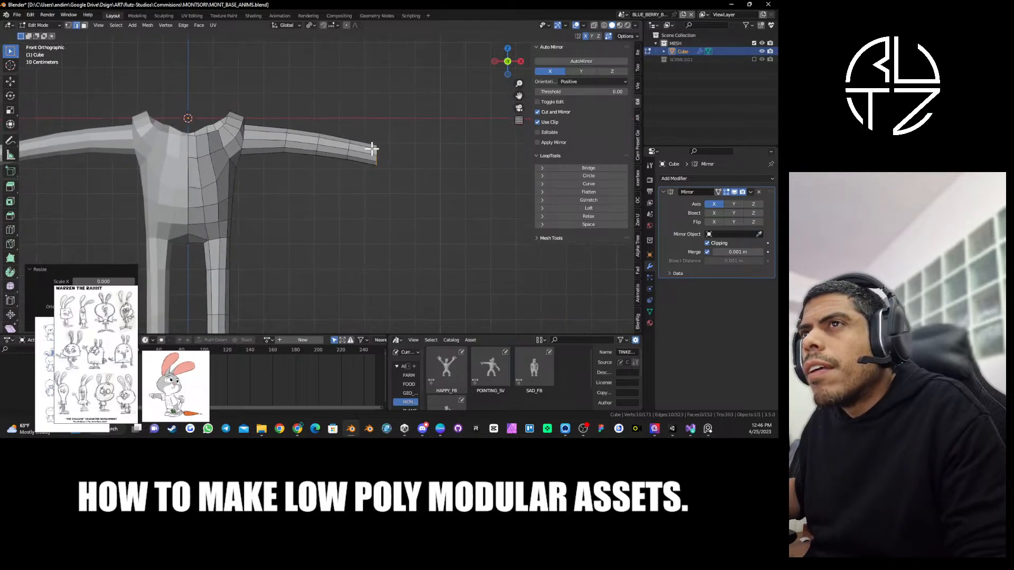
{"action": "key", "text": "o"}
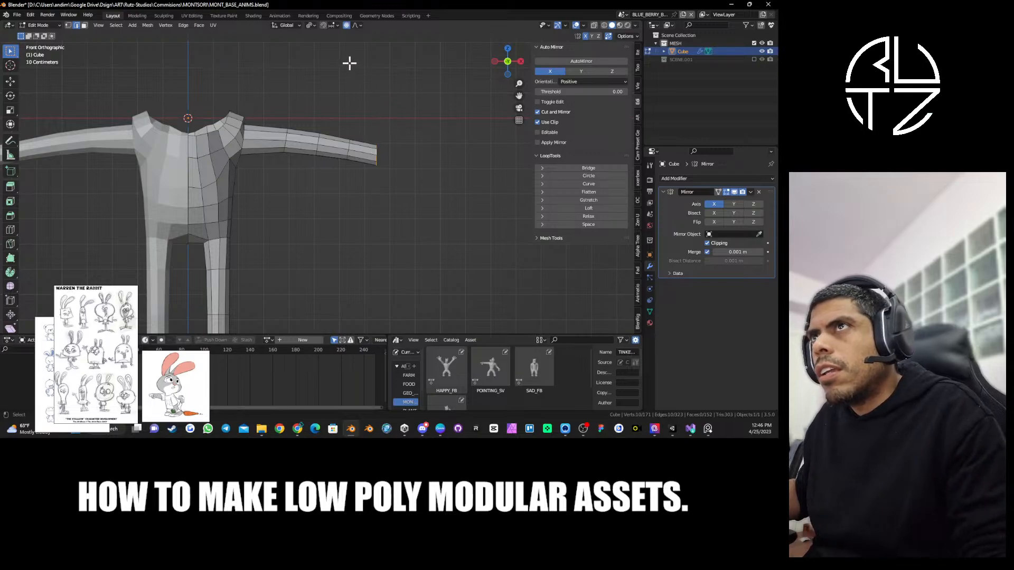
{"action": "left_click", "coordinate": [346, 25]}
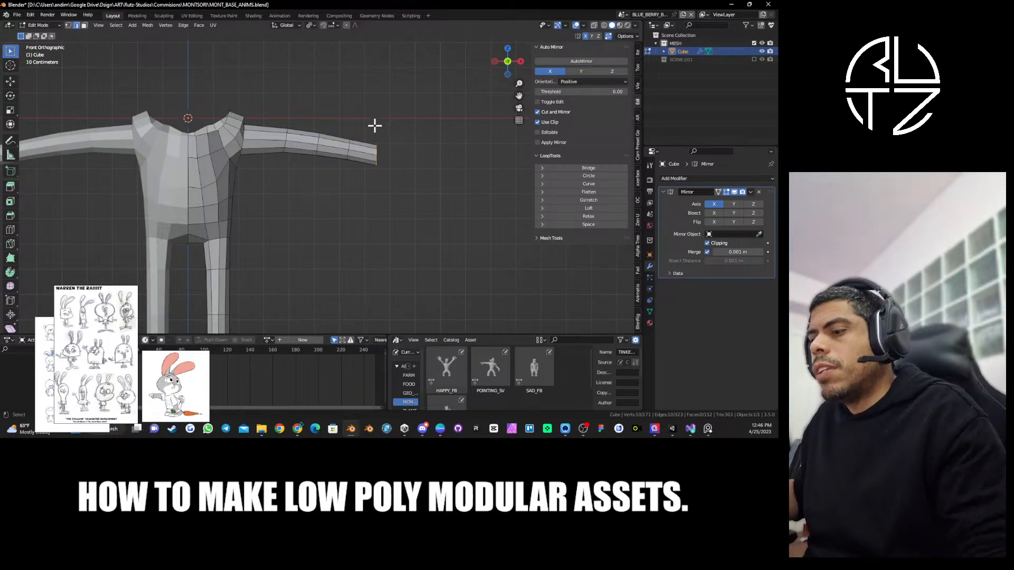
{"action": "key", "text": "g"}
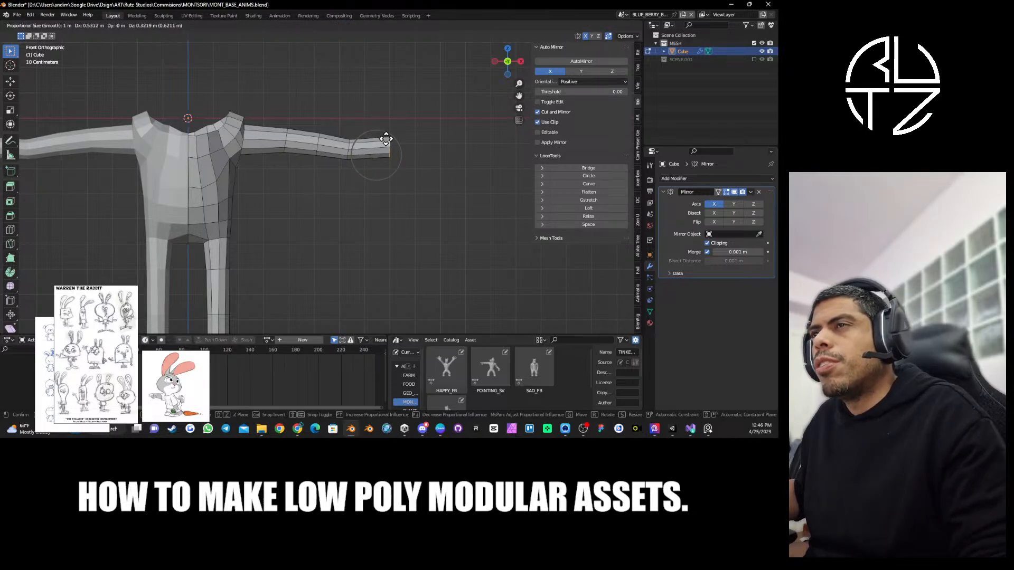
{"action": "scroll", "coordinate": [369, 158], "scroll_direction": "down", "scroll_amount": 7}
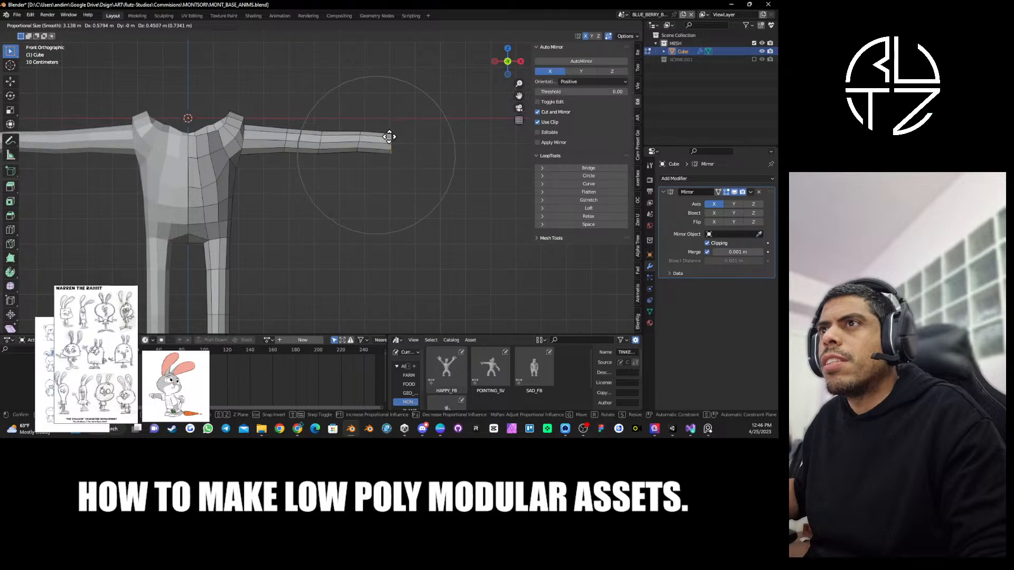
{"action": "left_click", "coordinate": [366, 153]}
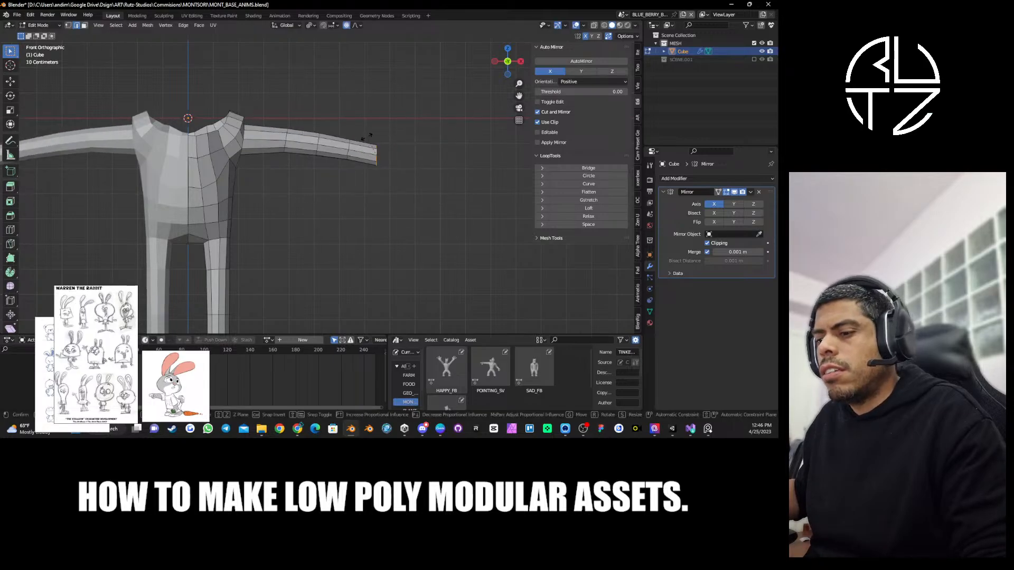
Rotate the wrist edge loop about 20.6° and lower it about 1.18 m with a wide proportional falloff to bend the arm down.
{"action": "key", "text": "r"}
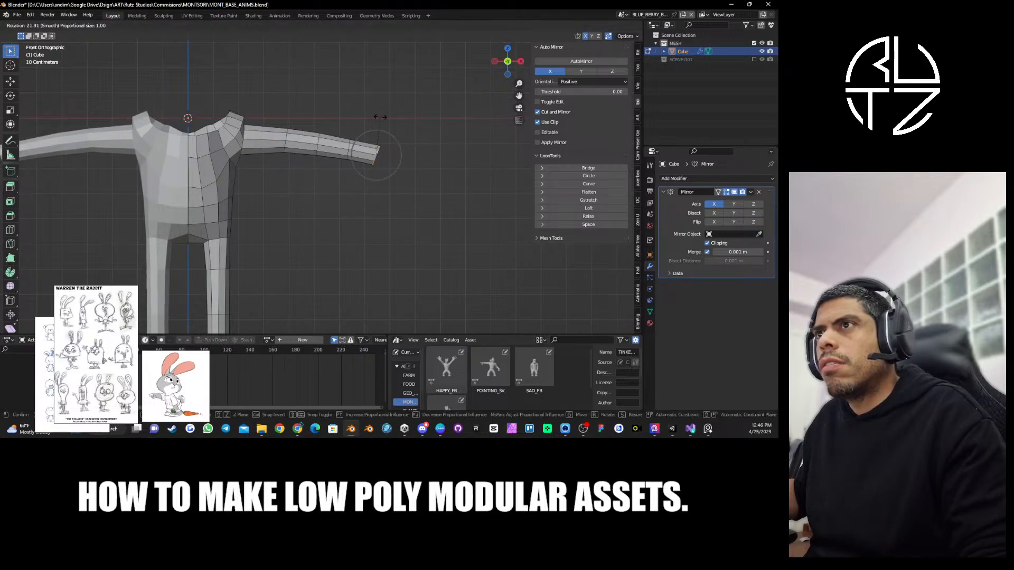
{"action": "left_click", "coordinate": [378, 113]}
{"action": "key", "text": "g"}
{"action": "scroll", "coordinate": [382, 122], "scroll_direction": "down", "scroll_amount": 10}
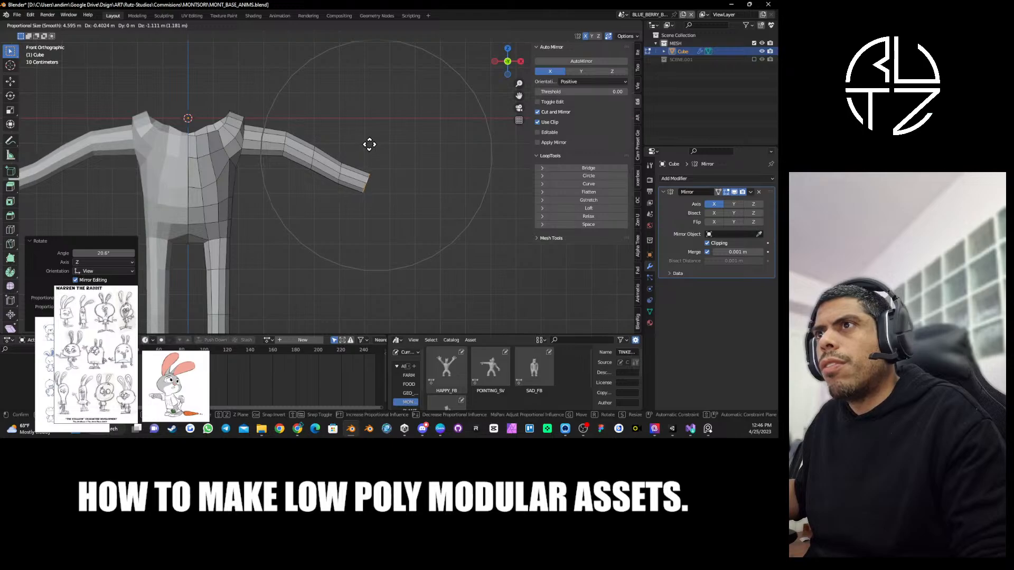
{"action": "left_click", "coordinate": [371, 145]}
{"action": "key", "text": "r"}
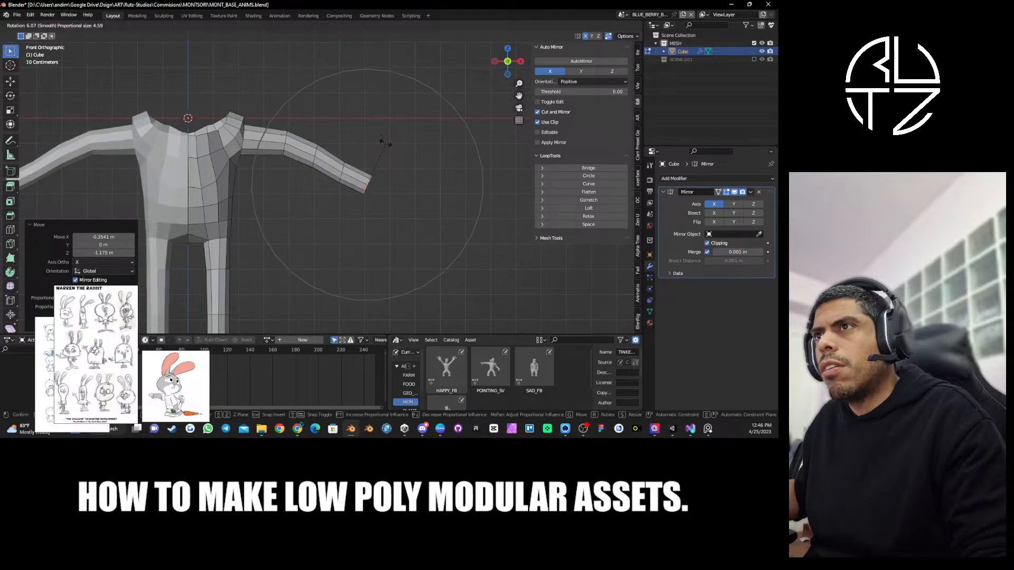
{"action": "left_click", "coordinate": [349, 140]}
Without proportional editing, rotate the forearm edge loop, and move the elbow-side upper-arm loop down and inward and rotate it in line with the arm.
{"action": "key", "text": "r"}
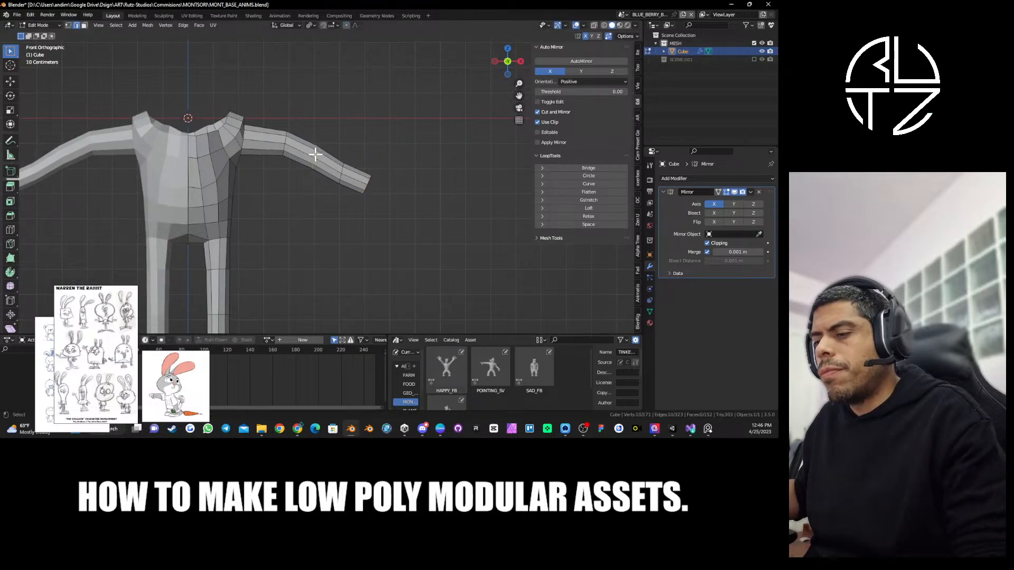
{"action": "left_click", "coordinate": [353, 137]}
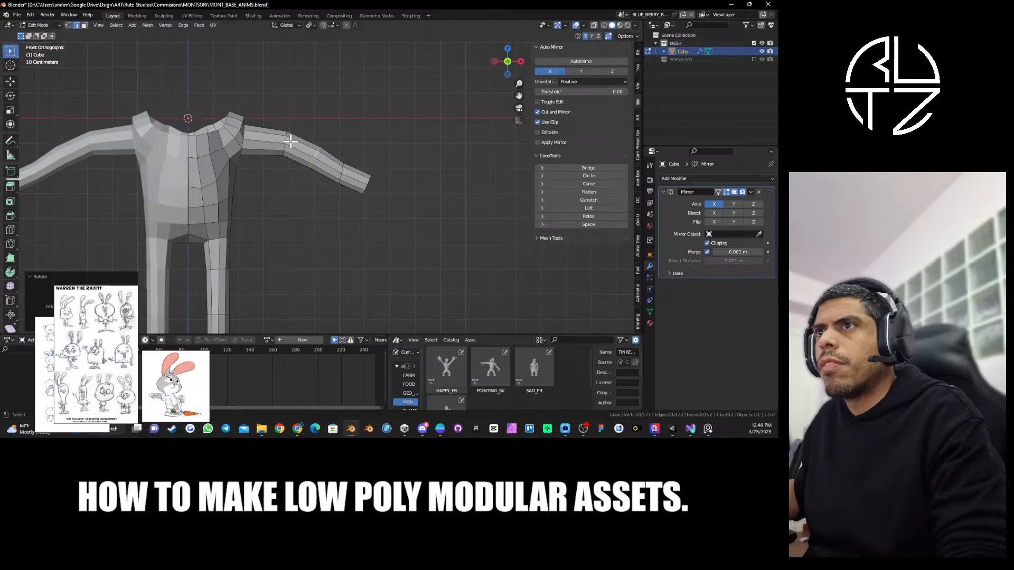
{"action": "key", "text": "g"}
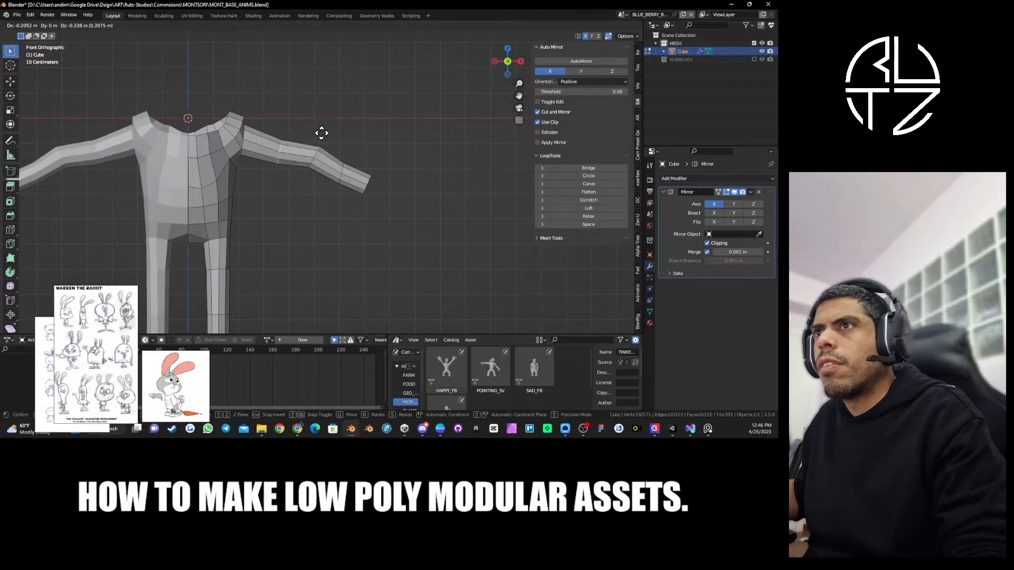
{"action": "left_click", "coordinate": [322, 134]}
{"action": "key", "text": "r"}
{"action": "left_click", "coordinate": [325, 145]}
Move the forearm edge loop down and rotate it so the arm runs straight from shoulder to wrist.
{"action": "key", "text": "g"}
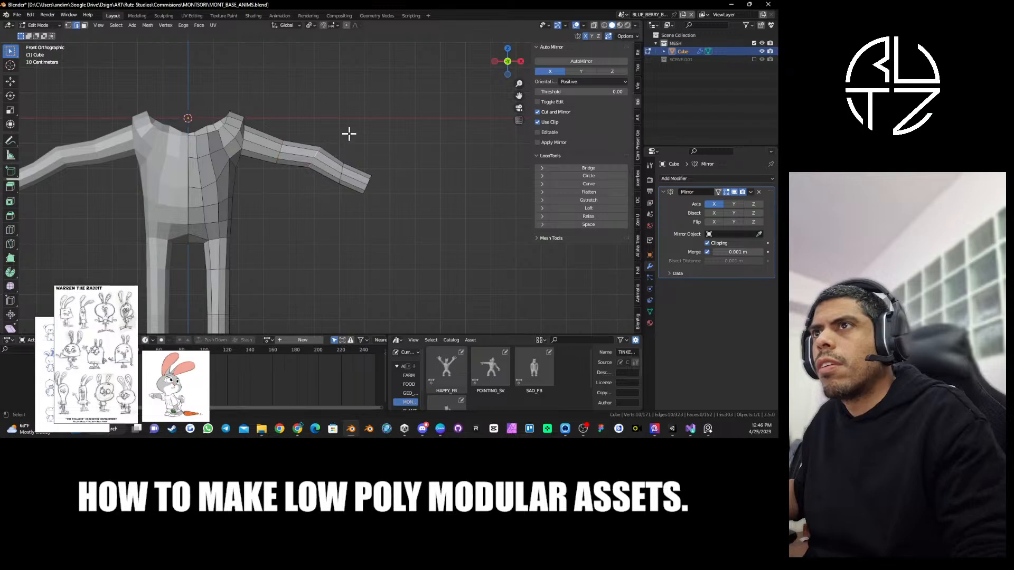
{"action": "left_click", "coordinate": [347, 139]}
{"action": "key", "text": "r"}
{"action": "left_click", "coordinate": [343, 132]}
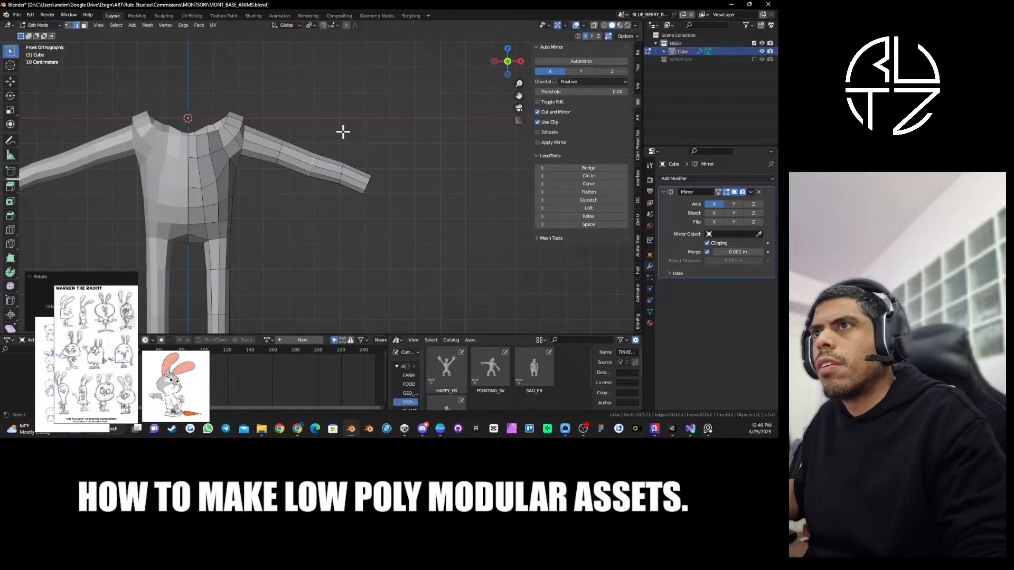
{"action": "key", "text": "g"}
{"action": "left_click", "coordinate": [338, 159]}
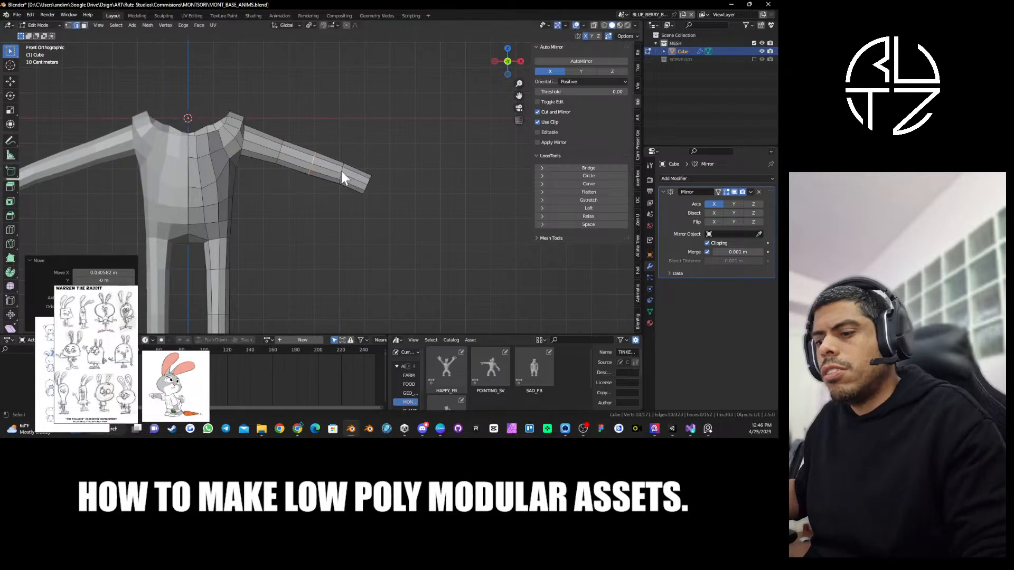
Rotate the edge loop nearest the wrist square to the forearm and nudge it slightly down and inward.
{"action": "left_click", "coordinate": [343, 169], "text": "alt"}
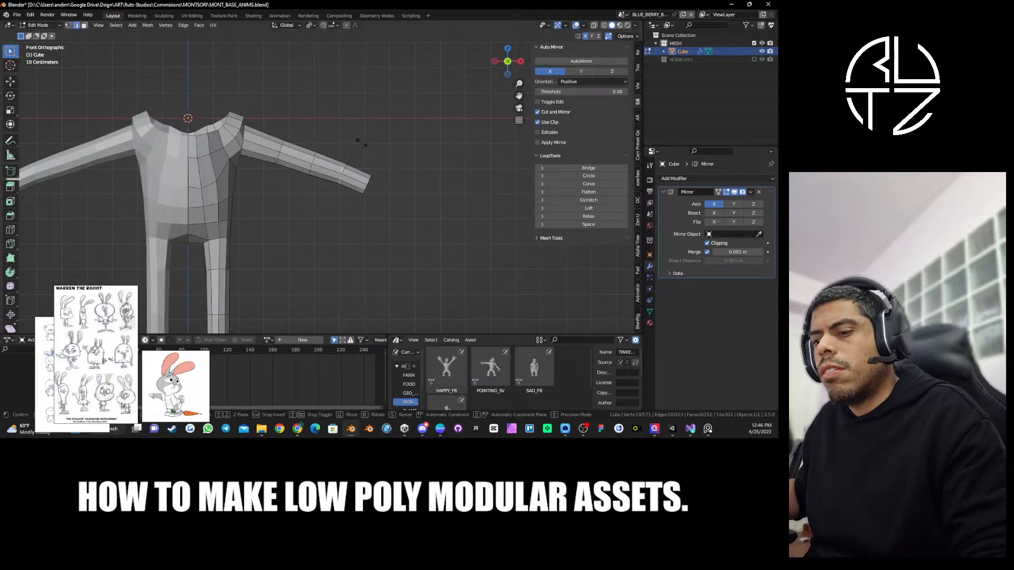
{"action": "left_click", "coordinate": [364, 145]}
{"action": "key", "text": "g"}
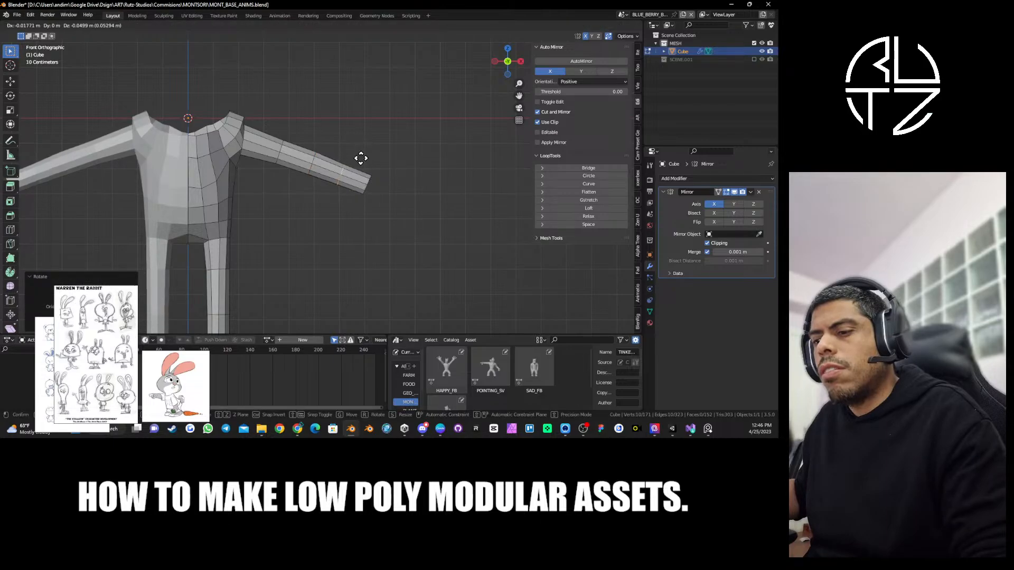
{"action": "left_click", "coordinate": [361, 158]}
In top view, move the upper-arm edge loop backward along Y, and the next loop outward backward along Y by about 0.16 m.
{"action": "middle_click_drag", "start_coordinate": [361, 158], "coordinate": [412, 140], "text": "shift"}
{"action": "key", "text": "KP_7"}
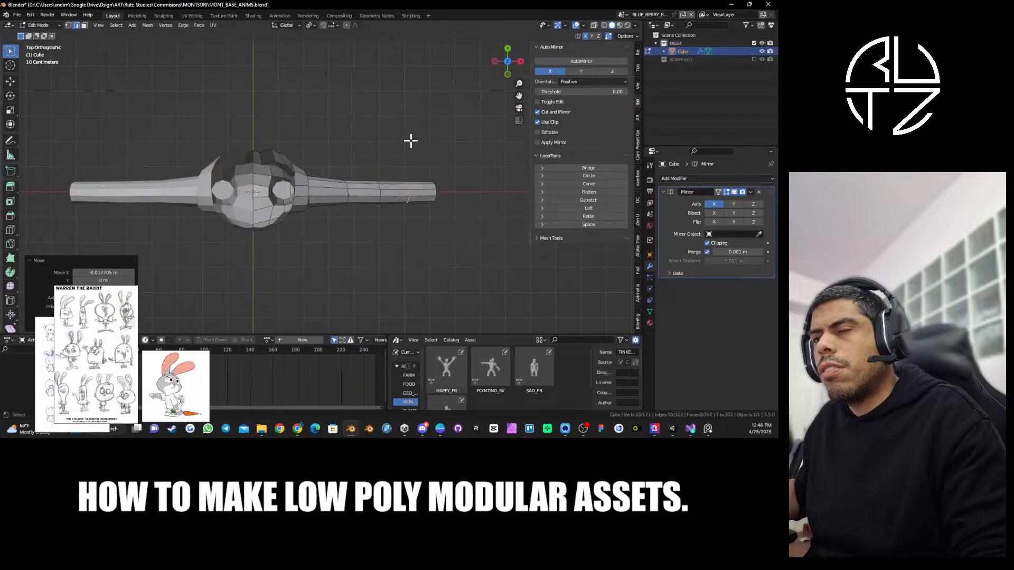
{"action": "middle_click_drag", "start_coordinate": [391, 186], "coordinate": [296, 168], "text": "shift"}
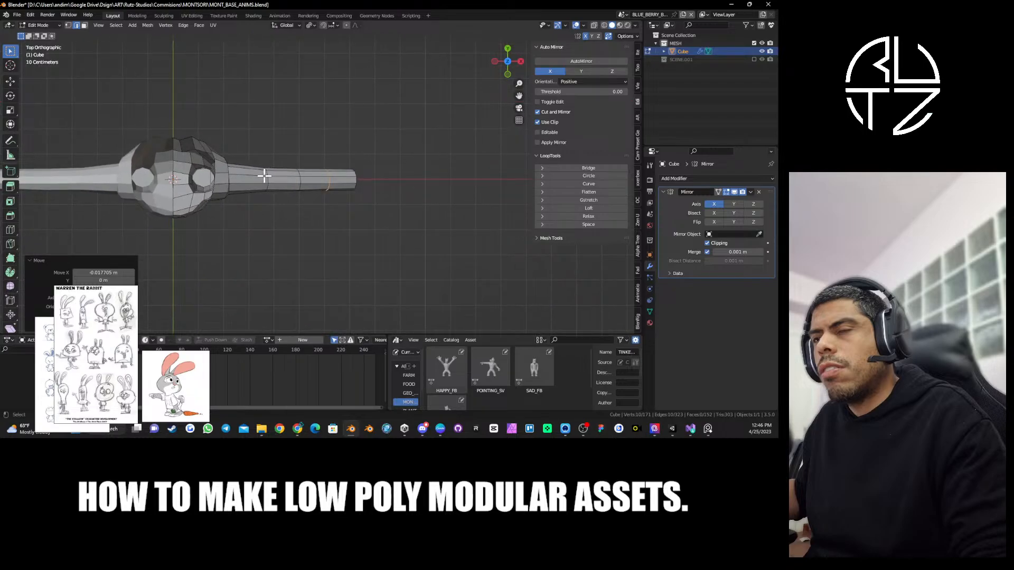
{"action": "left_click", "coordinate": [267, 172], "text": "alt"}
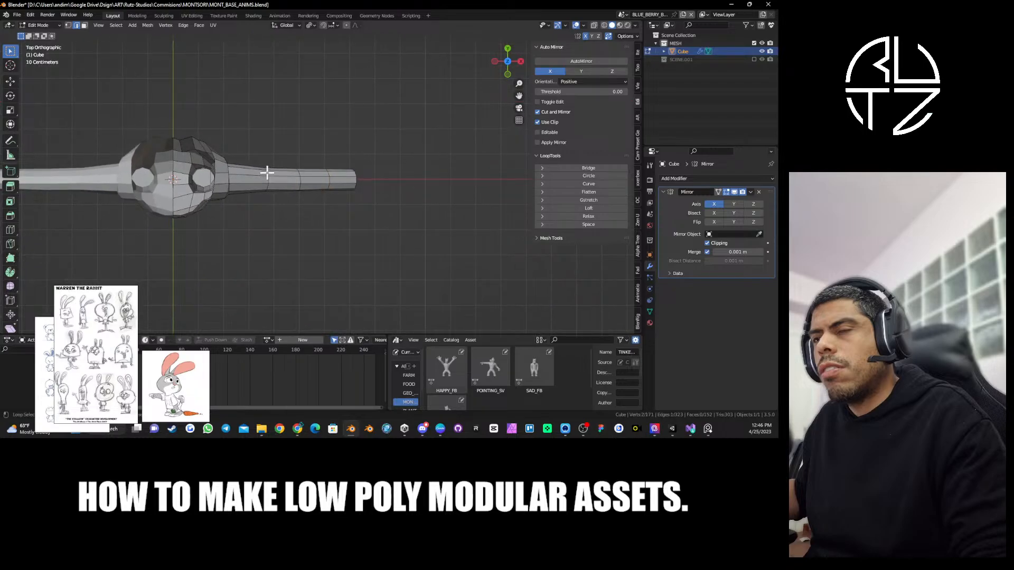
{"action": "key", "text": "g"}
{"action": "key", "text": "y"}
{"action": "left_click", "coordinate": [297, 169]}
{"action": "left_click", "coordinate": [300, 173], "text": "alt"}
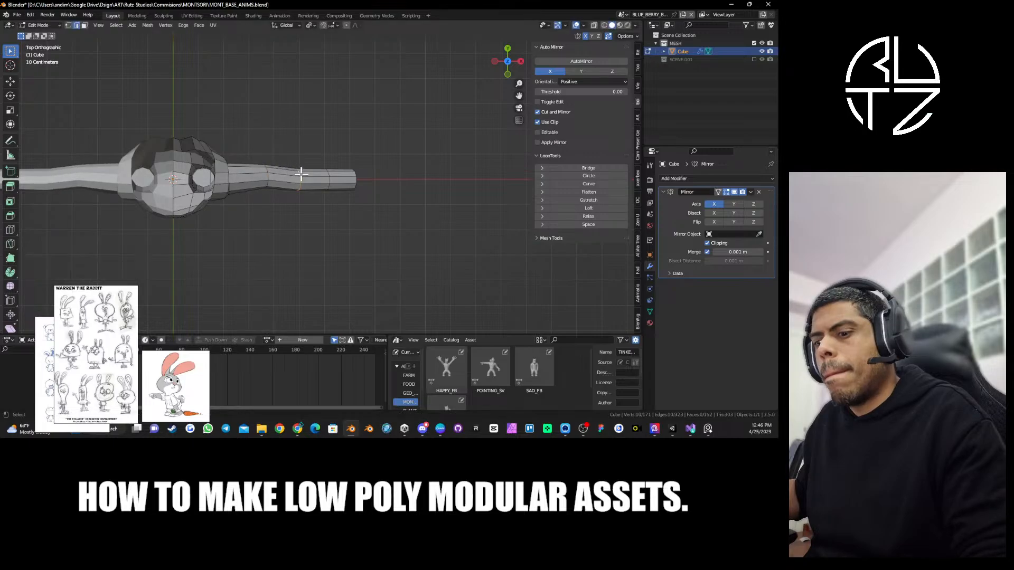
{"action": "key", "text": "g"}
{"action": "key", "text": "y"}
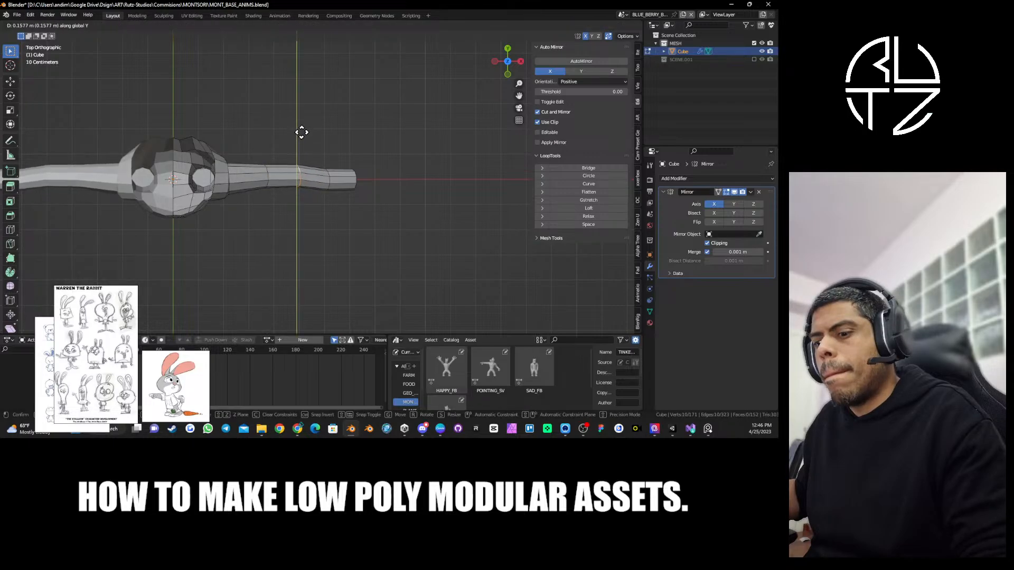
{"action": "left_click", "coordinate": [302, 131]}
In top view, move the wrist-end edge loop forward about 0.21 m along Y, and rotate and scale it to fit the forearm.
{"action": "left_click", "coordinate": [330, 175], "text": "alt"}
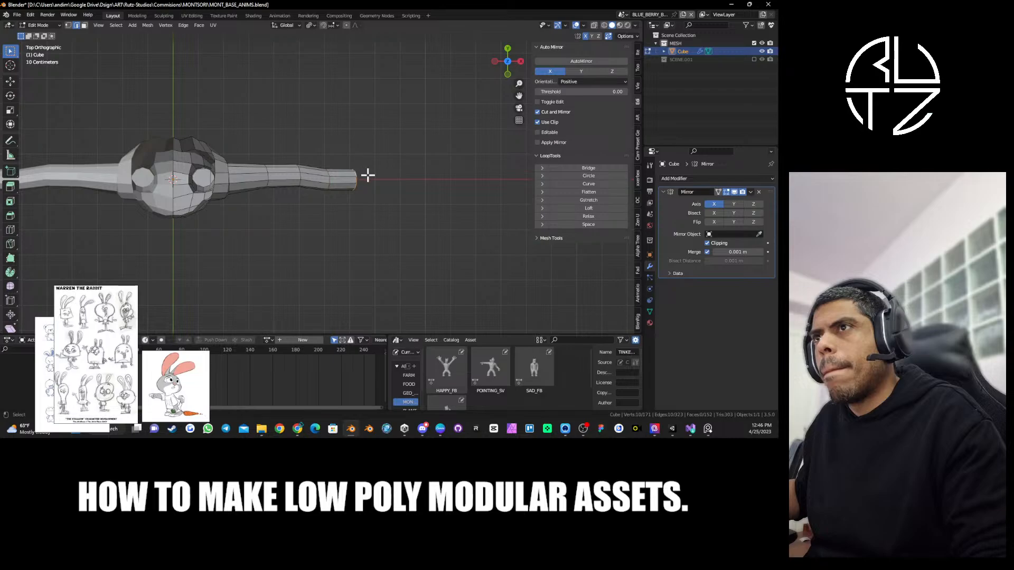
{"action": "middle_click_drag", "start_coordinate": [369, 175], "coordinate": [327, 114]}
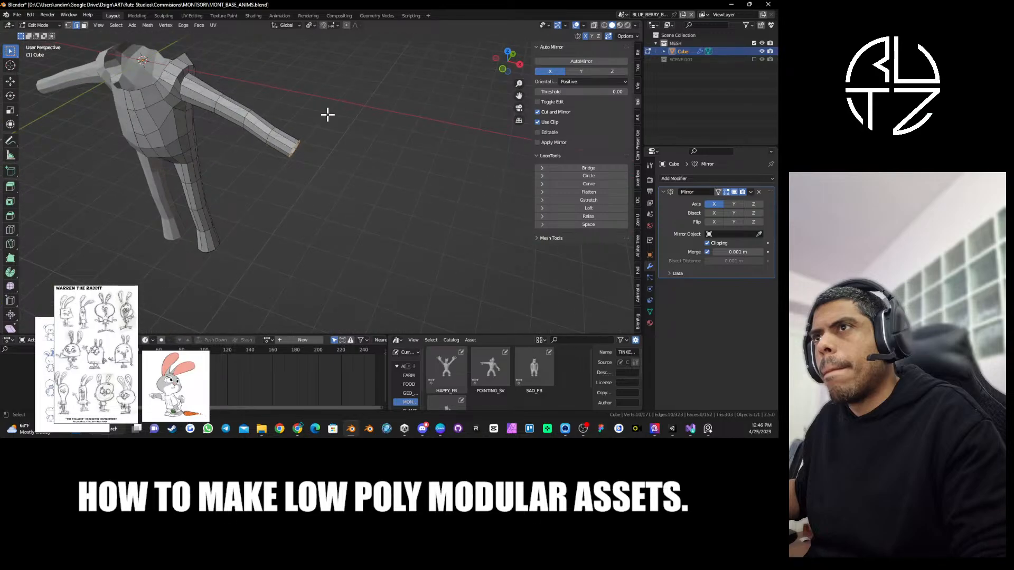
{"action": "key", "text": "KP_7"}
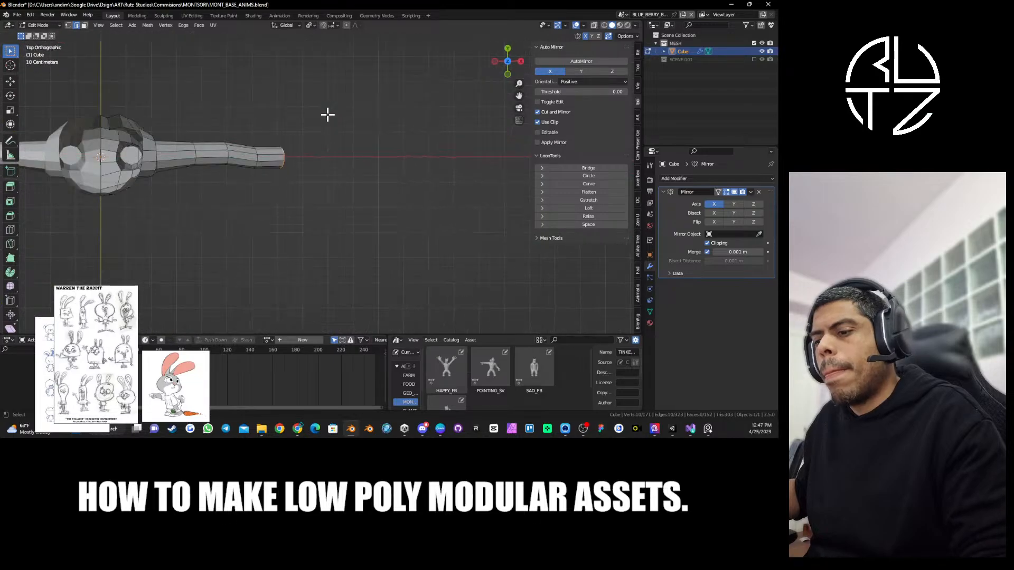
{"action": "key", "text": "g"}
{"action": "key", "text": "y"}
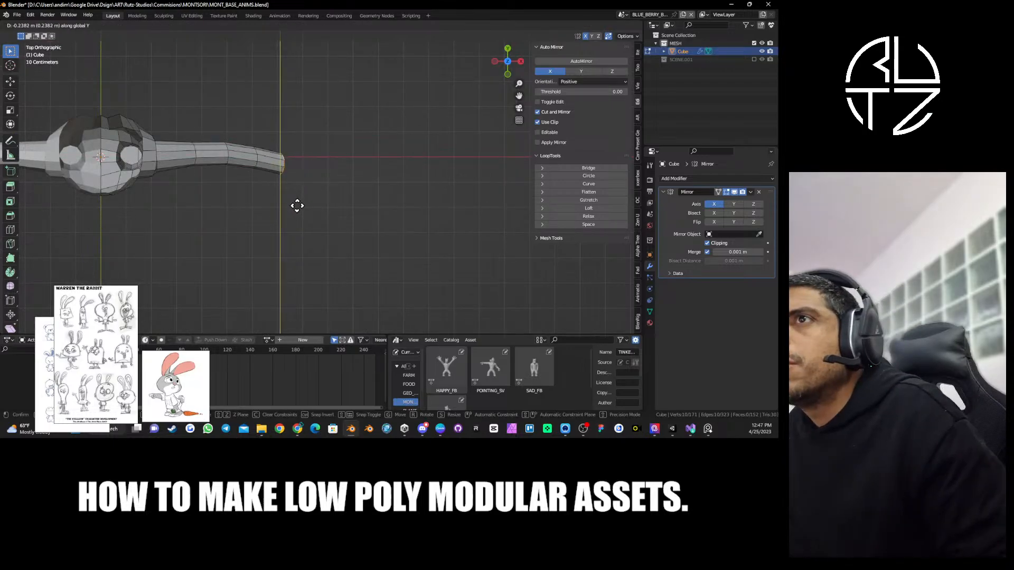
{"action": "left_click", "coordinate": [296, 191]}
{"action": "key", "text": "r"}
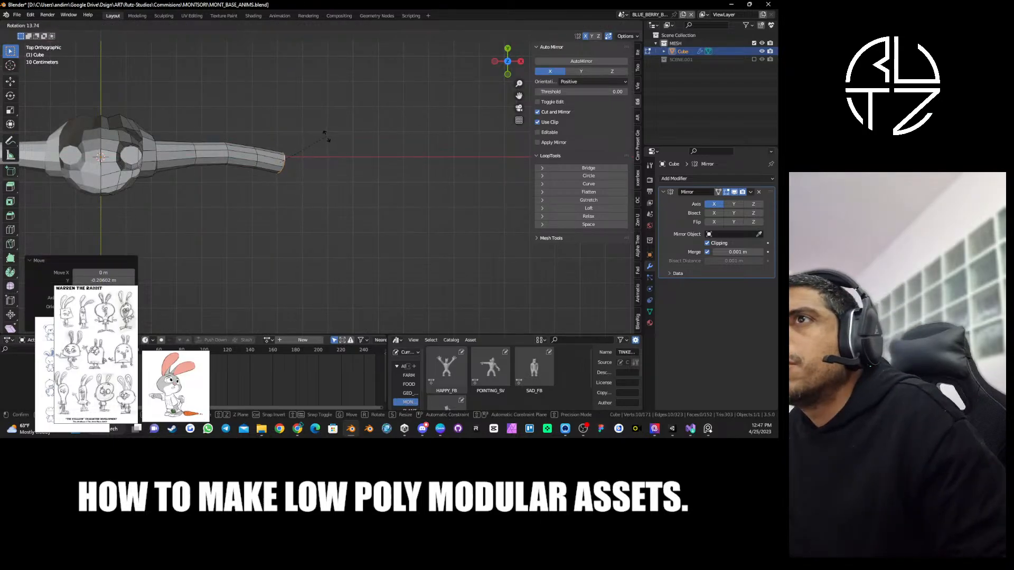
{"action": "key", "text": "s"}
{"action": "left_click", "coordinate": [277, 142]}
Scale the forearm edge loop before the wrist end to about 0.915.
{"action": "left_click", "coordinate": [256, 152], "text": "alt"}
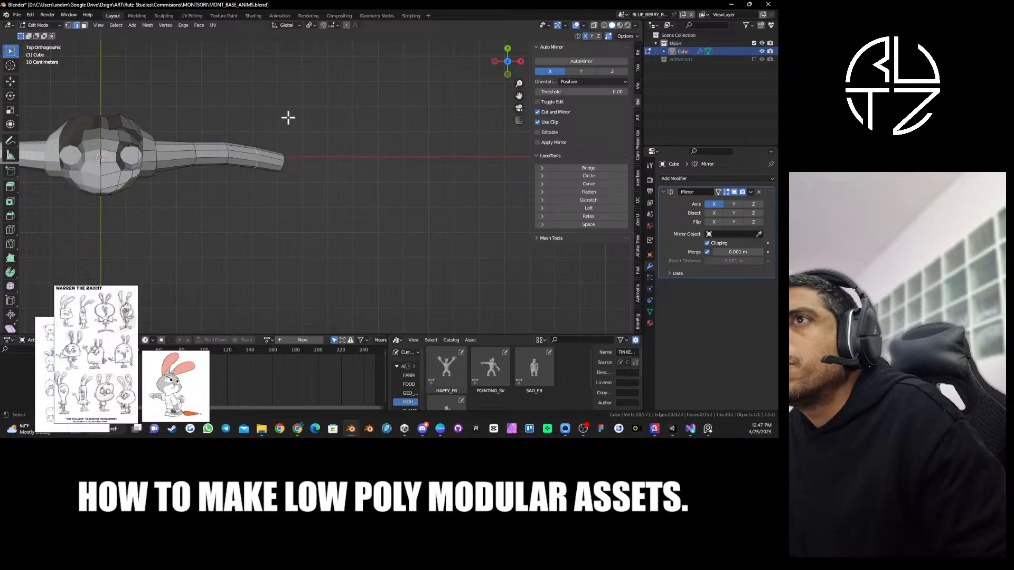
{"action": "key", "text": "s"}
{"action": "left_click", "coordinate": [290, 129]}
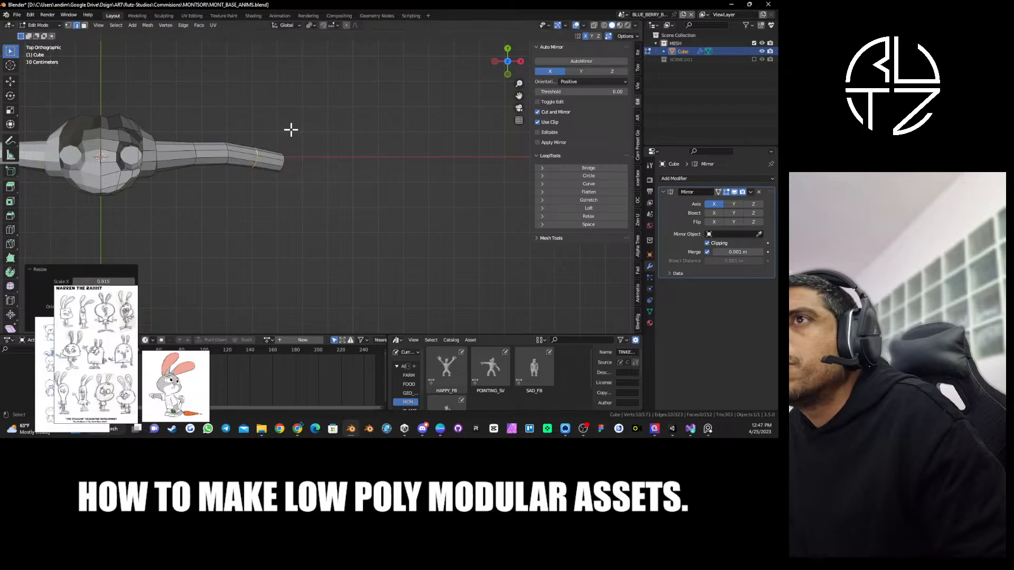
Rotate the elbow edge loop slightly so it sits square across the bend of the arm.
{"action": "middle_click_drag", "start_coordinate": [190, 155], "coordinate": [295, 217], "text": "shift"}
{"action": "scroll", "coordinate": [332, 118], "scroll_direction": "up", "scroll_amount": 4}
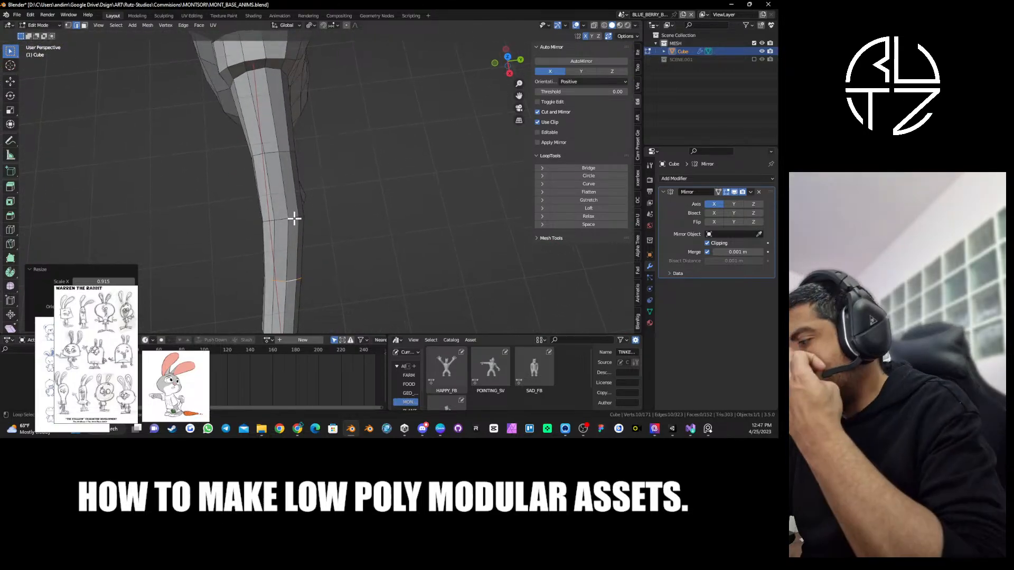
{"action": "left_click", "coordinate": [294, 217], "text": "alt"}
{"action": "key", "text": "r"}
{"action": "left_click", "coordinate": [362, 212]}
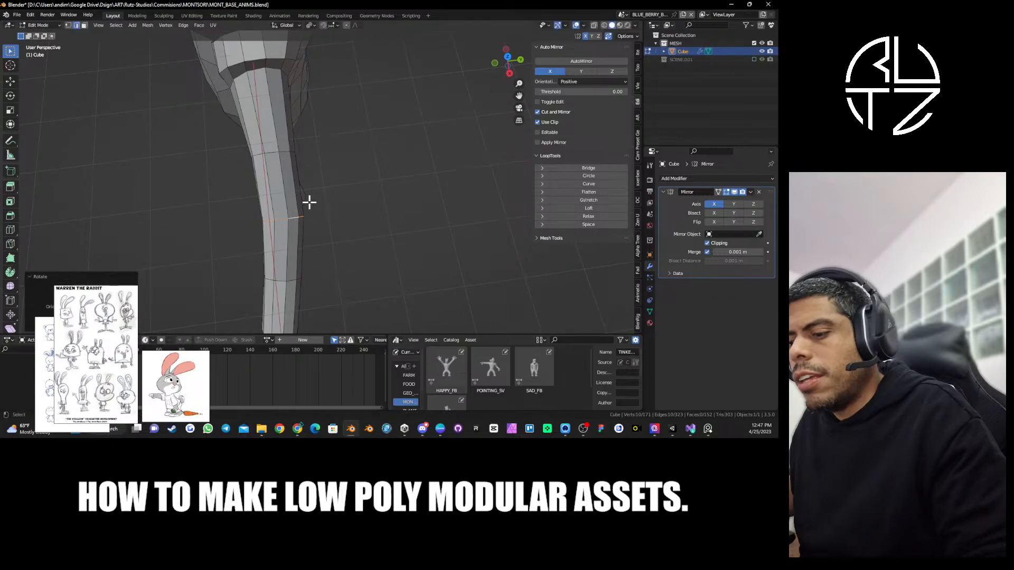
Scale down the elbow edge loop and scale the upper-arm loop nearer the shoulder to about 0.92.
{"action": "middle_click_drag", "start_coordinate": [277, 164], "coordinate": [299, 185], "text": "shift"}
{"action": "left_click", "coordinate": [306, 170], "text": "alt"}
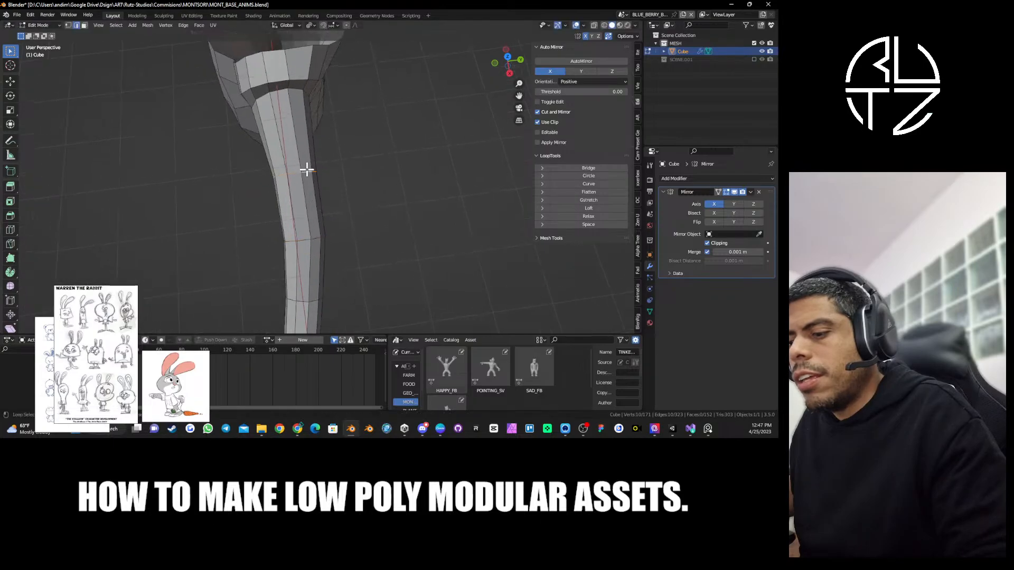
{"action": "left_click", "coordinate": [330, 139]}
{"action": "middle_click_drag", "start_coordinate": [354, 240], "coordinate": [261, 160]}
{"action": "key", "text": "s"}
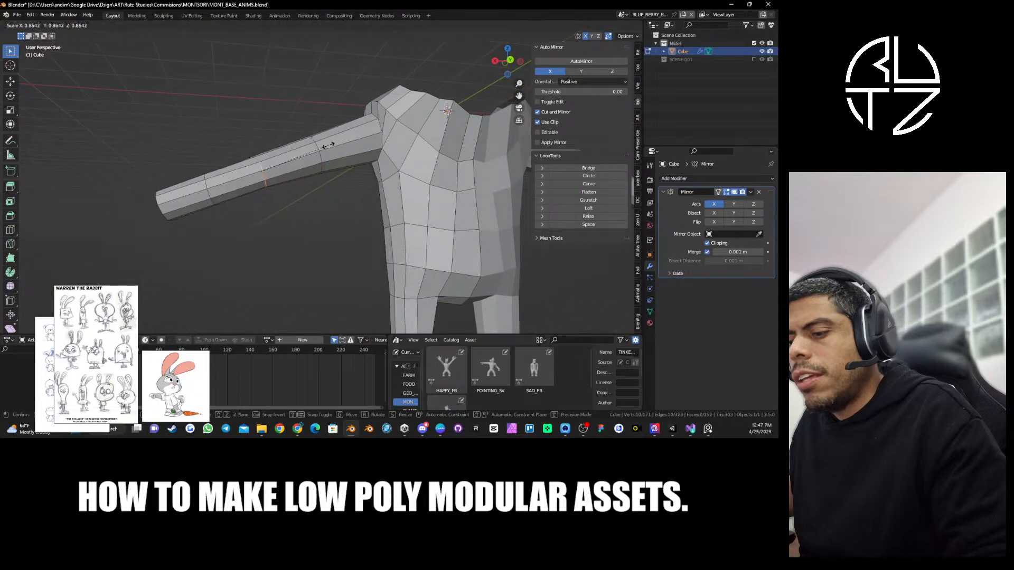
{"action": "left_click", "coordinate": [320, 143]}
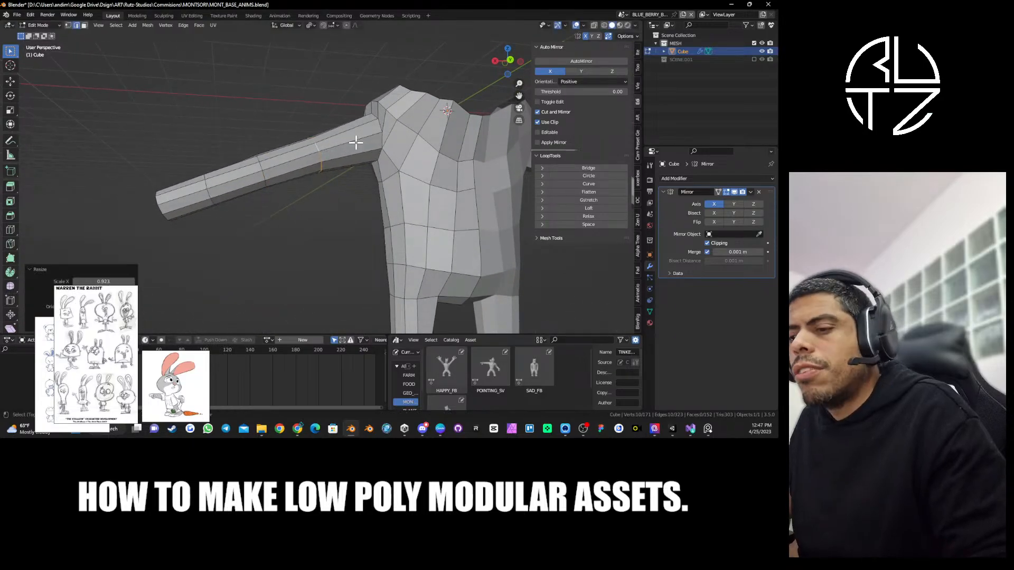
In Sculpt Mode, reshape the shoulder and its joint with the arm using the Grab brush at 77 px radius and 0.500 strength.
{"action": "mouse_move", "coordinate": [355, 141]}
{"action": "middle_mouse_down"}
{"action": "mouse_move", "coordinate": [262, 145]}
{"action": "mouse_move", "coordinate": [313, 159]}
{"action": "mouse_move", "coordinate": [343, 146]}
{"action": "middle_mouse_up"}
{"action": "key", "text": "ctrl+Tab"}
{"action": "left_click", "coordinate": [366, 158]}
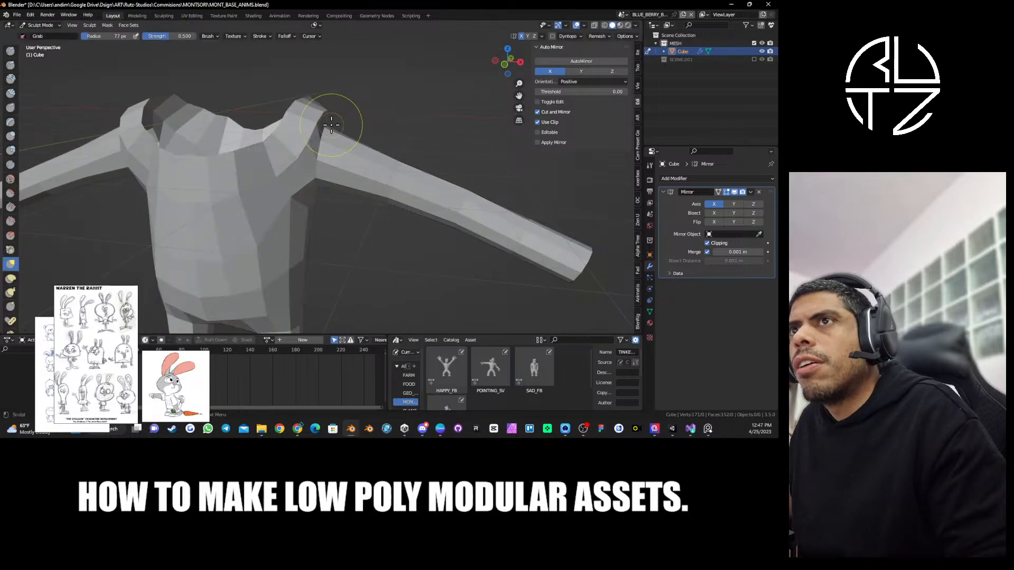
{"action": "left_click_drag", "start_coordinate": [332, 122], "coordinate": [320, 117]}
{"action": "mouse_move", "coordinate": [405, 127]}
{"action": "middle_mouse_down"}
{"action": "mouse_move", "coordinate": [305, 129]}
{"action": "mouse_move", "coordinate": [315, 138]}
{"action": "middle_mouse_up"}
{"action": "mouse_move", "coordinate": [372, 167]}
{"action": "left_mouse_down"}
{"action": "mouse_move", "coordinate": [402, 180]}
{"action": "mouse_move", "coordinate": [403, 210]}
{"action": "left_mouse_up"}
{"action": "middle_click_drag", "start_coordinate": [285, 186], "coordinate": [335, 168]}
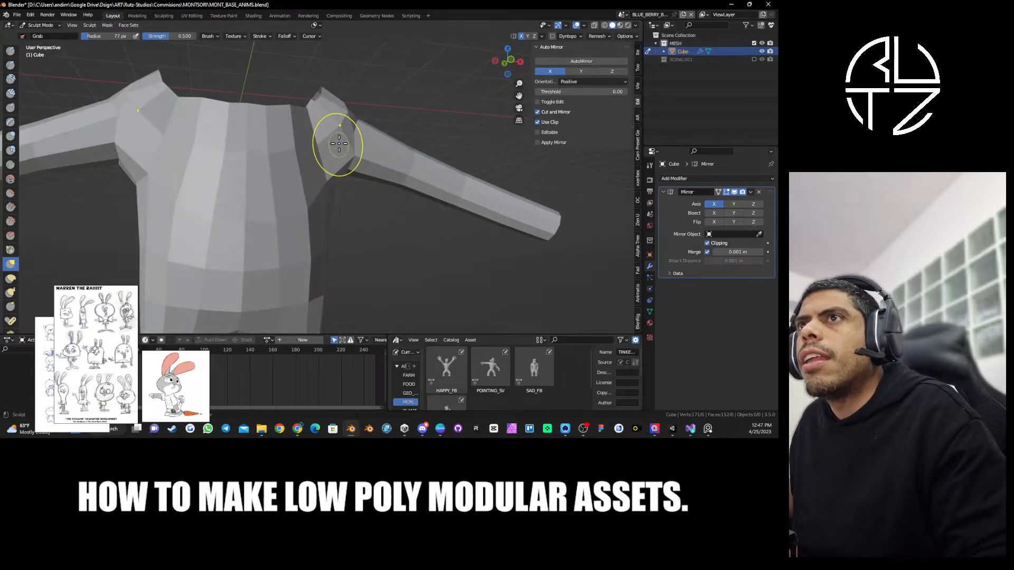
{"action": "middle_click_drag", "start_coordinate": [385, 135], "coordinate": [357, 141]}
In Edit Mode, slide the vertices at the front of the shoulder where the arm meets the chest to even out the topology.
{"action": "key", "text": "Tab"}
{"action": "left_click", "coordinate": [426, 161], "text": "alt"}
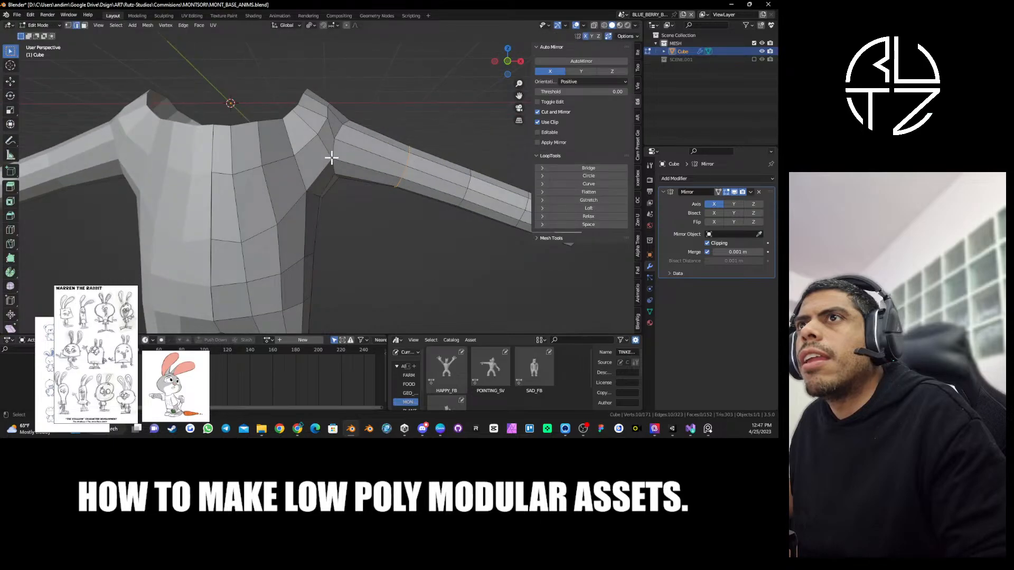
{"action": "key", "text": "1"}
{"action": "left_click", "coordinate": [330, 156]}
{"action": "key", "text": "g"}
{"action": "key", "text": "g"}
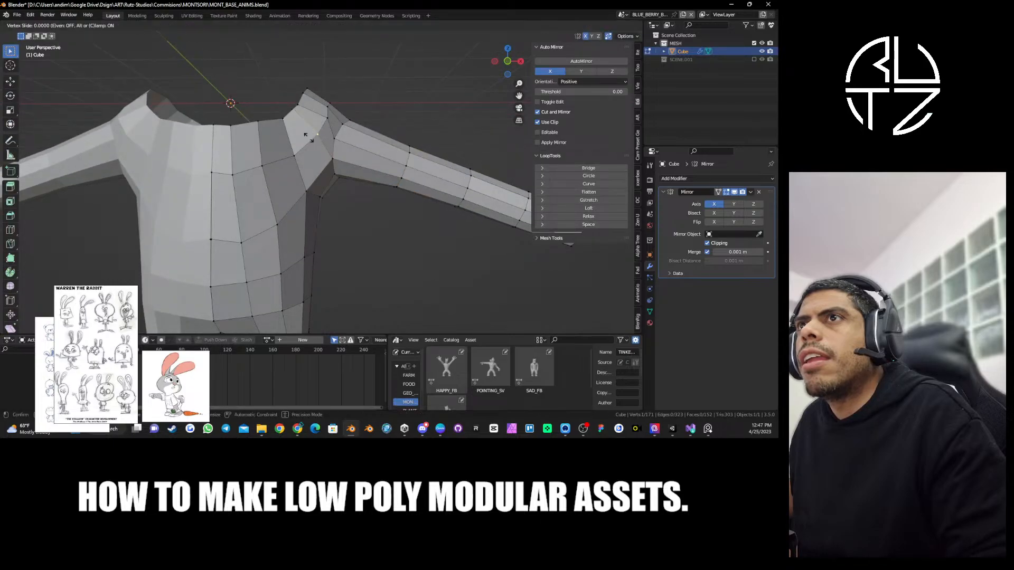
{"action": "left_click", "coordinate": [306, 140]}
{"action": "left_click", "coordinate": [333, 159]}
{"action": "key", "text": "g"}
{"action": "key", "text": "g"}
{"action": "left_click", "coordinate": [328, 163]}
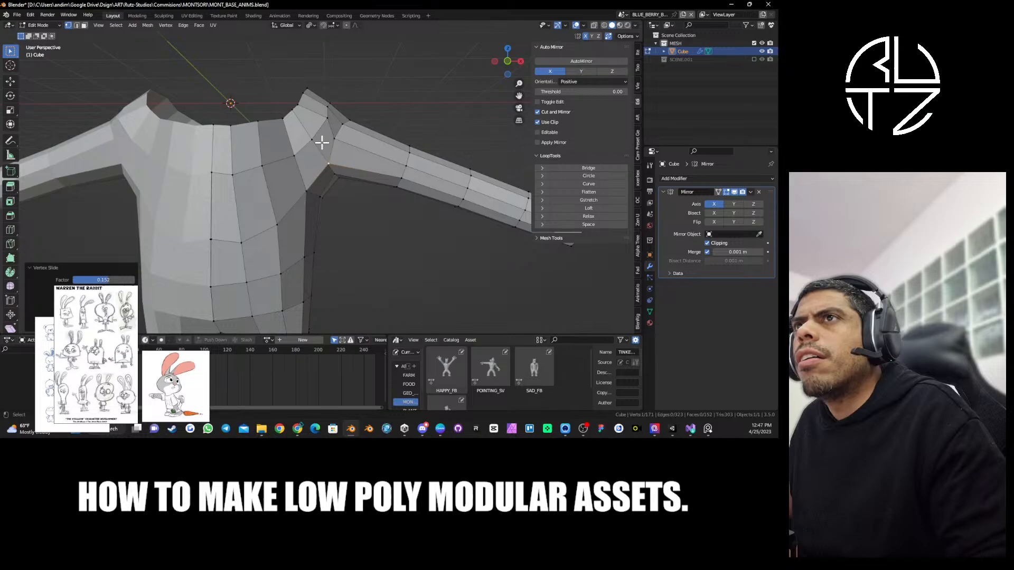
Slide the front neckline vertices along their edges to even the spacing toward the shoulder.
{"action": "left_click", "coordinate": [308, 110]}
{"action": "middle_click_drag", "start_coordinate": [290, 111], "coordinate": [293, 124]}
{"action": "key", "text": "g"}
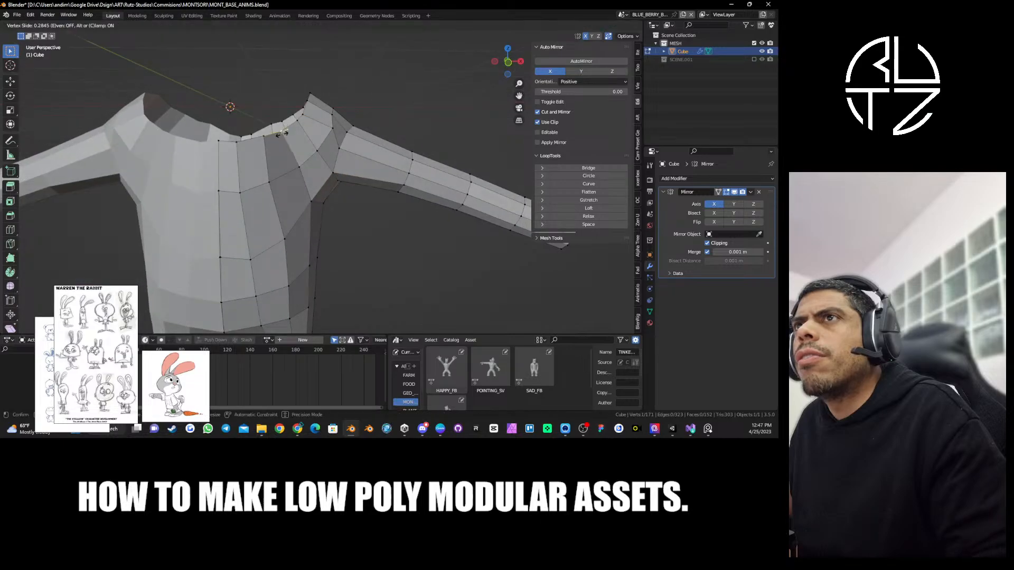
{"action": "key", "text": "g"}
{"action": "left_click", "coordinate": [332, 118]}
Slide a back vertex by a factor of about 0.18 and the upper-back centre-line vertex by about 0.05.
{"action": "middle_click_drag", "start_coordinate": [332, 119], "coordinate": [179, 106]}
{"action": "key", "text": "g"}
{"action": "key", "text": "g"}
{"action": "left_click", "coordinate": [328, 185]}
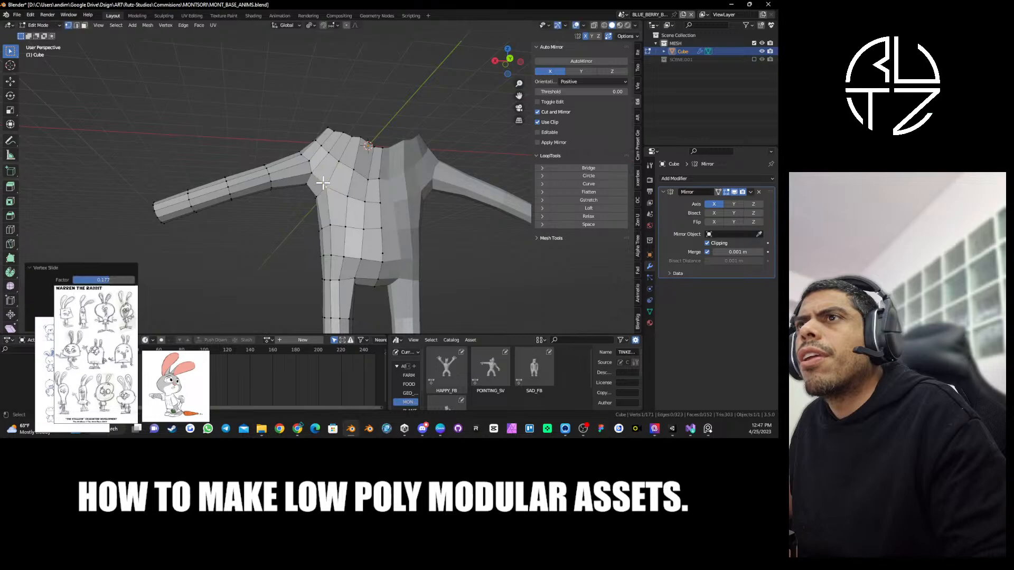
{"action": "scroll", "coordinate": [373, 206], "scroll_direction": "up", "scroll_amount": 4}
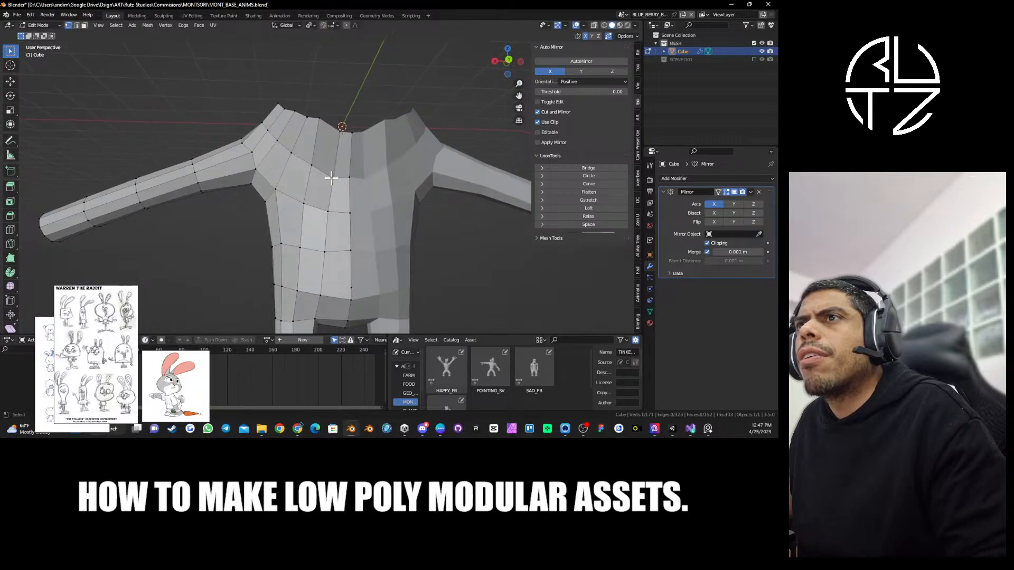
{"action": "key", "text": "g"}
{"action": "right_click", "coordinate": [352, 177]}
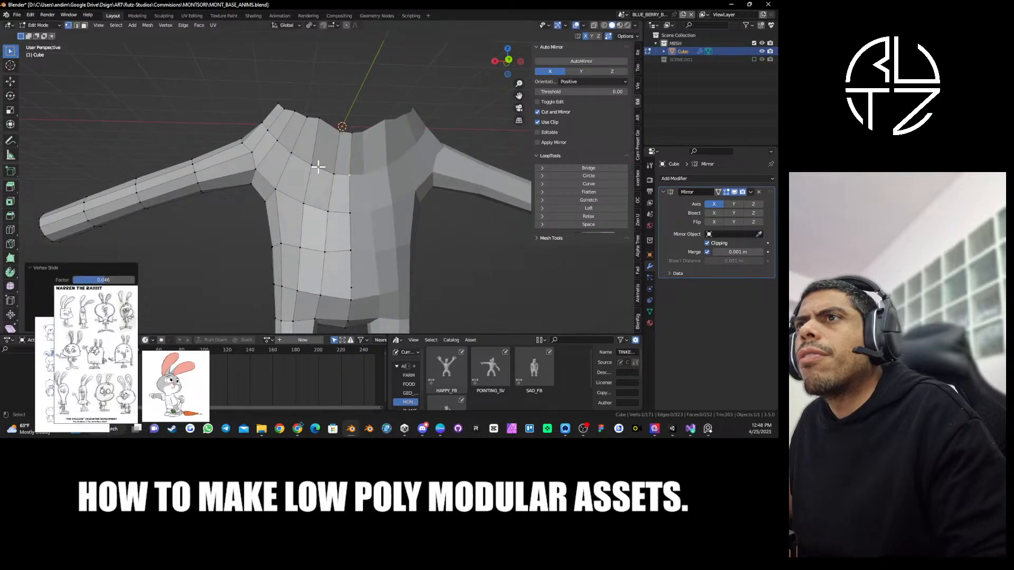
Smooth the neckline edge loop with the LoopTools Relax operation and save the file.
{"action": "middle_click_drag", "start_coordinate": [319, 167], "coordinate": [378, 185]}
{"action": "middle_click_drag", "start_coordinate": [319, 166], "coordinate": [394, 132]}
{"action": "key", "text": "2"}
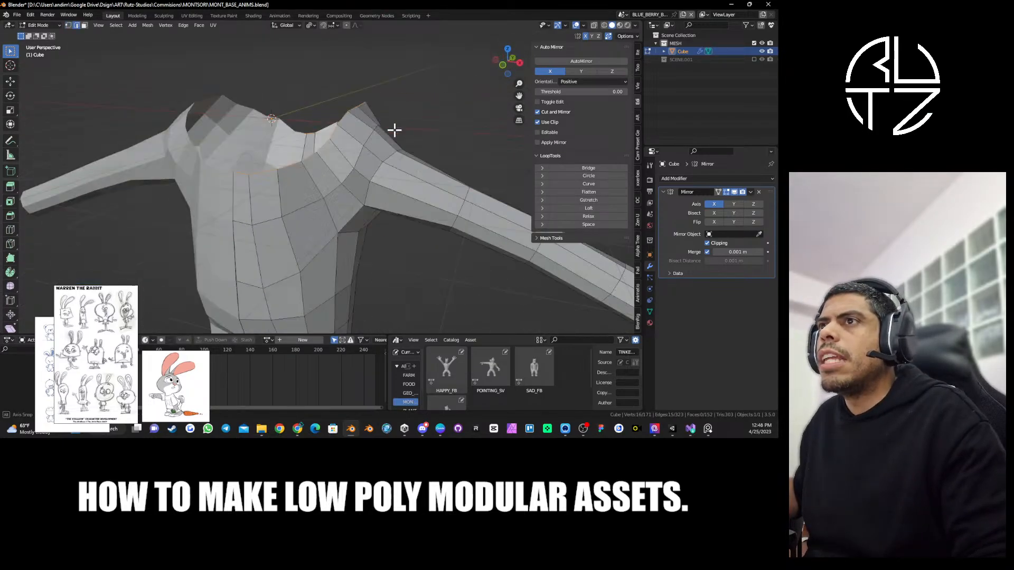
{"action": "scroll", "coordinate": [394, 132], "scroll_direction": "down", "scroll_amount": 2}
{"action": "middle_click_drag", "start_coordinate": [351, 158], "coordinate": [355, 141]}
{"action": "left_click", "coordinate": [355, 140], "text": "alt"}
{"action": "key", "text": "ctrl+s"}
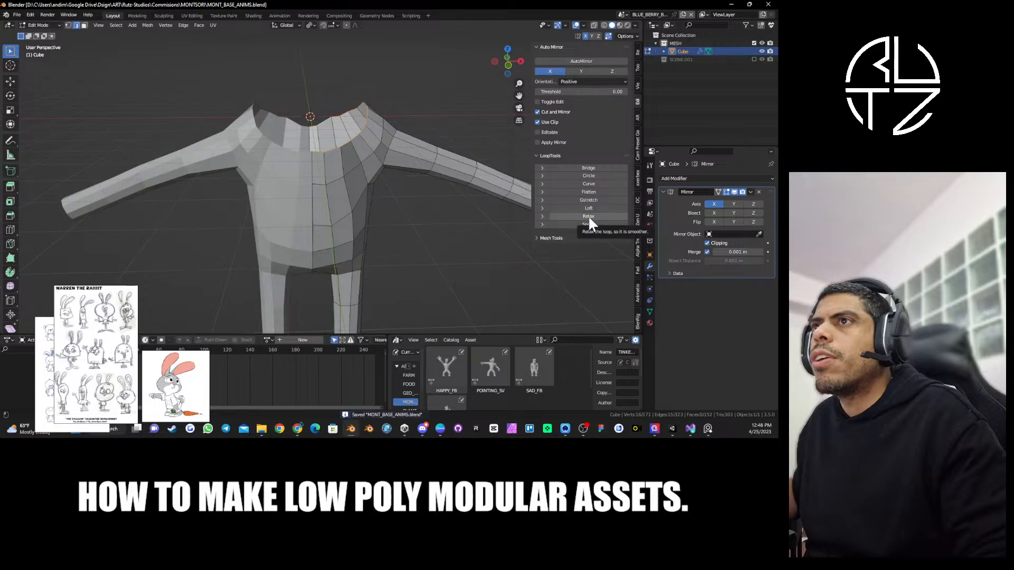
{"action": "left_click", "coordinate": [589, 221]}
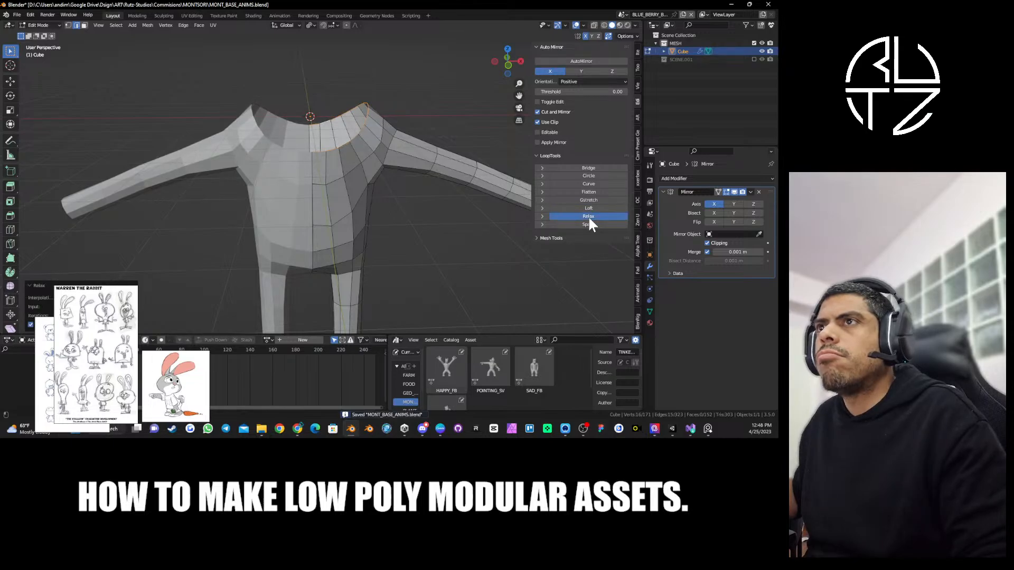
{"action": "middle_click_drag", "start_coordinate": [464, 208], "coordinate": [425, 177]}
{"action": "key", "text": "ctrl+s"}
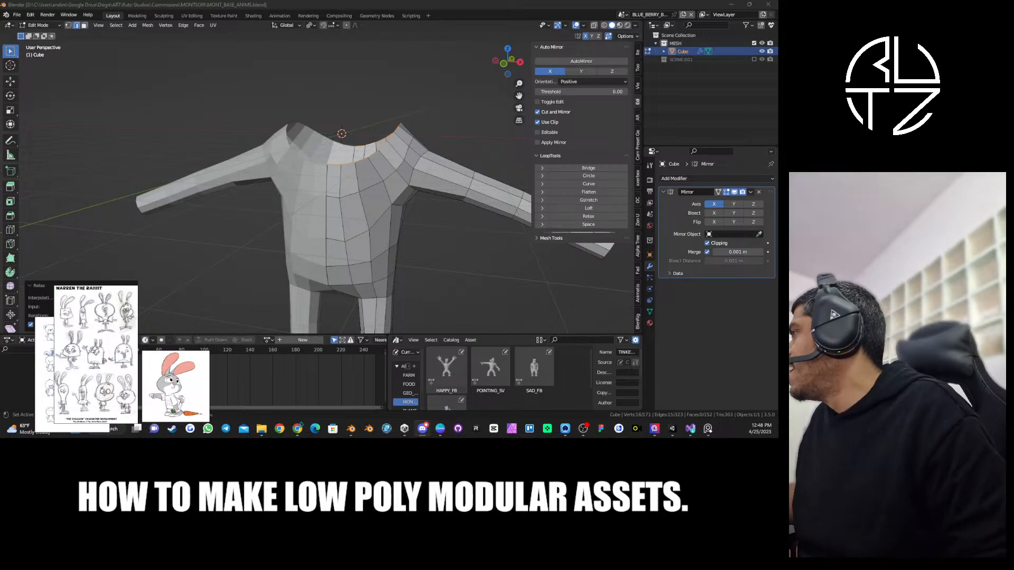
Slide the belly vertex beside the centre line along its edge by a factor of 1 onto the neighbouring vertex.
{"action": "middle_click_drag", "start_coordinate": [367, 222], "coordinate": [365, 215]}
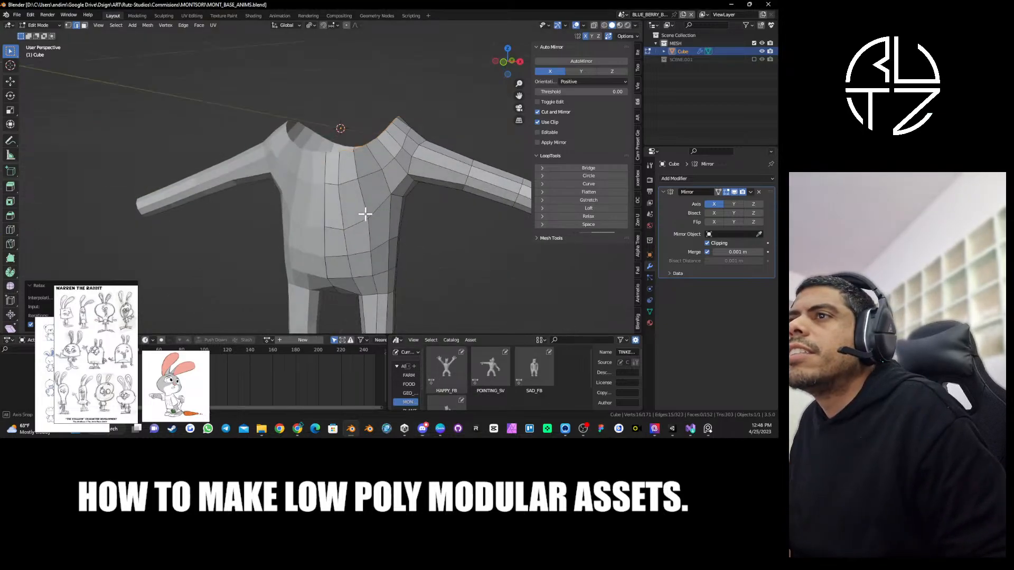
{"action": "left_click", "coordinate": [333, 229]}
{"action": "key", "text": "1"}
{"action": "key", "text": "g"}
{"action": "key", "text": "g"}
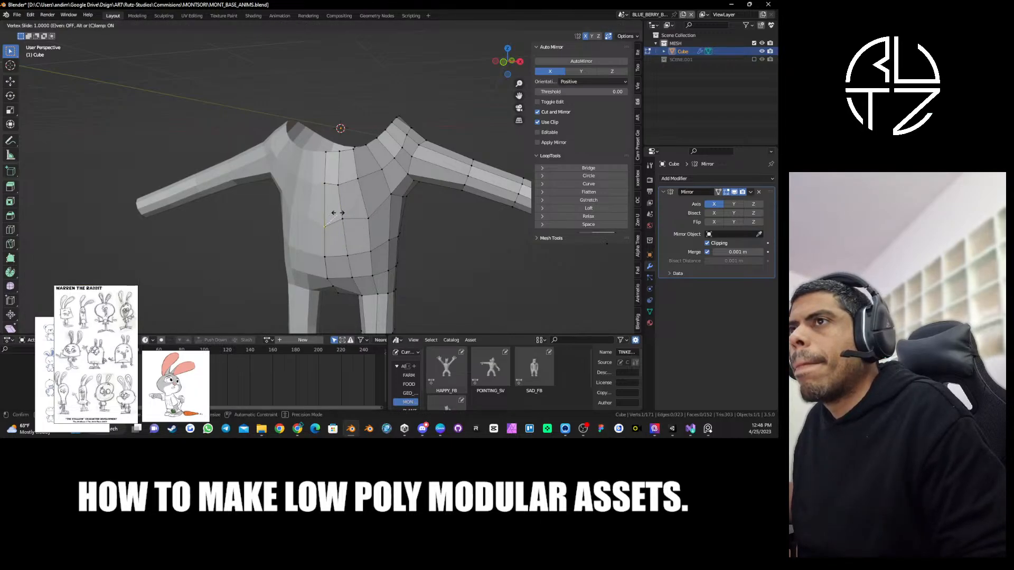
{"action": "left_click", "coordinate": [338, 213]}
Merge the two nearly overlapping belly vertices on the centre line and slide the merged vertex up level with its edge row.
{"action": "scroll", "coordinate": [344, 220], "scroll_direction": "up", "scroll_amount": 8}
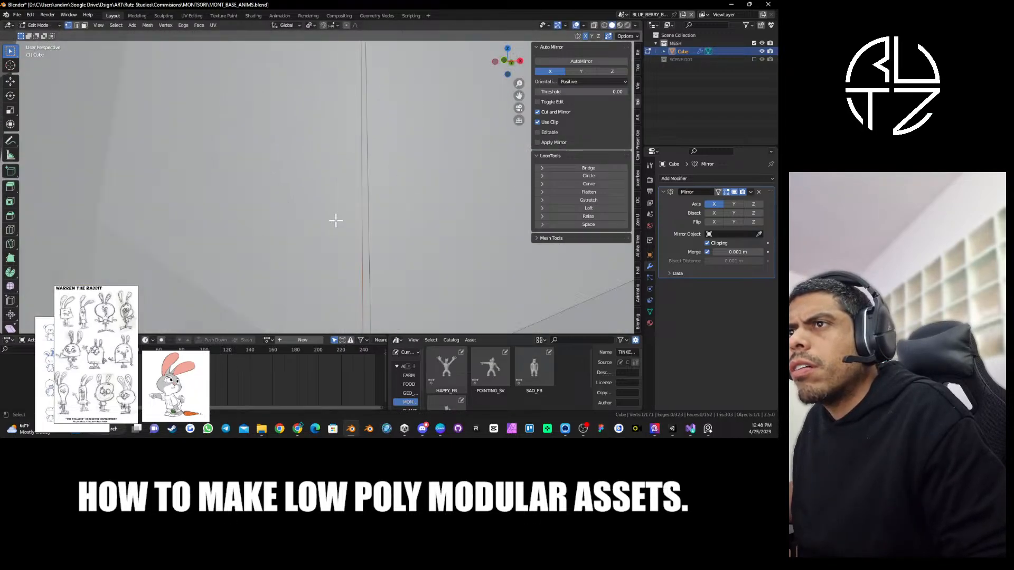
{"action": "middle_click_drag", "start_coordinate": [347, 234], "coordinate": [349, 202]}
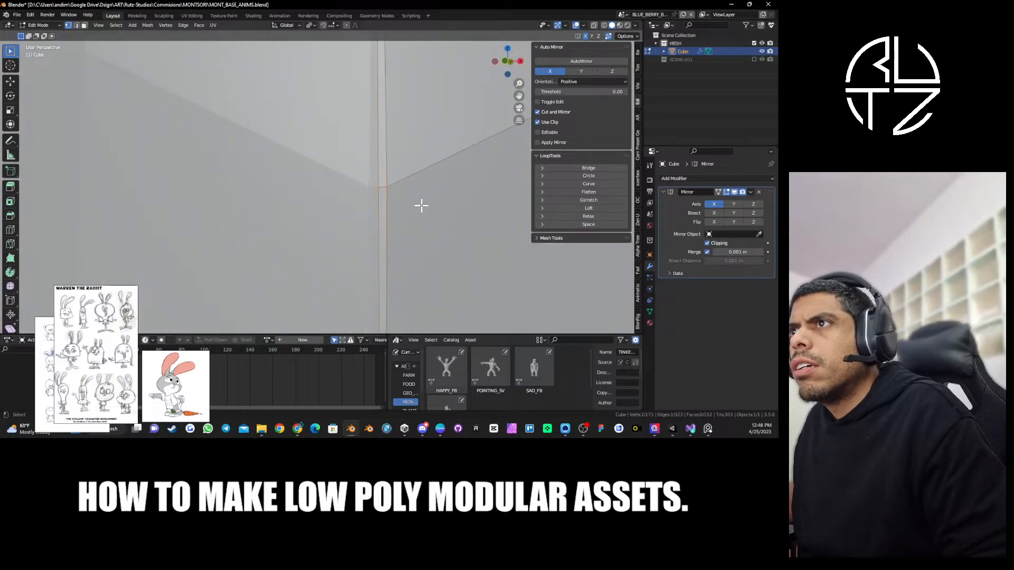
{"action": "key", "text": "alt+m"}
{"action": "left_click", "coordinate": [388, 204]}
{"action": "scroll", "coordinate": [369, 210], "scroll_direction": "down", "scroll_amount": 4}
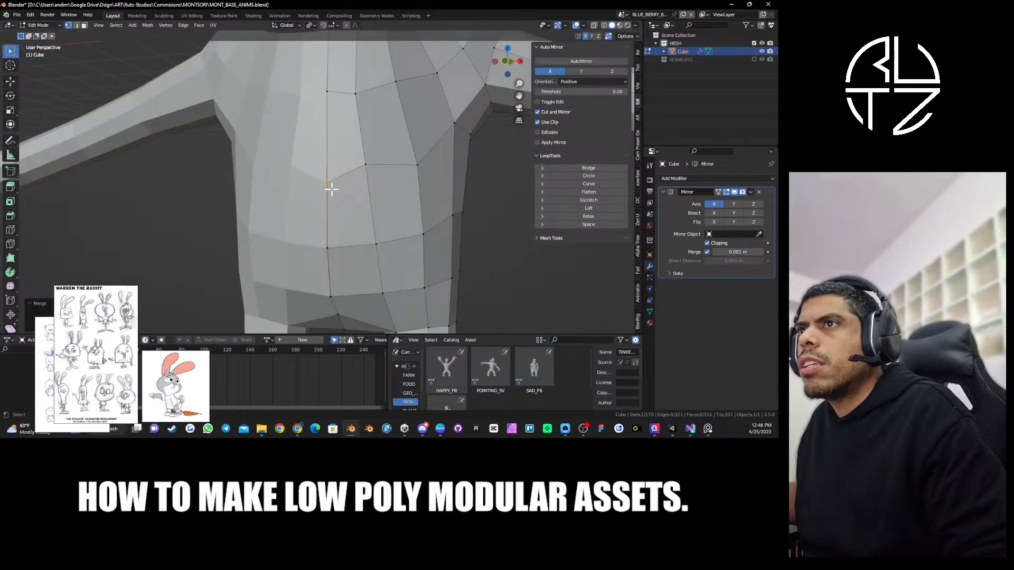
{"action": "key", "text": "shift+v"}
{"action": "left_click", "coordinate": [333, 173]}
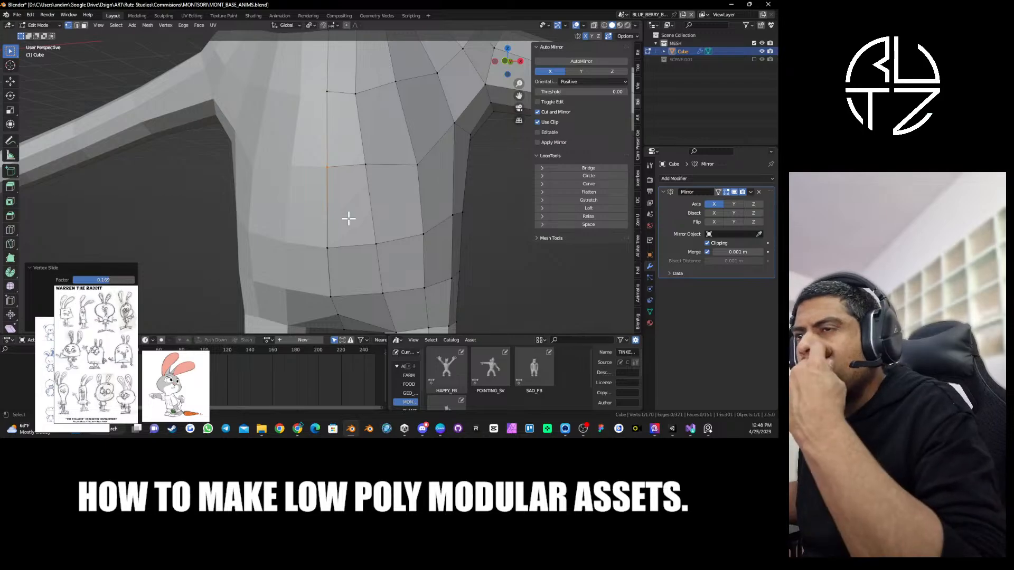
Select the whole body mesh and merge its vertices by distance to clean up duplicates.
{"action": "middle_click_drag", "start_coordinate": [349, 219], "coordinate": [351, 189]}
{"action": "scroll", "coordinate": [364, 230], "scroll_direction": "up", "scroll_amount": 4}
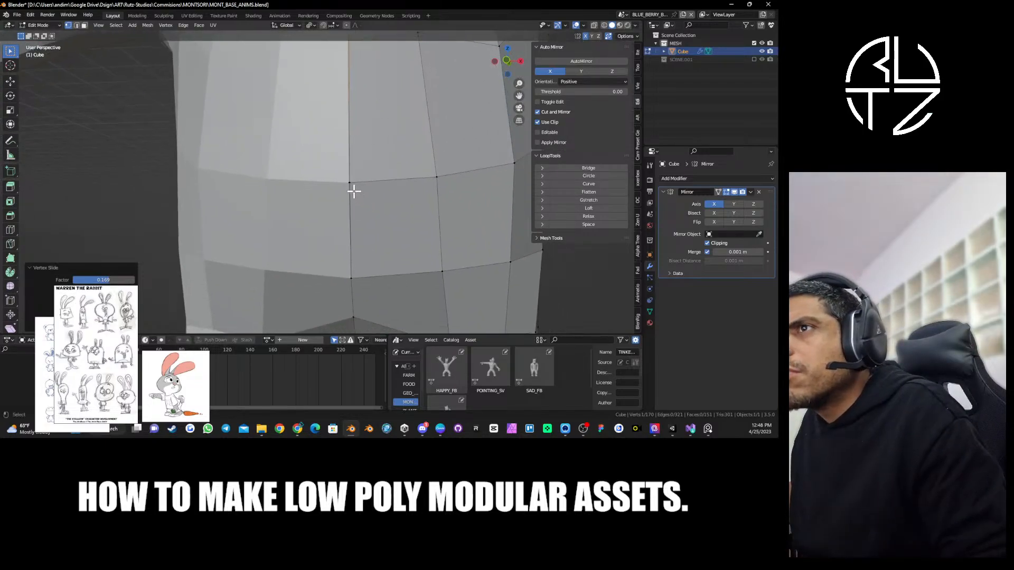
{"action": "left_click", "coordinate": [352, 190]}
{"action": "key", "text": "a"}
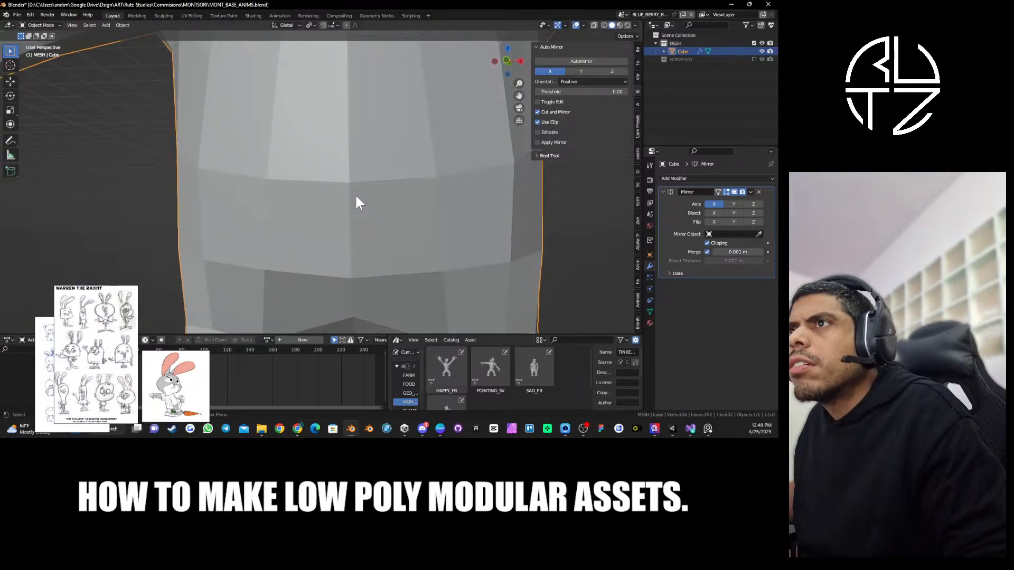
{"action": "left_click", "coordinate": [148, 25]}
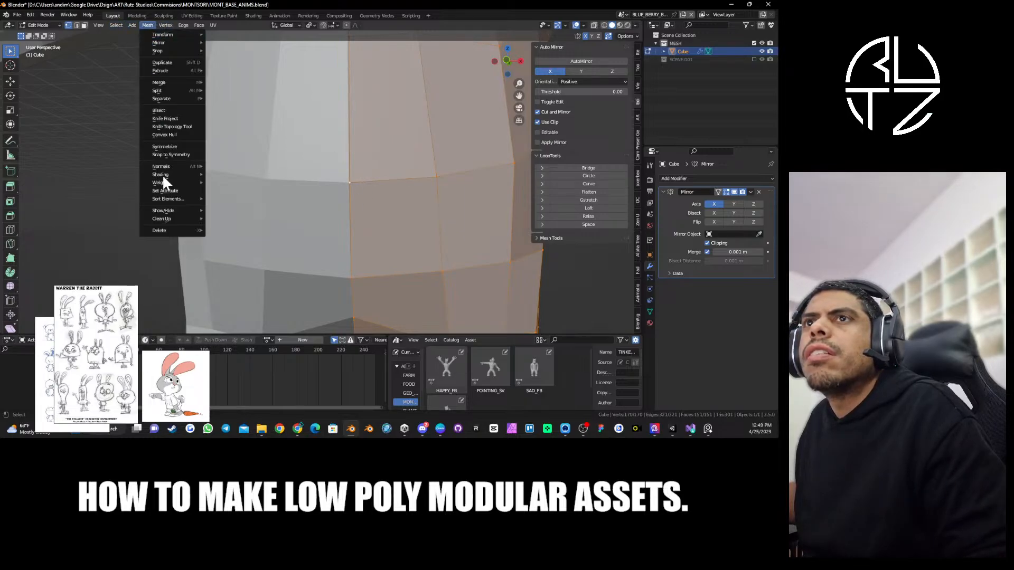
{"action": "mouse_move", "coordinate": [160, 220]}
{"action": "left_click", "coordinate": [237, 283]}
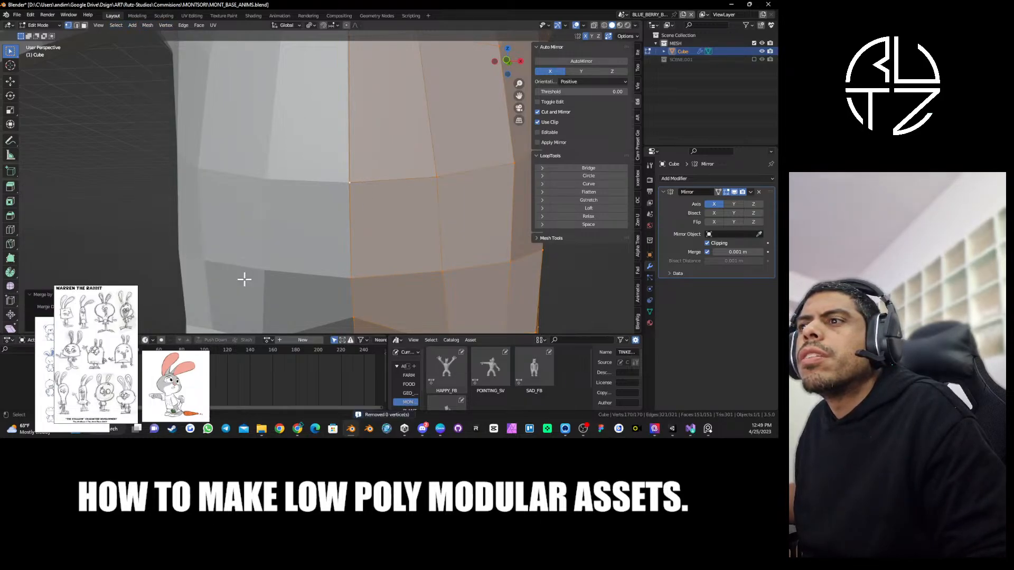
Slide the remaining stray belly vertex near the centre line along its edge by a factor of 1 onto its neighbour.
{"action": "left_click", "coordinate": [358, 182]}
{"action": "key", "text": "KP_Decimal"}
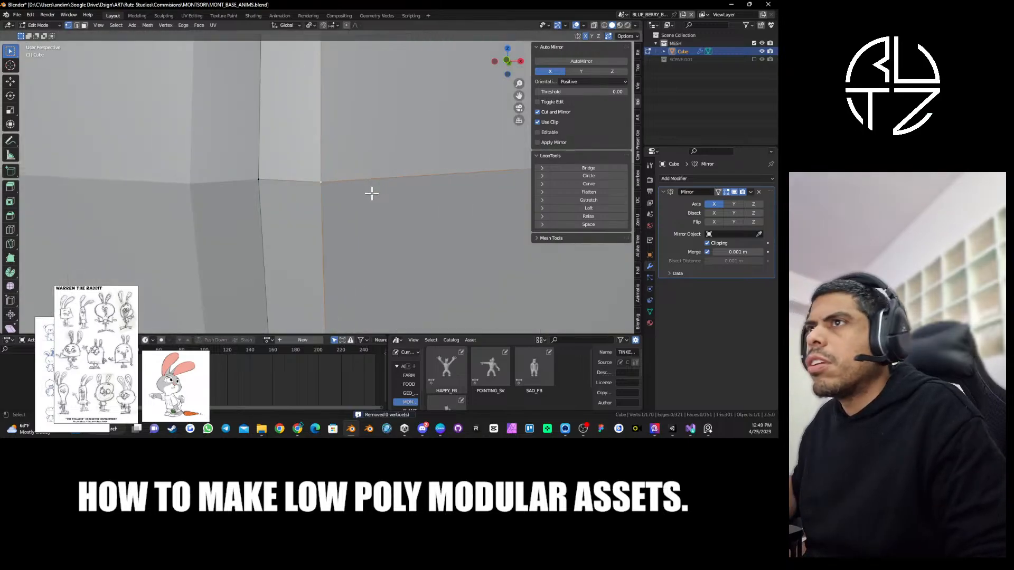
{"action": "mouse_move", "coordinate": [331, 187]}
{"action": "middle_mouse_down"}
{"action": "mouse_move", "coordinate": [390, 173]}
{"action": "mouse_move", "coordinate": [363, 188]}
{"action": "mouse_move", "coordinate": [344, 184]}
{"action": "middle_mouse_up"}
{"action": "key", "text": "g"}
{"action": "key", "text": "g"}
{"action": "left_click", "coordinate": [283, 179]}
{"action": "key", "text": "KP_Decimal"}
Reposition the centre-line vertex of the lower belly just above the crotch to reshape the underside of the torso.
{"action": "middle_click_drag", "start_coordinate": [362, 295], "coordinate": [367, 117], "text": "shift"}
{"action": "middle_click_drag", "start_coordinate": [356, 248], "coordinate": [358, 142], "text": "shift"}
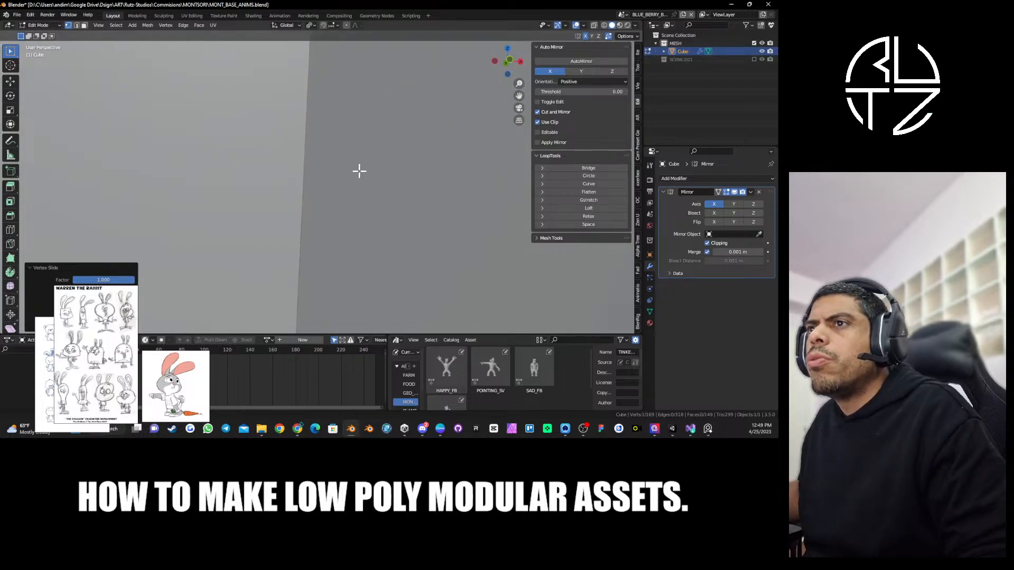
{"action": "middle_click_drag", "start_coordinate": [341, 265], "coordinate": [372, 132], "text": "shift"}
{"action": "middle_click_drag", "start_coordinate": [370, 272], "coordinate": [351, 177], "text": "shift"}
{"action": "left_click", "coordinate": [332, 173]}
{"action": "scroll", "coordinate": [359, 211], "scroll_direction": "down", "scroll_amount": 5}
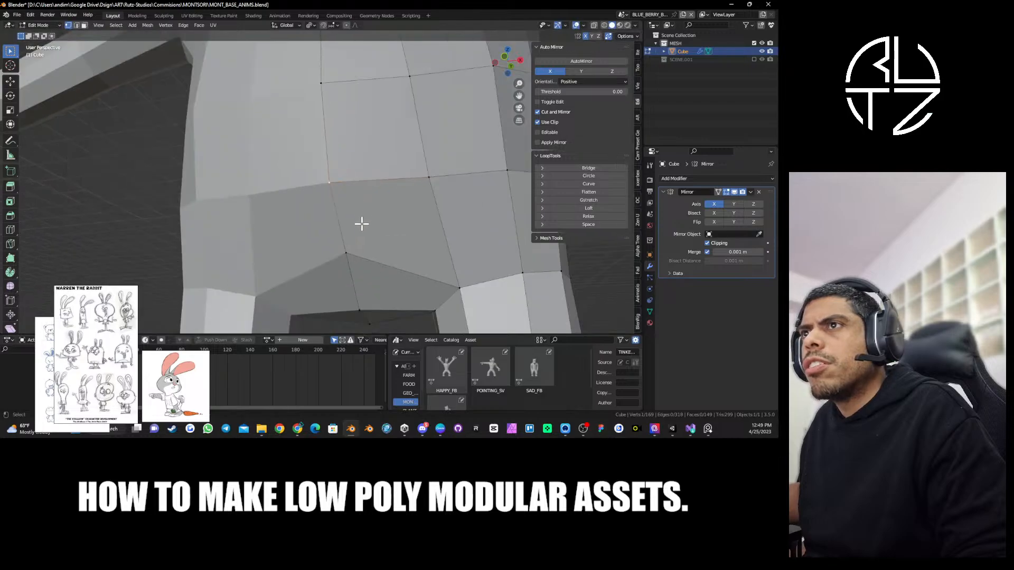
{"action": "key", "text": "g"}
{"action": "left_click", "coordinate": [356, 256]}
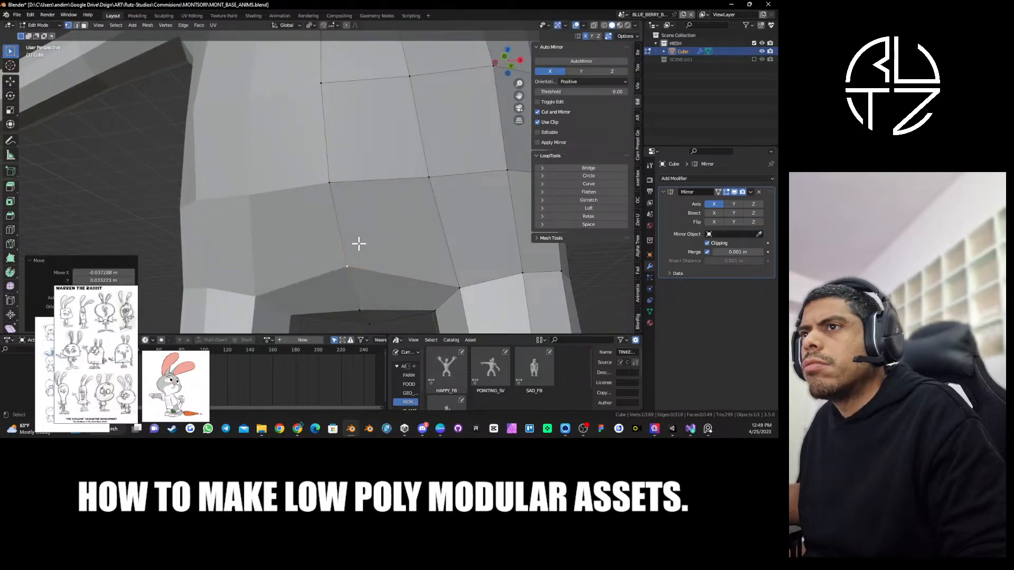
{"action": "middle_click_drag", "start_coordinate": [357, 242], "coordinate": [365, 187]}
{"action": "key", "text": "g"}
{"action": "left_click", "coordinate": [352, 240]}
Slide the chest row's centre-line vertex and its vertex nearer the side along their edges to even out the row.
{"action": "scroll", "coordinate": [359, 180], "scroll_direction": "down", "scroll_amount": 3}
{"action": "scroll", "coordinate": [344, 179], "scroll_direction": "up", "scroll_amount": 3}
{"action": "scroll", "coordinate": [342, 187], "scroll_direction": "down", "scroll_amount": 3}
{"action": "key", "text": "shift+v"}
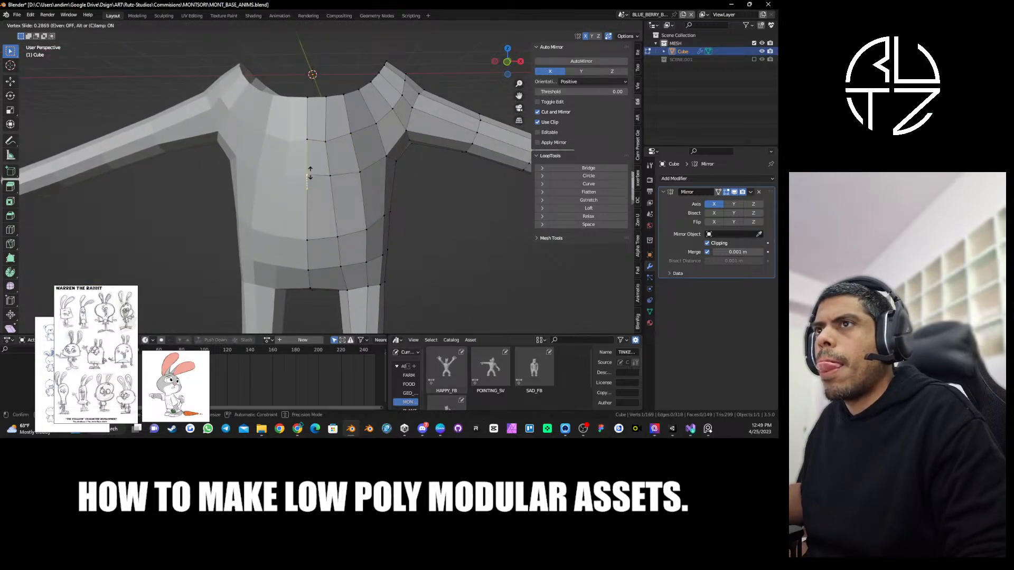
{"action": "left_click", "coordinate": [316, 176]}
{"action": "left_click", "coordinate": [362, 170]}
{"action": "key", "text": "g"}
{"action": "key", "text": "g"}
{"action": "left_click", "coordinate": [362, 168]}
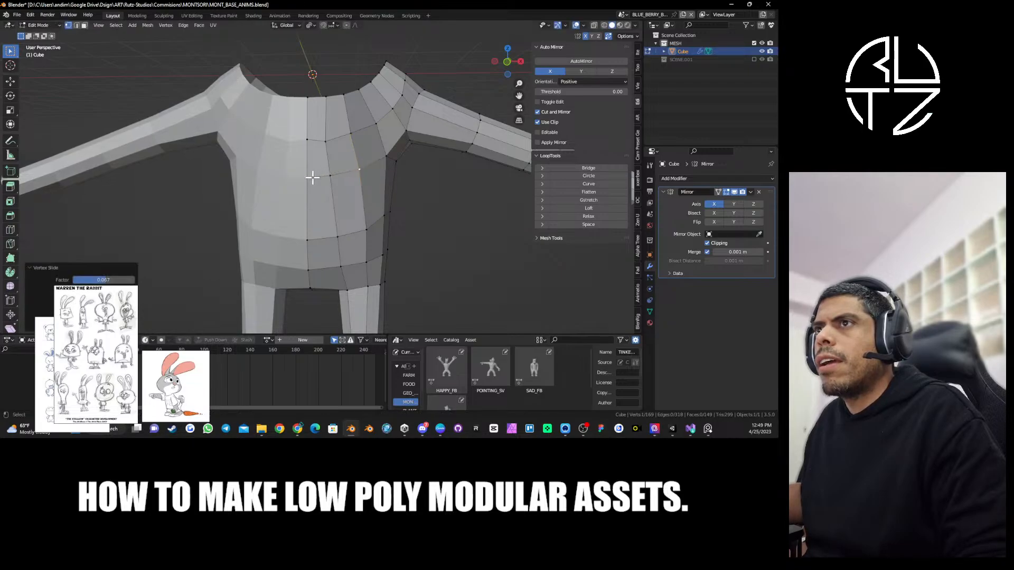
Insert a centred edge loop around the mid-torso and smooth it with LoopTools Relax.
{"action": "key", "text": "ctrl+r"}
{"action": "left_click", "coordinate": [373, 209]}
{"action": "right_click", "coordinate": [356, 199]}
{"action": "middle_click_drag", "start_coordinate": [355, 199], "coordinate": [404, 198]}
{"action": "left_click", "coordinate": [589, 214]}
{"action": "left_click", "coordinate": [588, 214]}
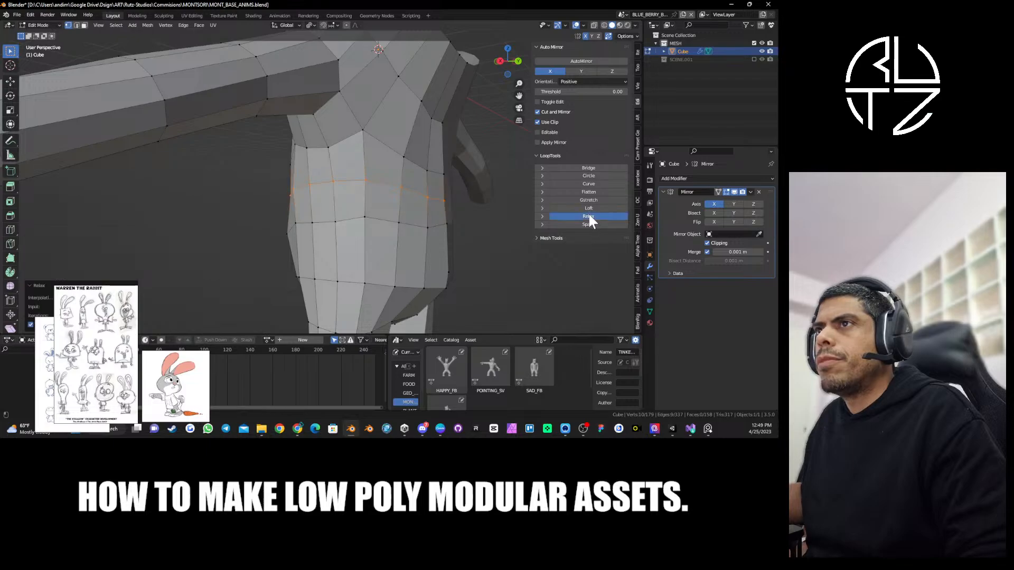
Relax the edge loops around the waist, below the armpits and across the upper chest with LoopTools.
{"action": "left_click", "coordinate": [421, 231], "text": "alt"}
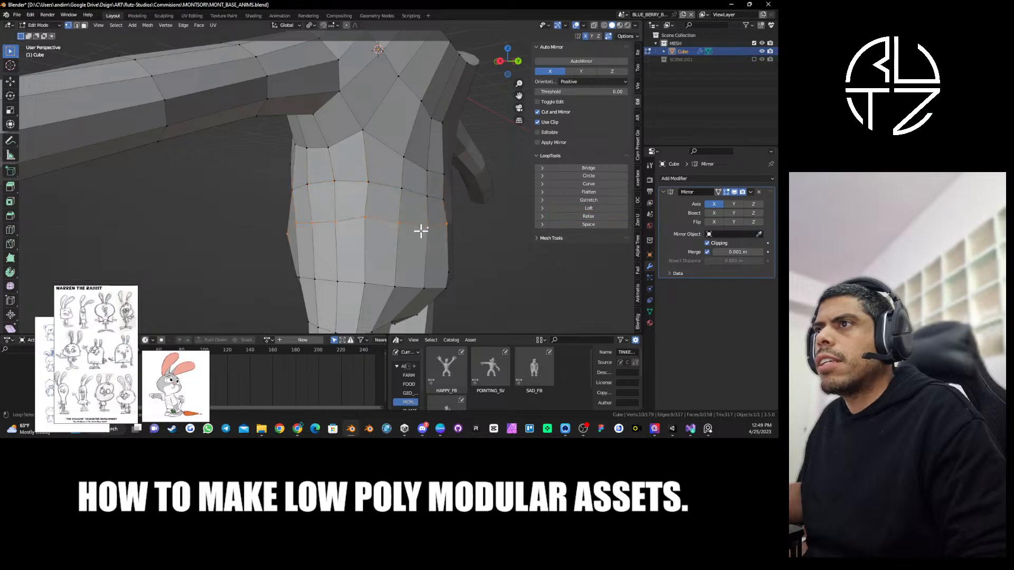
{"action": "left_click", "coordinate": [584, 217]}
{"action": "left_click", "coordinate": [369, 146], "text": "alt"}
{"action": "left_click", "coordinate": [355, 140], "text": "alt+shift"}
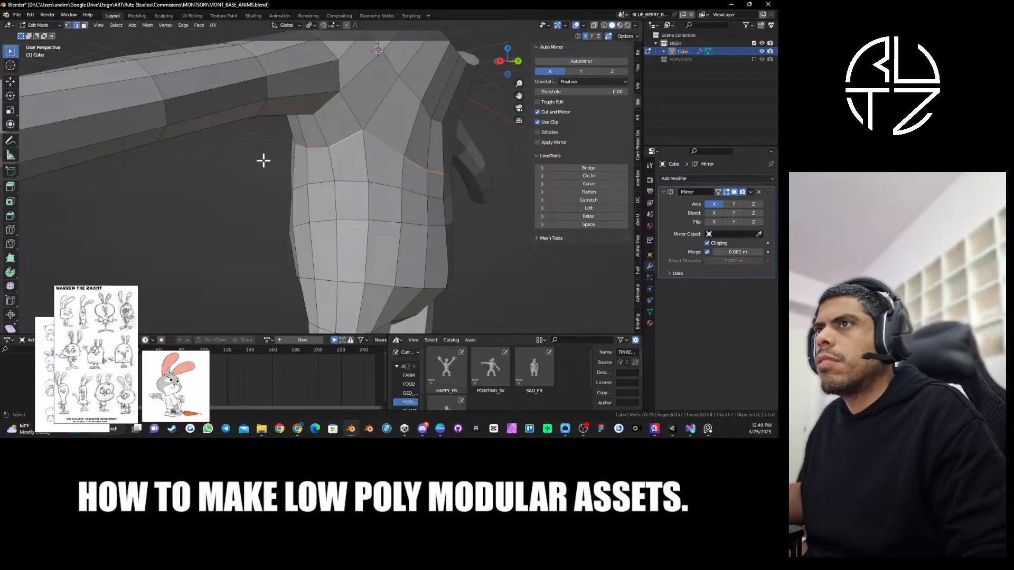
{"action": "middle_click_drag", "start_coordinate": [263, 160], "coordinate": [366, 133]}
{"action": "left_click", "coordinate": [386, 161], "text": "alt+shift"}
{"action": "left_click", "coordinate": [582, 216]}
{"action": "left_click", "coordinate": [351, 132], "text": "alt+shift"}
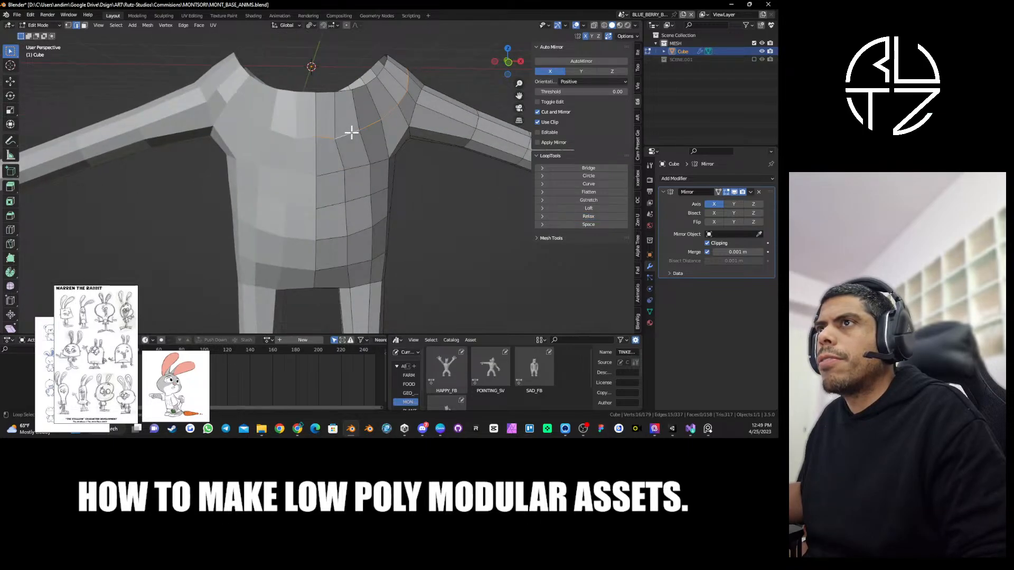
{"action": "left_click", "coordinate": [587, 217]}
Relax the two edge loops around the lower belly and hips with LoopTools.
{"action": "middle_click_drag", "start_coordinate": [423, 208], "coordinate": [352, 208]}
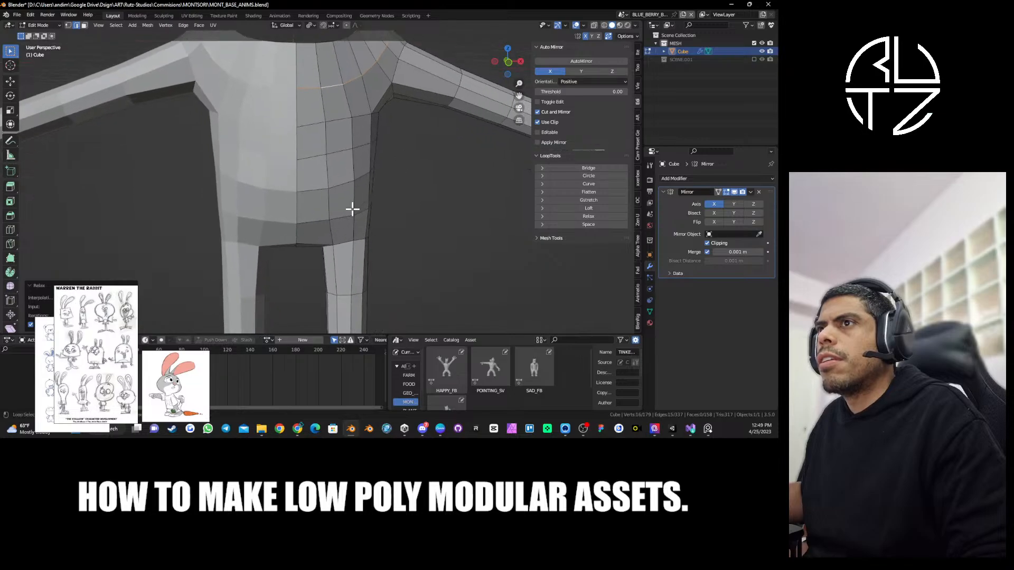
{"action": "left_click", "coordinate": [346, 216], "text": "alt"}
{"action": "left_click", "coordinate": [611, 215]}
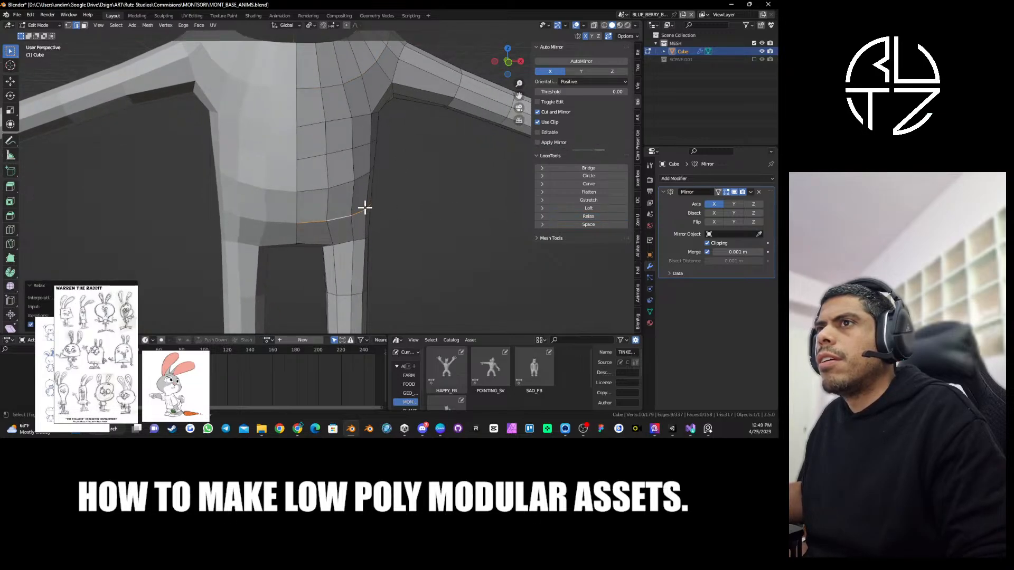
{"action": "left_click", "coordinate": [369, 186], "text": "alt"}
{"action": "left_click", "coordinate": [578, 218]}
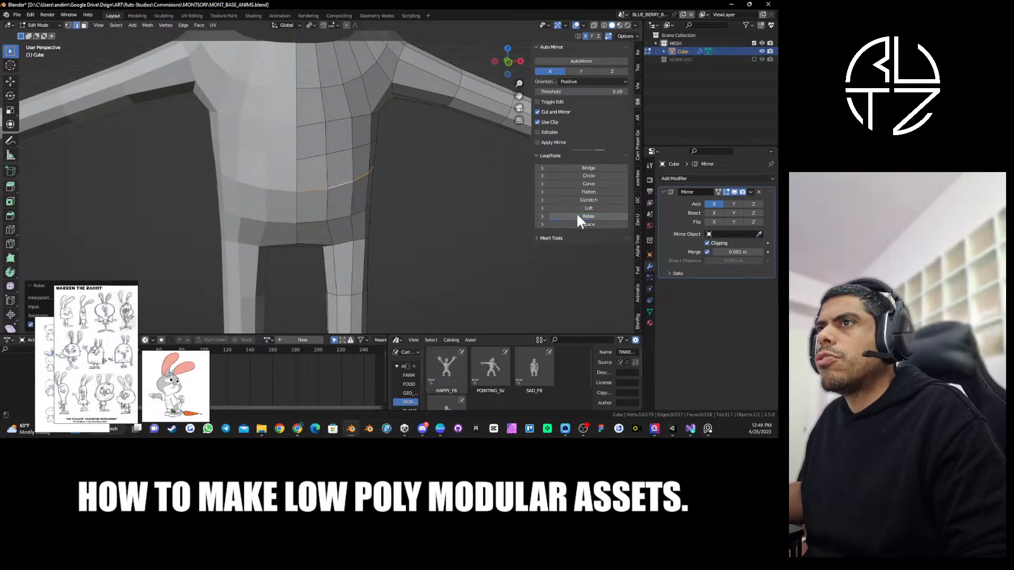
Lower the crotch vertex between the legs by about 0.078 m along the Z axis.
{"action": "mouse_move", "coordinate": [383, 208]}
{"action": "middle_mouse_down"}
{"action": "mouse_move", "coordinate": [381, 224]}
{"action": "mouse_move", "coordinate": [363, 188]}
{"action": "mouse_move", "coordinate": [324, 195]}
{"action": "mouse_move", "coordinate": [389, 197]}
{"action": "middle_mouse_up"}
{"action": "middle_click_drag", "start_coordinate": [317, 196], "coordinate": [288, 193]}
{"action": "key", "text": "1"}
{"action": "left_click", "coordinate": [310, 195]}
{"action": "key", "text": "g"}
{"action": "key", "text": "z"}
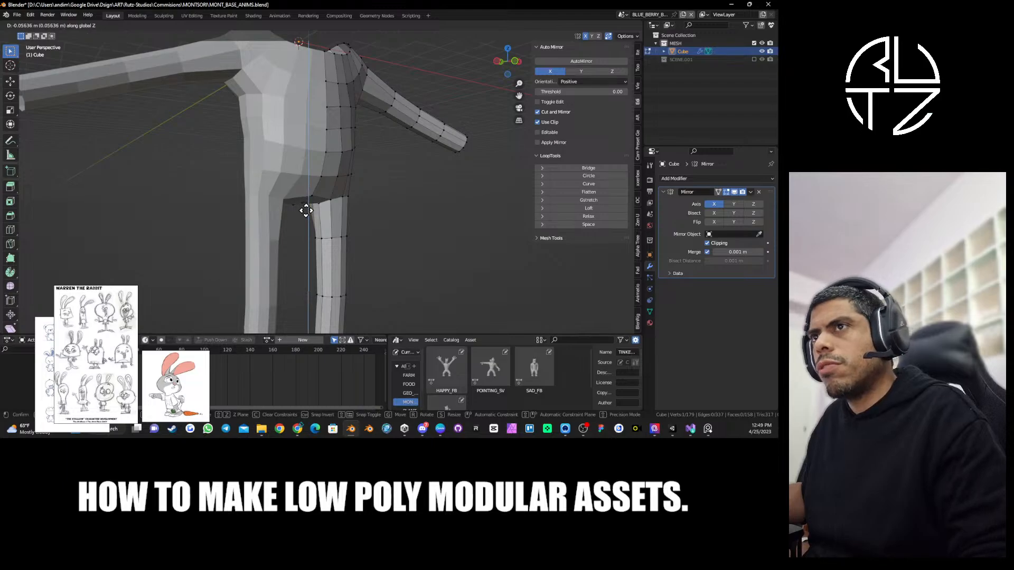
{"action": "right_click", "coordinate": [313, 198]}
{"action": "key", "text": "g"}
{"action": "key", "text": "z"}
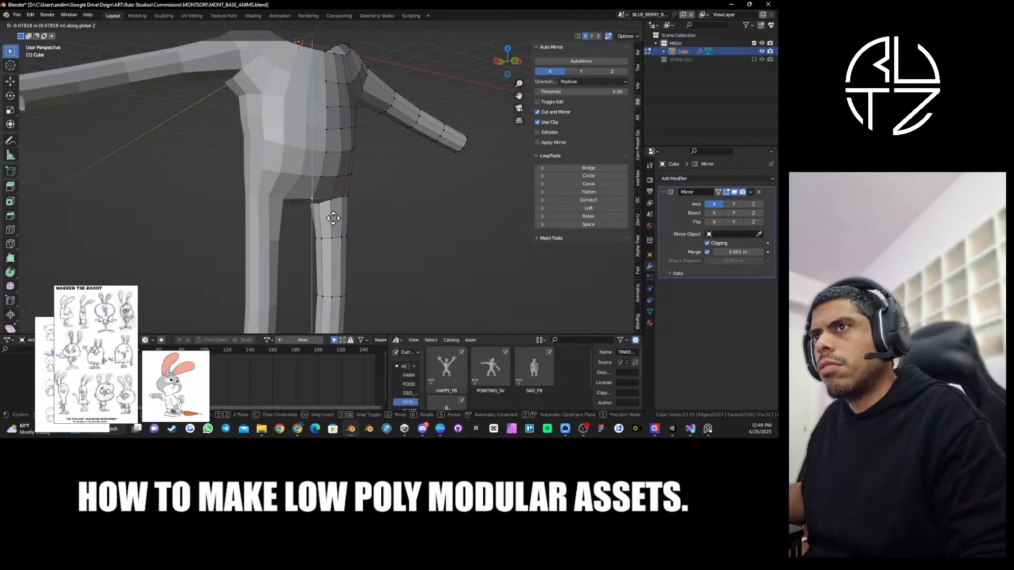
{"action": "left_click", "coordinate": [333, 219]}
Add two supporting edge loops to the leg, one just above and one just below the knee loop.
{"action": "middle_click_drag", "start_coordinate": [422, 186], "coordinate": [400, 226]}
{"action": "scroll", "coordinate": [386, 192], "scroll_direction": "down", "scroll_amount": 4}
{"action": "middle_click_drag", "start_coordinate": [399, 227], "coordinate": [365, 144], "text": "shift"}
{"action": "scroll", "coordinate": [365, 144], "scroll_direction": "up", "scroll_amount": 4}
{"action": "middle_click_drag", "start_coordinate": [366, 204], "coordinate": [344, 191], "text": "shift"}
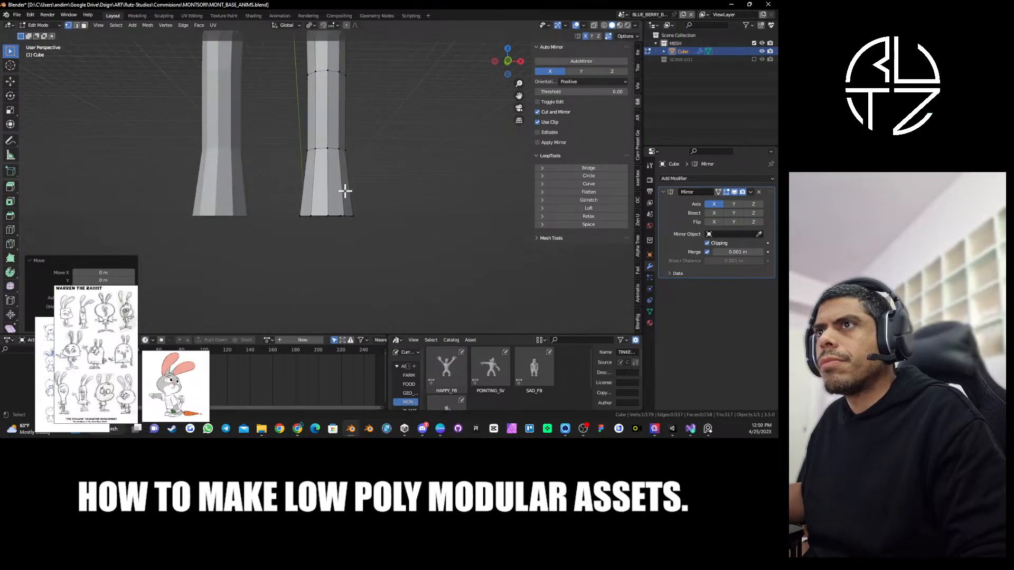
{"action": "scroll", "coordinate": [330, 148], "scroll_direction": "down", "scroll_amount": 3}
{"action": "scroll", "coordinate": [339, 148], "scroll_direction": "up", "scroll_amount": 2}
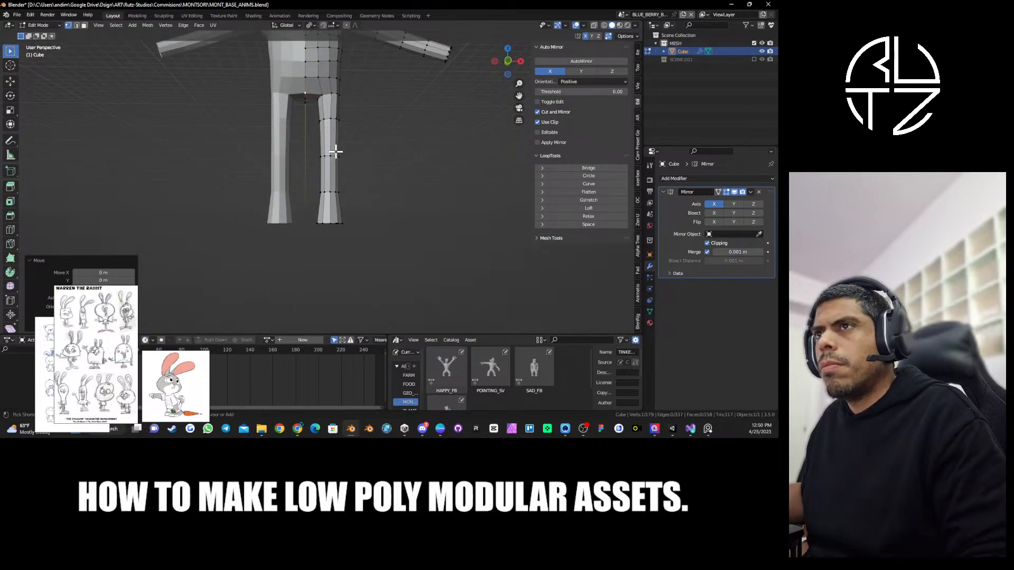
{"action": "key", "text": "ctrl+r"}
{"action": "left_click", "coordinate": [335, 162]}
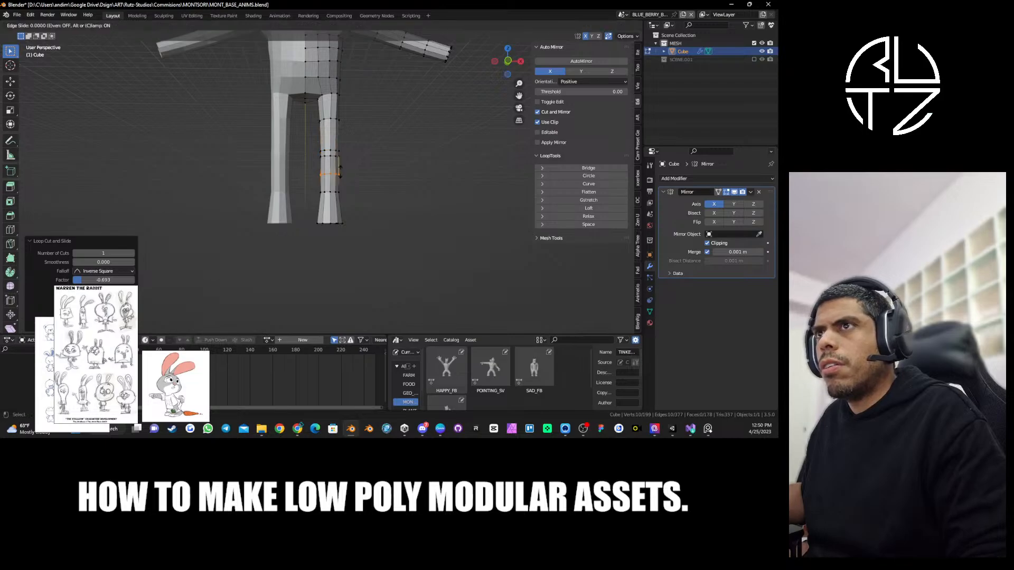
{"action": "left_click", "coordinate": [340, 159]}
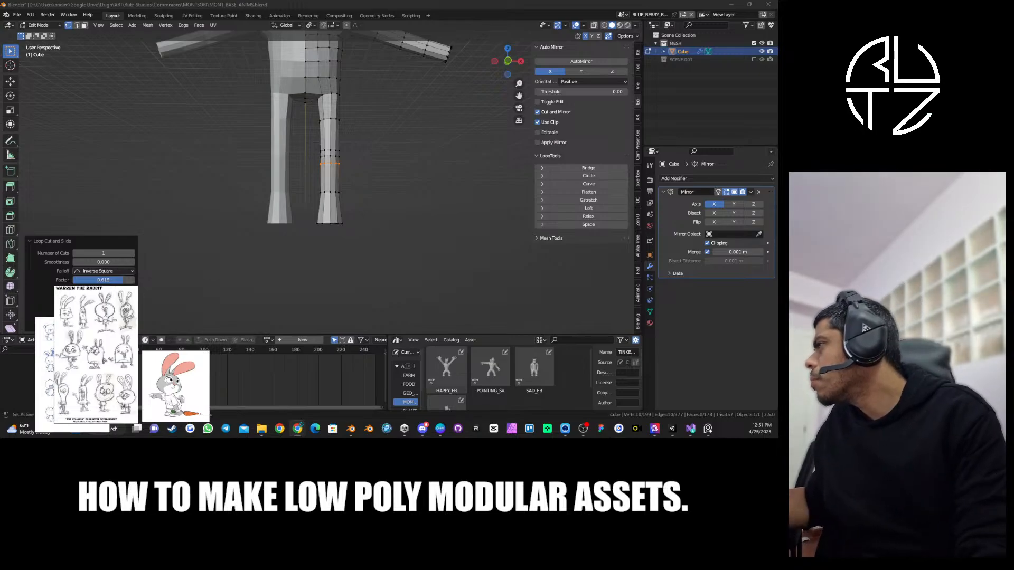
Slide the extra vertex on the lower back's centre line by a factor of 1 onto the neighbouring edge-row vertex.
{"action": "middle_click_drag", "start_coordinate": [360, 89], "coordinate": [330, 211]}
{"action": "scroll", "coordinate": [365, 206], "scroll_direction": "up", "scroll_amount": 6}
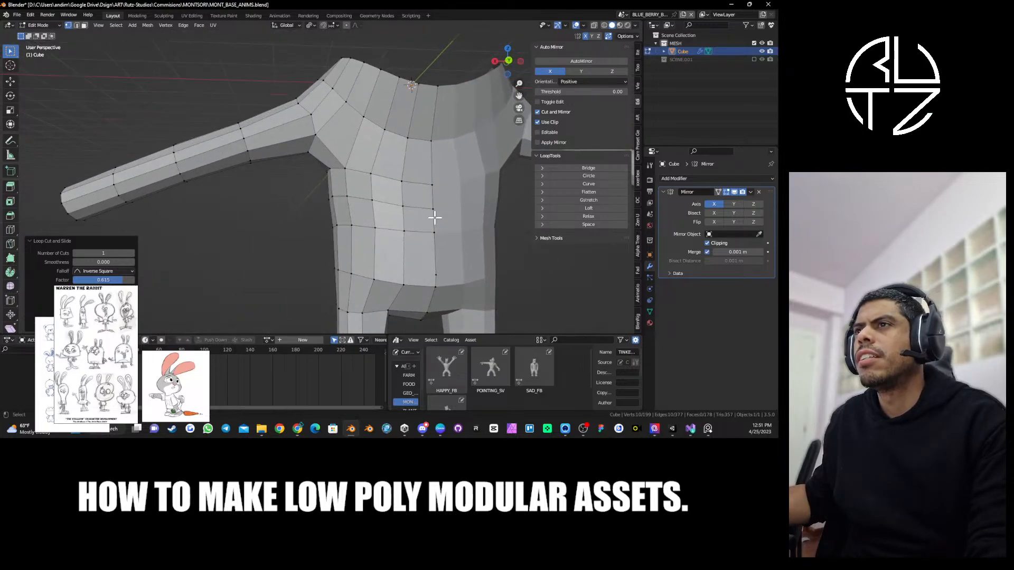
{"action": "middle_click_drag", "start_coordinate": [435, 218], "coordinate": [388, 179], "text": "shift"}
{"action": "scroll", "coordinate": [396, 195], "scroll_direction": "up", "scroll_amount": 3}
{"action": "left_click", "coordinate": [391, 255]}
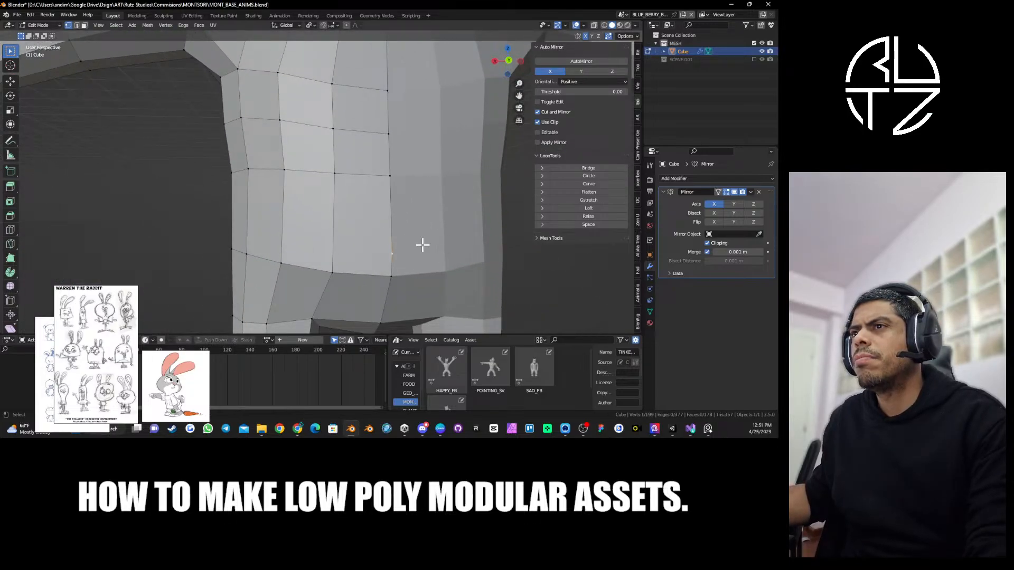
{"action": "middle_click_drag", "start_coordinate": [421, 245], "coordinate": [389, 239]}
{"action": "middle_click_drag", "start_coordinate": [389, 239], "coordinate": [364, 235], "text": "ctrl"}
{"action": "key", "text": "KP_Decimal"}
{"action": "scroll", "coordinate": [387, 229], "scroll_direction": "down", "scroll_amount": 13}
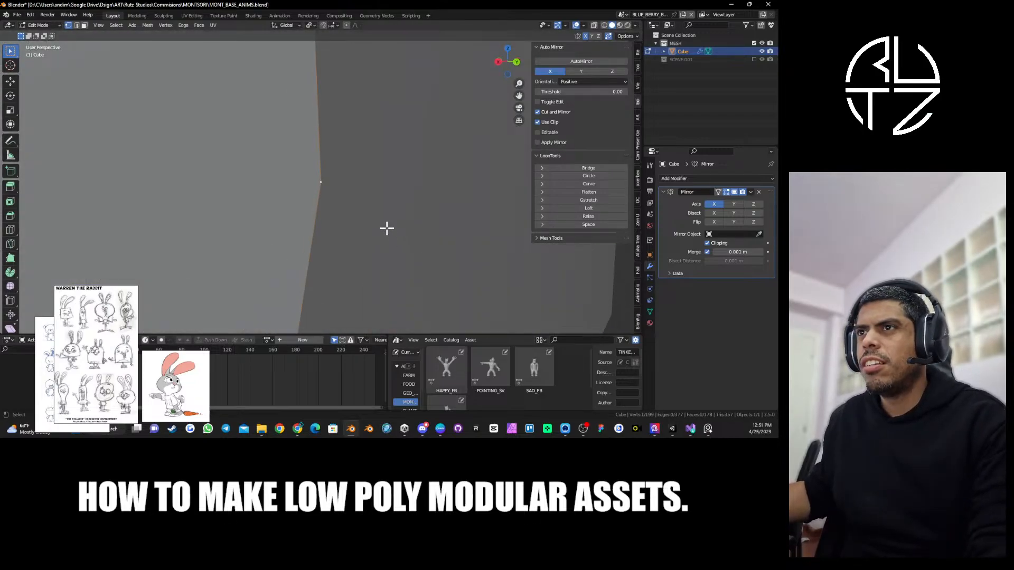
{"action": "middle_click_drag", "start_coordinate": [392, 217], "coordinate": [321, 190]}
{"action": "scroll", "coordinate": [311, 199], "scroll_direction": "up", "scroll_amount": 5}
{"action": "key", "text": "g"}
{"action": "key", "text": "g"}
{"action": "left_click", "coordinate": [340, 244]}
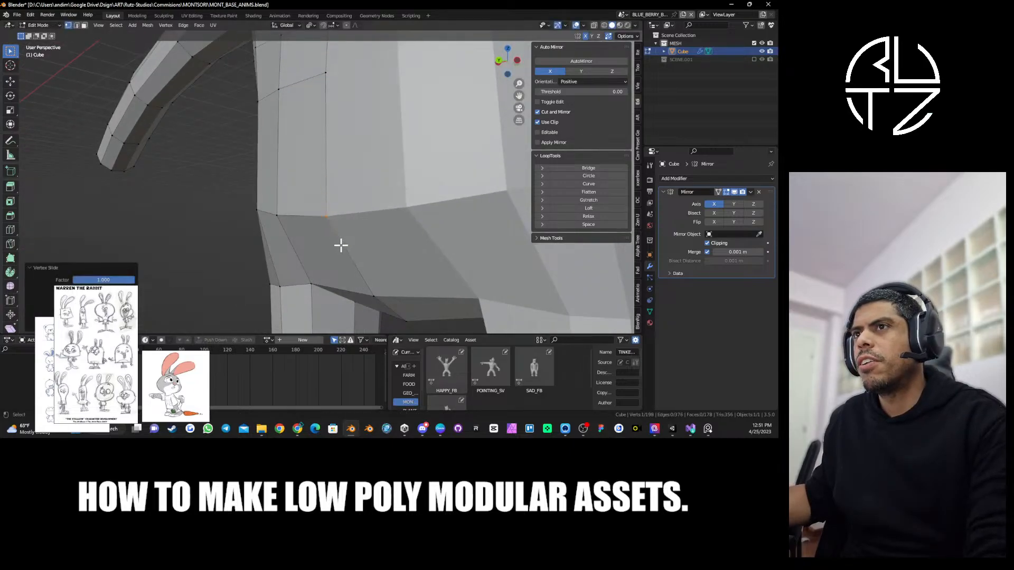
Slide the mid-torso edge loop along the body to space it between its neighbours, finishing with a factor of -0.159.
{"action": "scroll", "coordinate": [338, 238], "scroll_direction": "down", "scroll_amount": 4}
{"action": "middle_click_drag", "start_coordinate": [180, 154], "coordinate": [321, 144]}
{"action": "left_click", "coordinate": [320, 145], "text": "alt"}
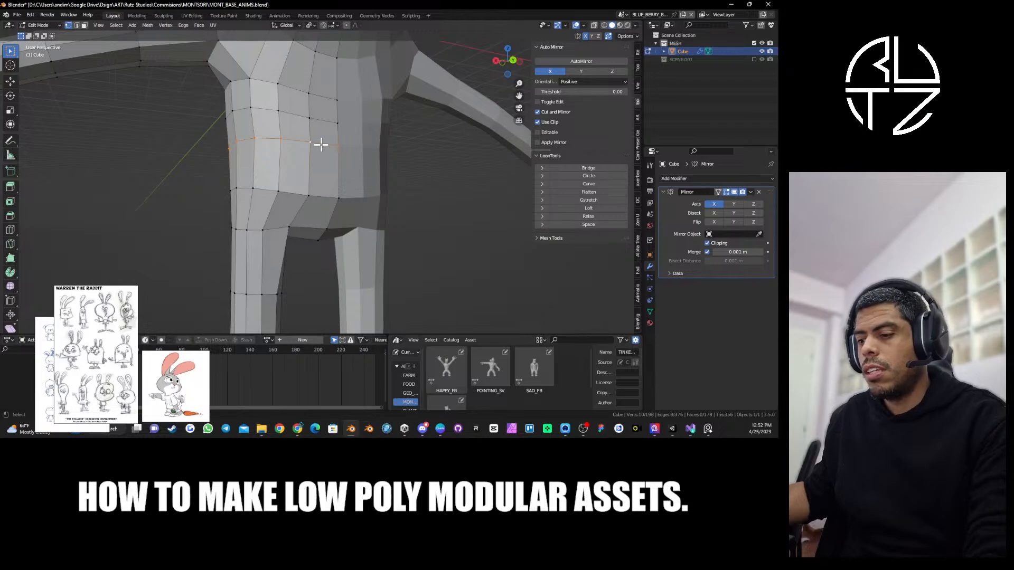
{"action": "key", "text": "g"}
{"action": "key", "text": "g"}
{"action": "left_click", "coordinate": [315, 158]}
{"action": "middle_click_drag", "start_coordinate": [242, 145], "coordinate": [337, 152]}
{"action": "key", "text": "g"}
{"action": "key", "text": "g"}
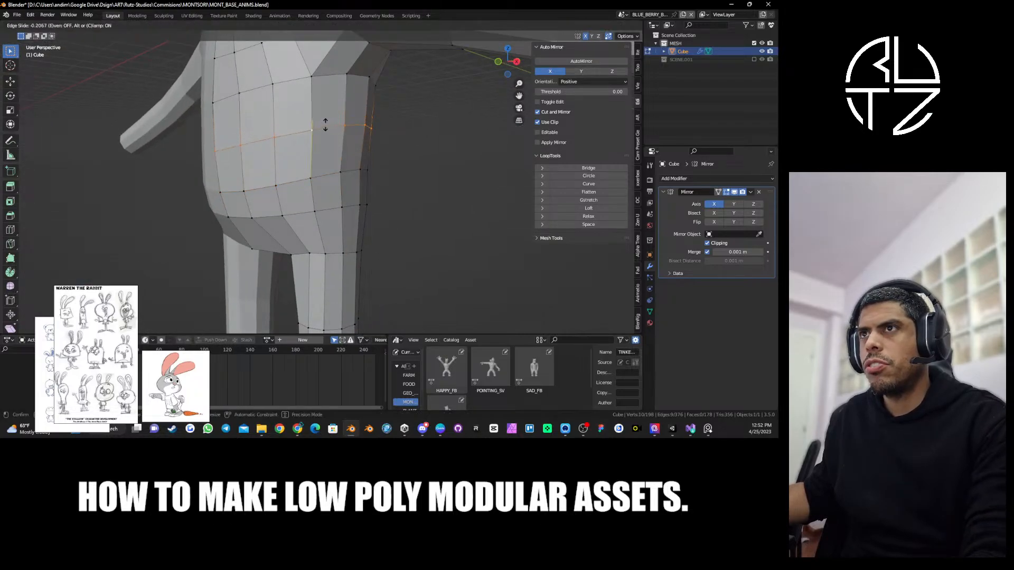
{"action": "left_click", "coordinate": [324, 128]}
Flatten the mid-torso edge loop into a horizontal line by scaling it along Z.
{"action": "middle_click_drag", "start_coordinate": [283, 133], "coordinate": [312, 162]}
{"action": "key", "text": "s"}
{"action": "key", "text": "z"}
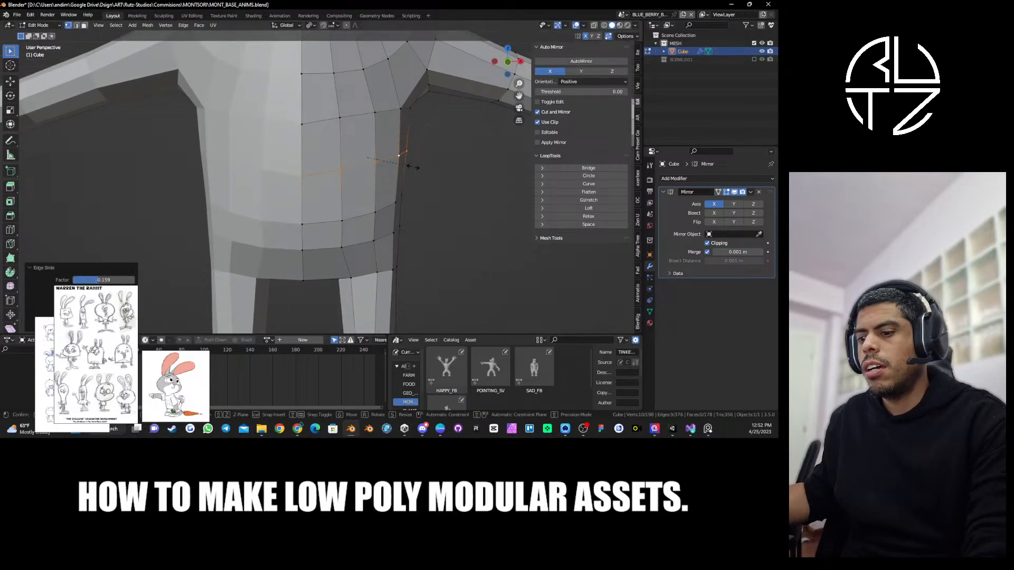
{"action": "left_click", "coordinate": [408, 167]}
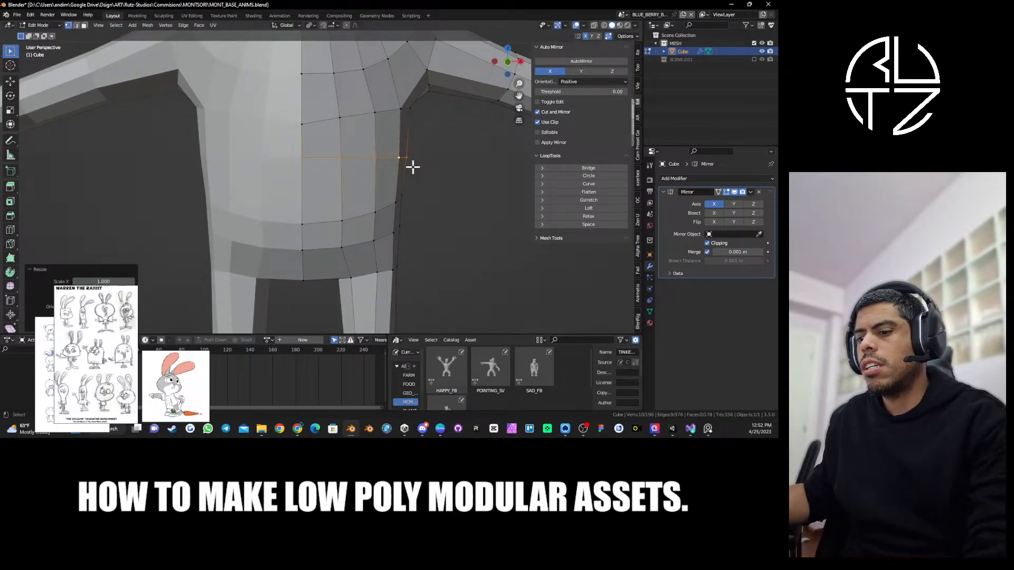
Level the lower waist edge loop by scaling it along Z, and slide the mid-torso loop slightly down.
{"action": "middle_click_drag", "start_coordinate": [425, 169], "coordinate": [373, 168]}
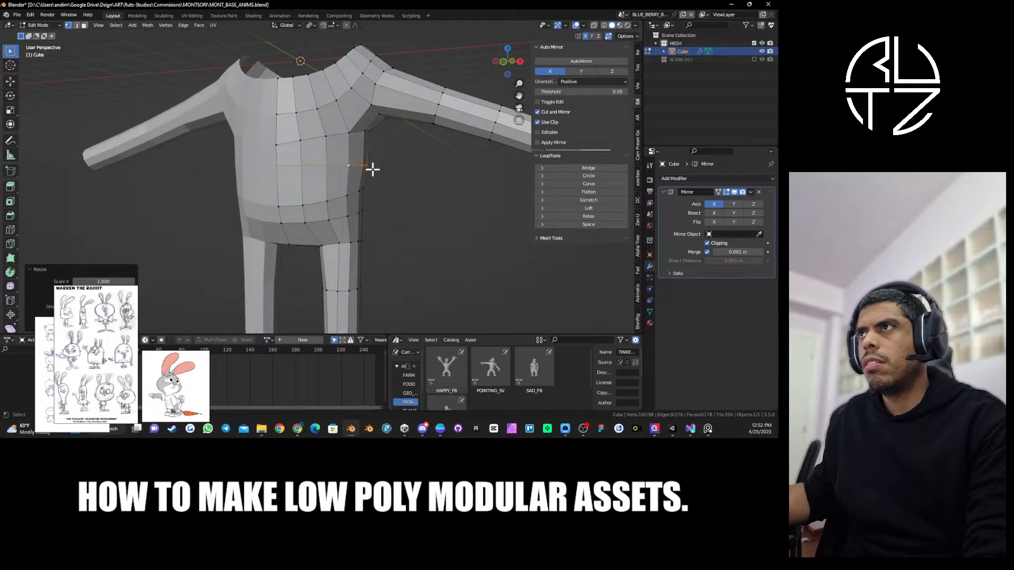
{"action": "left_click", "coordinate": [354, 192], "text": "alt"}
{"action": "key", "text": "s"}
{"action": "key", "text": "z"}
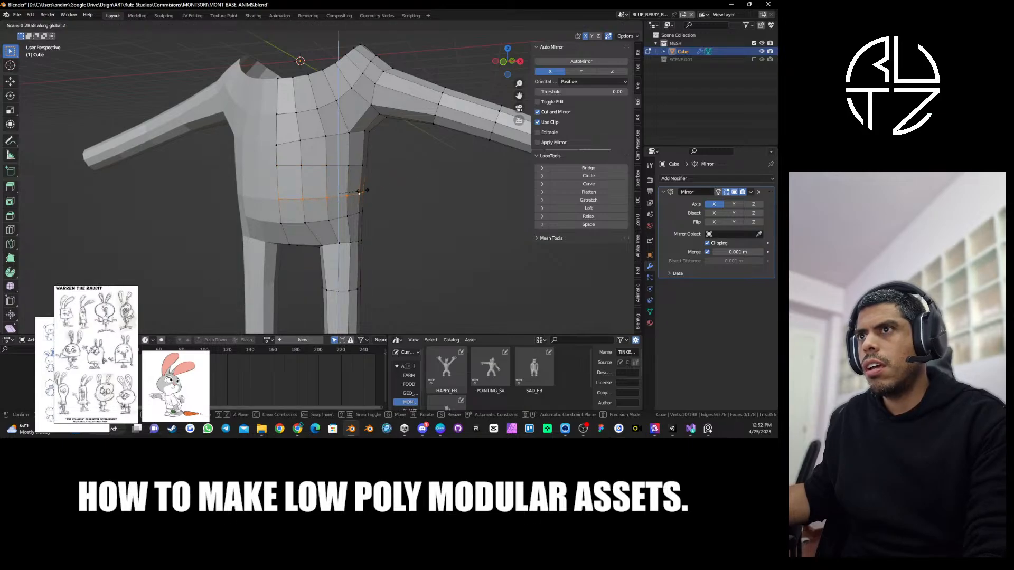
{"action": "left_click", "coordinate": [359, 192]}
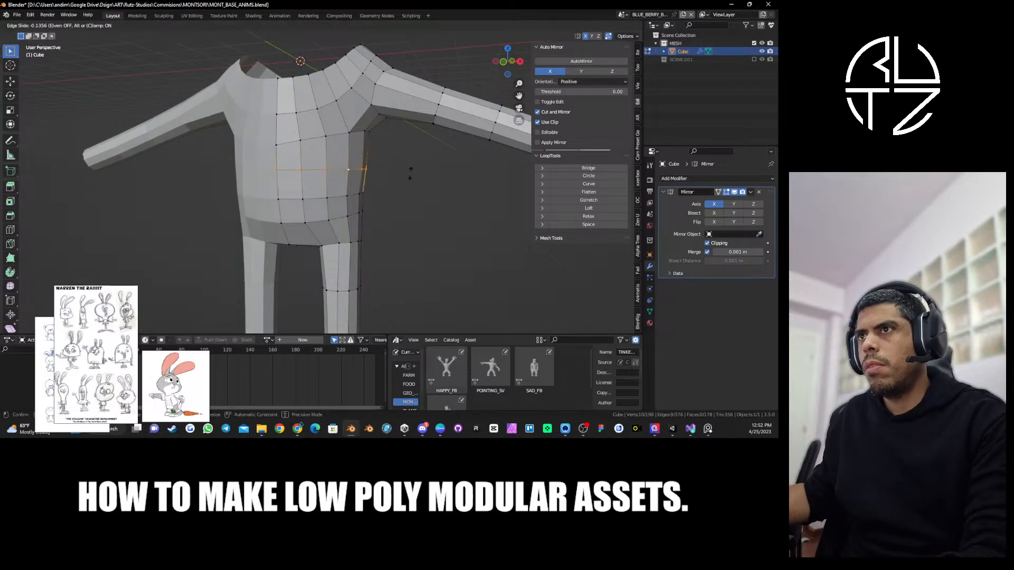
Select the edge loop just below the armpits and flatten it by scaling along Z.
{"action": "left_click", "coordinate": [333, 133], "text": "alt"}
{"action": "middle_click_drag", "start_coordinate": [333, 134], "coordinate": [287, 132]}
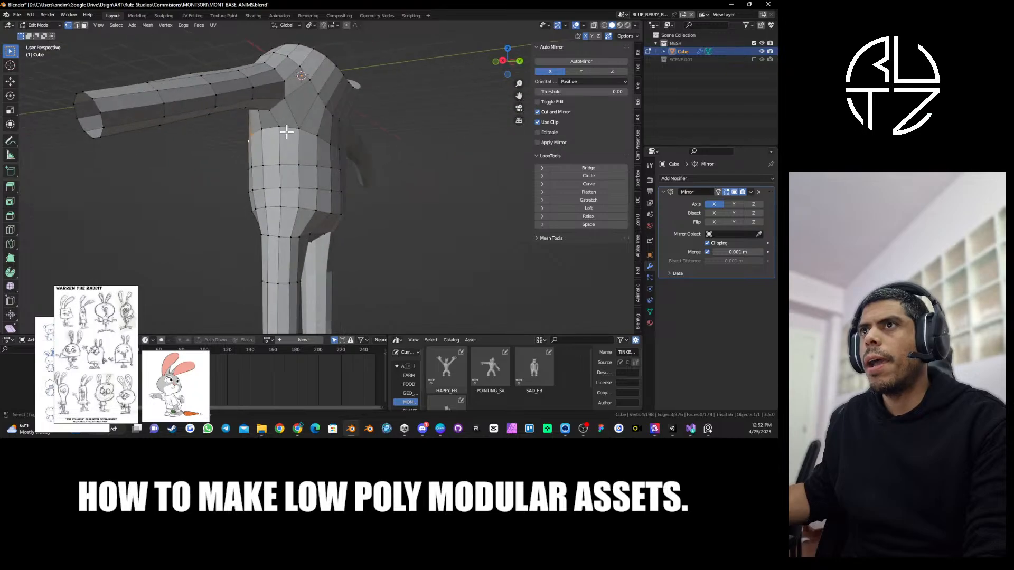
{"action": "key", "text": "s"}
{"action": "key", "text": "z"}
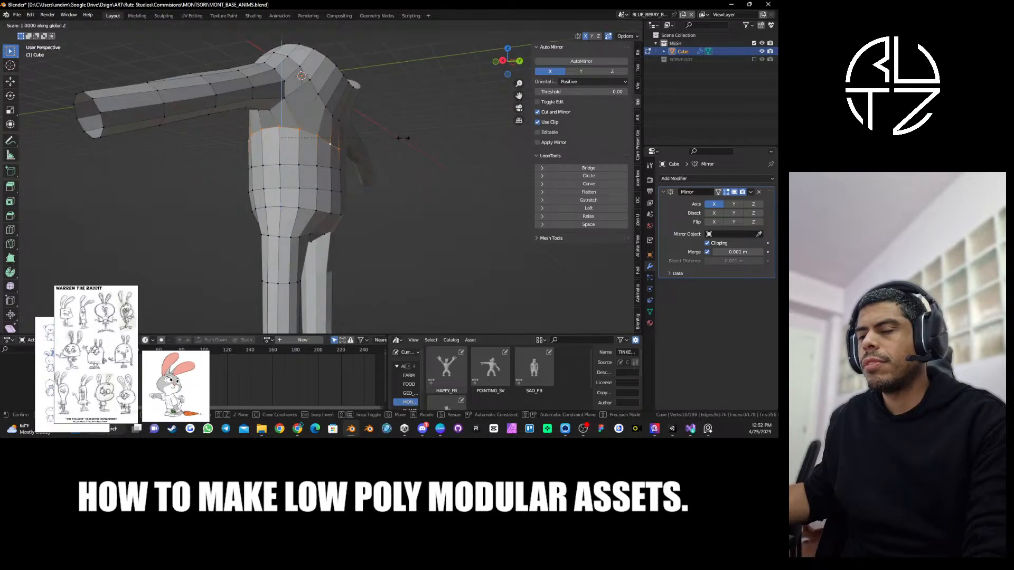
{"action": "left_click", "coordinate": [339, 138]}
{"action": "middle_click_drag", "start_coordinate": [306, 116], "coordinate": [340, 170]}
Slide the underarm edge loop by a factor of 0.152 and level it again with a Z-axis scale.
{"action": "key", "text": "g"}
{"action": "key", "text": "g"}
{"action": "left_click", "coordinate": [385, 133]}
{"action": "key", "text": "s"}
{"action": "key", "text": "z"}
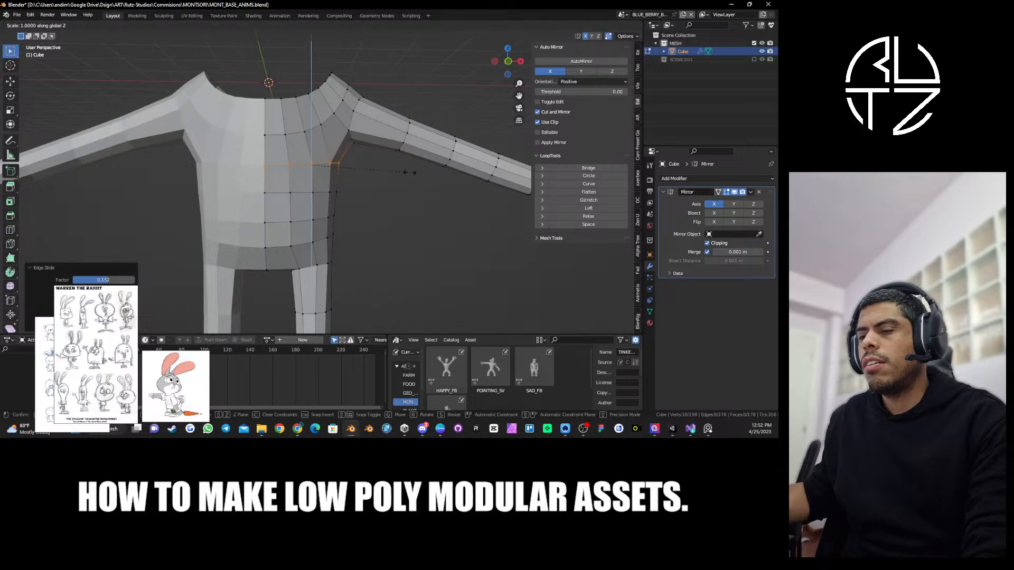
{"action": "left_click", "coordinate": [377, 173]}
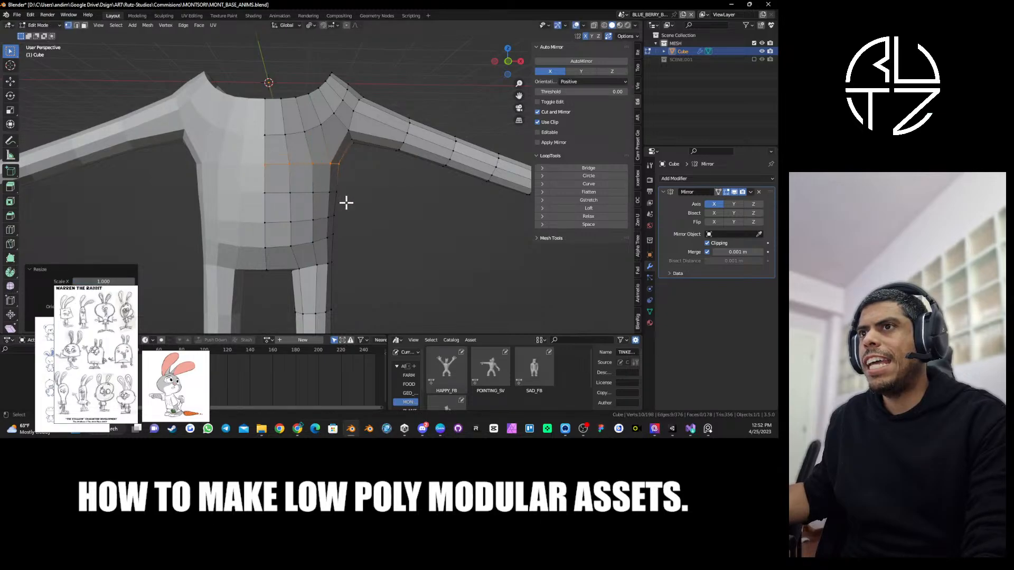
{"action": "middle_click_drag", "start_coordinate": [345, 202], "coordinate": [335, 163]}
{"action": "middle_click_drag", "start_coordinate": [337, 230], "coordinate": [343, 208], "text": "shift"}
{"action": "middle_click_drag", "start_coordinate": [323, 157], "coordinate": [309, 136]}
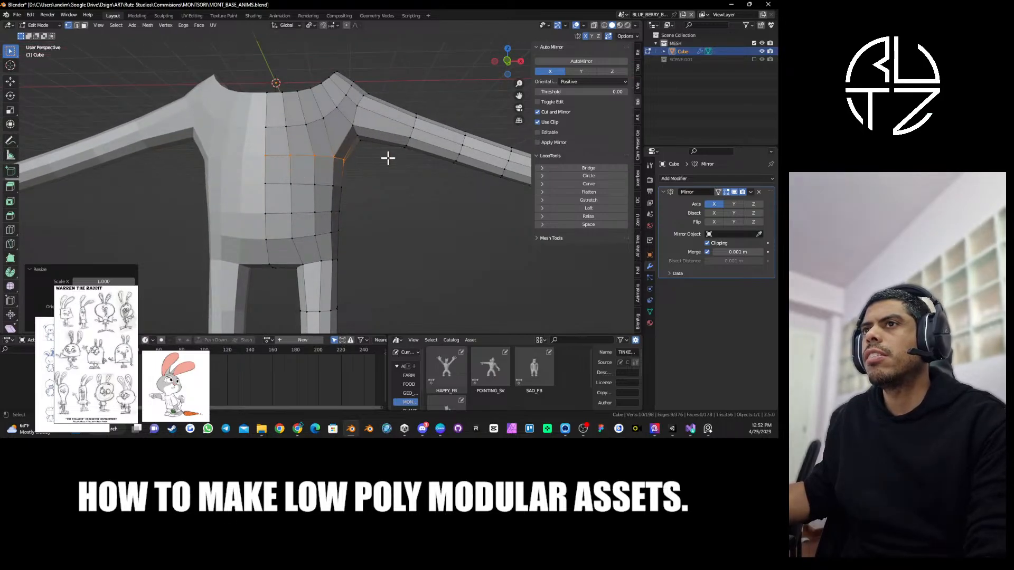
Slide the waist edge loop by a factor of about -0.038 and flatten it with a Z-axis scale of 0.
{"action": "left_click", "coordinate": [281, 213], "text": "alt"}
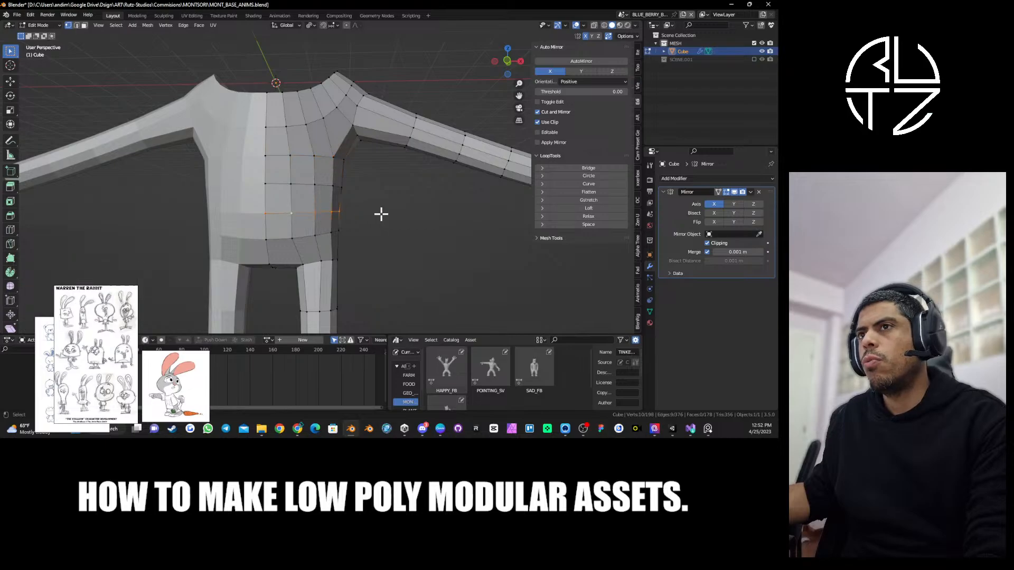
{"action": "key", "text": "g"}
{"action": "key", "text": "g"}
{"action": "left_click", "coordinate": [380, 213]}
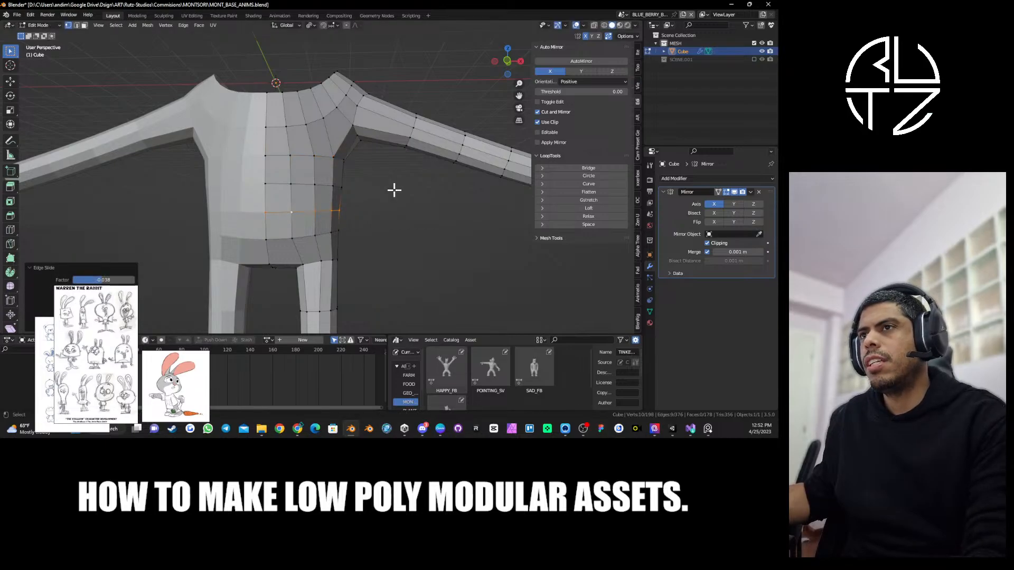
{"action": "key", "text": "s"}
{"action": "key", "text": "z"}
{"action": "key", "text": "0"}
{"action": "left_click", "coordinate": [393, 191]}
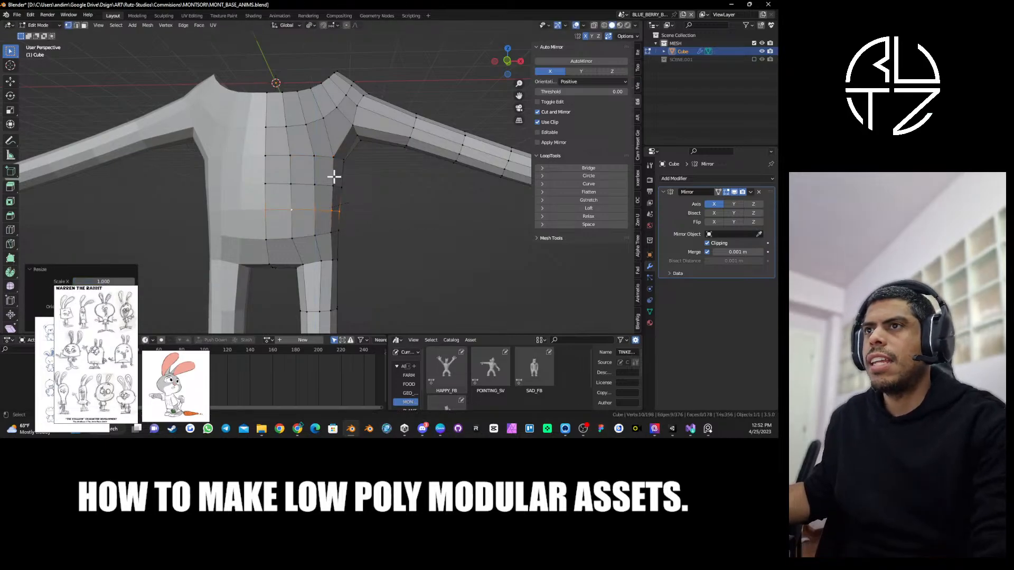
Cut a new edge loop into the shoulder near the armpit and relax the loop around the base of the arm with LoopTools.
{"action": "middle_click_drag", "start_coordinate": [334, 177], "coordinate": [292, 163]}
{"action": "key", "text": "ctrl+r"}
{"action": "left_click", "coordinate": [347, 178]}
{"action": "key", "text": "2"}
{"action": "left_click", "coordinate": [298, 169], "text": "alt"}
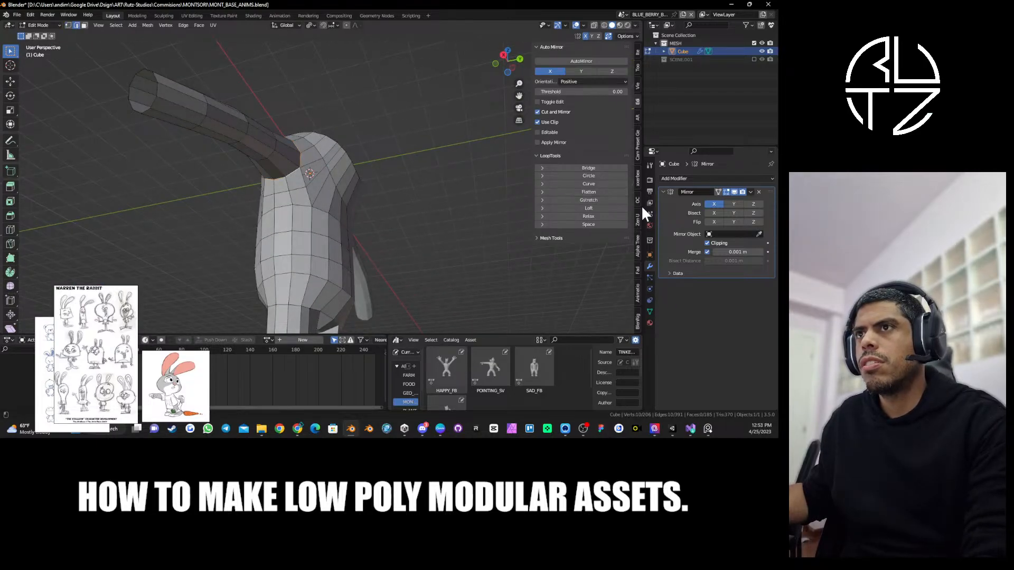
{"action": "left_click", "coordinate": [603, 213]}
Select the new shoulder loop running down to the armpit and smooth it with LoopTools Relax.
{"action": "middle_click_drag", "start_coordinate": [402, 201], "coordinate": [422, 152]}
{"action": "left_click", "coordinate": [324, 188], "text": "alt"}
{"action": "middle_click_drag", "start_coordinate": [399, 218], "coordinate": [415, 219]}
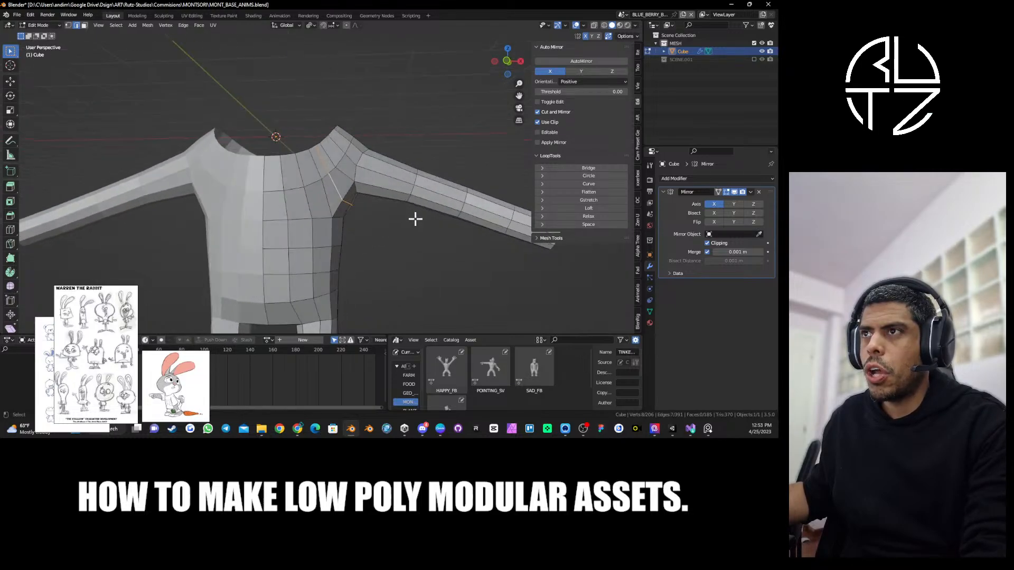
{"action": "middle_click_drag", "start_coordinate": [405, 135], "coordinate": [326, 197]}
{"action": "left_click", "coordinate": [610, 216]}
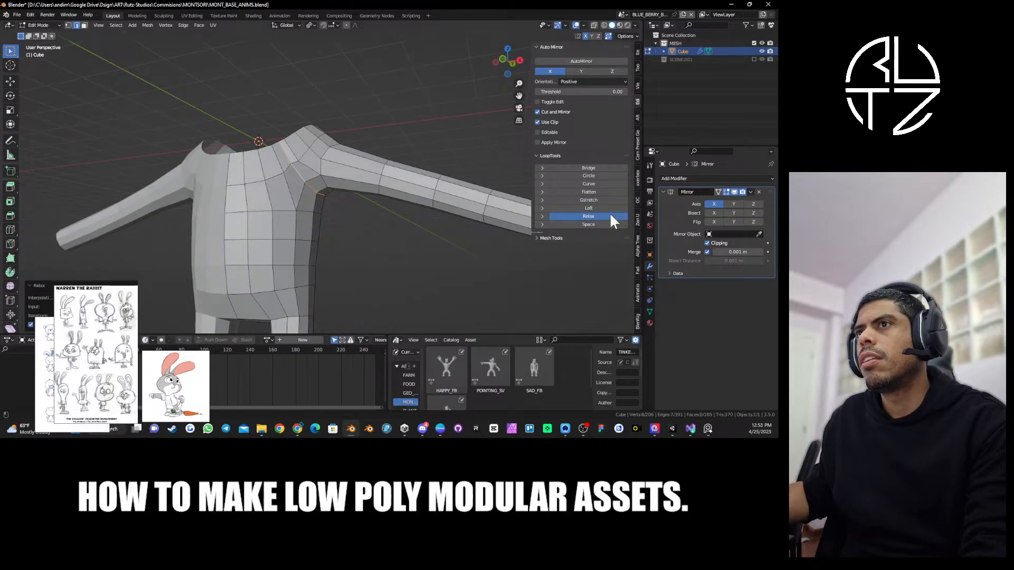
Relax the curved edge loop that runs across the upper chest and over the shoulder.
{"action": "middle_click_drag", "start_coordinate": [449, 206], "coordinate": [294, 199]}
{"action": "scroll", "coordinate": [342, 177], "scroll_direction": "up", "scroll_amount": 4}
{"action": "left_click", "coordinate": [295, 199], "text": "alt"}
{"action": "left_click", "coordinate": [597, 216]}
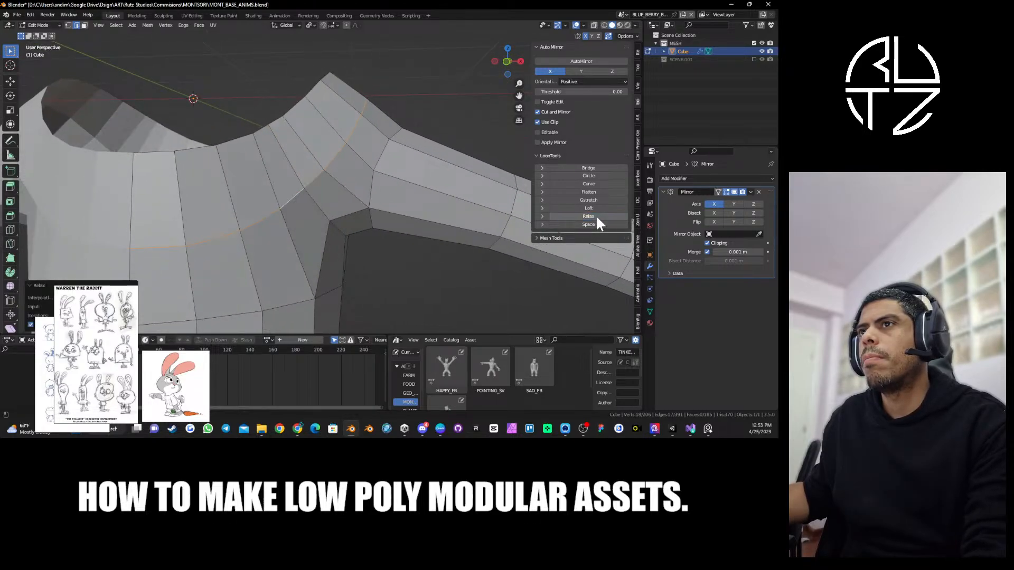
{"action": "scroll", "coordinate": [376, 210], "scroll_direction": "down", "scroll_amount": 5}
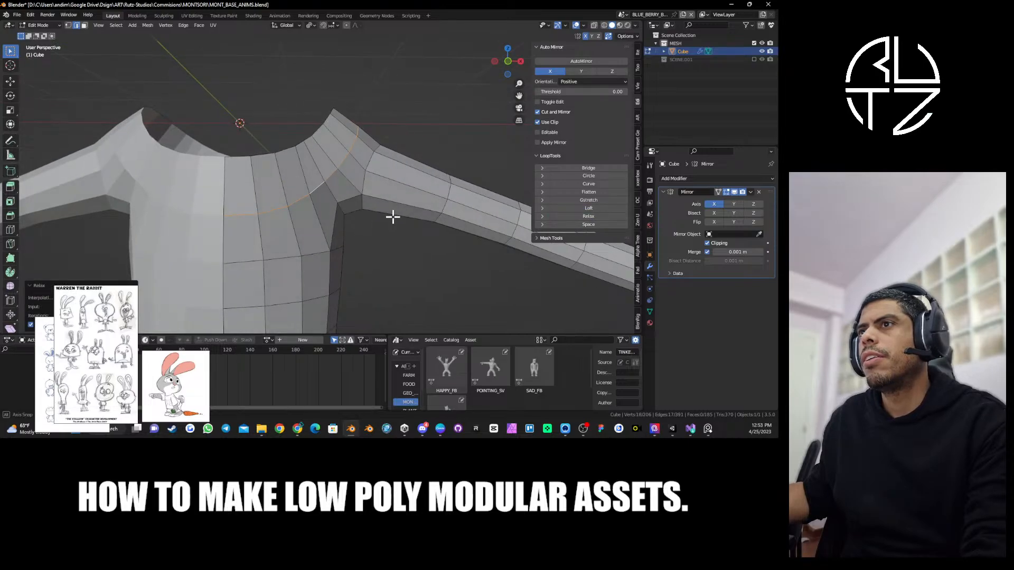
Select the edge loop where the arm joins the shoulder and make it planar with LoopTools Flatten.
{"action": "middle_click_drag", "start_coordinate": [393, 216], "coordinate": [507, 172]}
{"action": "left_click", "coordinate": [346, 179], "text": "alt"}
{"action": "left_click", "coordinate": [596, 191]}
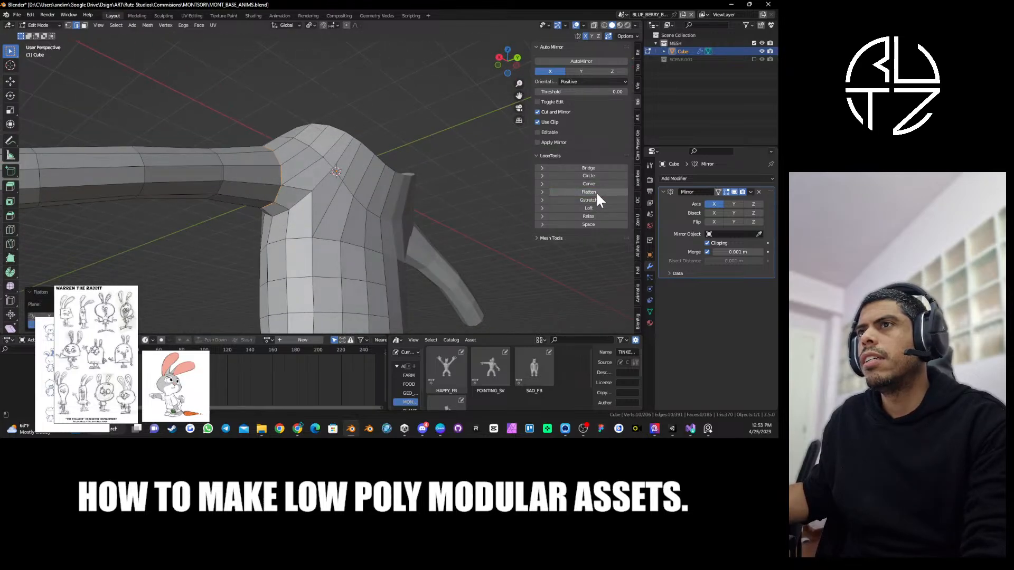
{"action": "middle_click_drag", "start_coordinate": [339, 174], "coordinate": [369, 185]}
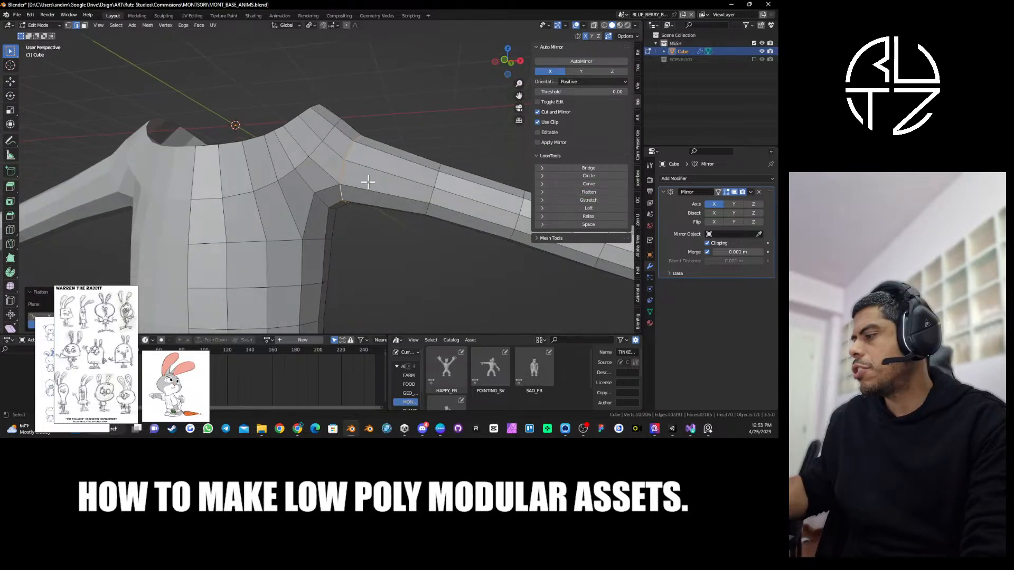
In front view, rotate the arm-base loop by about 8°, scale it to 1.060 and shift it slightly outward.
{"action": "key", "text": "KP_1"}
{"action": "key", "text": "r"}
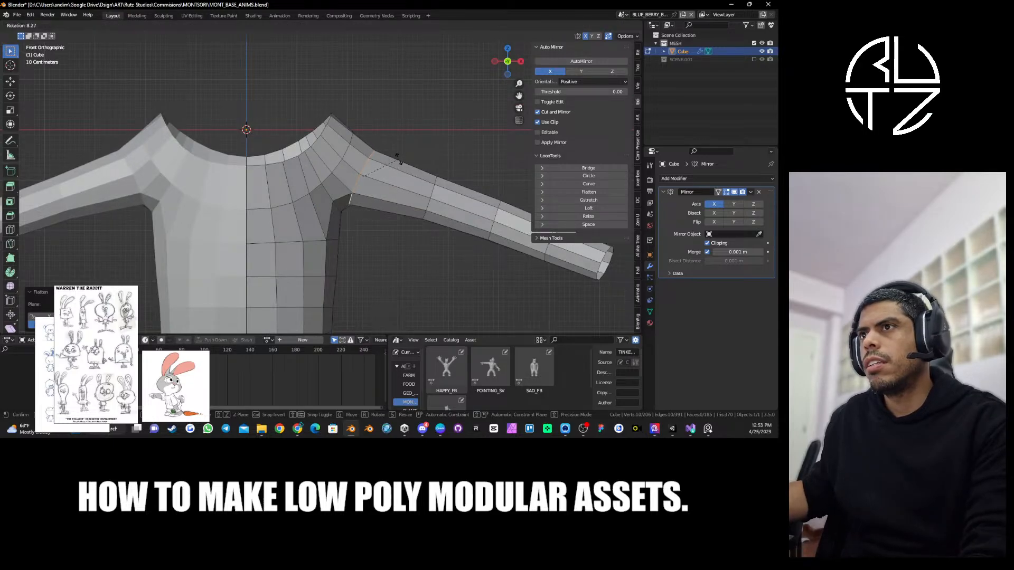
{"action": "left_click", "coordinate": [397, 158]}
{"action": "key", "text": "s"}
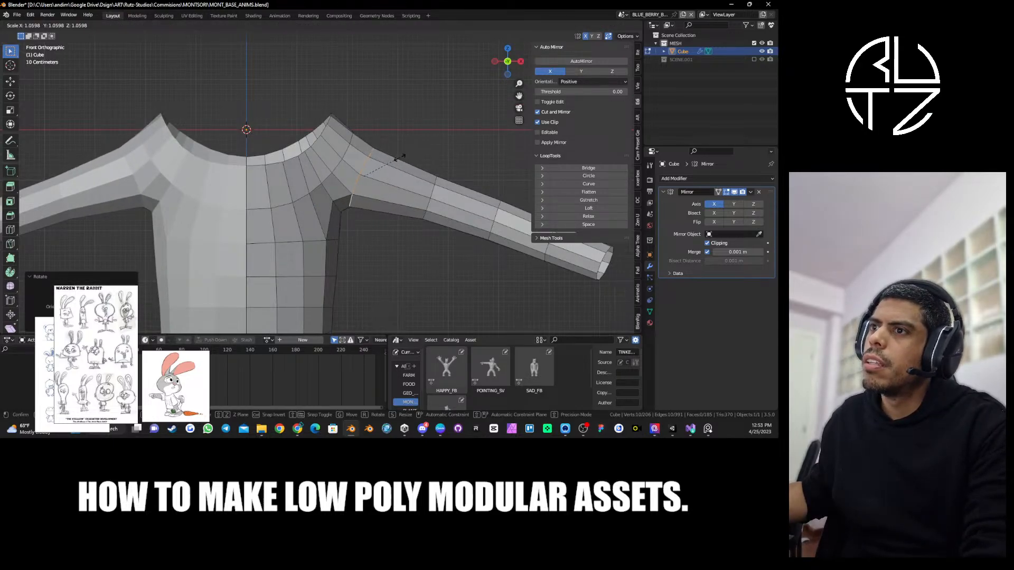
{"action": "left_click", "coordinate": [400, 158]}
{"action": "key", "text": "g"}
{"action": "left_click", "coordinate": [404, 158]}
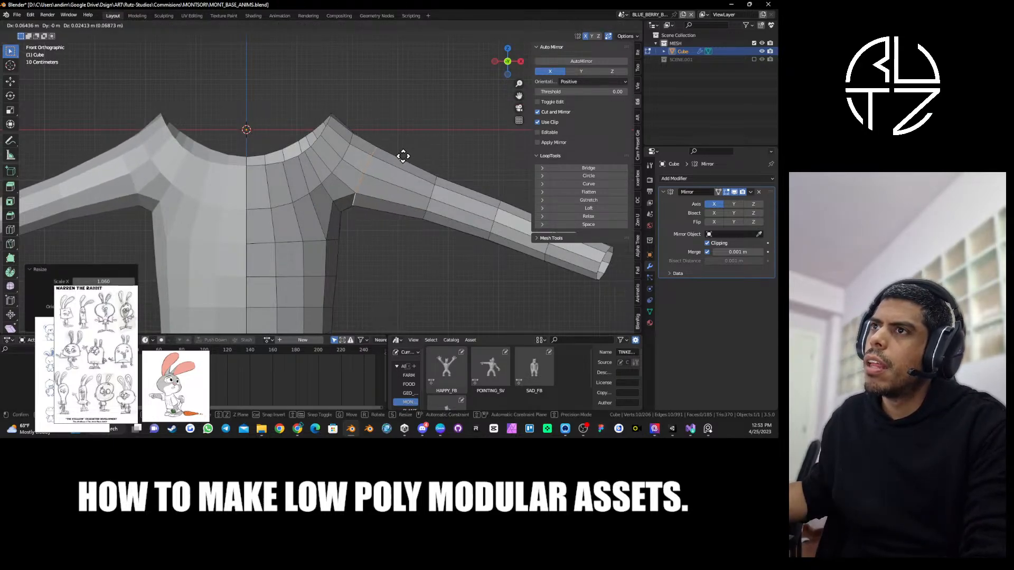
Select the open neckline edge loop and scale it down to 0.910.
{"action": "left_click", "coordinate": [352, 140], "text": "alt"}
{"action": "middle_click_drag", "start_coordinate": [316, 132], "coordinate": [352, 153], "text": "shift"}
{"action": "left_click", "coordinate": [356, 160], "text": "alt"}
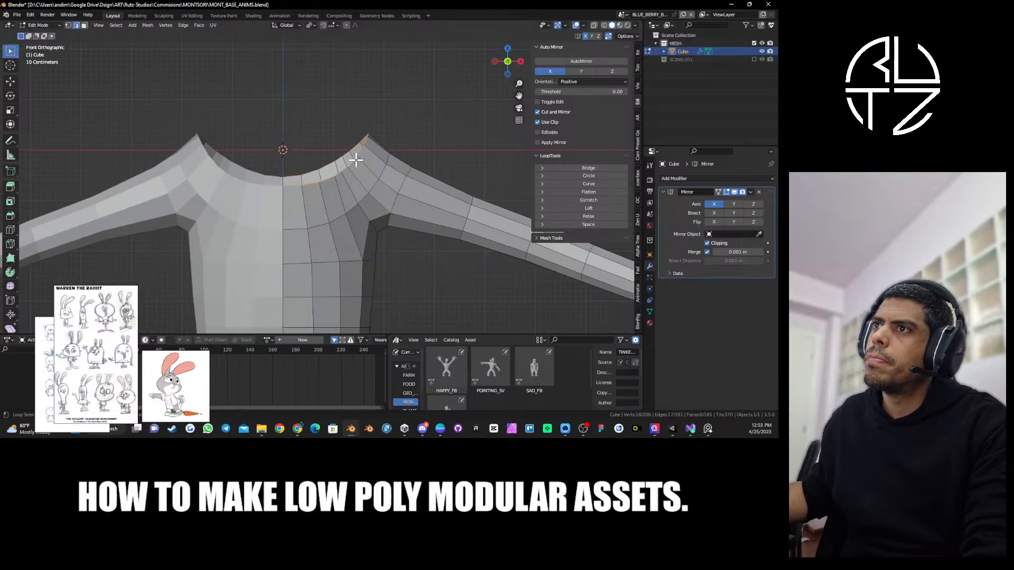
{"action": "key", "text": "s"}
{"action": "left_click", "coordinate": [392, 143]}
{"action": "key", "text": "s"}
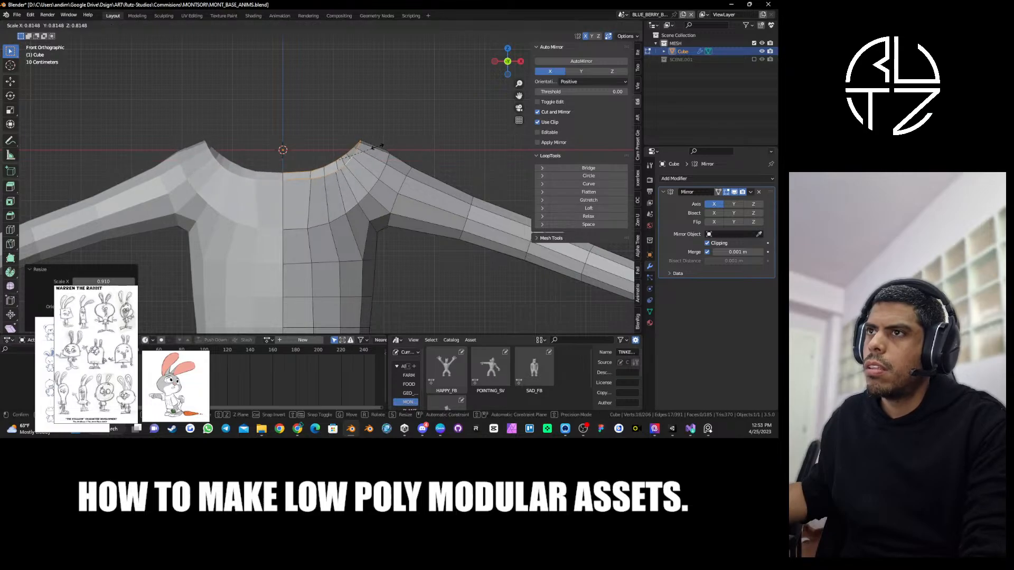
{"action": "key", "text": "Escape"}
{"action": "left_click", "coordinate": [312, 23]}
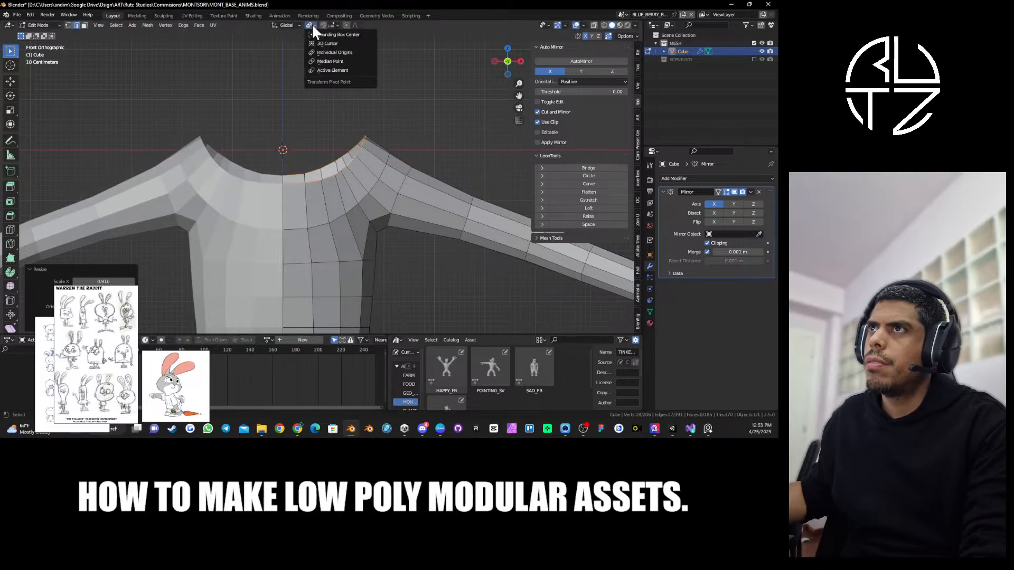
{"action": "left_click", "coordinate": [321, 60]}
{"action": "key", "text": "s"}
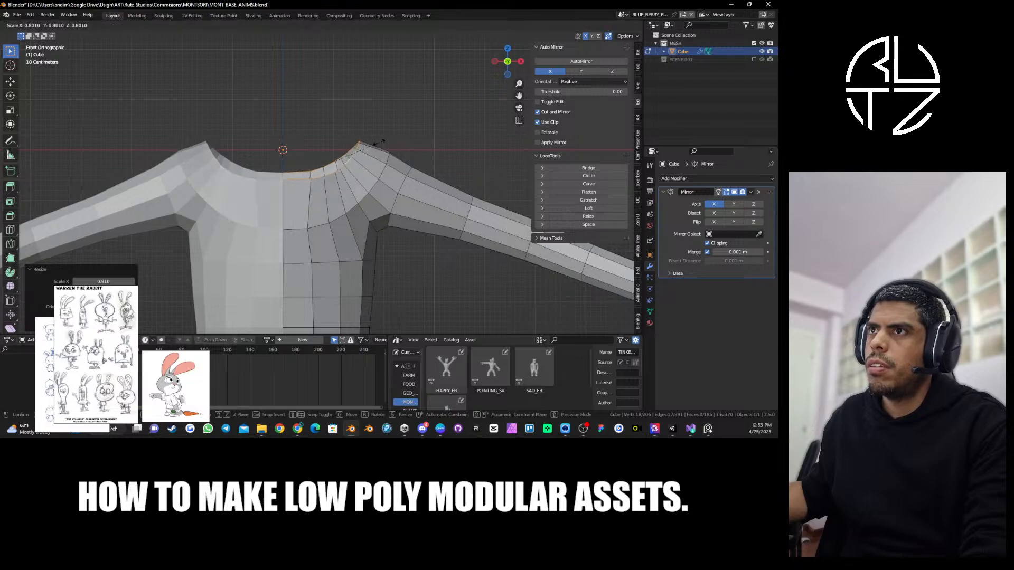
{"action": "right_click", "coordinate": [374, 142]}
{"action": "left_click", "coordinate": [311, 25]}
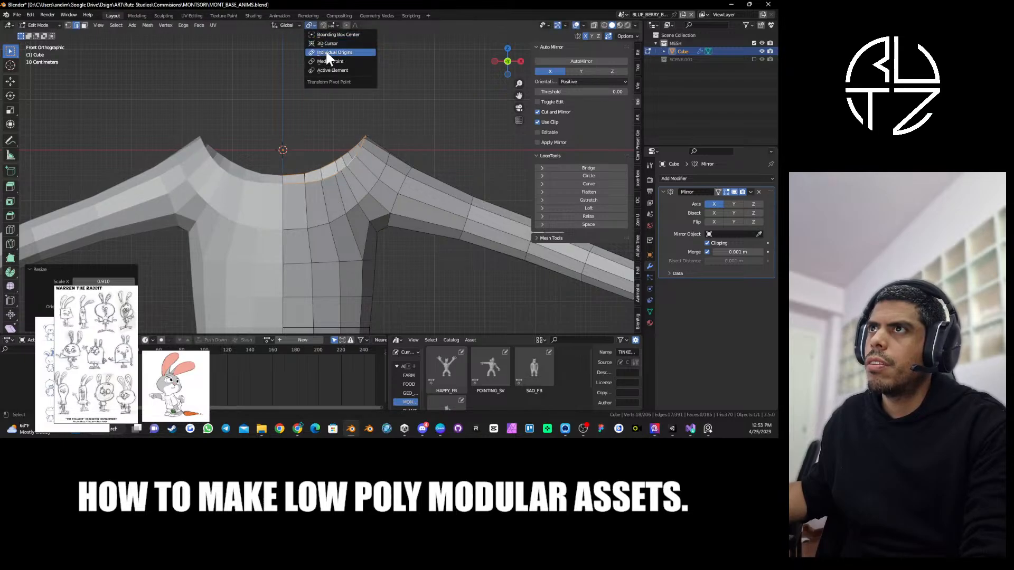
{"action": "left_click", "coordinate": [325, 50]}
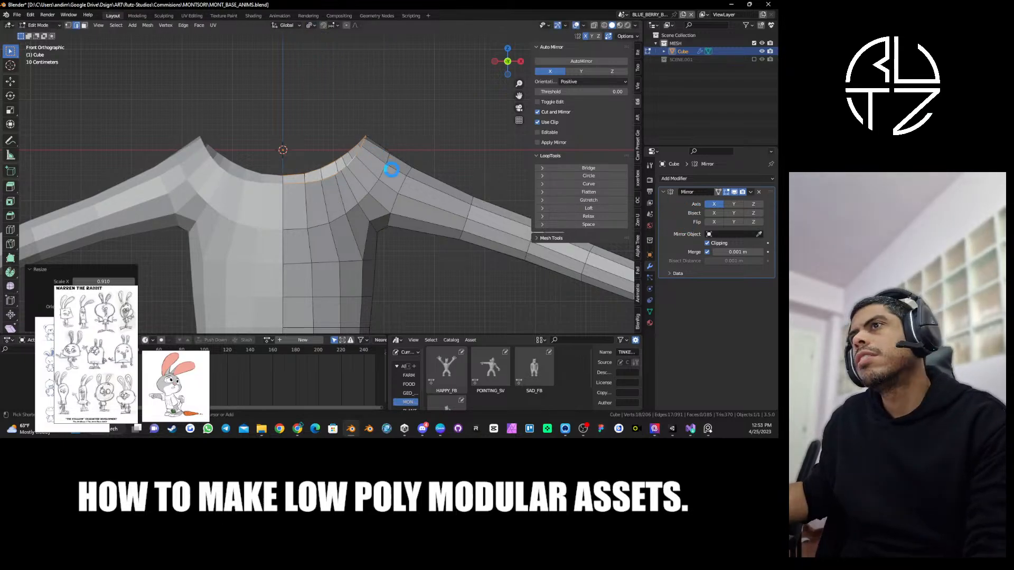
Apply the Mirror modifier to the body mesh and scale the full neckline loop down to about 0.805.
{"action": "key", "text": "Tab"}
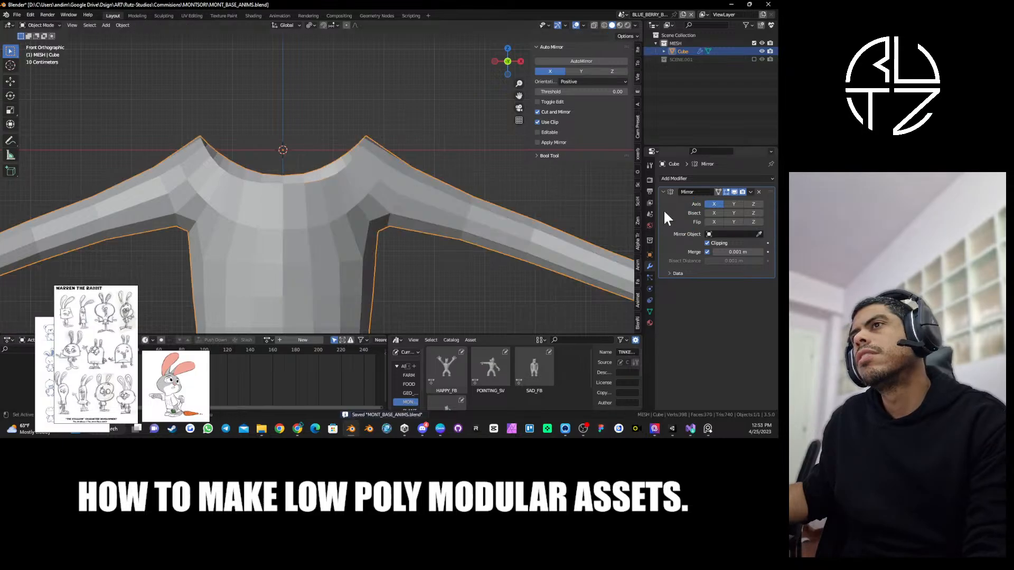
{"action": "key", "text": "ctrl+a"}
{"action": "key", "text": "ctrl+Tab"}
{"action": "left_click", "coordinate": [427, 160]}
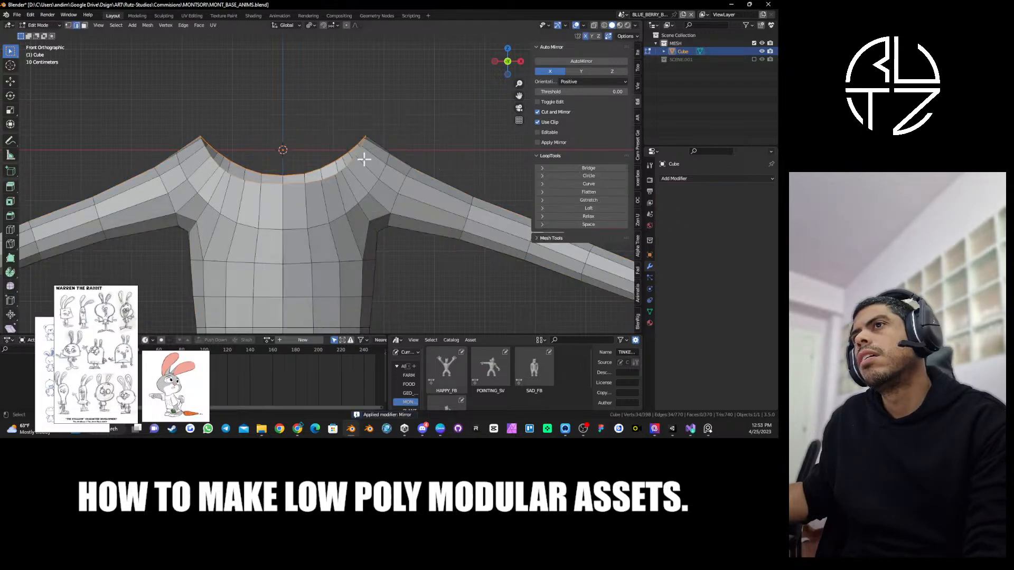
{"action": "key", "text": "s"}
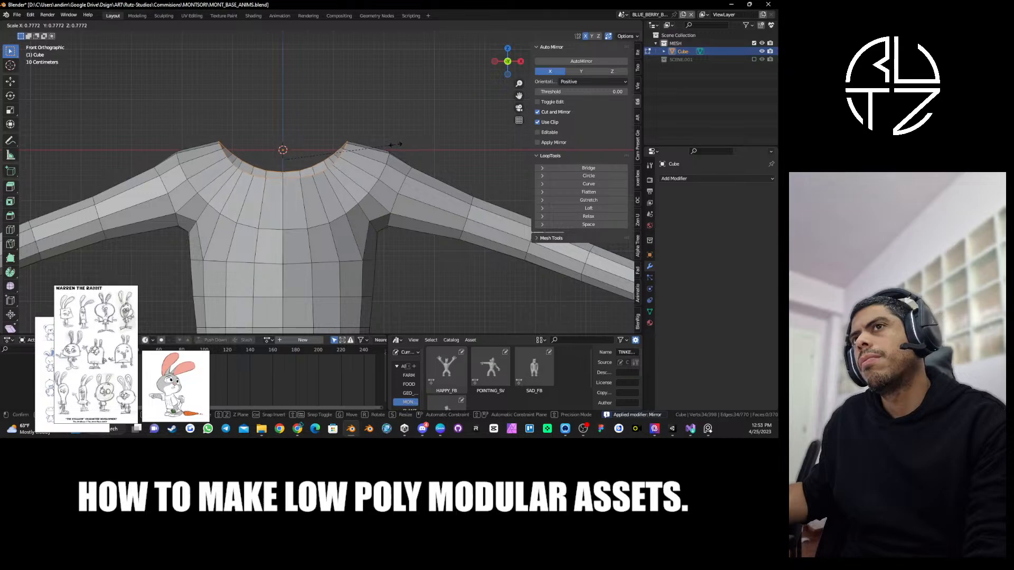
{"action": "left_click", "coordinate": [400, 144]}
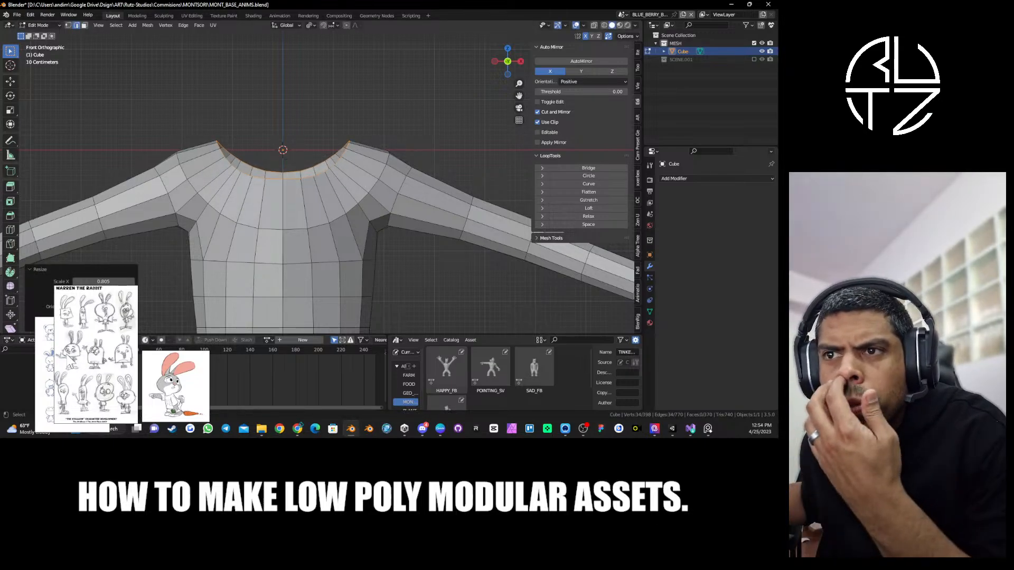
Enlarge the coloured rabbit reference image in PureRef over the character sheets, and return to Blender's Layout workspace.
{"action": "left_click_drag", "start_coordinate": [81, 357], "coordinate": [123, 324]}
{"action": "left_click_drag", "start_coordinate": [180, 383], "coordinate": [153, 310]}
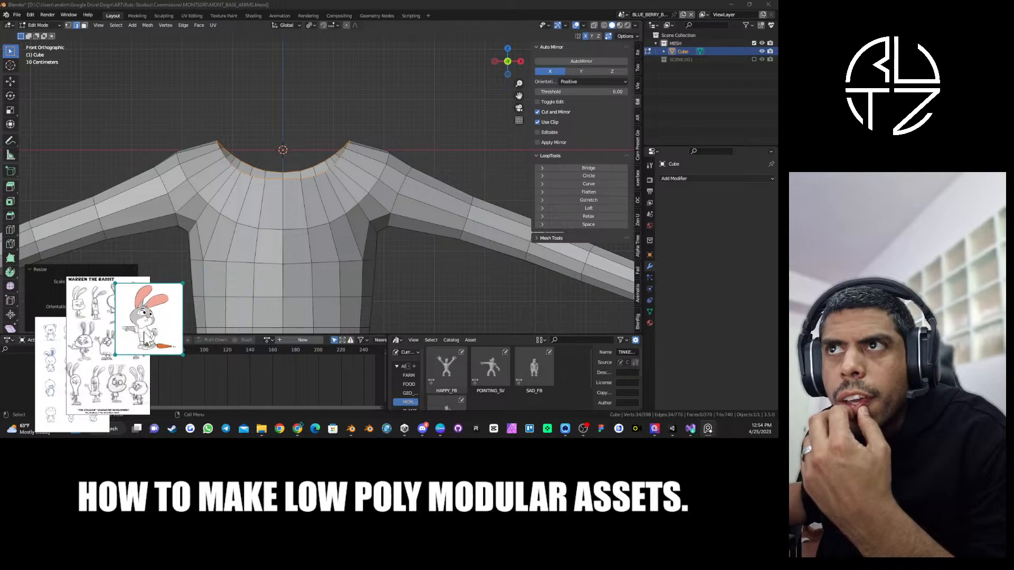
{"action": "mouse_move", "coordinate": [116, 355]}
{"action": "left_mouse_down"}
{"action": "mouse_move", "coordinate": [69, 404]}
{"action": "mouse_move", "coordinate": [100, 360]}
{"action": "left_mouse_up"}
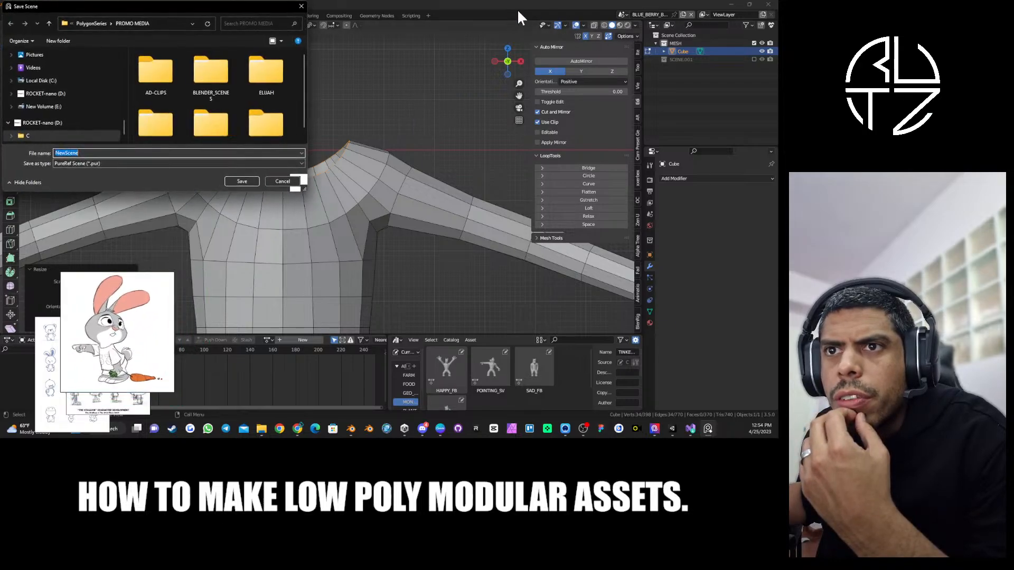
{"action": "left_click", "coordinate": [407, 16]}
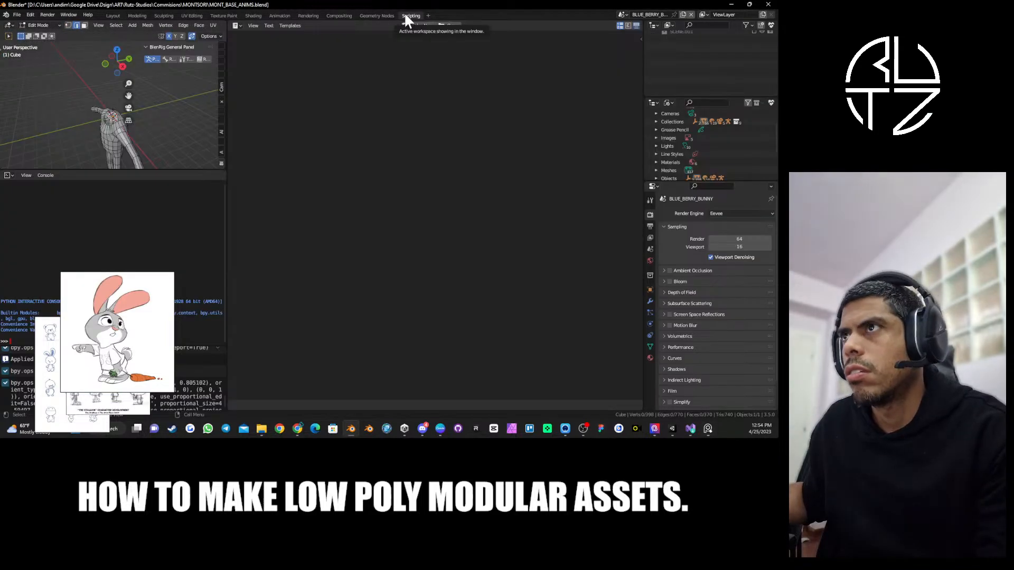
{"action": "left_click", "coordinate": [110, 16]}
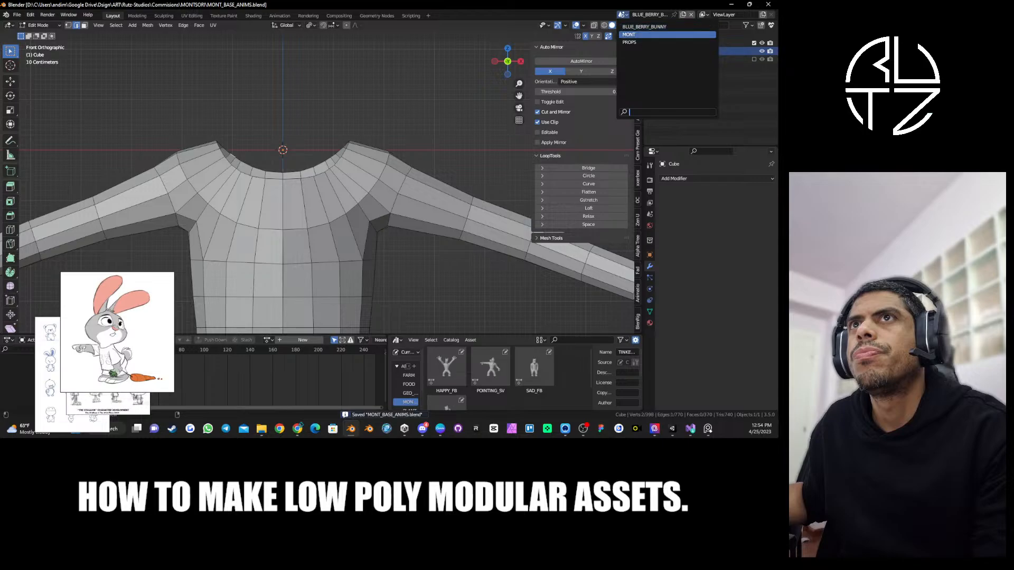
Switch to the MONT scene and examine the rigged character's body shape and proportions in Object Mode.
{"action": "left_click", "coordinate": [629, 35]}
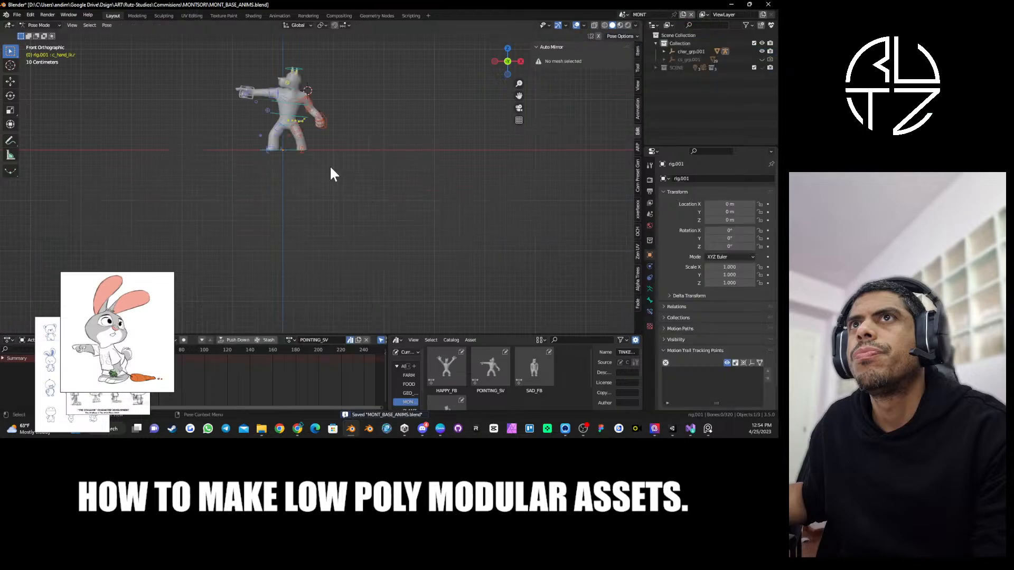
{"action": "left_click", "coordinate": [294, 110]}
{"action": "key", "text": "KP_Decimal"}
{"action": "scroll", "coordinate": [363, 161], "scroll_direction": "down", "scroll_amount": 3}
{"action": "key", "text": "ctrl+Tab"}
{"action": "scroll", "coordinate": [363, 160], "scroll_direction": "down", "scroll_amount": 1}
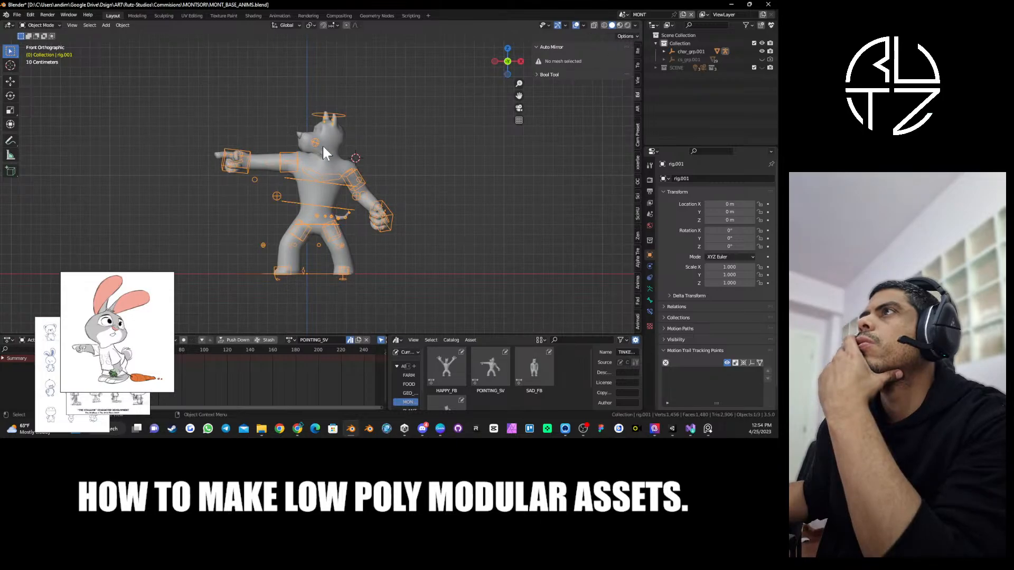
{"action": "mouse_move", "coordinate": [324, 147]}
{"action": "middle_mouse_down"}
{"action": "mouse_move", "coordinate": [519, 138]}
{"action": "mouse_move", "coordinate": [322, 131]}
{"action": "middle_mouse_up"}
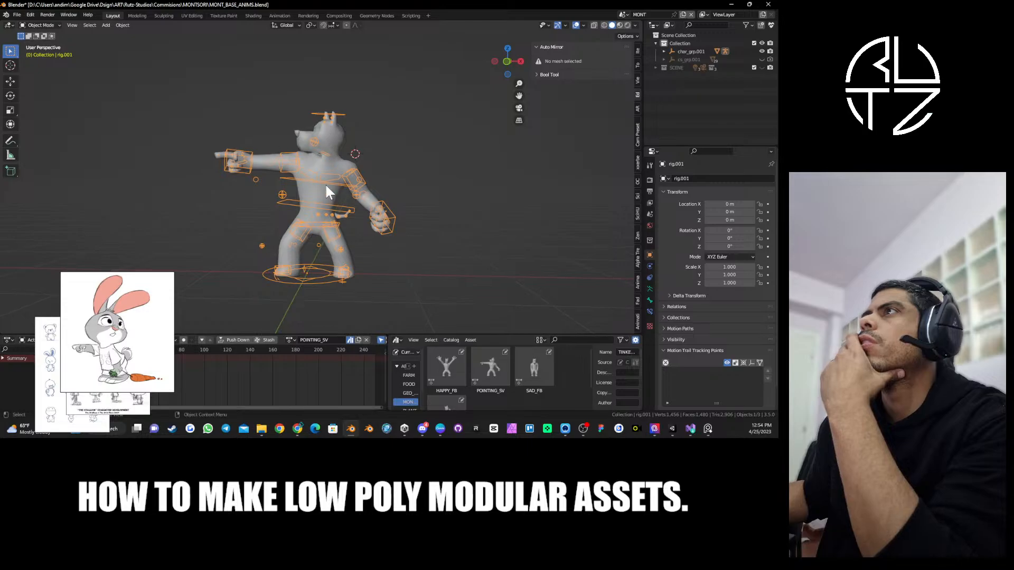
{"action": "middle_click_drag", "start_coordinate": [312, 216], "coordinate": [484, 102]}
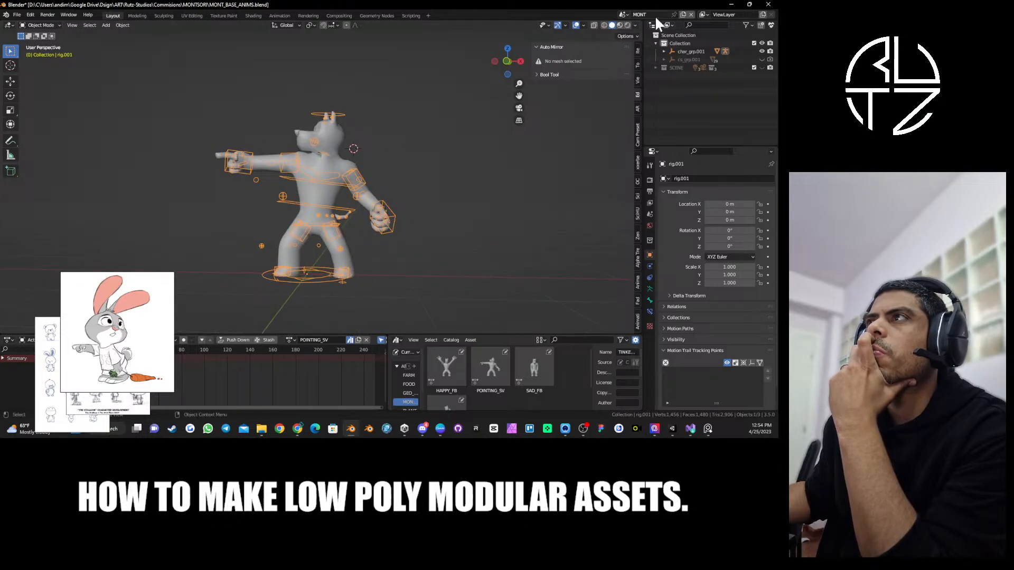
Return to the BLUE_BERRY_BUNNY scene and reposition the coloured rabbit reference over the character sheets.
{"action": "left_click", "coordinate": [623, 14]}
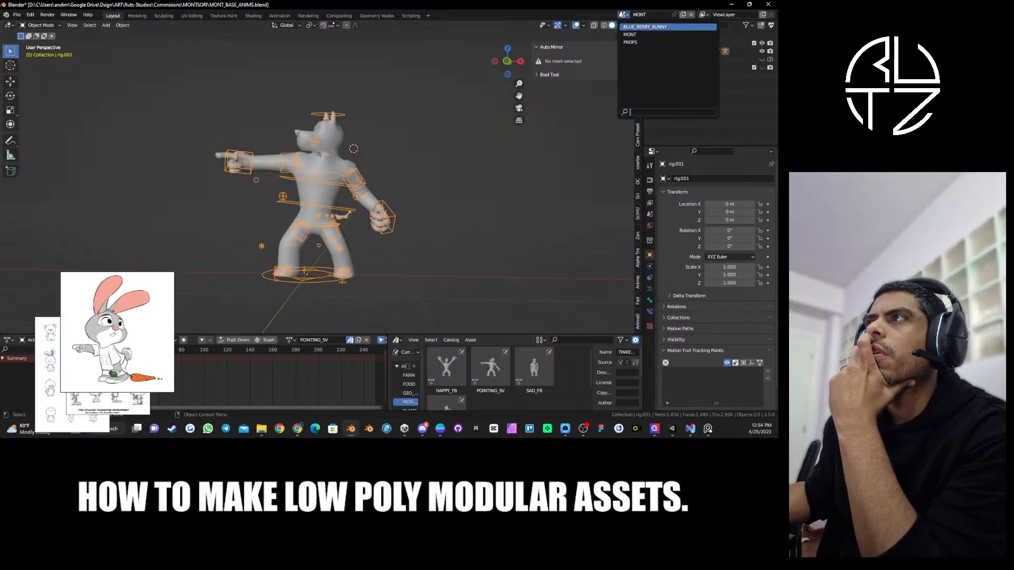
{"action": "left_click", "coordinate": [645, 26]}
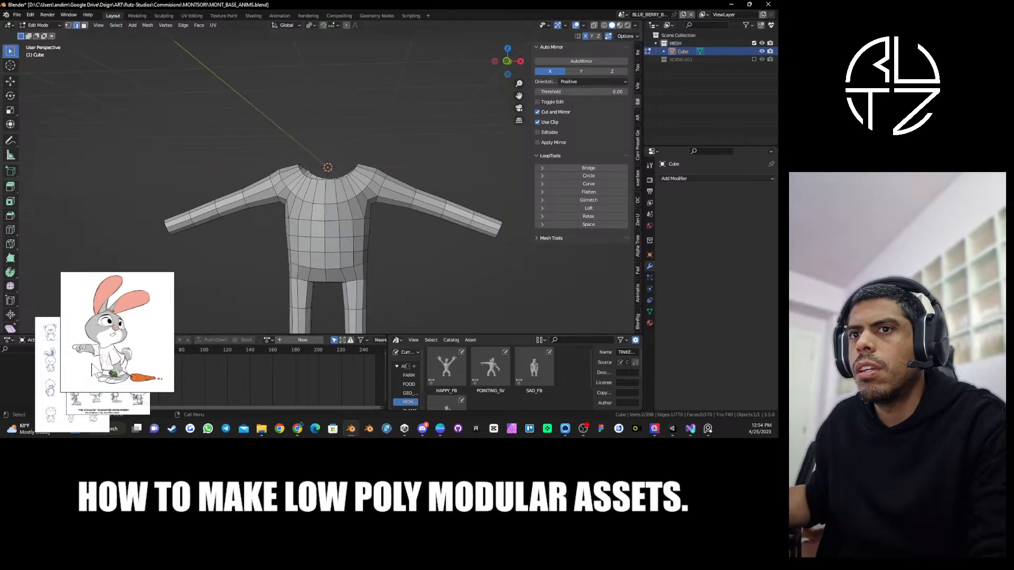
{"action": "left_click_drag", "start_coordinate": [112, 335], "coordinate": [186, 305]}
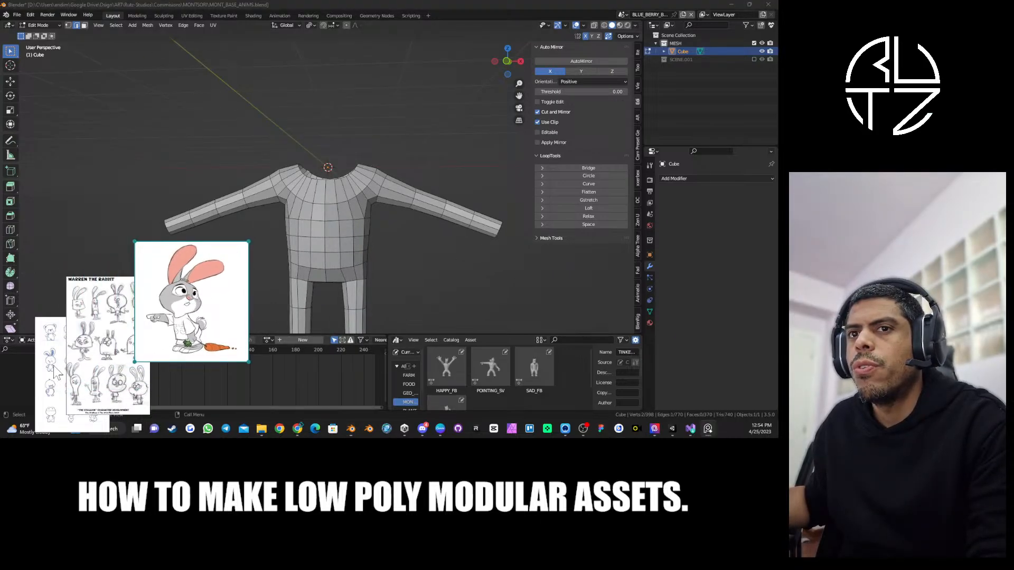
{"action": "left_click_drag", "start_coordinate": [207, 297], "coordinate": [111, 331]}
Switch the body mesh to Sculpt Mode for shaping the upper back and shoulders with the Grab brush.
{"action": "mouse_move", "coordinate": [354, 222]}
{"action": "middle_mouse_down"}
{"action": "mouse_move", "coordinate": [430, 199]}
{"action": "mouse_move", "coordinate": [369, 190]}
{"action": "mouse_move", "coordinate": [333, 199]}
{"action": "mouse_move", "coordinate": [433, 207]}
{"action": "mouse_move", "coordinate": [387, 188]}
{"action": "mouse_move", "coordinate": [331, 219]}
{"action": "middle_mouse_up"}
{"action": "scroll", "coordinate": [356, 214], "scroll_direction": "down", "scroll_amount": 3}
{"action": "key", "text": "ctrl+Tab"}
{"action": "left_click", "coordinate": [382, 270]}
{"action": "scroll", "coordinate": [323, 222], "scroll_direction": "up", "scroll_amount": 4}
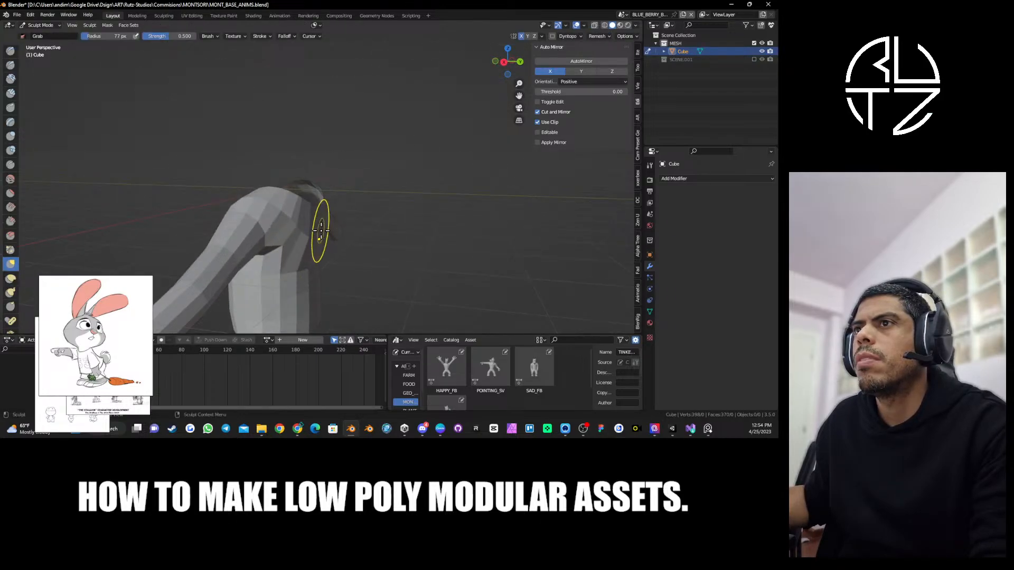
Pull the upper arm and armpit area into shape with the Grab brush.
{"action": "middle_click_drag", "start_coordinate": [294, 225], "coordinate": [325, 213]}
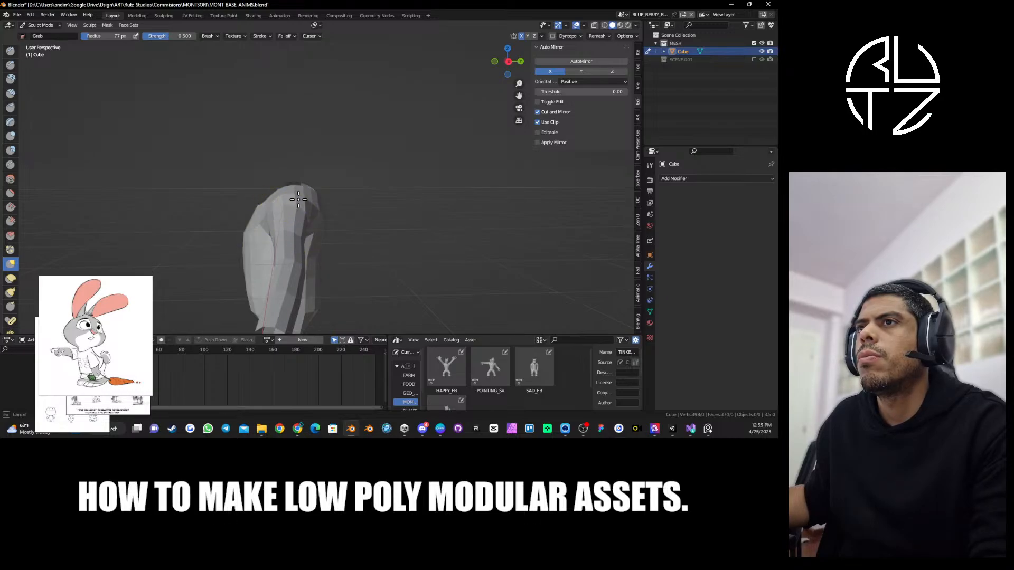
{"action": "mouse_move", "coordinate": [313, 220]}
{"action": "middle_mouse_down"}
{"action": "mouse_move", "coordinate": [307, 246]}
{"action": "mouse_move", "coordinate": [269, 274]}
{"action": "middle_mouse_up"}
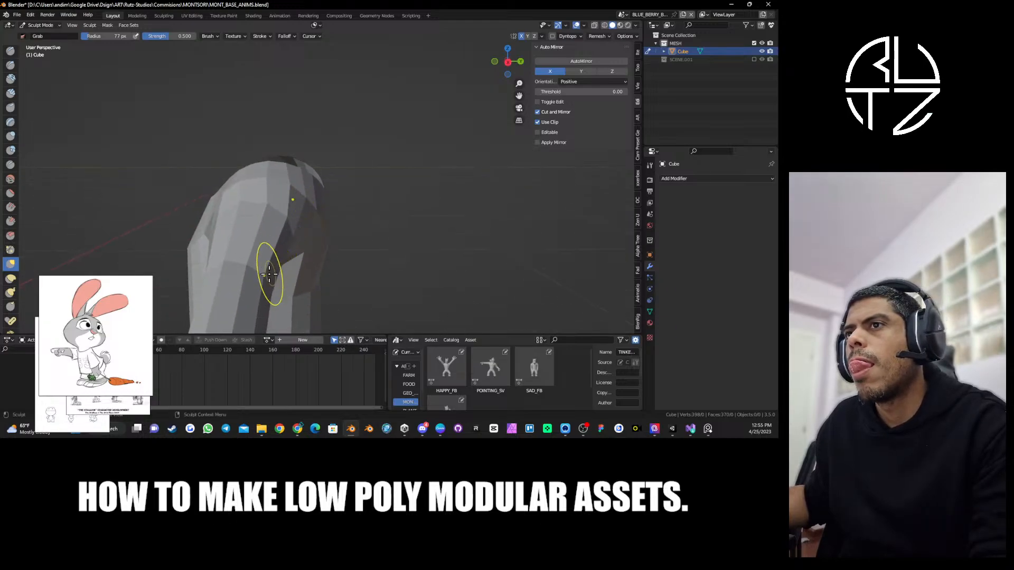
{"action": "left_click_drag", "start_coordinate": [274, 280], "coordinate": [283, 278]}
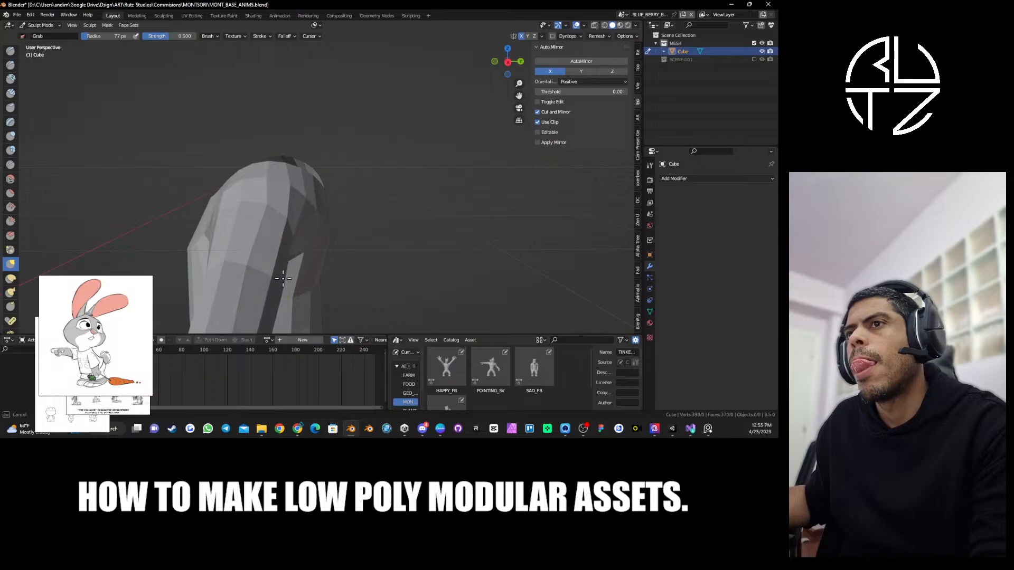
{"action": "middle_click_drag", "start_coordinate": [306, 246], "coordinate": [297, 249]}
{"action": "left_click_drag", "start_coordinate": [250, 258], "coordinate": [268, 254]}
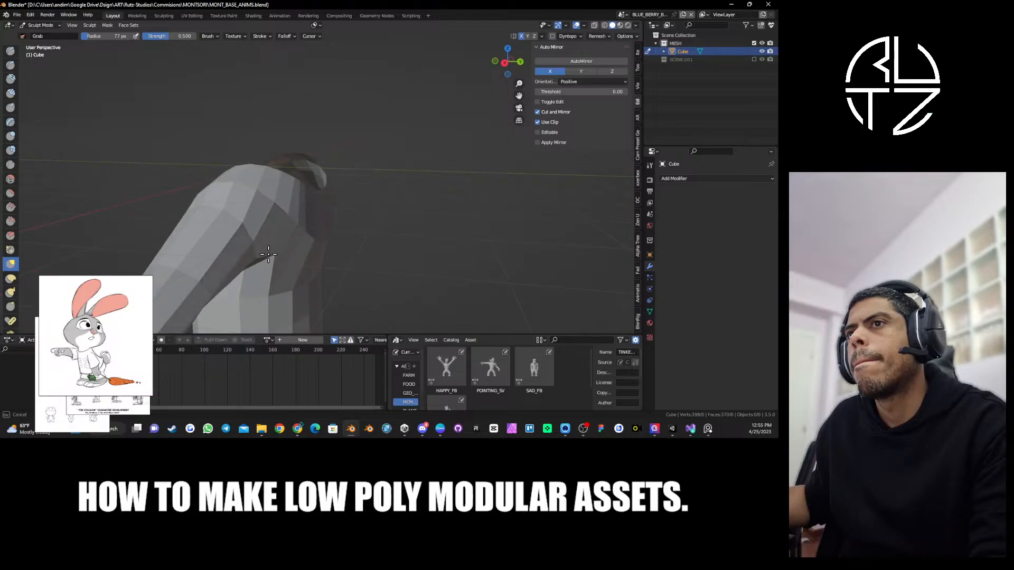
Shape the underarm and the adjoining side of the torso with short Grab brush strokes.
{"action": "middle_click_drag", "start_coordinate": [275, 264], "coordinate": [255, 164]}
{"action": "mouse_move", "coordinate": [254, 162]}
{"action": "left_mouse_down"}
{"action": "mouse_move", "coordinate": [265, 163]}
{"action": "mouse_move", "coordinate": [259, 157]}
{"action": "left_mouse_up"}
{"action": "middle_click_drag", "start_coordinate": [259, 156], "coordinate": [294, 140]}
{"action": "mouse_move", "coordinate": [294, 141]}
{"action": "left_mouse_down"}
{"action": "mouse_move", "coordinate": [307, 148]}
{"action": "mouse_move", "coordinate": [276, 157]}
{"action": "mouse_move", "coordinate": [272, 196]}
{"action": "mouse_move", "coordinate": [313, 199]}
{"action": "left_mouse_up"}
{"action": "middle_click_drag", "start_coordinate": [281, 144], "coordinate": [281, 163], "text": "shift"}
{"action": "mouse_move", "coordinate": [252, 164]}
{"action": "left_mouse_down"}
{"action": "mouse_move", "coordinate": [256, 152]}
{"action": "mouse_move", "coordinate": [255, 163]}
{"action": "left_mouse_up"}
{"action": "scroll", "coordinate": [252, 185], "scroll_direction": "up", "scroll_amount": 1}
{"action": "scroll", "coordinate": [252, 187], "scroll_direction": "up", "scroll_amount": 1}
{"action": "middle_click_drag", "start_coordinate": [252, 187], "coordinate": [303, 174], "text": "shift"}
{"action": "left_click_drag", "start_coordinate": [303, 152], "coordinate": [277, 153]}
{"action": "scroll", "coordinate": [280, 155], "scroll_direction": "down", "scroll_amount": 2}
{"action": "left_click_drag", "start_coordinate": [306, 202], "coordinate": [305, 200]}
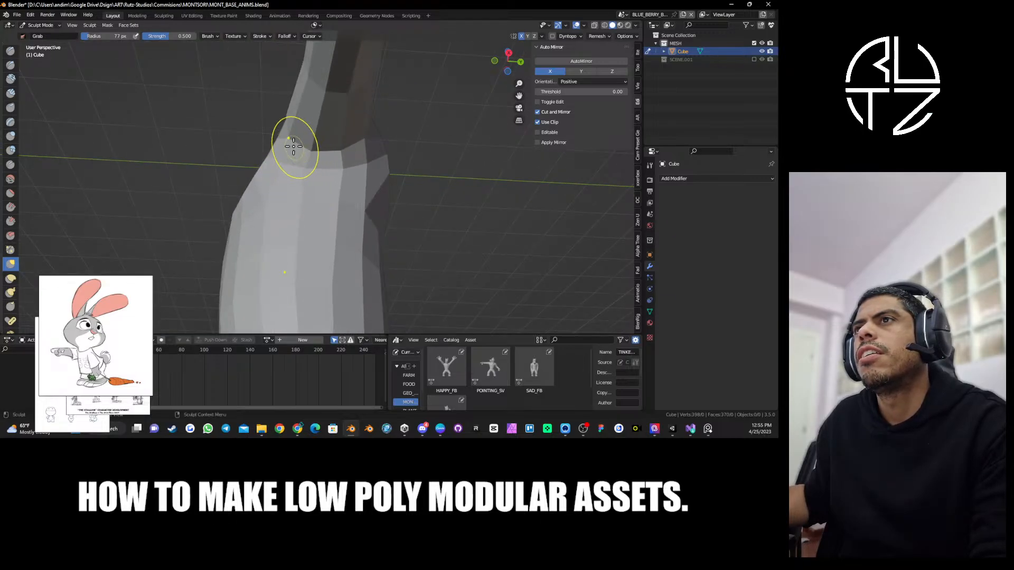
{"action": "mouse_move", "coordinate": [289, 114]}
{"action": "middle_mouse_down"}
{"action": "mouse_move", "coordinate": [320, 195]}
{"action": "mouse_move", "coordinate": [340, 206]}
{"action": "mouse_move", "coordinate": [317, 260]}
{"action": "mouse_move", "coordinate": [312, 224]}
{"action": "mouse_move", "coordinate": [301, 219]}
{"action": "mouse_move", "coordinate": [339, 227]}
{"action": "middle_mouse_up"}
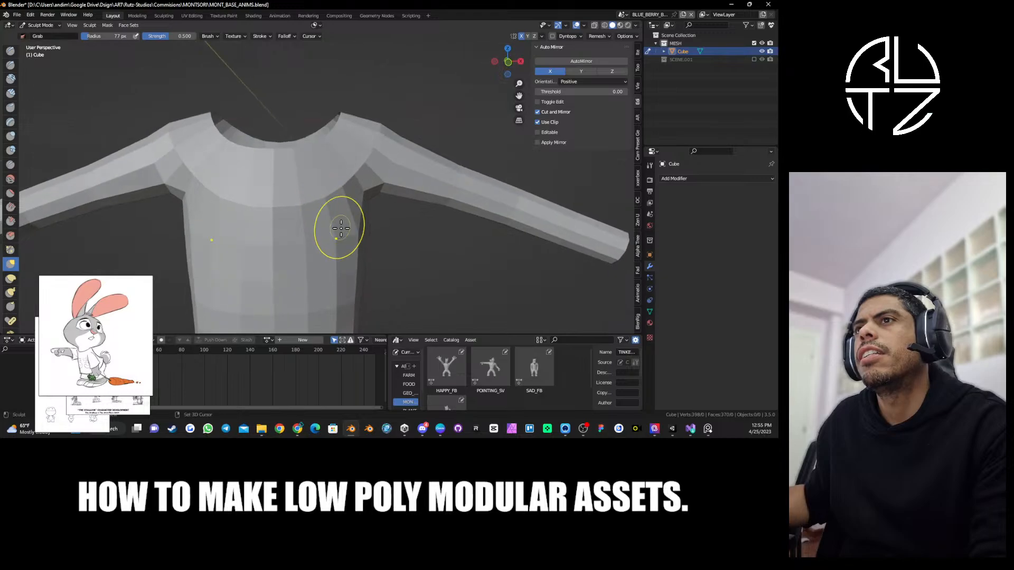
{"action": "scroll", "coordinate": [341, 229], "scroll_direction": "down", "scroll_amount": 3}
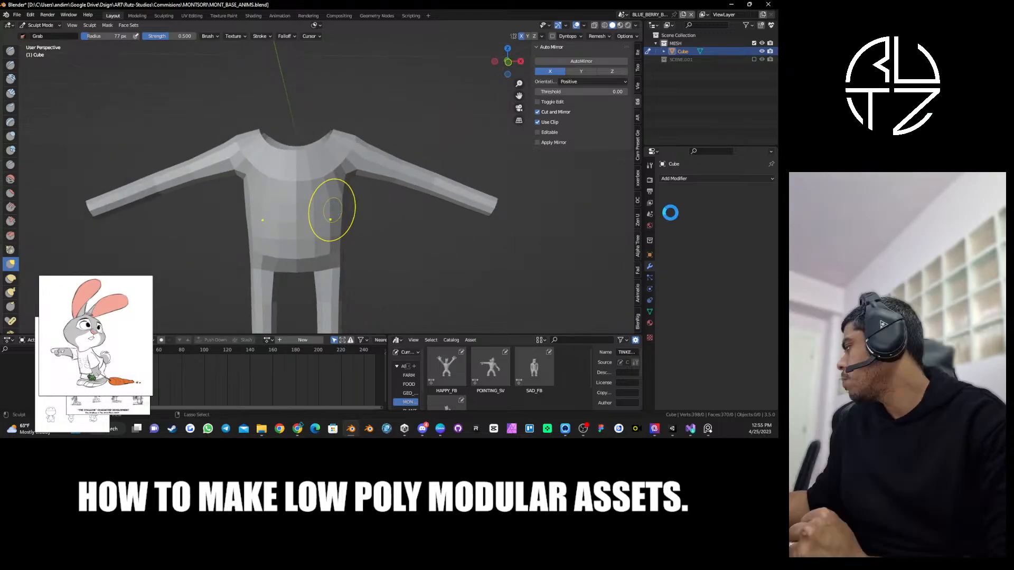
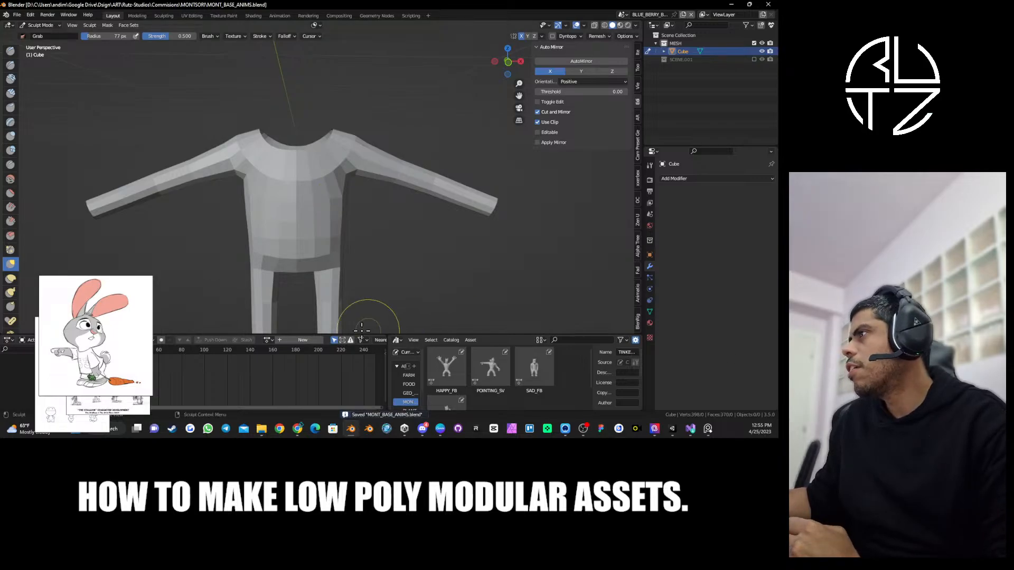
Switch the body to Edit Mode and raise the knee edge loops about 0.62 m along Z.
{"action": "mouse_move", "coordinate": [403, 233]}
{"action": "middle_mouse_down"}
{"action": "mouse_move", "coordinate": [352, 193]}
{"action": "mouse_move", "coordinate": [418, 200]}
{"action": "middle_mouse_up"}
{"action": "scroll", "coordinate": [391, 198], "scroll_direction": "down", "scroll_amount": 3}
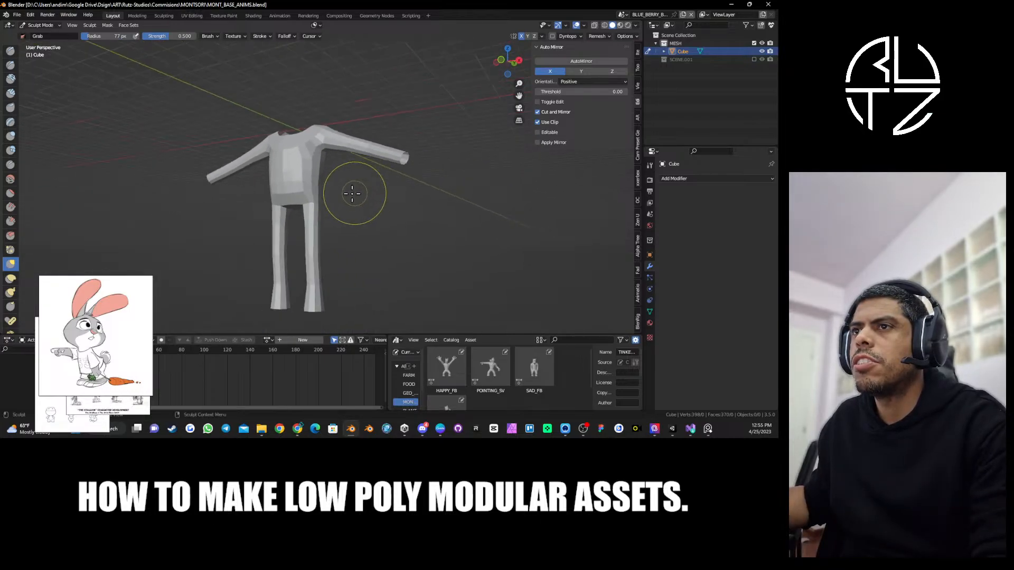
{"action": "middle_click_drag", "start_coordinate": [353, 195], "coordinate": [376, 163]}
{"action": "scroll", "coordinate": [383, 216], "scroll_direction": "up", "scroll_amount": 5}
{"action": "scroll", "coordinate": [317, 181], "scroll_direction": "down", "scroll_amount": 3}
{"action": "key", "text": "ctrl+Tab"}
{"action": "left_click", "coordinate": [456, 184]}
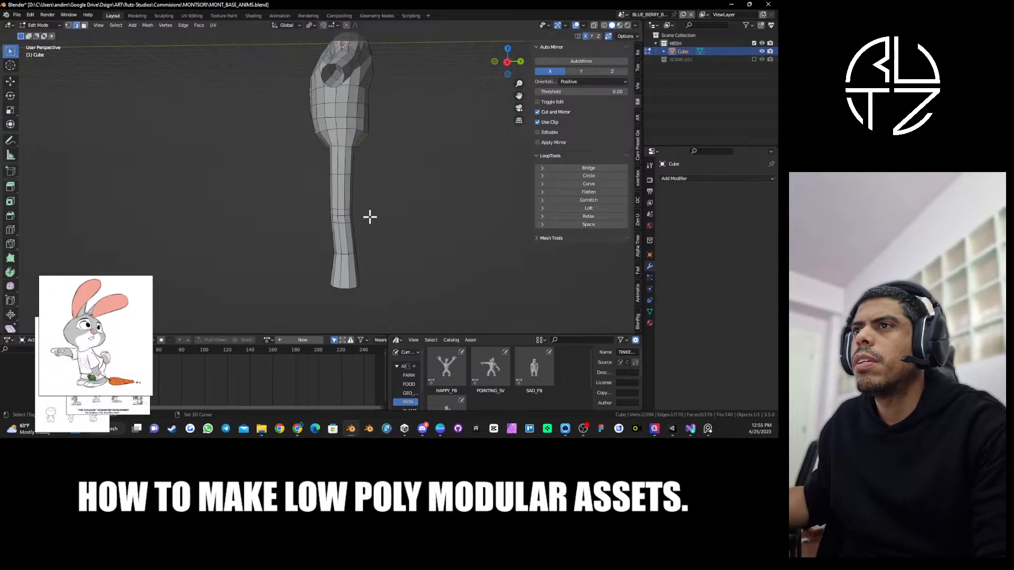
{"action": "middle_click_drag", "start_coordinate": [370, 217], "coordinate": [351, 193]}
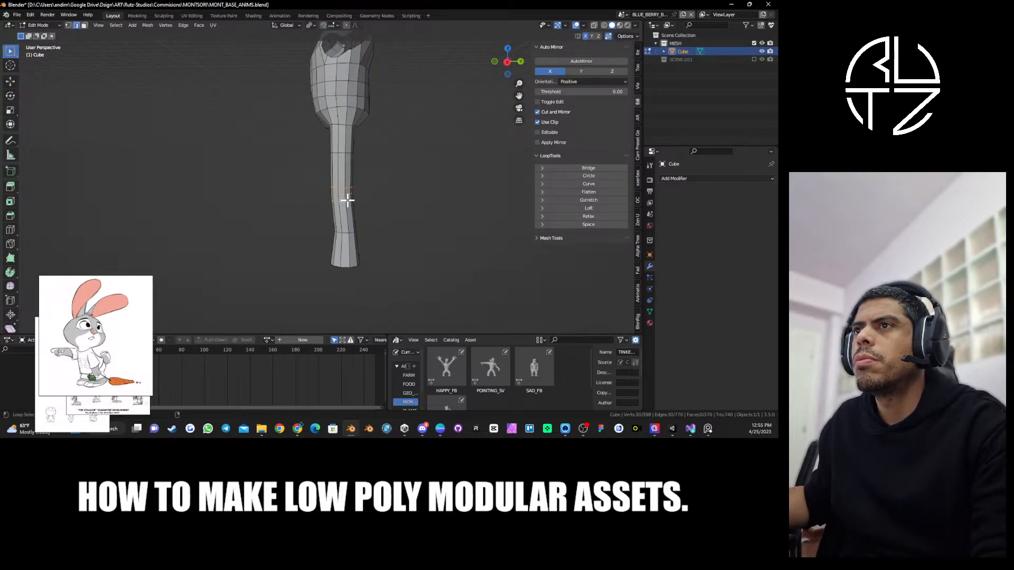
{"action": "key", "text": "g"}
{"action": "key", "text": "z"}
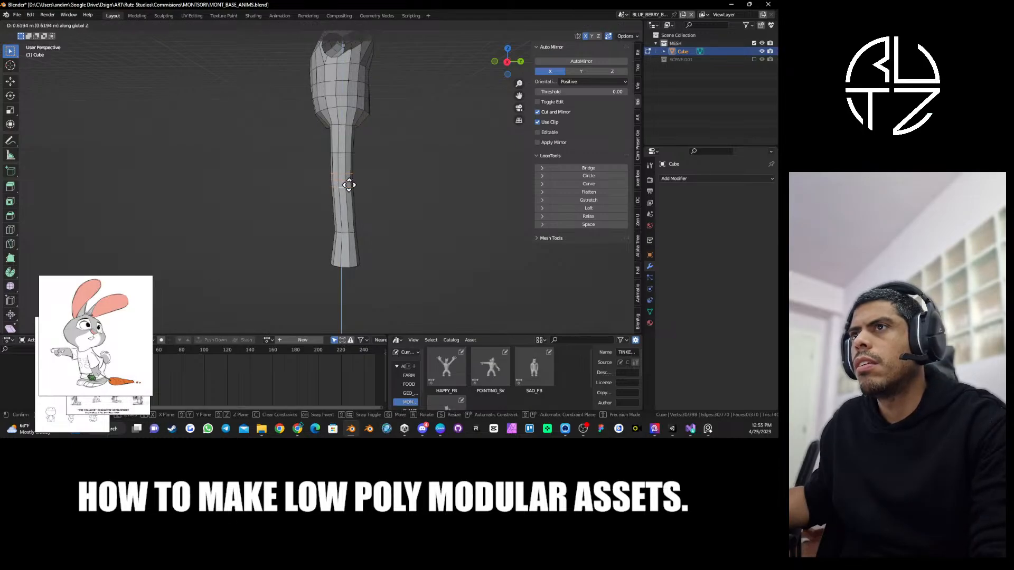
{"action": "left_click", "coordinate": [350, 185]}
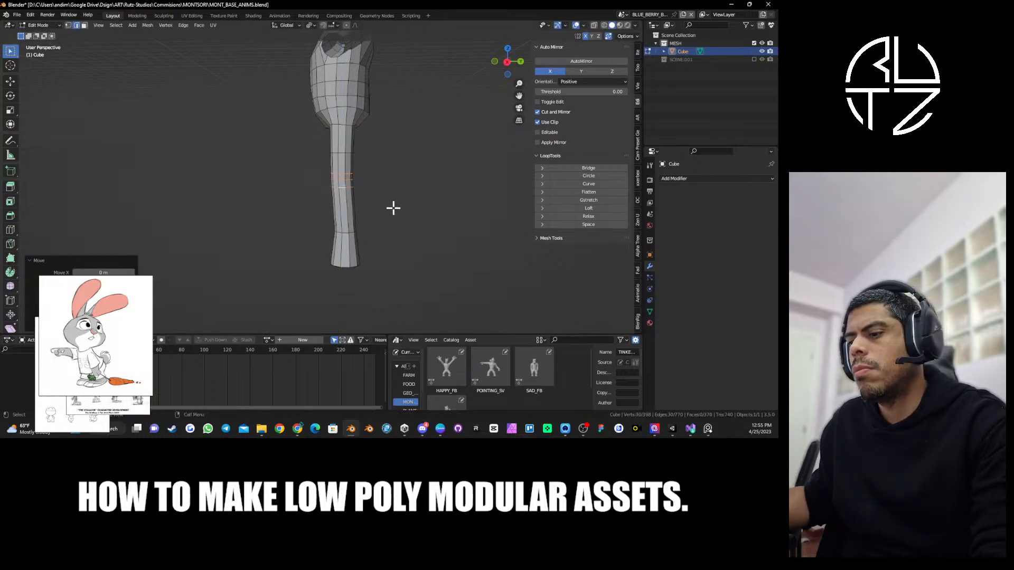
Add a single loop cut around the lower leg between knee and ankle, and save the file.
{"action": "middle_click_drag", "start_coordinate": [378, 219], "coordinate": [355, 162], "text": "shift"}
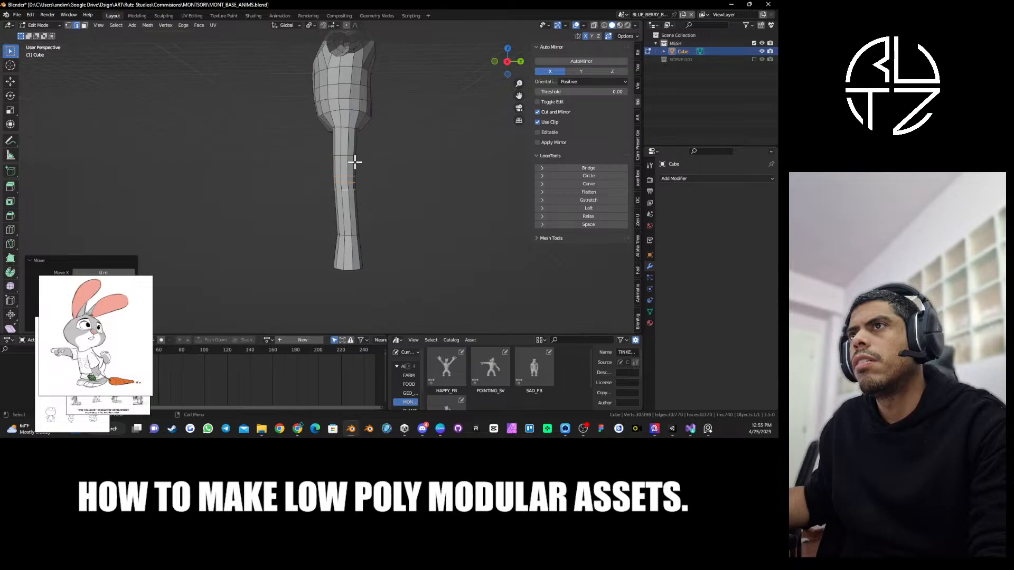
{"action": "left_click", "coordinate": [342, 154], "text": "alt"}
{"action": "key", "text": "ctrl+r"}
{"action": "left_click", "coordinate": [351, 211]}
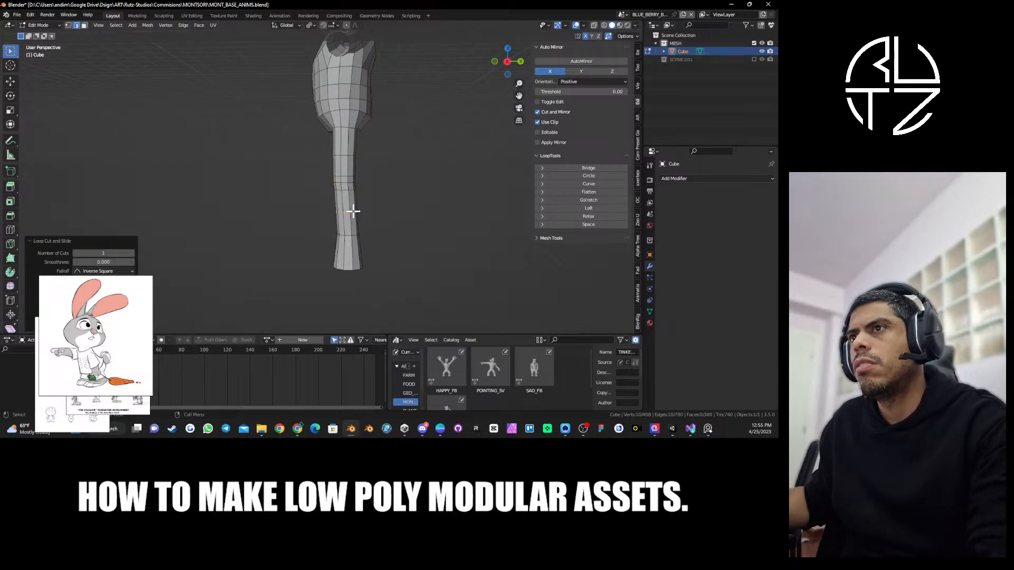
{"action": "middle_click_drag", "start_coordinate": [351, 210], "coordinate": [384, 183]}
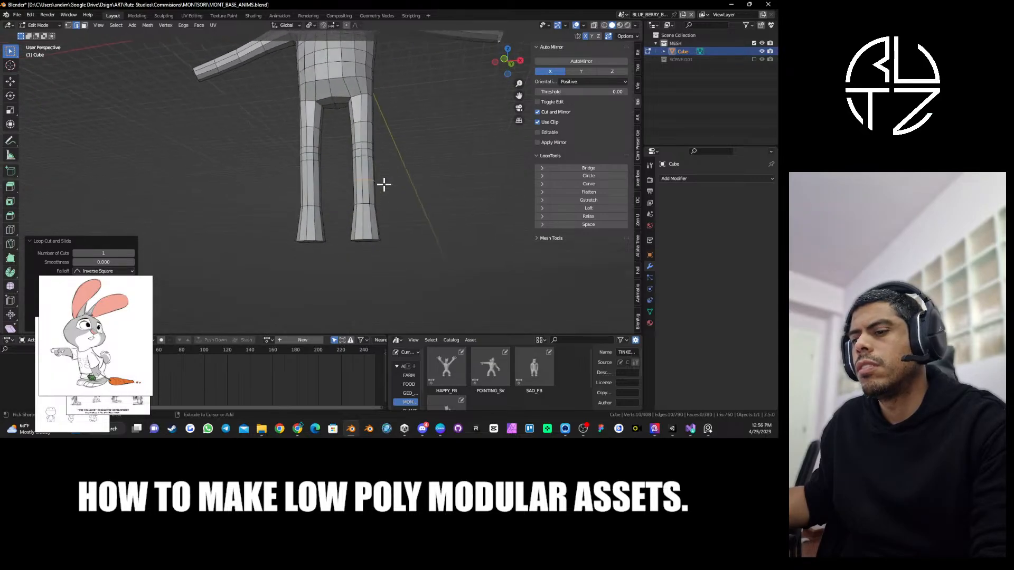
{"action": "key", "text": "ctrl+s"}
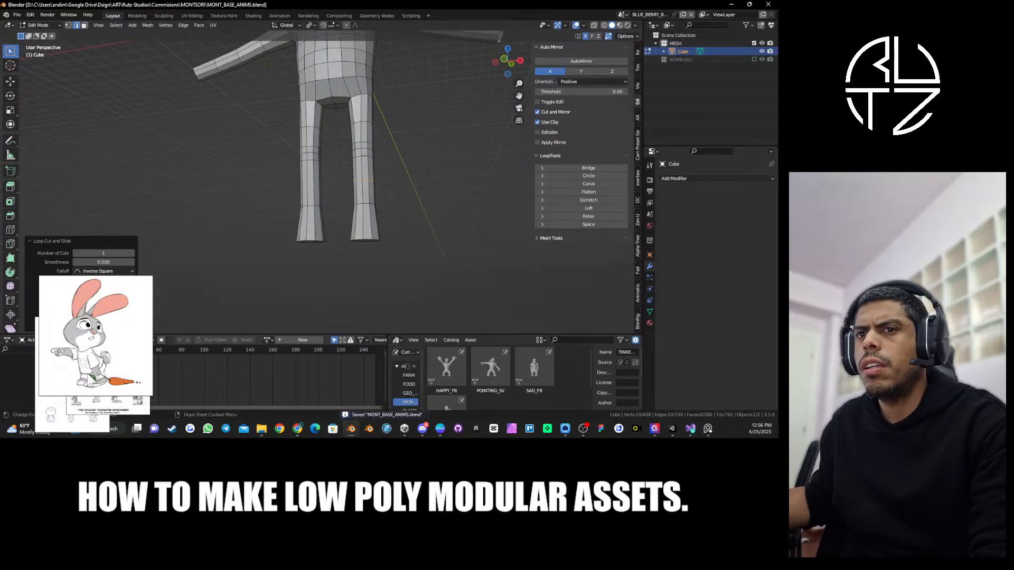
Enlarge the Warren the Rabbit sketch sheet in PureRef to study its proportions, and shrink it back beside the coloured rabbit.
{"action": "mouse_move", "coordinate": [88, 365]}
{"action": "left_mouse_down"}
{"action": "mouse_move", "coordinate": [101, 304]}
{"action": "mouse_move", "coordinate": [85, 352]}
{"action": "left_mouse_up"}
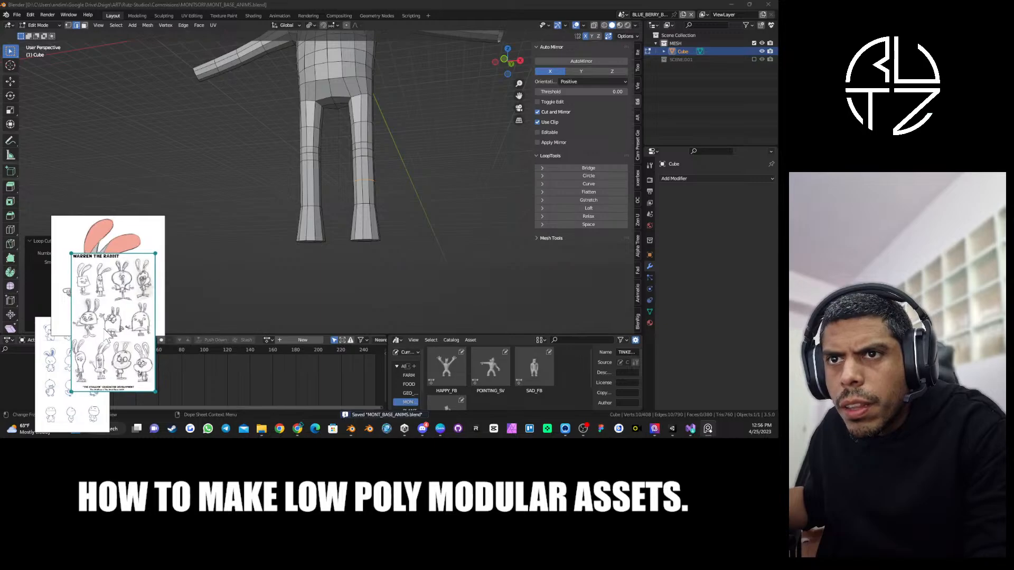
{"action": "left_click_drag", "start_coordinate": [155, 255], "coordinate": [286, 140]}
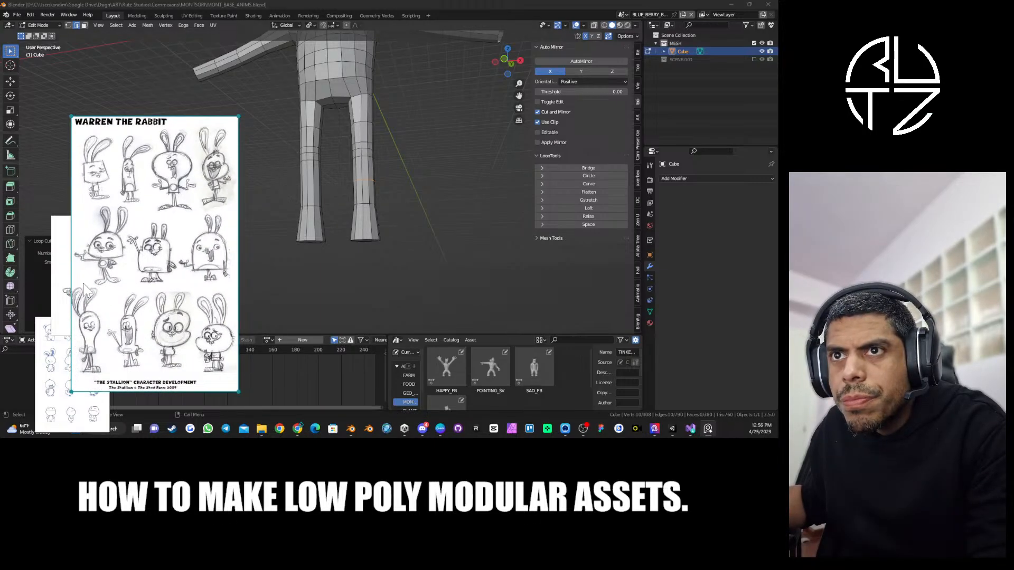
{"action": "left_click_drag", "start_coordinate": [239, 119], "coordinate": [120, 306]}
Rotate and reposition the edge loop at the top of the arm to align it with the arm's direction.
{"action": "middle_click_drag", "start_coordinate": [293, 177], "coordinate": [285, 245]}
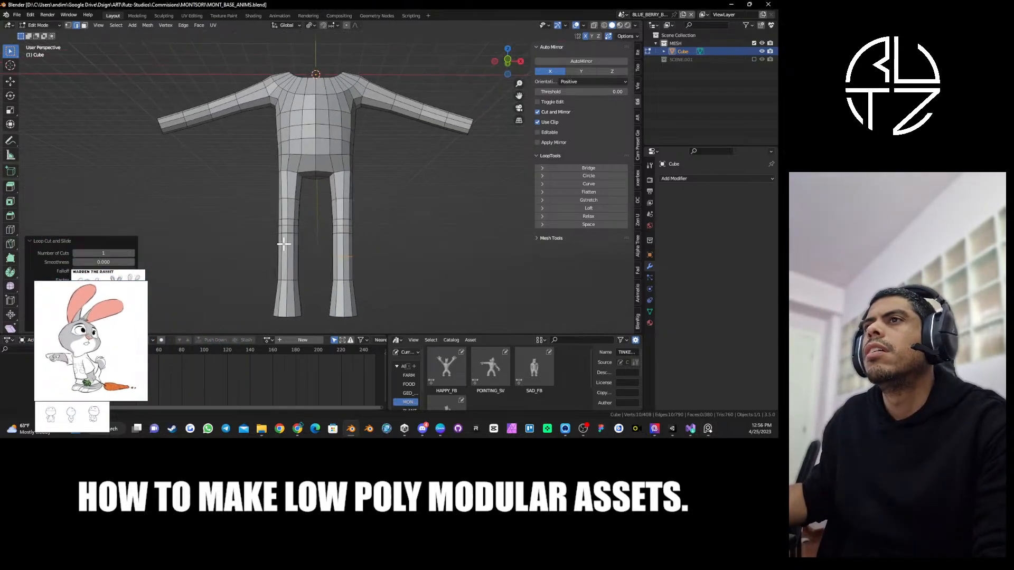
{"action": "scroll", "coordinate": [280, 241], "scroll_direction": "down", "scroll_amount": 2}
{"action": "middle_click_drag", "start_coordinate": [302, 179], "coordinate": [310, 171]}
{"action": "middle_click_drag", "start_coordinate": [310, 171], "coordinate": [311, 196], "text": "shift"}
{"action": "middle_click_drag", "start_coordinate": [388, 155], "coordinate": [288, 163]}
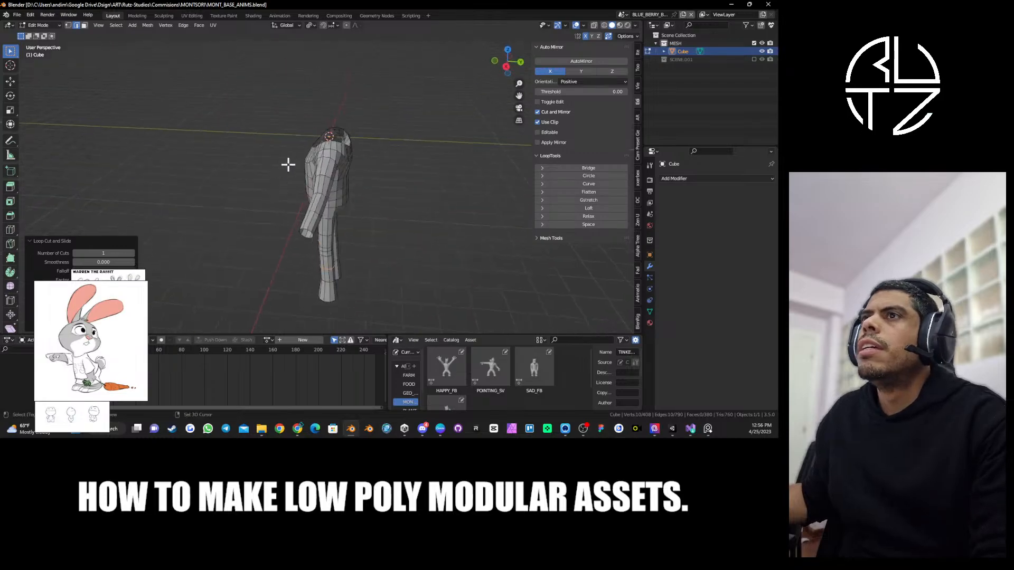
{"action": "scroll", "coordinate": [364, 205], "scroll_direction": "up", "scroll_amount": 3}
{"action": "middle_click_drag", "start_coordinate": [364, 206], "coordinate": [333, 192]}
{"action": "scroll", "coordinate": [369, 193], "scroll_direction": "up", "scroll_amount": 3}
{"action": "left_click", "coordinate": [345, 175], "text": "alt"}
{"action": "key", "text": "KP_7"}
{"action": "key", "text": "r"}
{"action": "left_click", "coordinate": [337, 185]}
{"action": "key", "text": "g"}
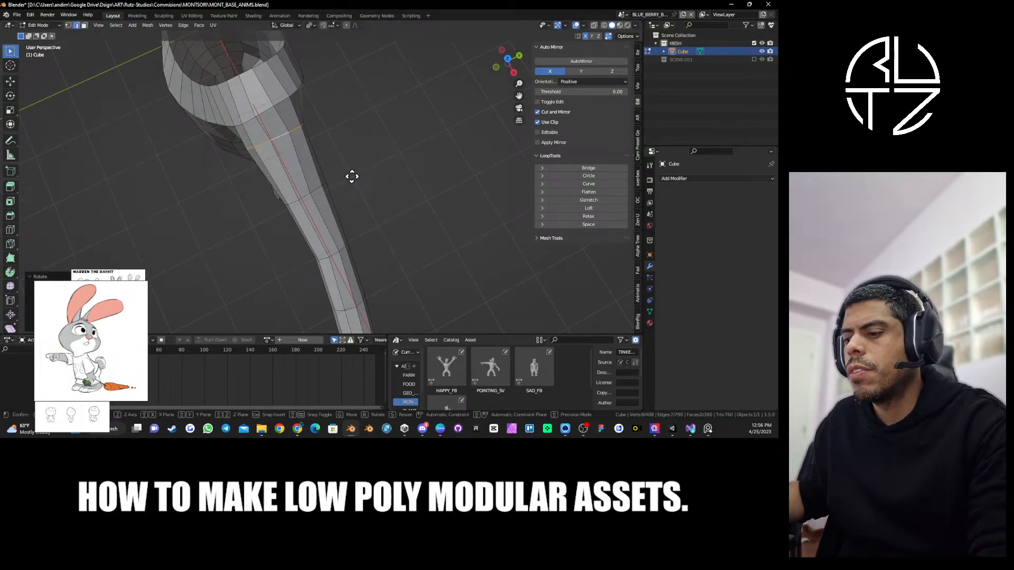
{"action": "left_click", "coordinate": [368, 175]}
Relax the two upper arm edge loops with LoopTools.
{"action": "left_click", "coordinate": [578, 215]}
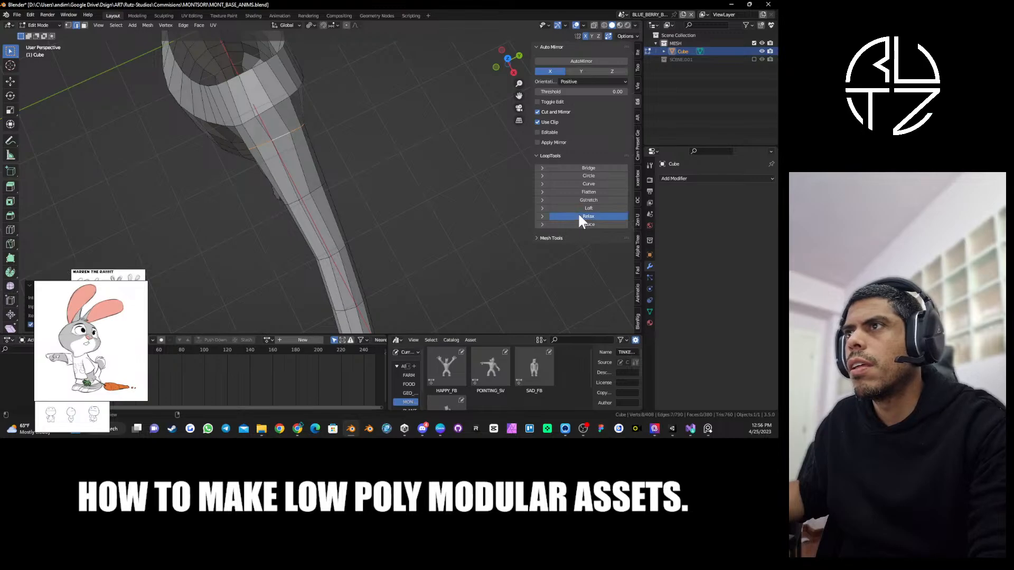
{"action": "left_click", "coordinate": [319, 187], "text": "alt"}
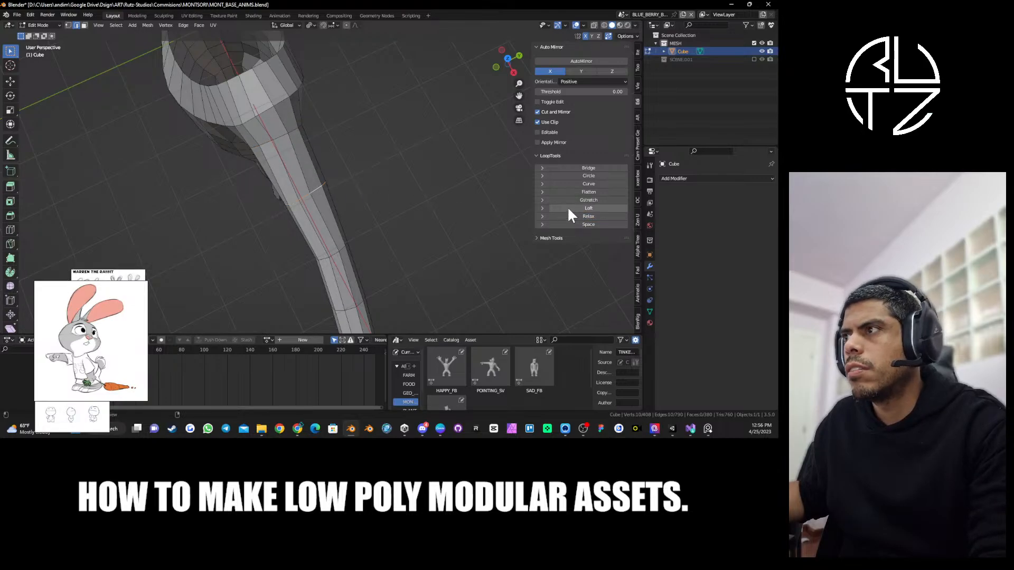
{"action": "left_click", "coordinate": [586, 218]}
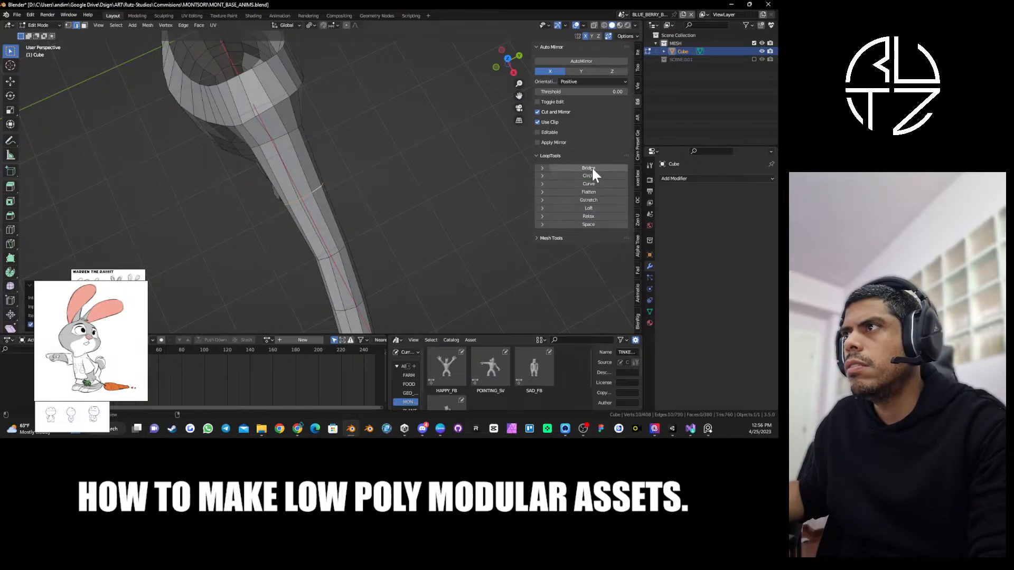
Flatten the arm's edge loops from the upper arm down to the wrist with LoopTools.
{"action": "left_click", "coordinate": [290, 136], "text": "alt"}
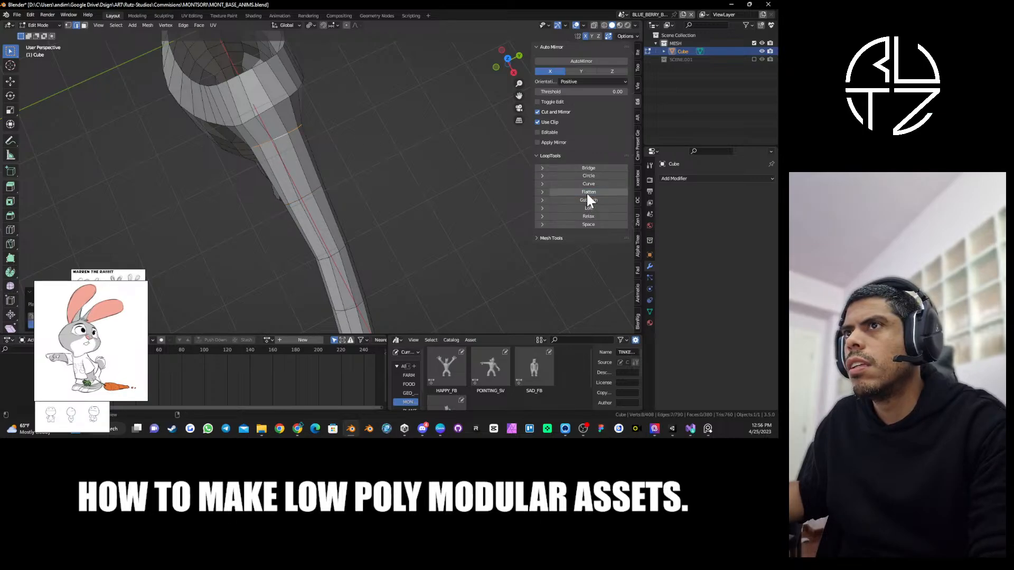
{"action": "left_click", "coordinate": [339, 254], "text": "alt"}
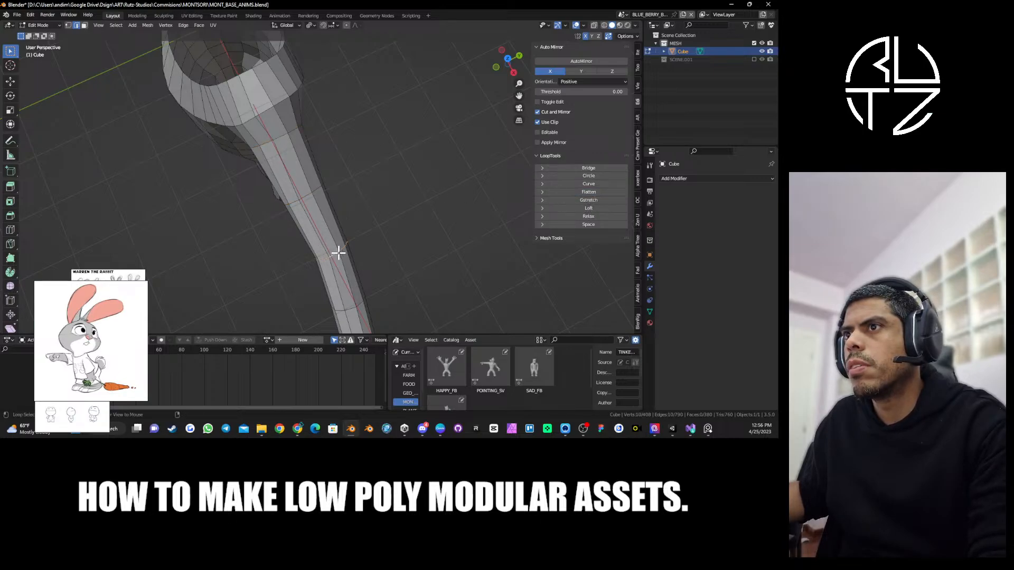
{"action": "left_click", "coordinate": [594, 191]}
{"action": "middle_click_drag", "start_coordinate": [389, 288], "coordinate": [352, 203], "text": "shift"}
{"action": "left_click", "coordinate": [309, 226], "text": "alt"}
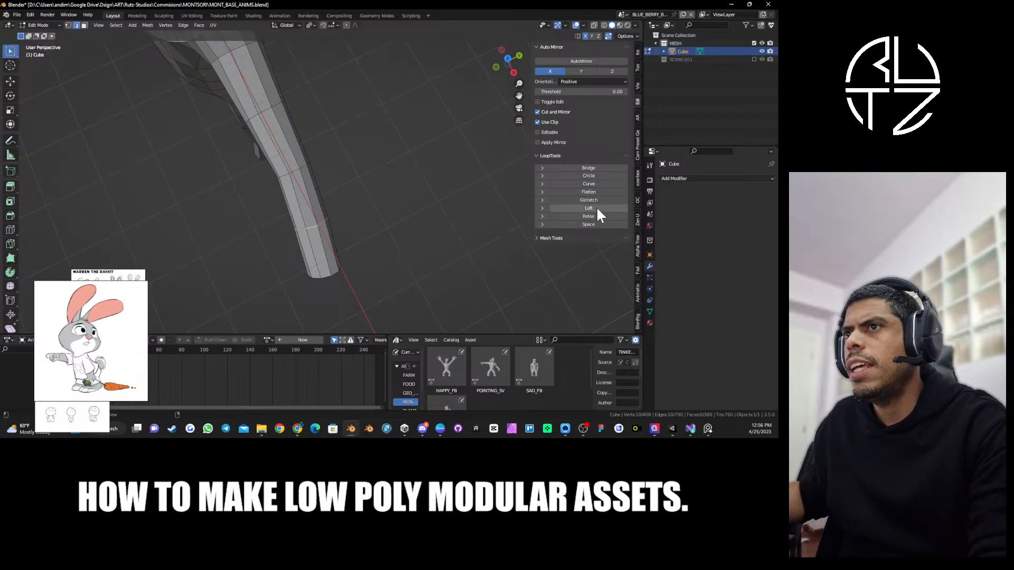
{"action": "left_click", "coordinate": [589, 191]}
{"action": "middle_click_drag", "start_coordinate": [323, 276], "coordinate": [390, 210]}
{"action": "left_click", "coordinate": [594, 192]}
Even out the edge loop where the arm meets the shoulder with LoopTools Relax, and rescale it.
{"action": "mouse_move", "coordinate": [317, 136]}
{"action": "middle_mouse_down"}
{"action": "mouse_move", "coordinate": [339, 165]}
{"action": "mouse_move", "coordinate": [308, 136]}
{"action": "middle_mouse_up"}
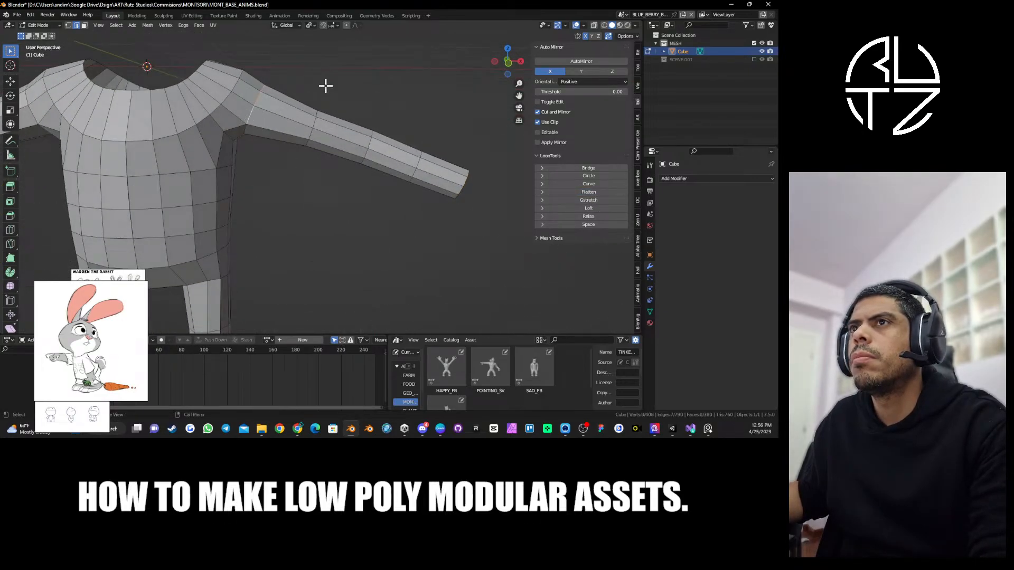
{"action": "middle_click_drag", "start_coordinate": [324, 86], "coordinate": [557, 191]}
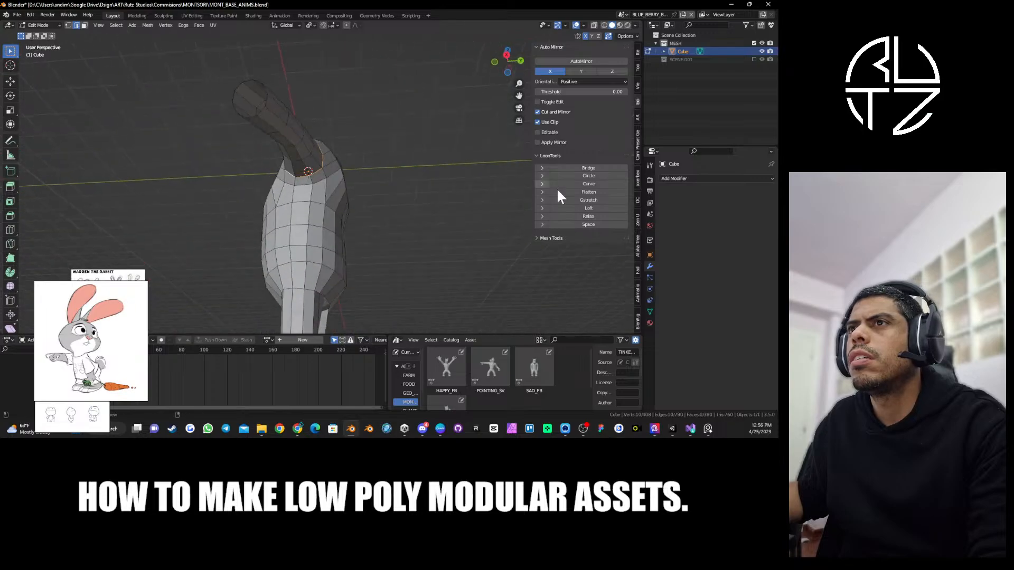
{"action": "left_click", "coordinate": [601, 199]}
{"action": "middle_click_drag", "start_coordinate": [344, 120], "coordinate": [328, 190]}
{"action": "left_click", "coordinate": [597, 216]}
{"action": "key", "text": "s"}
{"action": "left_click", "coordinate": [388, 147]}
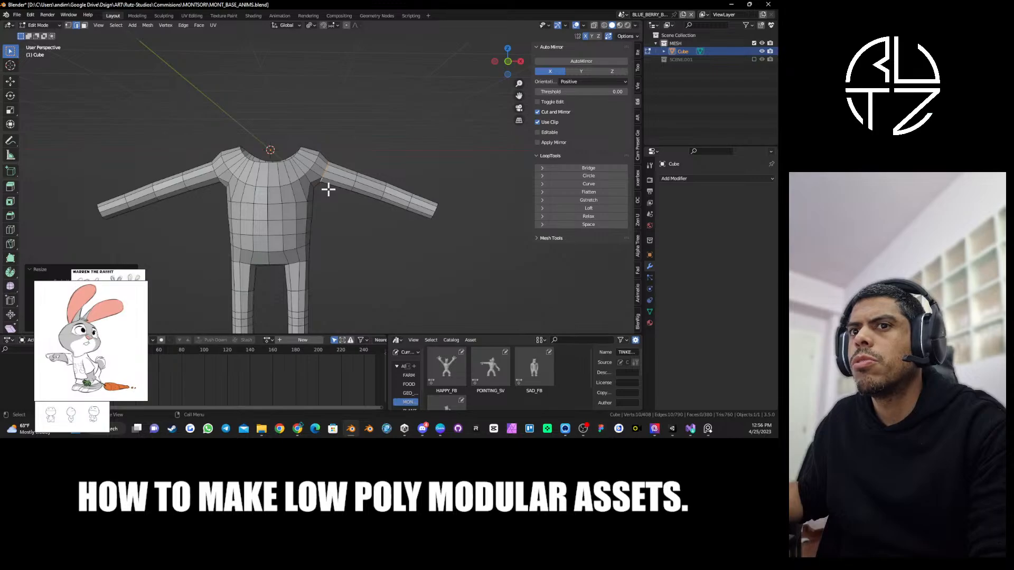
Reposition the coloured rabbit reference over the sketch sheets and compare the body mesh's proportions with it.
{"action": "mouse_move", "coordinate": [67, 348]}
{"action": "left_mouse_down"}
{"action": "mouse_move", "coordinate": [231, 287]}
{"action": "mouse_move", "coordinate": [76, 357]}
{"action": "left_mouse_up"}
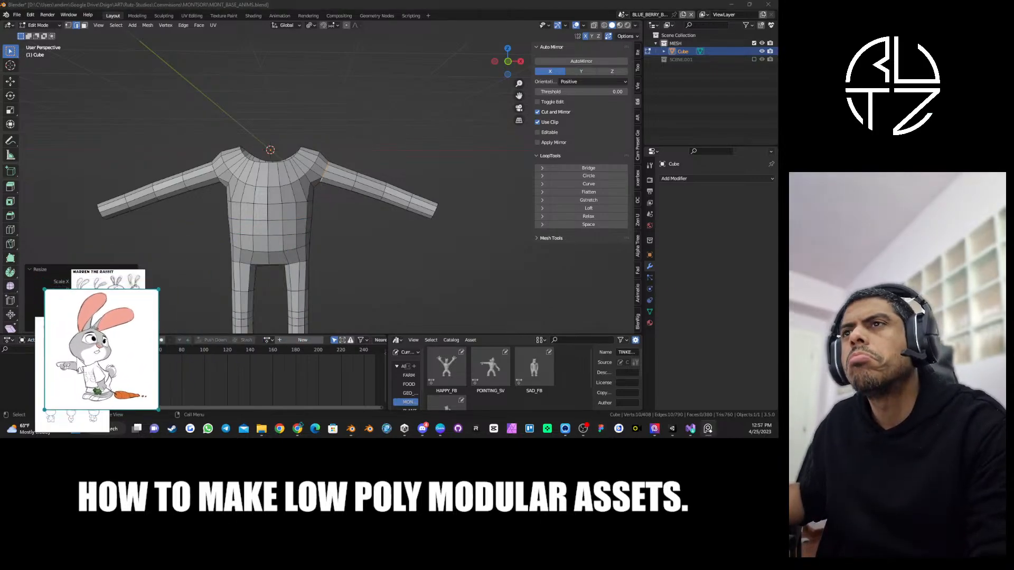
{"action": "scroll", "coordinate": [233, 186], "scroll_direction": "up", "scroll_amount": 2}
{"action": "middle_click_drag", "start_coordinate": [233, 187], "coordinate": [300, 178]}
{"action": "scroll", "coordinate": [283, 180], "scroll_direction": "down", "scroll_amount": 3}
{"action": "scroll", "coordinate": [286, 206], "scroll_direction": "up", "scroll_amount": 2}
{"action": "scroll", "coordinate": [300, 179], "scroll_direction": "down", "scroll_amount": 1}
Mirror the body across the X axis with AutoMirror and shift the whole half mesh slightly along X to slim the figure.
{"action": "key", "text": "Tab"}
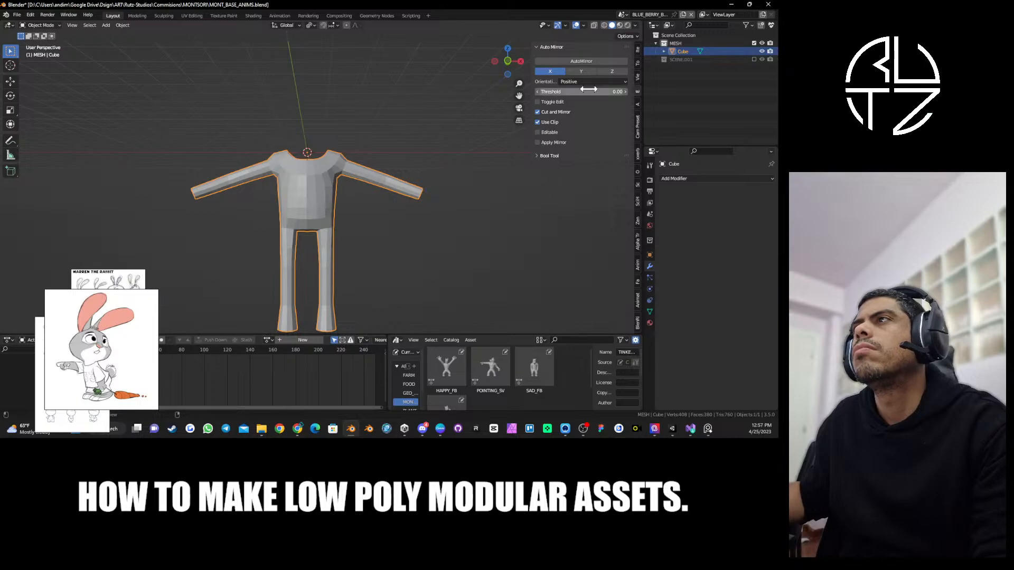
{"action": "left_click", "coordinate": [587, 61]}
{"action": "key", "text": "Tab"}
{"action": "key", "text": "a"}
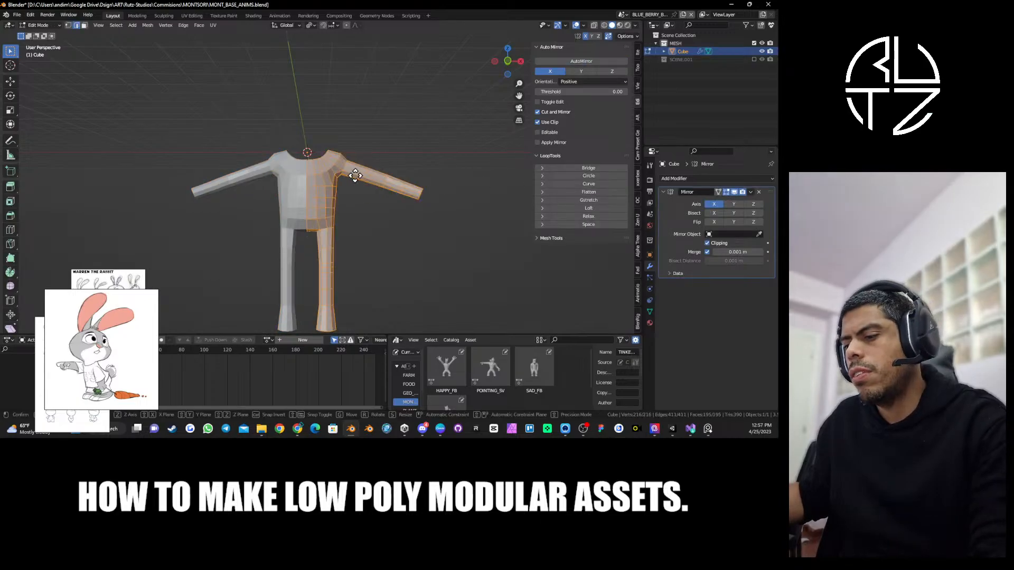
{"action": "key", "text": "g"}
{"action": "key", "text": "x"}
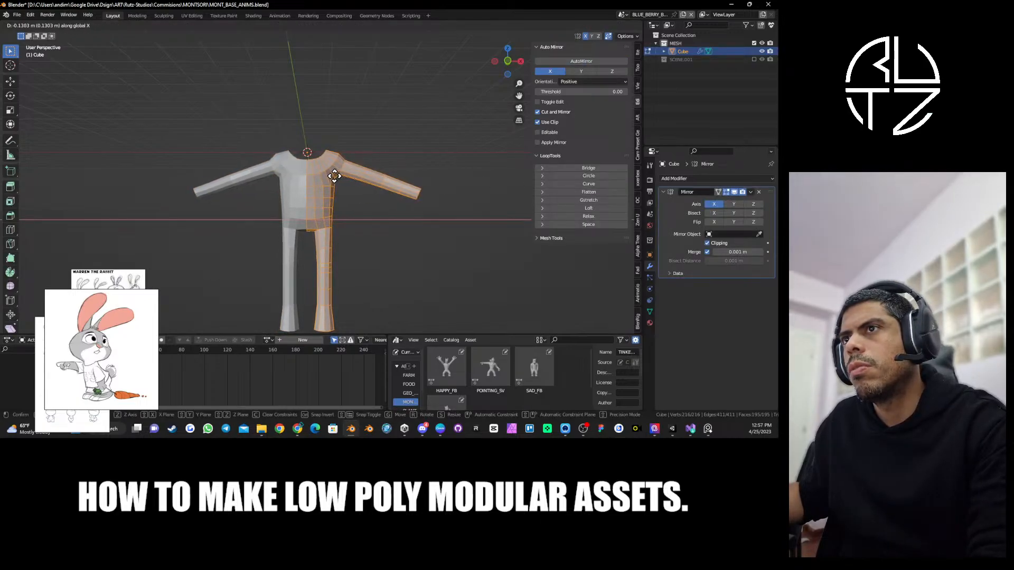
{"action": "left_click", "coordinate": [338, 176]}
{"action": "key", "text": "Tab"}
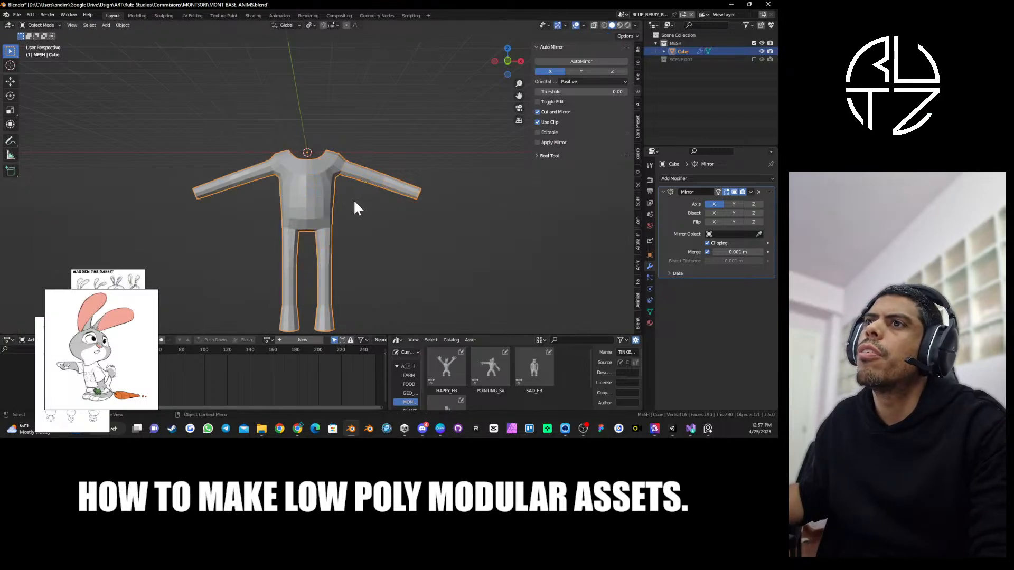
Add a single loop cut through the collar area of the upper chest.
{"action": "middle_click_drag", "start_coordinate": [353, 199], "coordinate": [391, 208]}
{"action": "scroll", "coordinate": [359, 180], "scroll_direction": "up", "scroll_amount": 4}
{"action": "mouse_move", "coordinate": [403, 153]}
{"action": "middle_mouse_down"}
{"action": "mouse_move", "coordinate": [387, 151]}
{"action": "mouse_move", "coordinate": [390, 162]}
{"action": "middle_mouse_up"}
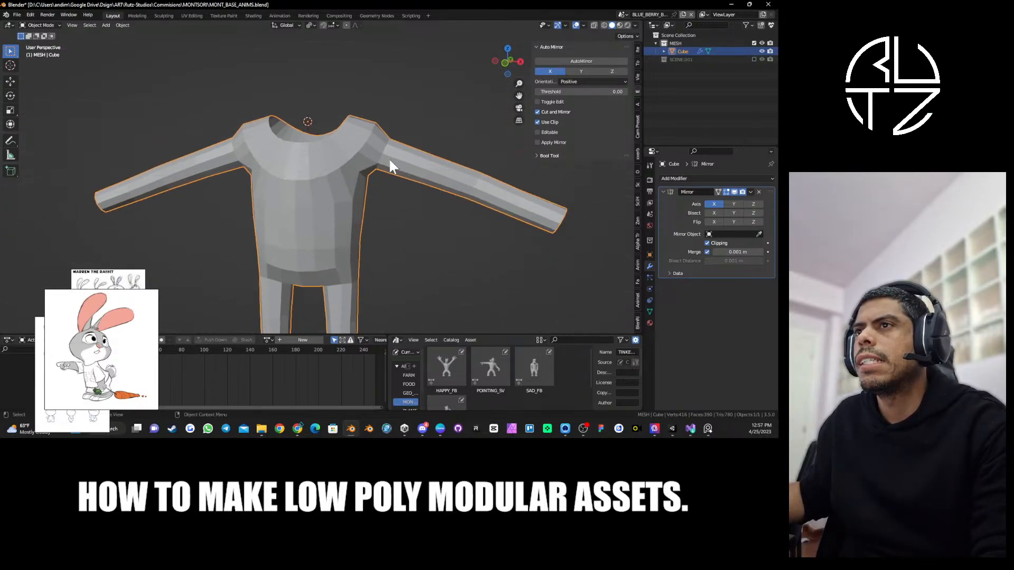
{"action": "key", "text": "Tab"}
{"action": "key", "text": "ctrl+r"}
{"action": "left_click", "coordinate": [354, 138]}
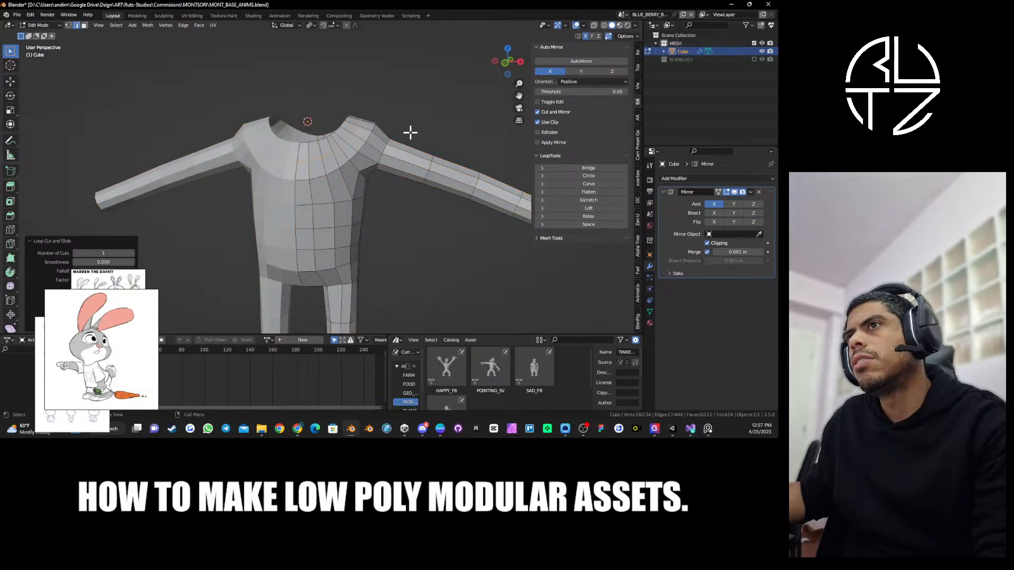
Scale the forearm's edge loop up slightly to even out the arm's thickness.
{"action": "middle_click_drag", "start_coordinate": [340, 130], "coordinate": [351, 165]}
{"action": "scroll", "coordinate": [353, 149], "scroll_direction": "up", "scroll_amount": 3}
{"action": "scroll", "coordinate": [350, 127], "scroll_direction": "up", "scroll_amount": 1}
{"action": "middle_click_drag", "start_coordinate": [428, 215], "coordinate": [351, 208], "text": "shift"}
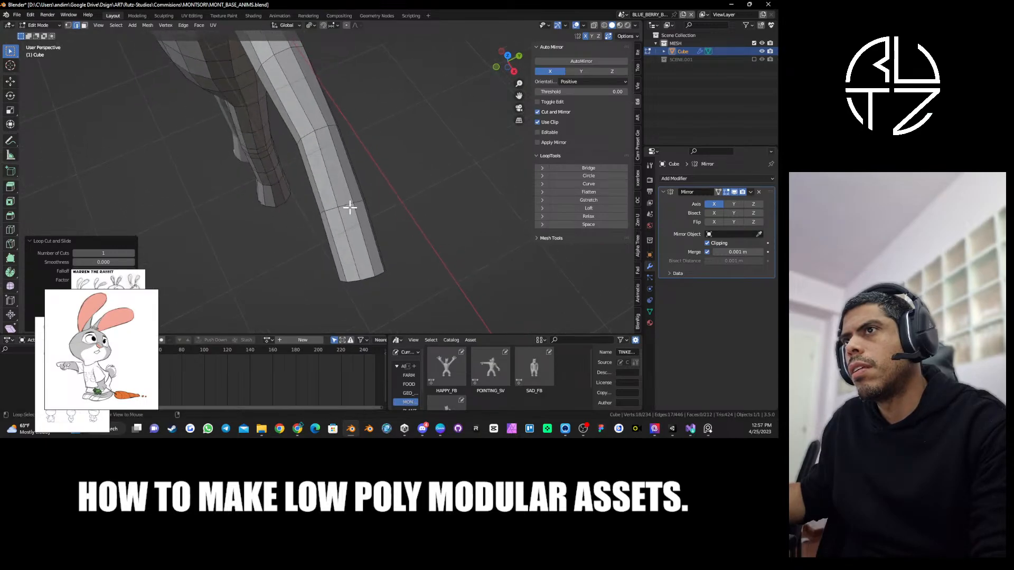
{"action": "left_click", "coordinate": [350, 208], "text": "alt"}
{"action": "key", "text": "s"}
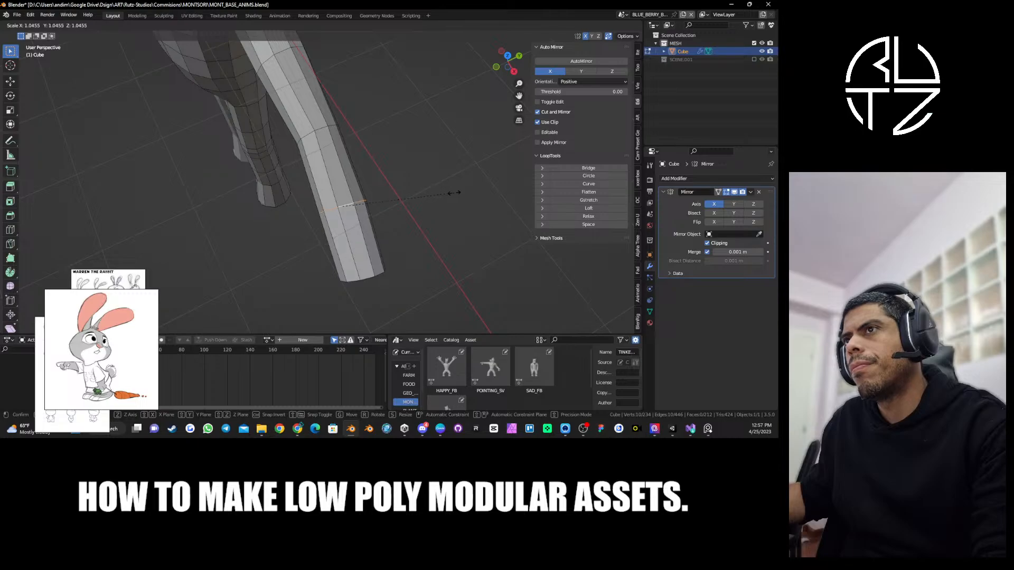
{"action": "left_click", "coordinate": [449, 194]}
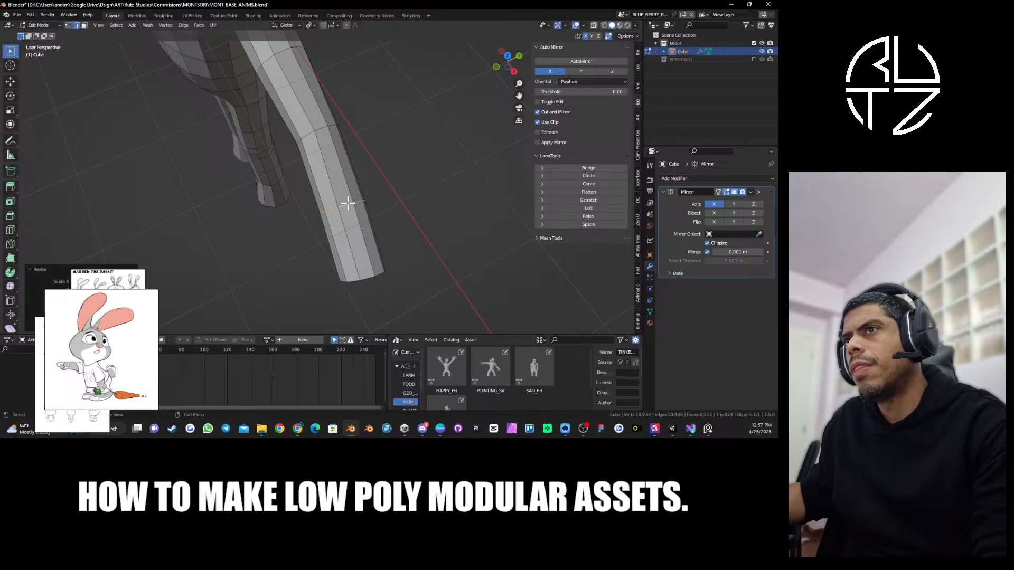
In front view, move and rotate the elbow edge loop so that it lines up with the arm.
{"action": "middle_click_drag", "start_coordinate": [347, 204], "coordinate": [309, 143]}
{"action": "left_click", "coordinate": [299, 128], "text": "alt"}
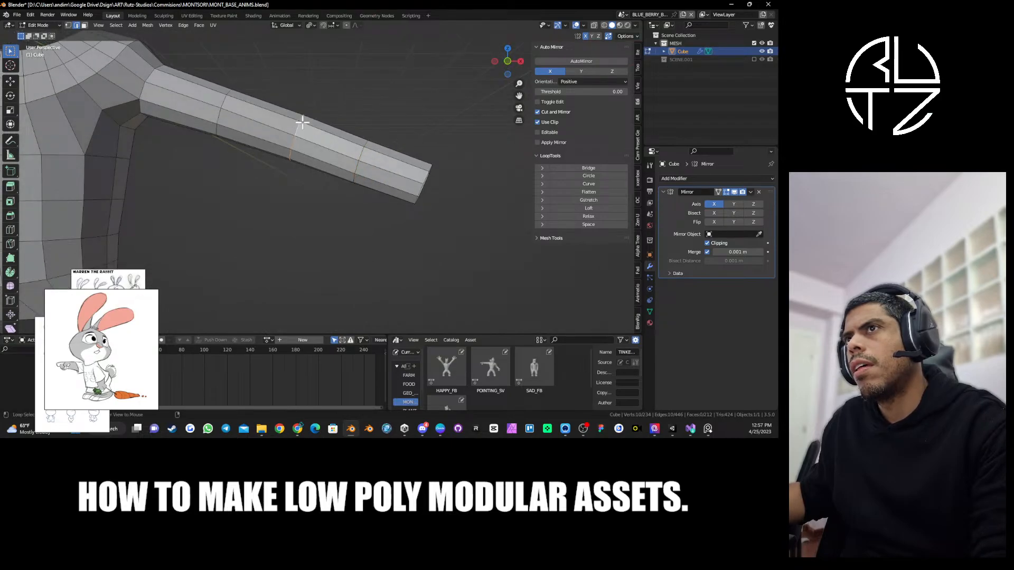
{"action": "key", "text": "KP_1"}
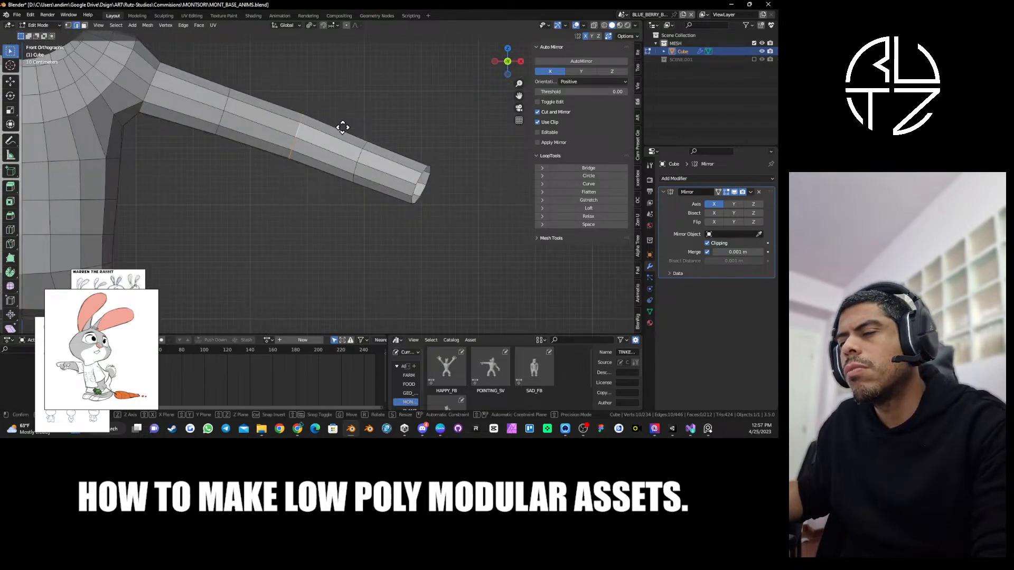
{"action": "key", "text": "g"}
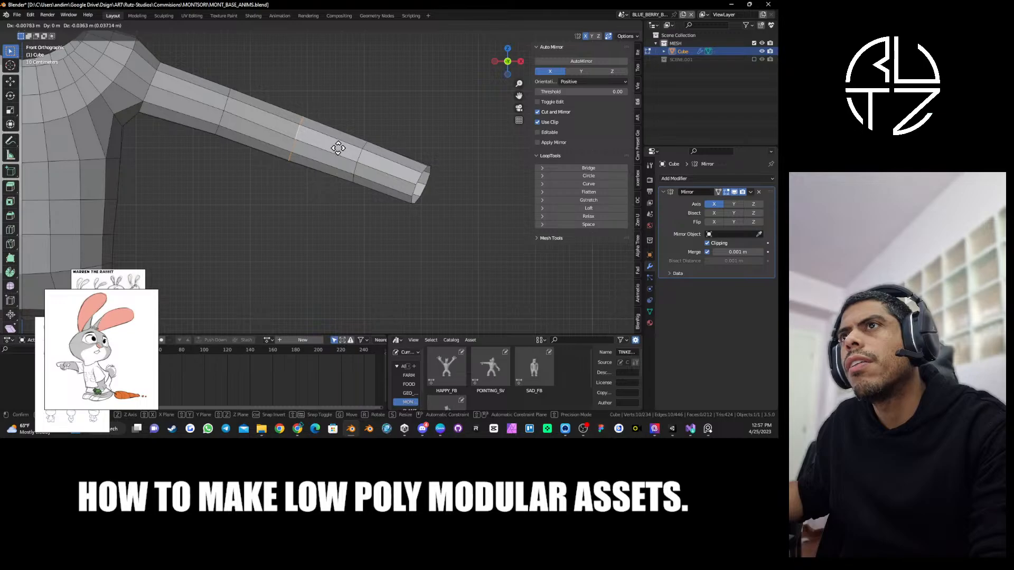
{"action": "left_click", "coordinate": [335, 150]}
{"action": "key", "text": "r"}
{"action": "left_click", "coordinate": [356, 155]}
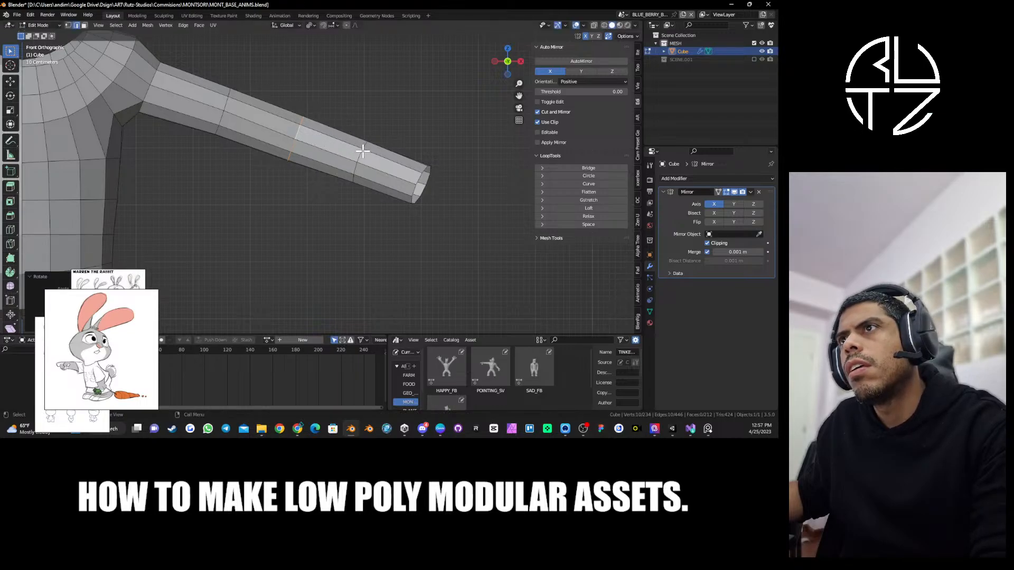
Rotate the forearm edge loop slightly to square it with the arm's direction.
{"action": "left_click", "coordinate": [362, 153], "text": "alt"}
{"action": "key", "text": "r"}
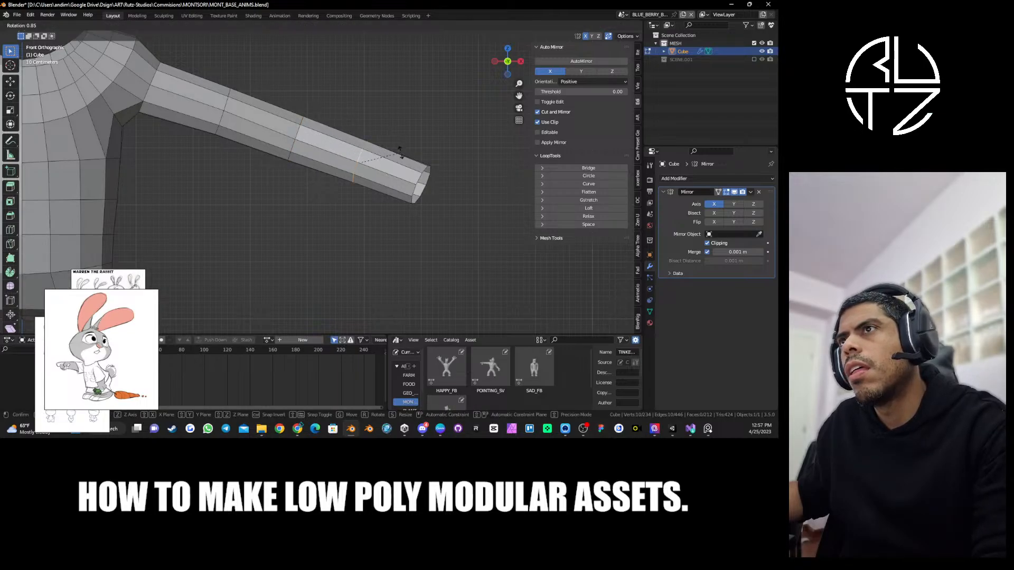
{"action": "left_click", "coordinate": [401, 153]}
Scale, move and rotate the upper arm edge loop so it follows the arm's slope in front view.
{"action": "middle_click_drag", "start_coordinate": [352, 126], "coordinate": [398, 137], "text": "shift"}
{"action": "left_click", "coordinate": [272, 115], "text": "alt"}
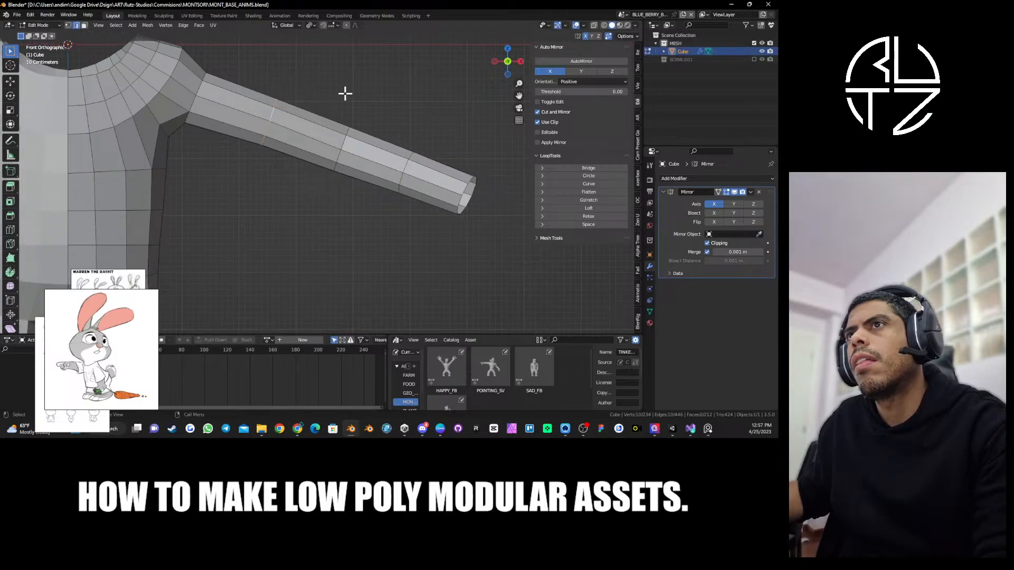
{"action": "key", "text": "s"}
{"action": "left_click", "coordinate": [349, 91]}
{"action": "key", "text": "g"}
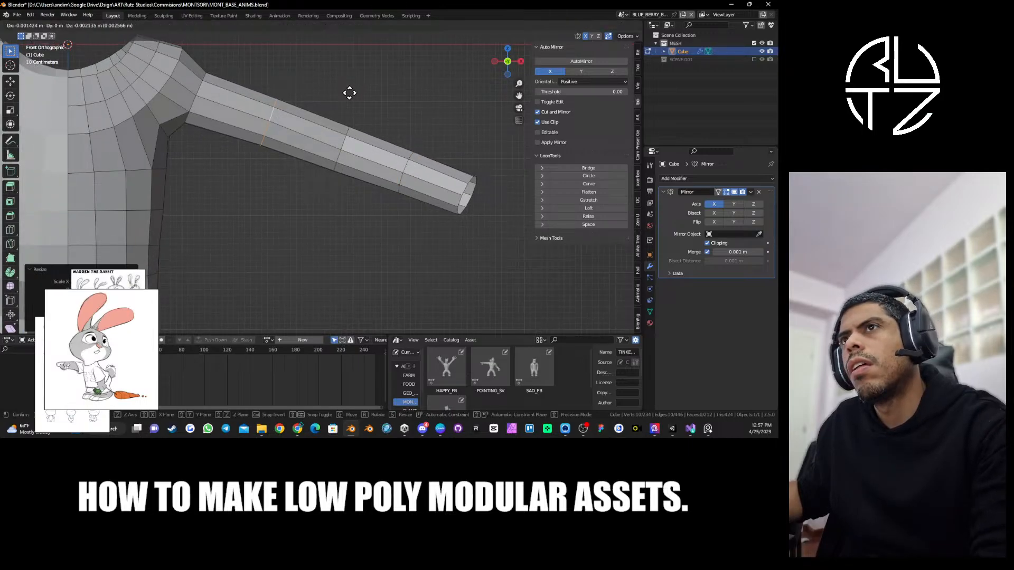
{"action": "left_click", "coordinate": [342, 103]}
{"action": "key", "text": "r"}
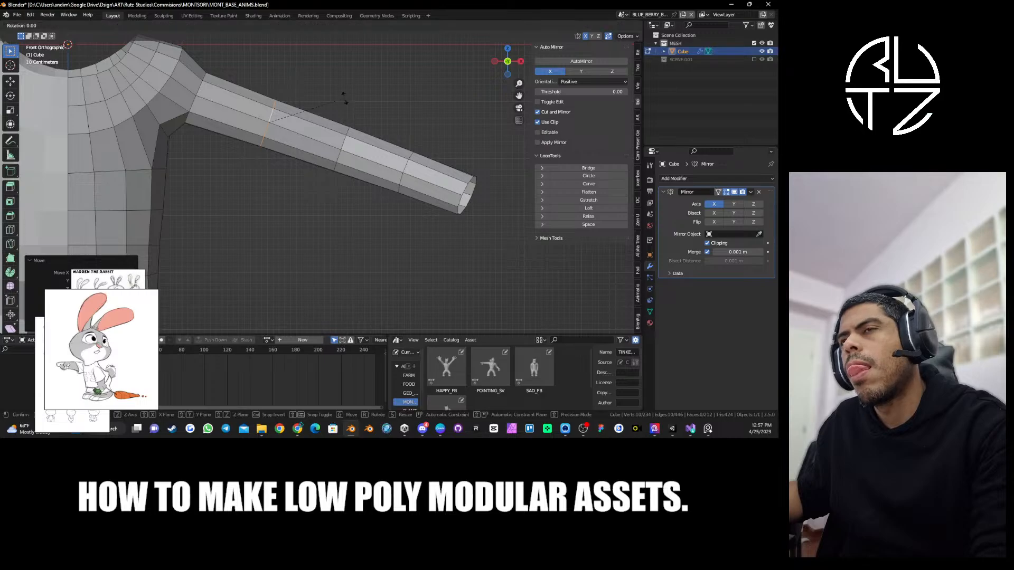
{"action": "left_click", "coordinate": [357, 122]}
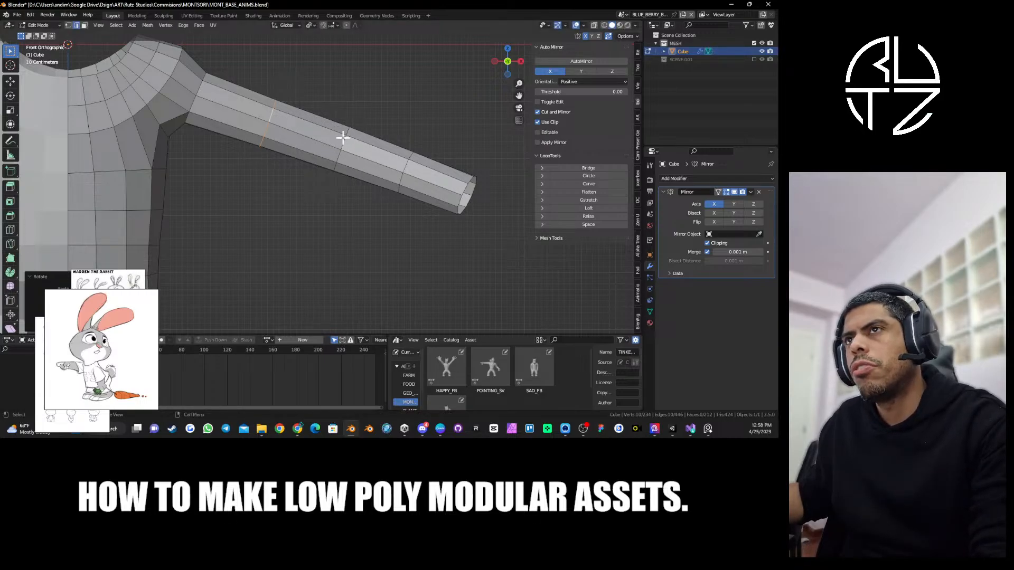
Seen from above, rescale the upper arm edge loop and reposition it, shifting it slightly along Y.
{"action": "middle_click_drag", "start_coordinate": [343, 137], "coordinate": [373, 164]}
{"action": "key", "text": "s"}
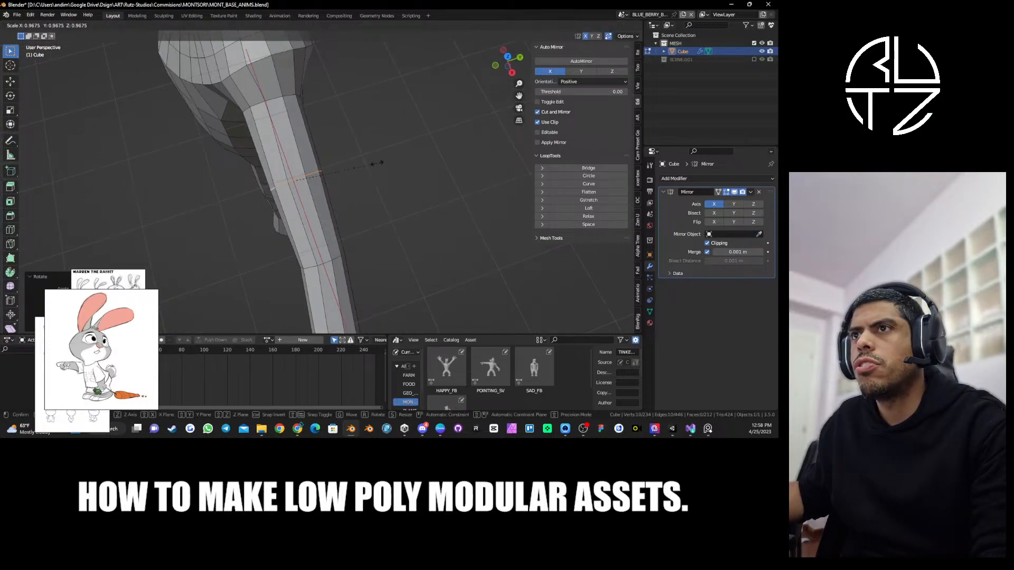
{"action": "left_click", "coordinate": [375, 164]}
{"action": "key", "text": "g"}
{"action": "key", "text": "y"}
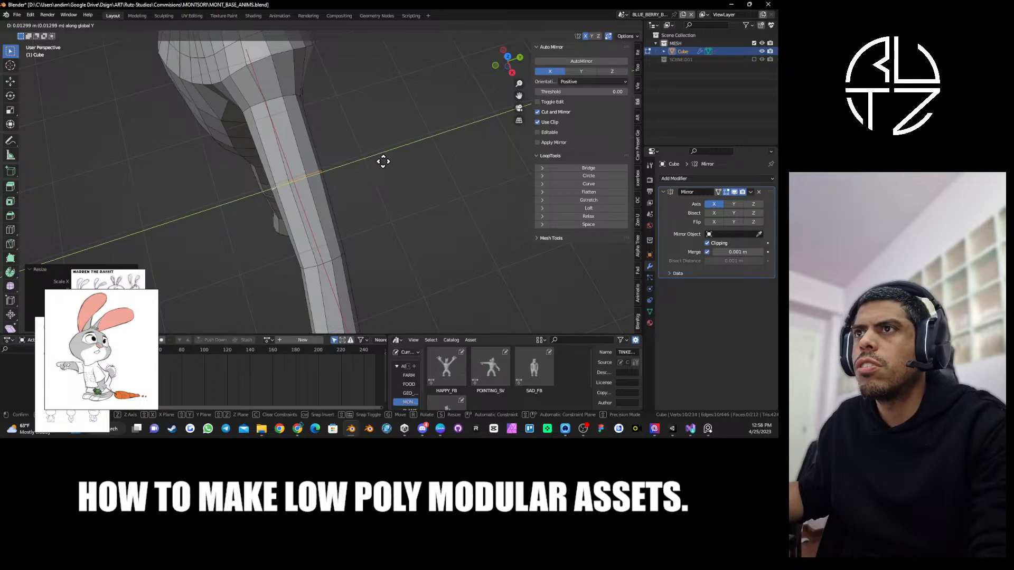
{"action": "left_click", "coordinate": [383, 161]}
{"action": "mouse_move", "coordinate": [328, 181]}
{"action": "middle_mouse_down"}
{"action": "mouse_move", "coordinate": [344, 174]}
{"action": "mouse_move", "coordinate": [350, 188]}
{"action": "mouse_move", "coordinate": [336, 186]}
{"action": "middle_mouse_up"}
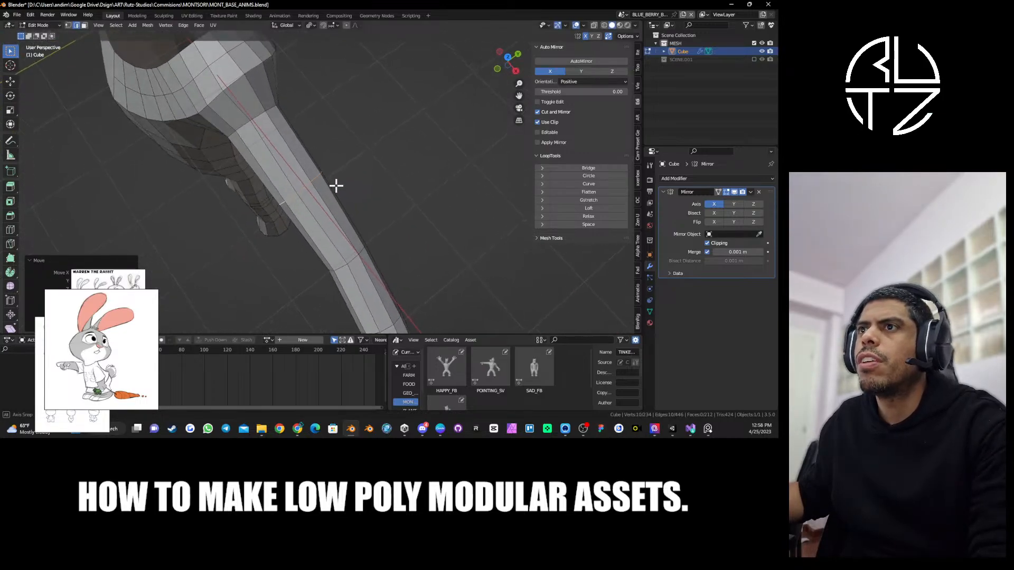
{"action": "key", "text": "g"}
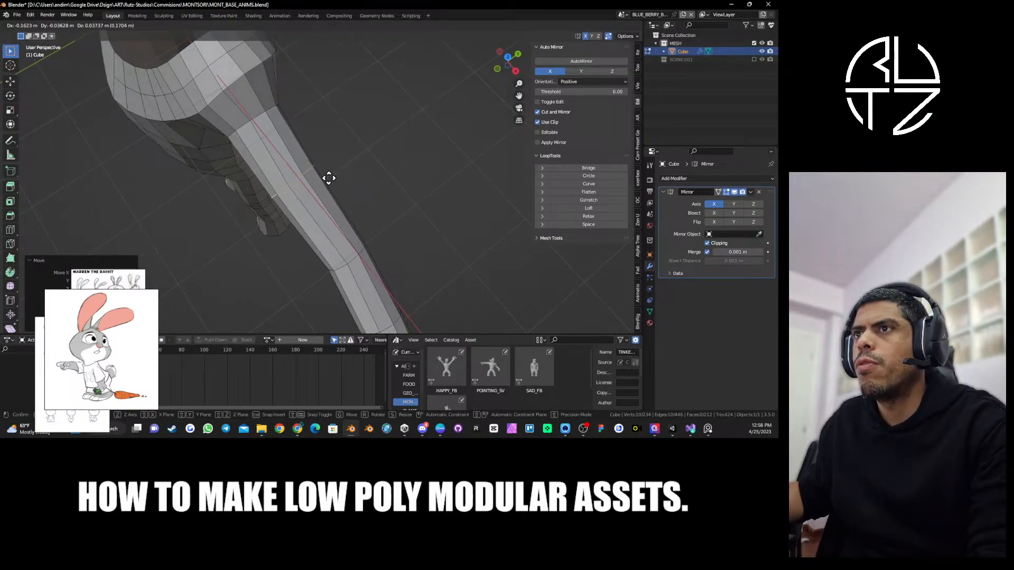
{"action": "left_click", "coordinate": [344, 203]}
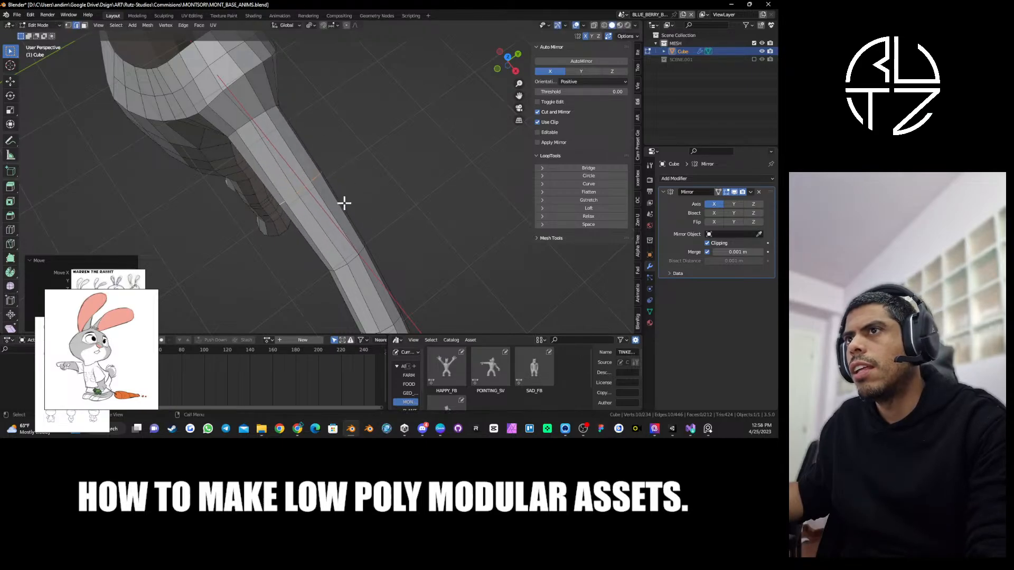
Smooth the upper arm edge loop with two passes of LoopTools Relax.
{"action": "middle_click_drag", "start_coordinate": [344, 203], "coordinate": [451, 165]}
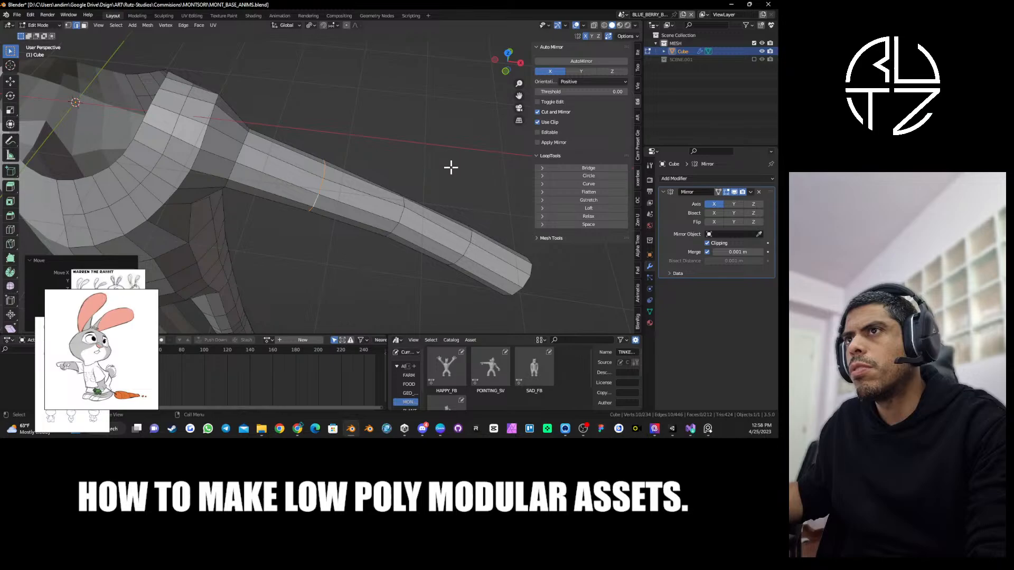
{"action": "left_click", "coordinate": [595, 218]}
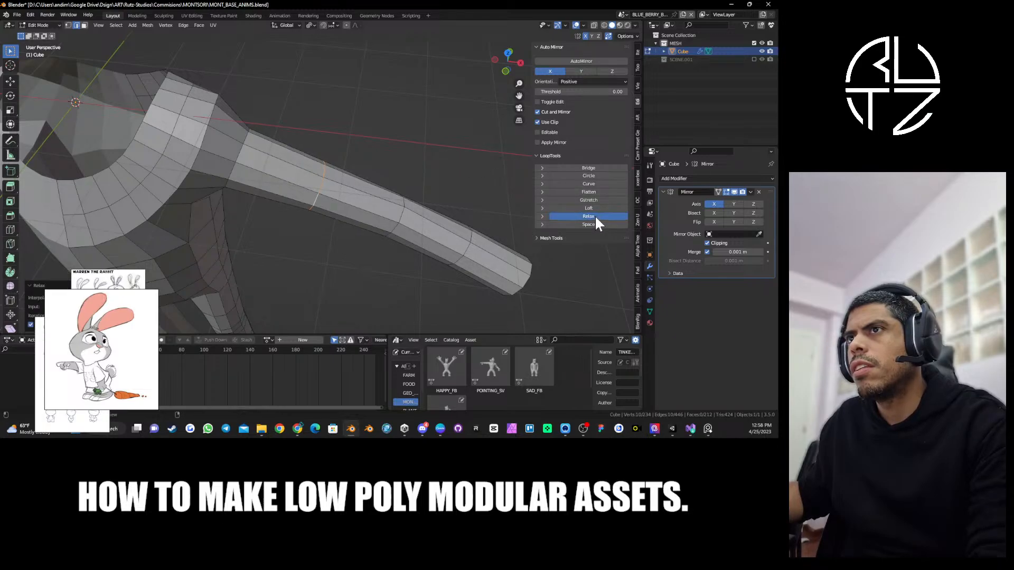
{"action": "middle_click_drag", "start_coordinate": [440, 205], "coordinate": [322, 206]}
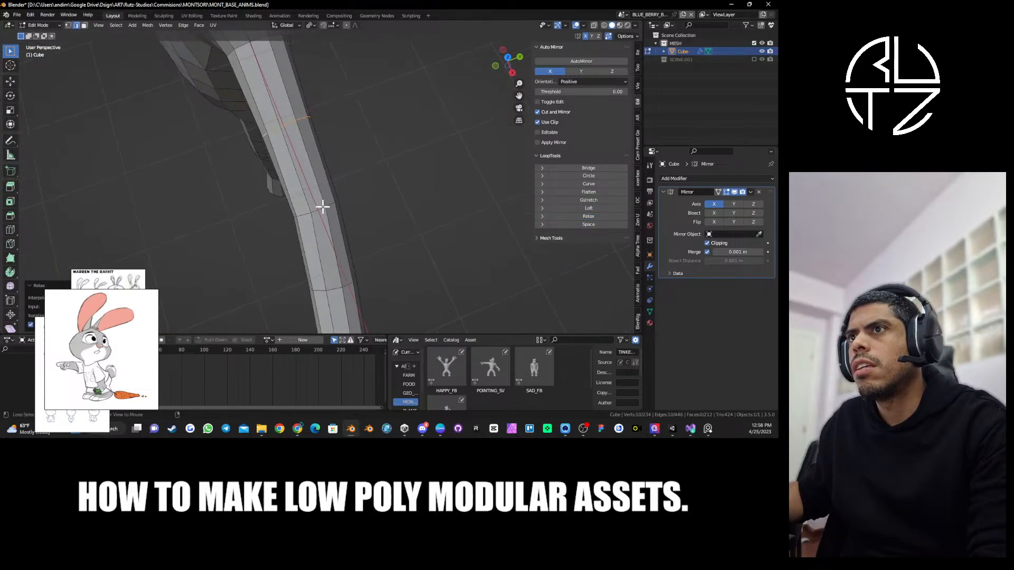
{"action": "left_click", "coordinate": [590, 216]}
Relax the forearm edge loop and the open wrist loop with LoopTools.
{"action": "middle_click_drag", "start_coordinate": [345, 281], "coordinate": [322, 242], "text": "shift"}
{"action": "left_click", "coordinate": [324, 234], "text": "alt"}
{"action": "left_click", "coordinate": [592, 217]}
{"action": "left_click", "coordinate": [332, 295], "text": "alt"}
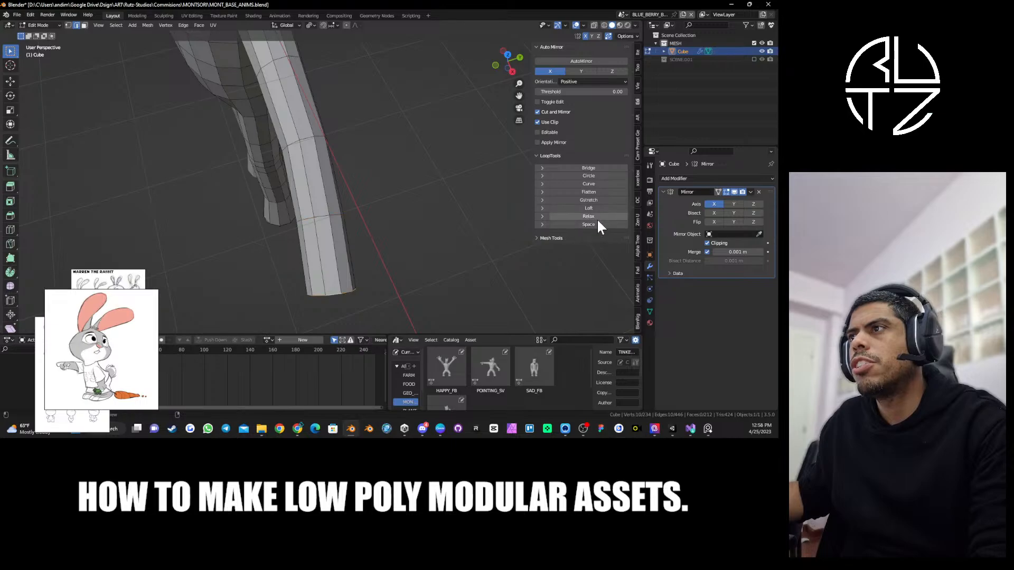
{"action": "left_click", "coordinate": [598, 217]}
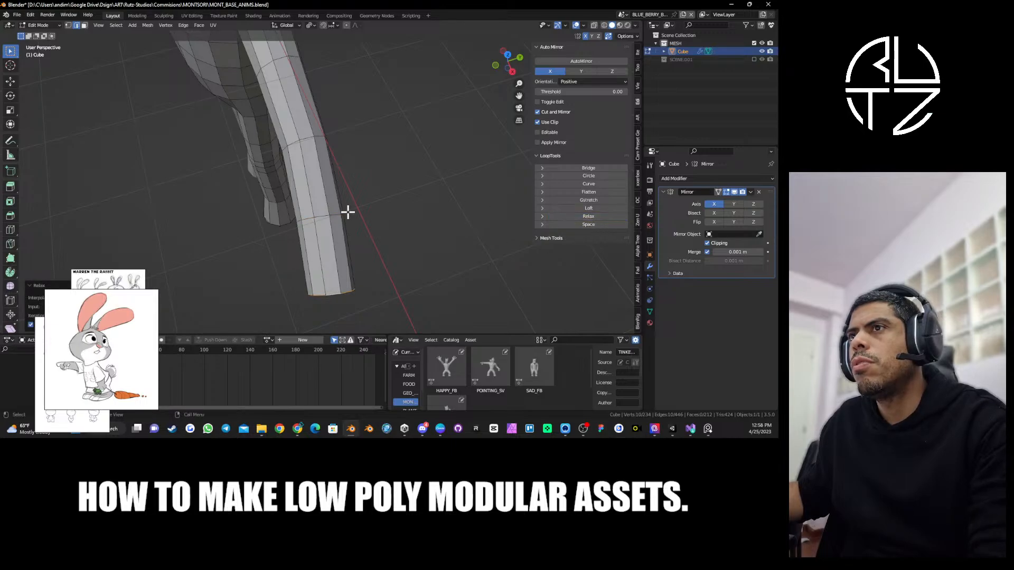
Try LoopTools Relax on the edge loop joining arm and shoulder, undo the repeated passes, and apply Space to that loop instead.
{"action": "middle_click_drag", "start_coordinate": [331, 205], "coordinate": [310, 135]}
{"action": "left_click", "coordinate": [310, 138], "text": "alt"}
{"action": "left_click", "coordinate": [587, 216]}
{"action": "left_click", "coordinate": [586, 217]}
{"action": "left_click", "coordinate": [586, 217]}
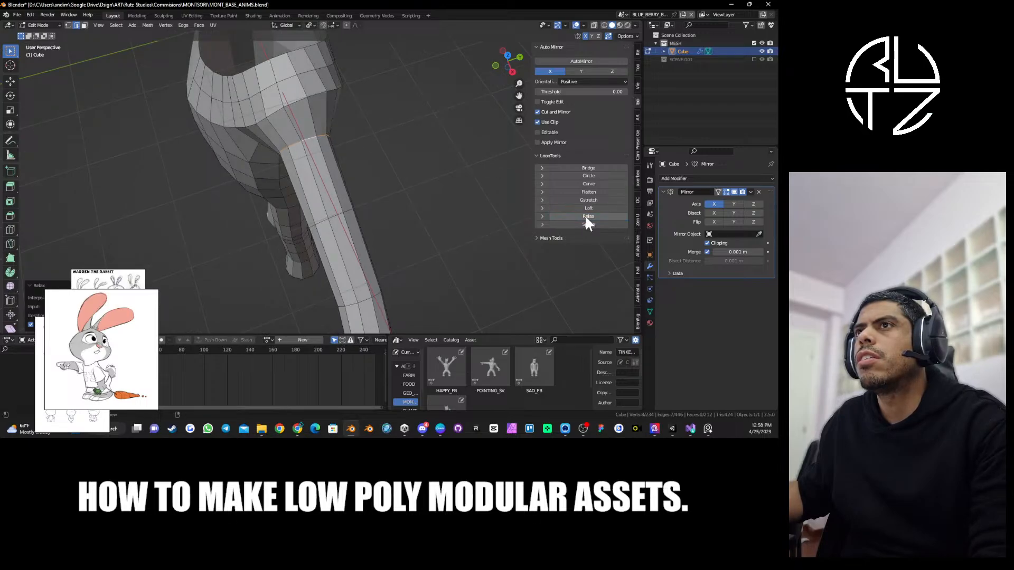
{"action": "key", "text": "ctrl+z"}
{"action": "key", "text": "ctrl+z"}
{"action": "left_click", "coordinate": [595, 226]}
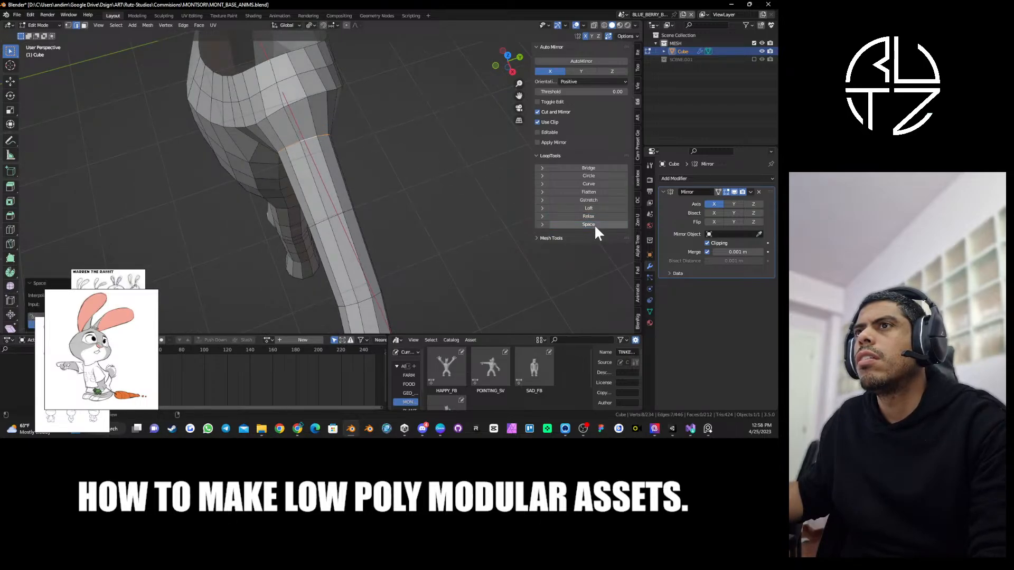
Space the vertices of the upper arm and elbow edge loops evenly with LoopTools Space.
{"action": "middle_click_drag", "start_coordinate": [366, 214], "coordinate": [337, 186], "text": "shift"}
{"action": "left_click", "coordinate": [308, 186], "text": "alt"}
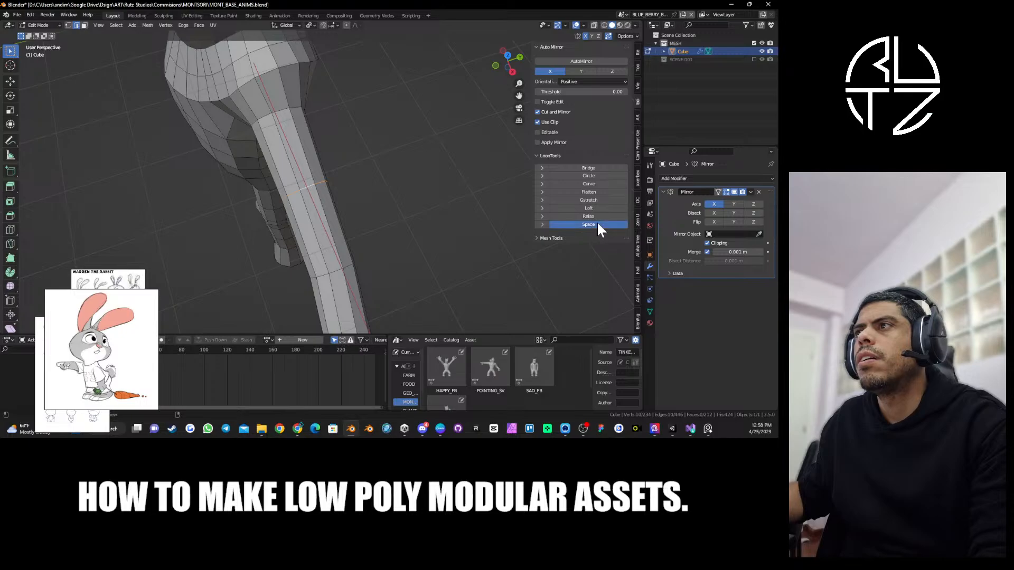
{"action": "middle_click_drag", "start_coordinate": [341, 225], "coordinate": [345, 200], "text": "shift"}
{"action": "left_click", "coordinate": [338, 241], "text": "alt"}
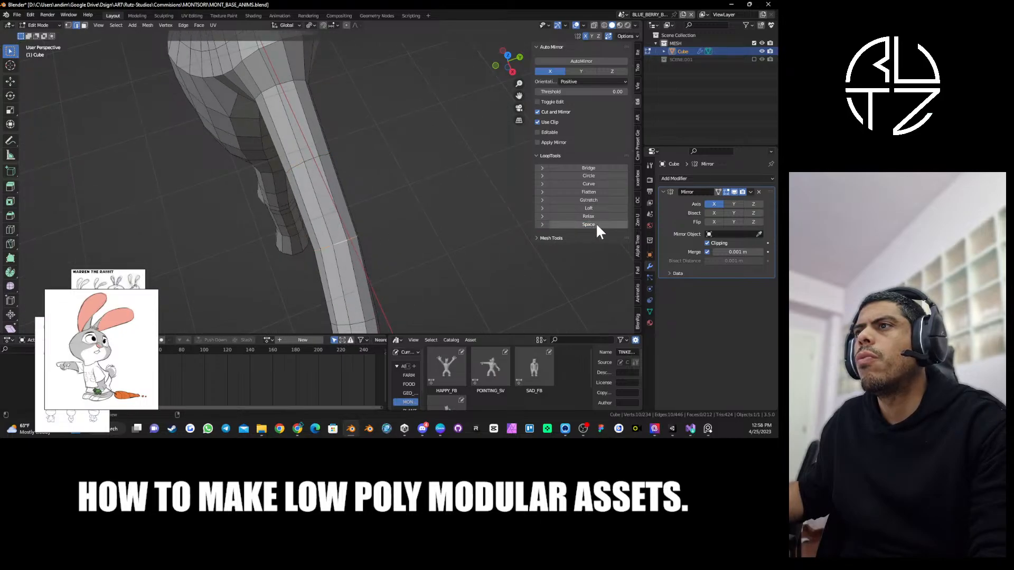
{"action": "left_click", "coordinate": [597, 225]}
Space the vertices of the forearm edge loop and the open wrist loop evenly with LoopTools Space.
{"action": "middle_click_drag", "start_coordinate": [415, 255], "coordinate": [372, 199], "text": "shift"}
{"action": "left_click", "coordinate": [315, 235], "text": "alt"}
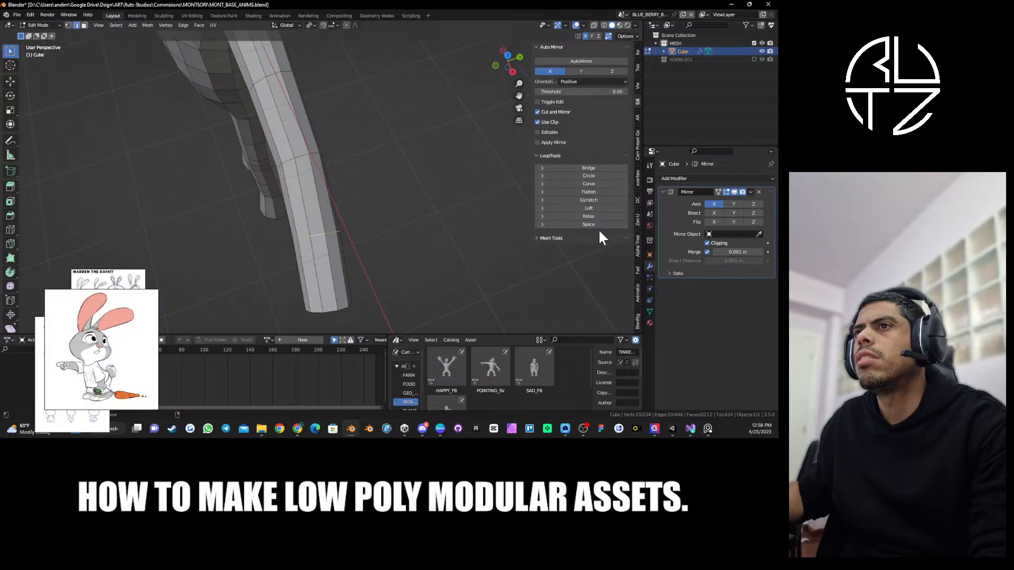
{"action": "left_click", "coordinate": [601, 224]}
{"action": "left_click", "coordinate": [335, 258], "text": "alt"}
{"action": "middle_click_drag", "start_coordinate": [362, 244], "coordinate": [436, 171], "text": "shift"}
{"action": "left_click", "coordinate": [593, 225]}
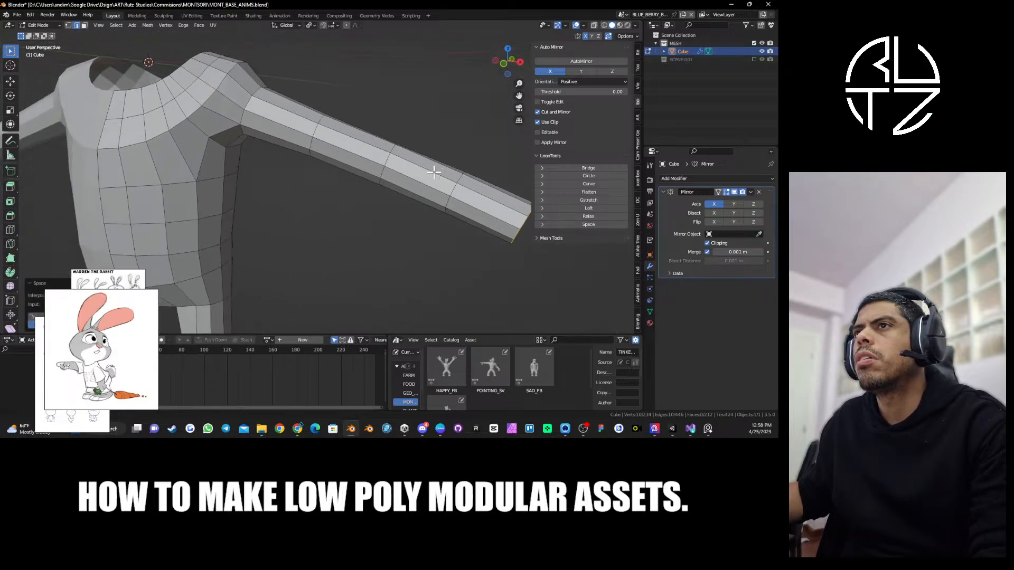
{"action": "scroll", "coordinate": [407, 186], "scroll_direction": "down", "scroll_amount": 3}
{"action": "mouse_move", "coordinate": [326, 163]}
{"action": "middle_mouse_down"}
{"action": "mouse_move", "coordinate": [302, 158]}
{"action": "mouse_move", "coordinate": [335, 152]}
{"action": "middle_mouse_up"}
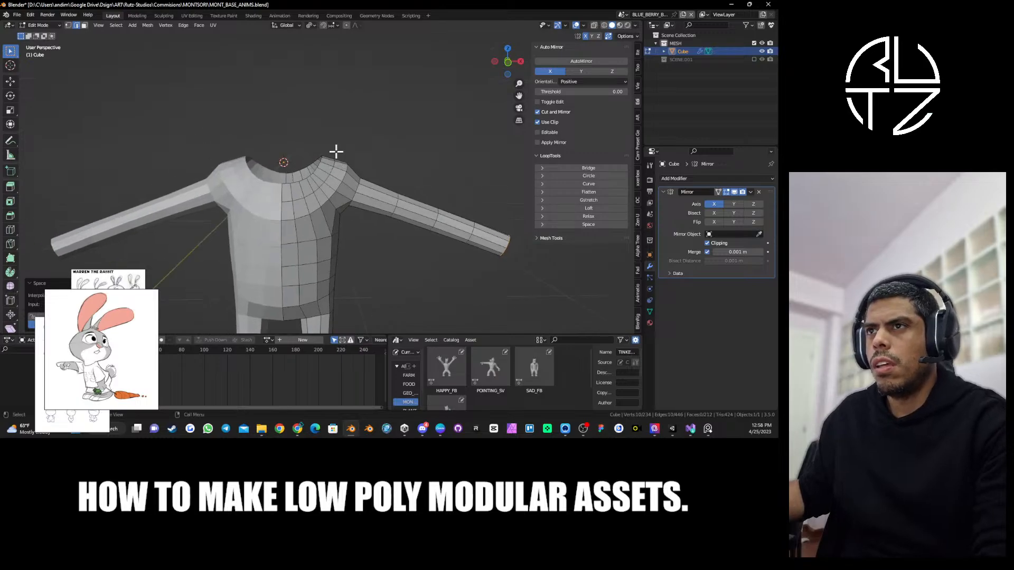
Check the body mesh around the shoulders, torso and legs, and save the file.
{"action": "middle_click_drag", "start_coordinate": [347, 212], "coordinate": [414, 172]}
{"action": "scroll", "coordinate": [344, 181], "scroll_direction": "up", "scroll_amount": 5}
{"action": "scroll", "coordinate": [343, 160], "scroll_direction": "down", "scroll_amount": 2}
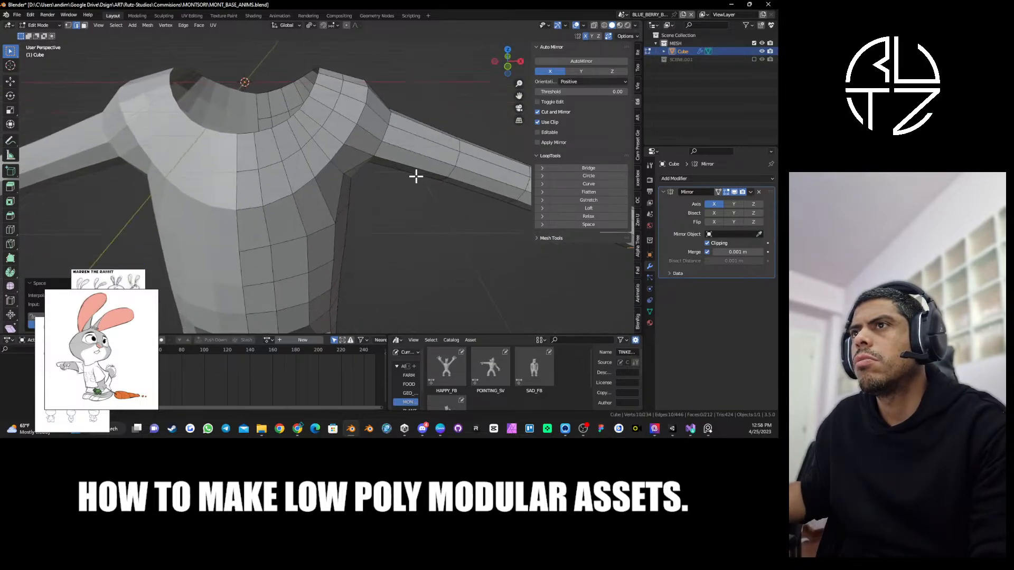
{"action": "scroll", "coordinate": [391, 187], "scroll_direction": "down", "scroll_amount": 2}
{"action": "middle_click_drag", "start_coordinate": [368, 202], "coordinate": [385, 181]}
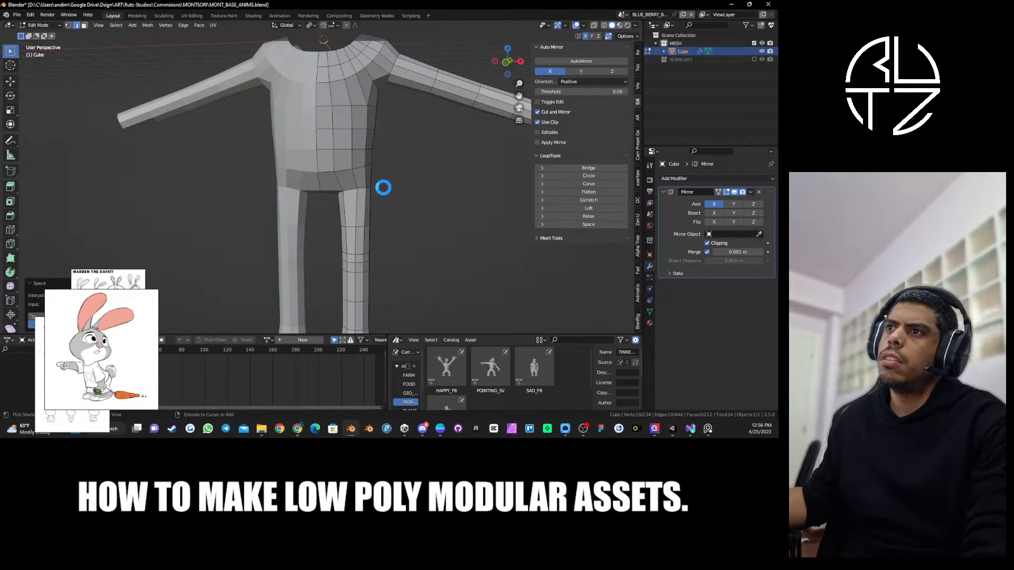
{"action": "key", "text": "ctrl+s"}
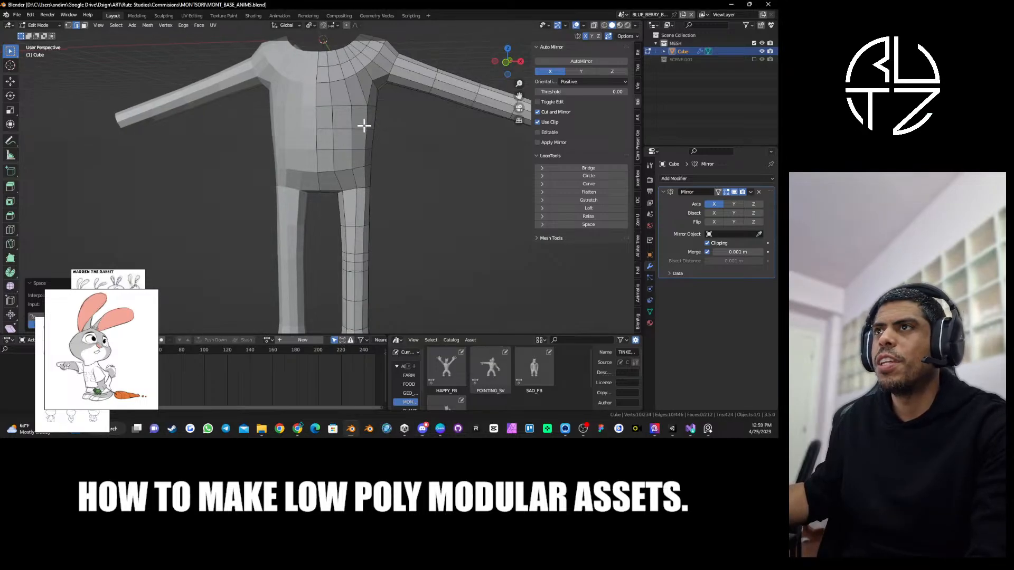
Relax the thigh and knee edge loops of the leg with LoopTools Relax.
{"action": "middle_click_drag", "start_coordinate": [362, 124], "coordinate": [374, 186]}
{"action": "left_click", "coordinate": [375, 184]}
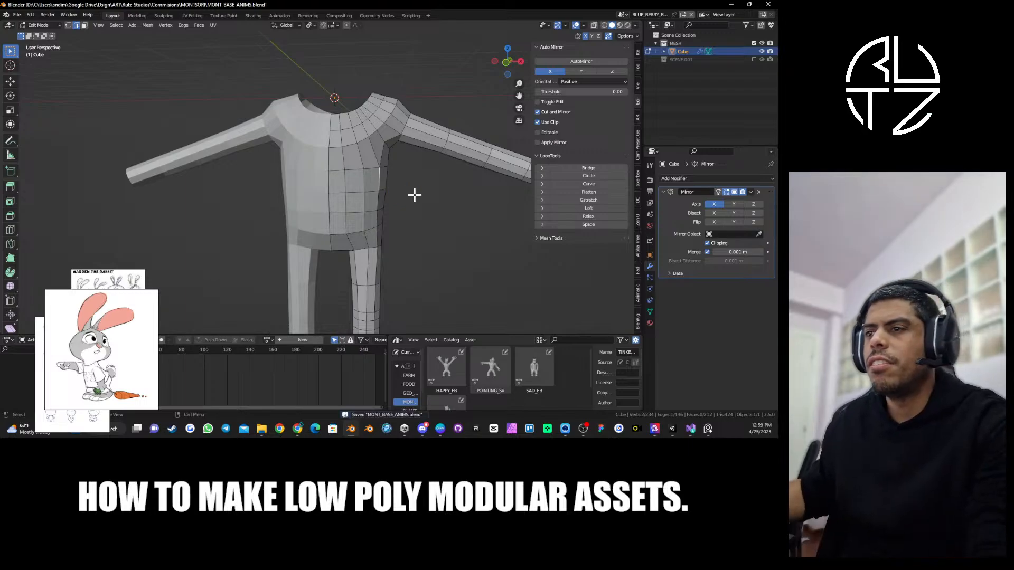
{"action": "middle_click_drag", "start_coordinate": [415, 215], "coordinate": [396, 222]}
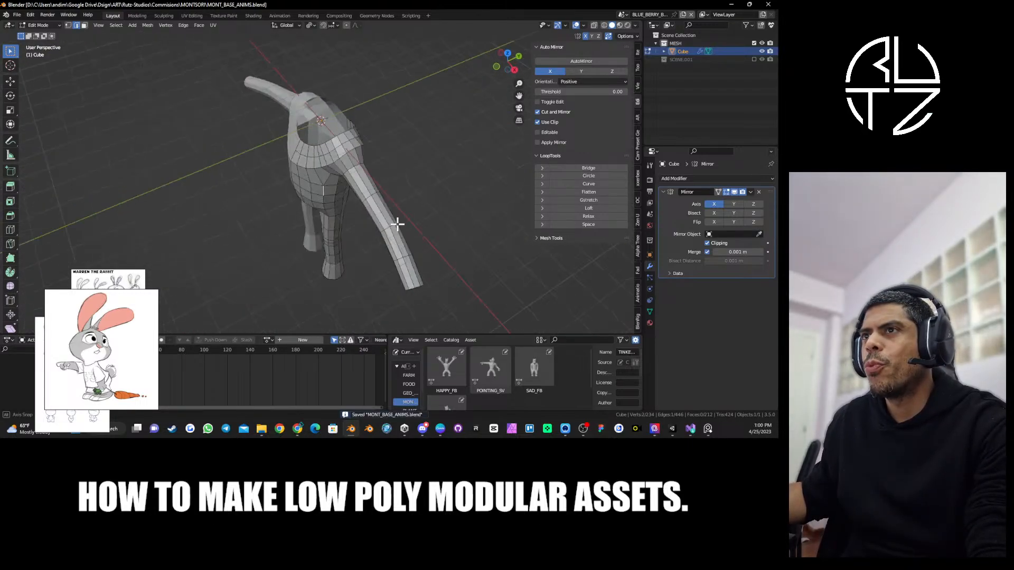
{"action": "scroll", "coordinate": [357, 193], "scroll_direction": "up", "scroll_amount": 3}
{"action": "mouse_move", "coordinate": [357, 193]}
{"action": "middle_mouse_down"}
{"action": "mouse_move", "coordinate": [426, 179]}
{"action": "mouse_move", "coordinate": [437, 205]}
{"action": "mouse_move", "coordinate": [423, 166]}
{"action": "mouse_move", "coordinate": [380, 179]}
{"action": "mouse_move", "coordinate": [363, 198]}
{"action": "middle_mouse_up"}
{"action": "left_click", "coordinate": [362, 198], "text": "alt"}
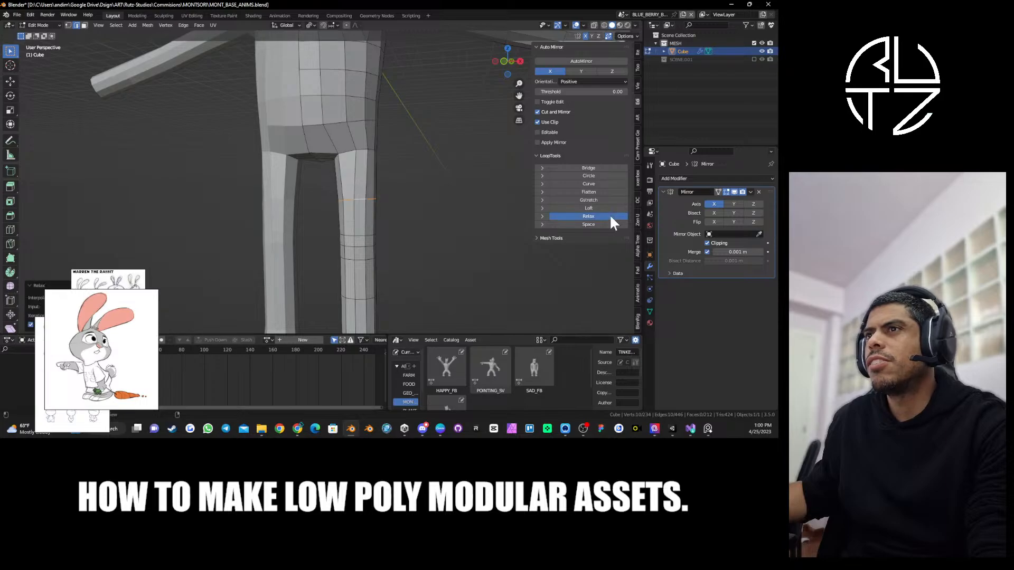
{"action": "left_click", "coordinate": [599, 224]}
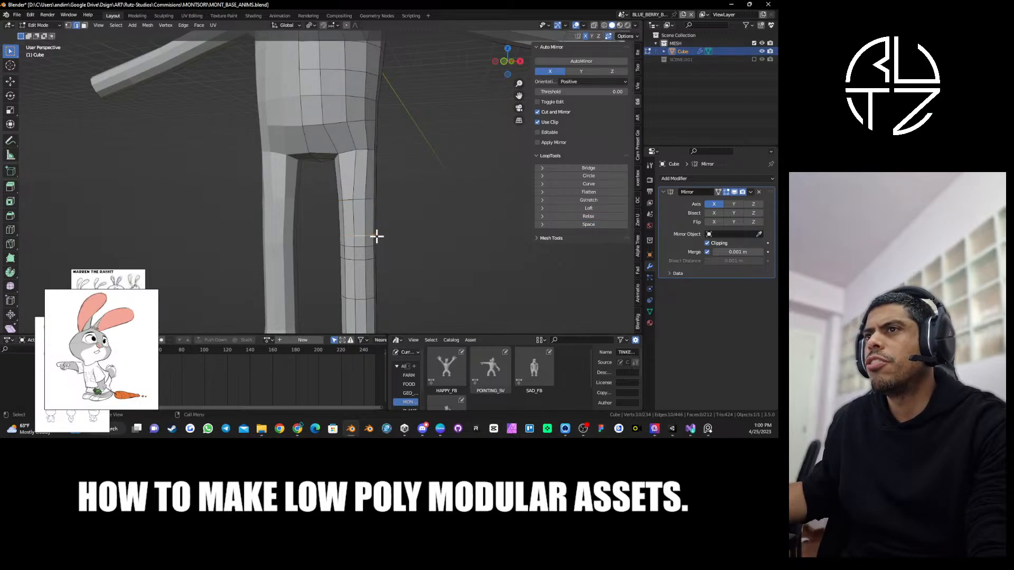
{"action": "left_click", "coordinate": [583, 216]}
{"action": "left_click", "coordinate": [362, 198], "text": "alt"}
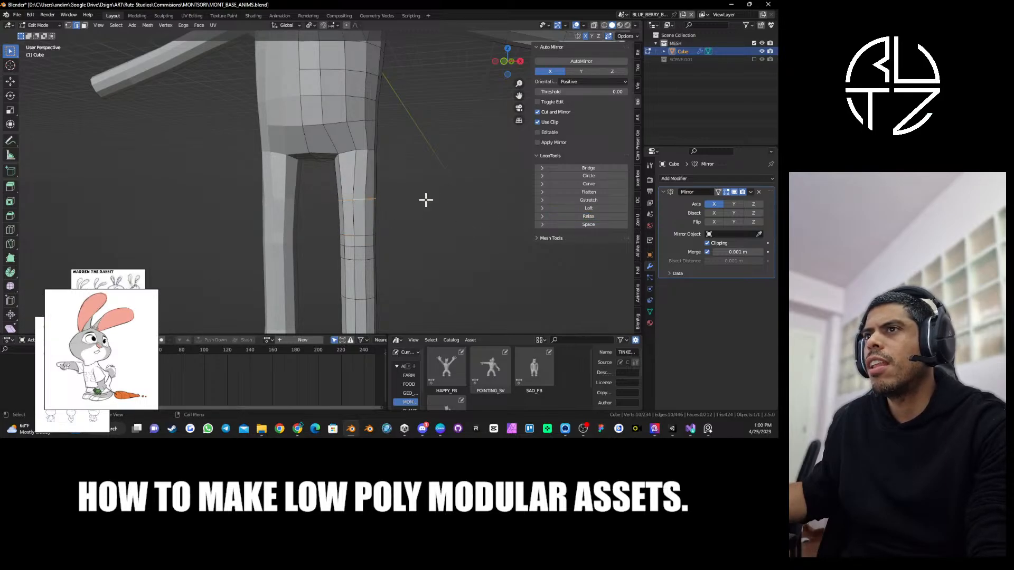
{"action": "left_click", "coordinate": [595, 215]}
Select the edge loop where the leg joins the torso and smooth it with LoopTools Relax.
{"action": "left_click", "coordinate": [366, 153], "text": "alt"}
{"action": "middle_click_drag", "start_coordinate": [342, 163], "coordinate": [330, 157]}
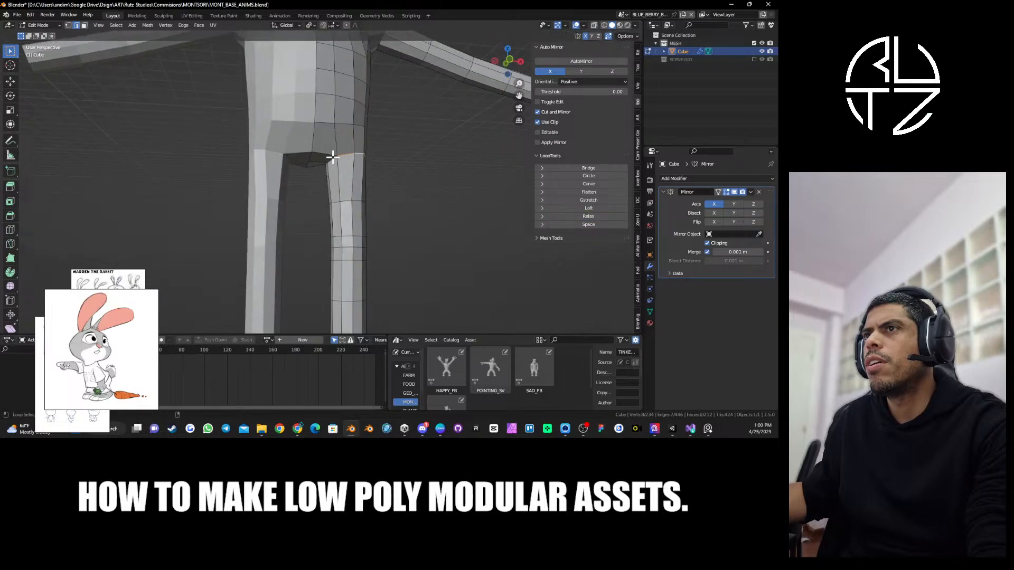
{"action": "left_click", "coordinate": [330, 156], "text": "alt+shift"}
{"action": "middle_click_drag", "start_coordinate": [274, 190], "coordinate": [446, 192]}
{"action": "left_click", "coordinate": [596, 218]}
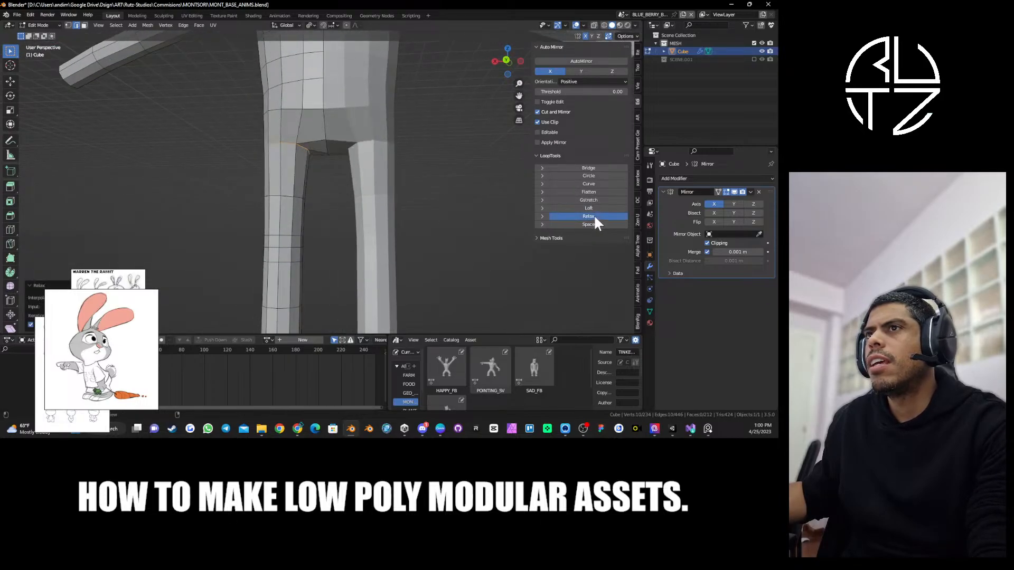
{"action": "middle_click_drag", "start_coordinate": [255, 152], "coordinate": [332, 164]}
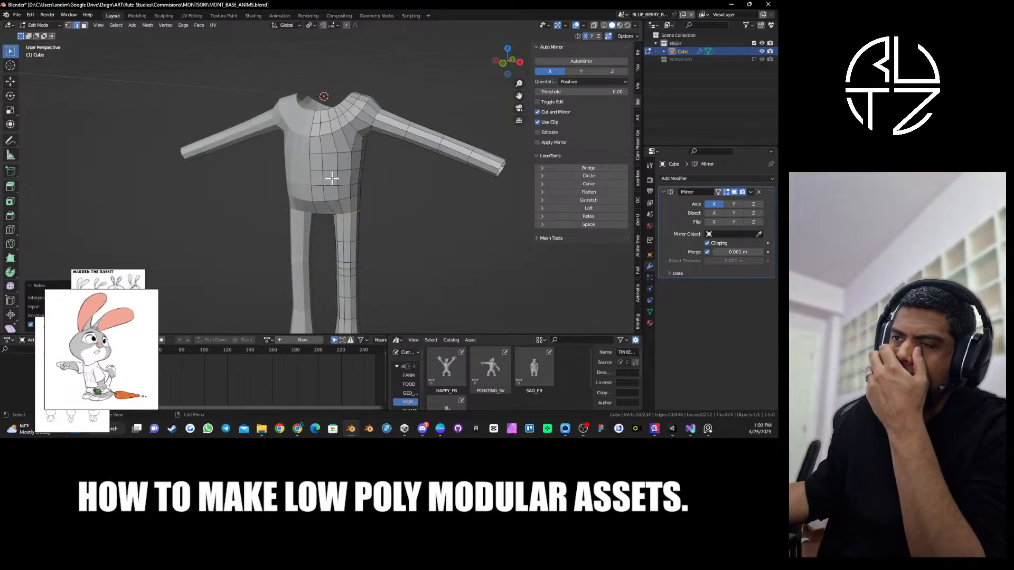
Save the file with the relaxed leg loops.
{"action": "middle_click_drag", "start_coordinate": [407, 230], "coordinate": [314, 170]}
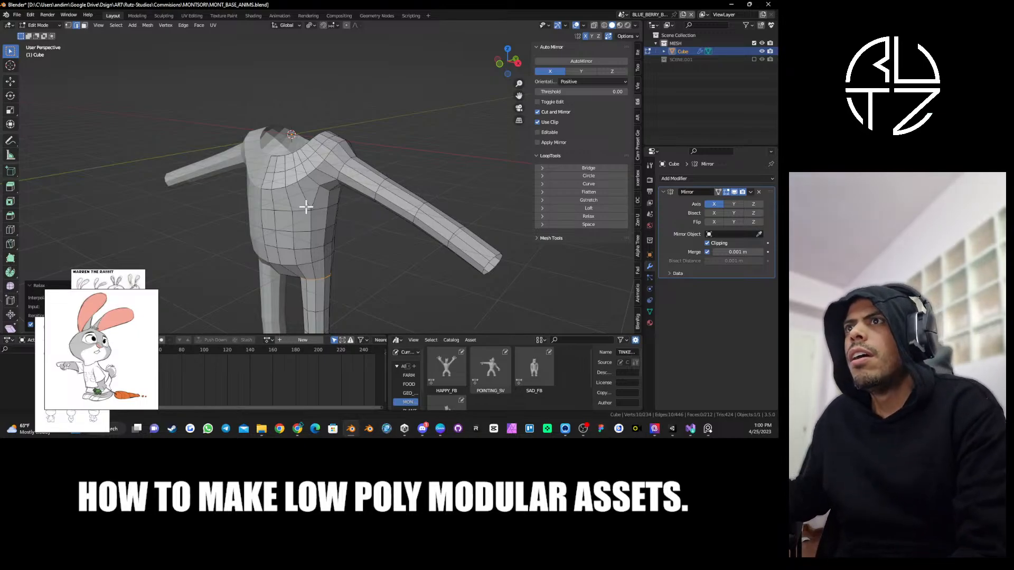
{"action": "middle_click_drag", "start_coordinate": [322, 220], "coordinate": [334, 188], "text": "shift"}
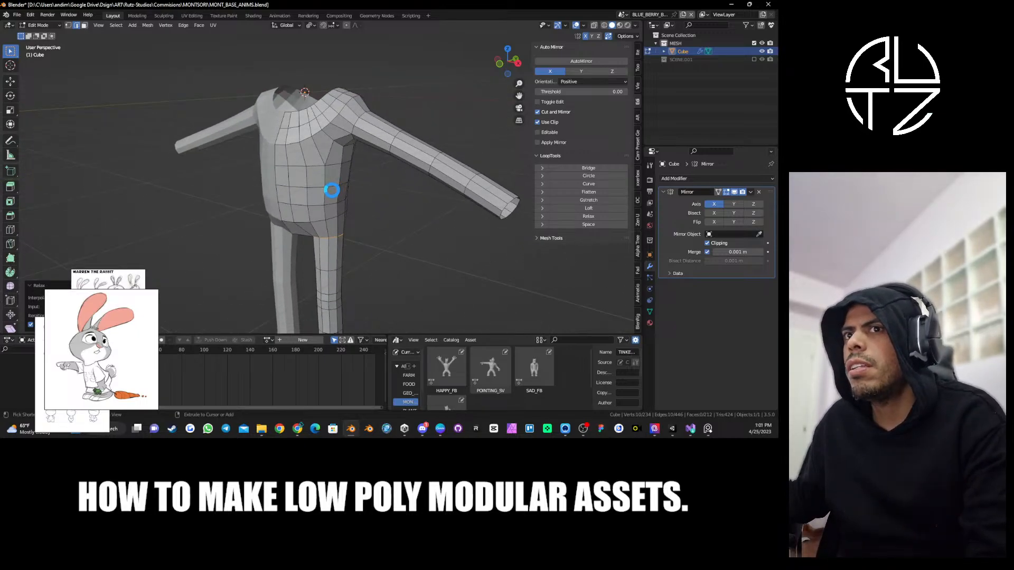
{"action": "key", "text": "ctrl+s"}
Switch the body mesh to Object Mode and apply smooth shading to it.
{"action": "key", "text": "ctrl+Tab"}
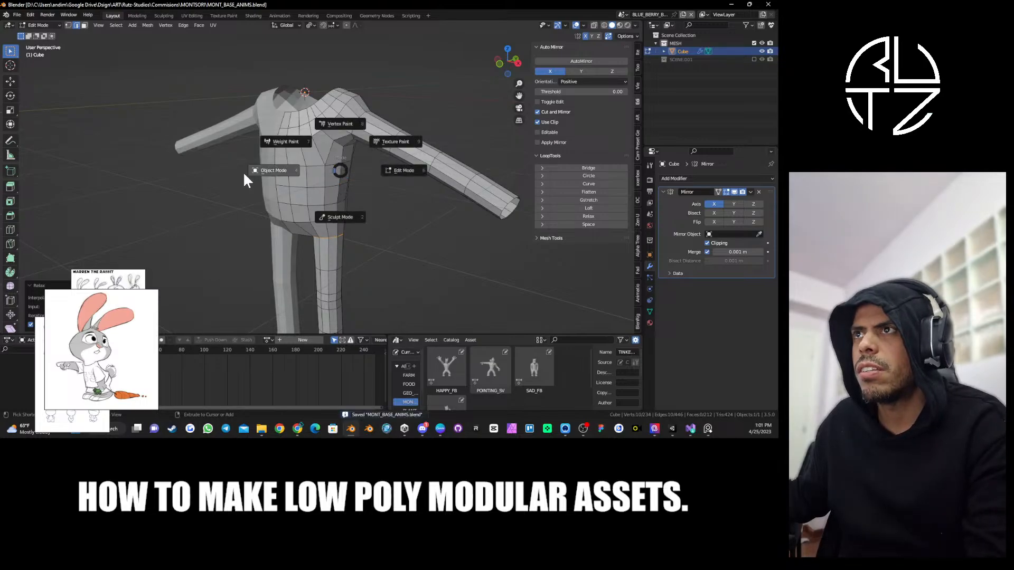
{"action": "left_click", "coordinate": [243, 171]}
{"action": "scroll", "coordinate": [281, 169], "scroll_direction": "down", "scroll_amount": 3}
{"action": "mouse_move", "coordinate": [281, 169]}
{"action": "middle_mouse_down"}
{"action": "mouse_move", "coordinate": [347, 154]}
{"action": "mouse_move", "coordinate": [274, 168]}
{"action": "mouse_move", "coordinate": [314, 153]}
{"action": "mouse_move", "coordinate": [375, 184]}
{"action": "middle_mouse_up"}
{"action": "right_click", "coordinate": [316, 162]}
{"action": "left_click", "coordinate": [312, 166]}
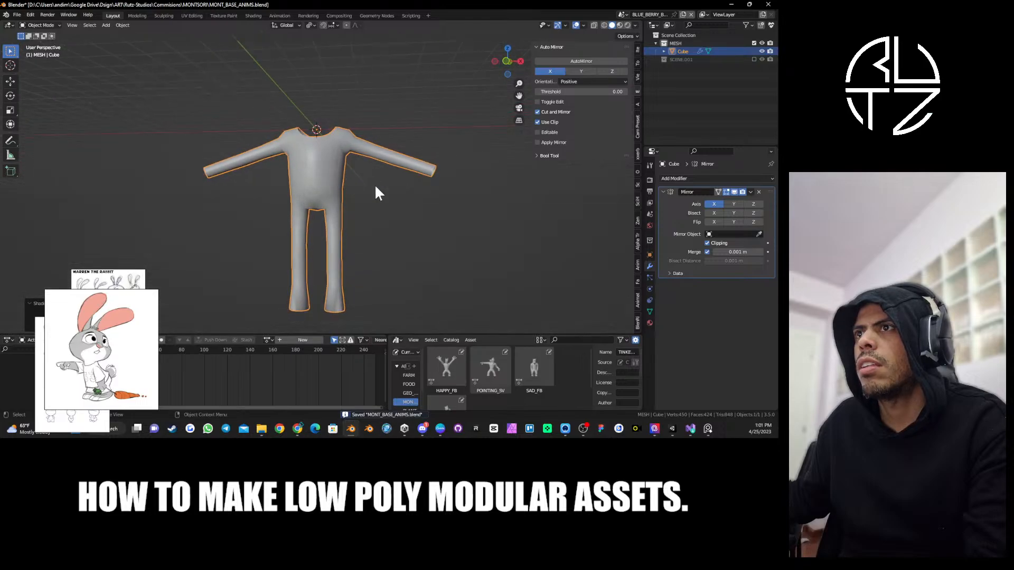
Try Auto Smooth at 30° on the body mesh's normals and switch it off again.
{"action": "left_click", "coordinate": [650, 311]}
{"action": "left_click", "coordinate": [707, 391]}
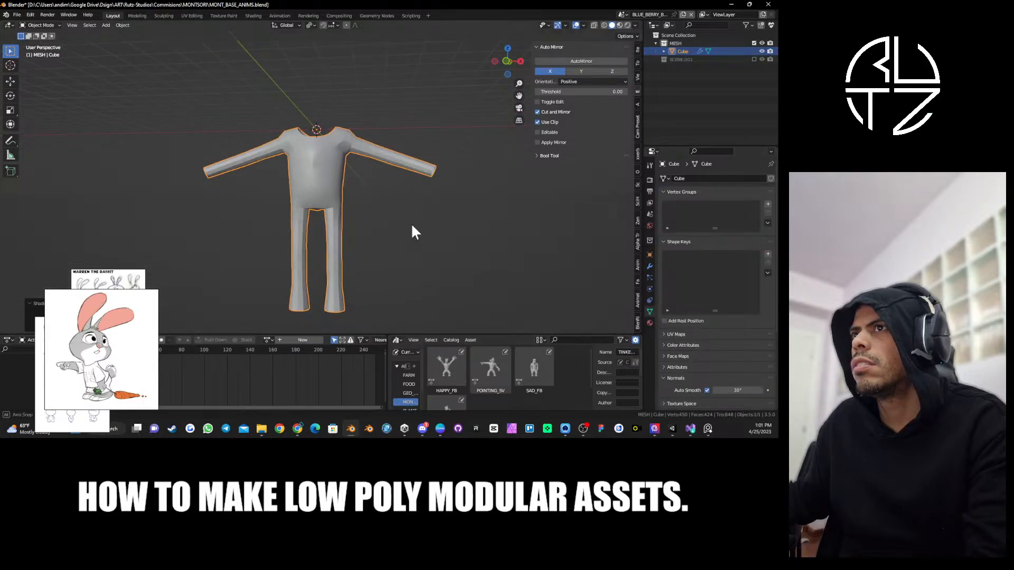
{"action": "middle_click_drag", "start_coordinate": [413, 231], "coordinate": [605, 321]}
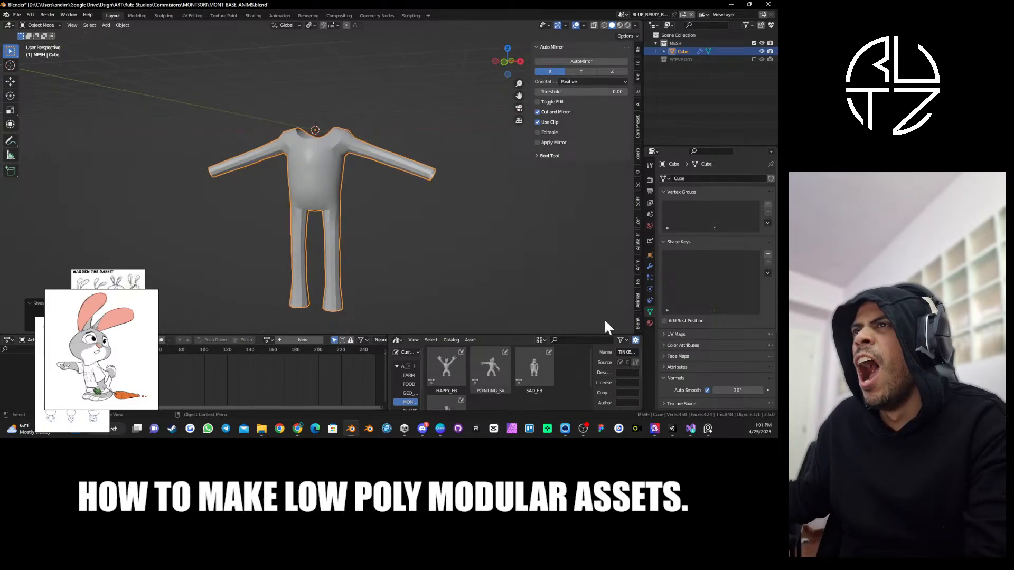
{"action": "left_click", "coordinate": [708, 390]}
Toggle the Cavity option in the viewport's solid shading settings.
{"action": "left_click", "coordinate": [584, 25]}
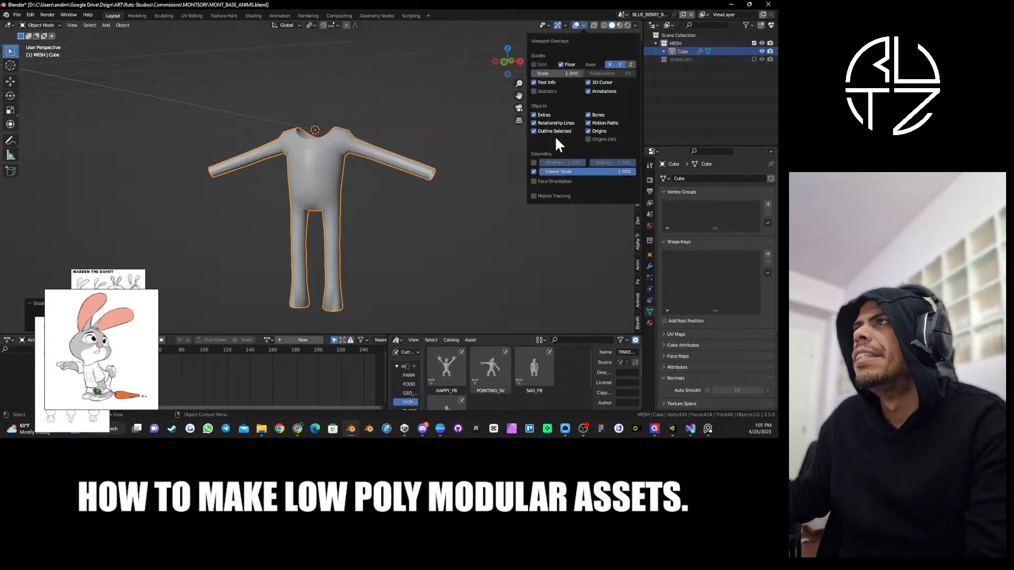
{"action": "left_click", "coordinate": [636, 24]}
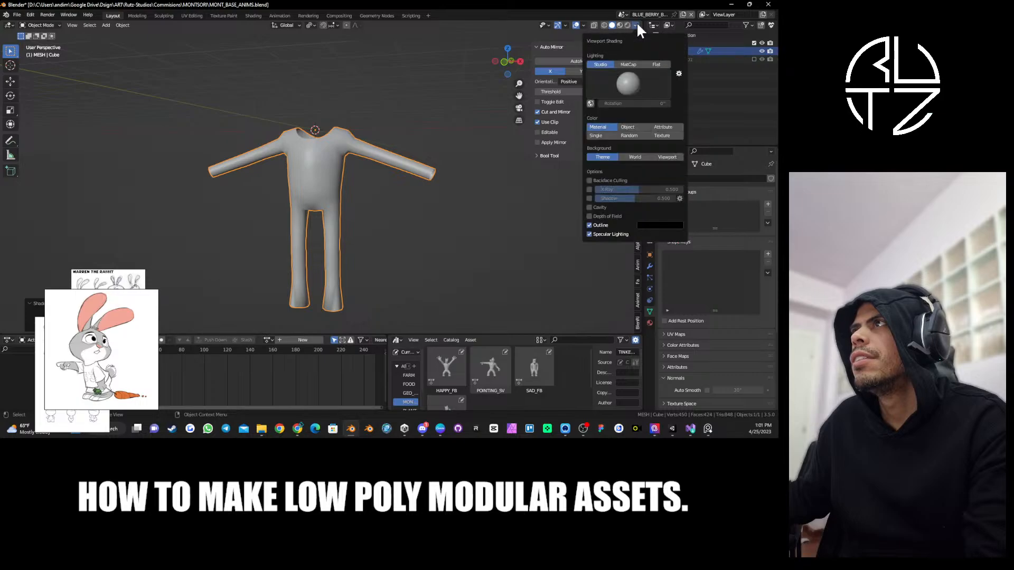
{"action": "left_click", "coordinate": [589, 208]}
{"action": "middle_click_drag", "start_coordinate": [414, 227], "coordinate": [441, 227], "text": "shift"}
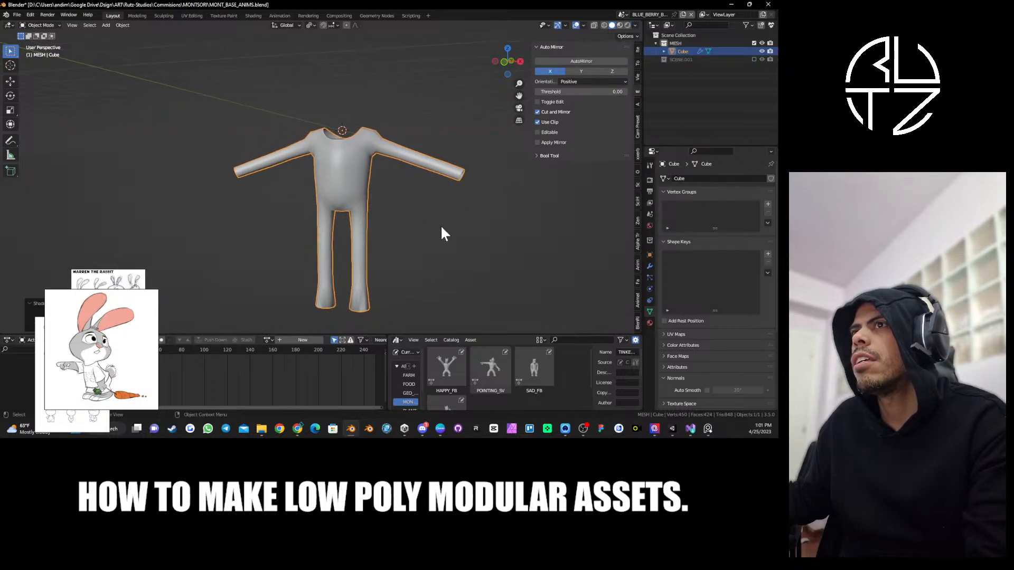
Turn on Auto Smooth at 30° again and examine the shading of the shoulders, torso, arms and legs.
{"action": "left_click", "coordinate": [707, 390]}
{"action": "mouse_move", "coordinate": [376, 217]}
{"action": "middle_mouse_down"}
{"action": "mouse_move", "coordinate": [492, 201]}
{"action": "mouse_move", "coordinate": [407, 207]}
{"action": "middle_mouse_up"}
{"action": "scroll", "coordinate": [407, 174], "scroll_direction": "up", "scroll_amount": 5}
{"action": "middle_click_drag", "start_coordinate": [408, 140], "coordinate": [338, 214], "text": "shift"}
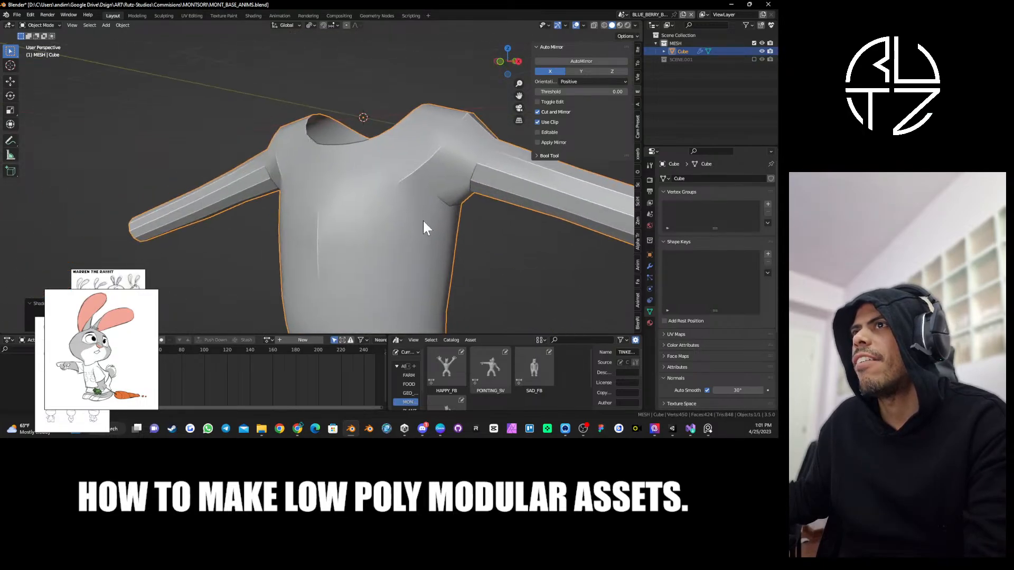
{"action": "scroll", "coordinate": [356, 213], "scroll_direction": "down", "scroll_amount": 4}
{"action": "middle_click_drag", "start_coordinate": [423, 221], "coordinate": [372, 221], "text": "shift"}
{"action": "scroll", "coordinate": [353, 181], "scroll_direction": "down", "scroll_amount": 3}
{"action": "scroll", "coordinate": [319, 199], "scroll_direction": "up", "scroll_amount": 4}
{"action": "scroll", "coordinate": [383, 193], "scroll_direction": "down", "scroll_amount": 3}
{"action": "scroll", "coordinate": [362, 210], "scroll_direction": "up", "scroll_amount": 5}
{"action": "scroll", "coordinate": [361, 210], "scroll_direction": "down", "scroll_amount": 3}
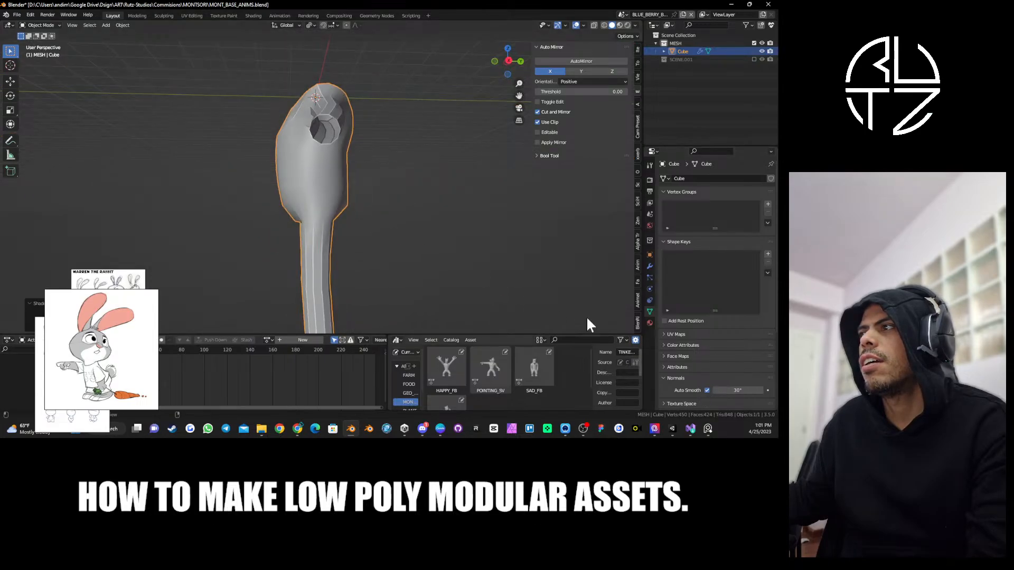
{"action": "middle_click_drag", "start_coordinate": [587, 318], "coordinate": [503, 74]}
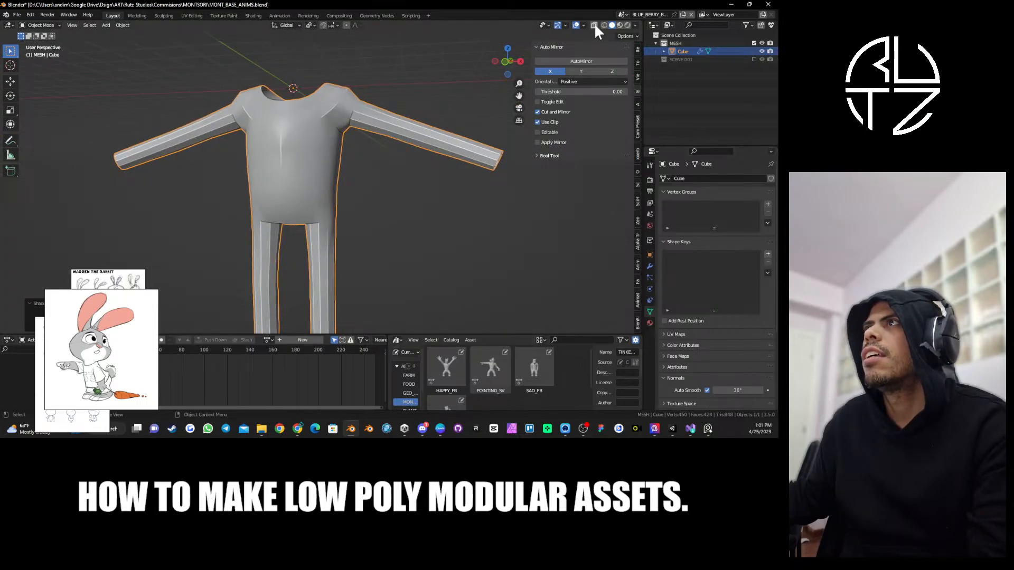
{"action": "middle_click_drag", "start_coordinate": [286, 118], "coordinate": [256, 127]}
{"action": "middle_click_drag", "start_coordinate": [288, 176], "coordinate": [330, 149]}
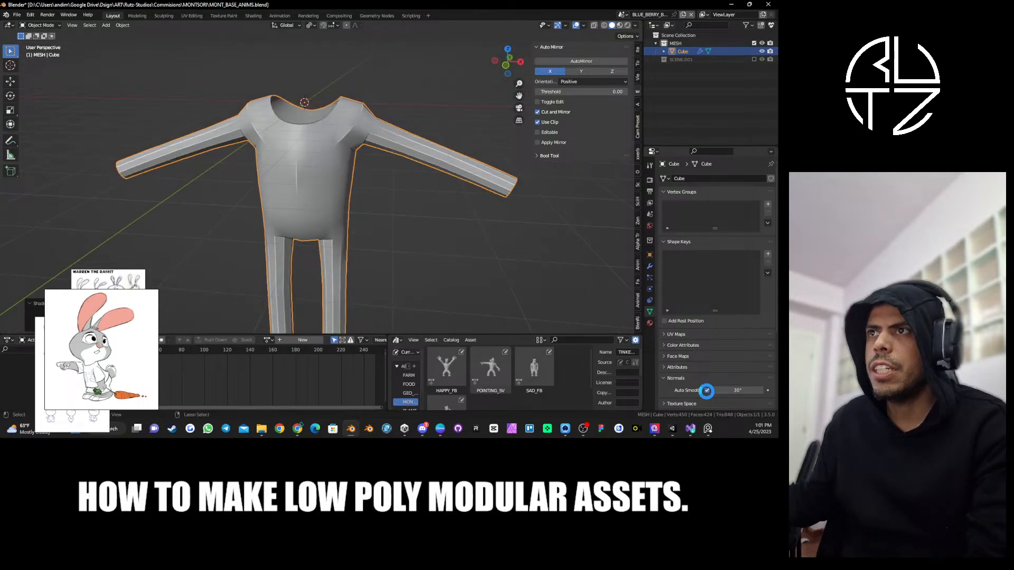
Disable Auto Smooth on the body mesh and save the file.
{"action": "left_click", "coordinate": [706, 391]}
{"action": "key", "text": "ctrl+s"}
{"action": "middle_click_drag", "start_coordinate": [476, 203], "coordinate": [364, 196]}
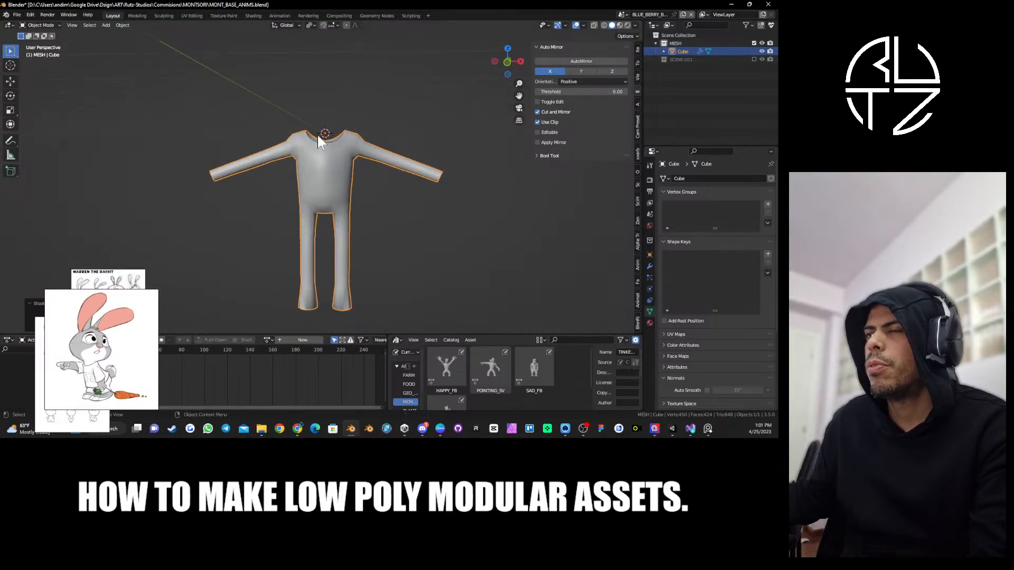
Add a cube in front view, enlarge it by about a third and place it directly above the neck opening.
{"action": "key", "text": "KP_1"}
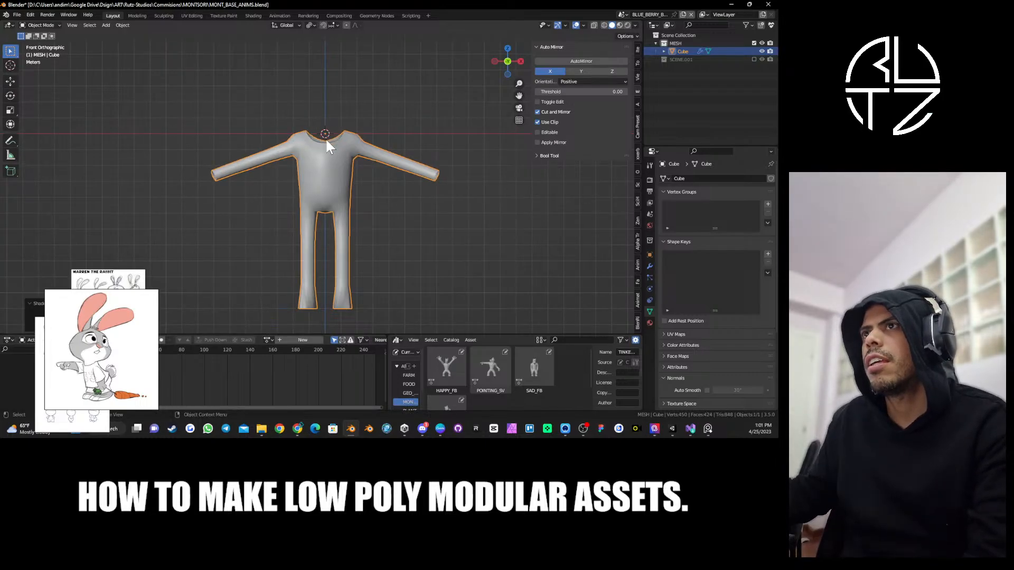
{"action": "key", "text": "shift+a"}
{"action": "mouse_move", "coordinate": [328, 135]}
{"action": "left_click", "coordinate": [359, 140]}
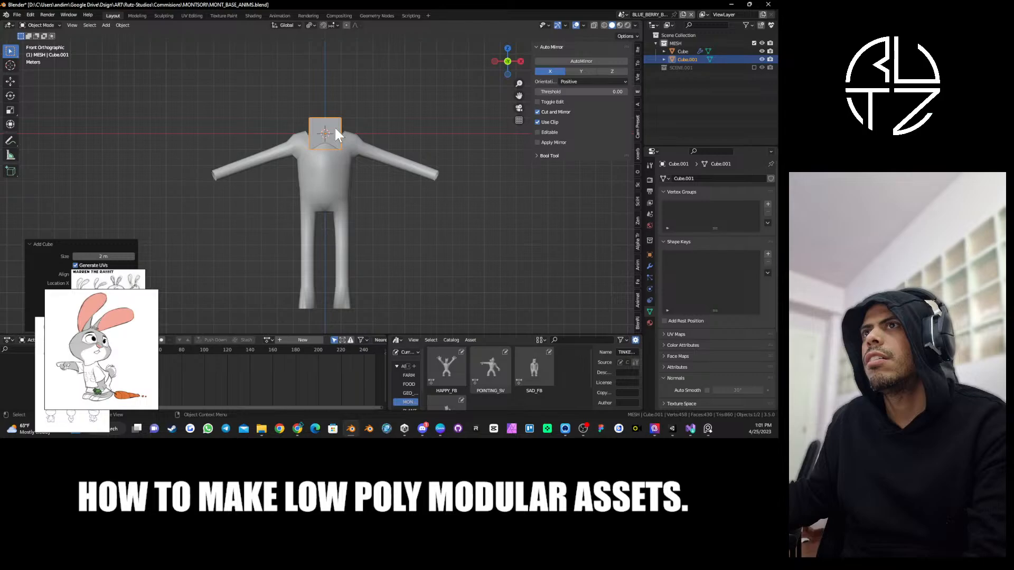
{"action": "key", "text": "s"}
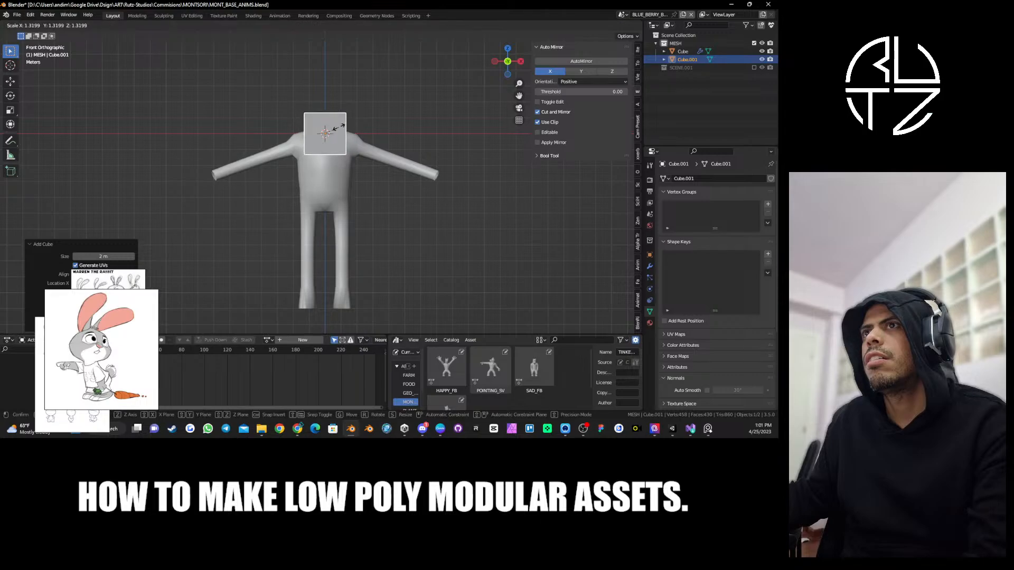
{"action": "left_click", "coordinate": [339, 127]}
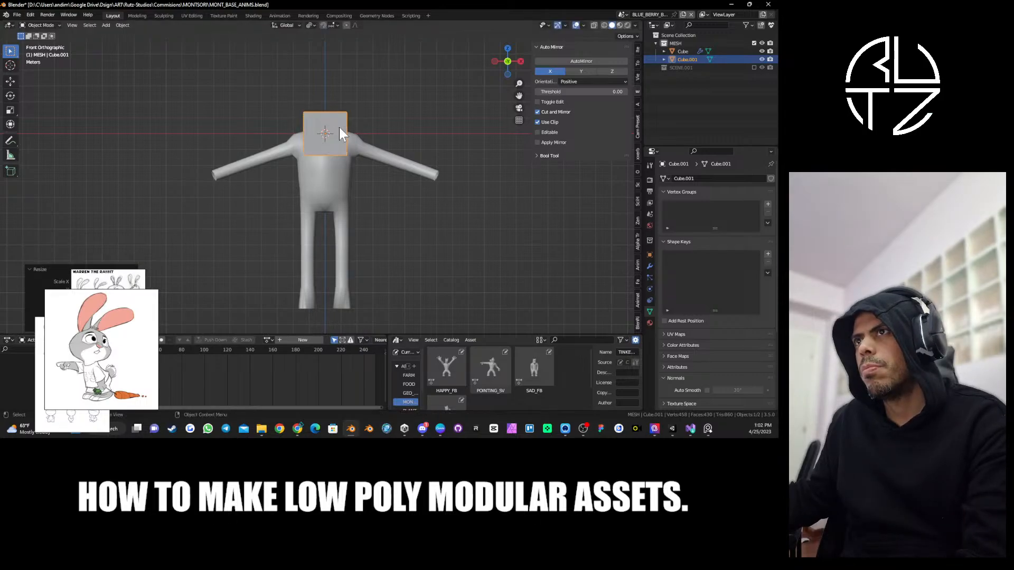
{"action": "key", "text": "g"}
{"action": "left_click", "coordinate": [338, 102]}
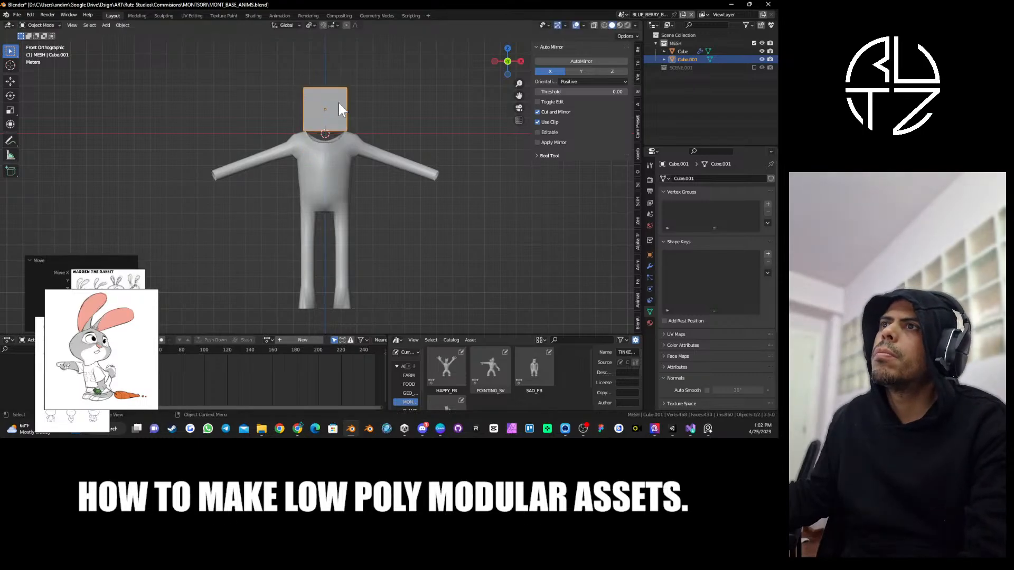
{"action": "middle_click_drag", "start_coordinate": [338, 102], "coordinate": [341, 123], "text": "shift"}
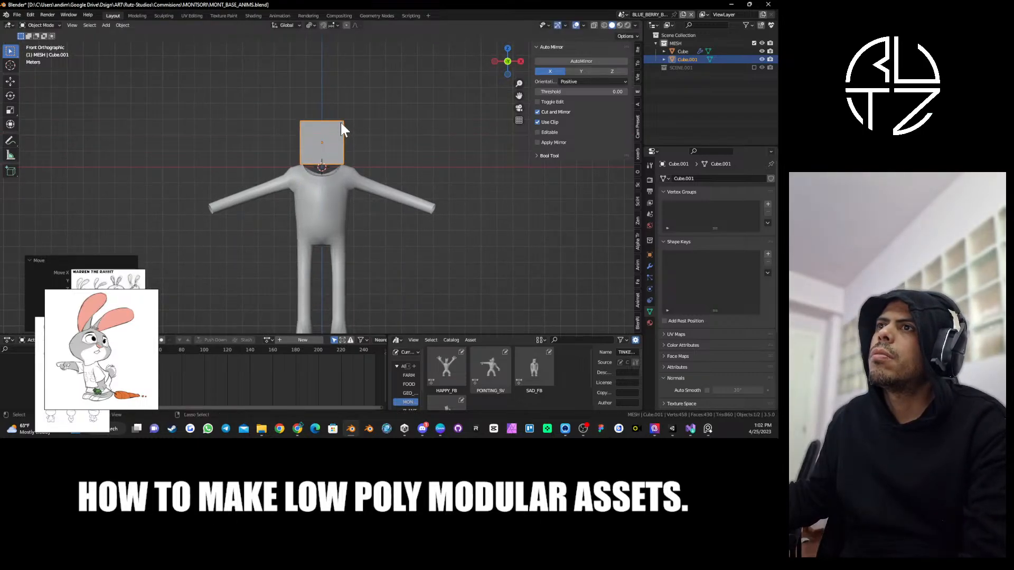
Subdivide the head cube with 3 cuts and a smoothness of 1.000, moving the reference images clear of the settings.
{"action": "key", "text": "Tab"}
{"action": "right_click", "coordinate": [341, 123]}
{"action": "left_click", "coordinate": [339, 125]}
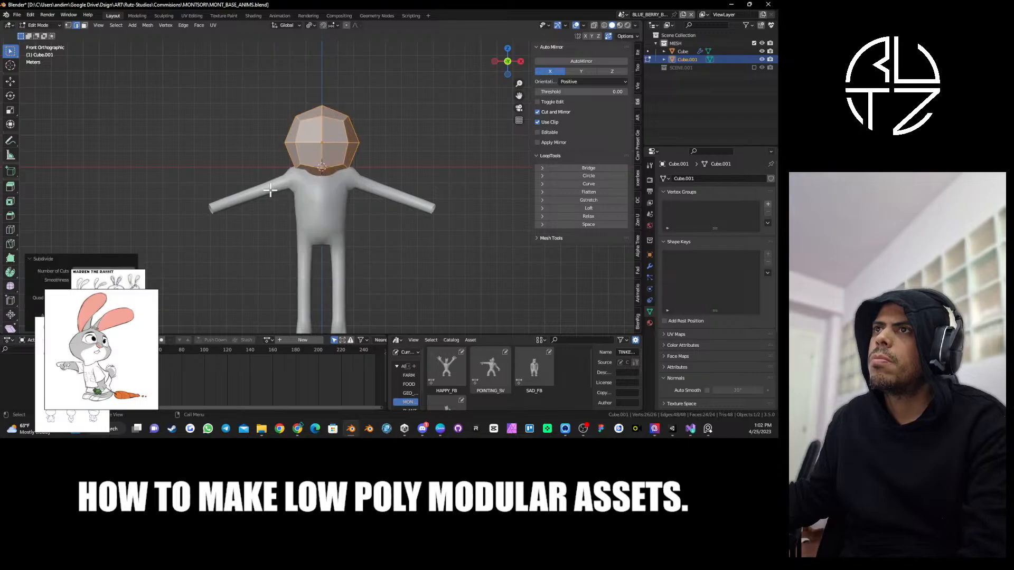
{"action": "mouse_move", "coordinate": [100, 278]}
{"action": "left_mouse_down"}
{"action": "mouse_move", "coordinate": [177, 339]}
{"action": "mouse_move", "coordinate": [161, 332]}
{"action": "left_mouse_up"}
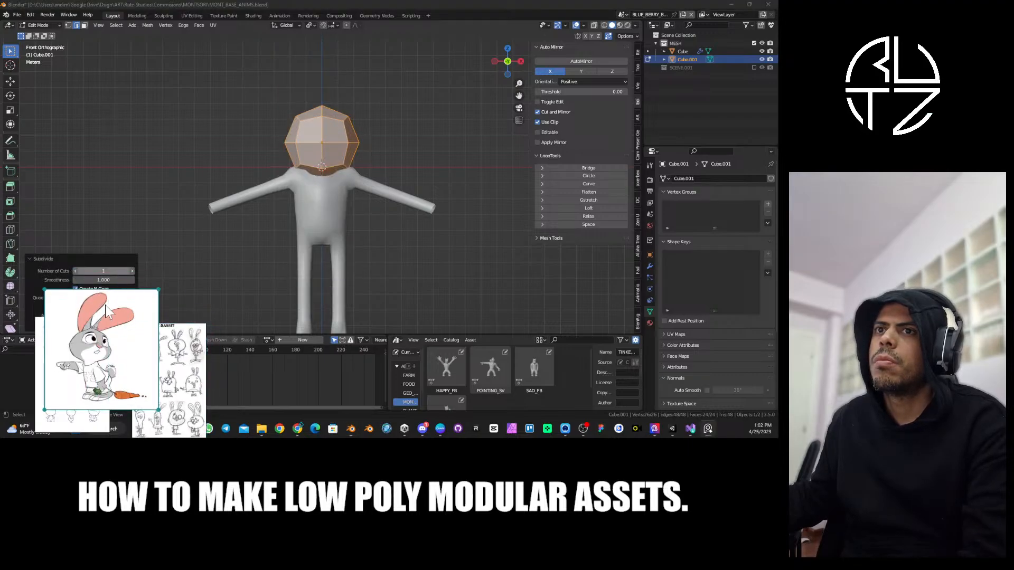
{"action": "left_click_drag", "start_coordinate": [106, 302], "coordinate": [106, 321]}
{"action": "left_click", "coordinate": [130, 272]}
{"action": "left_click", "coordinate": [132, 271]}
{"action": "left_click", "coordinate": [132, 271]}
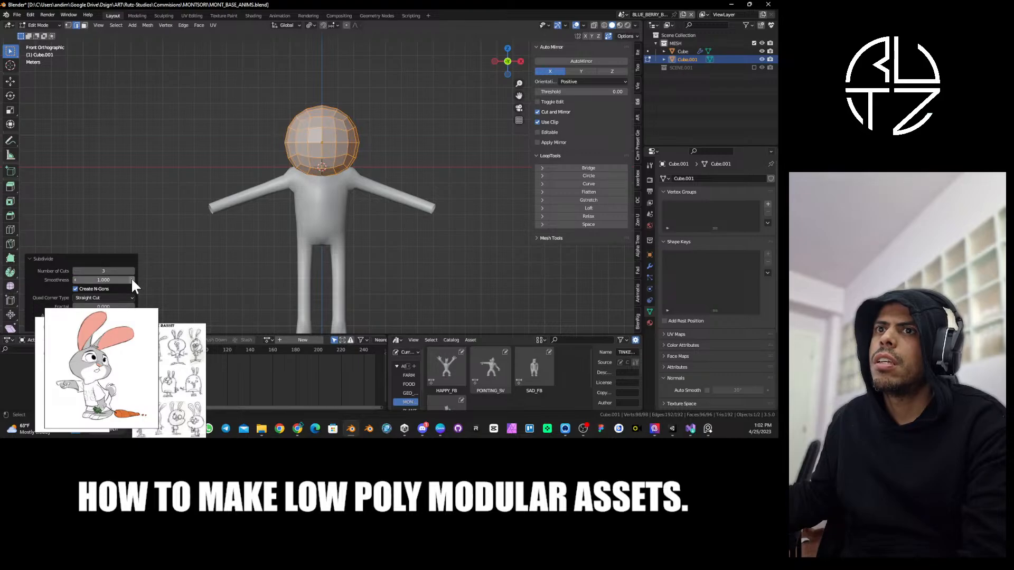
Scale the head sphere down to about 0.774.
{"action": "middle_click_drag", "start_coordinate": [332, 141], "coordinate": [335, 179], "text": "shift"}
{"action": "key", "text": "s"}
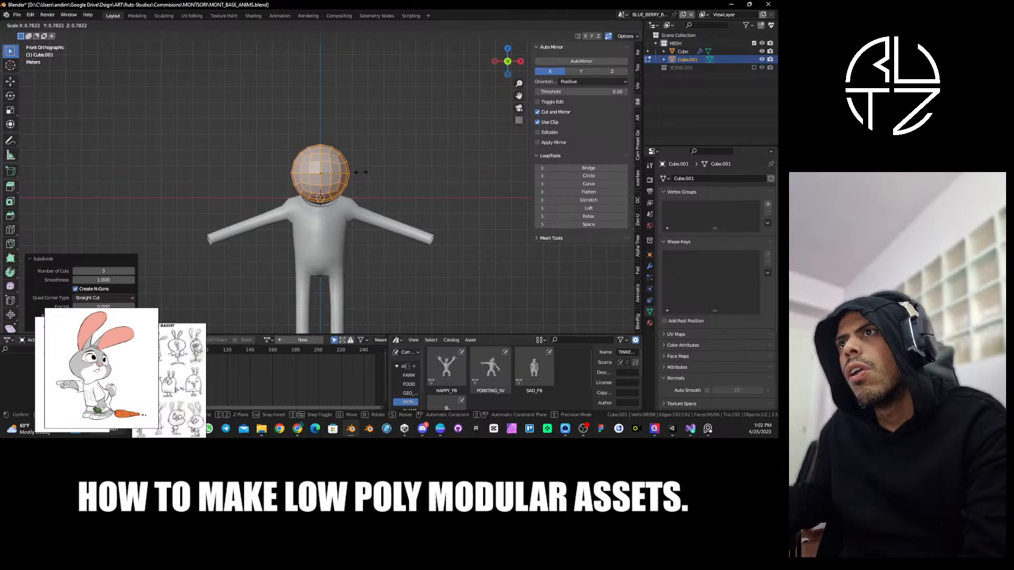
{"action": "left_click", "coordinate": [360, 172]}
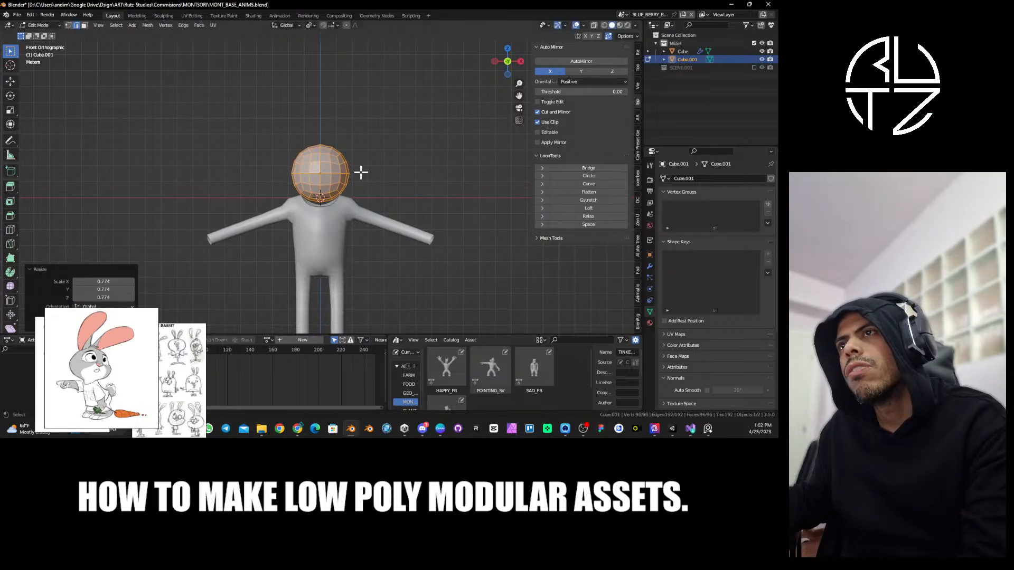
Switch the head to sculpting and use the Grab brush at a 124 px radius to narrow its upper part and widen its cheeks in front view.
{"action": "scroll", "coordinate": [328, 174], "scroll_direction": "up", "scroll_amount": 5}
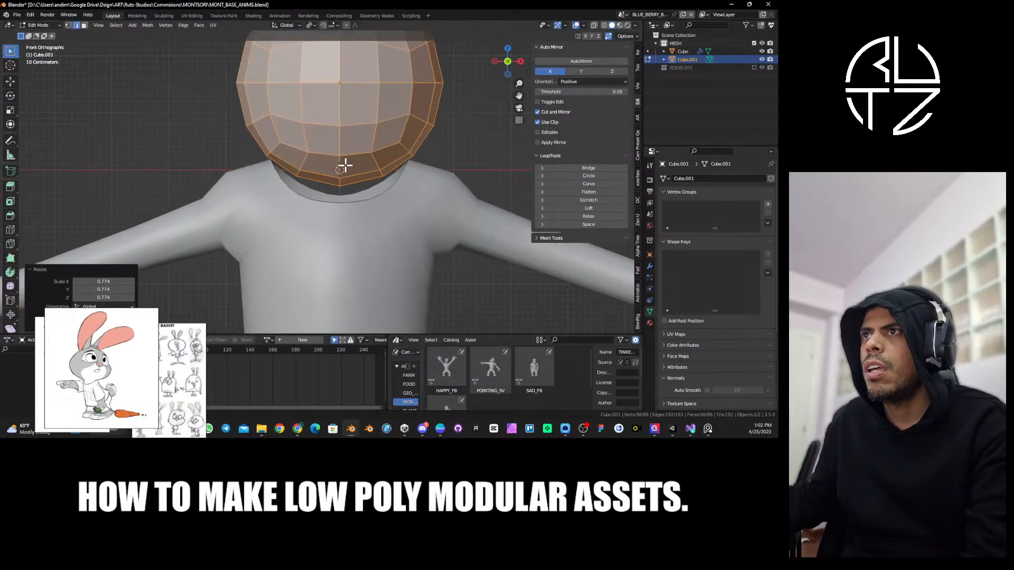
{"action": "scroll", "coordinate": [343, 166], "scroll_direction": "down", "scroll_amount": 2}
{"action": "key", "text": "ctrl+Tab"}
{"action": "left_click", "coordinate": [355, 207]}
{"action": "mouse_move", "coordinate": [382, 106]}
{"action": "middle_mouse_down", "text": "shift"}
{"action": "mouse_move", "coordinate": [380, 127]}
{"action": "mouse_move", "coordinate": [351, 152]}
{"action": "middle_mouse_up", "text": "shift"}
{"action": "key", "text": "f"}
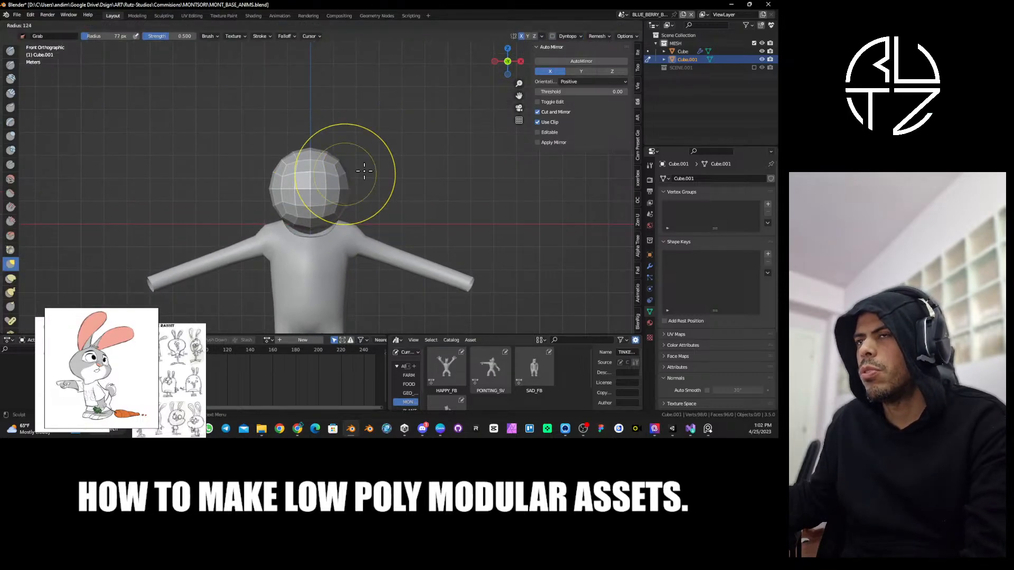
{"action": "left_click", "coordinate": [363, 170]}
{"action": "mouse_move", "coordinate": [346, 173]}
{"action": "left_mouse_down"}
{"action": "mouse_move", "coordinate": [335, 177]}
{"action": "mouse_move", "coordinate": [353, 183]}
{"action": "left_mouse_up"}
{"action": "scroll", "coordinate": [343, 182], "scroll_direction": "up", "scroll_amount": 2}
{"action": "left_click_drag", "start_coordinate": [306, 136], "coordinate": [307, 141]}
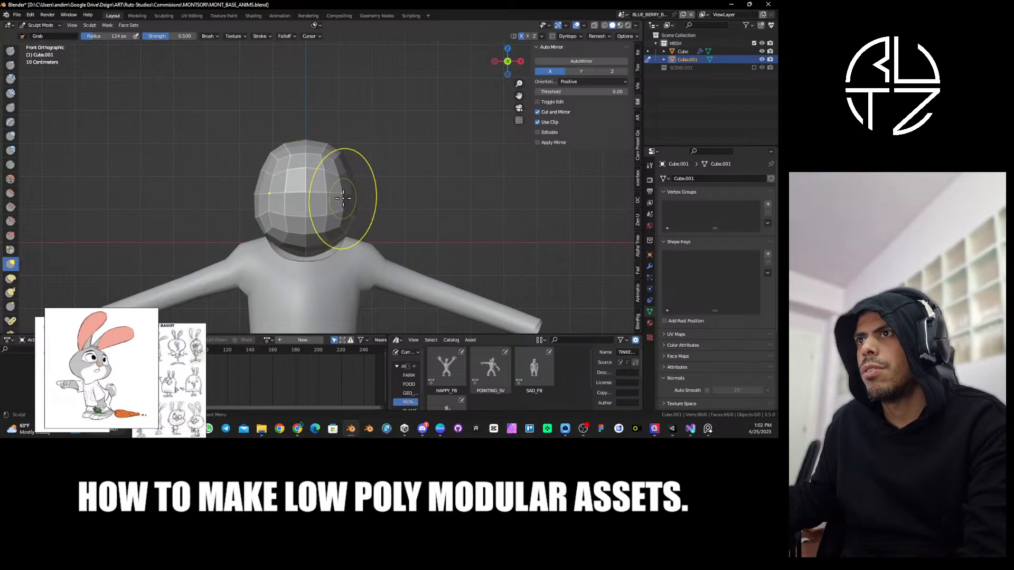
{"action": "mouse_move", "coordinate": [345, 197]}
{"action": "left_mouse_down"}
{"action": "mouse_move", "coordinate": [335, 197]}
{"action": "mouse_move", "coordinate": [361, 195]}
{"action": "mouse_move", "coordinate": [348, 195]}
{"action": "mouse_move", "coordinate": [350, 174]}
{"action": "left_mouse_up"}
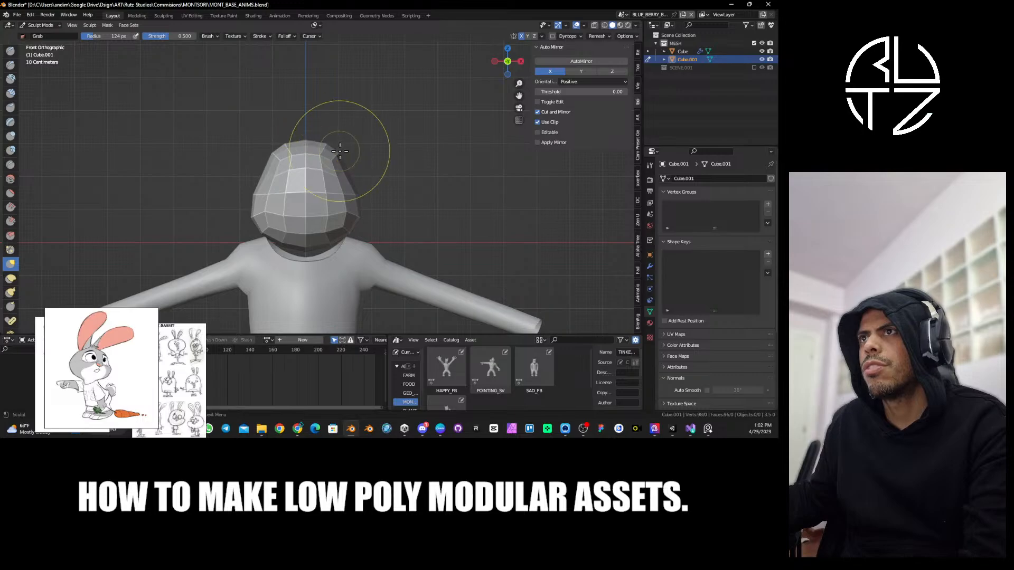
In right side view, pull the lower front of the head forward with the Grab brush to form a muzzle below the forehead.
{"action": "key", "text": "KP_3"}
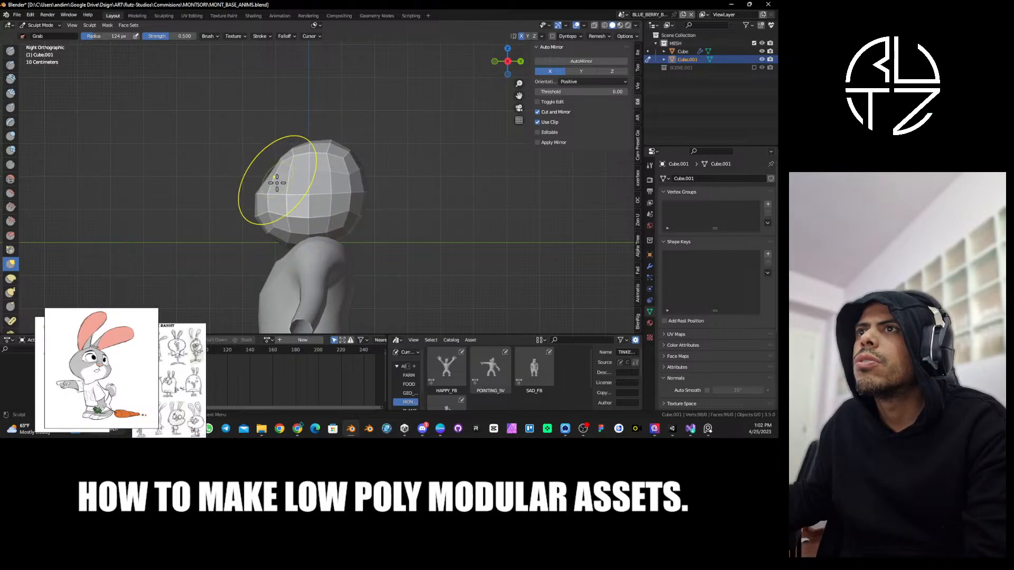
{"action": "scroll", "coordinate": [260, 191], "scroll_direction": "down", "scroll_amount": 1}
{"action": "scroll", "coordinate": [258, 191], "scroll_direction": "up", "scroll_amount": 3}
{"action": "mouse_move", "coordinate": [257, 177]}
{"action": "left_mouse_down"}
{"action": "mouse_move", "coordinate": [286, 178]}
{"action": "mouse_move", "coordinate": [257, 177]}
{"action": "mouse_move", "coordinate": [232, 194]}
{"action": "left_mouse_up"}
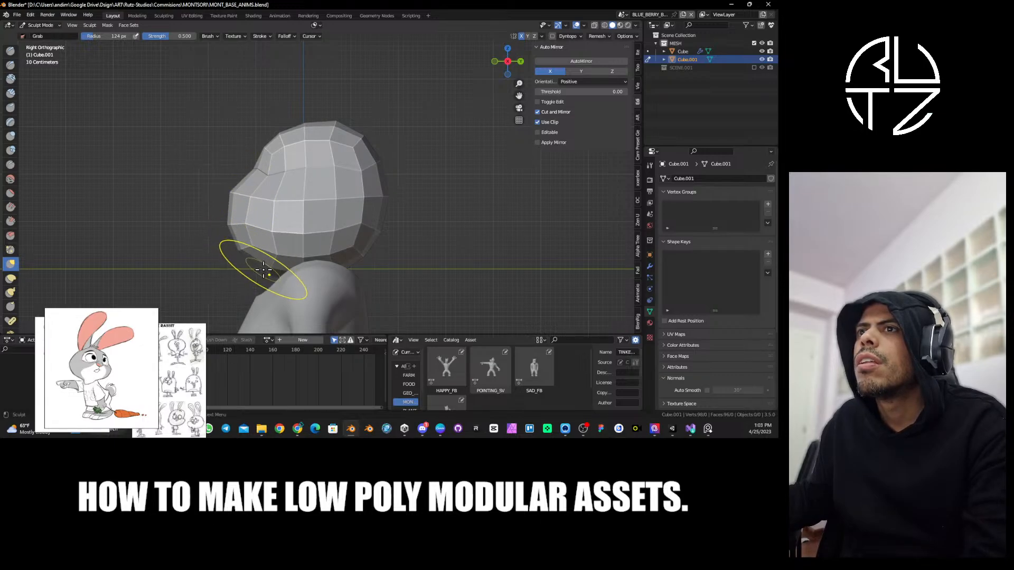
Lift and flatten the underside of the head above the neck and raise the lowest side edge loop evenly with the Grab brush.
{"action": "mouse_move", "coordinate": [264, 270]}
{"action": "left_mouse_down"}
{"action": "mouse_move", "coordinate": [277, 251]}
{"action": "mouse_move", "coordinate": [324, 266]}
{"action": "mouse_move", "coordinate": [354, 257]}
{"action": "mouse_move", "coordinate": [288, 259]}
{"action": "left_mouse_up"}
{"action": "left_click_drag", "start_coordinate": [370, 243], "coordinate": [359, 251]}
{"action": "left_click_drag", "start_coordinate": [345, 251], "coordinate": [333, 252]}
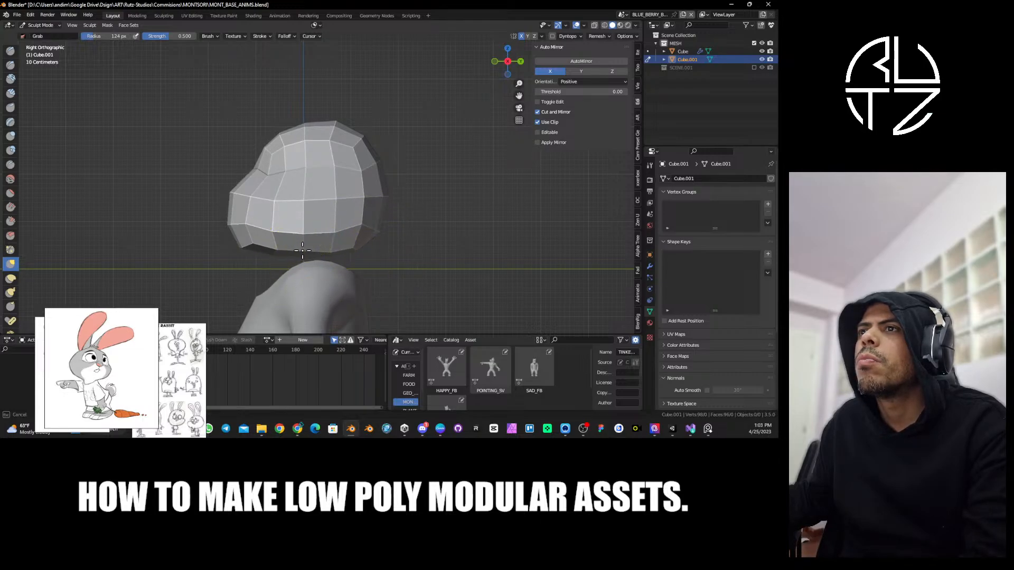
{"action": "scroll", "coordinate": [275, 234], "scroll_direction": "up", "scroll_amount": 4}
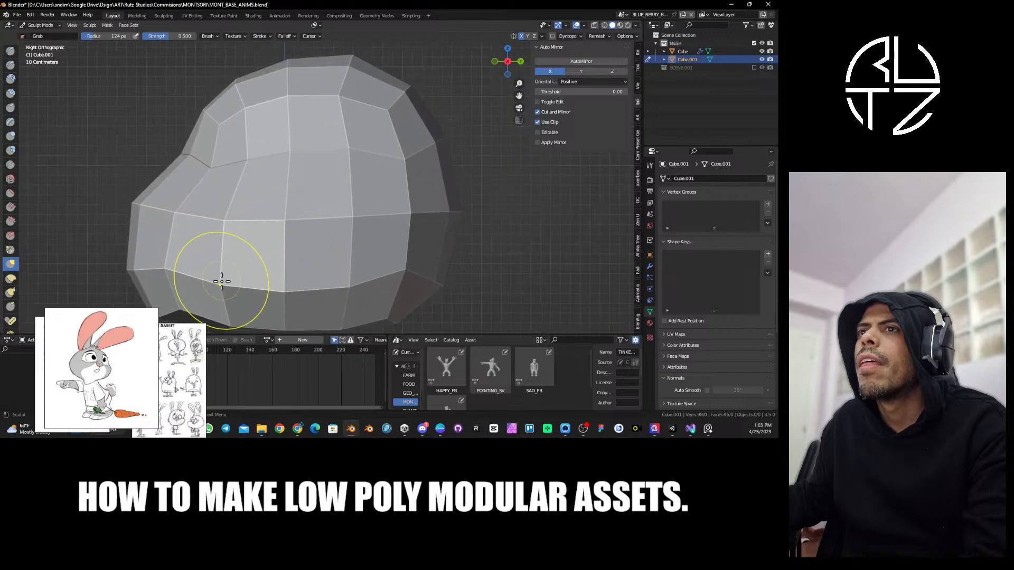
{"action": "left_click_drag", "start_coordinate": [286, 289], "coordinate": [286, 280]}
{"action": "mouse_move", "coordinate": [349, 286]}
{"action": "left_mouse_down"}
{"action": "mouse_move", "coordinate": [345, 265]}
{"action": "mouse_move", "coordinate": [401, 279]}
{"action": "left_mouse_up"}
{"action": "scroll", "coordinate": [381, 268], "scroll_direction": "down", "scroll_amount": 4}
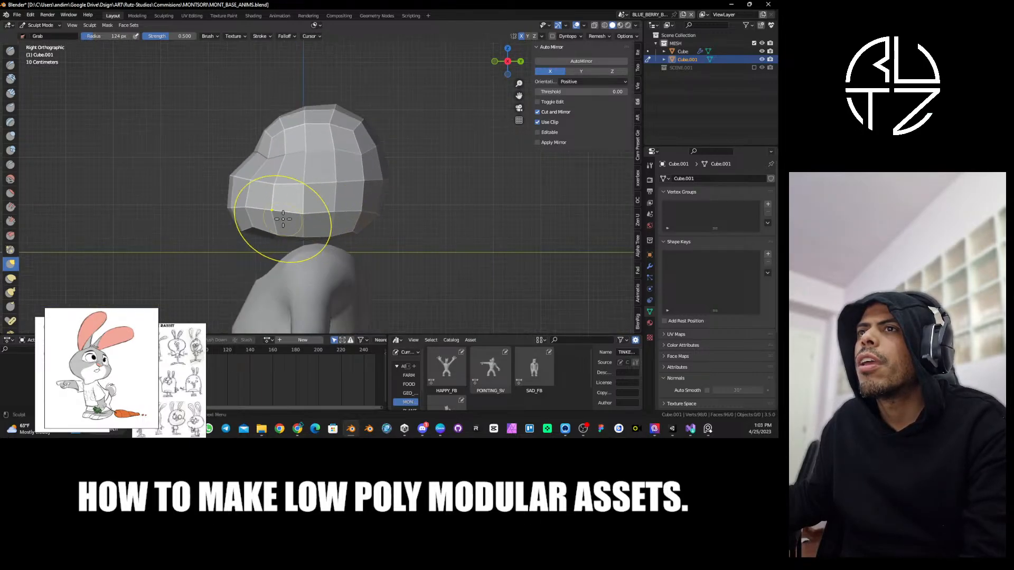
{"action": "middle_click_drag", "start_coordinate": [283, 216], "coordinate": [284, 226]}
Even out the middle edge loop across the side of the head with the Grab brush in right side view.
{"action": "key", "text": "KP_3"}
{"action": "scroll", "coordinate": [291, 210], "scroll_direction": "up", "scroll_amount": 7}
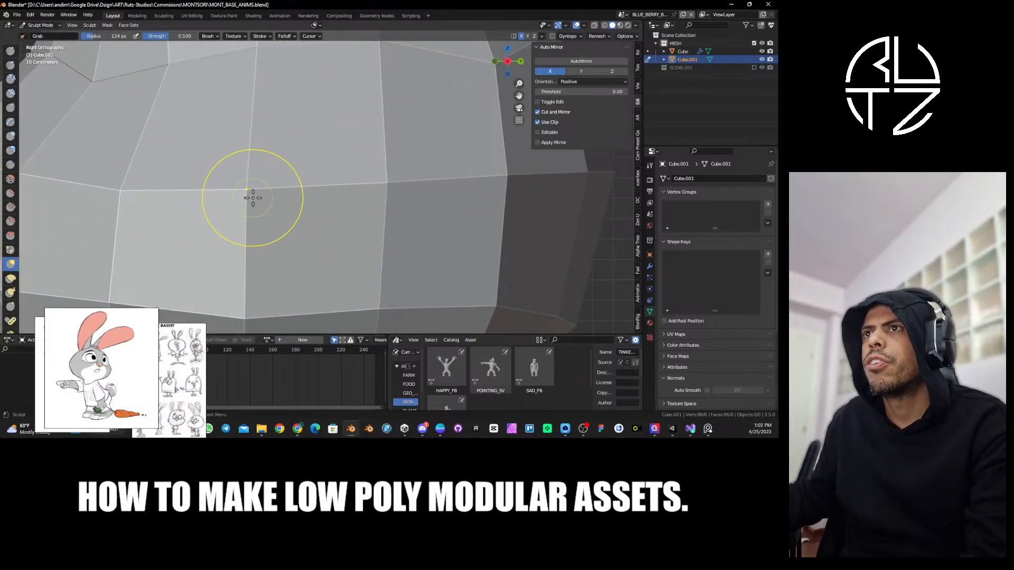
{"action": "left_click_drag", "start_coordinate": [253, 198], "coordinate": [248, 177]}
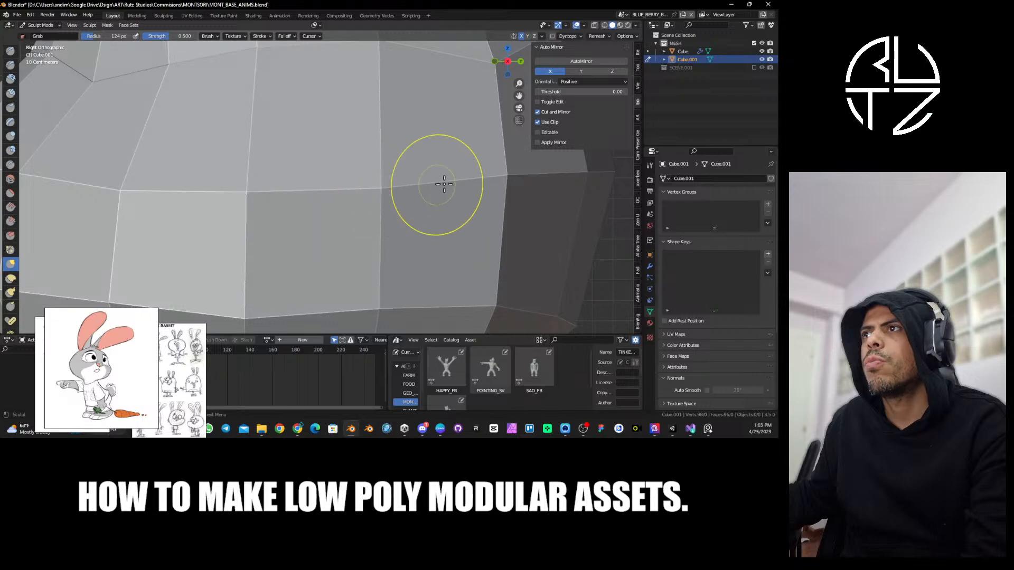
{"action": "scroll", "coordinate": [496, 191], "scroll_direction": "down", "scroll_amount": 7}
{"action": "scroll", "coordinate": [496, 191], "scroll_direction": "down", "scroll_amount": 1}
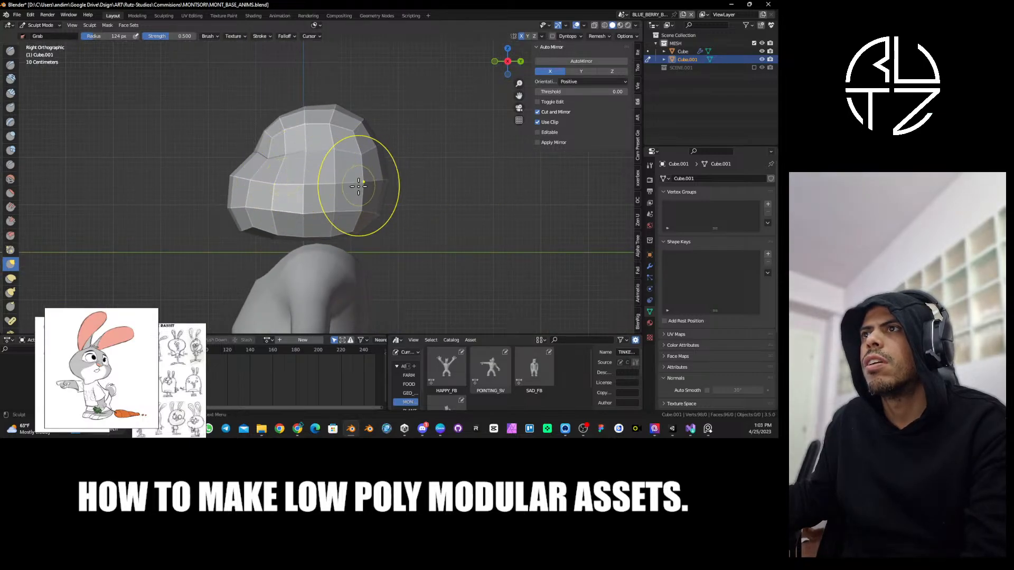
{"action": "scroll", "coordinate": [353, 191], "scroll_direction": "up", "scroll_amount": 5}
{"action": "scroll", "coordinate": [353, 190], "scroll_direction": "down", "scroll_amount": 5}
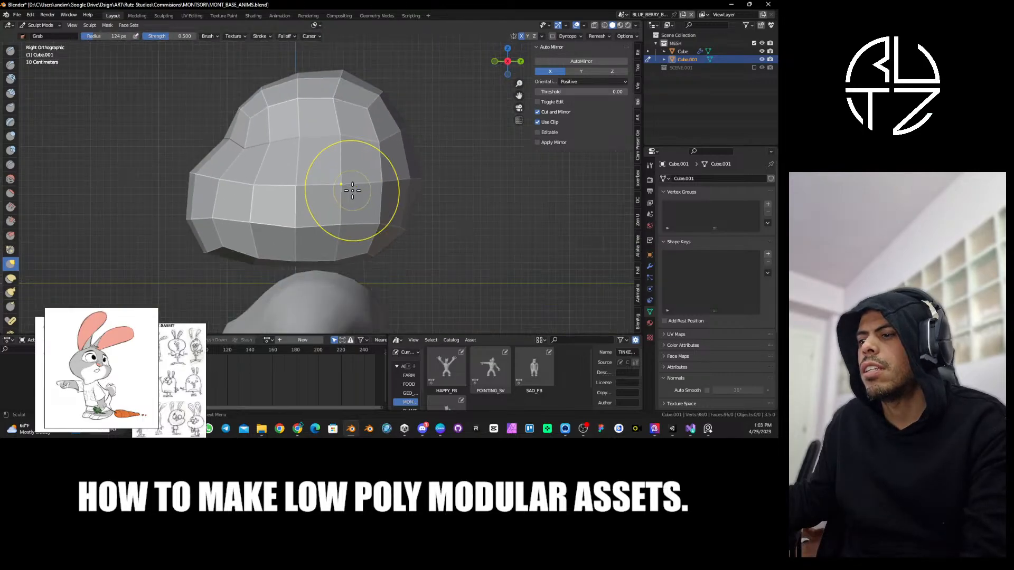
{"action": "key", "text": "f"}
{"action": "right_click", "coordinate": [352, 195]}
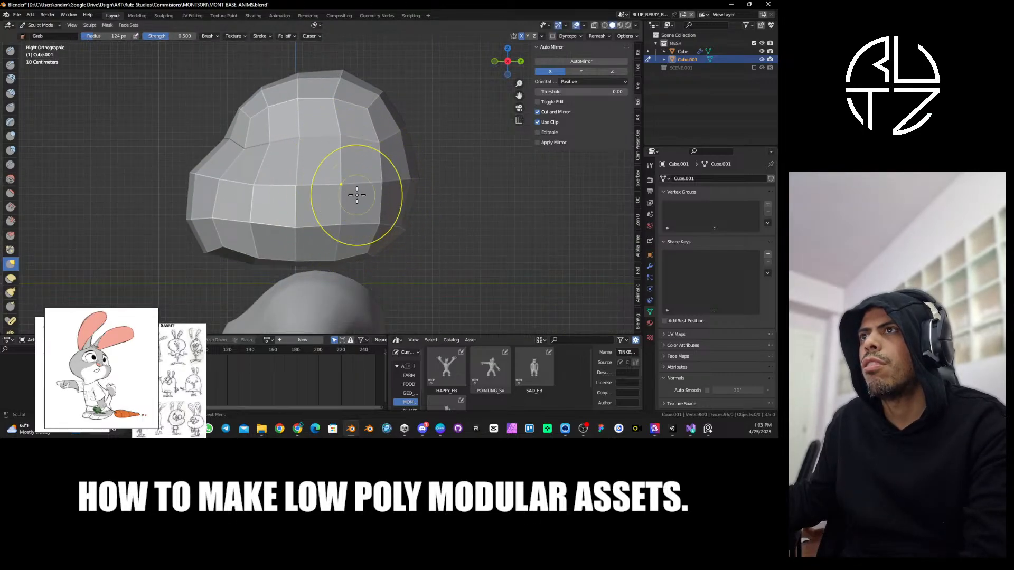
Refine the back of the head and its lower edge with the Grab brush, checking the form from behind and in front.
{"action": "middle_click_drag", "start_coordinate": [444, 193], "coordinate": [342, 192]}
{"action": "scroll", "coordinate": [342, 194], "scroll_direction": "down", "scroll_amount": 4}
{"action": "scroll", "coordinate": [341, 193], "scroll_direction": "up", "scroll_amount": 2}
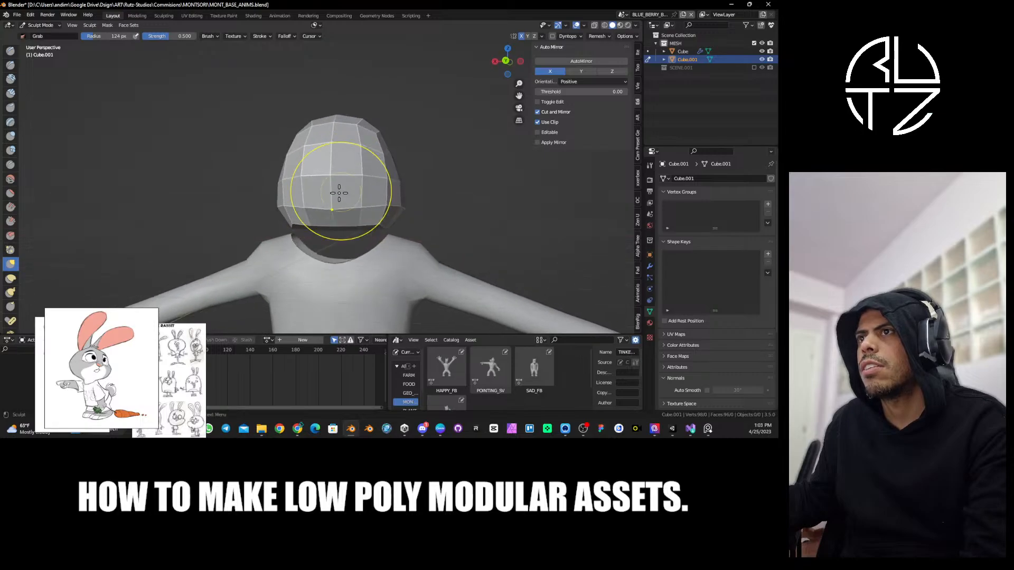
{"action": "middle_click_drag", "start_coordinate": [294, 222], "coordinate": [317, 212]}
{"action": "scroll", "coordinate": [315, 214], "scroll_direction": "up", "scroll_amount": 4}
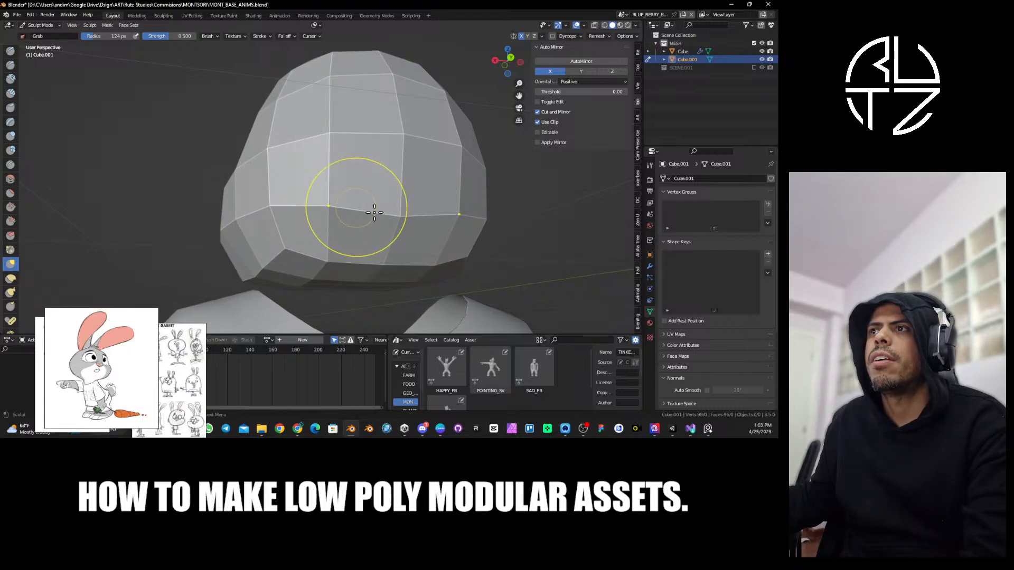
{"action": "mouse_move", "coordinate": [374, 211]}
{"action": "middle_mouse_down"}
{"action": "mouse_move", "coordinate": [363, 208]}
{"action": "mouse_move", "coordinate": [484, 207]}
{"action": "mouse_move", "coordinate": [477, 200]}
{"action": "middle_mouse_up"}
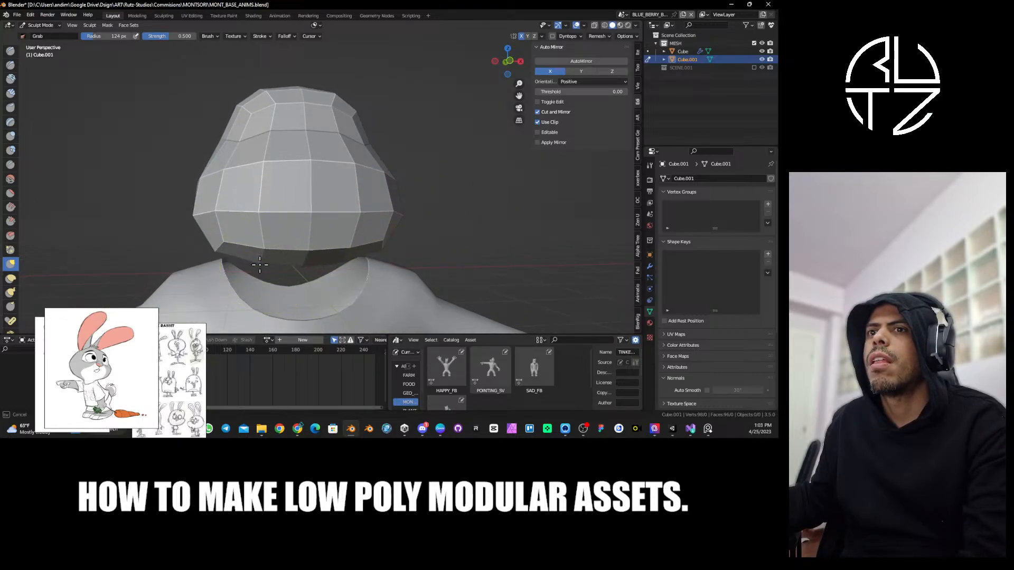
{"action": "scroll", "coordinate": [293, 253], "scroll_direction": "down", "scroll_amount": 2}
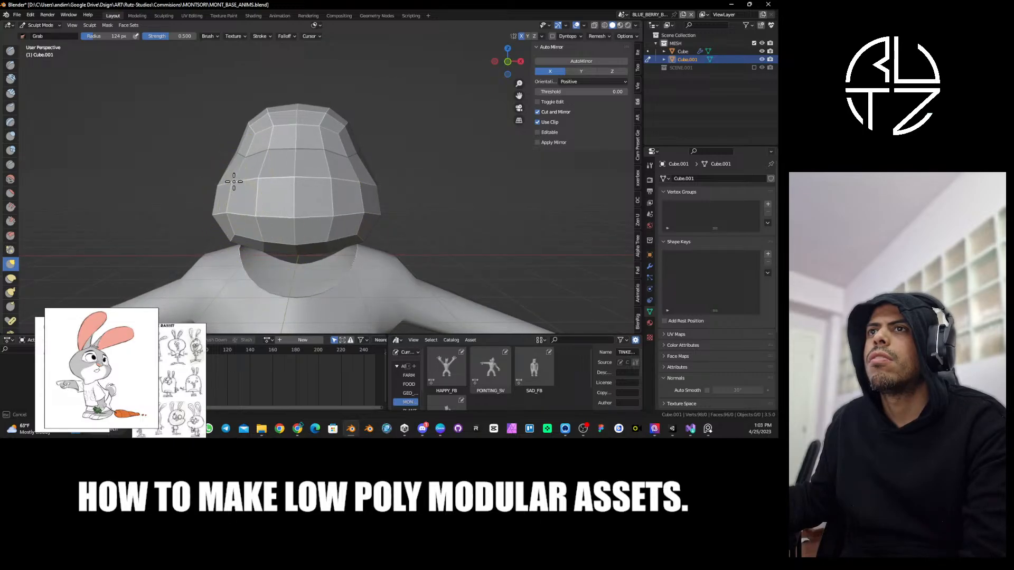
Shape the brow line, cheeks and sides of the head with the Grab brush, working around it from several angles.
{"action": "scroll", "coordinate": [295, 159], "scroll_direction": "down", "scroll_amount": 3}
{"action": "mouse_move", "coordinate": [296, 158]}
{"action": "middle_mouse_down"}
{"action": "mouse_move", "coordinate": [211, 172]}
{"action": "mouse_move", "coordinate": [206, 199]}
{"action": "mouse_move", "coordinate": [315, 223]}
{"action": "mouse_move", "coordinate": [411, 194]}
{"action": "mouse_move", "coordinate": [320, 195]}
{"action": "mouse_move", "coordinate": [283, 163]}
{"action": "mouse_move", "coordinate": [246, 156]}
{"action": "middle_mouse_up"}
{"action": "scroll", "coordinate": [313, 188], "scroll_direction": "up", "scroll_amount": 4}
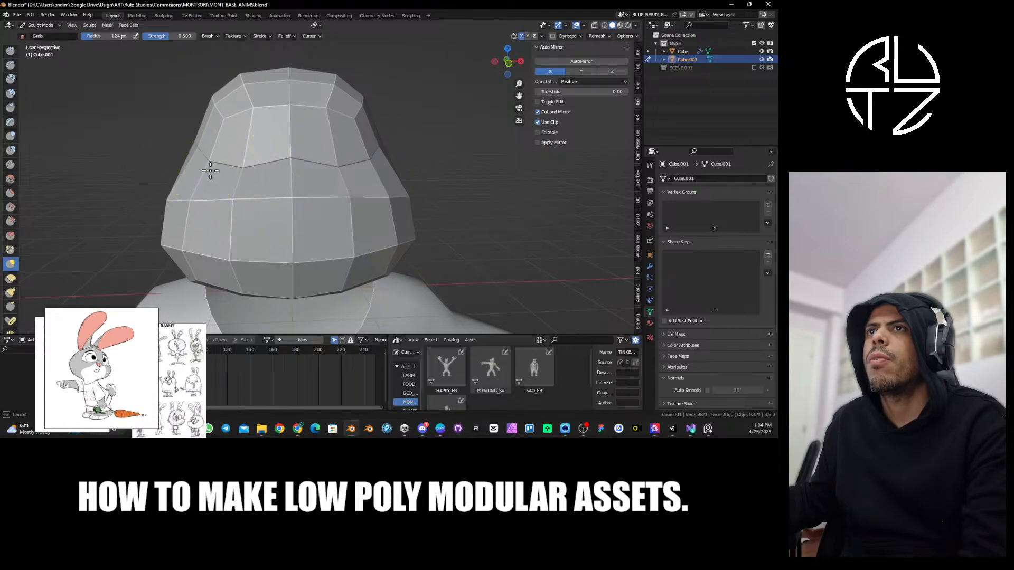
{"action": "middle_click_drag", "start_coordinate": [196, 150], "coordinate": [273, 162]}
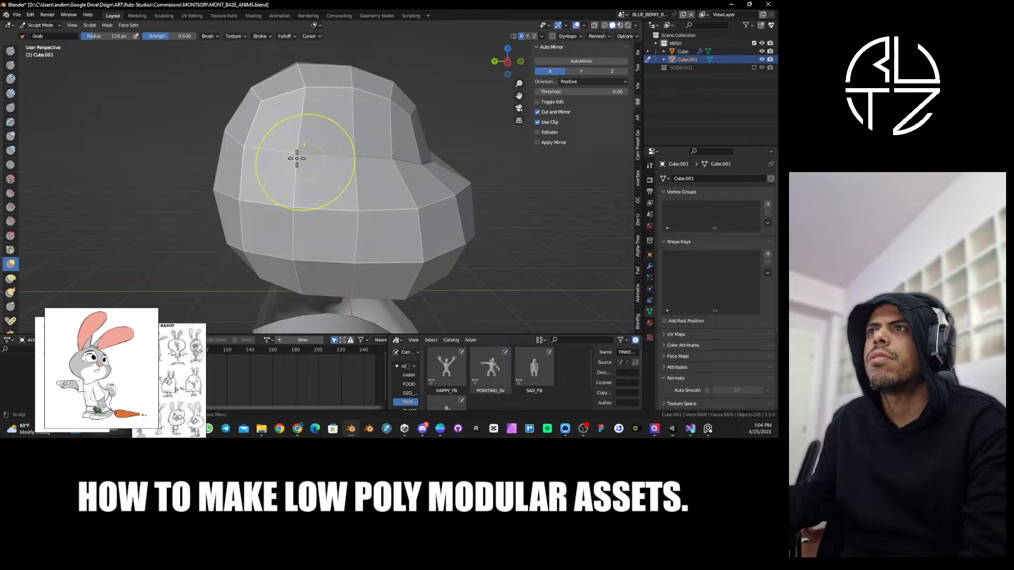
{"action": "middle_click_drag", "start_coordinate": [276, 156], "coordinate": [322, 145]}
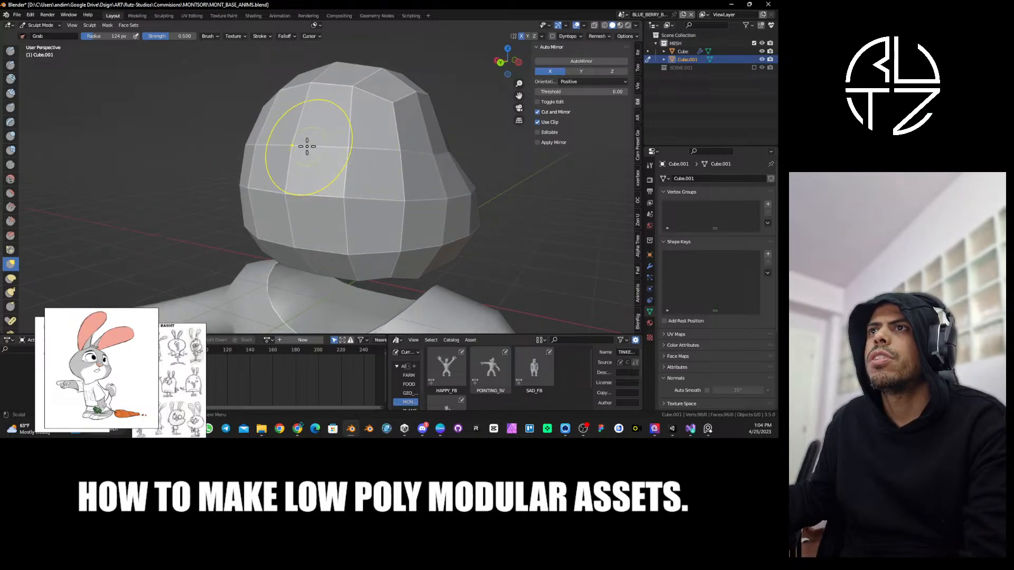
{"action": "mouse_move", "coordinate": [321, 150]}
{"action": "middle_mouse_down"}
{"action": "mouse_move", "coordinate": [271, 162]}
{"action": "mouse_move", "coordinate": [336, 159]}
{"action": "middle_mouse_up"}
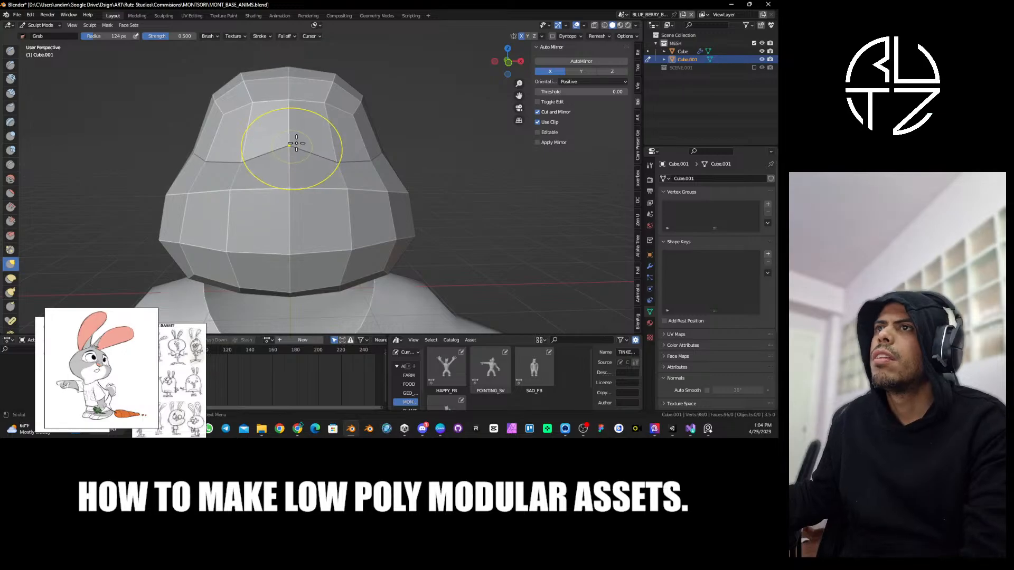
{"action": "middle_click_drag", "start_coordinate": [297, 143], "coordinate": [315, 118]}
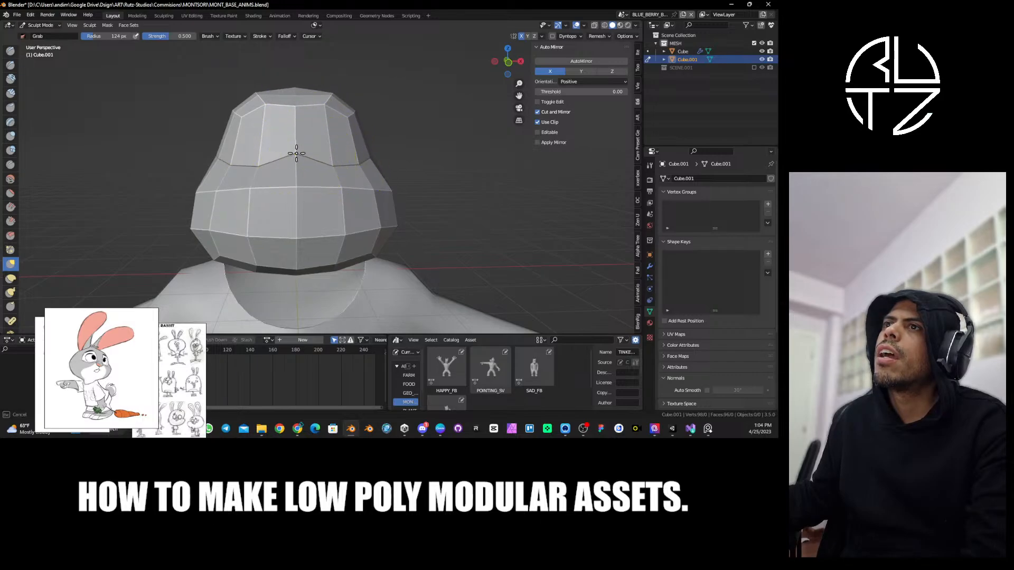
{"action": "mouse_move", "coordinate": [352, 196]}
{"action": "middle_mouse_down"}
{"action": "mouse_move", "coordinate": [329, 178]}
{"action": "mouse_move", "coordinate": [318, 191]}
{"action": "mouse_move", "coordinate": [344, 191]}
{"action": "middle_mouse_up"}
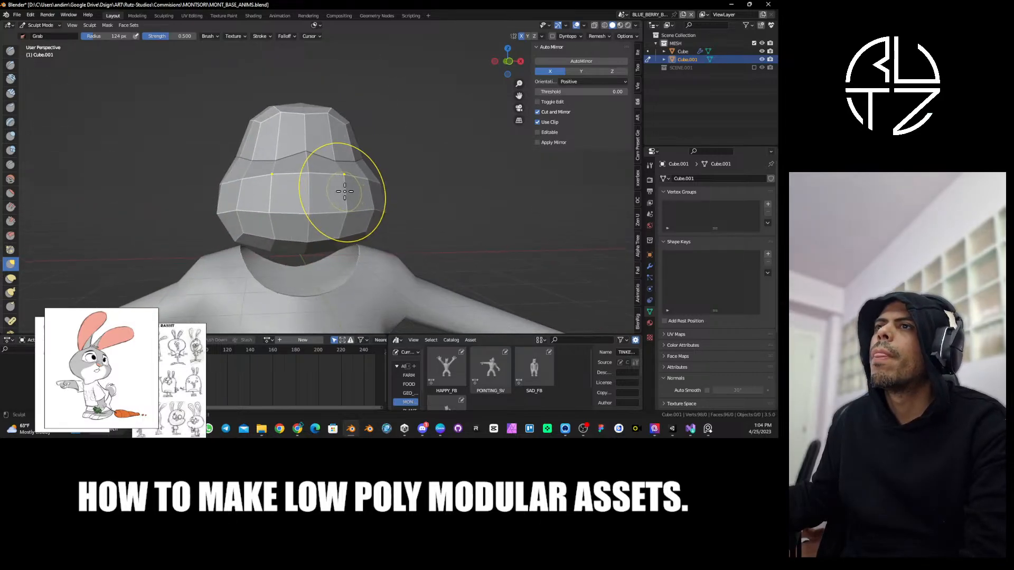
Return the head to Edit Mode and save the file.
{"action": "key", "text": "ctrl+Tab"}
{"action": "left_click", "coordinate": [355, 175]}
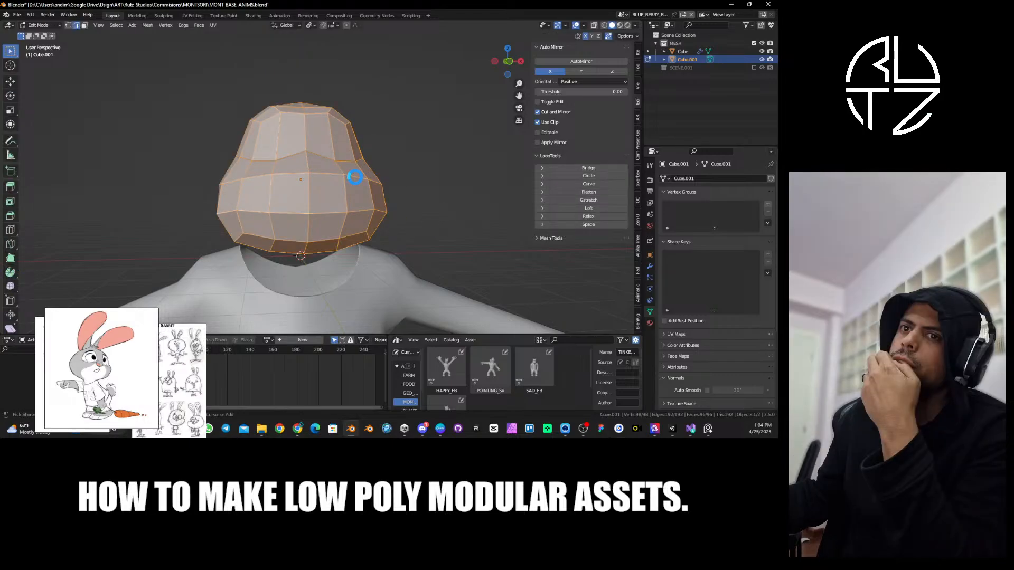
{"action": "key", "text": "ctrl+s"}
Try to knife-cut half of a nose outline across the faces at the front centre of the muzzle.
{"action": "mouse_move", "coordinate": [333, 190]}
{"action": "middle_mouse_down"}
{"action": "mouse_move", "coordinate": [299, 199]}
{"action": "mouse_move", "coordinate": [347, 200]}
{"action": "mouse_move", "coordinate": [327, 198]}
{"action": "middle_mouse_up"}
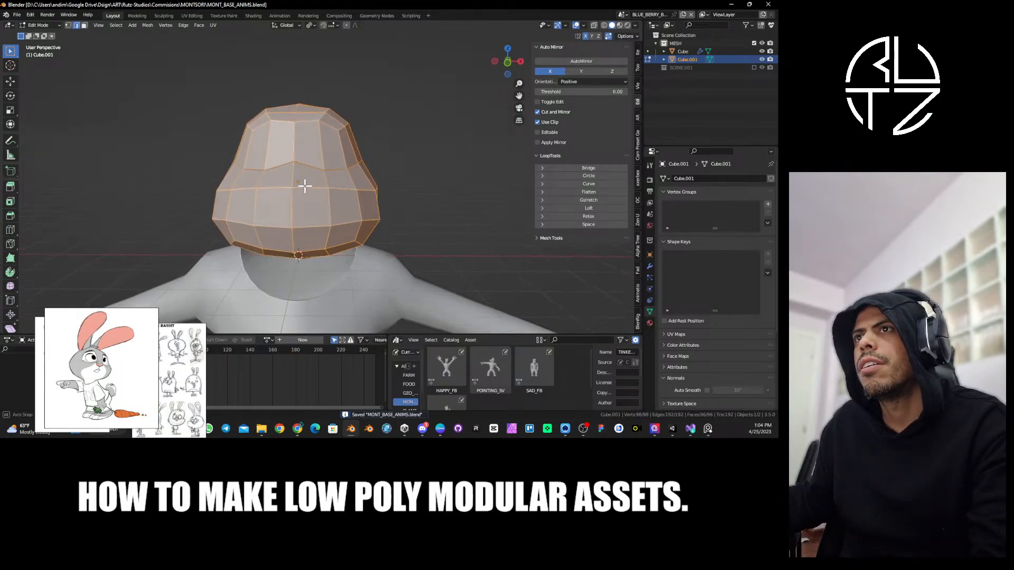
{"action": "scroll", "coordinate": [309, 180], "scroll_direction": "up", "scroll_amount": 2}
{"action": "key", "text": "k"}
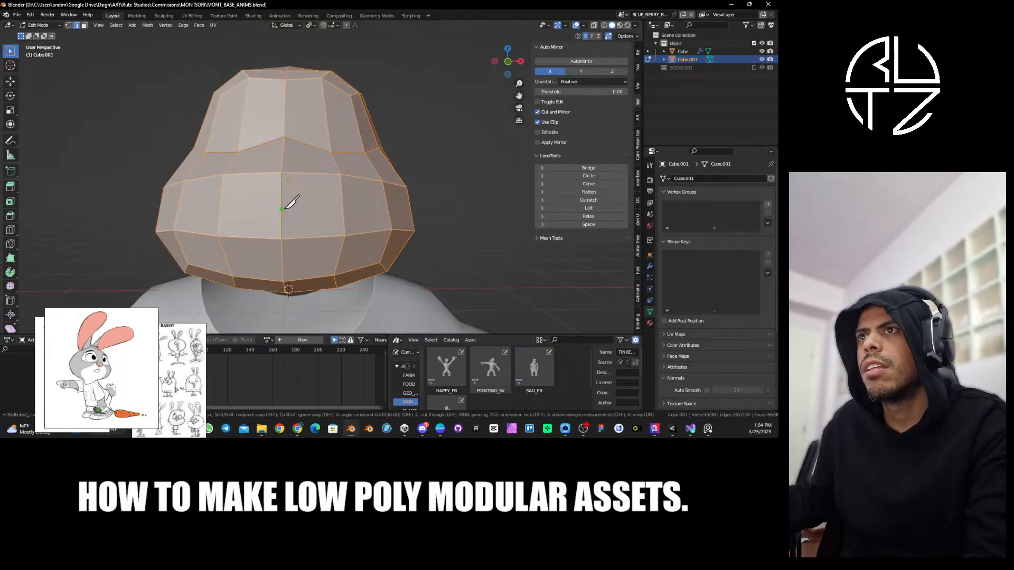
{"action": "left_click", "coordinate": [281, 209]}
{"action": "left_click", "coordinate": [307, 173]}
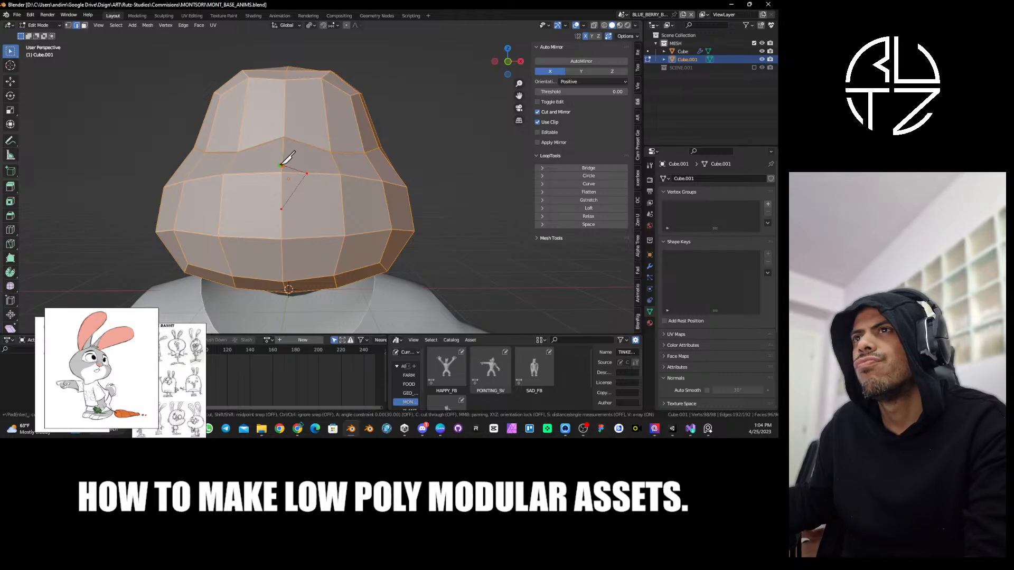
{"action": "key", "text": "Return"}
Try extruding the cut nose faces slightly and auto-mirroring the head on X.
{"action": "middle_click_drag", "start_coordinate": [329, 181], "coordinate": [370, 190]}
{"action": "key", "text": "3"}
{"action": "left_click", "coordinate": [259, 181]}
{"action": "left_click", "coordinate": [259, 187], "text": "shift"}
{"action": "key", "text": "e"}
{"action": "left_click", "coordinate": [304, 192]}
{"action": "left_click", "coordinate": [604, 61]}
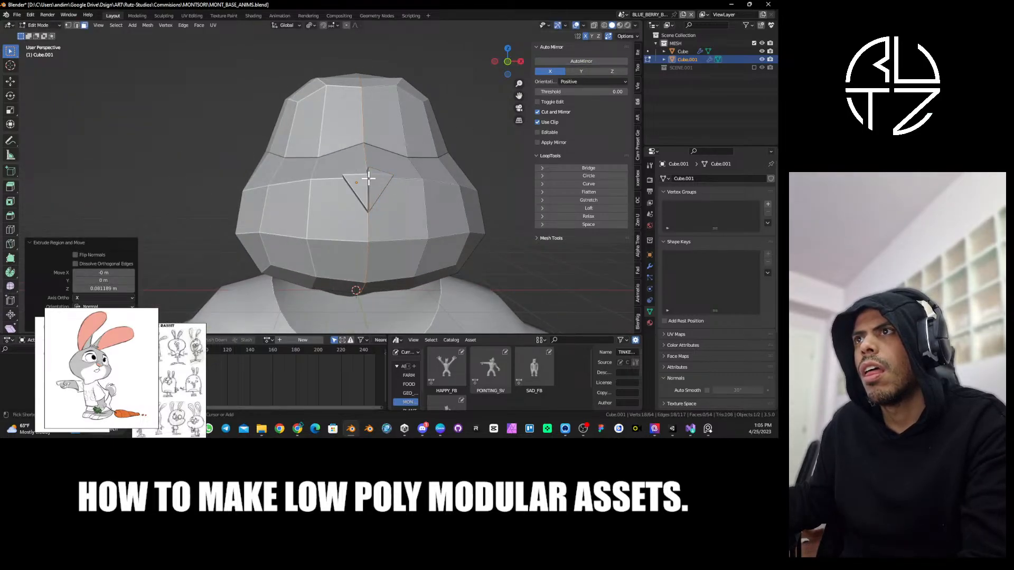
Undo the nose extrusion and cut, back to the sculpted head.
{"action": "key", "text": "ctrl+z"}
{"action": "key", "text": "ctrl+z"}
{"action": "key", "text": "ctrl+z"}
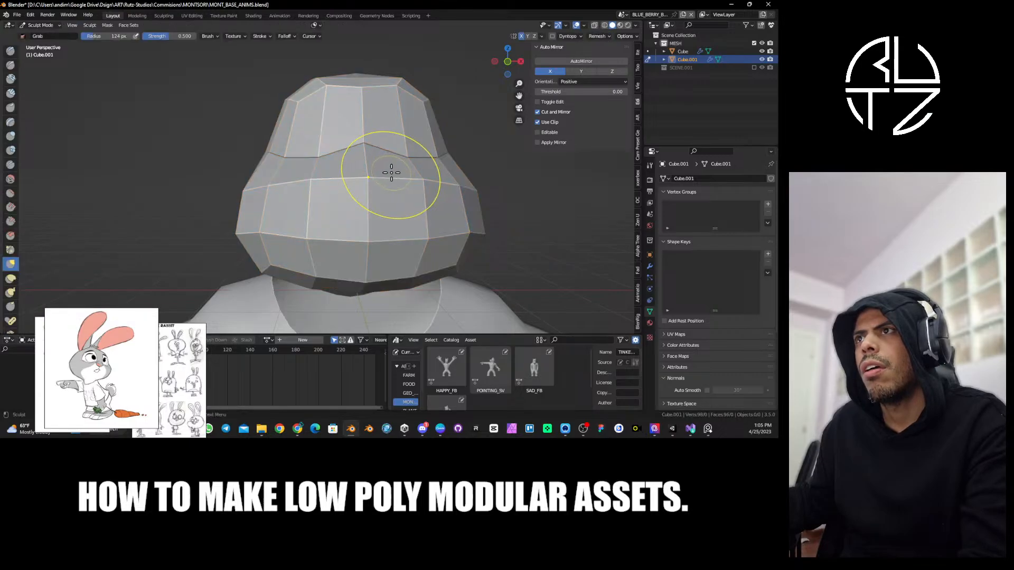
Replace the head's existing Mirror modifier with a fresh AutoMirror on X and display the mirrored result on the edit cage.
{"action": "key", "text": "ctrl+Tab"}
{"action": "left_click", "coordinate": [370, 170]}
{"action": "key", "text": "Tab"}
{"action": "middle_click_drag", "start_coordinate": [508, 151], "coordinate": [407, 158]}
{"action": "left_click", "coordinate": [650, 266]}
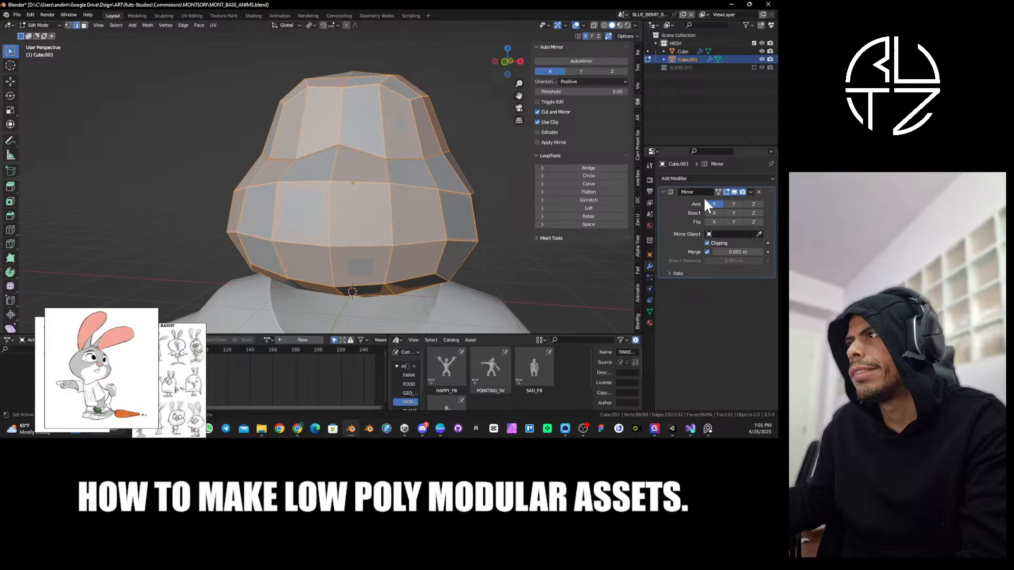
{"action": "left_click", "coordinate": [759, 192]}
{"action": "left_click", "coordinate": [580, 61]}
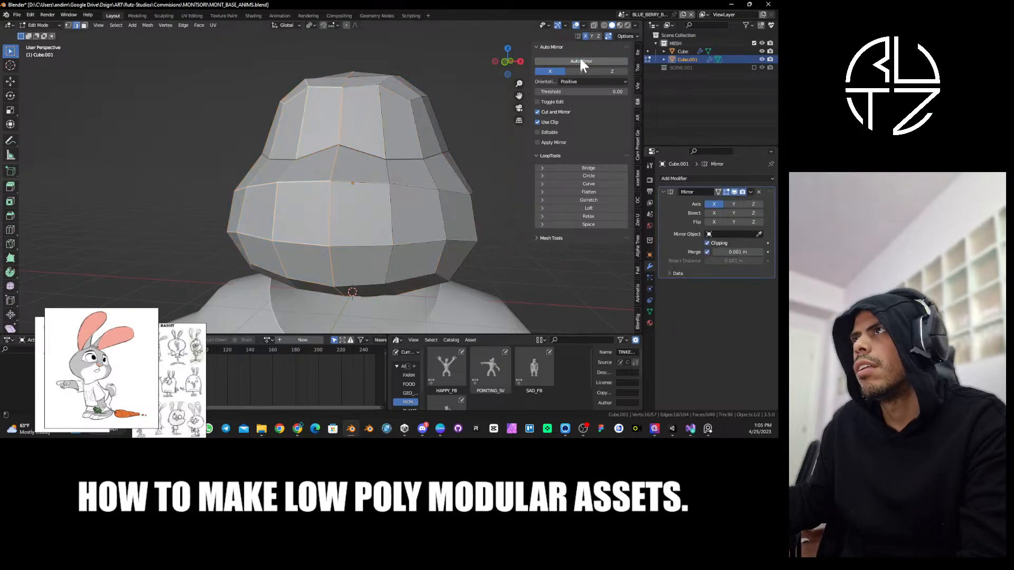
{"action": "left_click", "coordinate": [715, 190]}
Knife-cut half of a triangular nose outline across the faces at the front centre of the muzzle.
{"action": "mouse_move", "coordinate": [370, 186]}
{"action": "middle_mouse_down"}
{"action": "mouse_move", "coordinate": [322, 188]}
{"action": "mouse_move", "coordinate": [370, 181]}
{"action": "middle_mouse_up"}
{"action": "left_click", "coordinate": [342, 206]}
{"action": "key", "text": "g"}
{"action": "left_click", "coordinate": [350, 210]}
{"action": "key", "text": "g"}
{"action": "left_click", "coordinate": [331, 208]}
{"action": "key", "text": "k"}
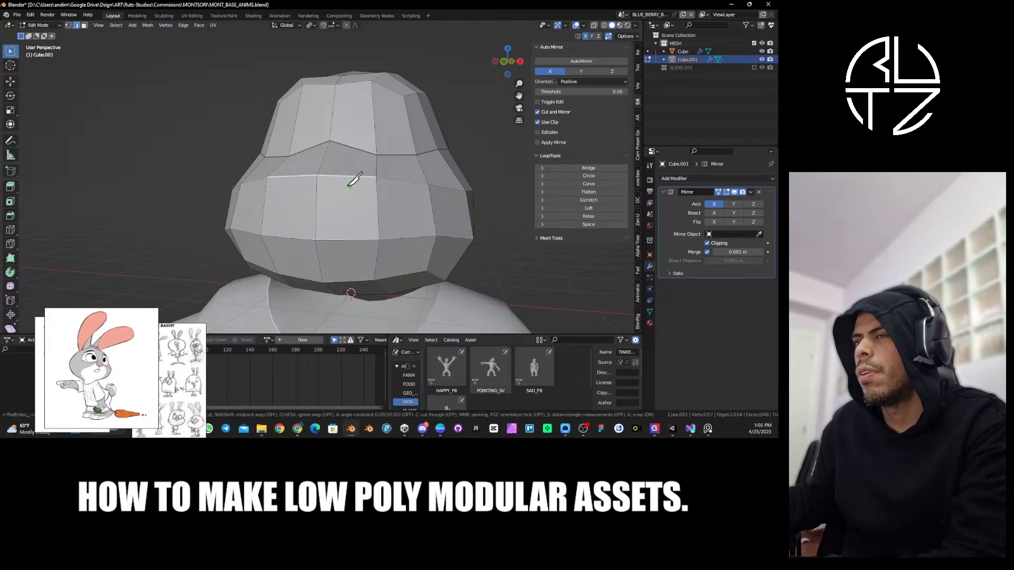
{"action": "left_click", "coordinate": [316, 203]}
{"action": "left_click", "coordinate": [339, 175]}
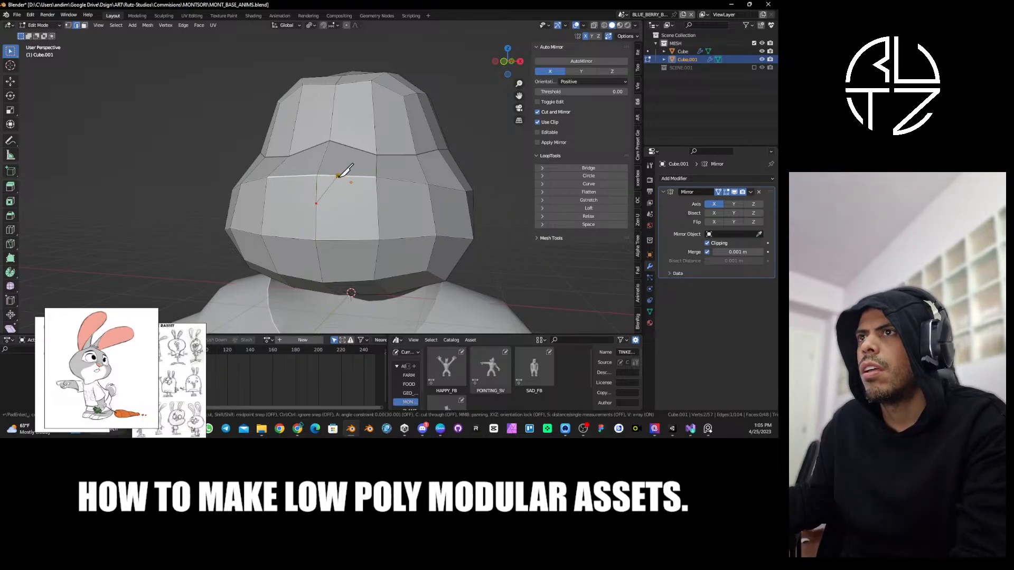
{"action": "left_click", "coordinate": [322, 168]}
{"action": "key", "text": "Return"}
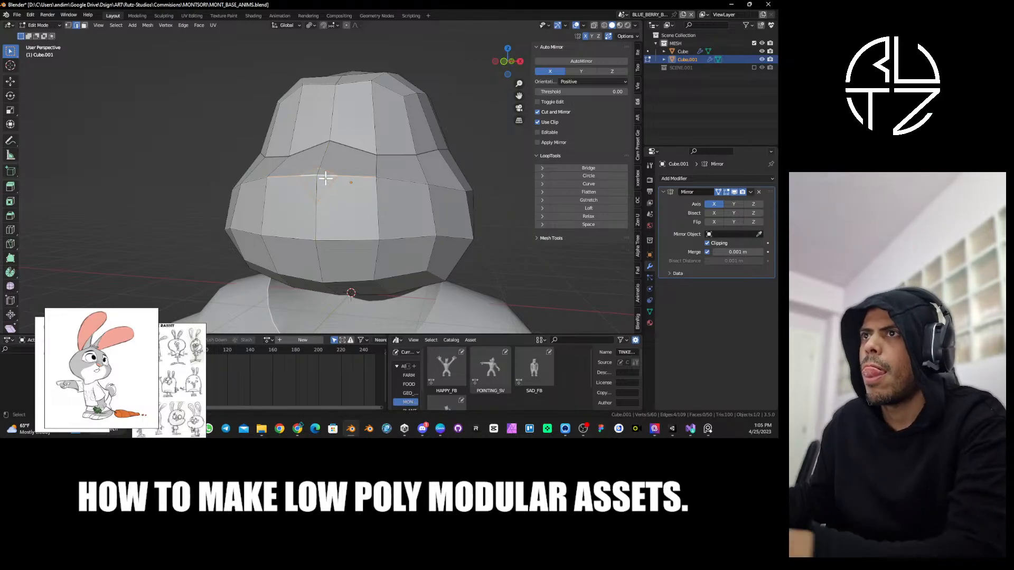
Select the cut nose faces and extrude them forward about 0.085 m along Y.
{"action": "left_click", "coordinate": [318, 185], "text": "shift"}
{"action": "middle_click_drag", "start_coordinate": [351, 179], "coordinate": [334, 179]}
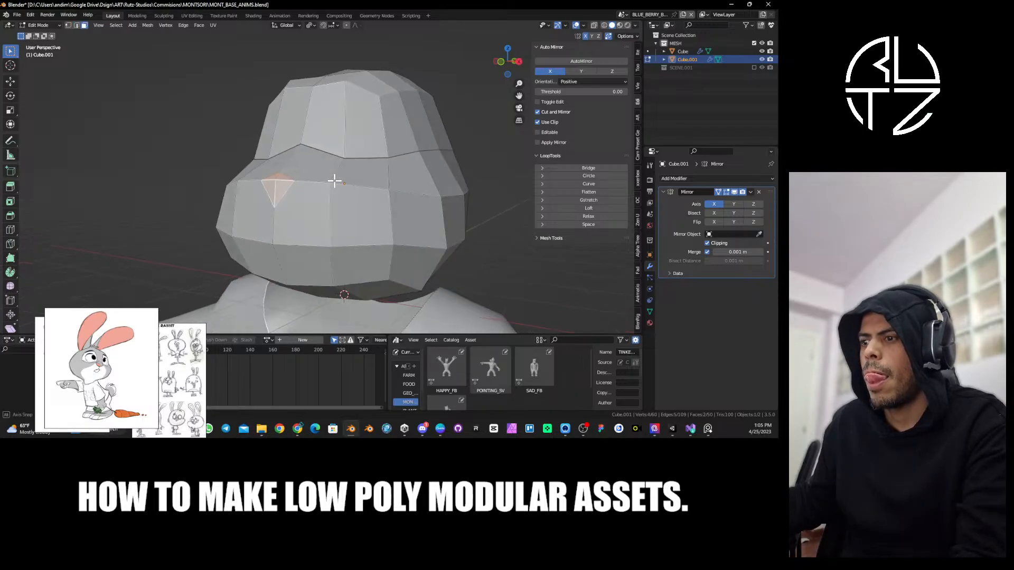
{"action": "key", "text": "e"}
{"action": "key", "text": "y"}
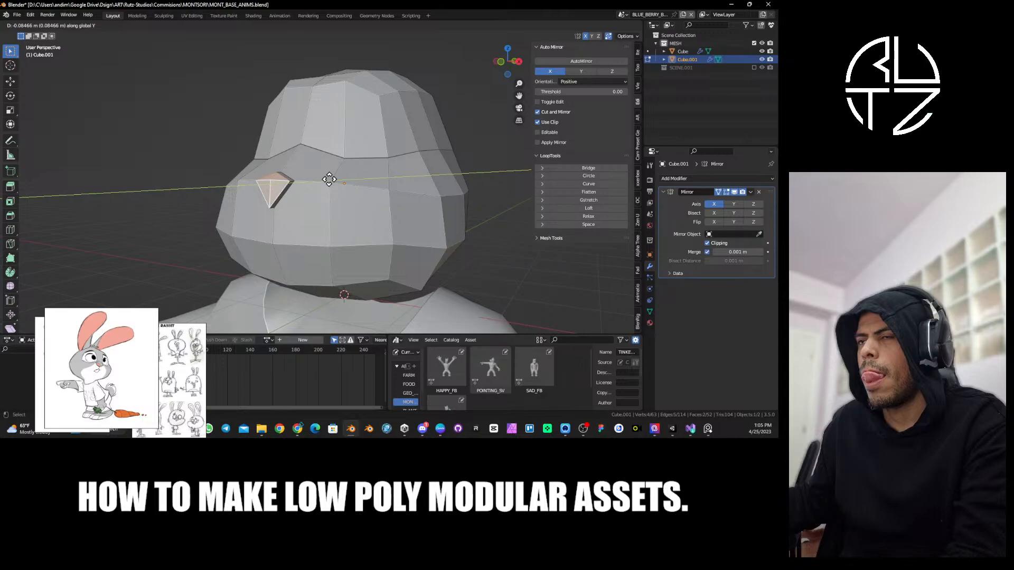
{"action": "left_click", "coordinate": [329, 180]}
Inset the mirrored eye face on the front of the upper head by about 0.068 m.
{"action": "middle_click_drag", "start_coordinate": [329, 180], "coordinate": [343, 142]}
{"action": "scroll", "coordinate": [352, 202], "scroll_direction": "up", "scroll_amount": 3}
{"action": "scroll", "coordinate": [300, 267], "scroll_direction": "down", "scroll_amount": 3}
{"action": "left_click", "coordinate": [330, 136]}
{"action": "key", "text": "i"}
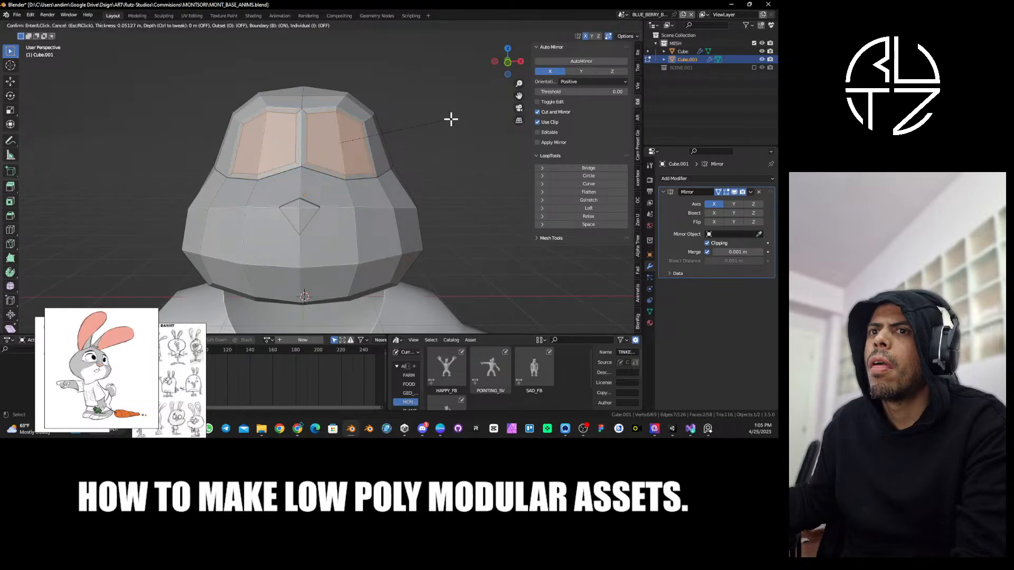
{"action": "left_click", "coordinate": [449, 120]}
{"action": "mouse_move", "coordinate": [394, 144]}
{"action": "middle_mouse_down"}
{"action": "mouse_move", "coordinate": [342, 147]}
{"action": "mouse_move", "coordinate": [410, 145]}
{"action": "middle_mouse_up"}
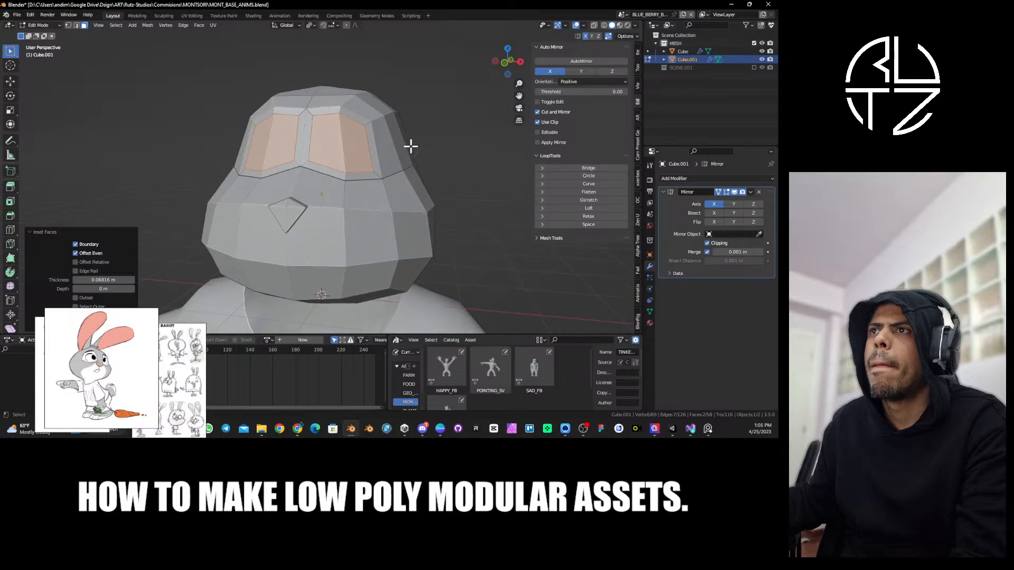
Subdivide the inset eye face with one cut and dissolve its inner edges, keeping the extra outline vertices.
{"action": "right_click", "coordinate": [383, 146]}
{"action": "left_click", "coordinate": [375, 147]}
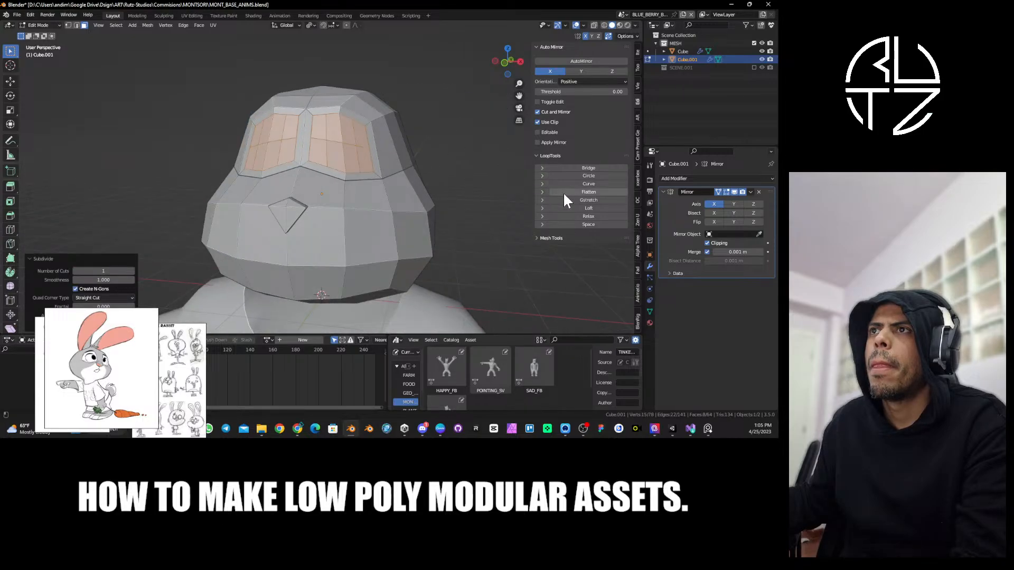
{"action": "key", "text": "ctrl+x"}
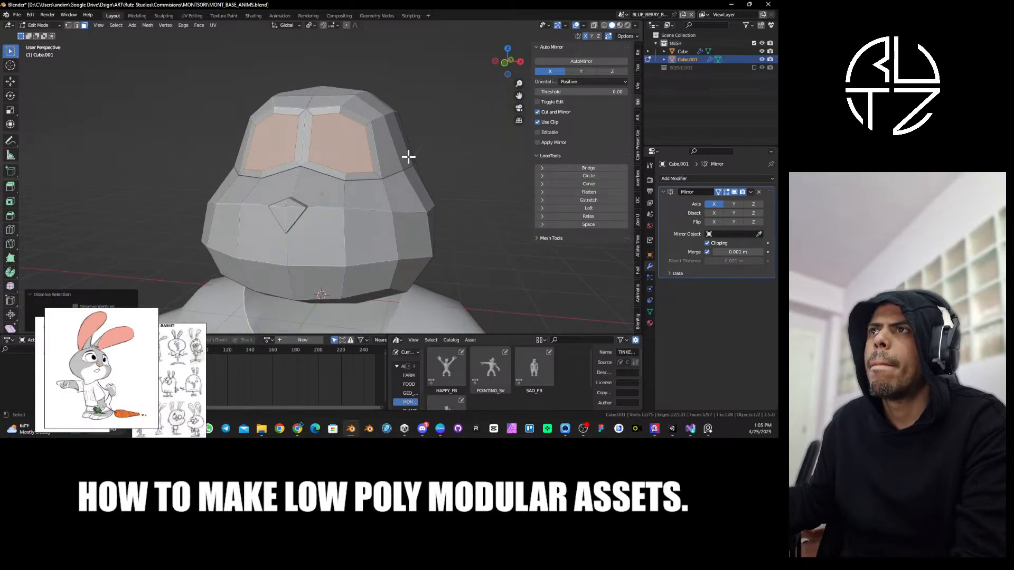
{"action": "middle_click_drag", "start_coordinate": [408, 156], "coordinate": [343, 144]}
Try rounding the eye face with LoopTools Relax and recessing it about 0.051 m along Y.
{"action": "left_click", "coordinate": [595, 219]}
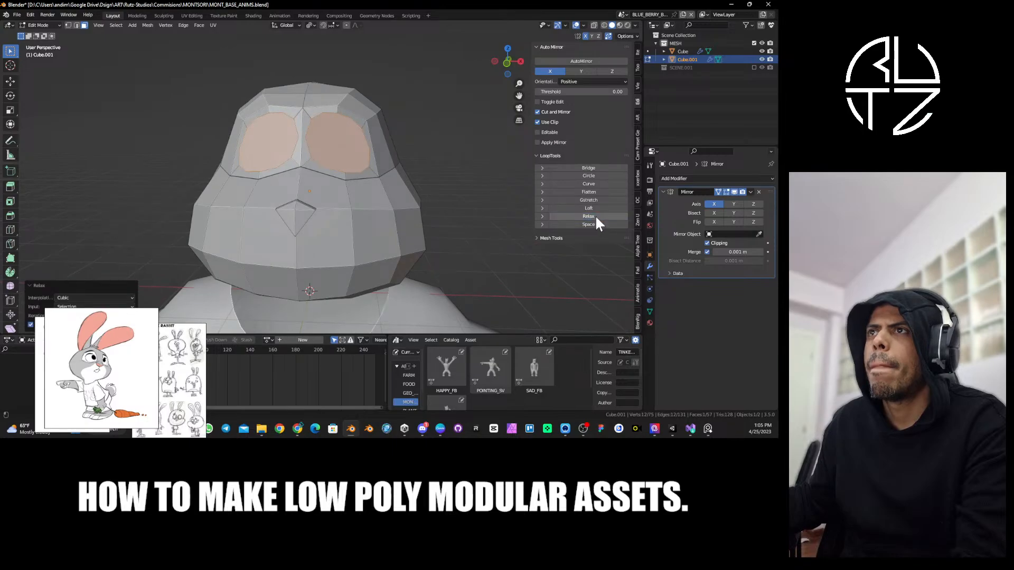
{"action": "mouse_move", "coordinate": [391, 126]}
{"action": "middle_mouse_down"}
{"action": "mouse_move", "coordinate": [375, 116]}
{"action": "mouse_move", "coordinate": [379, 130]}
{"action": "middle_mouse_up"}
{"action": "key", "text": "g"}
{"action": "key", "text": "y"}
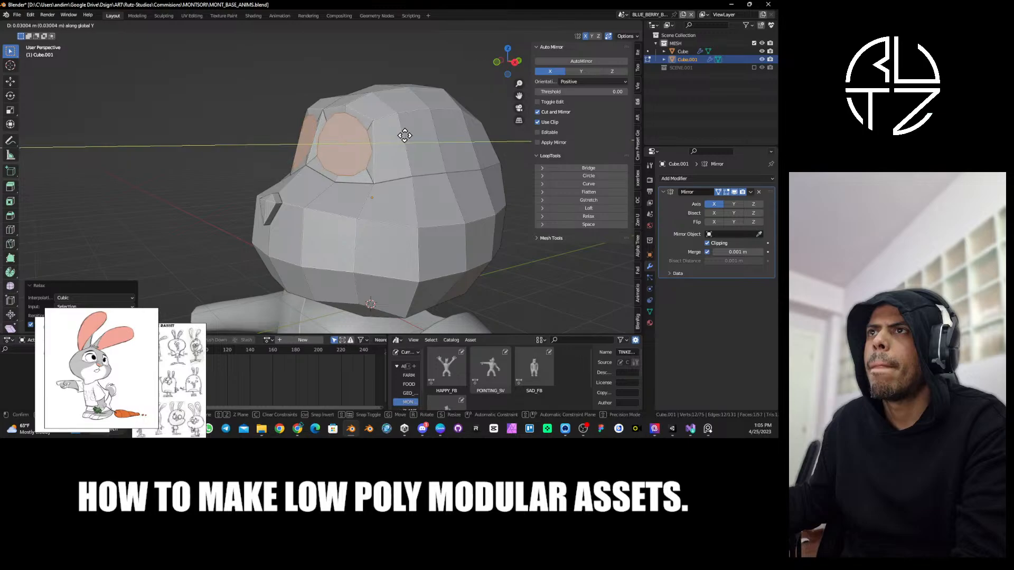
{"action": "left_click", "coordinate": [418, 138]}
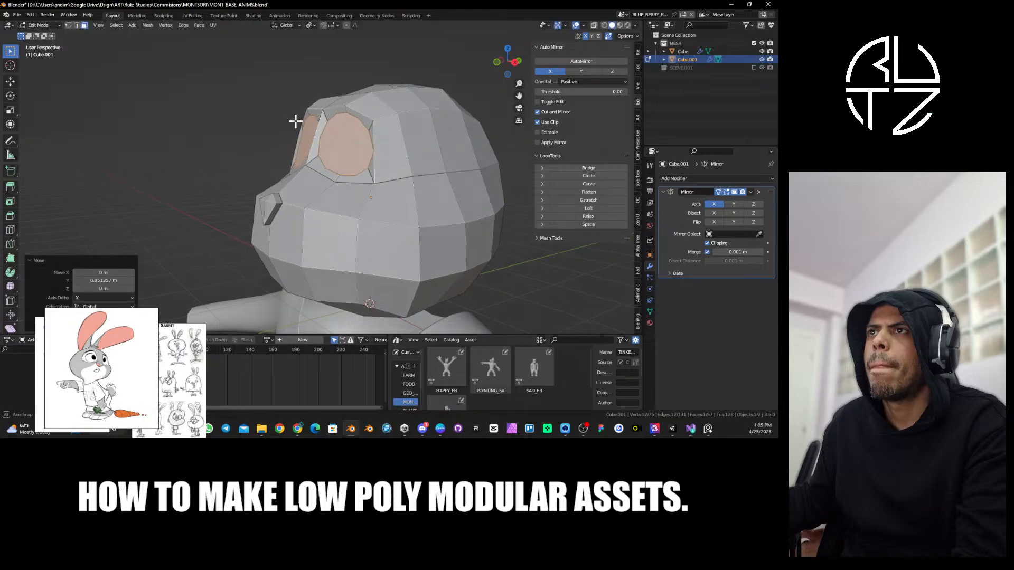
Undo the eye face's recess and relaxation.
{"action": "middle_click_drag", "start_coordinate": [294, 118], "coordinate": [362, 124]}
{"action": "scroll", "coordinate": [356, 141], "scroll_direction": "up", "scroll_amount": 5}
{"action": "scroll", "coordinate": [312, 166], "scroll_direction": "down", "scroll_amount": 4}
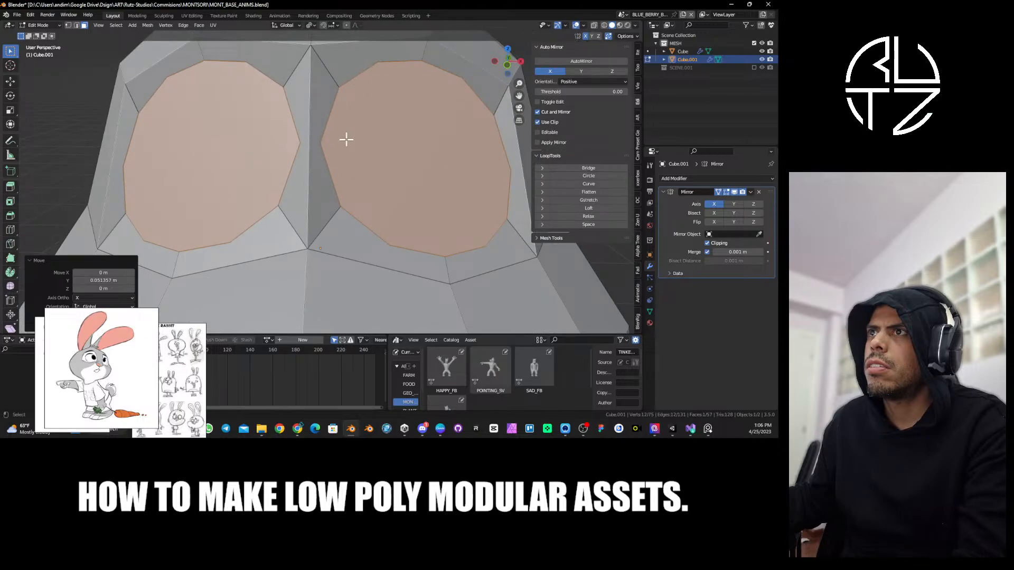
{"action": "scroll", "coordinate": [346, 140], "scroll_direction": "down", "scroll_amount": 2}
{"action": "mouse_move", "coordinate": [380, 144]}
{"action": "middle_mouse_down"}
{"action": "mouse_move", "coordinate": [343, 154]}
{"action": "mouse_move", "coordinate": [362, 157]}
{"action": "mouse_move", "coordinate": [339, 140]}
{"action": "mouse_move", "coordinate": [365, 149]}
{"action": "middle_mouse_up"}
{"action": "scroll", "coordinate": [340, 144], "scroll_direction": "down", "scroll_amount": 2}
{"action": "key", "text": "ctrl+z"}
{"action": "key", "text": "ctrl+z"}
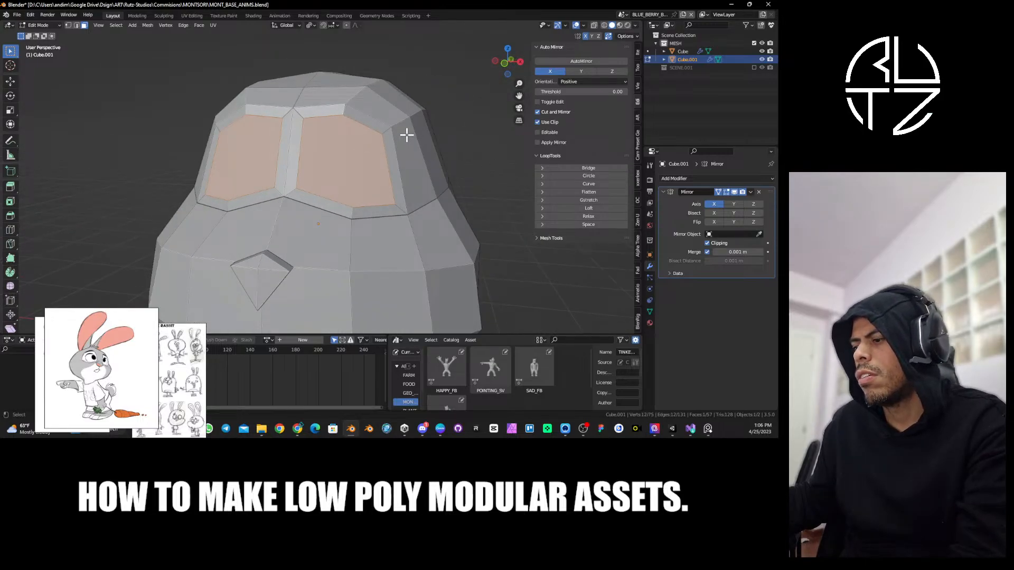
Inset the eye face again by about 0.046 m and recess it about 0.054 m along Y.
{"action": "key", "text": "i"}
{"action": "left_click", "coordinate": [400, 137]}
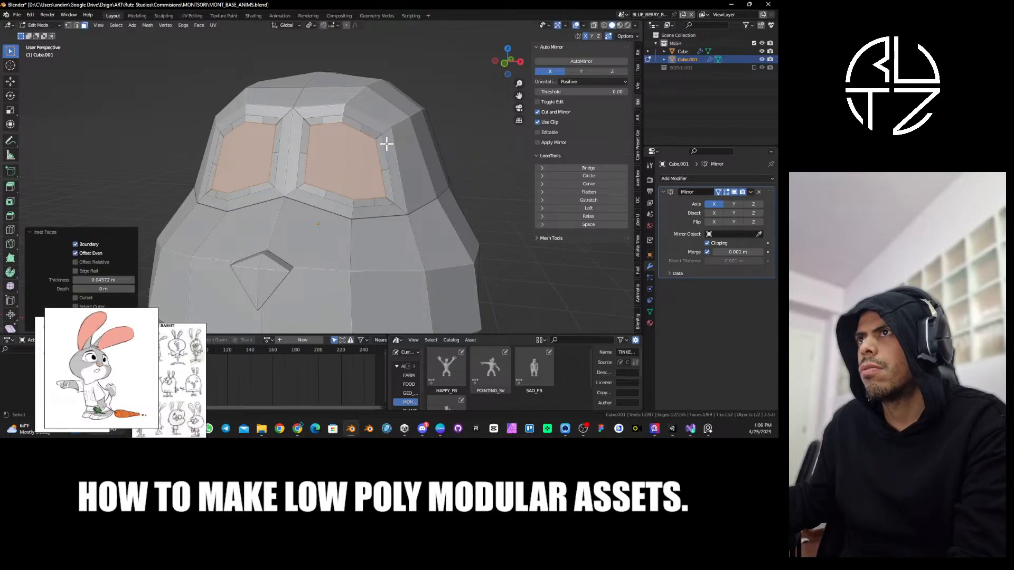
{"action": "middle_click_drag", "start_coordinate": [385, 143], "coordinate": [361, 145]}
{"action": "key", "text": "g"}
{"action": "key", "text": "y"}
{"action": "left_click", "coordinate": [352, 142]}
Scale the recessed eye face slightly and round its outline with LoopTools Relax.
{"action": "key", "text": "s"}
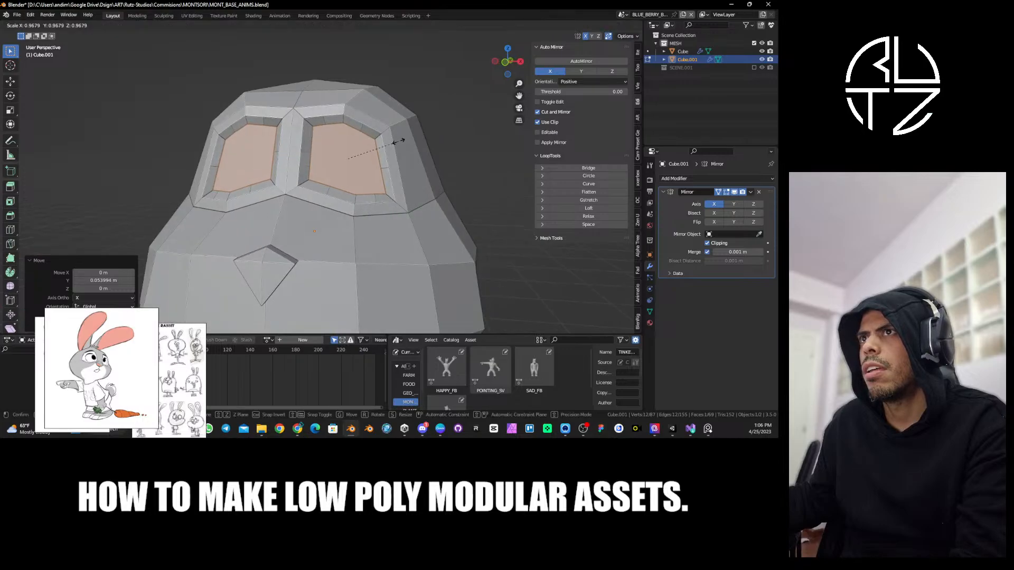
{"action": "left_click", "coordinate": [403, 141]}
{"action": "left_click", "coordinate": [594, 217]}
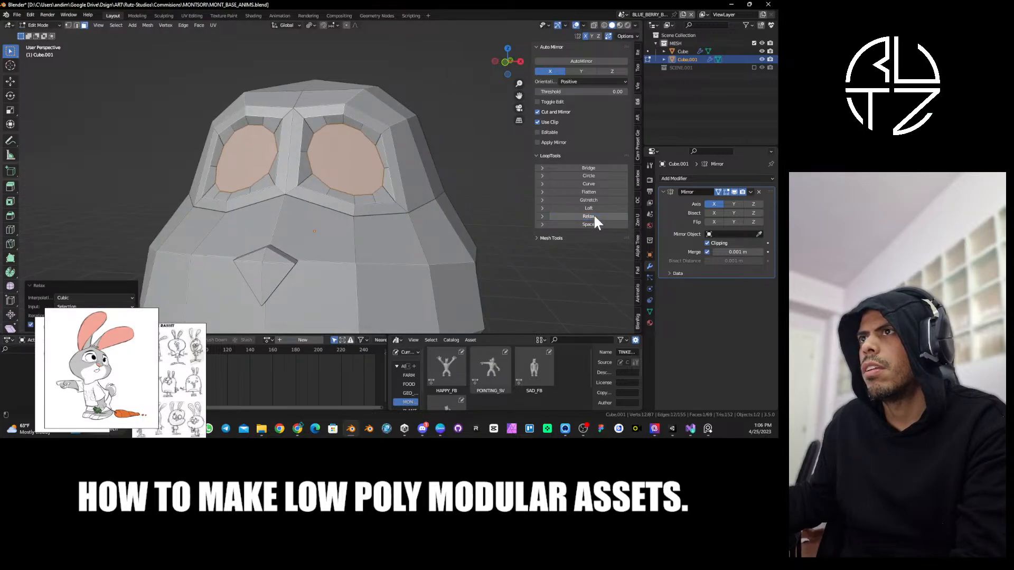
Switch to Sculpt Mode and use a 70 px Grab brush to reshape the inner eye socket edges beside the nose bridge.
{"action": "scroll", "coordinate": [387, 174], "scroll_direction": "down", "scroll_amount": 1}
{"action": "middle_click_drag", "start_coordinate": [387, 175], "coordinate": [385, 174]}
{"action": "key", "text": "2"}
{"action": "left_click", "coordinate": [362, 135]}
{"action": "mouse_move", "coordinate": [328, 134]}
{"action": "middle_mouse_down"}
{"action": "mouse_move", "coordinate": [318, 135]}
{"action": "mouse_move", "coordinate": [345, 186]}
{"action": "middle_mouse_up"}
{"action": "key", "text": "ctrl+Tab"}
{"action": "left_click", "coordinate": [320, 153]}
{"action": "scroll", "coordinate": [304, 153], "scroll_direction": "up", "scroll_amount": 3}
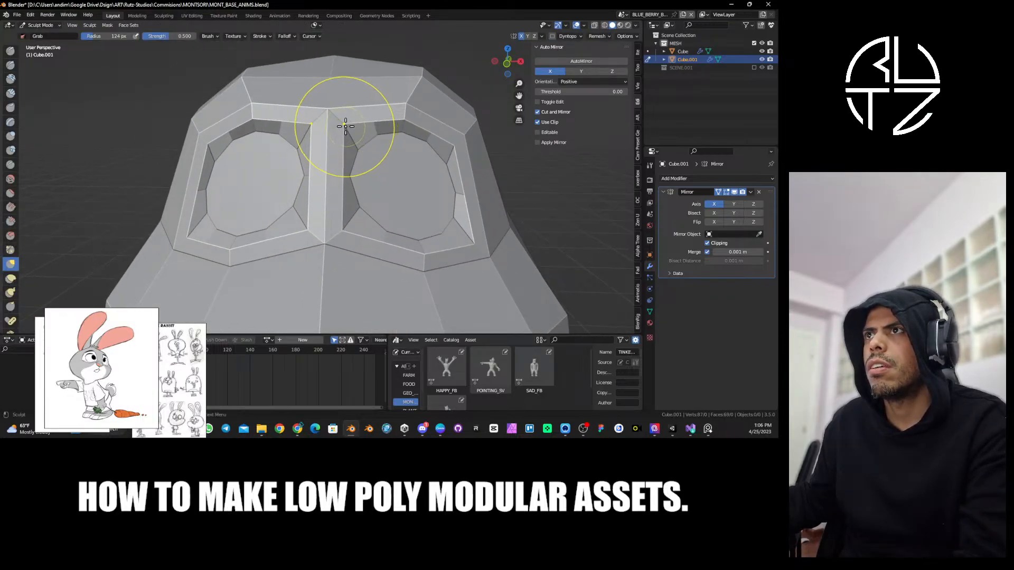
{"action": "key", "text": "f"}
{"action": "left_click", "coordinate": [342, 127]}
{"action": "mouse_move", "coordinate": [341, 127]}
{"action": "left_mouse_down"}
{"action": "mouse_move", "coordinate": [364, 150]}
{"action": "mouse_move", "coordinate": [341, 180]}
{"action": "left_mouse_up"}
{"action": "left_click_drag", "start_coordinate": [345, 235], "coordinate": [348, 226]}
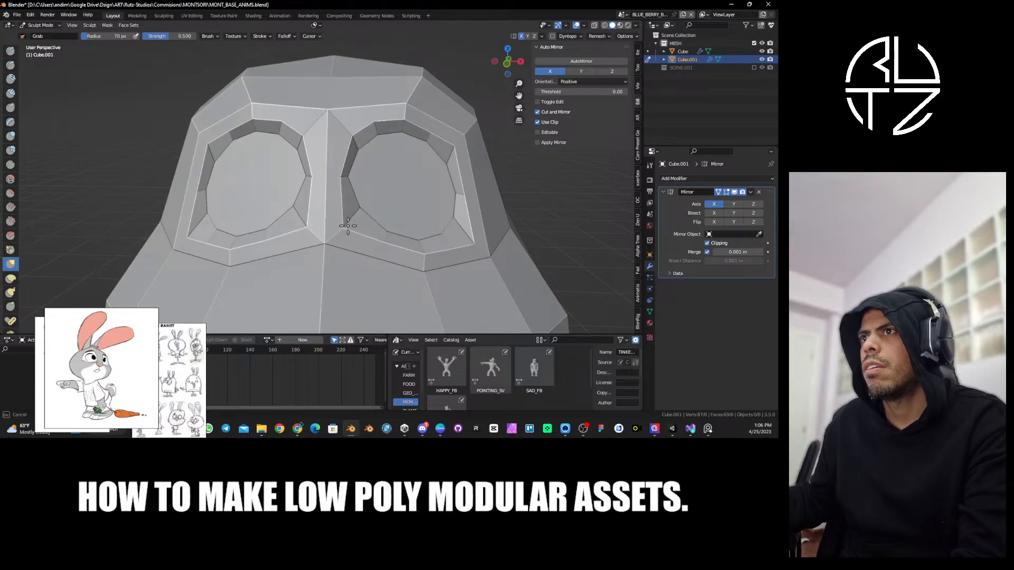
Grab the eye socket edges to flatten the lower eyelid line and adjust the upper outer brow area.
{"action": "middle_click_drag", "start_coordinate": [420, 241], "coordinate": [355, 219]}
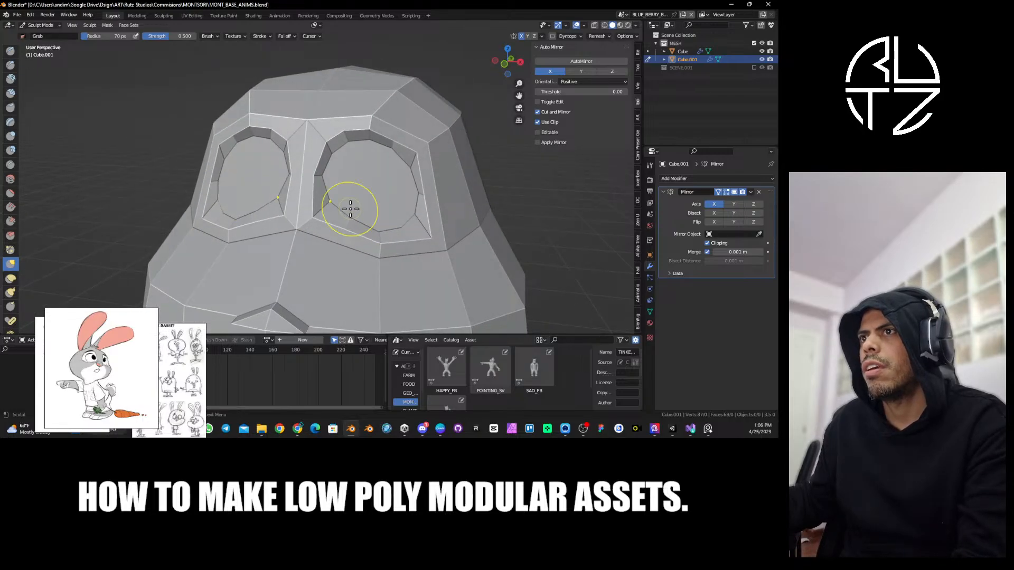
{"action": "mouse_move", "coordinate": [351, 209]}
{"action": "left_mouse_down"}
{"action": "mouse_move", "coordinate": [380, 226]}
{"action": "mouse_move", "coordinate": [378, 211]}
{"action": "mouse_move", "coordinate": [400, 210]}
{"action": "mouse_move", "coordinate": [344, 199]}
{"action": "mouse_move", "coordinate": [378, 227]}
{"action": "mouse_move", "coordinate": [378, 206]}
{"action": "mouse_move", "coordinate": [403, 203]}
{"action": "mouse_move", "coordinate": [346, 204]}
{"action": "left_mouse_up"}
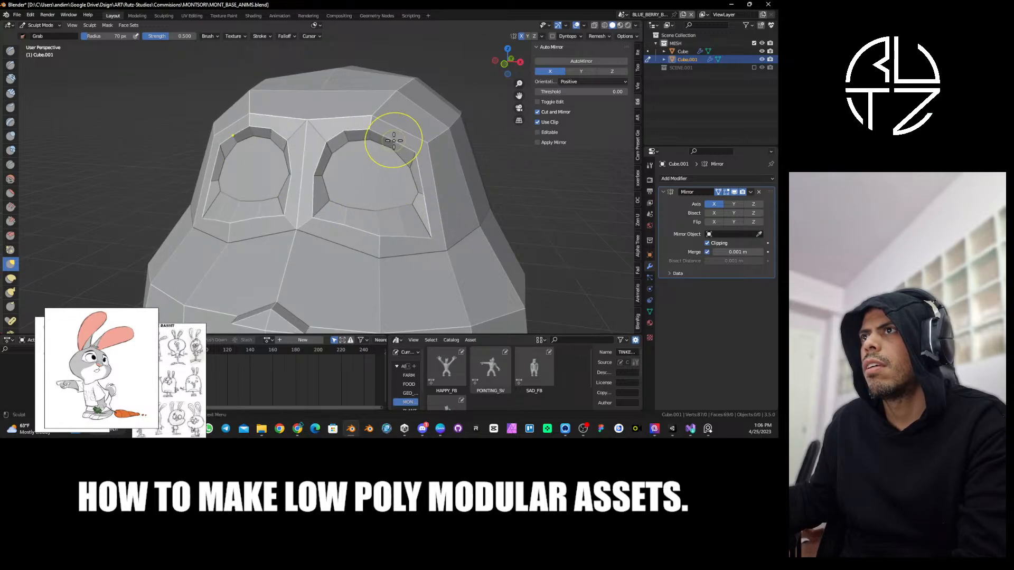
{"action": "mouse_move", "coordinate": [396, 141]}
{"action": "left_mouse_down"}
{"action": "mouse_move", "coordinate": [403, 132]}
{"action": "mouse_move", "coordinate": [376, 109]}
{"action": "left_mouse_up"}
{"action": "left_click_drag", "start_coordinate": [428, 140], "coordinate": [428, 127]}
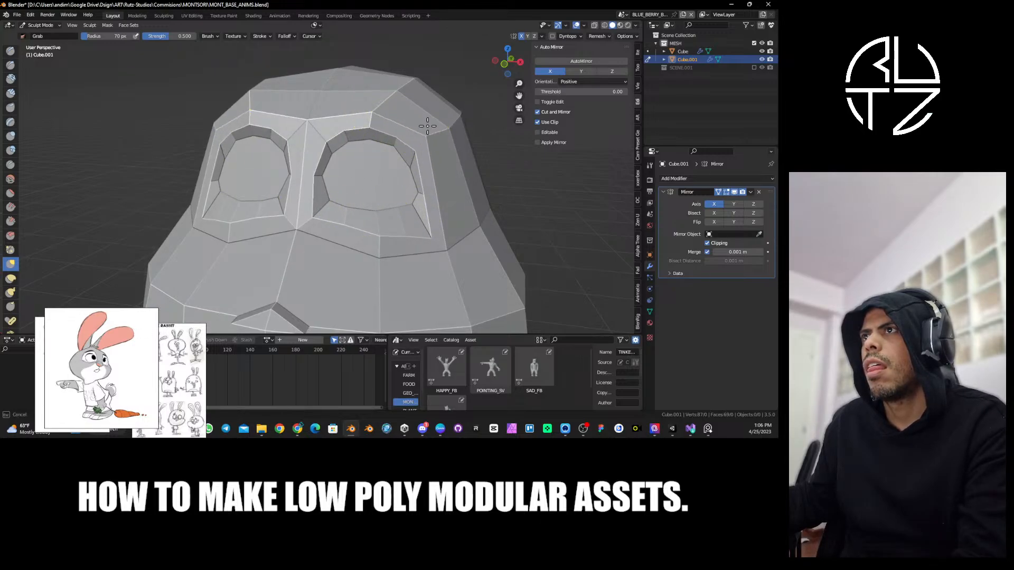
{"action": "middle_click_drag", "start_coordinate": [428, 126], "coordinate": [413, 191]}
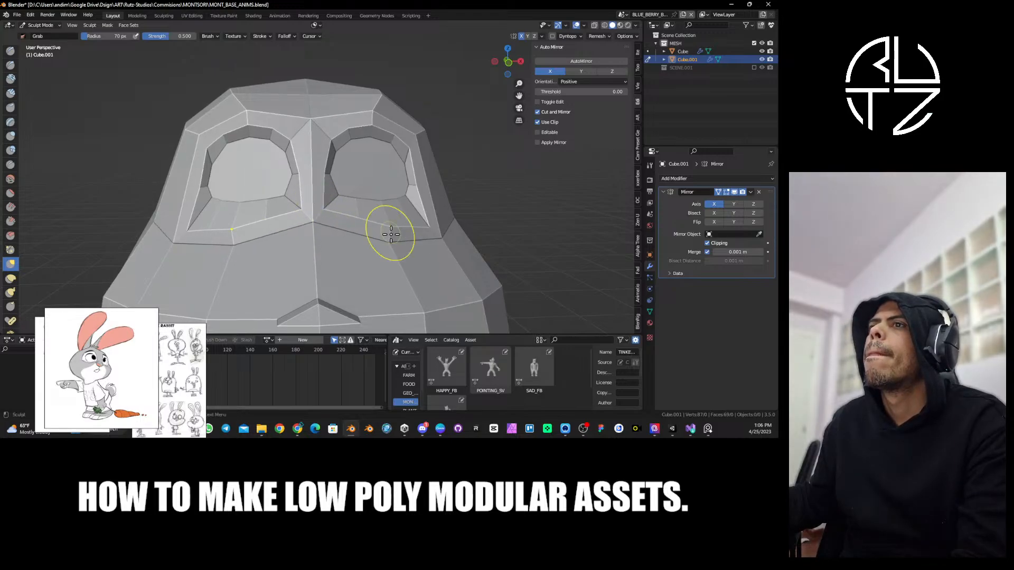
Examine the head's eye, nose and muzzle shapes up close and in proportion to the full body.
{"action": "scroll", "coordinate": [391, 234], "scroll_direction": "down", "scroll_amount": 4}
{"action": "middle_click_drag", "start_coordinate": [340, 227], "coordinate": [365, 203]}
{"action": "scroll", "coordinate": [357, 201], "scroll_direction": "up", "scroll_amount": 3}
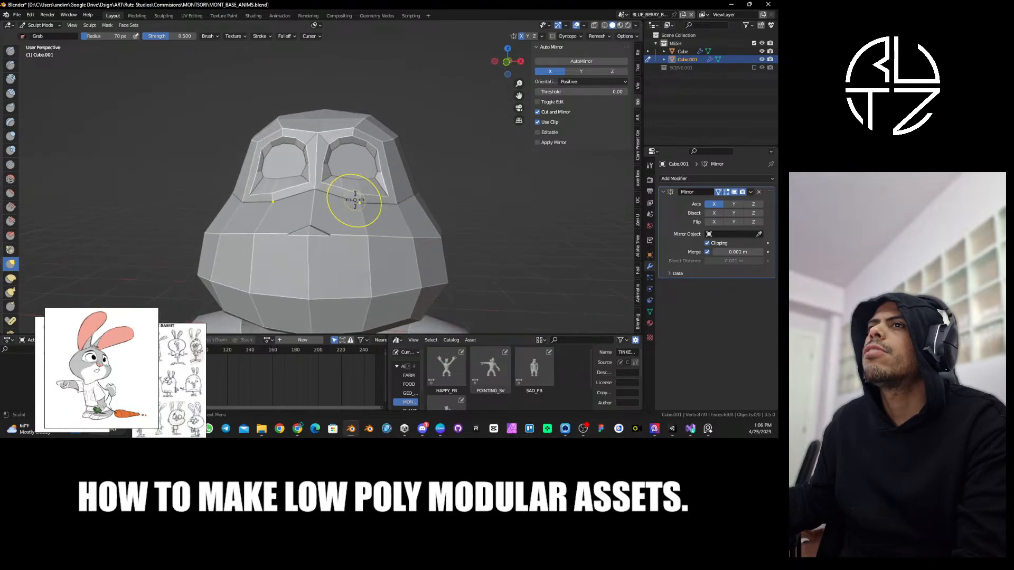
{"action": "scroll", "coordinate": [353, 182], "scroll_direction": "down", "scroll_amount": 3}
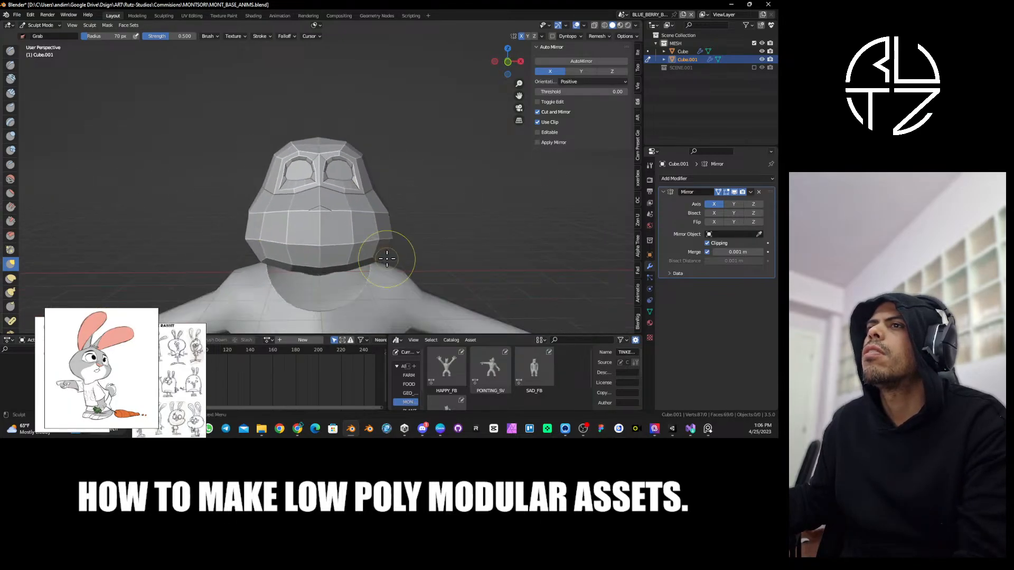
{"action": "scroll", "coordinate": [343, 163], "scroll_direction": "up", "scroll_amount": 3}
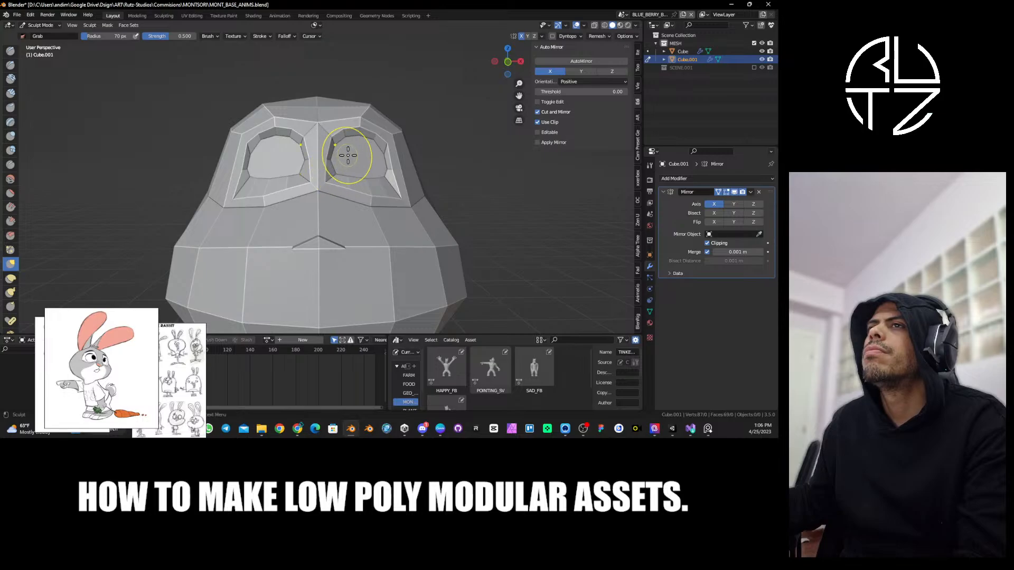
{"action": "scroll", "coordinate": [348, 155], "scroll_direction": "down", "scroll_amount": 6}
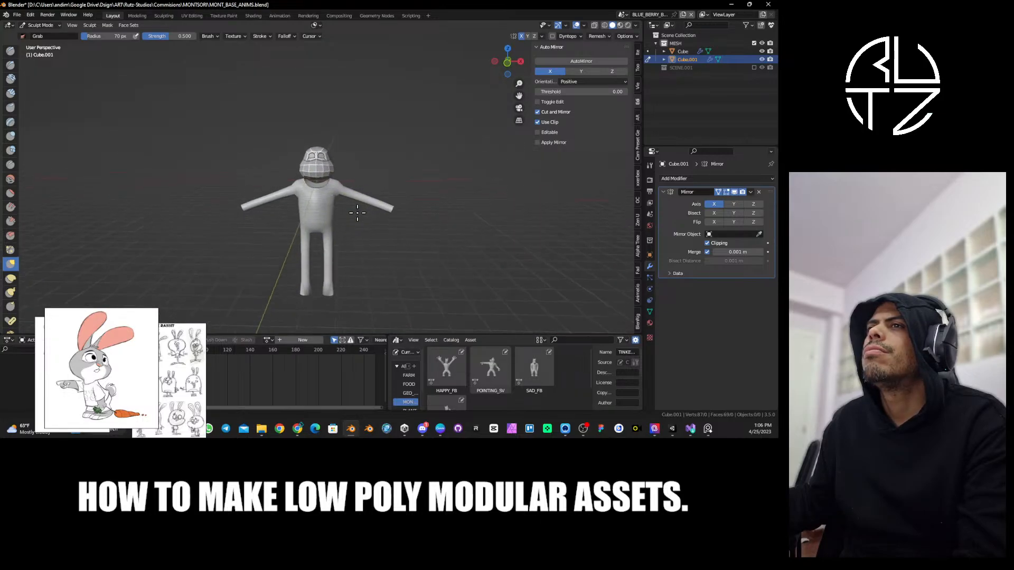
{"action": "scroll", "coordinate": [357, 213], "scroll_direction": "up", "scroll_amount": 4}
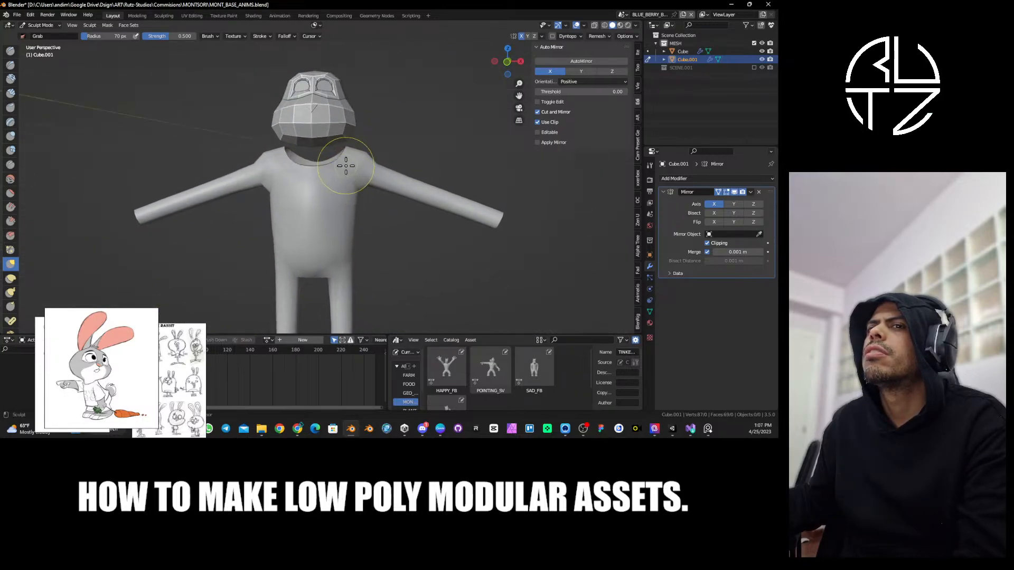
{"action": "scroll", "coordinate": [335, 222], "scroll_direction": "down", "scroll_amount": 3}
{"action": "scroll", "coordinate": [334, 208], "scroll_direction": "up", "scroll_amount": 5}
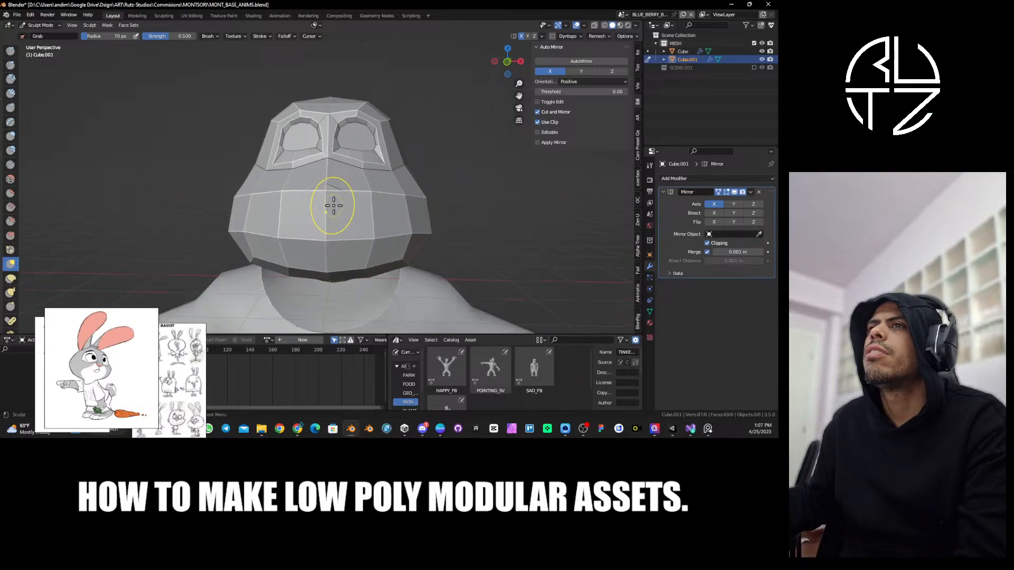
{"action": "scroll", "coordinate": [335, 204], "scroll_direction": "down", "scroll_amount": 3}
{"action": "scroll", "coordinate": [370, 201], "scroll_direction": "up", "scroll_amount": 4}
{"action": "scroll", "coordinate": [337, 187], "scroll_direction": "down", "scroll_amount": 1}
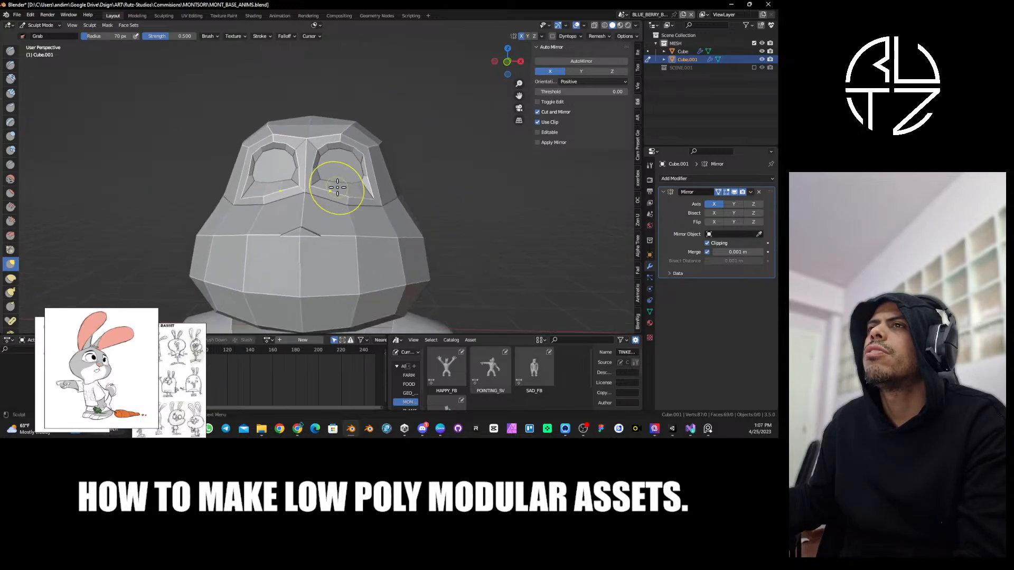
{"action": "mouse_move", "coordinate": [336, 193]}
{"action": "middle_mouse_down"}
{"action": "mouse_move", "coordinate": [298, 190]}
{"action": "mouse_move", "coordinate": [344, 186]}
{"action": "middle_mouse_up"}
Apply smooth shading to the whole head object and return to Edit Mode.
{"action": "key", "text": "Tab"}
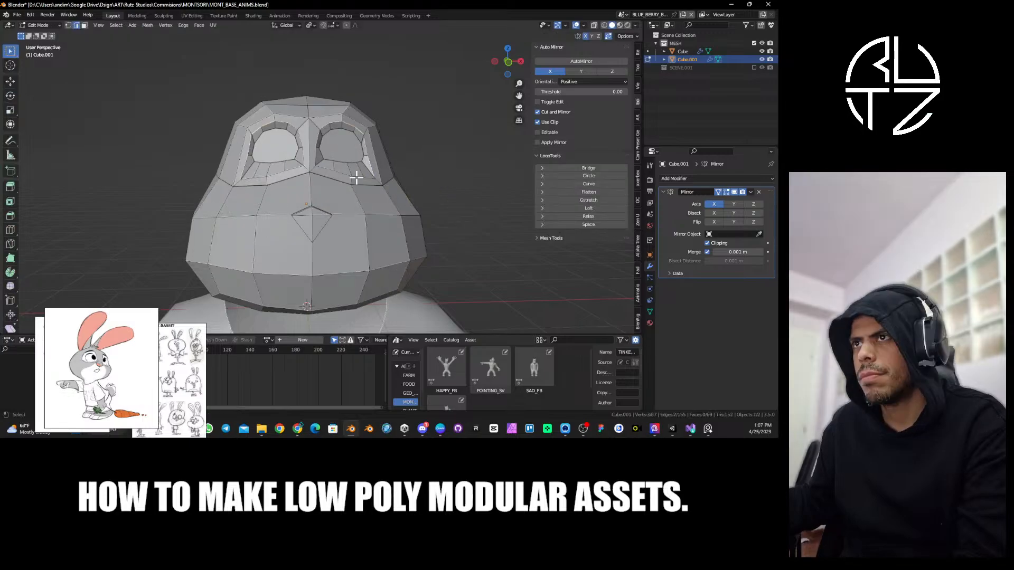
{"action": "right_click", "coordinate": [356, 178]}
{"action": "key", "text": "ctrl+Tab"}
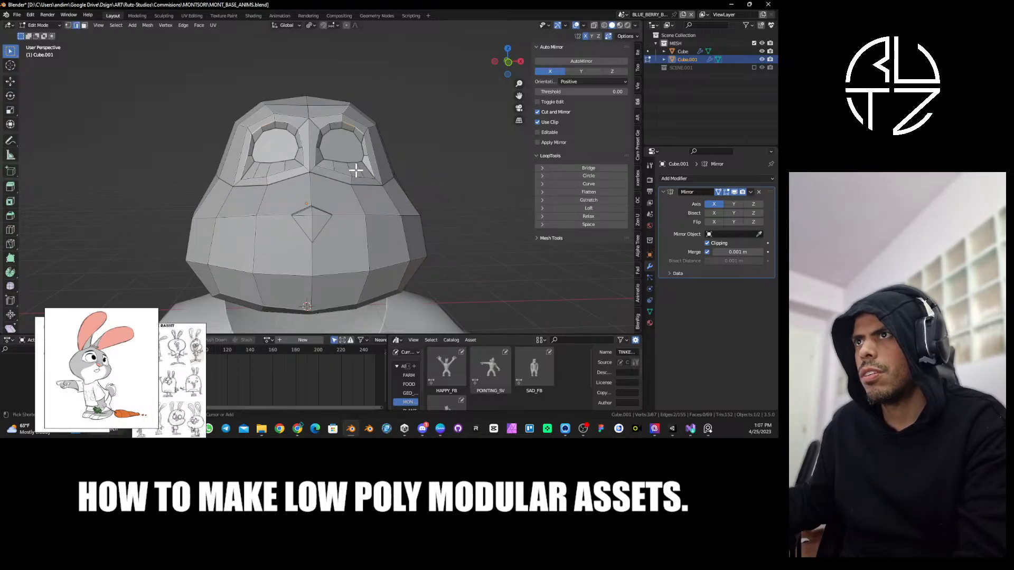
{"action": "key", "text": "Tab"}
{"action": "right_click", "coordinate": [351, 169]}
{"action": "left_click", "coordinate": [350, 165]}
{"action": "key", "text": "ctrl+Tab"}
{"action": "left_click", "coordinate": [402, 171]}
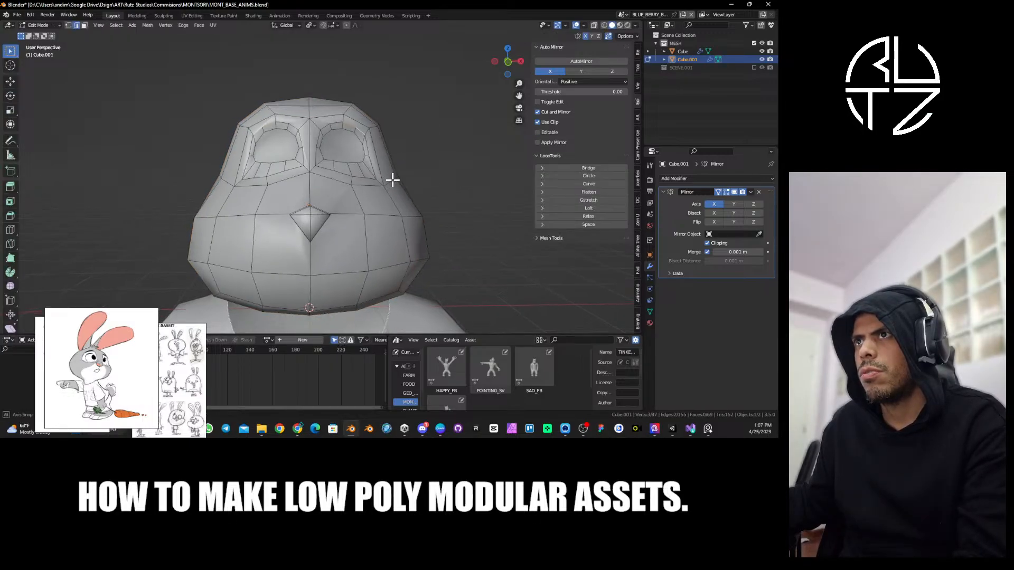
Enable Auto Smooth at 30° in the head mesh's normals settings.
{"action": "mouse_move", "coordinate": [393, 180]}
{"action": "middle_mouse_down"}
{"action": "mouse_move", "coordinate": [338, 185]}
{"action": "mouse_move", "coordinate": [402, 182]}
{"action": "middle_mouse_up"}
{"action": "left_click", "coordinate": [650, 312]}
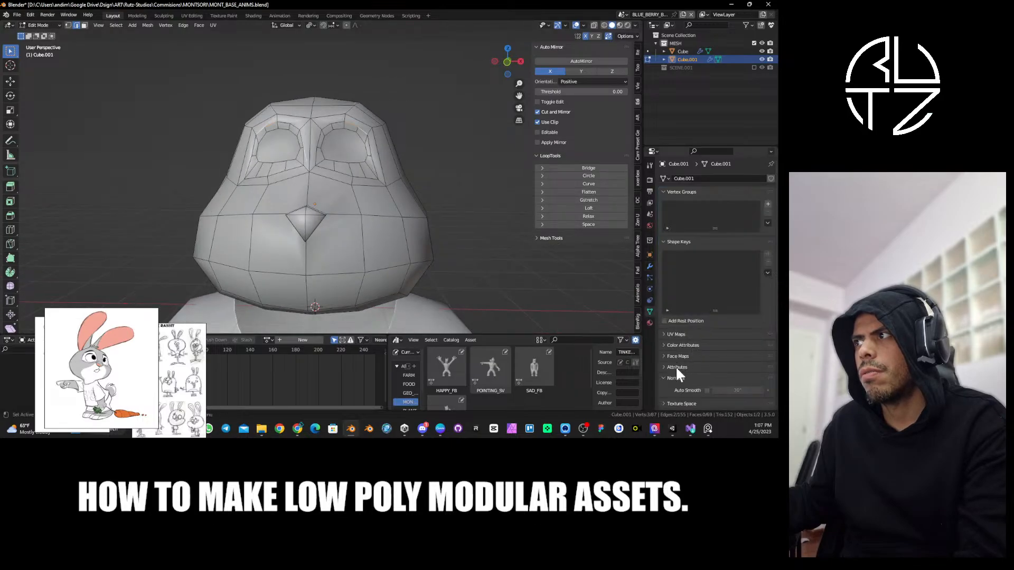
{"action": "left_click", "coordinate": [707, 390]}
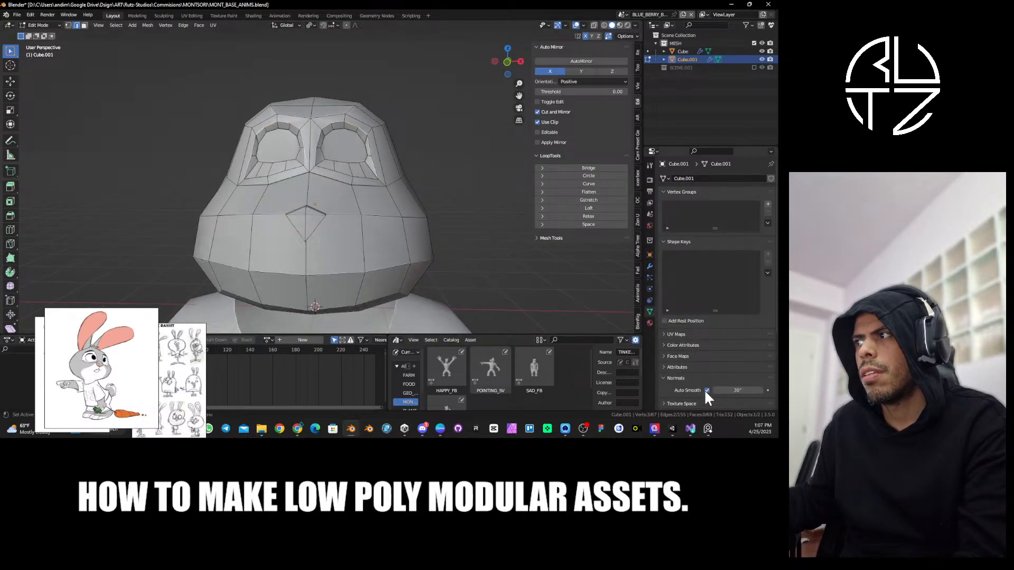
Switch the rabbit head mesh to Sculpt Mode and turn on the wireframe overlay.
{"action": "key", "text": "Tab"}
{"action": "mouse_move", "coordinate": [351, 174]}
{"action": "middle_mouse_down"}
{"action": "mouse_move", "coordinate": [407, 183]}
{"action": "mouse_move", "coordinate": [351, 170]}
{"action": "middle_mouse_up"}
{"action": "key", "text": "ctrl+Tab"}
{"action": "left_click", "coordinate": [372, 248]}
{"action": "scroll", "coordinate": [328, 164], "scroll_direction": "up", "scroll_amount": 2}
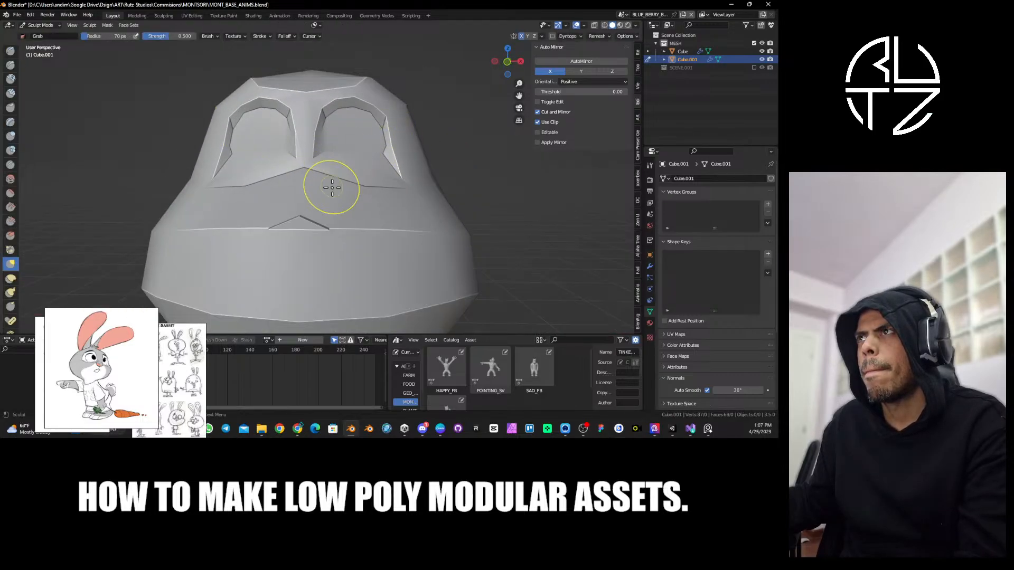
{"action": "left_click", "coordinate": [584, 25]}
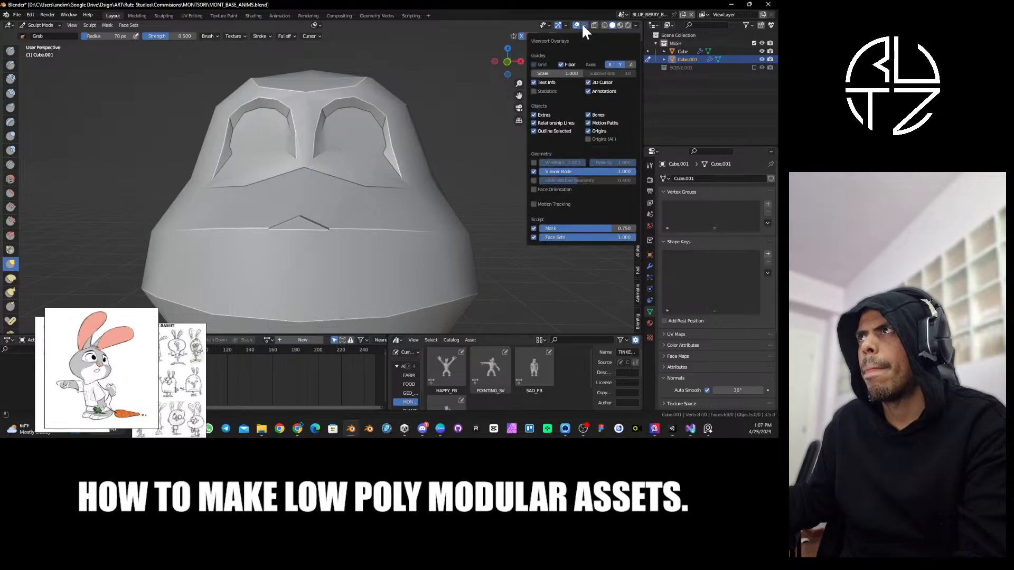
{"action": "left_click", "coordinate": [533, 162]}
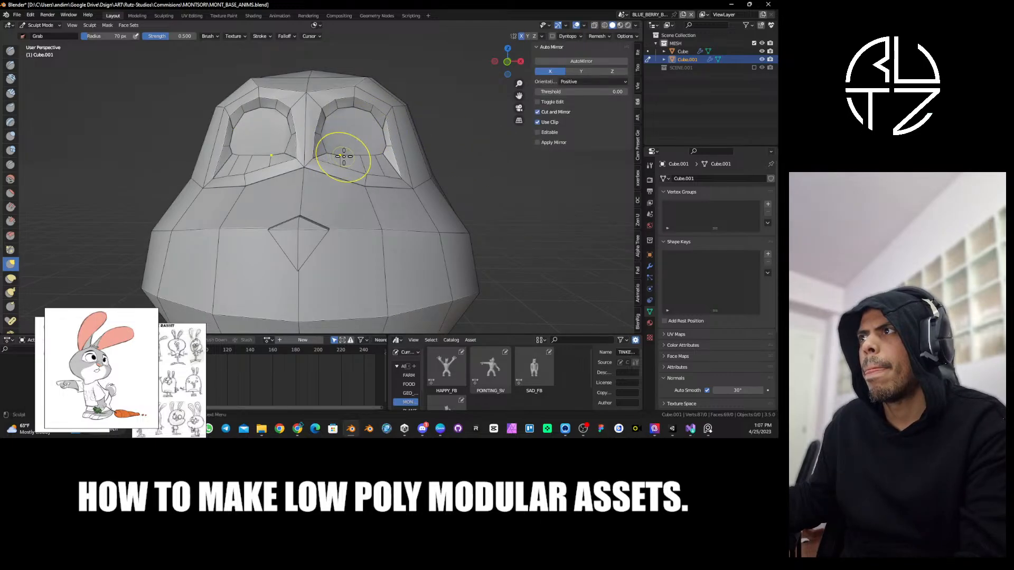
Reshape the lower rims of the eye sockets with the Grab brush.
{"action": "left_click_drag", "start_coordinate": [363, 159], "coordinate": [365, 167]}
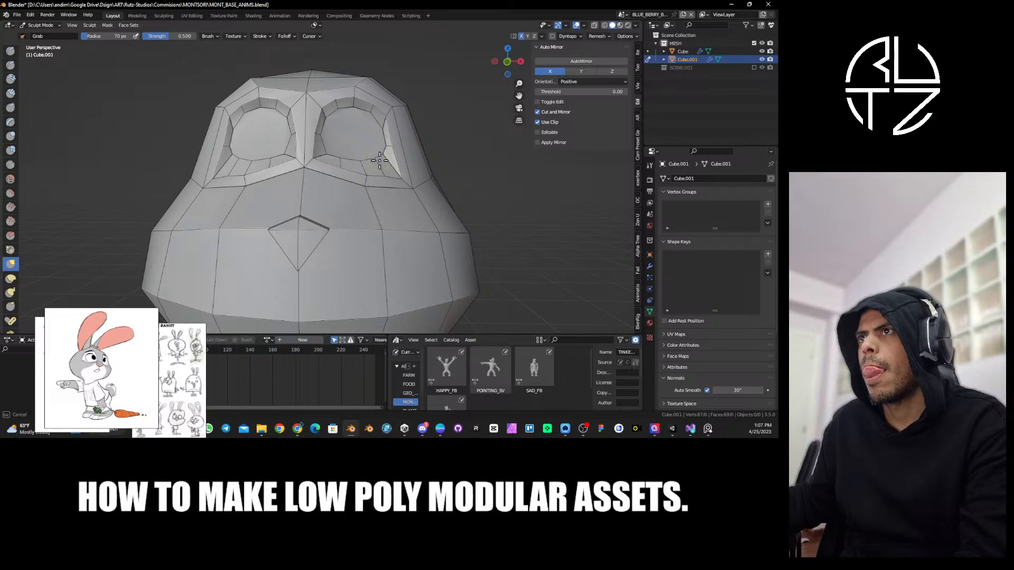
{"action": "mouse_move", "coordinate": [399, 148]}
{"action": "middle_mouse_down"}
{"action": "mouse_move", "coordinate": [352, 174]}
{"action": "mouse_move", "coordinate": [339, 162]}
{"action": "middle_mouse_up"}
{"action": "left_click_drag", "start_coordinate": [328, 188], "coordinate": [327, 188]}
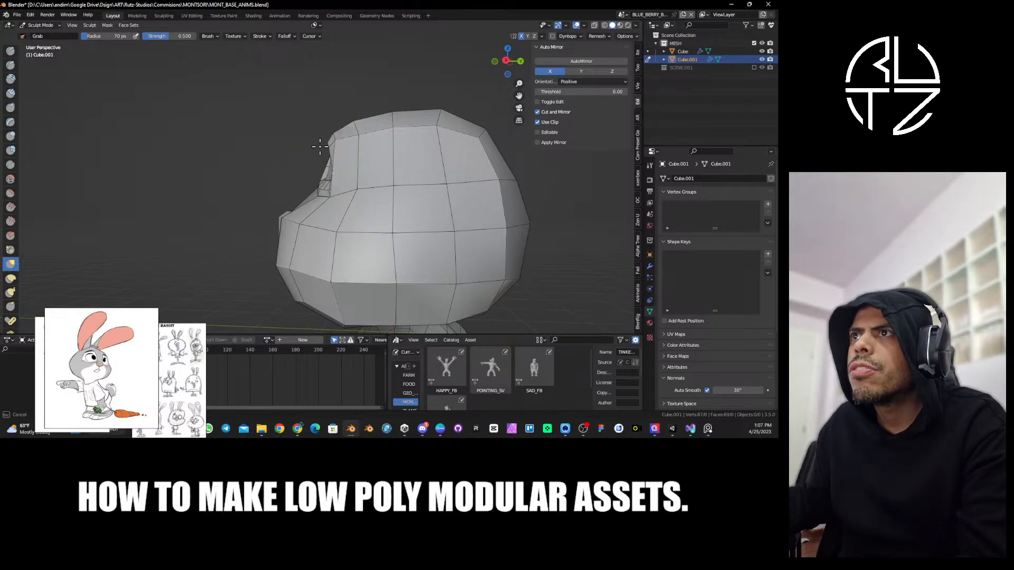
{"action": "middle_click_drag", "start_coordinate": [317, 153], "coordinate": [366, 170]}
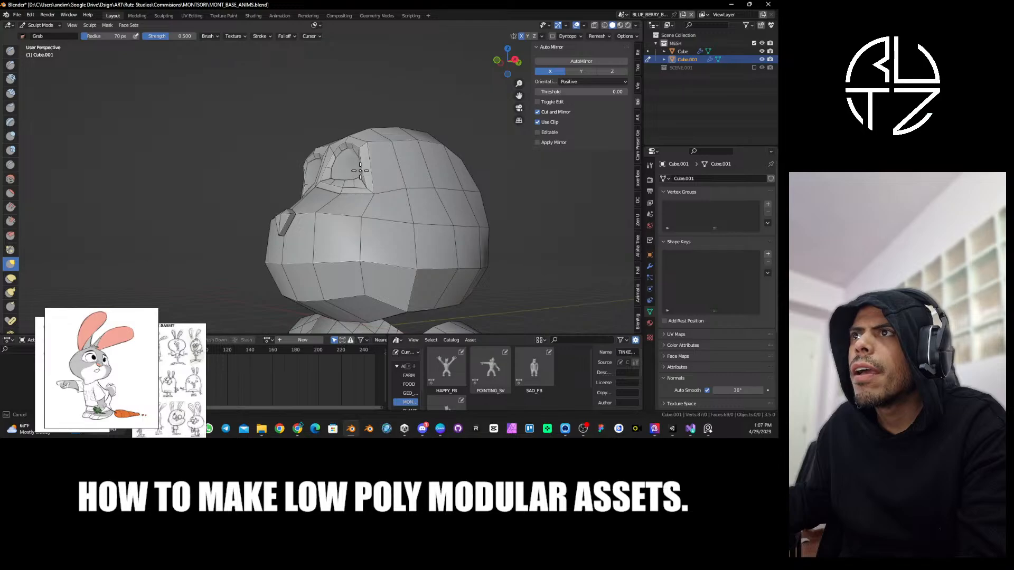
Pull the outer side of the eye sockets into shape with the Grab brush and check the profile.
{"action": "middle_click_drag", "start_coordinate": [349, 182], "coordinate": [401, 143]}
{"action": "scroll", "coordinate": [416, 165], "scroll_direction": "up", "scroll_amount": 3}
{"action": "left_click_drag", "start_coordinate": [414, 139], "coordinate": [401, 160]}
{"action": "left_click_drag", "start_coordinate": [393, 158], "coordinate": [378, 169]}
{"action": "middle_click_drag", "start_coordinate": [397, 167], "coordinate": [347, 160]}
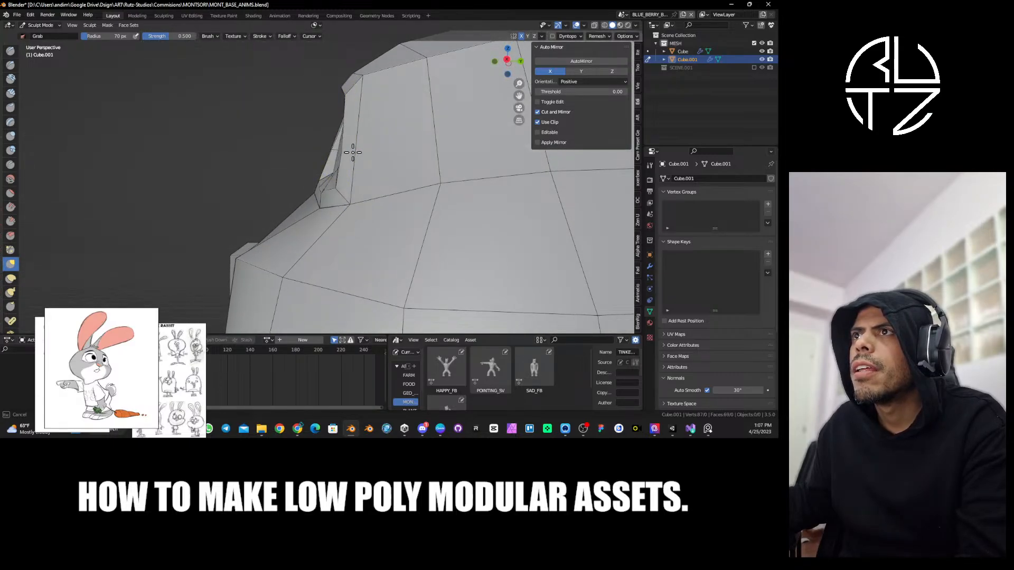
{"action": "mouse_move", "coordinate": [327, 184]}
{"action": "middle_mouse_down"}
{"action": "mouse_move", "coordinate": [338, 174]}
{"action": "mouse_move", "coordinate": [346, 185]}
{"action": "mouse_move", "coordinate": [336, 216]}
{"action": "middle_mouse_up"}
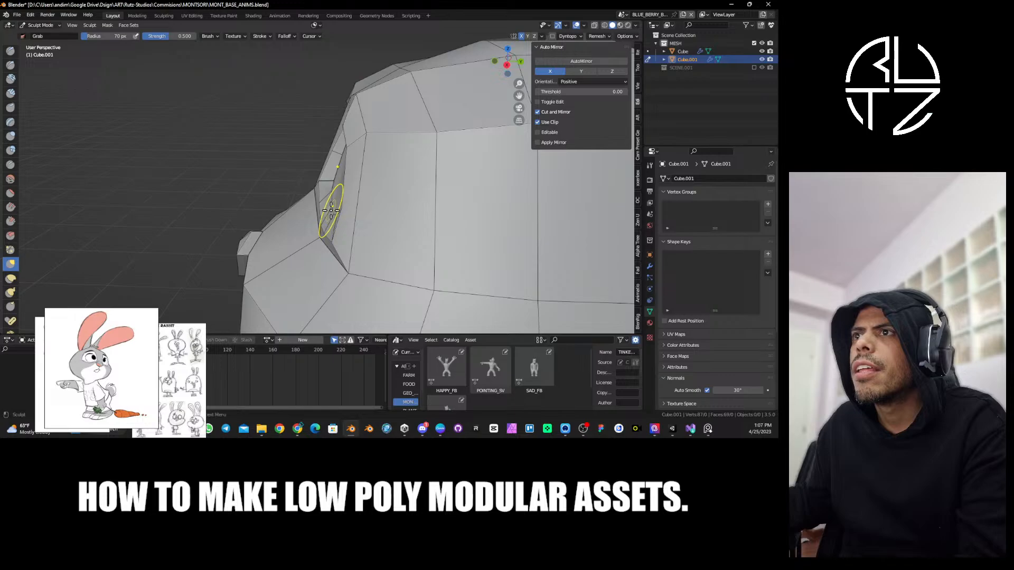
{"action": "middle_click_drag", "start_coordinate": [331, 209], "coordinate": [324, 196]}
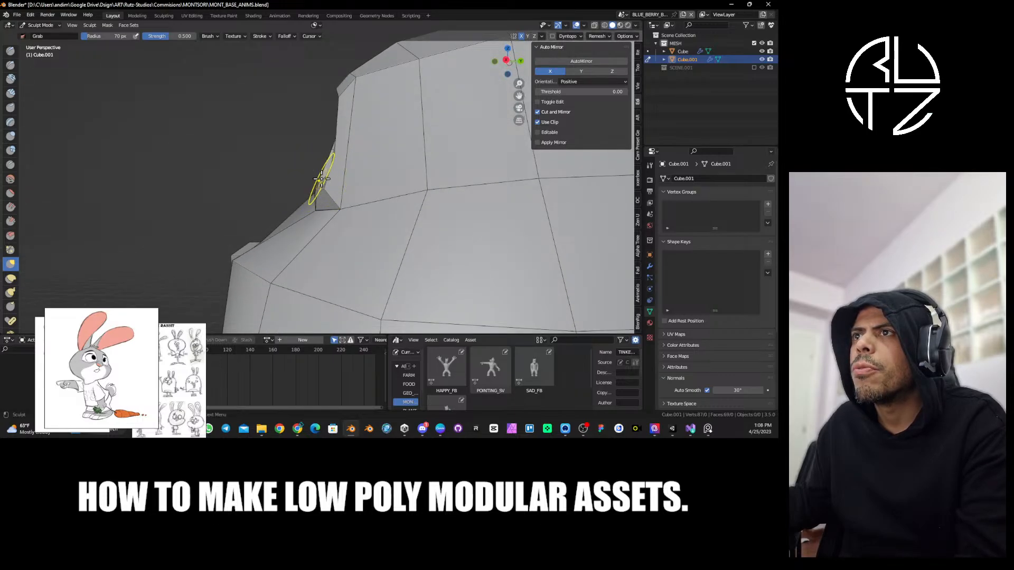
{"action": "middle_click_drag", "start_coordinate": [310, 170], "coordinate": [327, 178]}
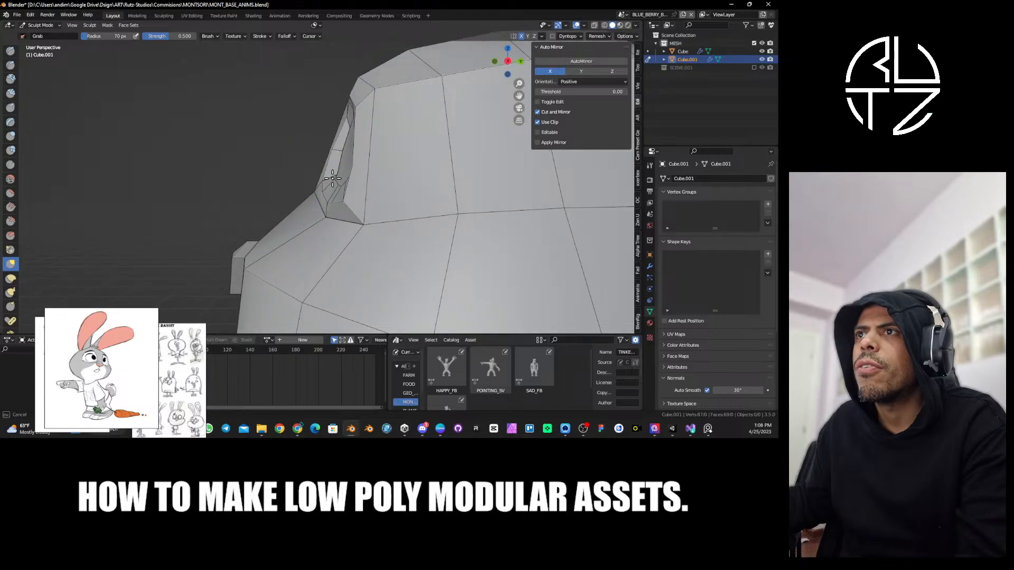
{"action": "scroll", "coordinate": [326, 181], "scroll_direction": "down", "scroll_amount": 6}
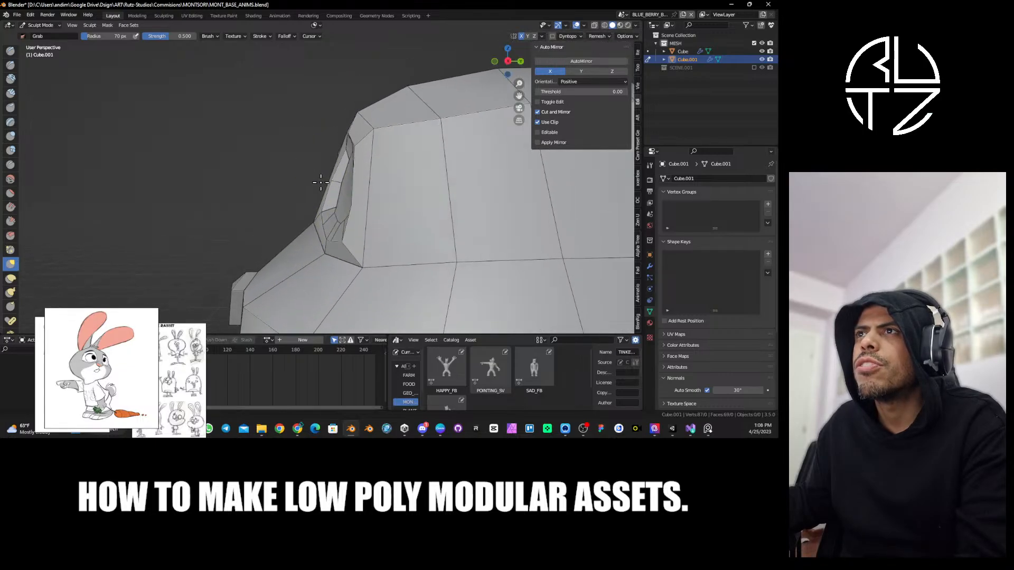
{"action": "scroll", "coordinate": [338, 164], "scroll_direction": "down", "scroll_amount": 3}
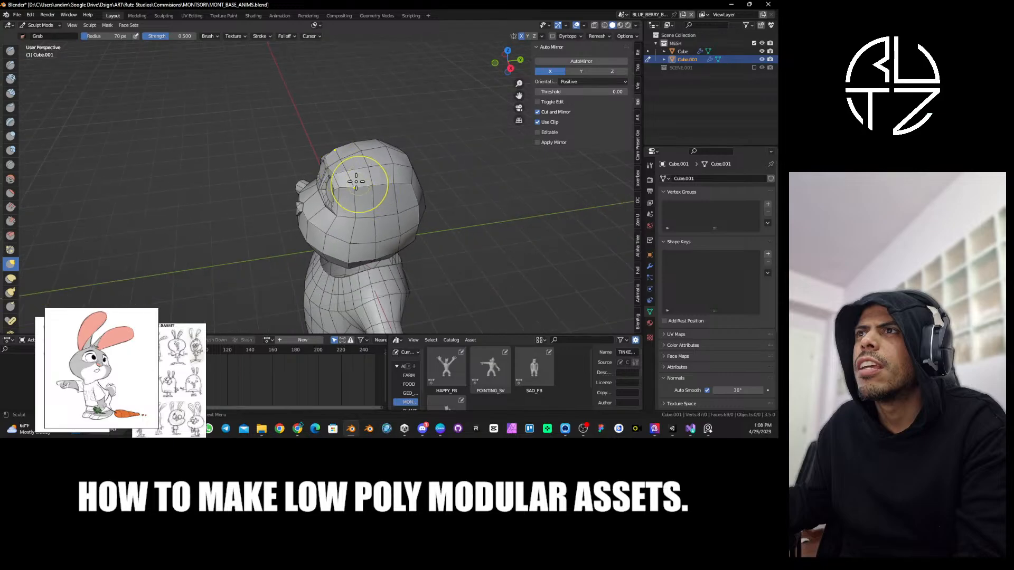
Adjust the depth of the eye sockets from above with the Grab brush.
{"action": "mouse_move", "coordinate": [355, 181]}
{"action": "middle_mouse_down"}
{"action": "mouse_move", "coordinate": [340, 140]}
{"action": "mouse_move", "coordinate": [347, 177]}
{"action": "mouse_move", "coordinate": [317, 170]}
{"action": "mouse_move", "coordinate": [338, 143]}
{"action": "mouse_move", "coordinate": [407, 152]}
{"action": "mouse_move", "coordinate": [349, 132]}
{"action": "middle_mouse_up"}
{"action": "scroll", "coordinate": [323, 167], "scroll_direction": "up", "scroll_amount": 3}
{"action": "middle_click_drag", "start_coordinate": [285, 119], "coordinate": [309, 149]}
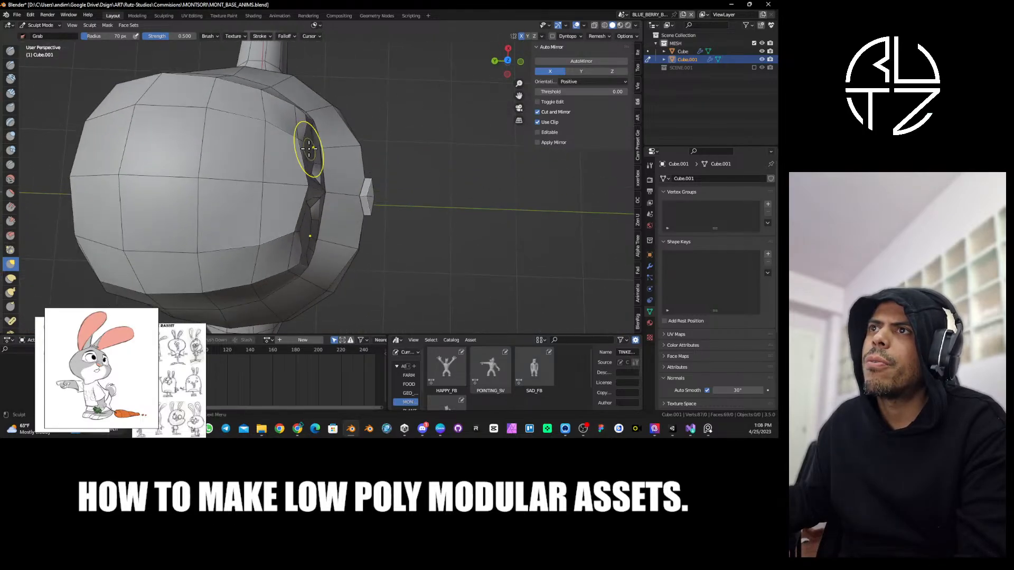
{"action": "left_click_drag", "start_coordinate": [309, 149], "coordinate": [310, 139]}
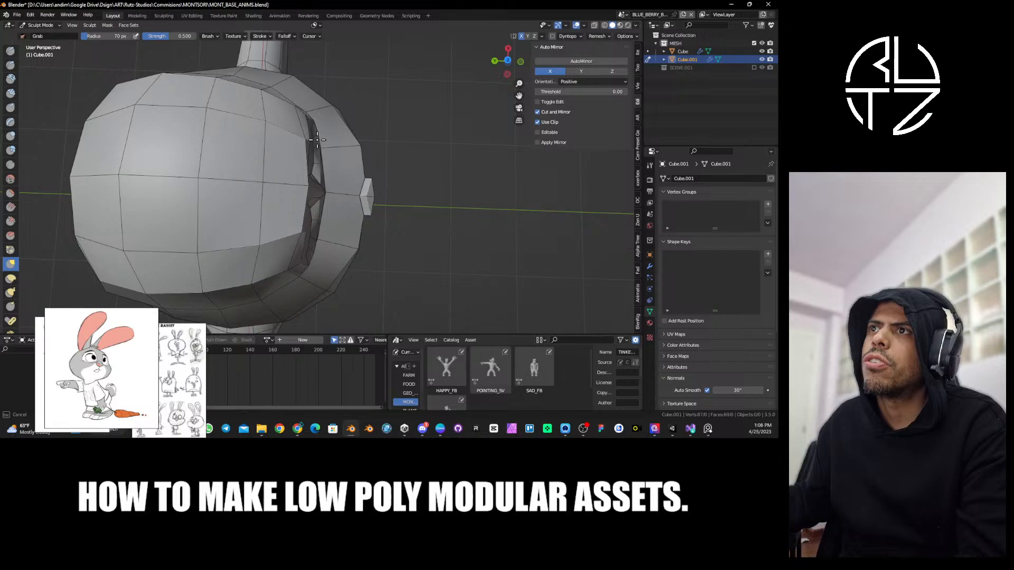
{"action": "mouse_move", "coordinate": [317, 139]}
{"action": "middle_mouse_down"}
{"action": "mouse_move", "coordinate": [297, 147]}
{"action": "mouse_move", "coordinate": [335, 136]}
{"action": "mouse_move", "coordinate": [326, 144]}
{"action": "mouse_move", "coordinate": [322, 135]}
{"action": "mouse_move", "coordinate": [362, 164]}
{"action": "mouse_move", "coordinate": [341, 160]}
{"action": "middle_mouse_up"}
{"action": "middle_click_drag", "start_coordinate": [326, 237], "coordinate": [308, 177]}
In Edit Mode, knife a horizontal edge across the nose bridge between the two eye sockets.
{"action": "key", "text": "k"}
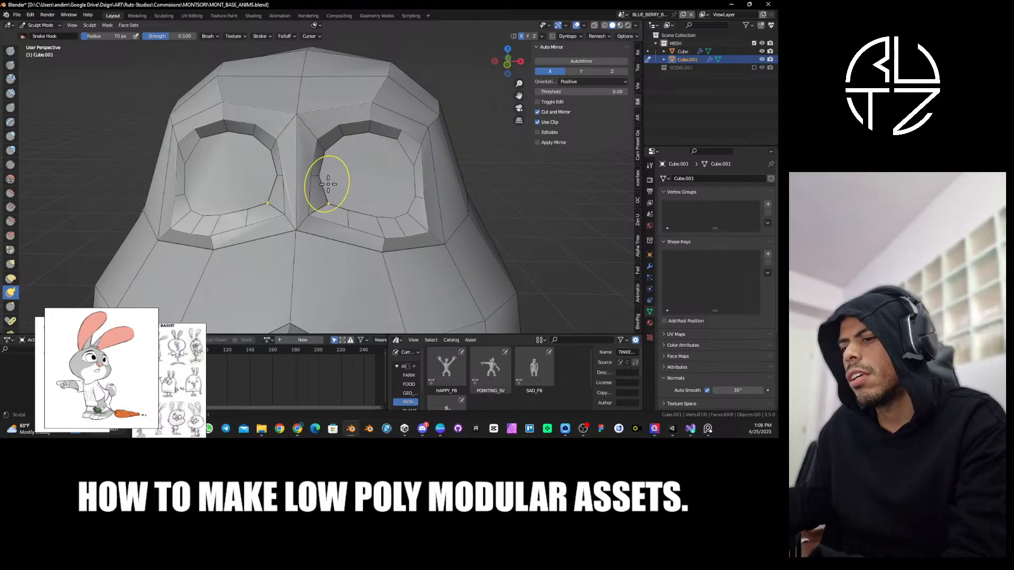
{"action": "key", "text": "Tab"}
{"action": "key", "text": "k"}
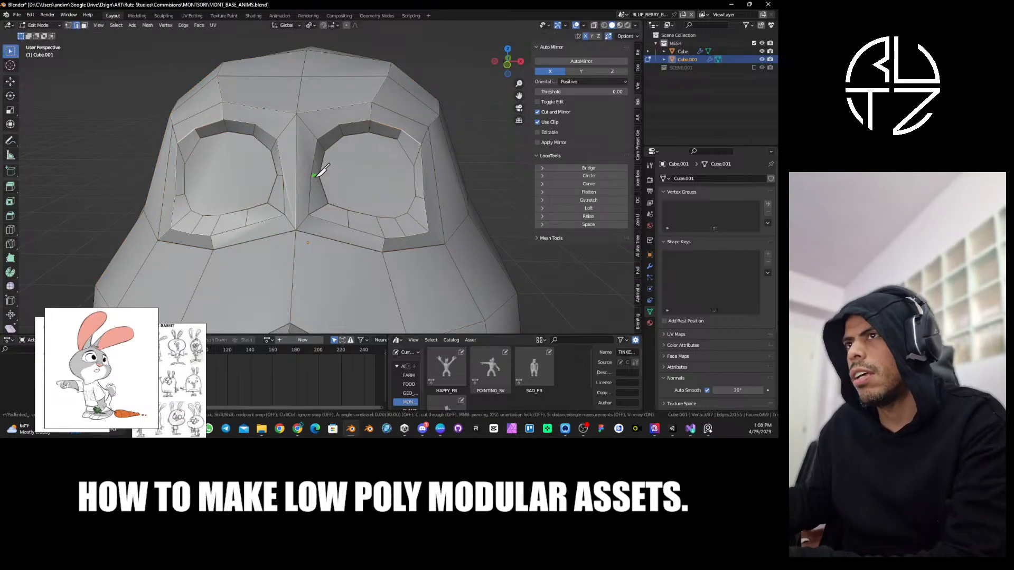
{"action": "left_click", "coordinate": [296, 175]}
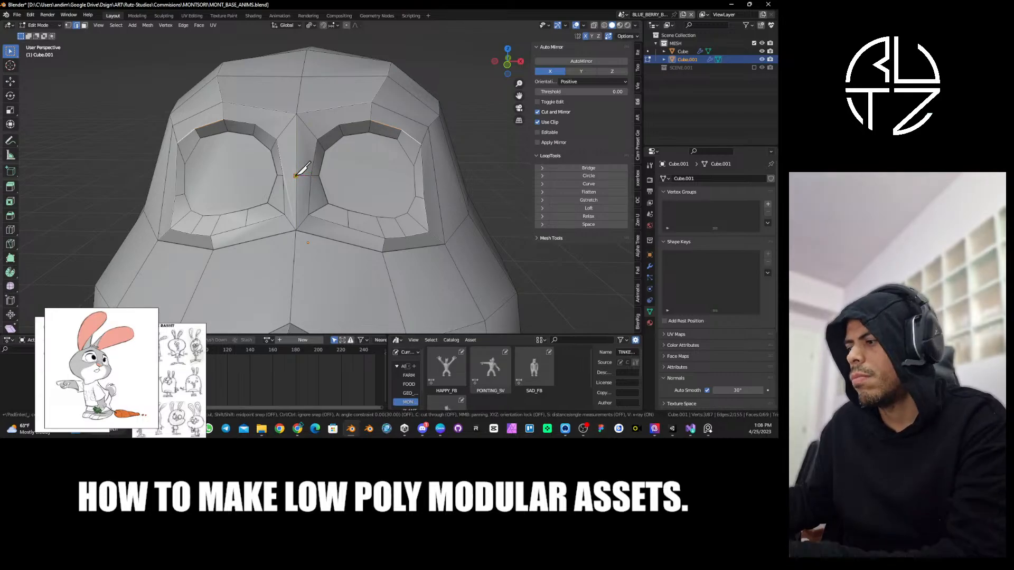
{"action": "key", "text": "Return"}
Move the center vertex of the new nose bridge cut about 0.034 m along Y.
{"action": "mouse_move", "coordinate": [317, 168]}
{"action": "middle_mouse_down"}
{"action": "mouse_move", "coordinate": [279, 170]}
{"action": "mouse_move", "coordinate": [307, 174]}
{"action": "middle_mouse_up"}
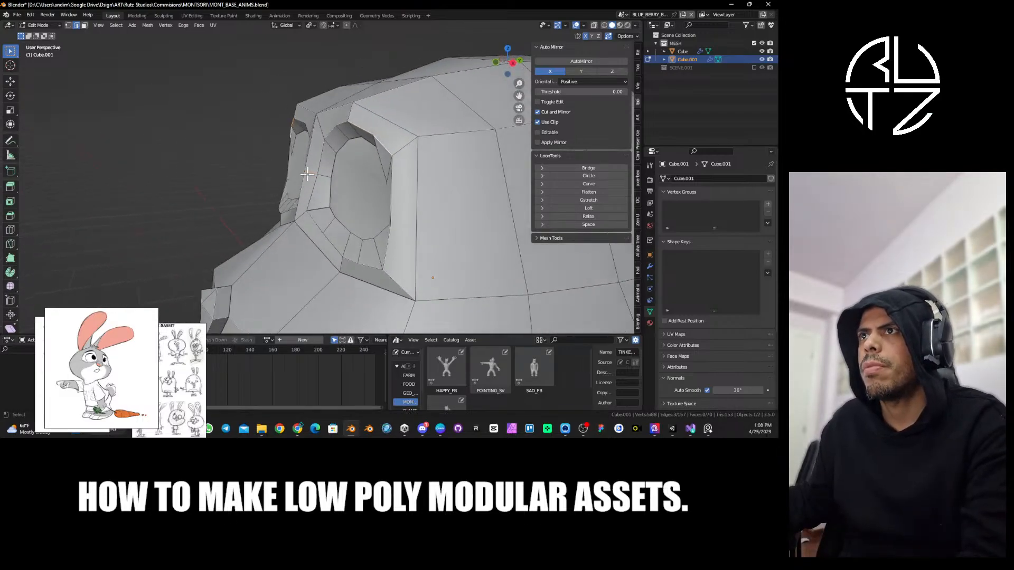
{"action": "key", "text": "g"}
{"action": "key", "text": "y"}
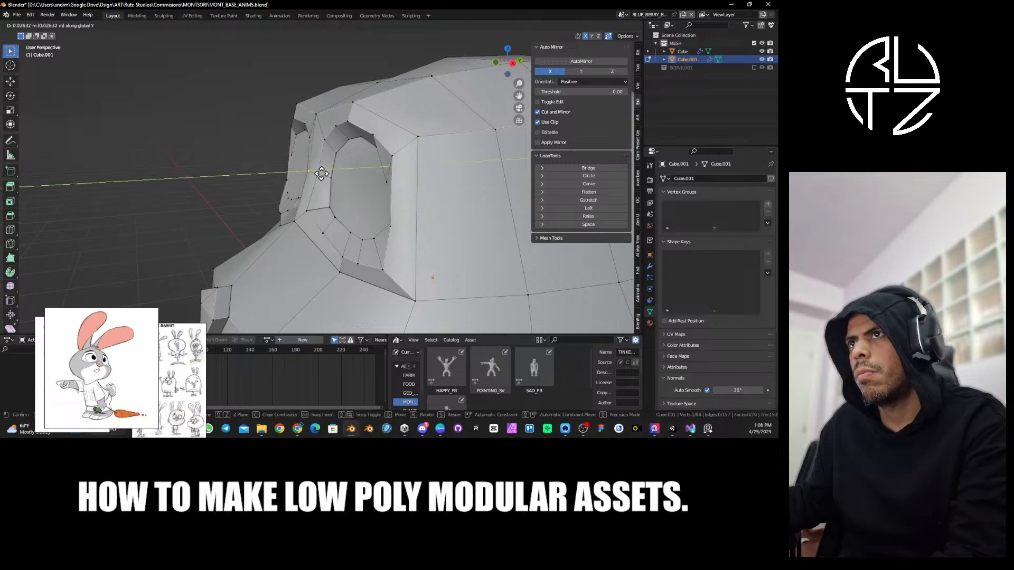
{"action": "left_click", "coordinate": [321, 174]}
{"action": "middle_click_drag", "start_coordinate": [299, 180], "coordinate": [311, 217]}
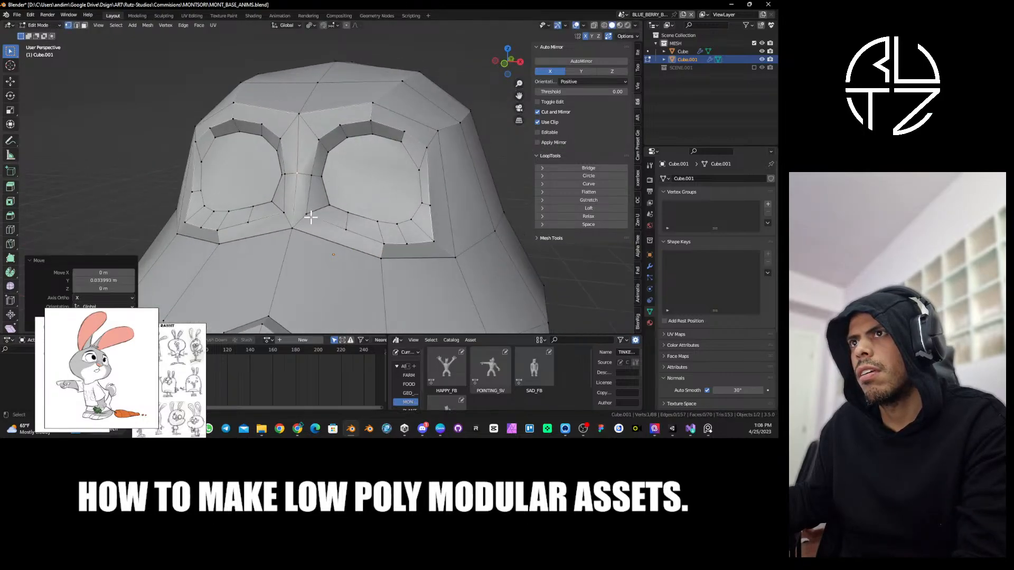
Knife a second edge across the lower nose bridge and move its center vertex along Y.
{"action": "key", "text": "k"}
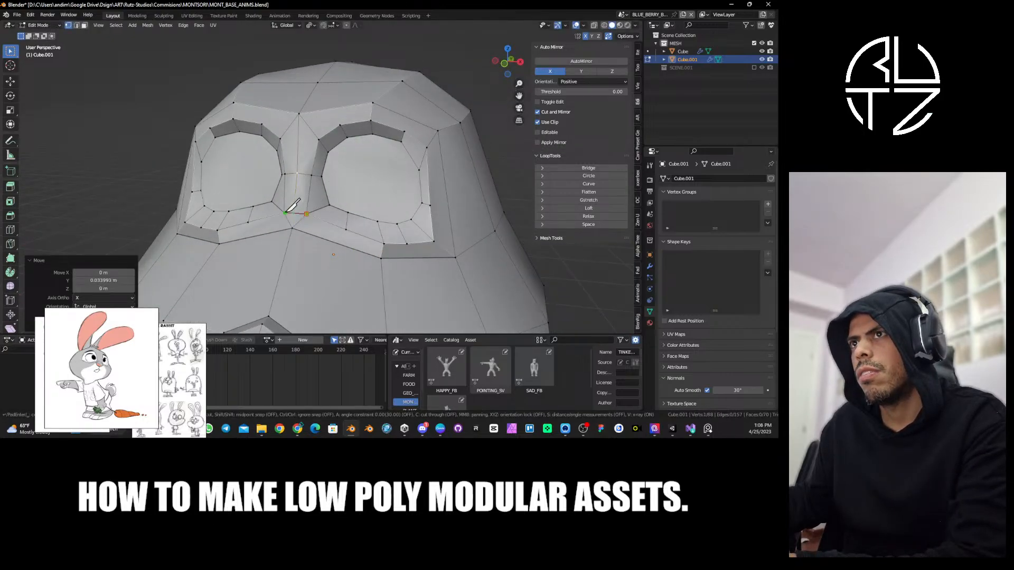
{"action": "left_click", "coordinate": [294, 214]}
{"action": "key", "text": "Return"}
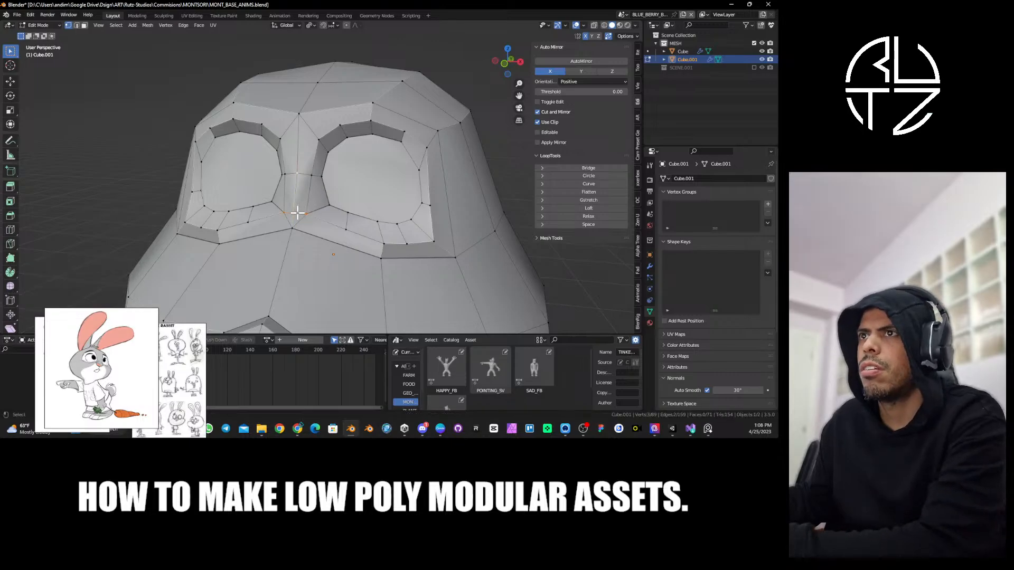
{"action": "mouse_move", "coordinate": [319, 203]}
{"action": "middle_mouse_down"}
{"action": "mouse_move", "coordinate": [276, 195]}
{"action": "mouse_move", "coordinate": [272, 217]}
{"action": "mouse_move", "coordinate": [310, 205]}
{"action": "middle_mouse_up"}
{"action": "key", "text": "g"}
{"action": "key", "text": "y"}
{"action": "left_click", "coordinate": [290, 197]}
Dissolve the extra edge at the base of the nose bridge between the eye sockets.
{"action": "key", "text": "2"}
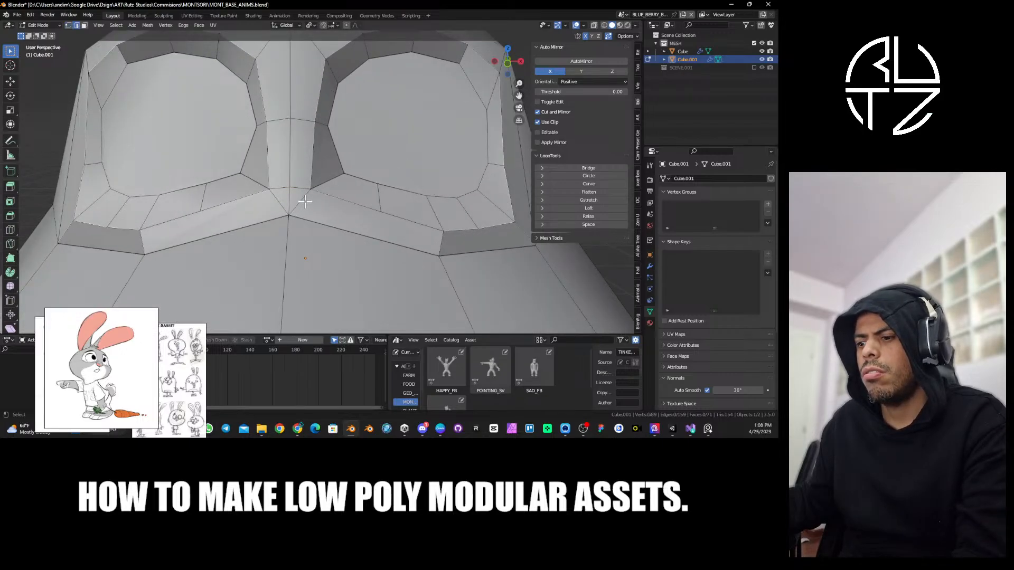
{"action": "key", "text": "ctrl+x"}
{"action": "middle_click_drag", "start_coordinate": [305, 201], "coordinate": [301, 154]}
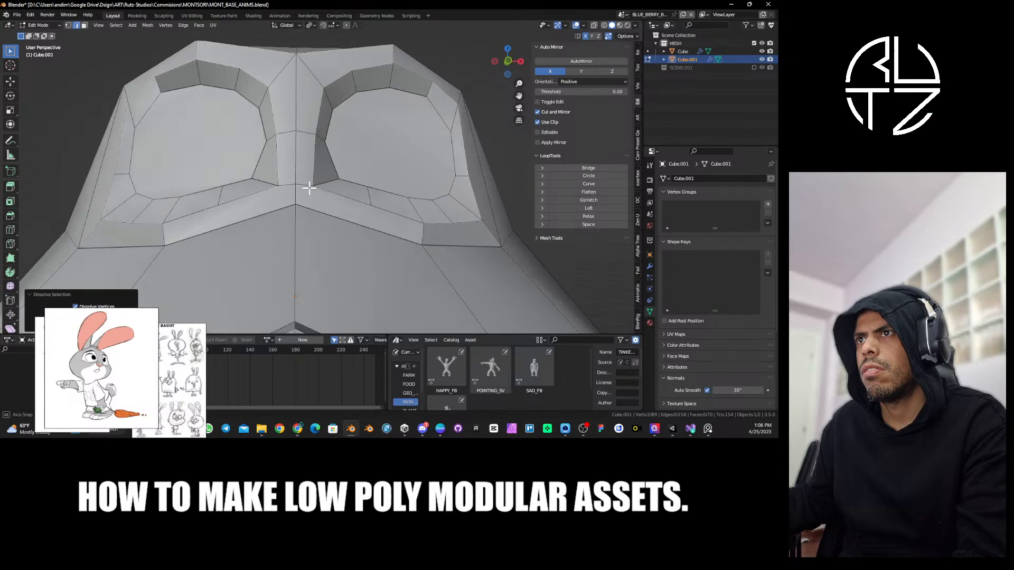
{"action": "scroll", "coordinate": [310, 187], "scroll_direction": "down", "scroll_amount": 6}
{"action": "key", "text": "Tab"}
{"action": "key", "text": "Tab"}
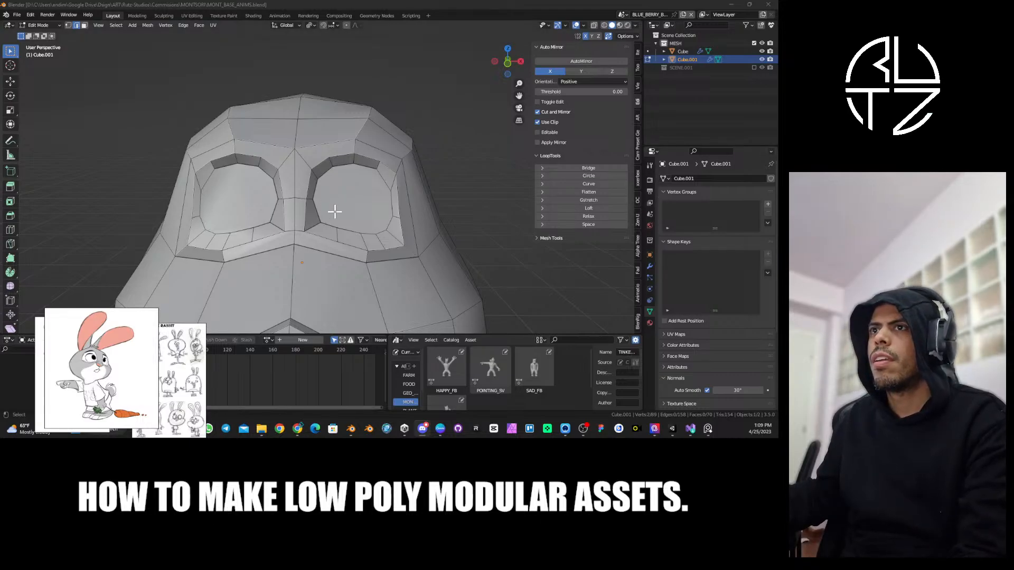
Select the inner face of the eye socket and flatten it by scaling to 0 along Y.
{"action": "middle_click_drag", "start_coordinate": [335, 212], "coordinate": [312, 159]}
{"action": "scroll", "coordinate": [326, 176], "scroll_direction": "down", "scroll_amount": 5}
{"action": "scroll", "coordinate": [309, 156], "scroll_direction": "up", "scroll_amount": 5}
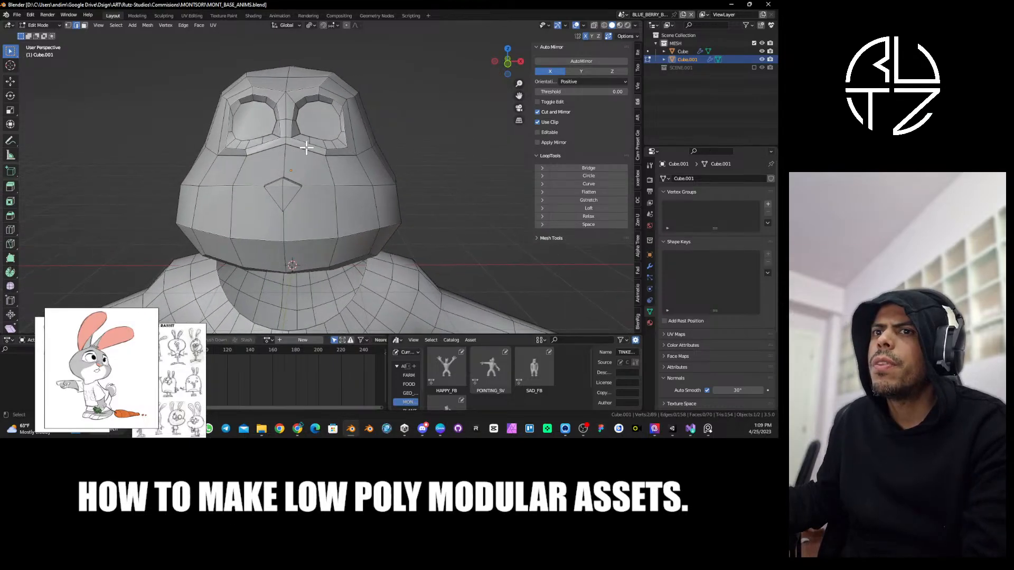
{"action": "key", "text": "3"}
{"action": "left_click", "coordinate": [321, 127]}
{"action": "middle_click_drag", "start_coordinate": [368, 119], "coordinate": [303, 141], "text": "shift"}
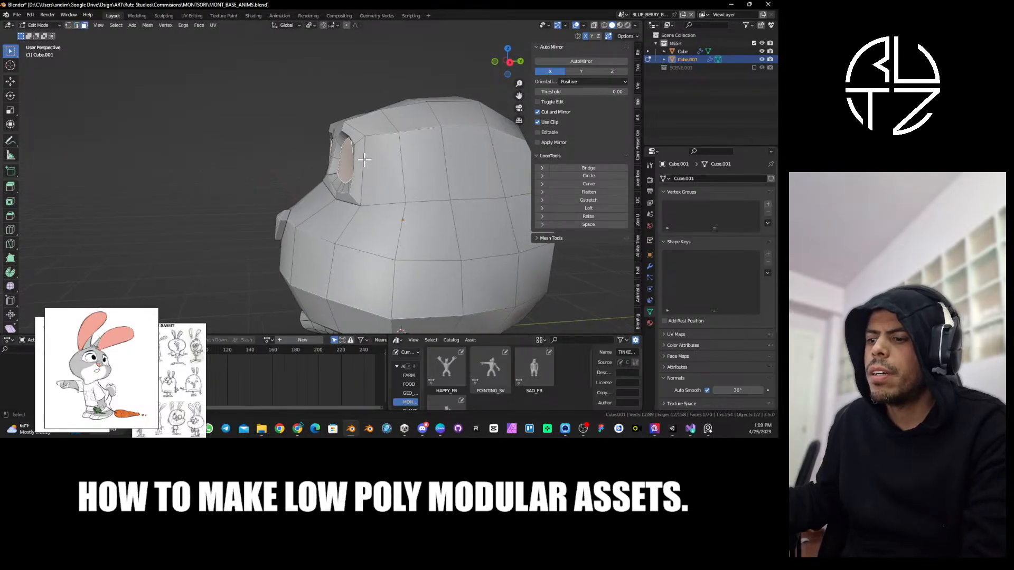
{"action": "key", "text": "s"}
{"action": "key", "text": "y"}
{"action": "key", "text": "0"}
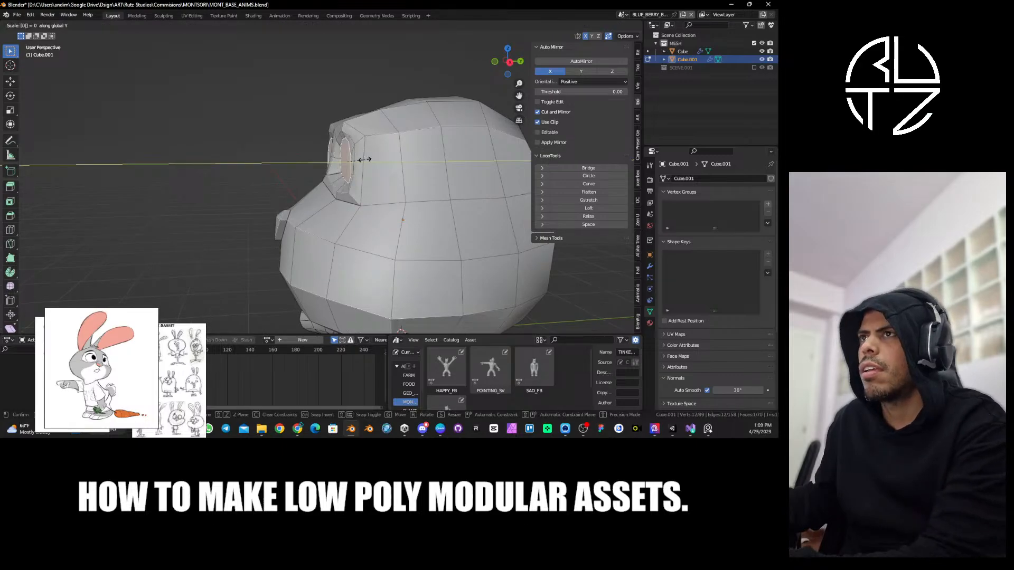
{"action": "key", "text": "Return"}
Push the flattened eye socket face about 0.10 m deeper into the head along Y.
{"action": "key", "text": "g"}
{"action": "key", "text": "y"}
{"action": "left_click", "coordinate": [362, 163]}
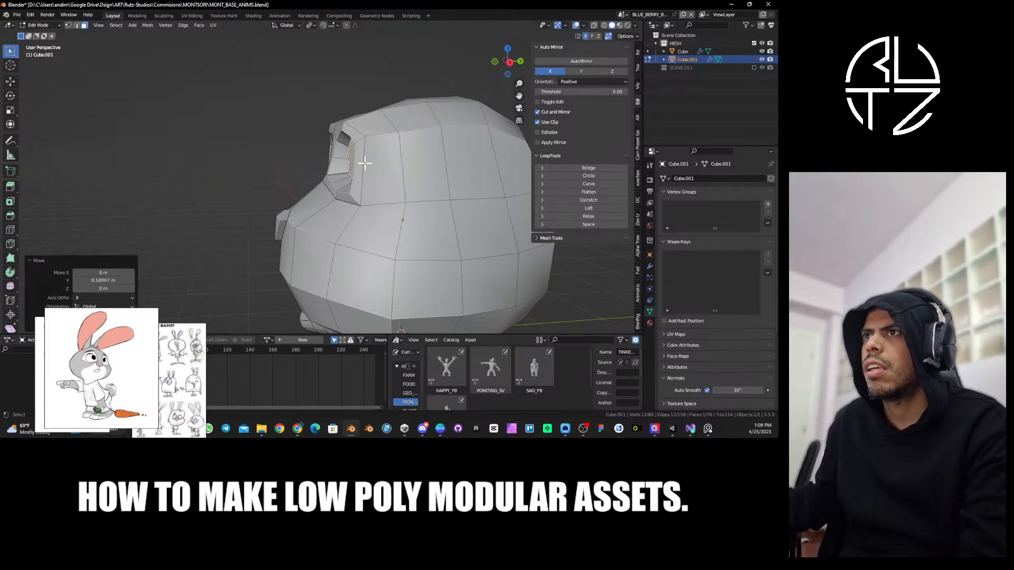
Add one centered loop cut around the inner wall of the eye sockets.
{"action": "middle_click_drag", "start_coordinate": [362, 163], "coordinate": [385, 106]}
{"action": "scroll", "coordinate": [365, 156], "scroll_direction": "up", "scroll_amount": 3}
{"action": "key", "text": "ctrl+r"}
{"action": "left_click", "coordinate": [340, 142]}
{"action": "right_click", "coordinate": [340, 143]}
{"action": "key", "text": "s"}
{"action": "right_click", "coordinate": [428, 139]}
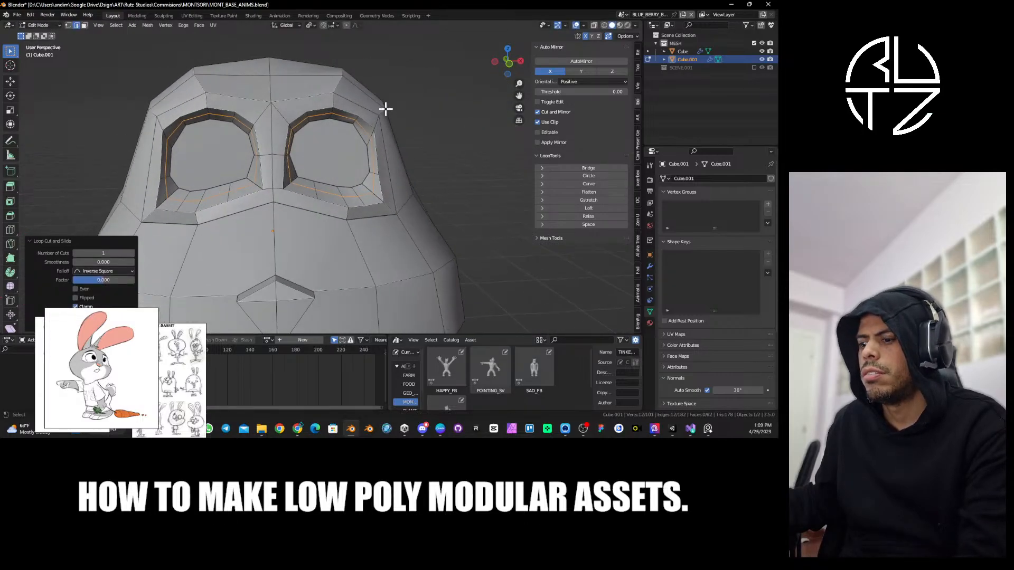
{"action": "key", "text": "s"}
{"action": "key", "text": "z"}
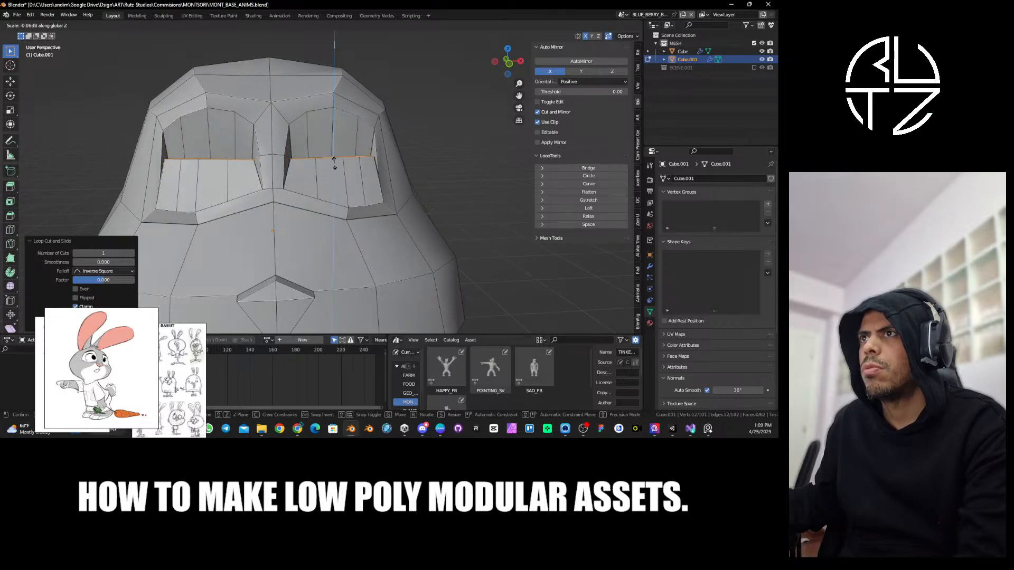
{"action": "right_click", "coordinate": [362, 157]}
Try to collapse the new eye socket loop vertically by scaling it to nearly zero along Z.
{"action": "middle_click_drag", "start_coordinate": [377, 152], "coordinate": [330, 151]}
{"action": "key", "text": "s"}
{"action": "key", "text": "z"}
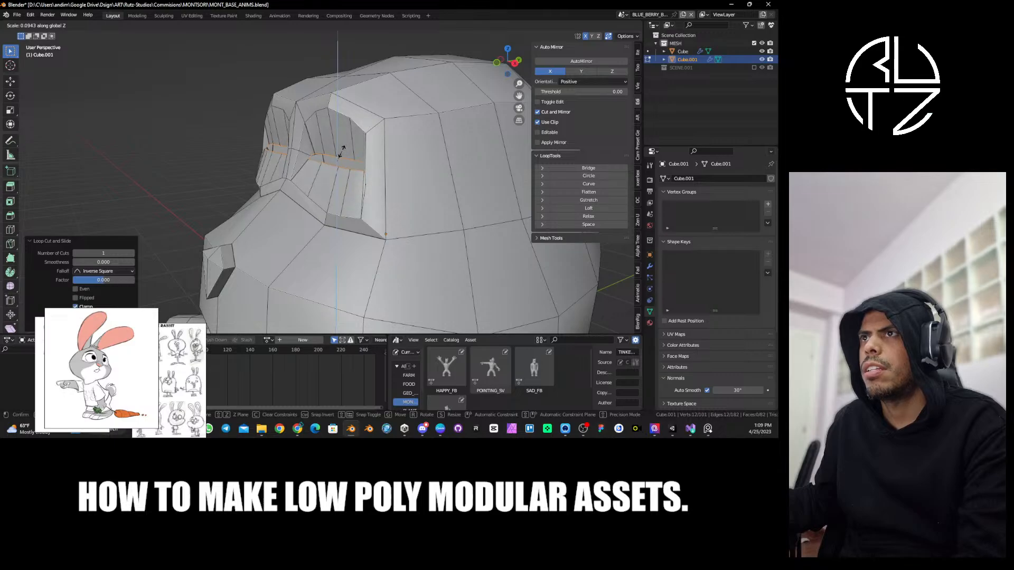
{"action": "left_click", "coordinate": [337, 162]}
{"action": "mouse_move", "coordinate": [336, 162]}
{"action": "middle_mouse_down"}
{"action": "mouse_move", "coordinate": [324, 151]}
{"action": "mouse_move", "coordinate": [383, 152]}
{"action": "mouse_move", "coordinate": [310, 165]}
{"action": "mouse_move", "coordinate": [455, 173]}
{"action": "mouse_move", "coordinate": [369, 169]}
{"action": "middle_mouse_up"}
{"action": "left_click", "coordinate": [575, 26]}
{"action": "left_click", "coordinate": [577, 24]}
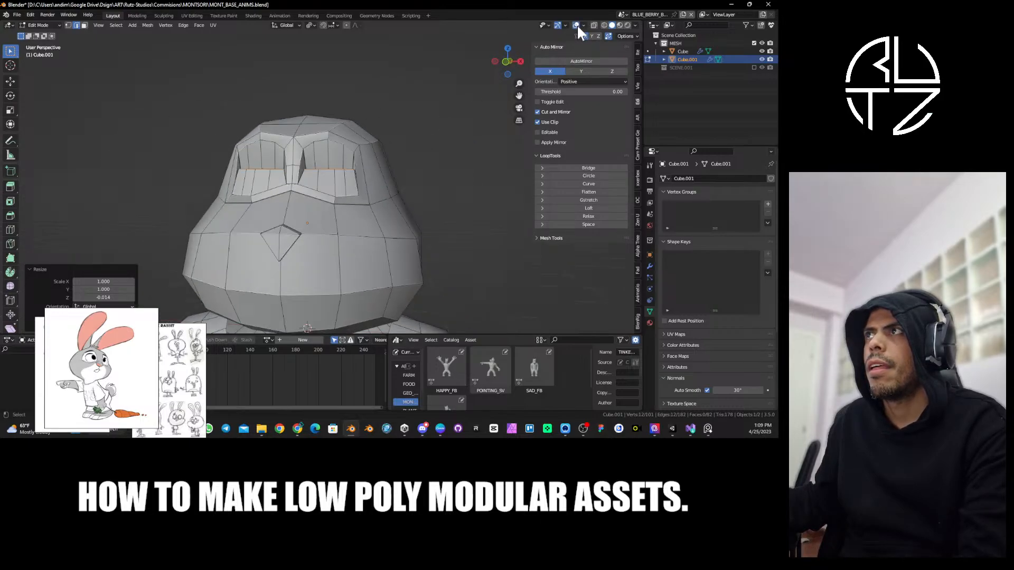
{"action": "key", "text": "ctrl+z"}
Flatten the new eye socket edge loop by scaling it to 0 along Y.
{"action": "scroll", "coordinate": [336, 165], "scroll_direction": "up", "scroll_amount": 5}
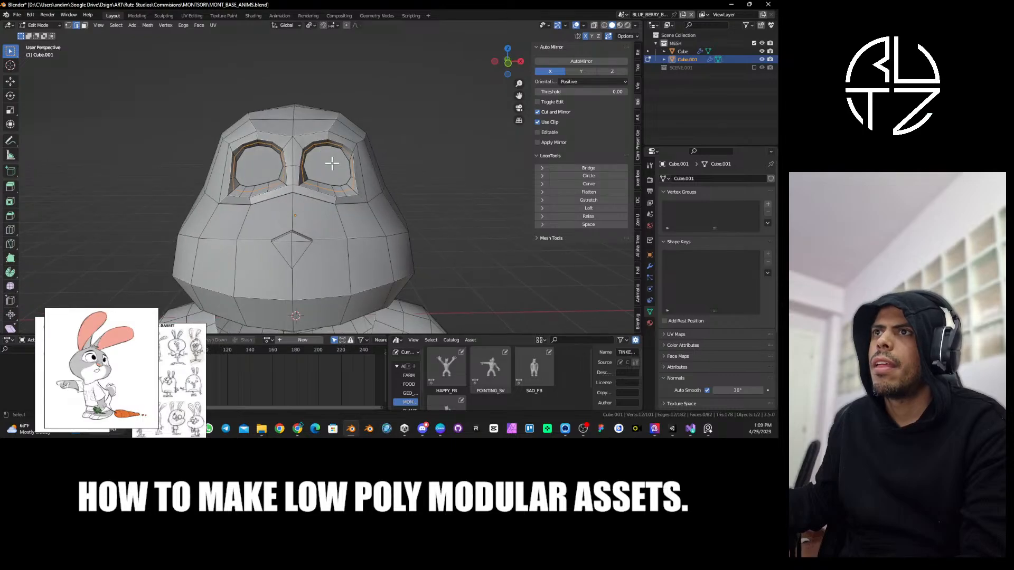
{"action": "middle_click_drag", "start_coordinate": [344, 156], "coordinate": [388, 116]}
{"action": "key", "text": "s"}
{"action": "key", "text": "y"}
{"action": "key", "text": "0"}
{"action": "key", "text": "Return"}
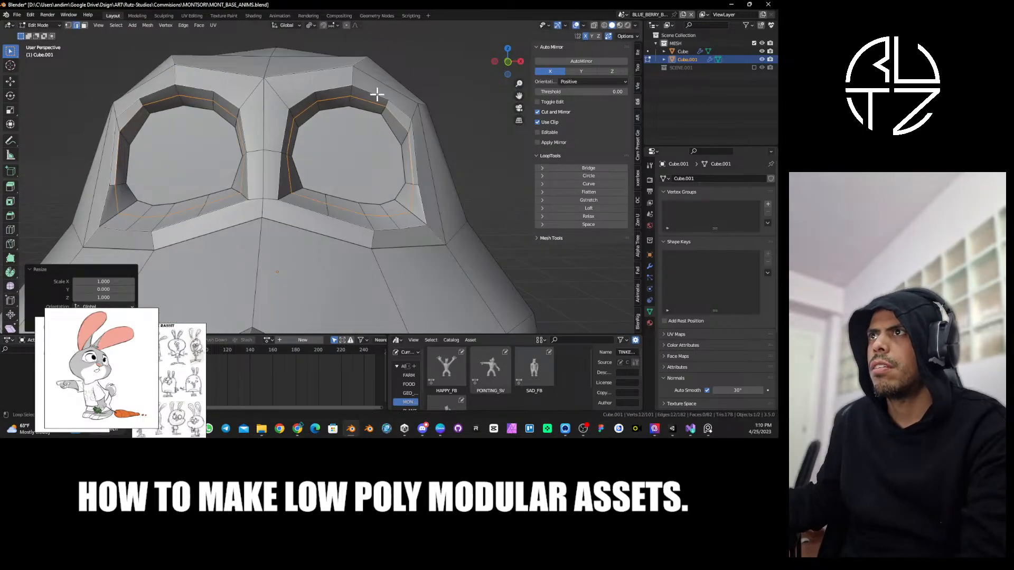
Select the outer rim edge loop of the eye socket and flatten it by scaling to 0 along Y.
{"action": "left_click", "coordinate": [407, 158]}
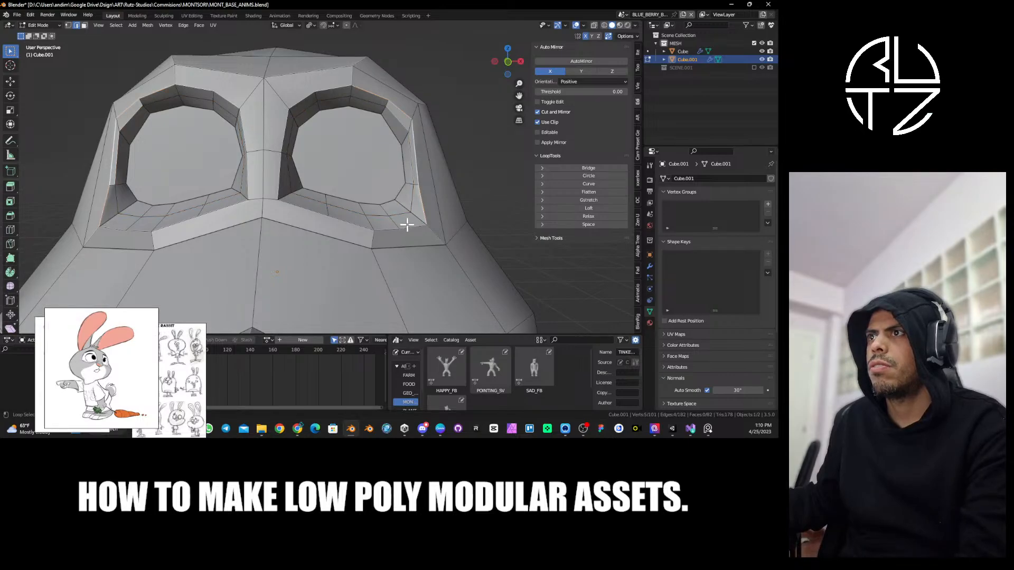
{"action": "left_click", "coordinate": [298, 111], "text": "ctrl"}
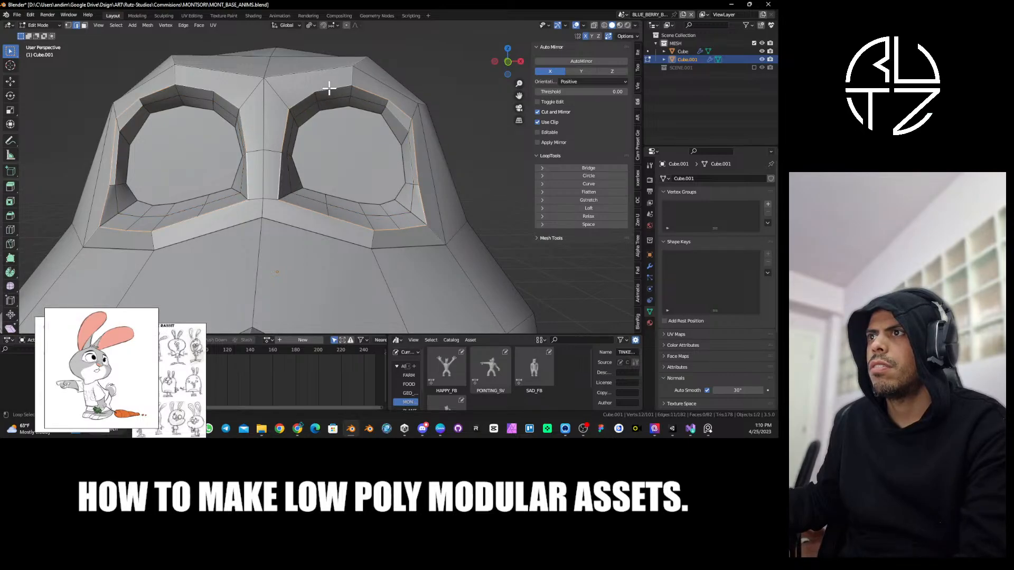
{"action": "key", "text": "s"}
{"action": "key", "text": "y"}
{"action": "key", "text": "0"}
{"action": "key", "text": "Return"}
Relax the selected eye socket rim loop with LoopTools.
{"action": "middle_click_drag", "start_coordinate": [388, 97], "coordinate": [528, 200]}
{"action": "left_click", "coordinate": [590, 216]}
{"action": "middle_click_drag", "start_coordinate": [389, 170], "coordinate": [414, 170]}
{"action": "scroll", "coordinate": [409, 175], "scroll_direction": "down", "scroll_amount": 3}
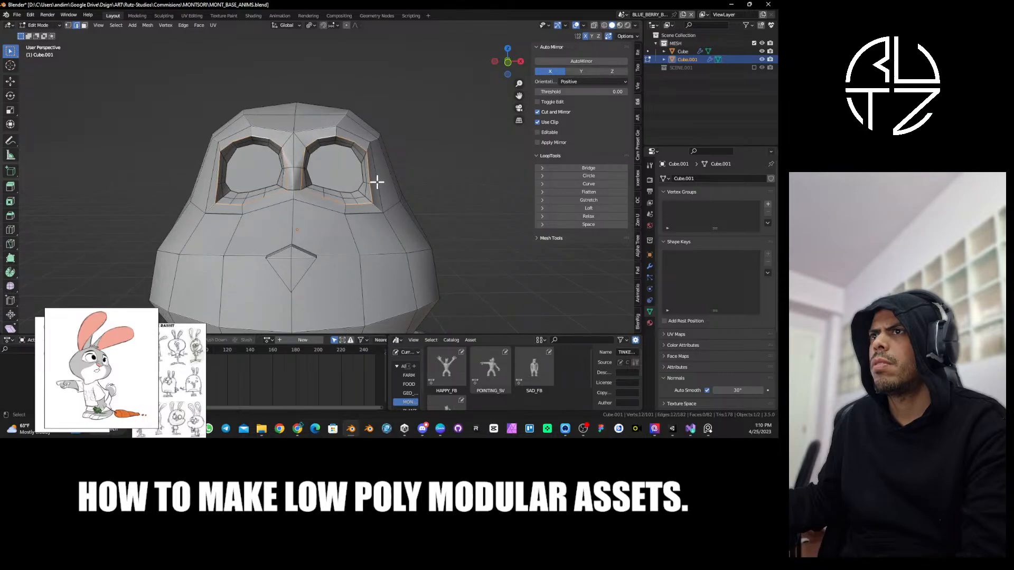
Switch to sculpting and pull the upper outer corner of the eye socket slightly upward with the Snake Hook brush.
{"action": "key", "text": "ctrl+Tab"}
{"action": "left_click", "coordinate": [402, 245]}
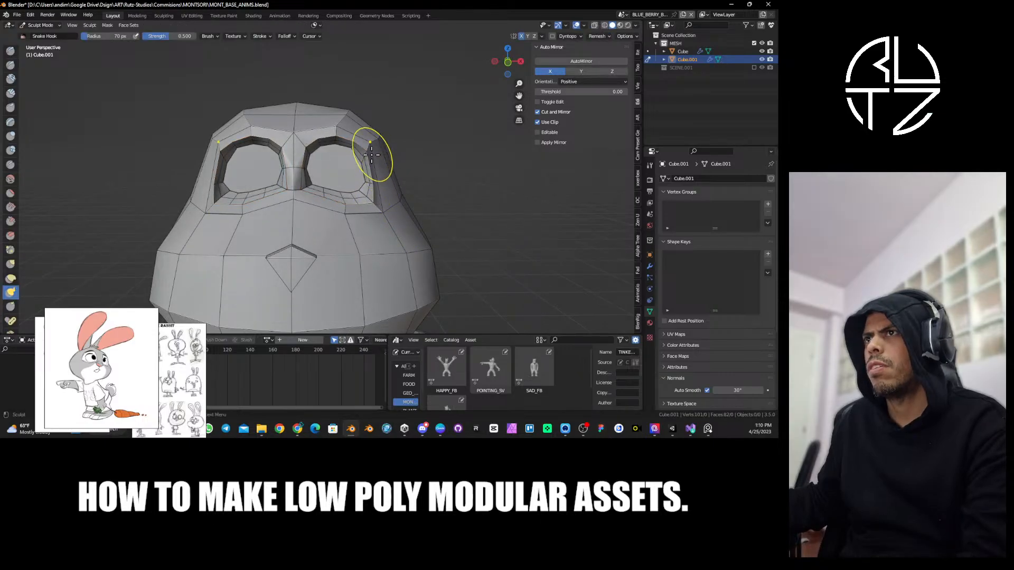
{"action": "left_click_drag", "start_coordinate": [372, 154], "coordinate": [375, 145]}
{"action": "left_click_drag", "start_coordinate": [389, 196], "coordinate": [389, 196]}
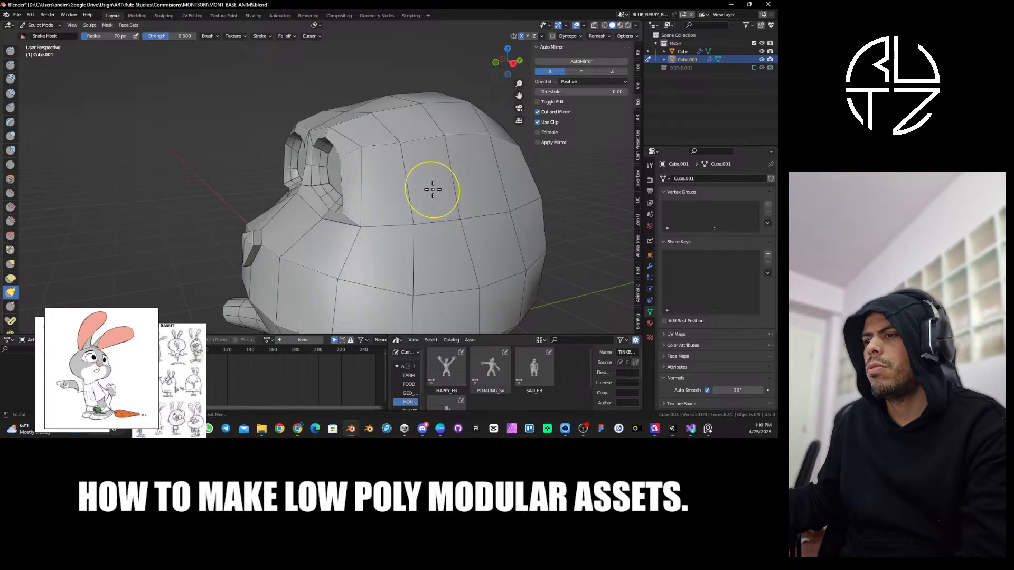
Return to mesh editing and add one centered horizontal loop cut across the side of the head behind the eye.
{"action": "key", "text": "ctrl+Tab"}
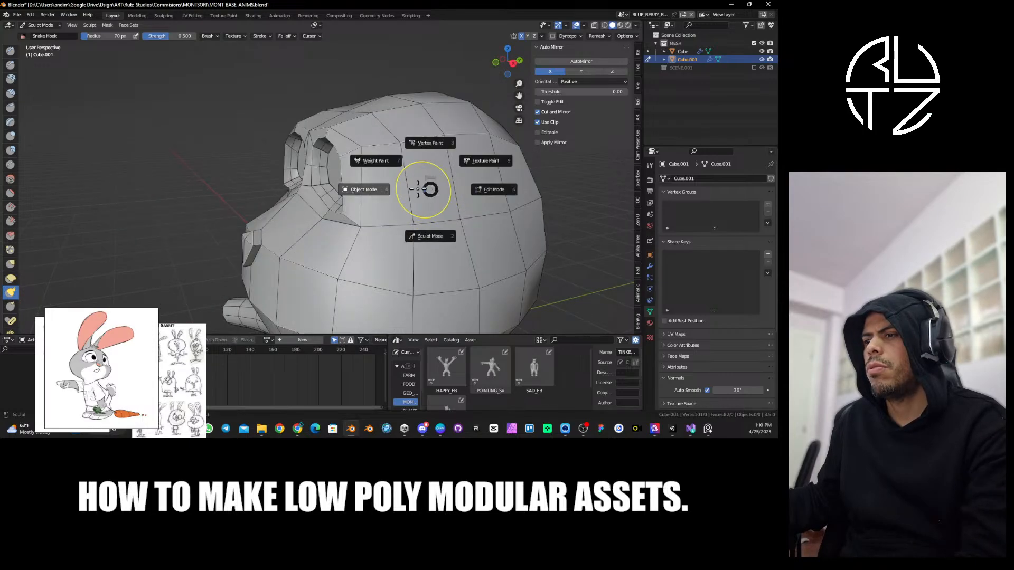
{"action": "left_click", "coordinate": [372, 188]}
{"action": "key", "text": "Tab"}
{"action": "key", "text": "ctrl+r"}
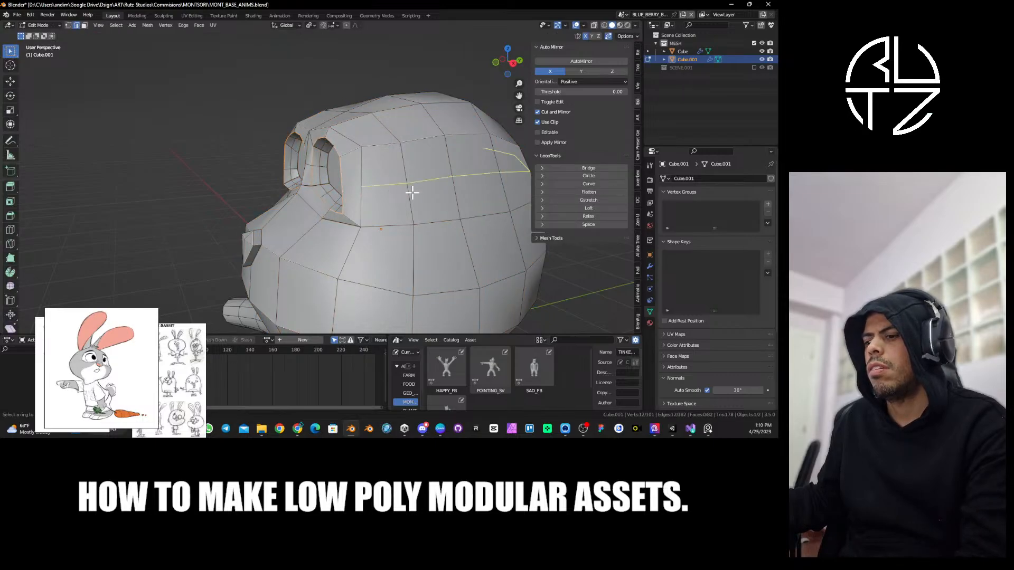
{"action": "left_click", "coordinate": [411, 190]}
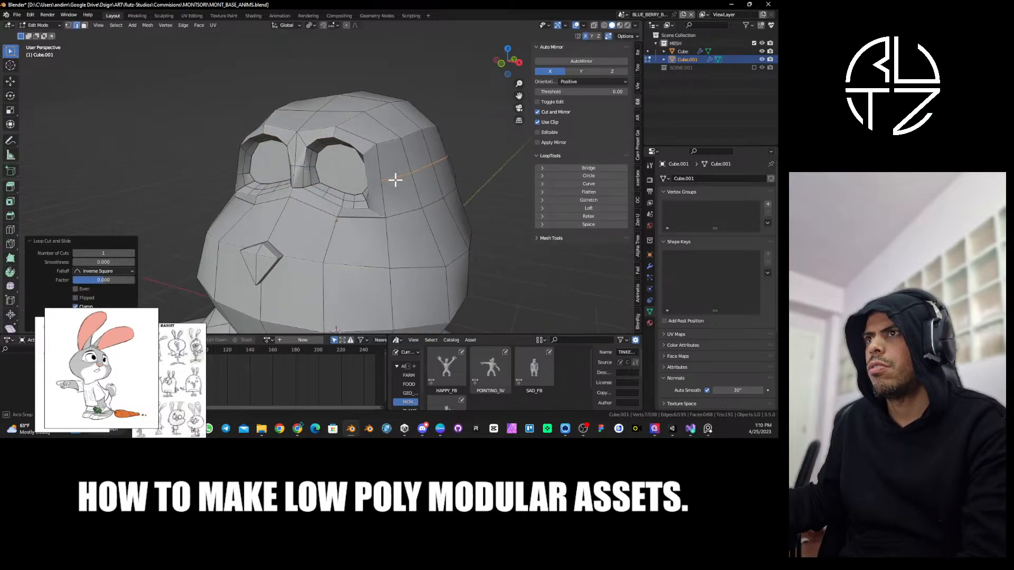
Clear the selection and knife a cut connecting the new side loop to the outer rim of the eye socket.
{"action": "key", "text": "a"}
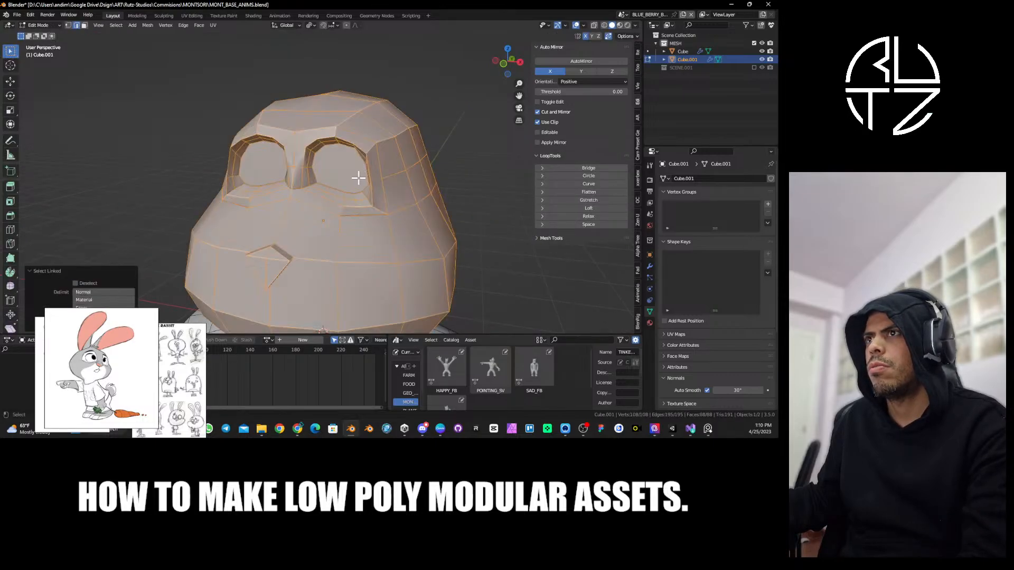
{"action": "mouse_move", "coordinate": [358, 172]}
{"action": "middle_mouse_down"}
{"action": "mouse_move", "coordinate": [394, 172]}
{"action": "mouse_move", "coordinate": [371, 177]}
{"action": "middle_mouse_up"}
{"action": "key", "text": "Tab"}
{"action": "key", "text": "Tab"}
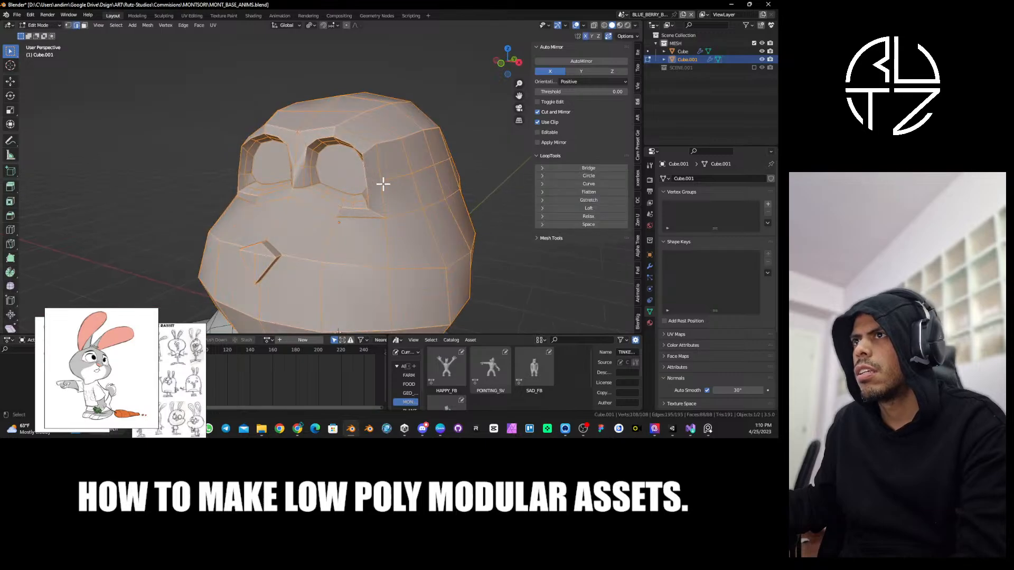
{"action": "key", "text": "alt+a"}
{"action": "key", "text": "k"}
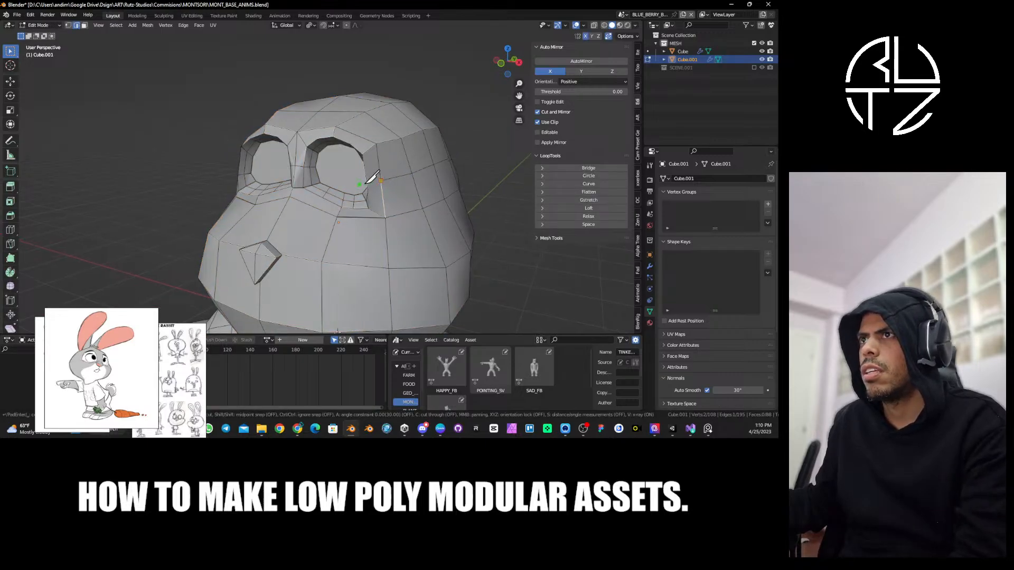
{"action": "middle_click_drag", "start_coordinate": [389, 172], "coordinate": [335, 173]}
{"action": "key", "text": "Return"}
Move the new vertex on the socket's outer rim about 0.065 m along Y.
{"action": "key", "text": "1"}
{"action": "key", "text": "g"}
{"action": "key", "text": "y"}
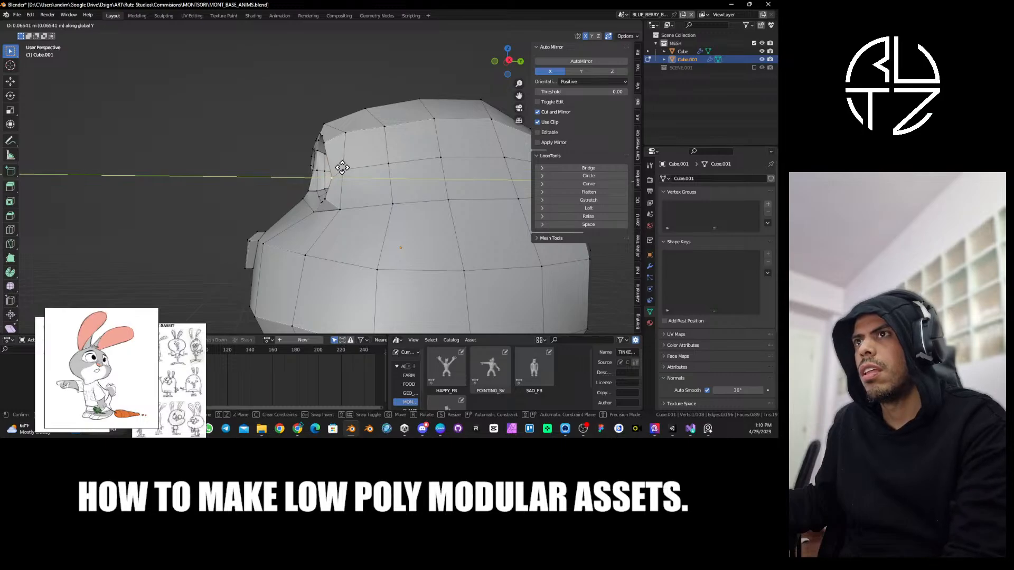
{"action": "left_click", "coordinate": [339, 168]}
Slide the upper and lower outer rim vertices of the eye socket along their edges.
{"action": "key", "text": "g"}
{"action": "key", "text": "g"}
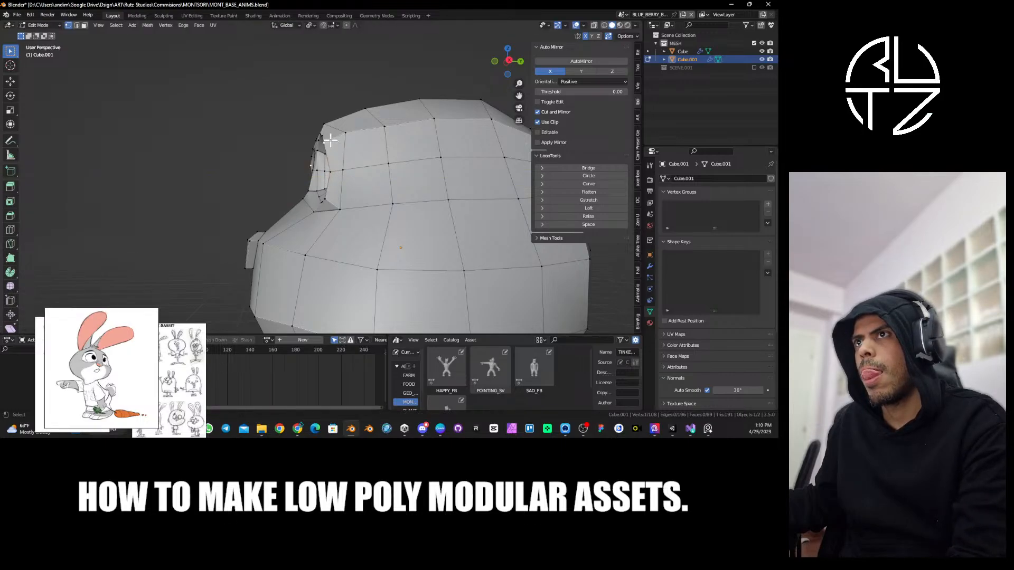
{"action": "left_click", "coordinate": [336, 139]}
{"action": "left_click", "coordinate": [332, 199]}
{"action": "key", "text": "g"}
{"action": "key", "text": "g"}
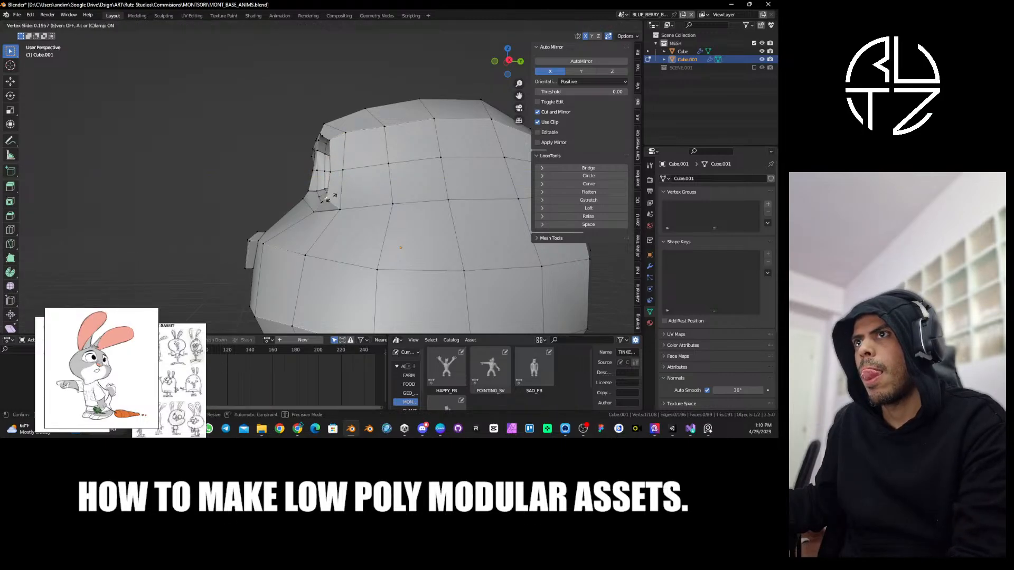
{"action": "left_click", "coordinate": [330, 200]}
Adjust the lower rim vertices of the eye socket along Y.
{"action": "middle_click_drag", "start_coordinate": [303, 191], "coordinate": [311, 197]}
{"action": "left_click", "coordinate": [317, 200]}
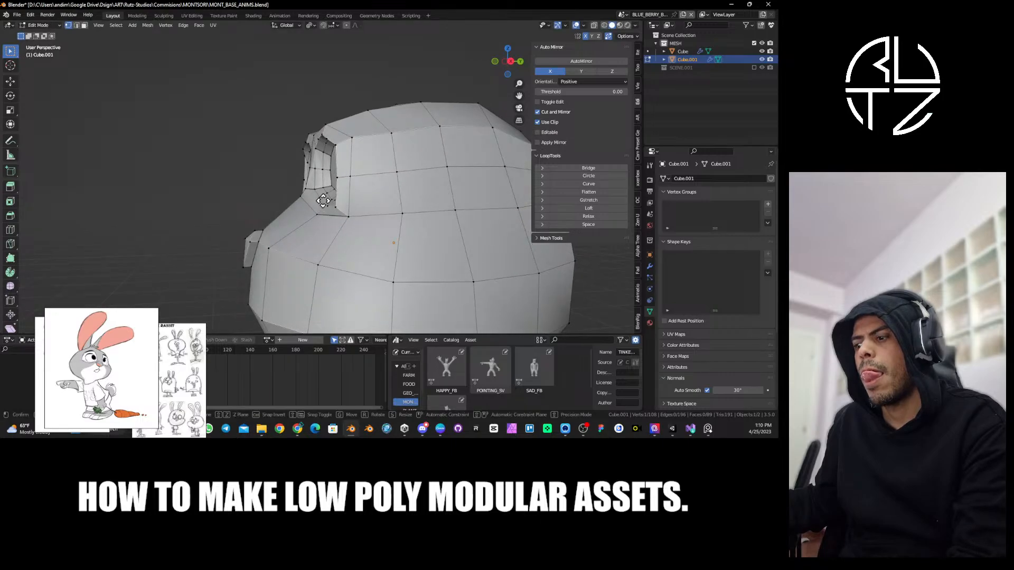
{"action": "key", "text": "g"}
{"action": "key", "text": "y"}
{"action": "left_click", "coordinate": [318, 199]}
{"action": "key", "text": "g"}
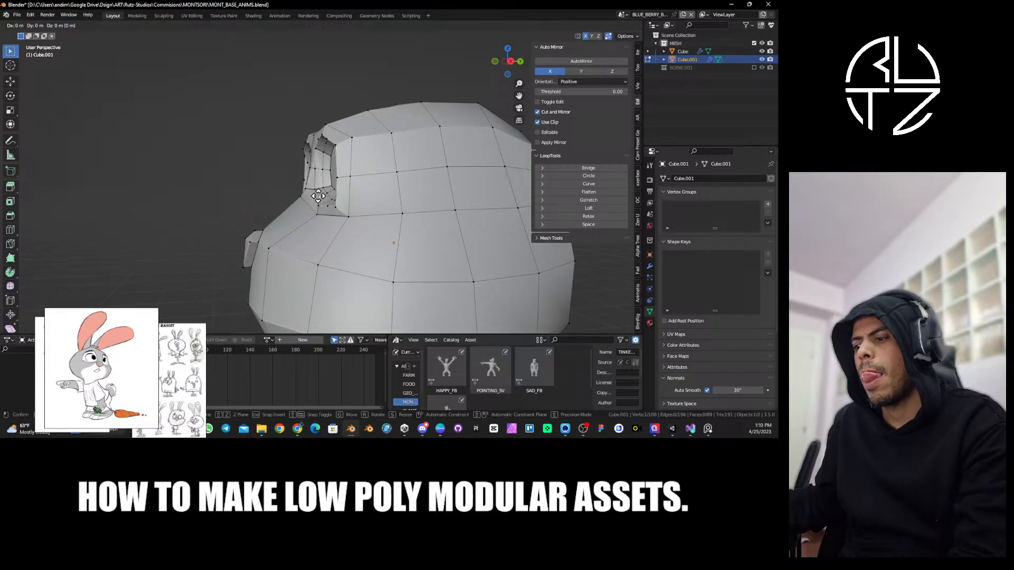
{"action": "key", "text": "y"}
{"action": "left_click", "coordinate": [314, 184]}
Slide the lower and middle vertices on the nose side of the eye socket slightly along their edges.
{"action": "key", "text": "g"}
{"action": "key", "text": "g"}
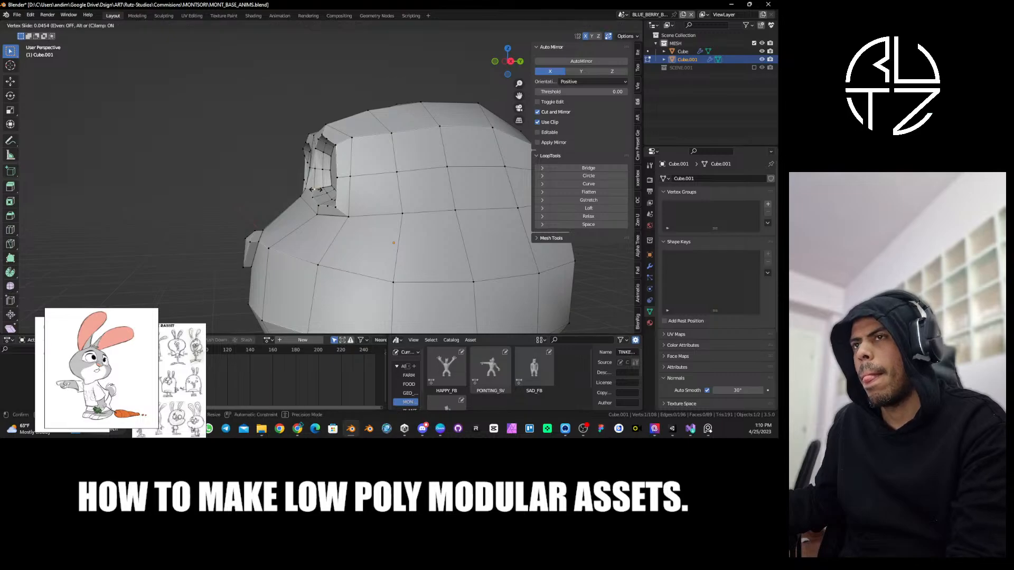
{"action": "left_click", "coordinate": [312, 189]}
{"action": "left_click", "coordinate": [312, 169]}
{"action": "key", "text": "g"}
{"action": "key", "text": "g"}
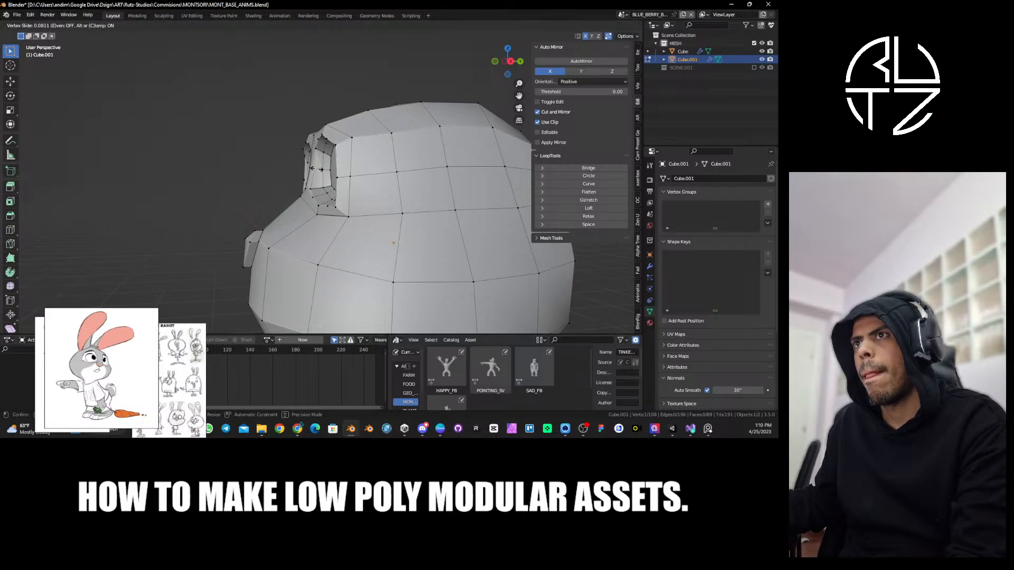
{"action": "left_click", "coordinate": [316, 169]}
Move the socket's nose-side vertices outward along X, the middle one about 0.041 m and the lower one about 0.110 m.
{"action": "middle_click_drag", "start_coordinate": [315, 169], "coordinate": [306, 172]}
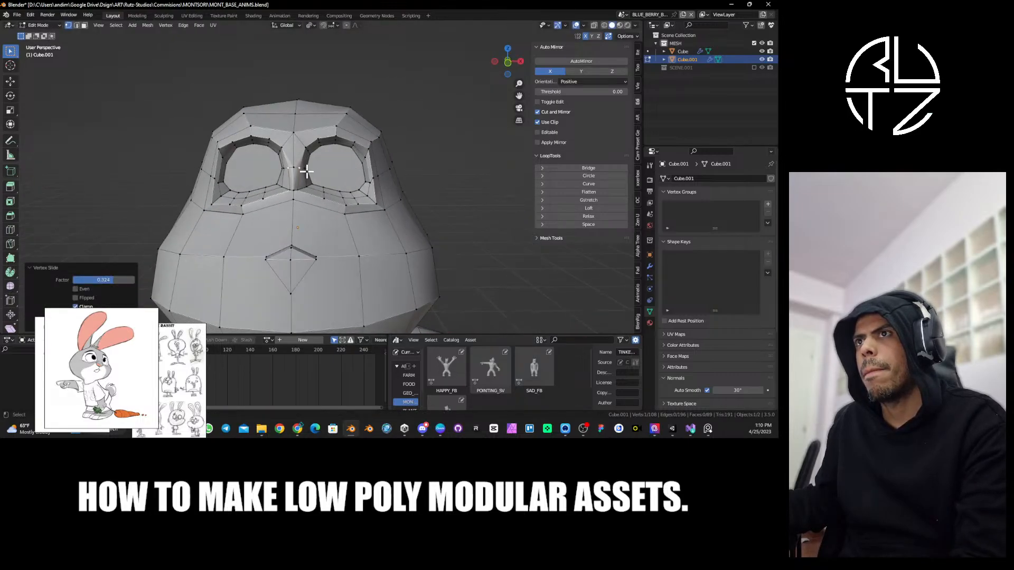
{"action": "key", "text": "g"}
{"action": "key", "text": "x"}
{"action": "left_click", "coordinate": [310, 174]}
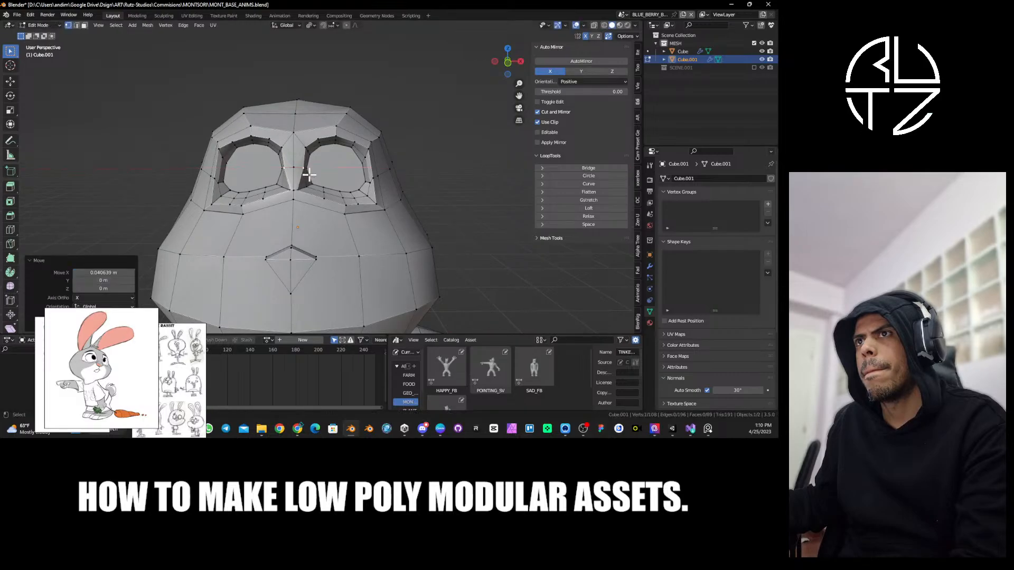
{"action": "left_click", "coordinate": [302, 189]}
{"action": "key", "text": "g"}
{"action": "key", "text": "x"}
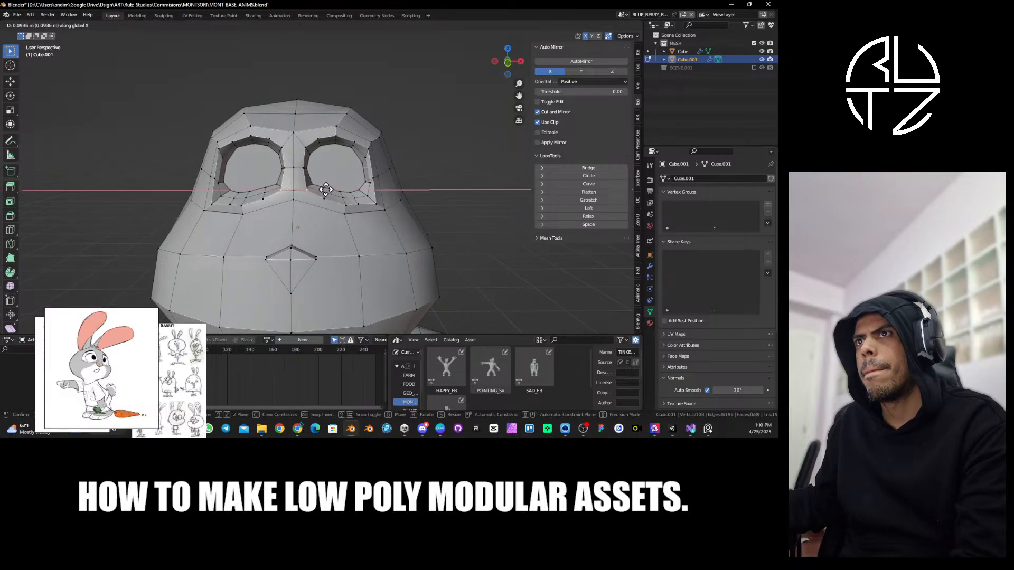
{"action": "left_click", "coordinate": [327, 189]}
Knife a cut from the inner lower corner of the eye socket down the muzzle to the nose's side corner.
{"action": "middle_click_drag", "start_coordinate": [328, 189], "coordinate": [295, 195]}
{"action": "middle_click_drag", "start_coordinate": [339, 196], "coordinate": [305, 232]}
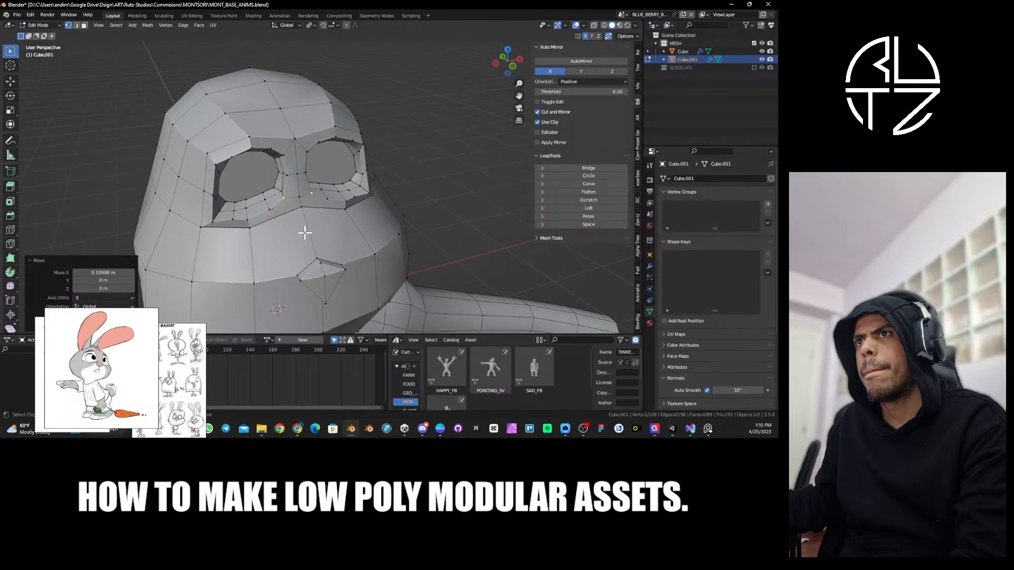
{"action": "key", "text": "k"}
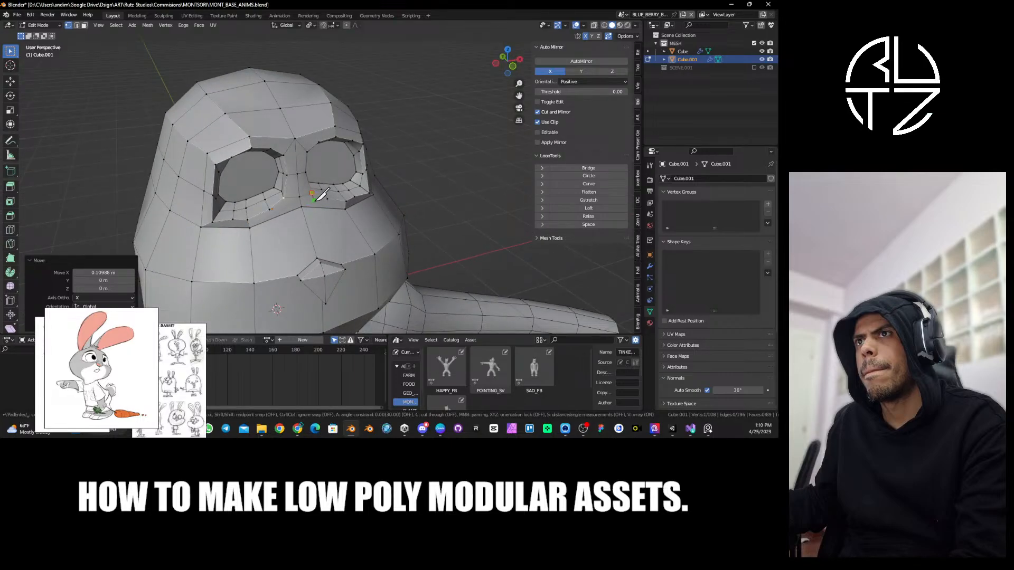
{"action": "left_click", "coordinate": [316, 208]}
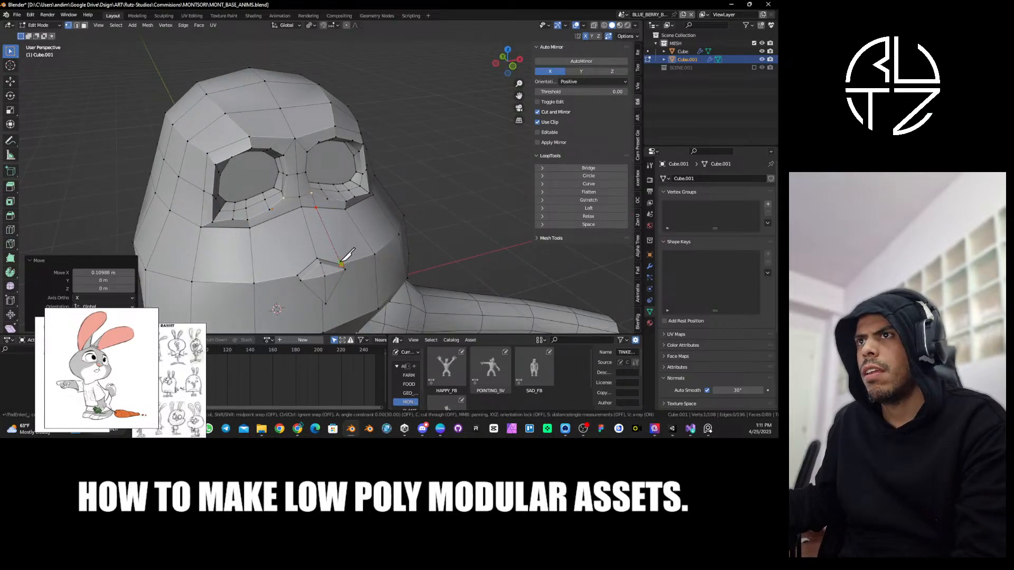
{"action": "left_click", "coordinate": [342, 262]}
{"action": "key", "text": "Return"}
Raise the nose's side corner vertex about 0.075 m along Z.
{"action": "middle_click_drag", "start_coordinate": [341, 263], "coordinate": [270, 242]}
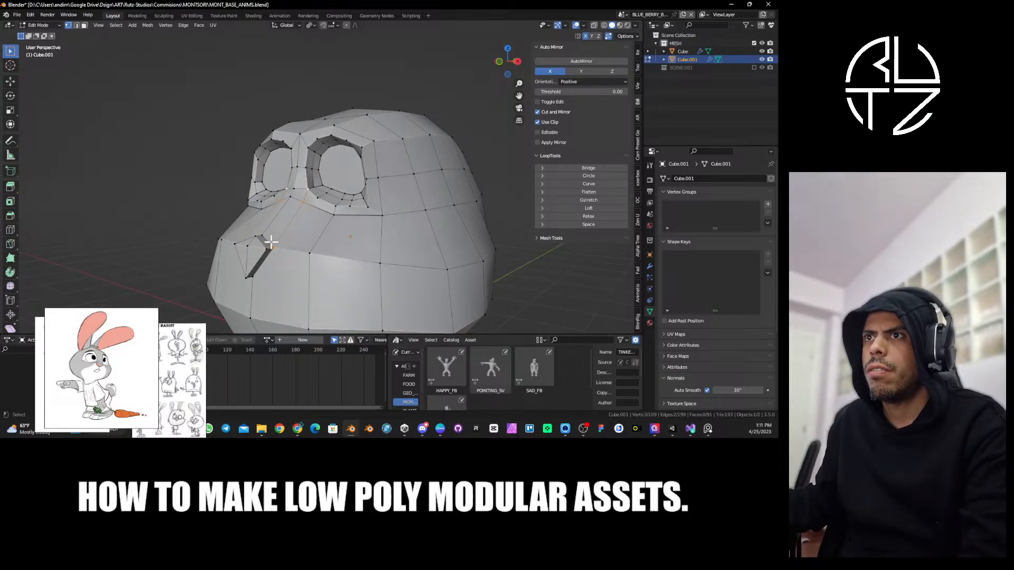
{"action": "key", "text": "g"}
{"action": "key", "text": "z"}
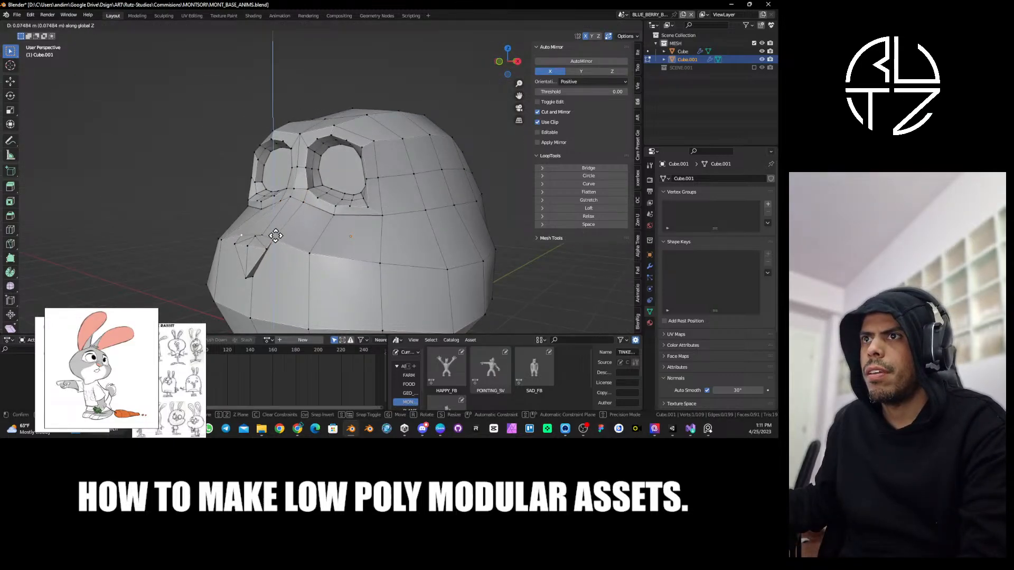
{"action": "left_click", "coordinate": [275, 236]}
Lower the new cut's vertex beneath the eye socket about 0.046 m along Z.
{"action": "middle_click_drag", "start_coordinate": [298, 217], "coordinate": [312, 203]}
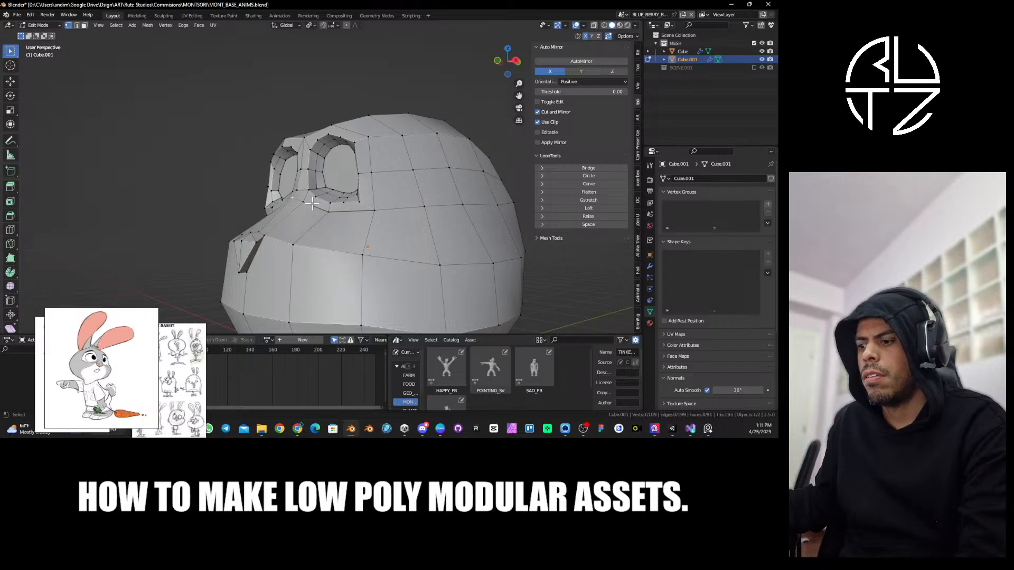
{"action": "key", "text": "g"}
{"action": "key", "text": "z"}
{"action": "left_click", "coordinate": [312, 208]}
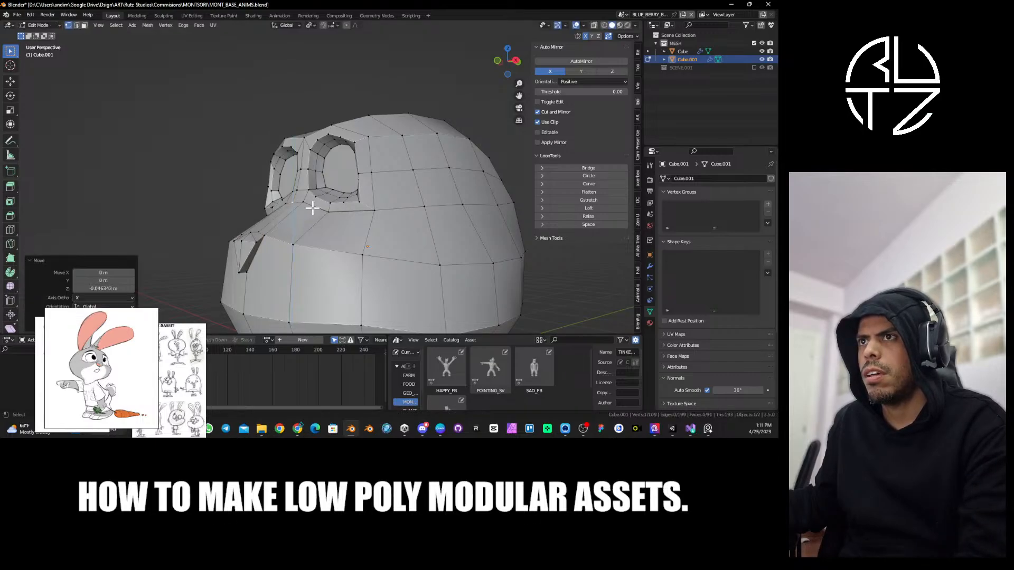
Check the head profile in Object Mode, then raise the front upper vertex of the nose about 0.057 m along Z.
{"action": "key", "text": "Tab"}
{"action": "middle_click_drag", "start_coordinate": [312, 208], "coordinate": [353, 207]}
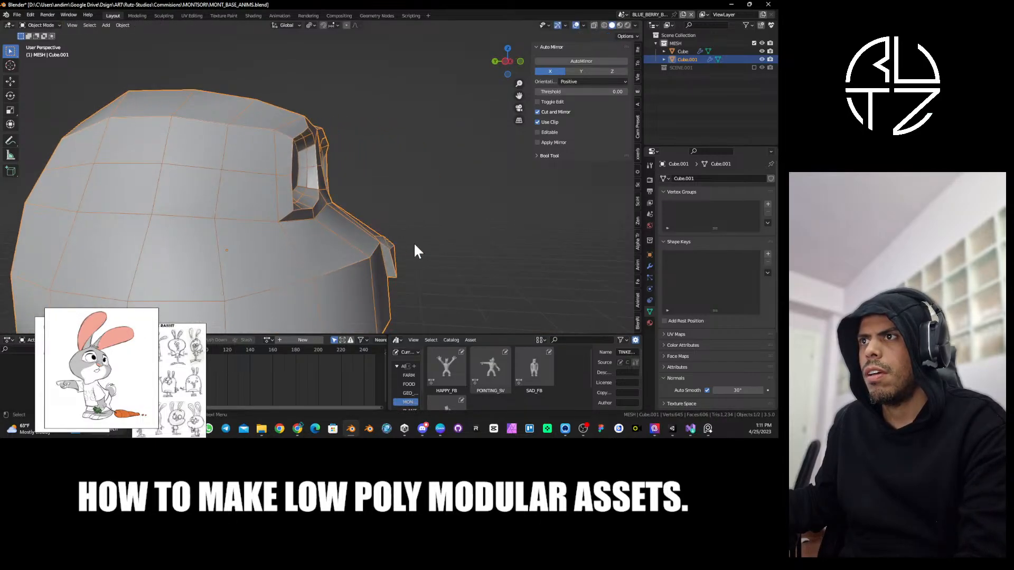
{"action": "middle_click_drag", "start_coordinate": [414, 251], "coordinate": [346, 241]}
{"action": "key", "text": "Tab"}
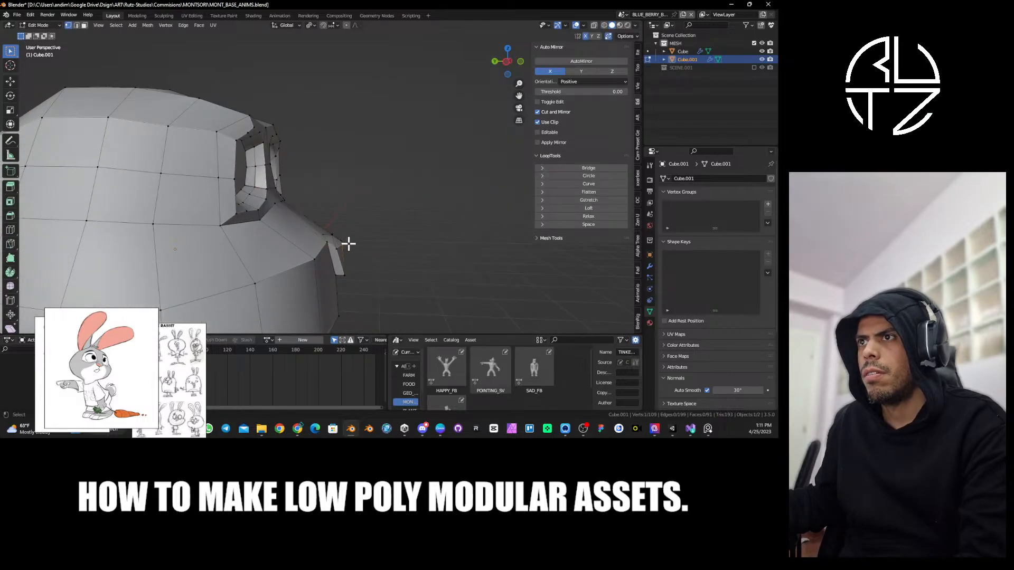
{"action": "key", "text": "g"}
{"action": "key", "text": "z"}
{"action": "left_click", "coordinate": [349, 239]}
Raise the neighbouring upper nose vertex about 0.043 m along Z.
{"action": "middle_click_drag", "start_coordinate": [349, 238], "coordinate": [395, 251]}
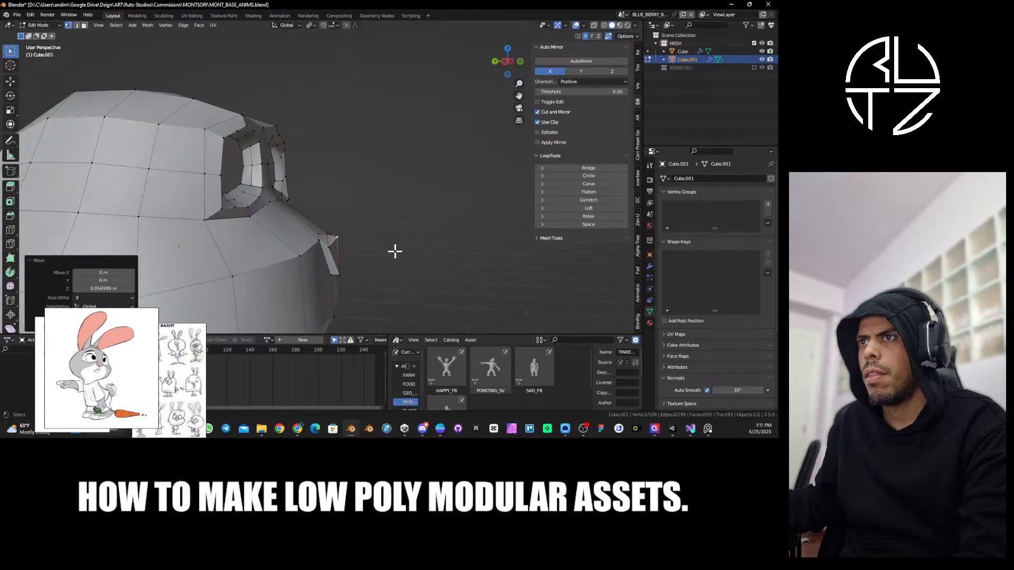
{"action": "key", "text": "g"}
{"action": "key", "text": "z"}
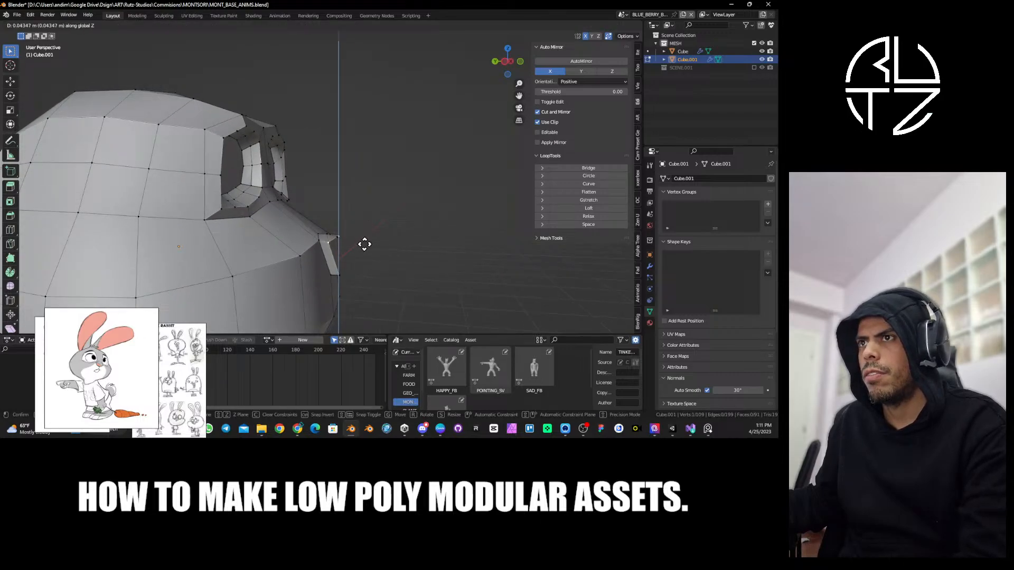
{"action": "left_click", "coordinate": [365, 244]}
Slide the upper nose vertex fully along its edge with a factor of 1.000.
{"action": "middle_click_drag", "start_coordinate": [345, 231], "coordinate": [331, 252]}
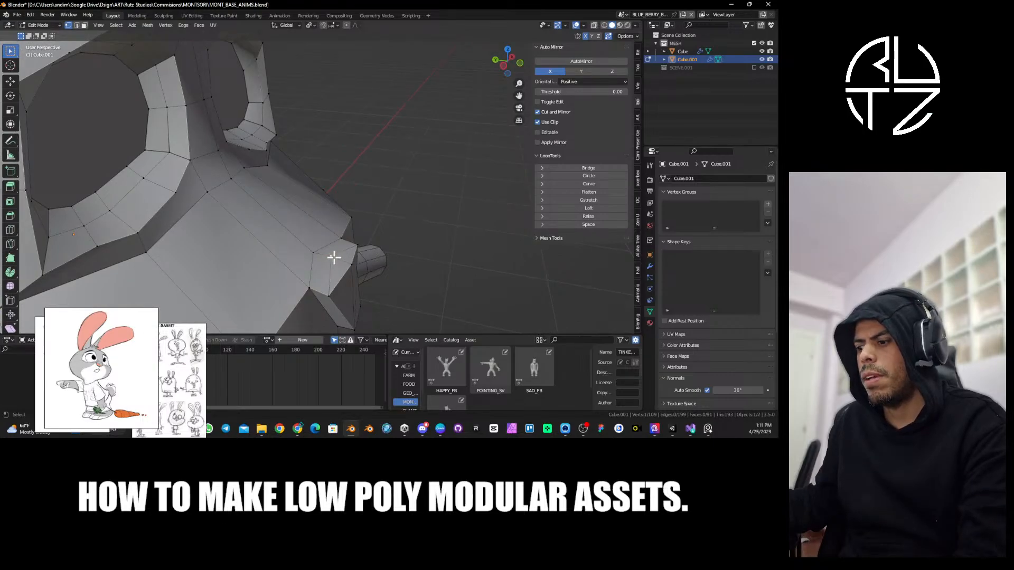
{"action": "key", "text": "g"}
{"action": "key", "text": "g"}
{"action": "left_click", "coordinate": [378, 280]}
Raise the mirrored upper corner vertices of the nose about 0.043 m along Z.
{"action": "middle_click_drag", "start_coordinate": [378, 280], "coordinate": [297, 257]}
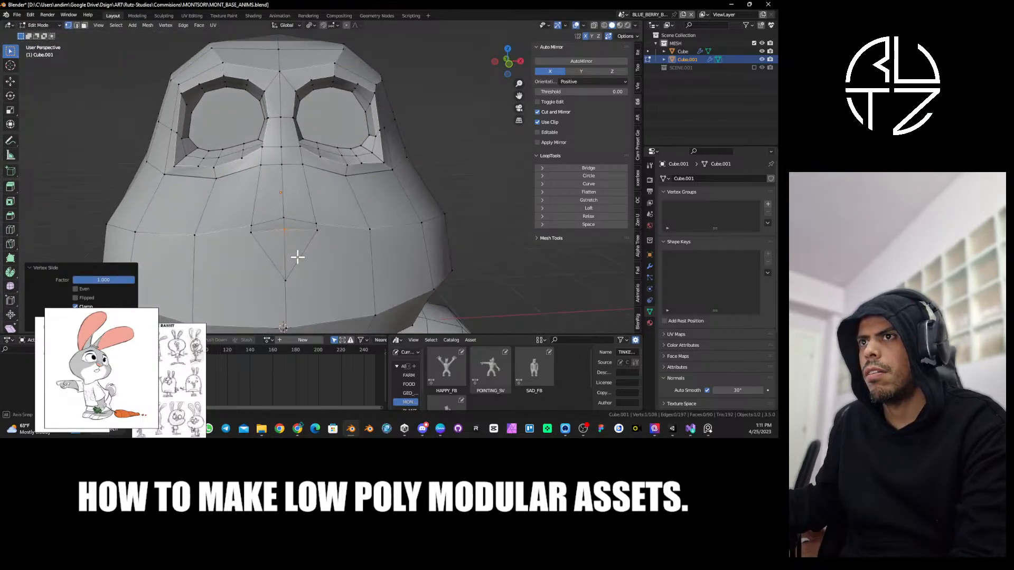
{"action": "left_click", "coordinate": [251, 228], "text": "shift"}
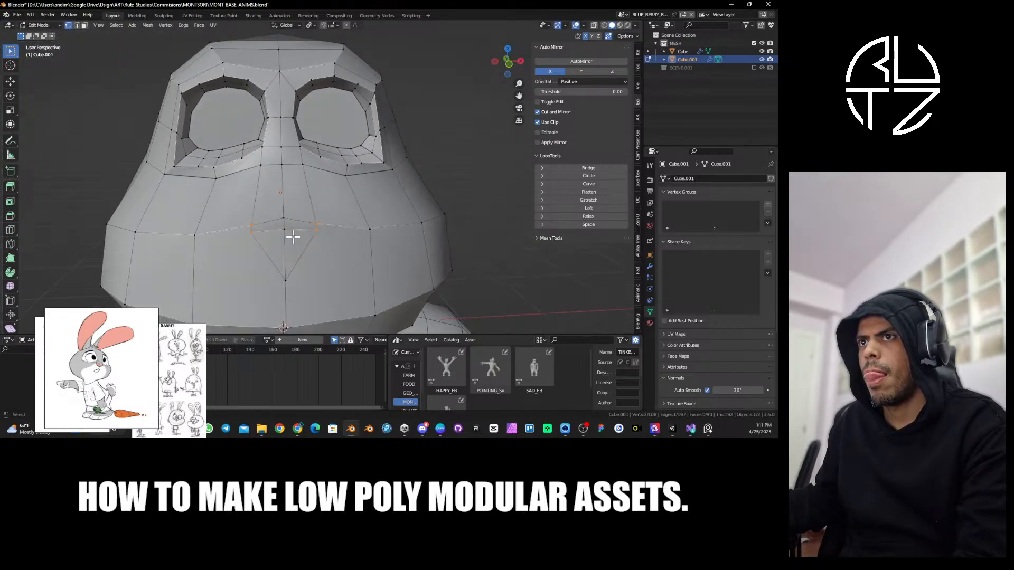
{"action": "key", "text": "g"}
{"action": "key", "text": "z"}
{"action": "left_click", "coordinate": [325, 231]}
{"action": "mouse_move", "coordinate": [325, 231]}
{"action": "middle_mouse_down"}
{"action": "mouse_move", "coordinate": [349, 233]}
{"action": "mouse_move", "coordinate": [307, 228]}
{"action": "mouse_move", "coordinate": [369, 219]}
{"action": "mouse_move", "coordinate": [319, 217]}
{"action": "middle_mouse_up"}
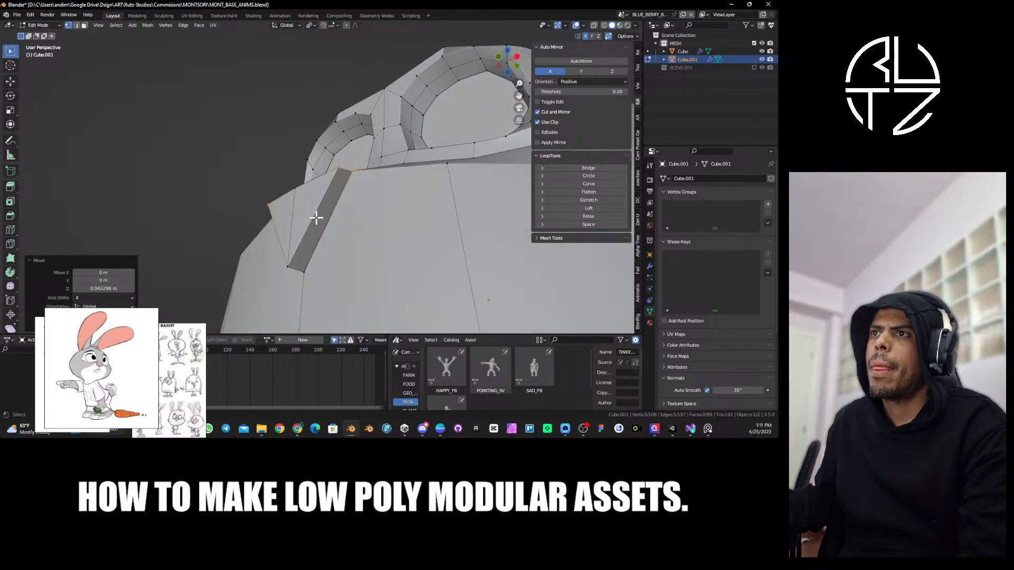
Knife a horizontal cut across the side and front of the nose, midway between its upper corner and lower tip.
{"action": "key", "text": "alt+a"}
{"action": "key", "text": "k"}
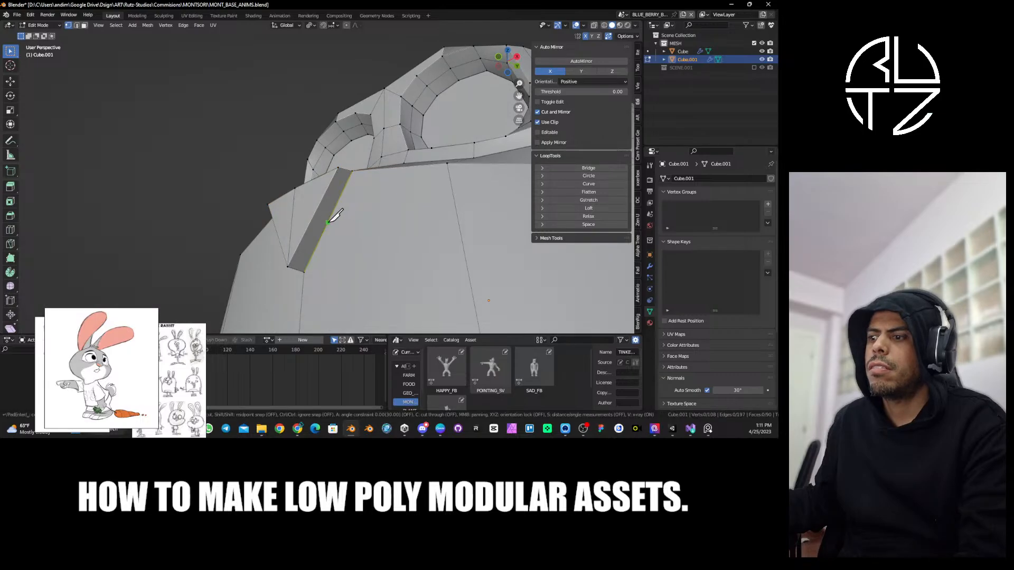
{"action": "left_click", "coordinate": [292, 217]}
{"action": "key", "text": "Return"}
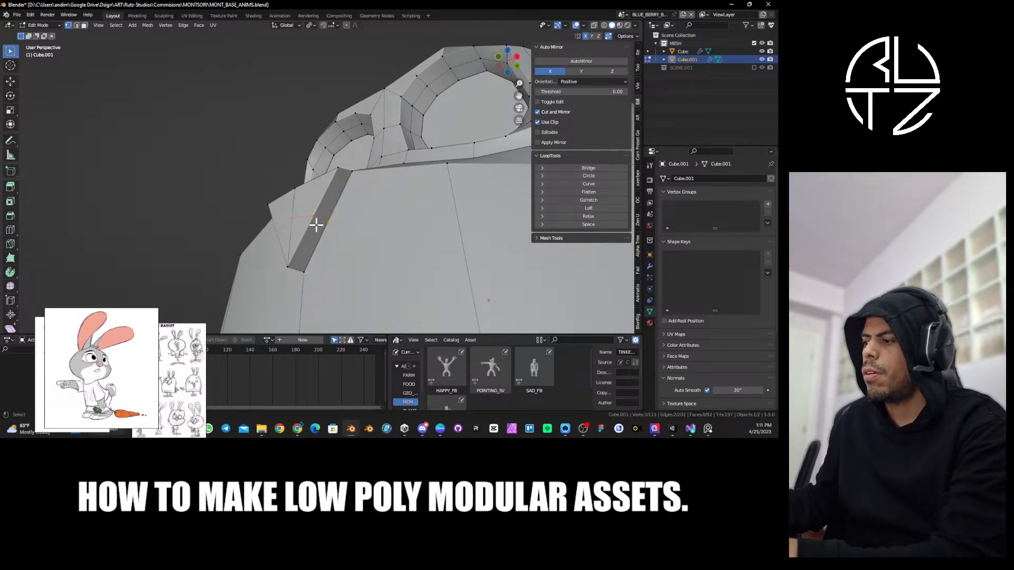
In front view, widen the nose at the new cut by moving its side vertices about 0.062 m outward and 0.032 m down.
{"action": "left_click", "coordinate": [317, 222]}
{"action": "left_click", "coordinate": [333, 227], "text": "shift"}
{"action": "middle_click_drag", "start_coordinate": [320, 236], "coordinate": [343, 239]}
{"action": "key", "text": "KP_1"}
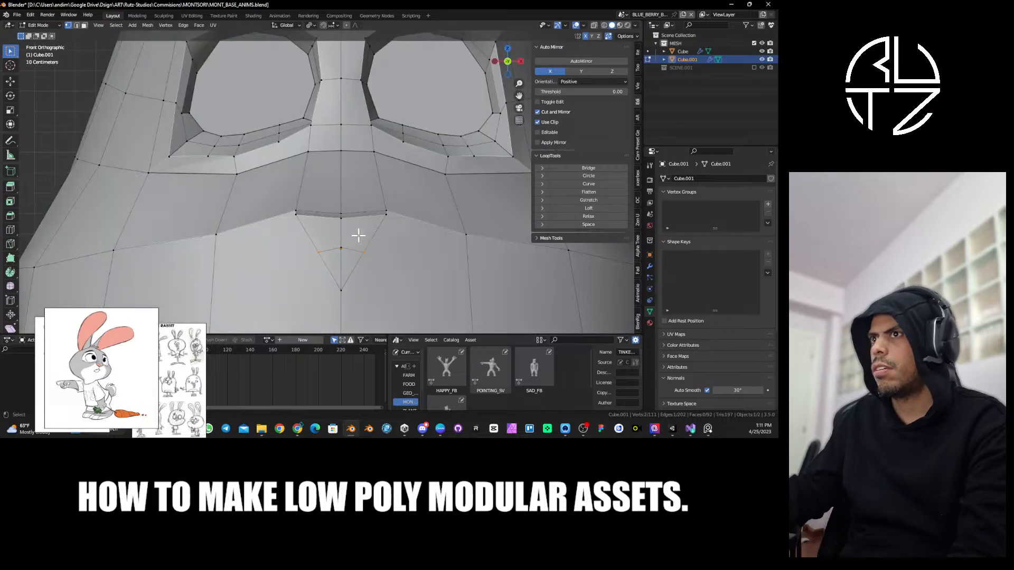
{"action": "key", "text": "g"}
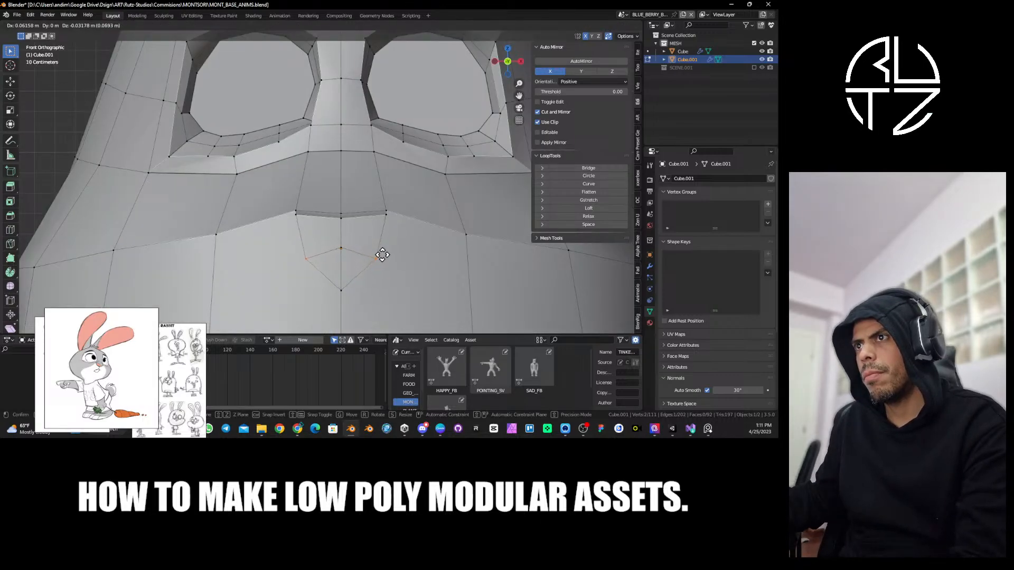
{"action": "left_click", "coordinate": [381, 254]}
Bevel the upper corner edges of the nose with one segment about 0.034 m wide, and check the shape in Object Mode.
{"action": "left_click", "coordinate": [348, 249]}
{"action": "mouse_move", "coordinate": [366, 236]}
{"action": "middle_mouse_down"}
{"action": "mouse_move", "coordinate": [354, 222]}
{"action": "mouse_move", "coordinate": [334, 226]}
{"action": "mouse_move", "coordinate": [392, 220]}
{"action": "mouse_move", "coordinate": [373, 232]}
{"action": "middle_mouse_up"}
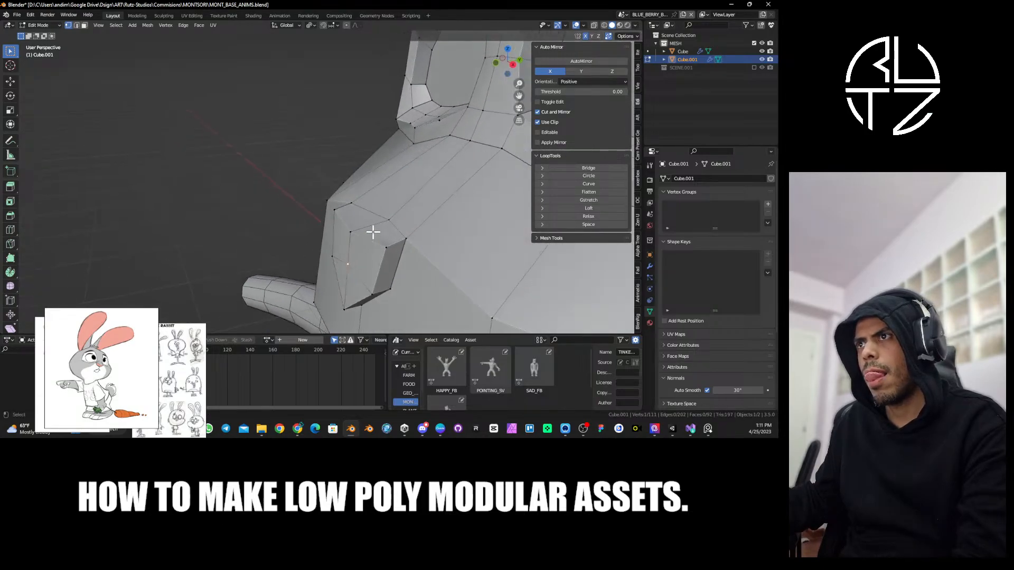
{"action": "middle_click_drag", "start_coordinate": [418, 259], "coordinate": [408, 226]}
{"action": "key", "text": "2"}
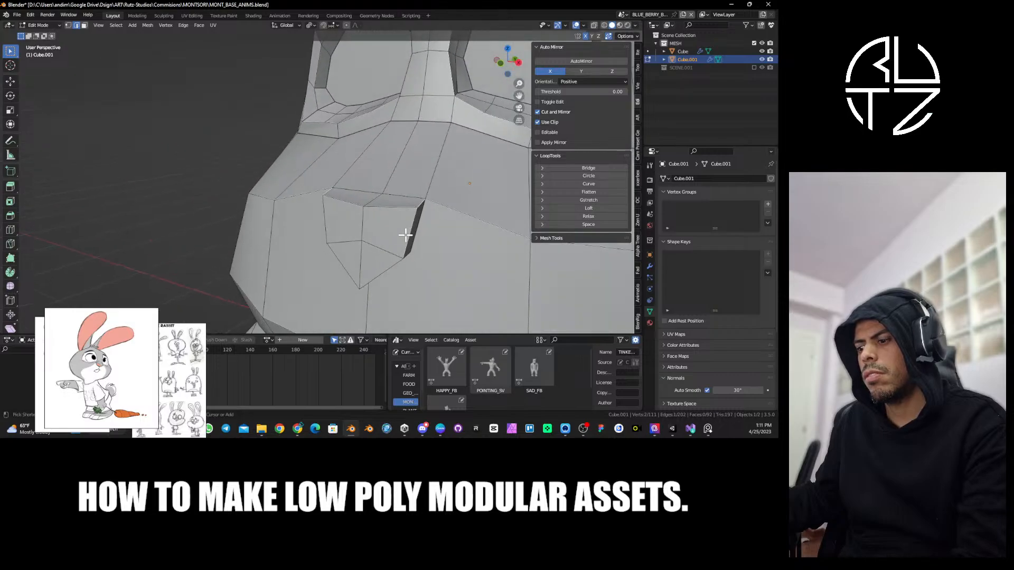
{"action": "key", "text": "ctrl+b"}
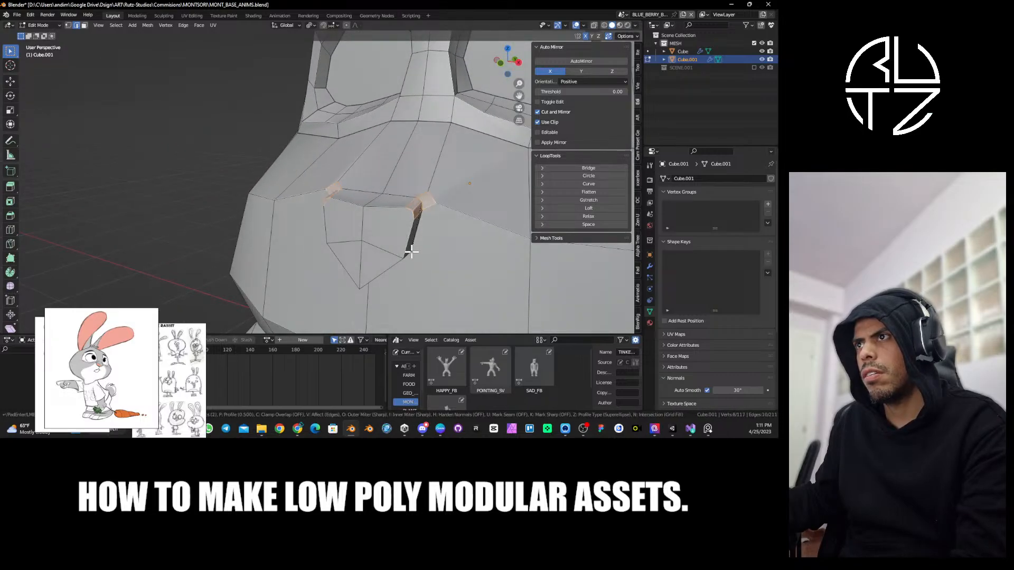
{"action": "left_click", "coordinate": [412, 252]}
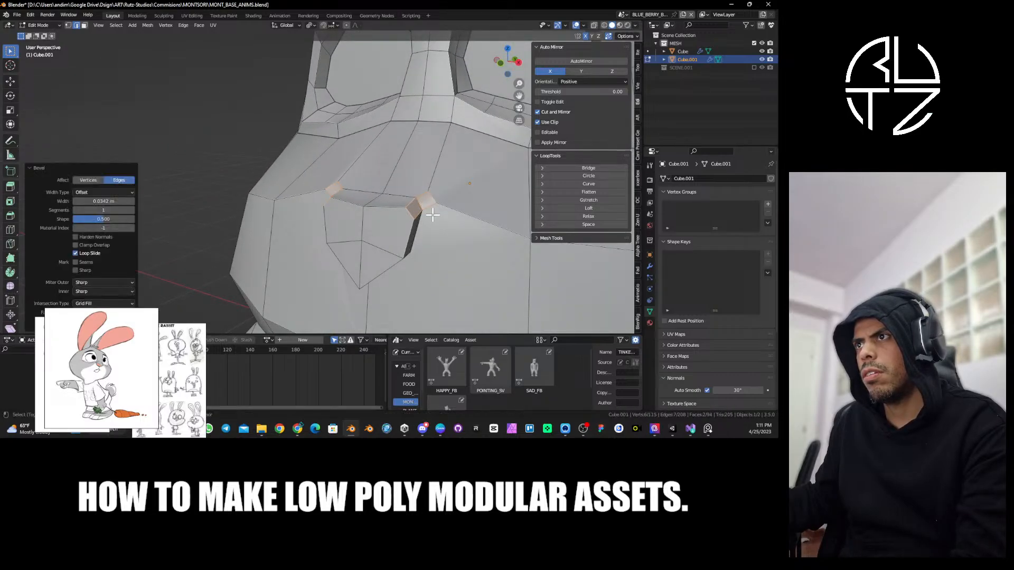
{"action": "middle_click_drag", "start_coordinate": [412, 252], "coordinate": [384, 224]}
{"action": "key", "text": "Tab"}
{"action": "key", "text": "Tab"}
Slide the bevel's extra upper corner vertices fully along their edges with a factor of 1.000, merging them into their neighbours.
{"action": "key", "text": "shift+v"}
{"action": "left_click", "coordinate": [371, 189]}
{"action": "middle_click_drag", "start_coordinate": [371, 189], "coordinate": [396, 210]}
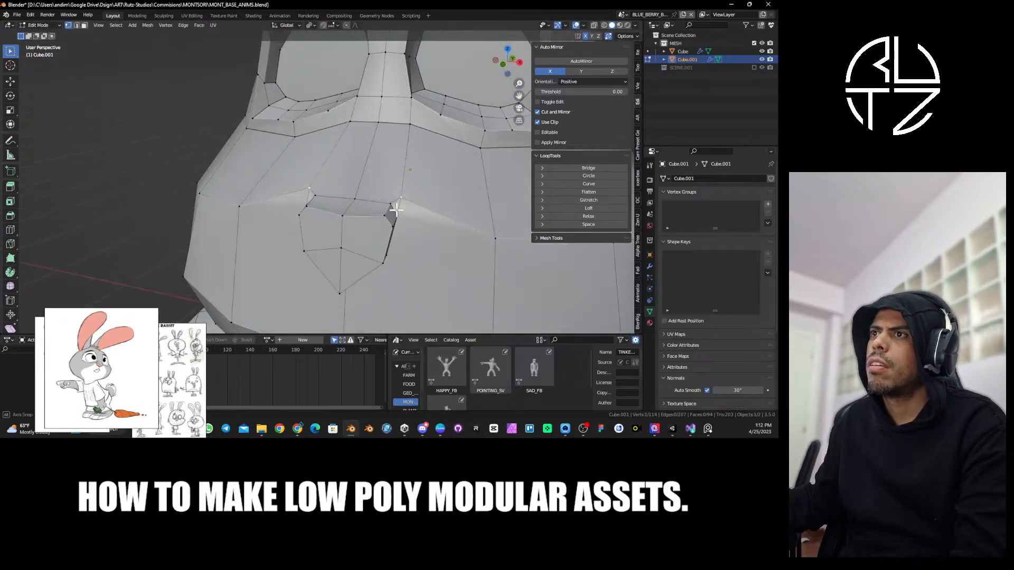
{"action": "key", "text": "shift+v"}
{"action": "left_click", "coordinate": [386, 219]}
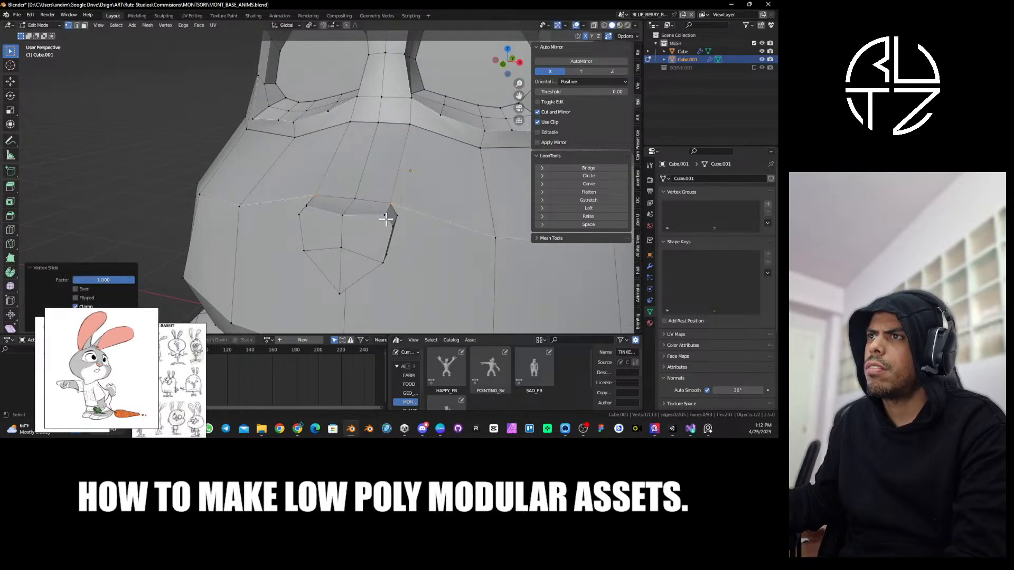
Check the nose profile in Object Mode, then raise a vertex on the nose's upper edge slightly along Z.
{"action": "scroll", "coordinate": [426, 226], "scroll_direction": "down", "scroll_amount": 2}
{"action": "mouse_move", "coordinate": [389, 195]}
{"action": "middle_mouse_down"}
{"action": "mouse_move", "coordinate": [363, 172]}
{"action": "mouse_move", "coordinate": [358, 188]}
{"action": "mouse_move", "coordinate": [386, 207]}
{"action": "middle_mouse_up"}
{"action": "key", "text": "Tab"}
{"action": "left_click", "coordinate": [514, 202]}
{"action": "middle_click_drag", "start_coordinate": [515, 202], "coordinate": [342, 214]}
{"action": "scroll", "coordinate": [353, 195], "scroll_direction": "up", "scroll_amount": 4}
{"action": "key", "text": "Tab"}
{"action": "left_click", "coordinate": [341, 212]}
{"action": "key", "text": "g"}
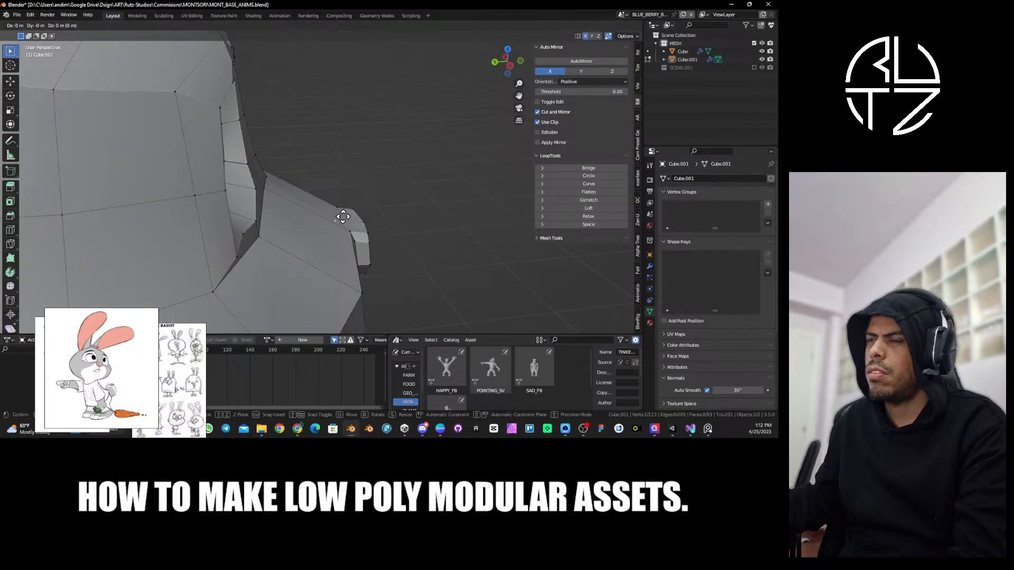
{"action": "key", "text": "z"}
{"action": "left_click", "coordinate": [348, 207]}
Slide the nose's upper vertex along its edge by a factor of about 0.6.
{"action": "middle_click_drag", "start_coordinate": [410, 213], "coordinate": [350, 206]}
{"action": "key", "text": "g"}
{"action": "key", "text": "g"}
{"action": "left_click", "coordinate": [359, 214]}
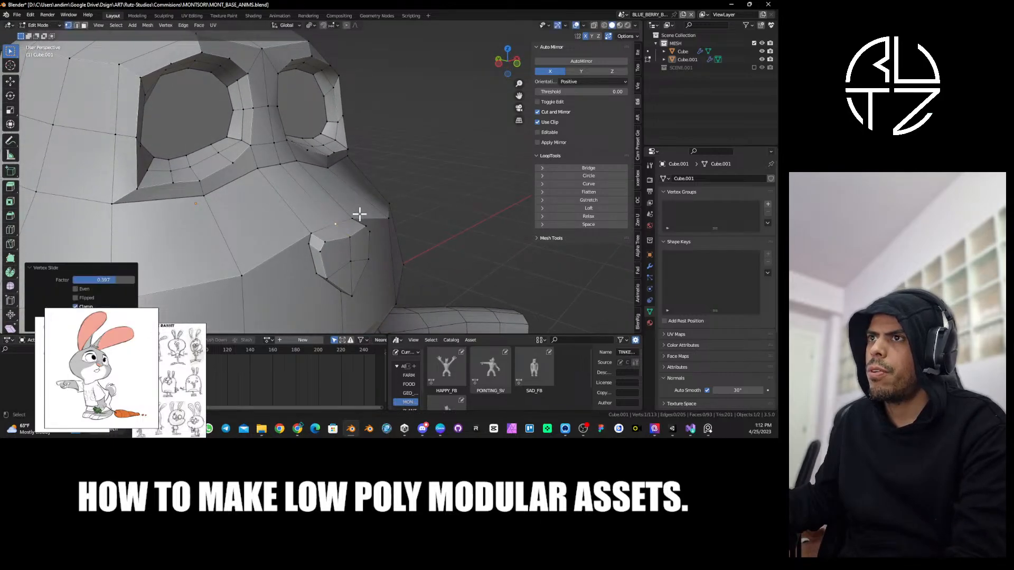
Return to Object Mode, check the head from below, and save the file.
{"action": "scroll", "coordinate": [361, 215], "scroll_direction": "down", "scroll_amount": 3}
{"action": "key", "text": "Tab"}
{"action": "middle_click_drag", "start_coordinate": [433, 214], "coordinate": [373, 205]}
{"action": "scroll", "coordinate": [373, 205], "scroll_direction": "down", "scroll_amount": 6}
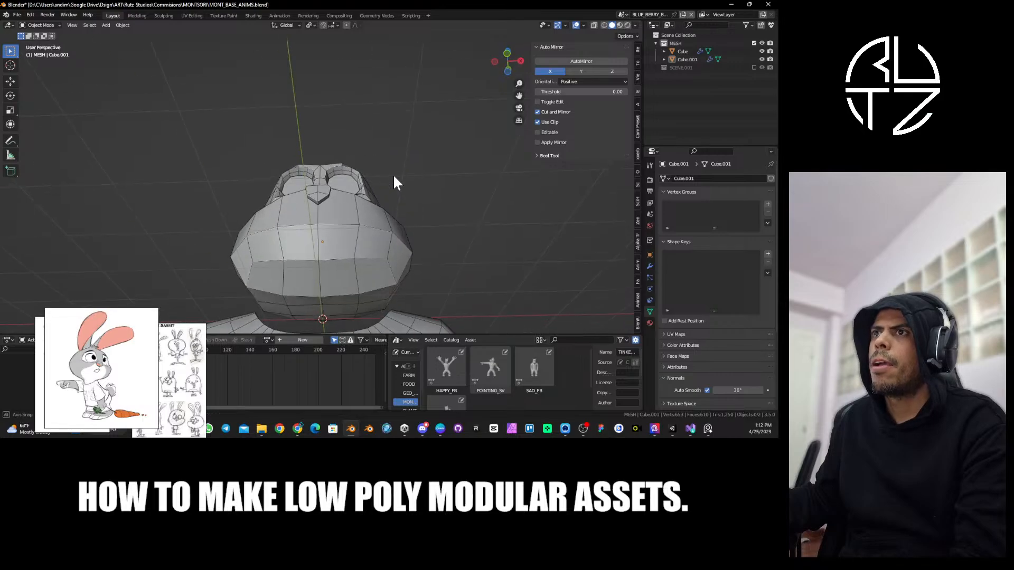
{"action": "key", "text": "ctrl+s"}
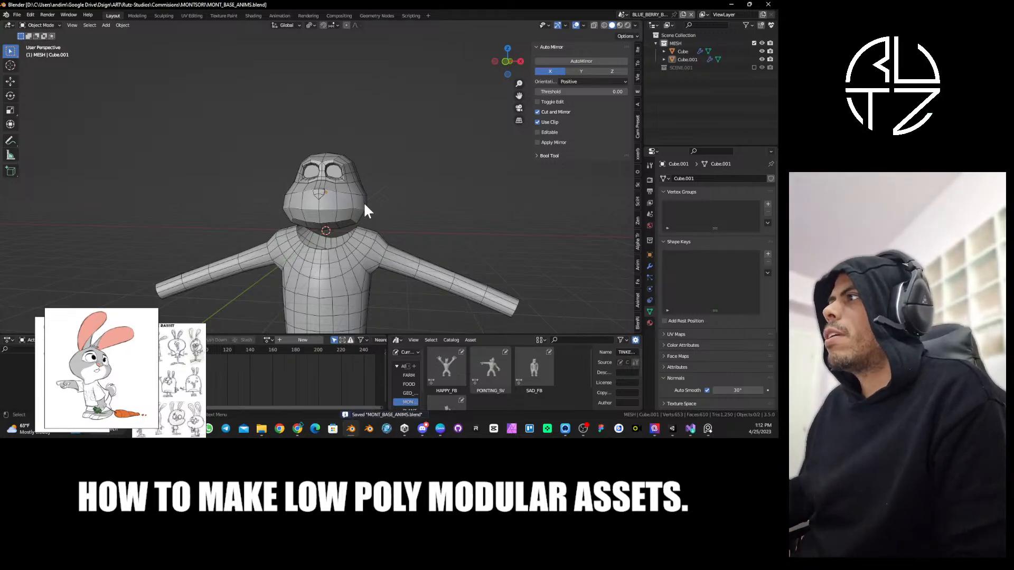
Reopen the head mesh for editing in face mode and select the front muzzle face beneath the nose.
{"action": "middle_click_drag", "start_coordinate": [389, 235], "coordinate": [373, 206]}
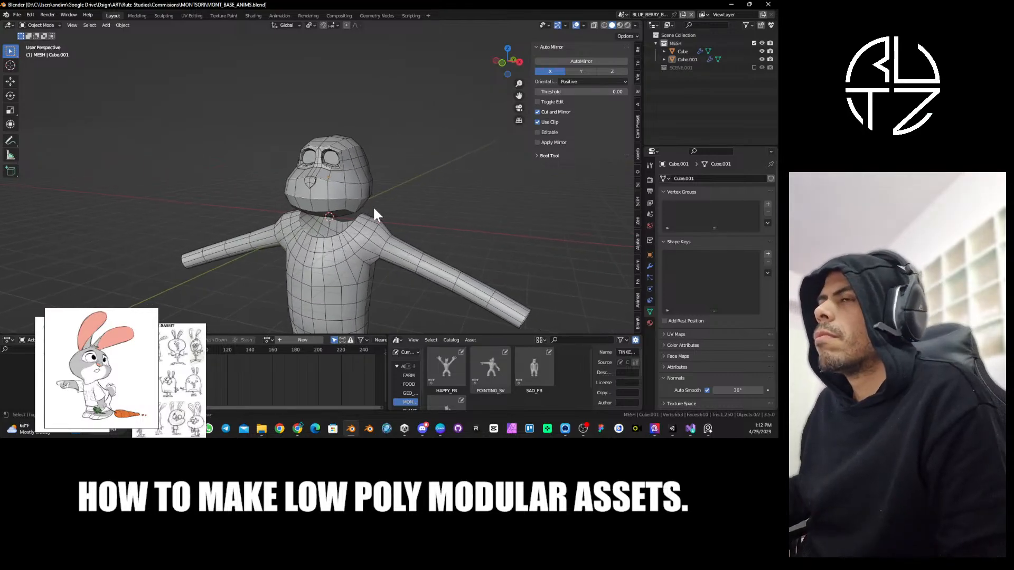
{"action": "scroll", "coordinate": [373, 206], "scroll_direction": "up", "scroll_amount": 5}
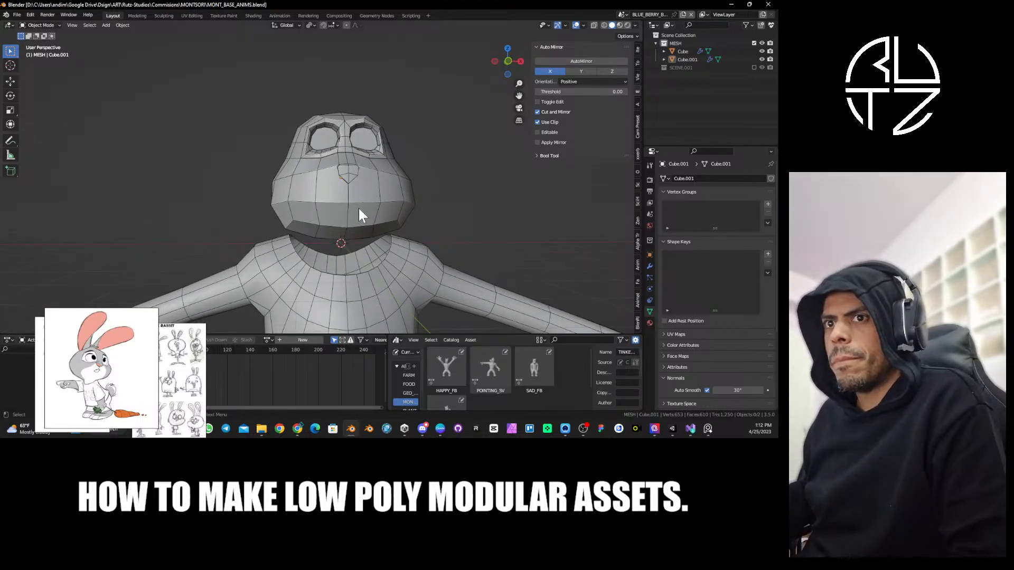
{"action": "scroll", "coordinate": [354, 203], "scroll_direction": "up", "scroll_amount": 4}
{"action": "left_click", "coordinate": [364, 244]}
{"action": "scroll", "coordinate": [365, 248], "scroll_direction": "down", "scroll_amount": 2}
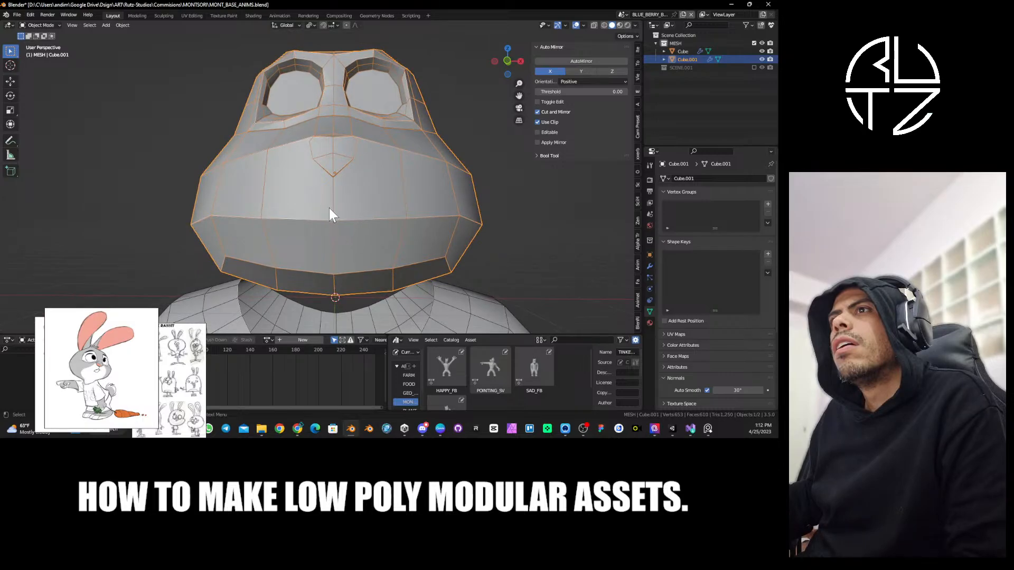
{"action": "key", "text": "Tab"}
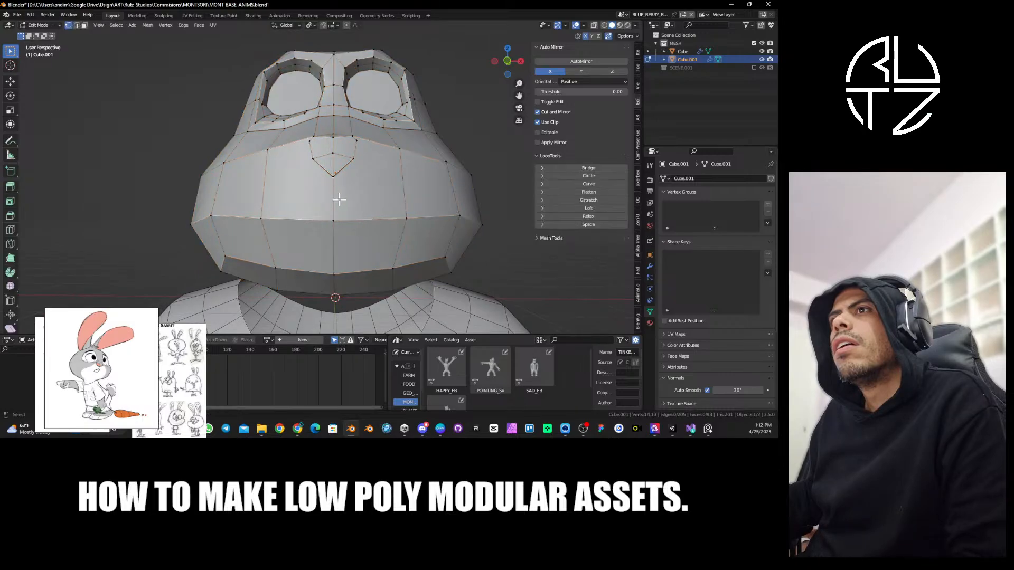
{"action": "key", "text": "3"}
{"action": "left_click", "coordinate": [357, 217]}
{"action": "middle_click_drag", "start_coordinate": [357, 217], "coordinate": [365, 221]}
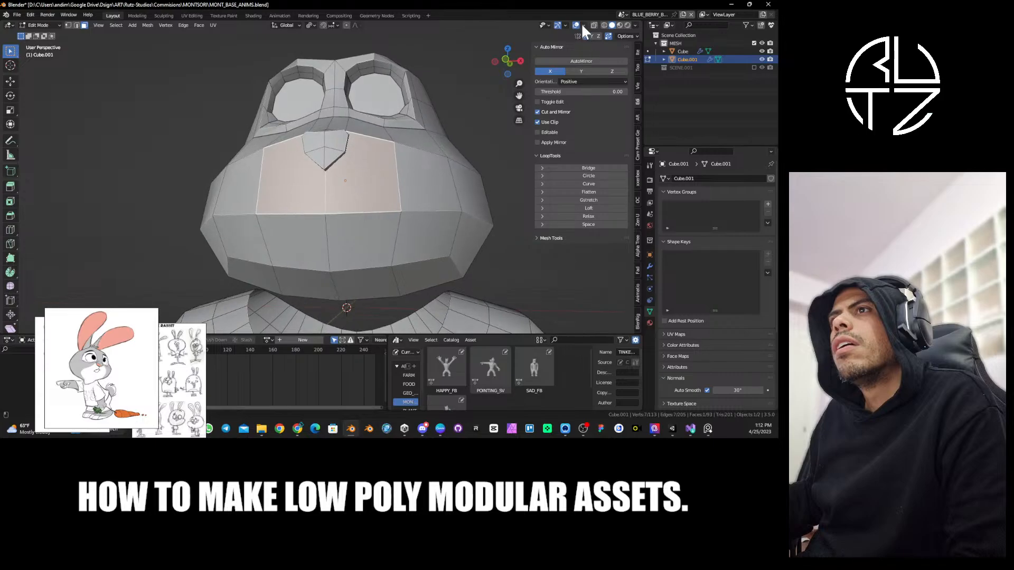
Turn off the wireframe overlay in the viewport.
{"action": "left_click", "coordinate": [583, 25]}
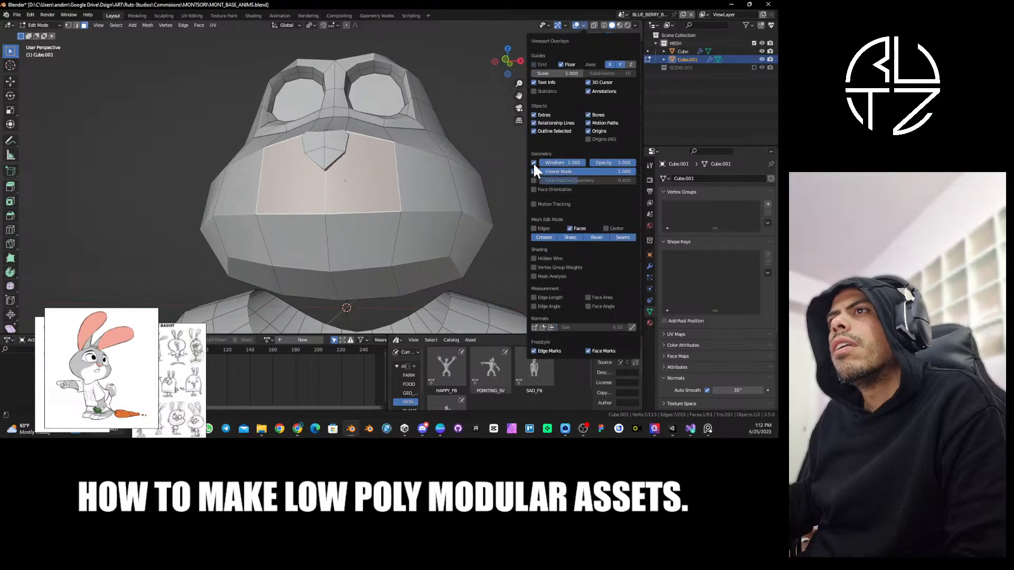
{"action": "key", "text": "n"}
{"action": "middle_click_drag", "start_coordinate": [355, 186], "coordinate": [407, 174]}
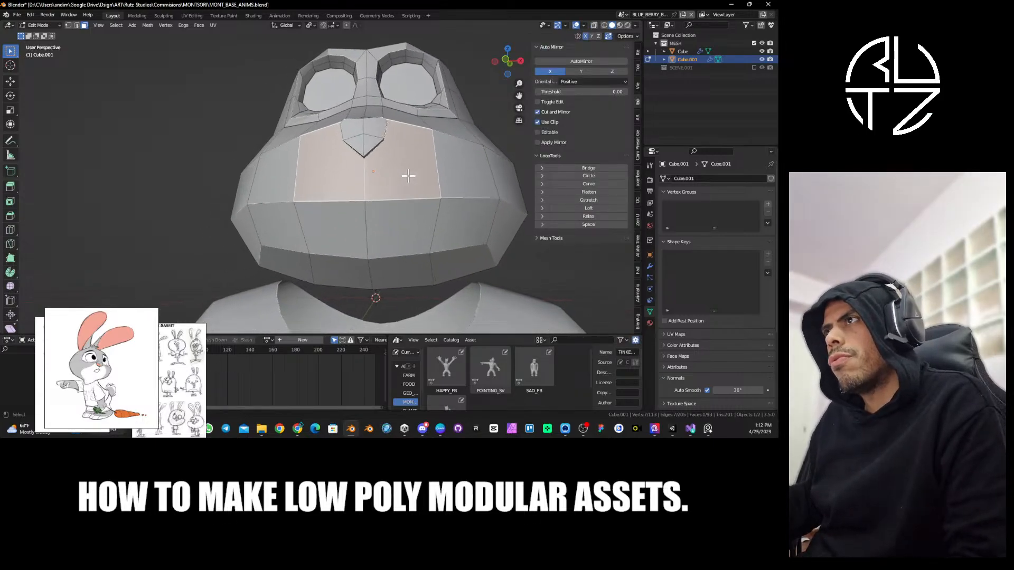
Raise the central lower muzzle face at the mouth about 0.294 m along Z.
{"action": "middle_click_drag", "start_coordinate": [396, 210], "coordinate": [365, 208]}
{"action": "left_click", "coordinate": [365, 215]}
{"action": "key", "text": "g"}
{"action": "key", "text": "z"}
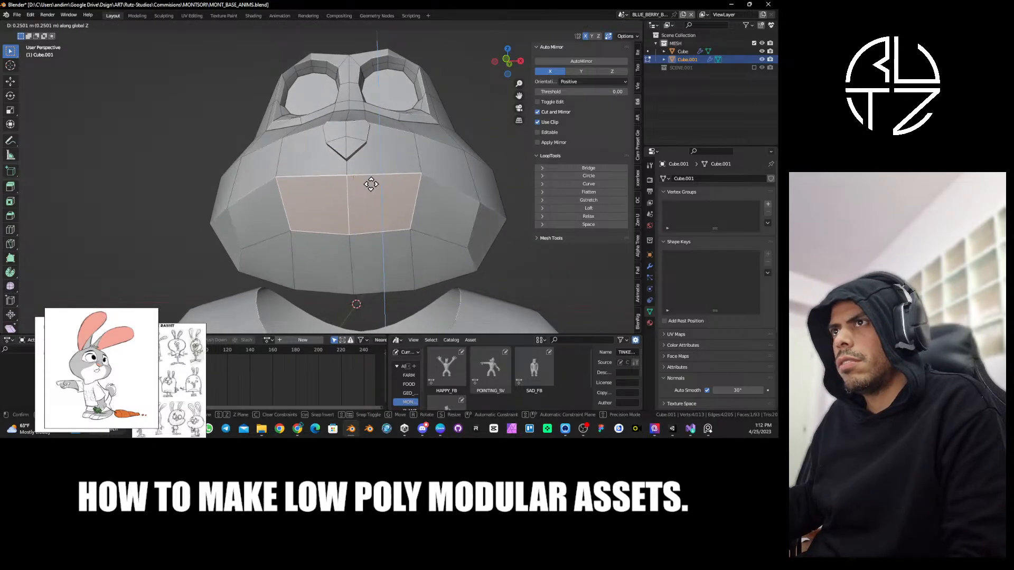
{"action": "left_click", "coordinate": [371, 178]}
{"action": "mouse_move", "coordinate": [389, 192]}
{"action": "middle_mouse_down"}
{"action": "mouse_move", "coordinate": [331, 197]}
{"action": "mouse_move", "coordinate": [397, 196]}
{"action": "middle_mouse_up"}
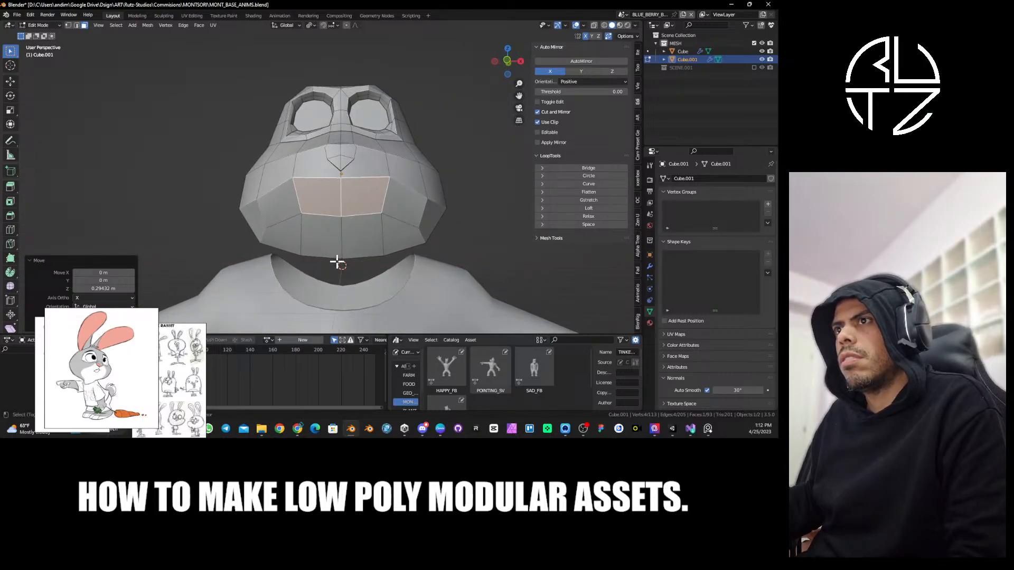
Knife a new edge through the face beside the mouth on the lower muzzle.
{"action": "middle_click_drag", "start_coordinate": [337, 262], "coordinate": [363, 232]}
{"action": "key", "text": "k"}
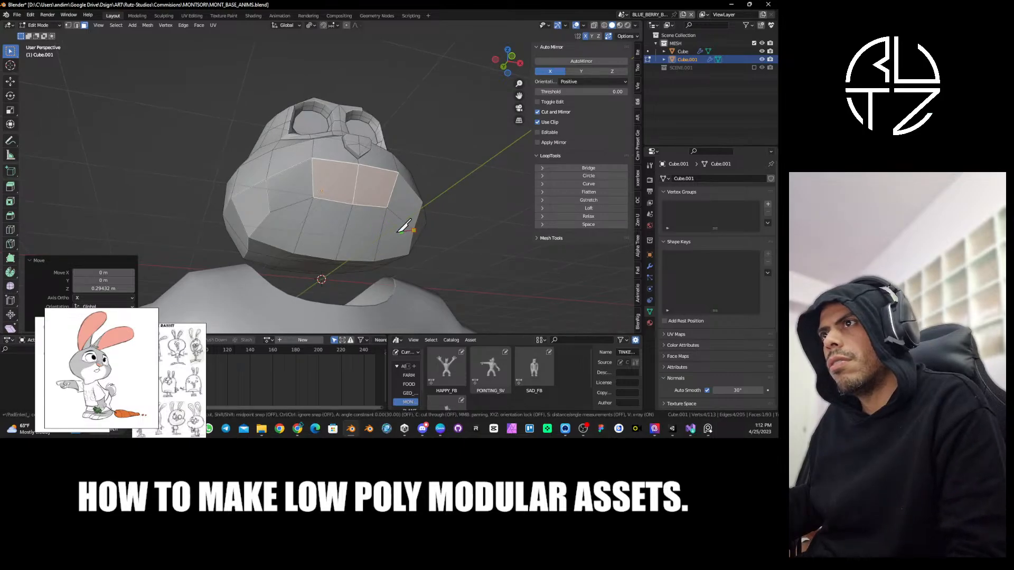
{"action": "key", "text": "Return"}
Move the chin edge below the mouth forward about 0.196 m along Y.
{"action": "middle_click_drag", "start_coordinate": [385, 226], "coordinate": [327, 229]}
{"action": "key", "text": "2"}
{"action": "left_click", "coordinate": [347, 228]}
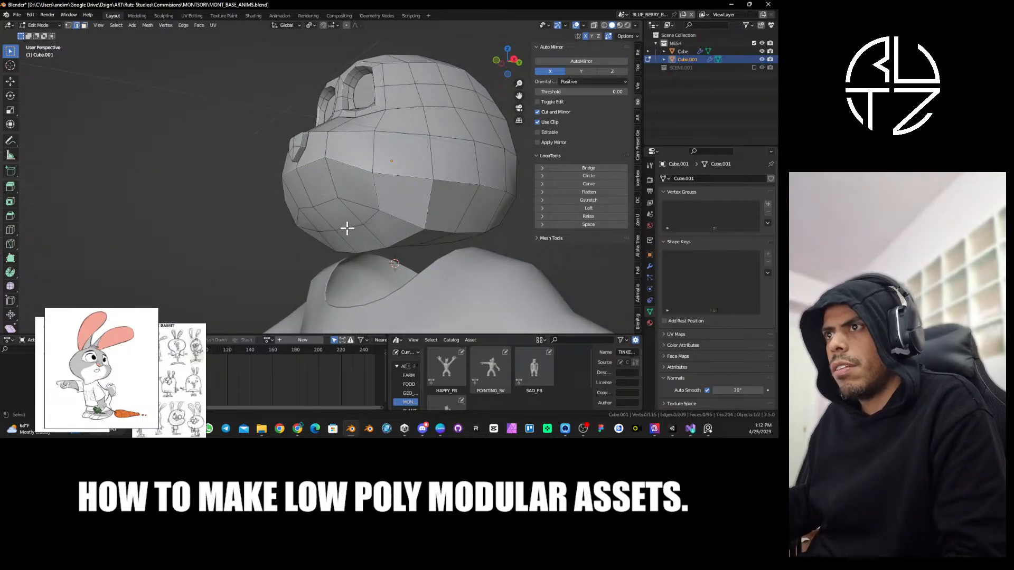
{"action": "key", "text": "g"}
{"action": "key", "text": "y"}
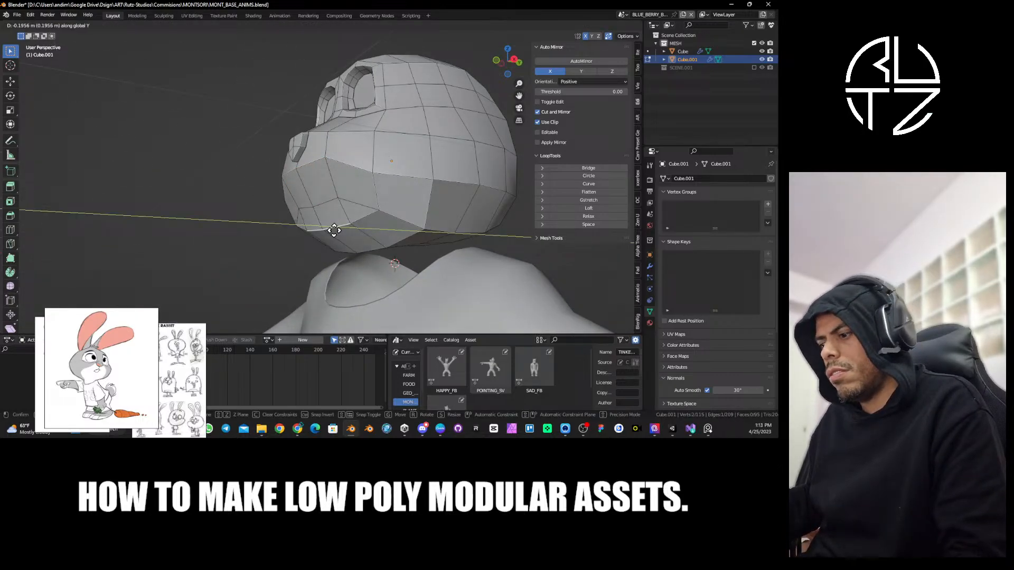
{"action": "left_click", "coordinate": [333, 228]}
{"action": "middle_click_drag", "start_coordinate": [331, 227], "coordinate": [357, 197]}
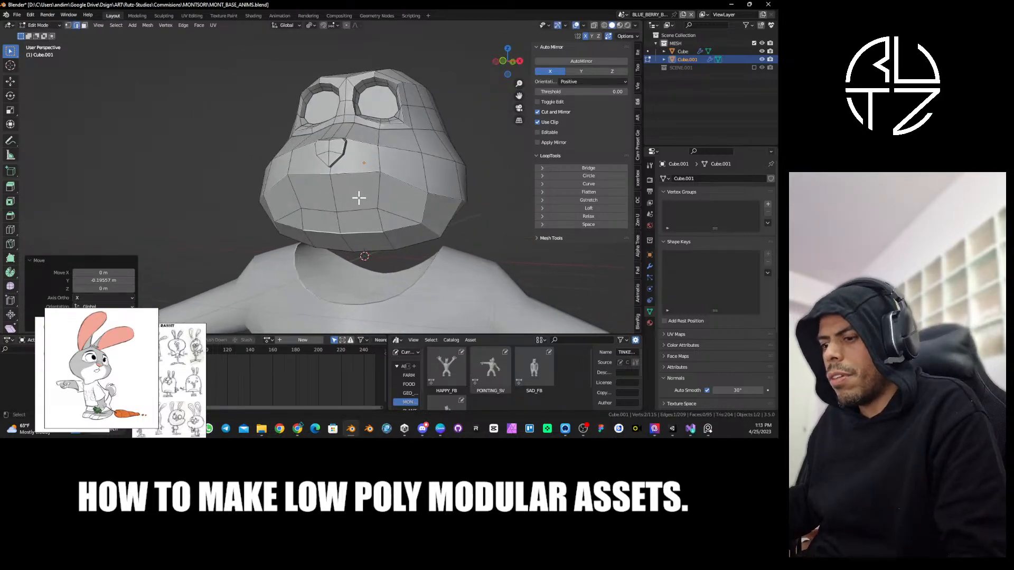
Select the central mouth face beneath the nose and widen it along X by a factor of 1.346.
{"action": "key", "text": "3"}
{"action": "left_click_drag", "start_coordinate": [326, 197], "coordinate": [337, 213]}
{"action": "middle_click_drag", "start_coordinate": [337, 212], "coordinate": [395, 222]}
{"action": "left_click", "coordinate": [375, 197]}
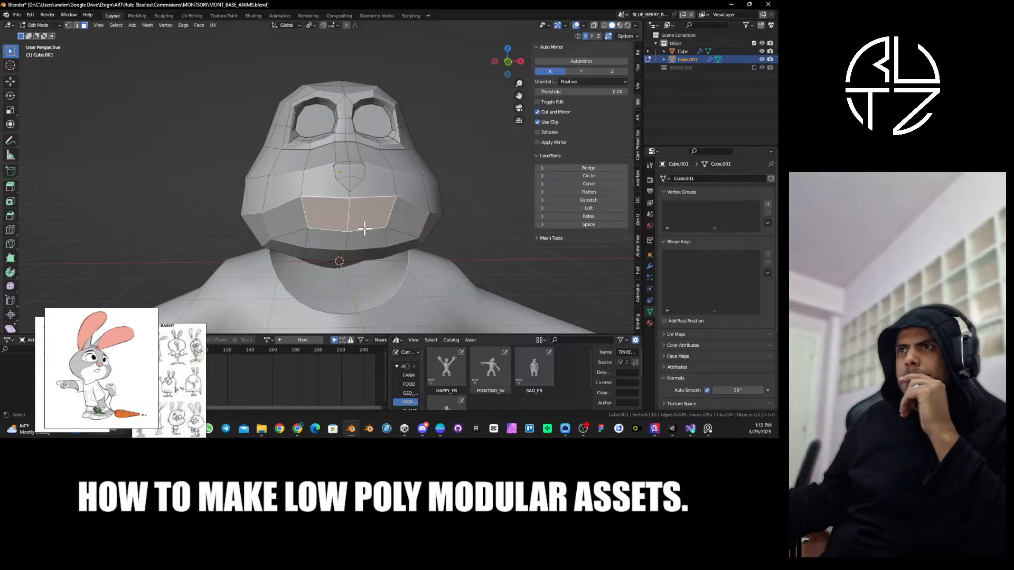
{"action": "middle_click_drag", "start_coordinate": [389, 224], "coordinate": [403, 188]}
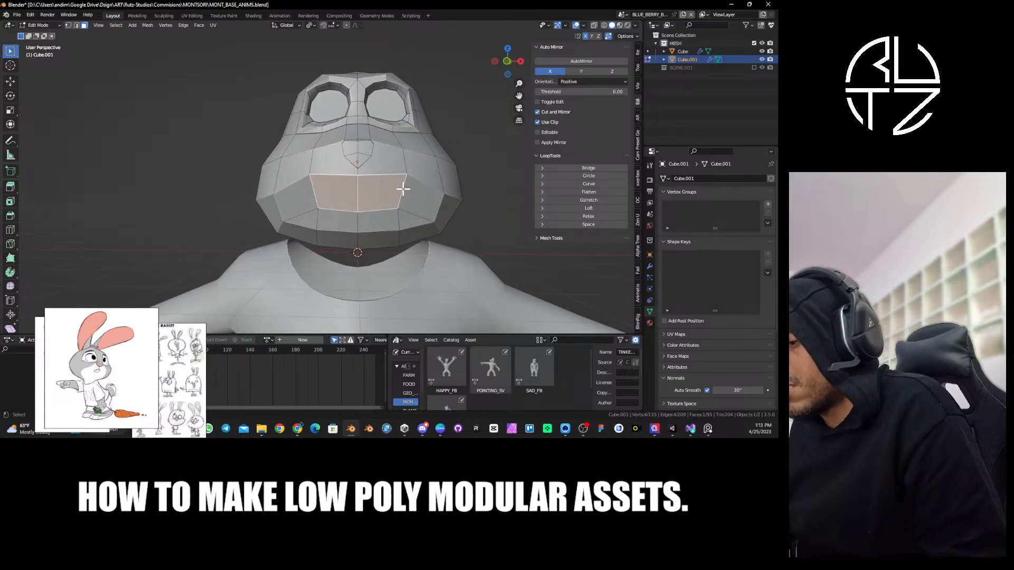
{"action": "key", "text": "s"}
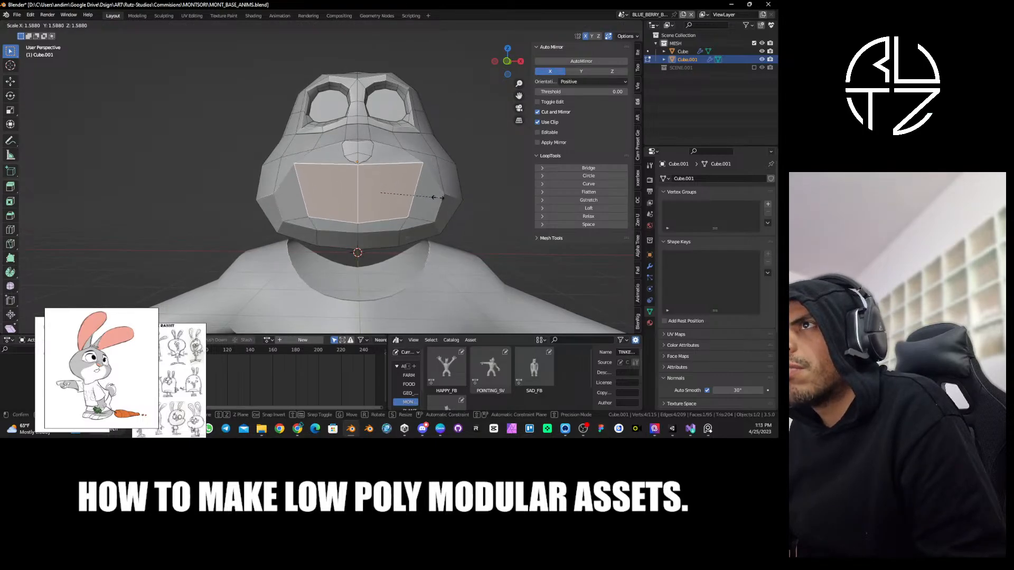
{"action": "left_click", "coordinate": [411, 199]}
{"action": "key", "text": "x"}
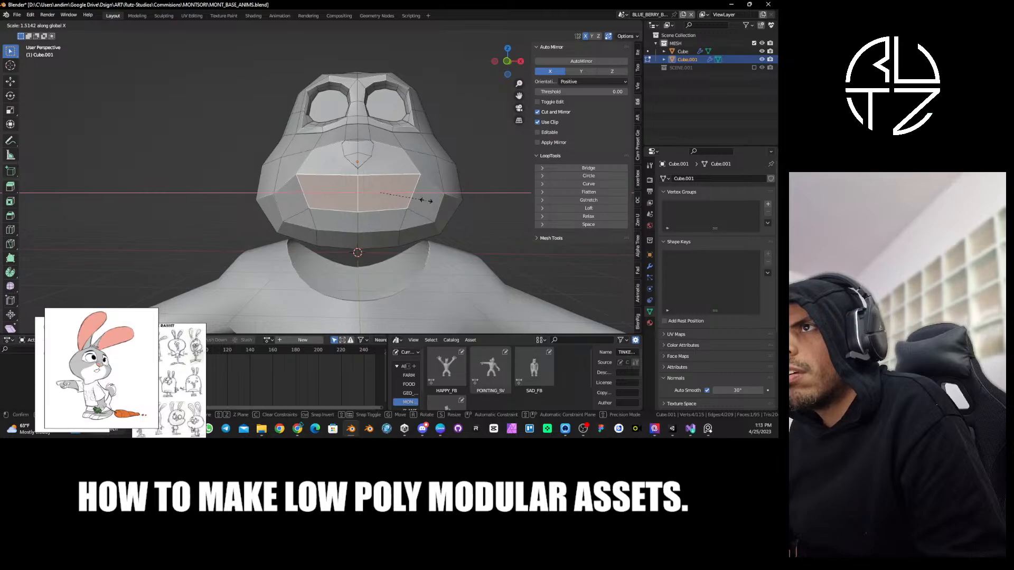
{"action": "left_click", "coordinate": [421, 201]}
{"action": "middle_click_drag", "start_coordinate": [421, 201], "coordinate": [440, 172]}
{"action": "key", "text": "s"}
{"action": "left_click", "coordinate": [421, 177]}
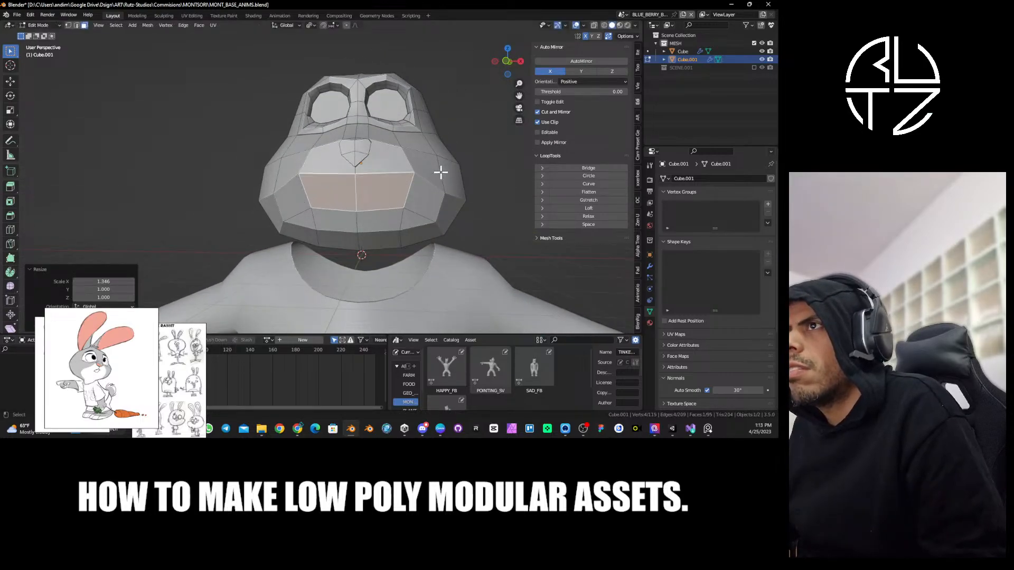
Scale the central mouth face along X by a factor of about 1.2.
{"action": "key", "text": "s"}
{"action": "key", "text": "x"}
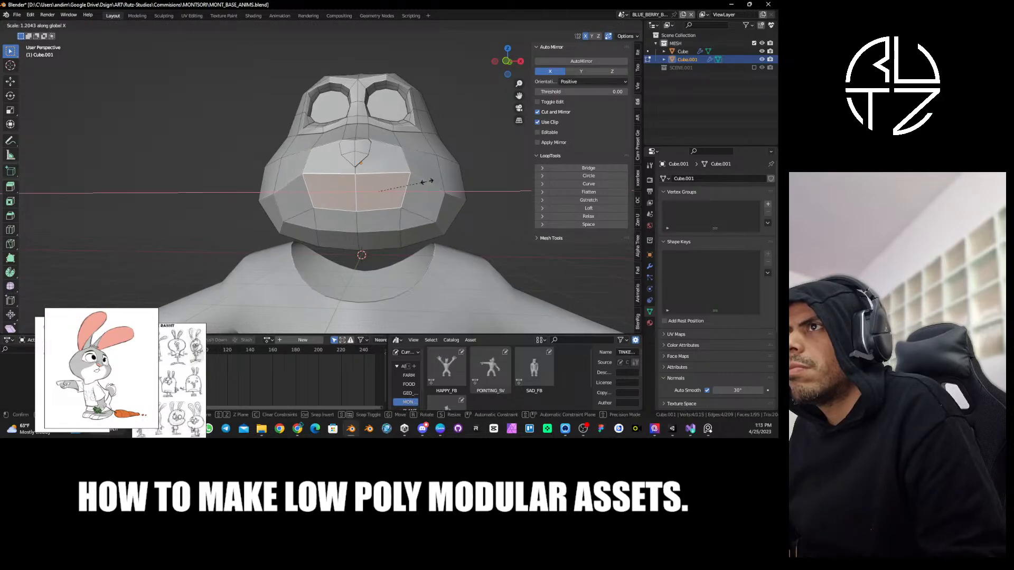
{"action": "left_click", "coordinate": [437, 194]}
{"action": "middle_click_drag", "start_coordinate": [437, 195], "coordinate": [441, 195]}
Apply the head's Mirror modifier in Object Mode and return to editing the mesh.
{"action": "key", "text": "Tab"}
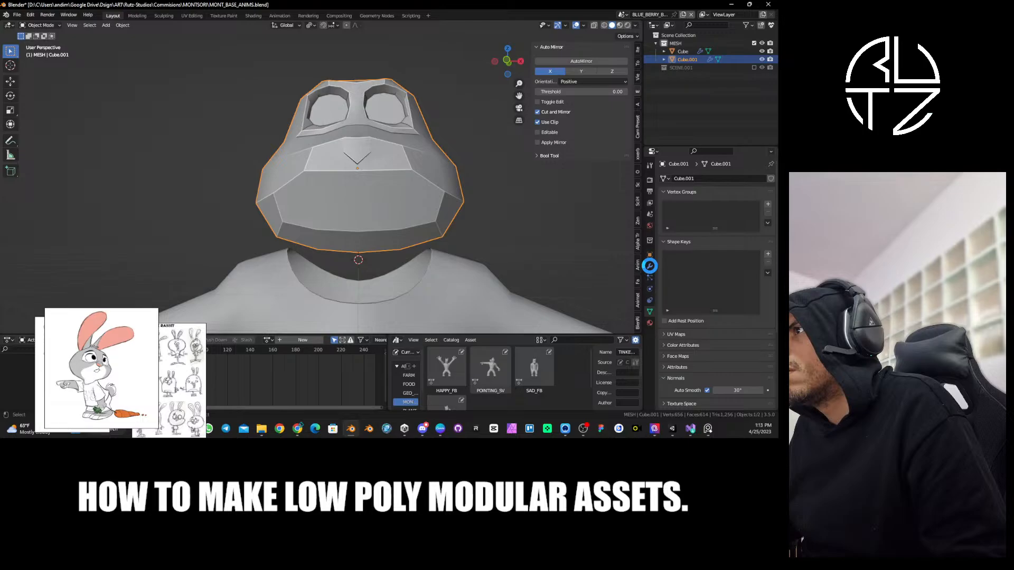
{"action": "left_click", "coordinate": [649, 266]}
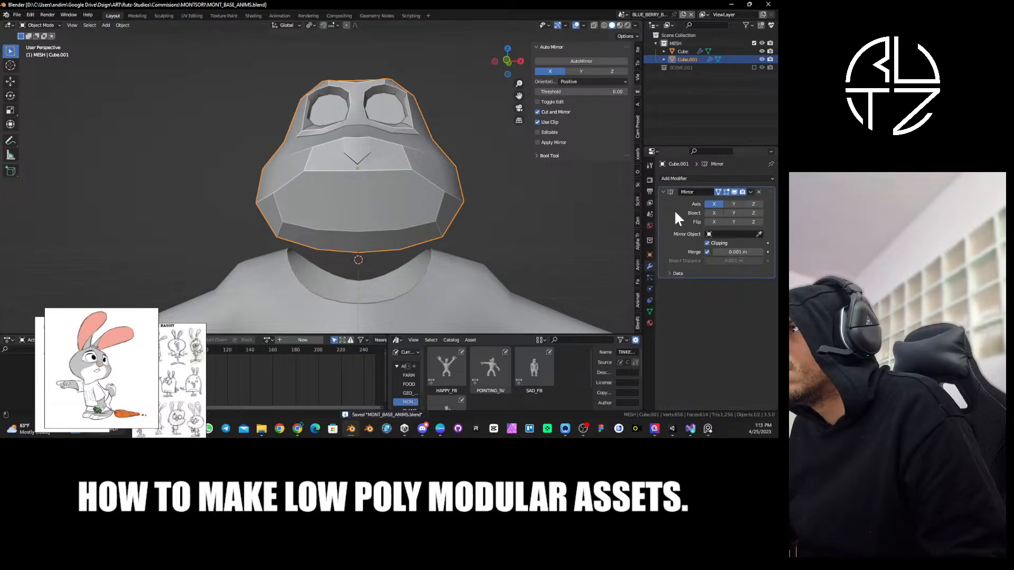
{"action": "key", "text": "ctrl+a"}
{"action": "key", "text": "ctrl+Tab"}
{"action": "left_click", "coordinate": [476, 185]}
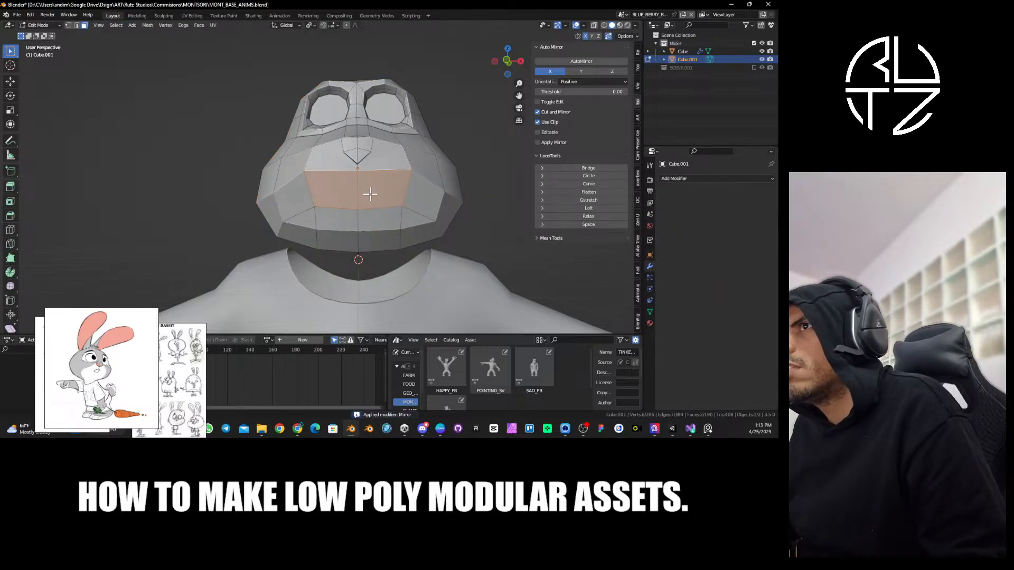
Inset the two mouth faces about 0.053 m and dissolve the inner ones into a single face.
{"action": "key", "text": "i"}
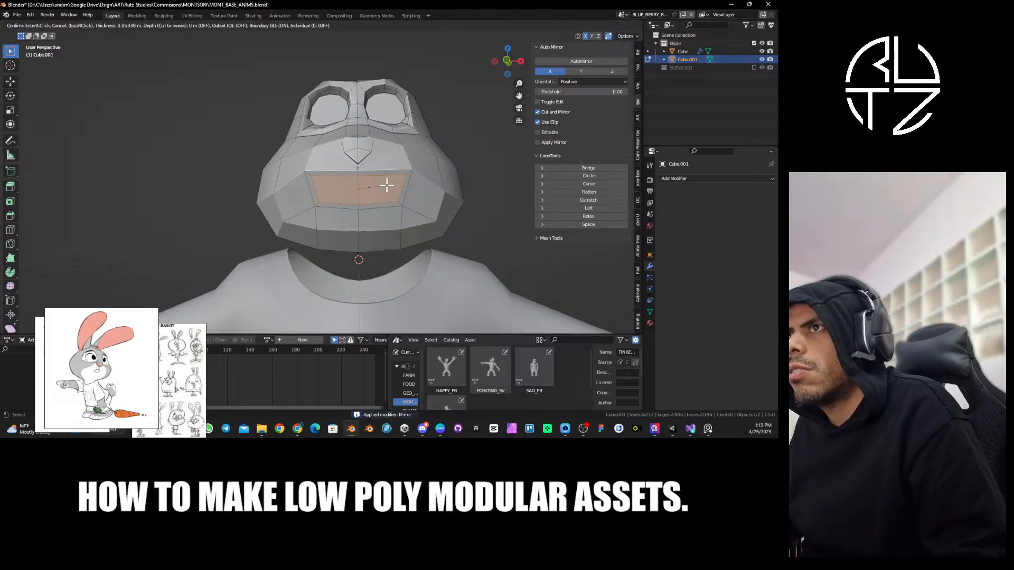
{"action": "left_click", "coordinate": [387, 185]}
{"action": "mouse_move", "coordinate": [376, 189]}
{"action": "middle_mouse_down"}
{"action": "mouse_move", "coordinate": [362, 209]}
{"action": "mouse_move", "coordinate": [404, 208]}
{"action": "mouse_move", "coordinate": [393, 185]}
{"action": "mouse_move", "coordinate": [387, 199]}
{"action": "middle_mouse_up"}
{"action": "key", "text": "ctrl+x"}
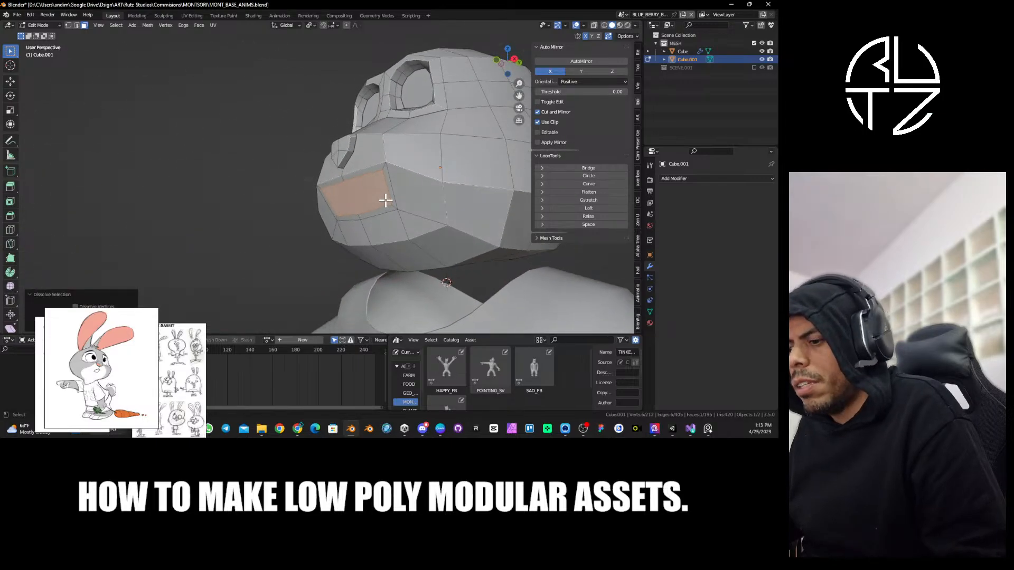
Extrude the inset mouth face about 0.078 m into the head along Y.
{"action": "key", "text": "e"}
{"action": "key", "text": "y"}
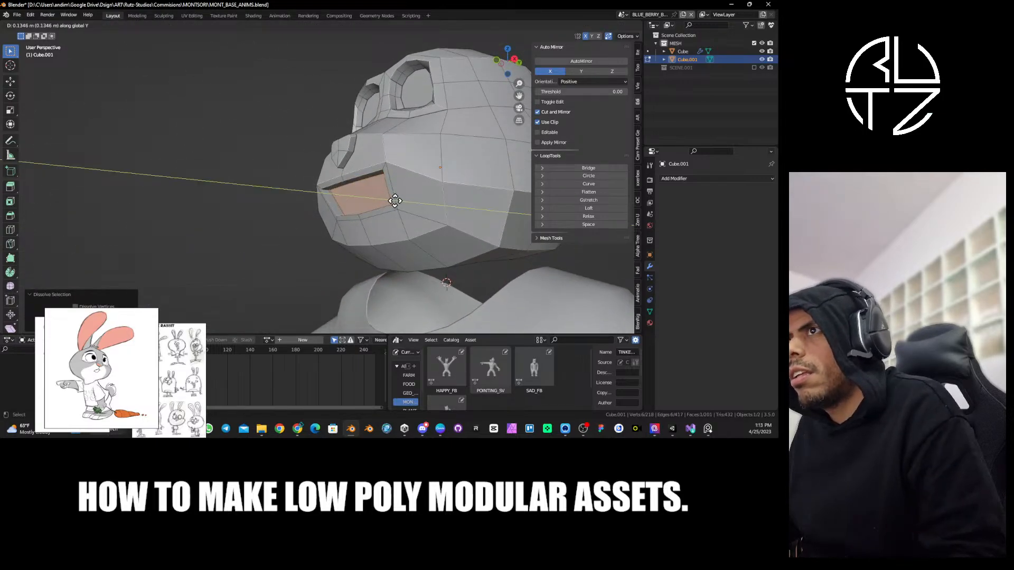
{"action": "left_click", "coordinate": [391, 201]}
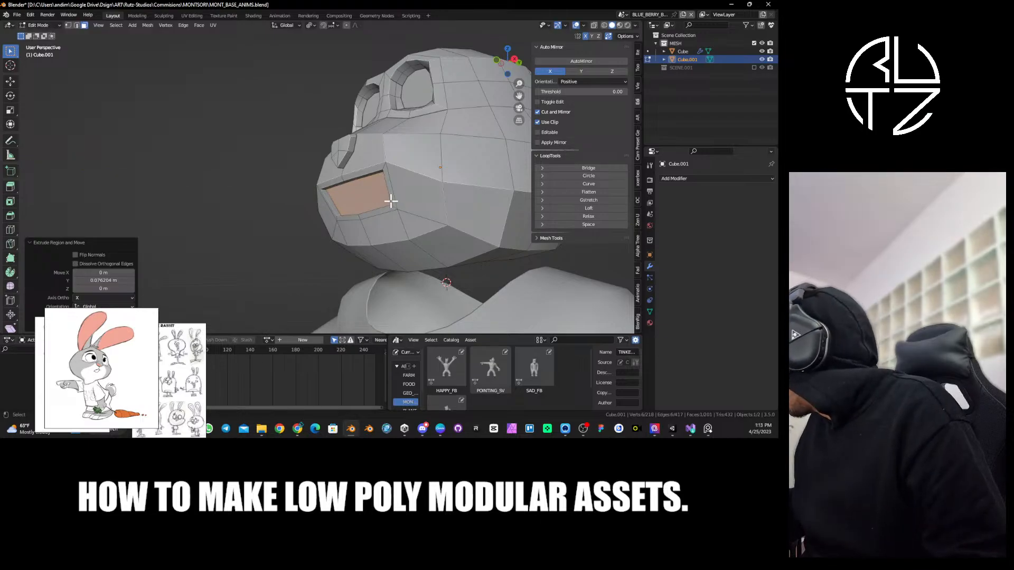
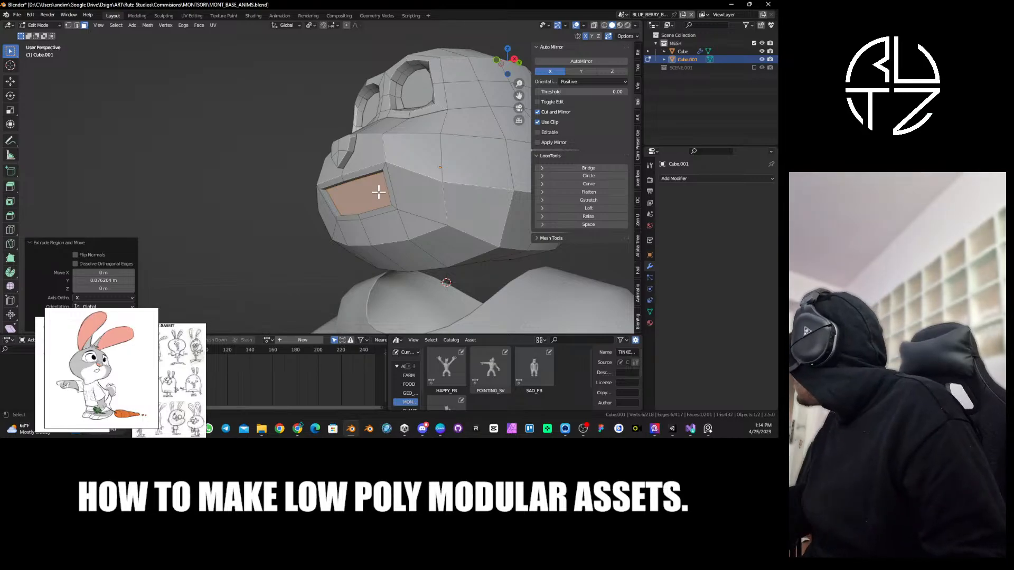
{"action": "middle_click_drag", "start_coordinate": [367, 204], "coordinate": [359, 200]}
{"action": "mouse_move", "coordinate": [401, 210]}
{"action": "middle_mouse_down"}
{"action": "mouse_move", "coordinate": [437, 222]}
{"action": "mouse_move", "coordinate": [408, 222]}
{"action": "middle_mouse_up"}
{"action": "scroll", "coordinate": [421, 222], "scroll_direction": "up", "scroll_amount": 2}
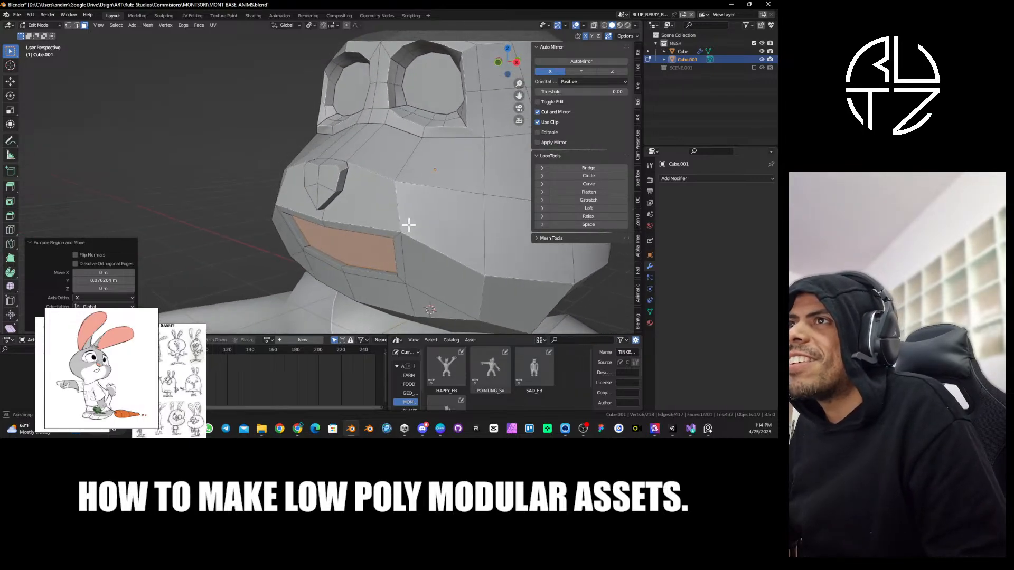
Slide the nose's lower tip vertex along its adjoining edge.
{"action": "key", "text": "1"}
{"action": "left_click", "coordinate": [320, 204]}
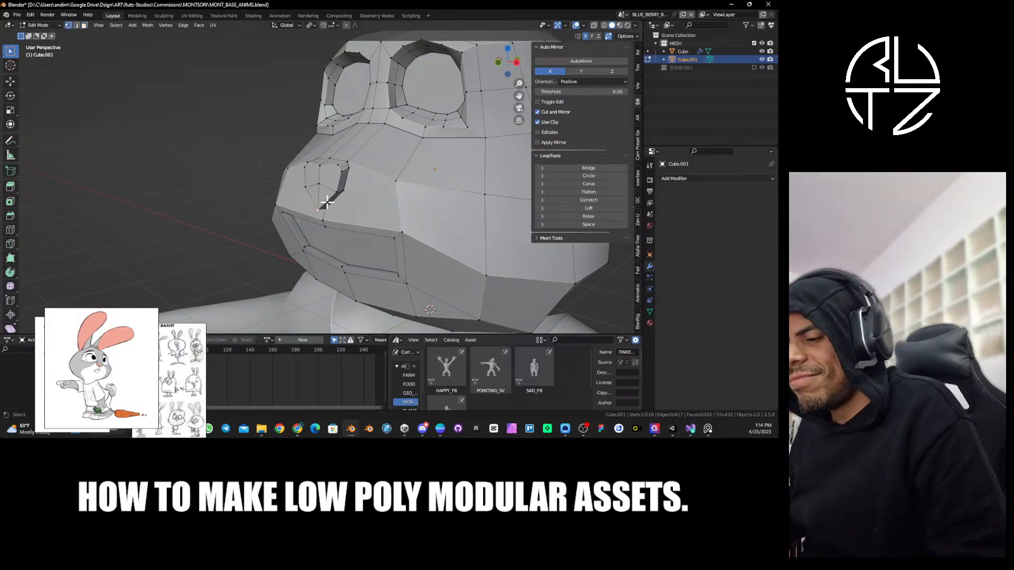
{"action": "key", "text": "g"}
{"action": "key", "text": "g"}
{"action": "left_click", "coordinate": [335, 189]}
{"action": "key", "text": "g"}
{"action": "key", "text": "g"}
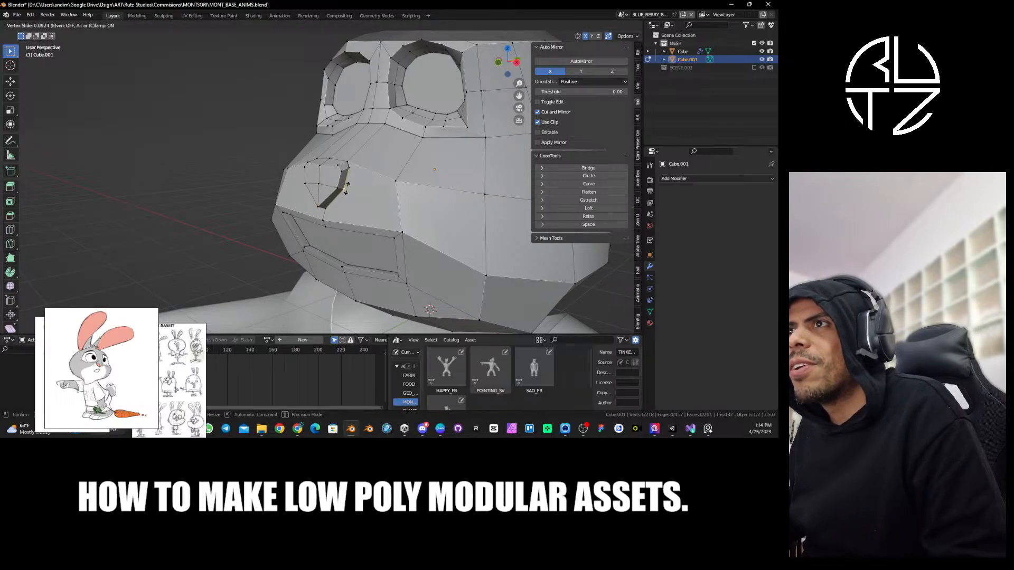
{"action": "left_click", "coordinate": [344, 186]}
Move the nose's lower tip vertex about 0.006 m along Z.
{"action": "mouse_move", "coordinate": [344, 186]}
{"action": "middle_mouse_down"}
{"action": "mouse_move", "coordinate": [267, 195]}
{"action": "mouse_move", "coordinate": [290, 208]}
{"action": "mouse_move", "coordinate": [415, 197]}
{"action": "mouse_move", "coordinate": [385, 201]}
{"action": "mouse_move", "coordinate": [328, 180]}
{"action": "middle_mouse_up"}
{"action": "key", "text": "g"}
{"action": "key", "text": "z"}
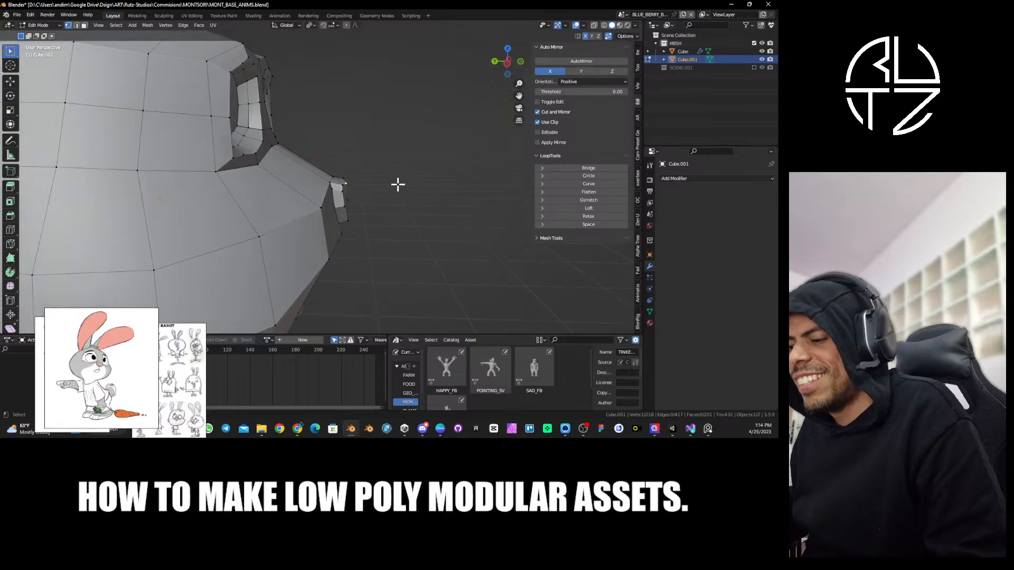
{"action": "left_click", "coordinate": [397, 181]}
{"action": "middle_click_drag", "start_coordinate": [437, 186], "coordinate": [374, 218]}
{"action": "key", "text": "g"}
{"action": "key", "text": "z"}
{"action": "left_click", "coordinate": [347, 217]}
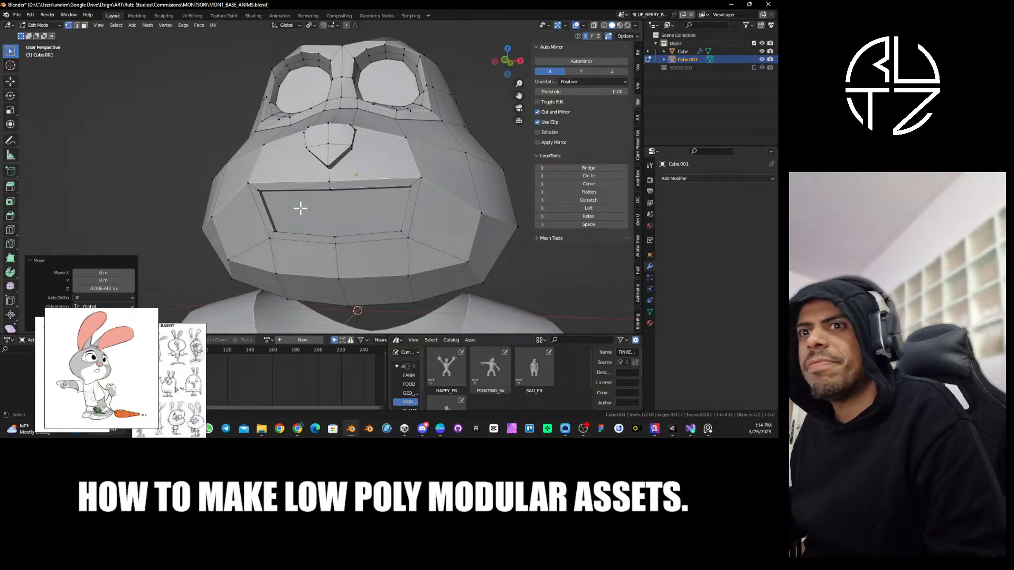
Undo the nose tip edits and the mouth extrusion, dissolve and inset, back to the two plain mouth faces.
{"action": "key", "text": "3"}
{"action": "mouse_move", "coordinate": [361, 221]}
{"action": "middle_mouse_down"}
{"action": "mouse_move", "coordinate": [349, 211]}
{"action": "mouse_move", "coordinate": [319, 220]}
{"action": "mouse_move", "coordinate": [322, 240]}
{"action": "mouse_move", "coordinate": [401, 229]}
{"action": "mouse_move", "coordinate": [407, 217]}
{"action": "mouse_move", "coordinate": [375, 230]}
{"action": "middle_mouse_up"}
{"action": "key", "text": "ctrl+z"}
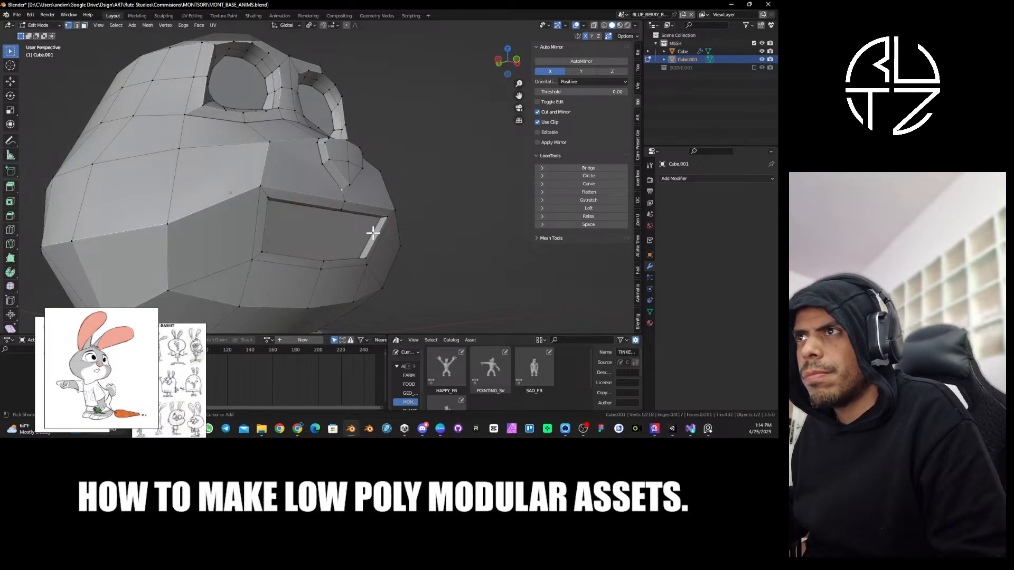
{"action": "left_click", "coordinate": [362, 235]}
{"action": "middle_click_drag", "start_coordinate": [380, 233], "coordinate": [416, 246]}
{"action": "scroll", "coordinate": [397, 241], "scroll_direction": "down", "scroll_amount": 4}
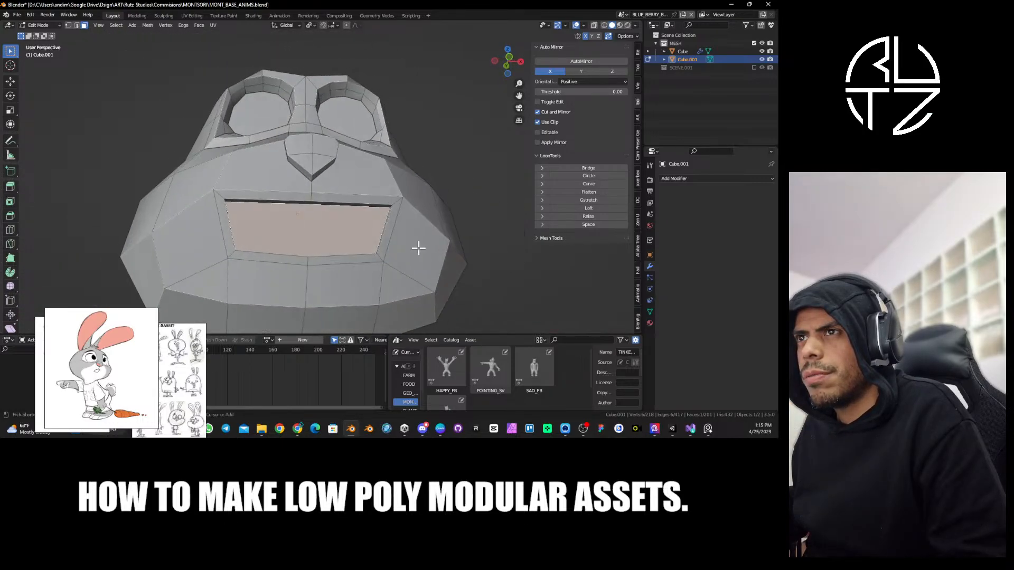
{"action": "key", "text": "1"}
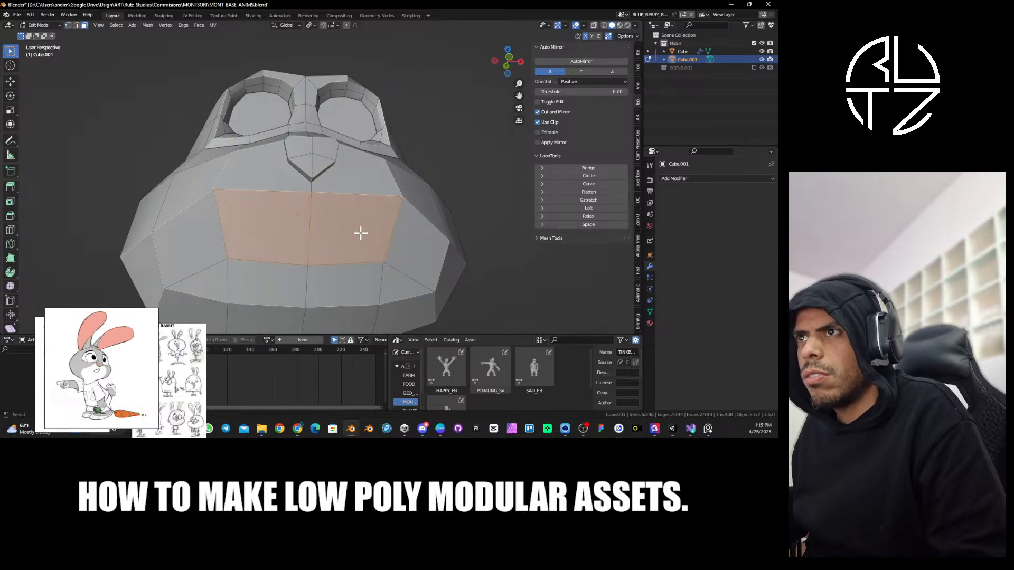
Subdivide the two selected mouth faces with one cut.
{"action": "middle_click_drag", "start_coordinate": [361, 233], "coordinate": [382, 229]}
{"action": "right_click", "coordinate": [382, 230]}
{"action": "key", "text": "Escape"}
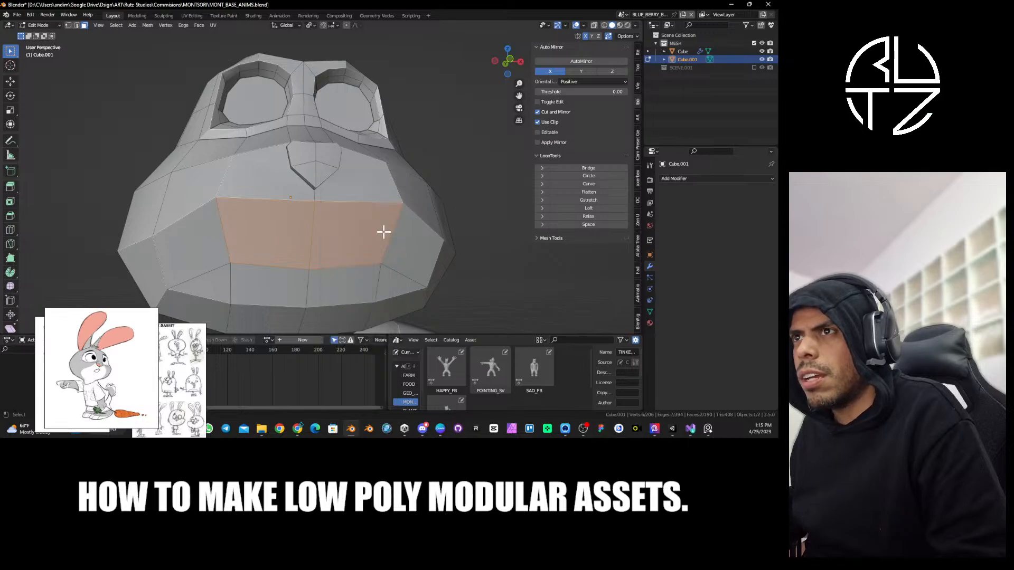
{"action": "right_click", "coordinate": [372, 231]}
{"action": "left_click", "coordinate": [371, 231]}
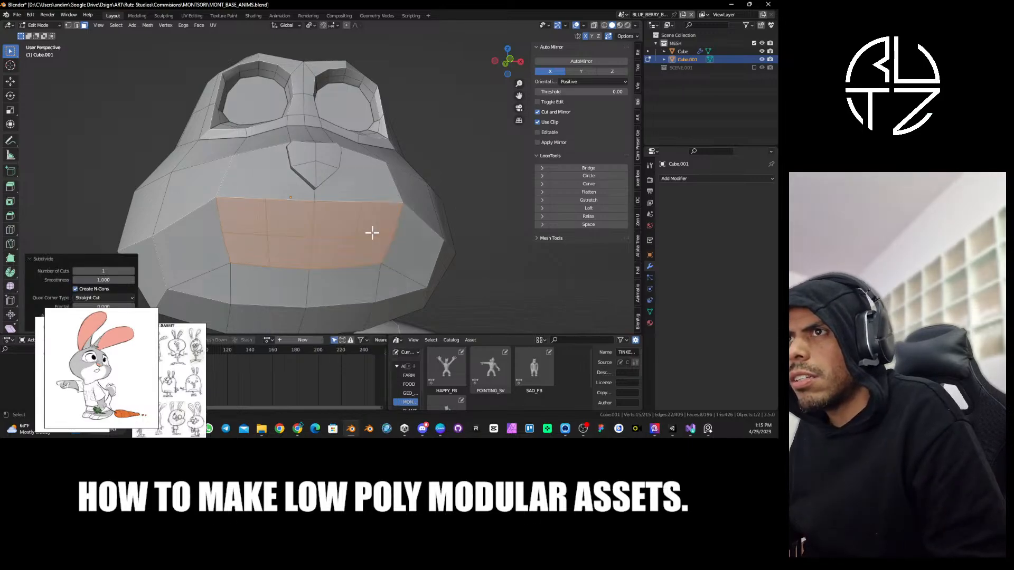
{"action": "mouse_move", "coordinate": [372, 232]}
{"action": "middle_mouse_down"}
{"action": "mouse_move", "coordinate": [396, 235]}
{"action": "mouse_move", "coordinate": [378, 238]}
{"action": "middle_mouse_up"}
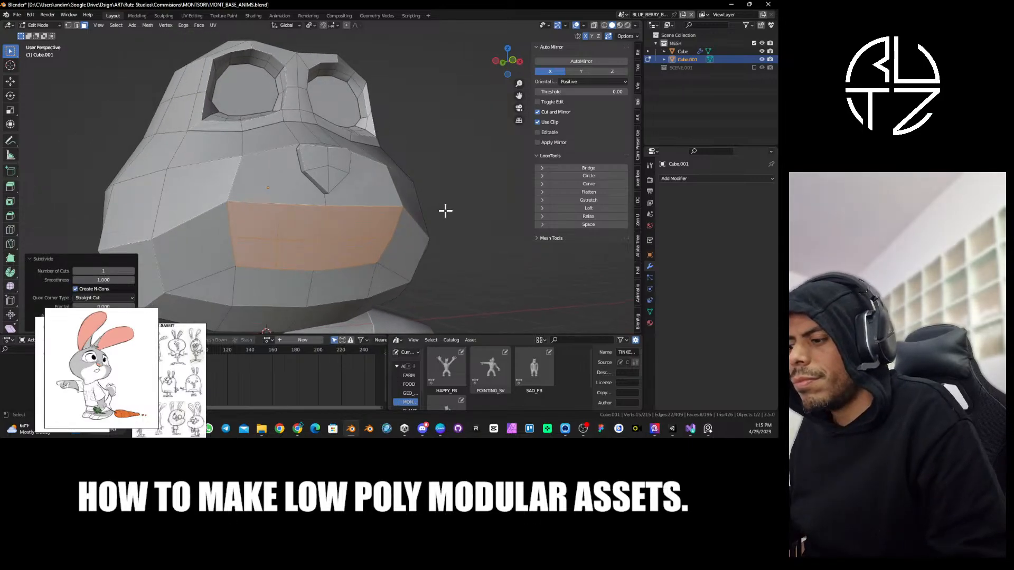
Inset the subdivided mouth faces about 0.042 m.
{"action": "key", "text": "i"}
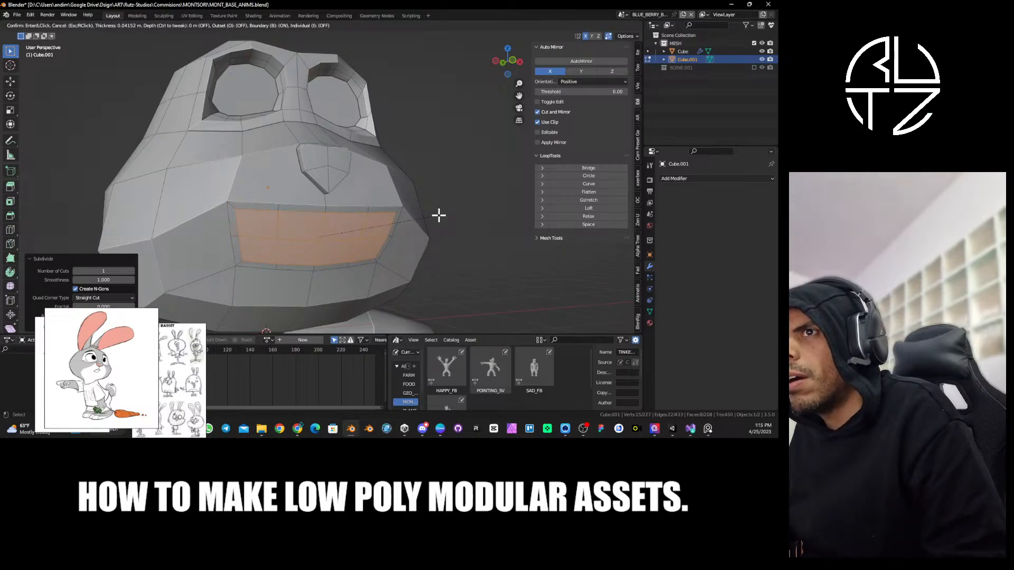
{"action": "left_click", "coordinate": [439, 215]}
{"action": "middle_click_drag", "start_coordinate": [396, 236], "coordinate": [357, 235]}
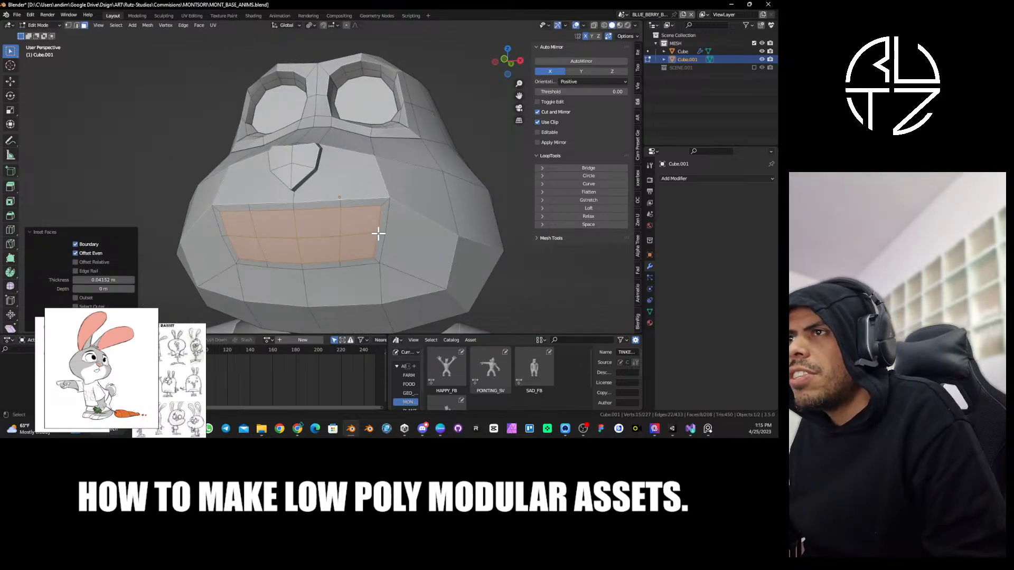
{"action": "key", "text": "s"}
{"action": "key", "text": "z"}
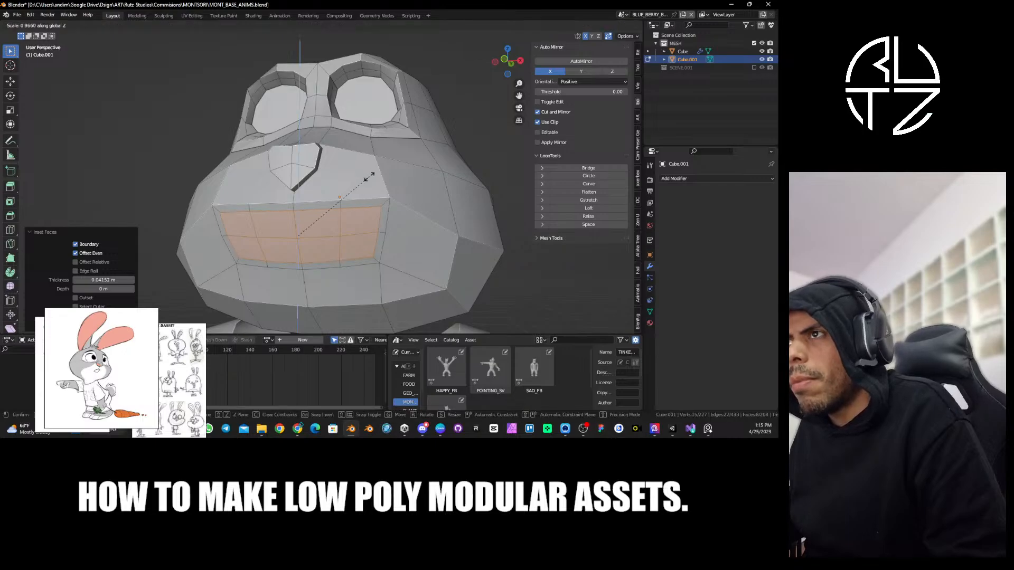
{"action": "right_click", "coordinate": [351, 230]}
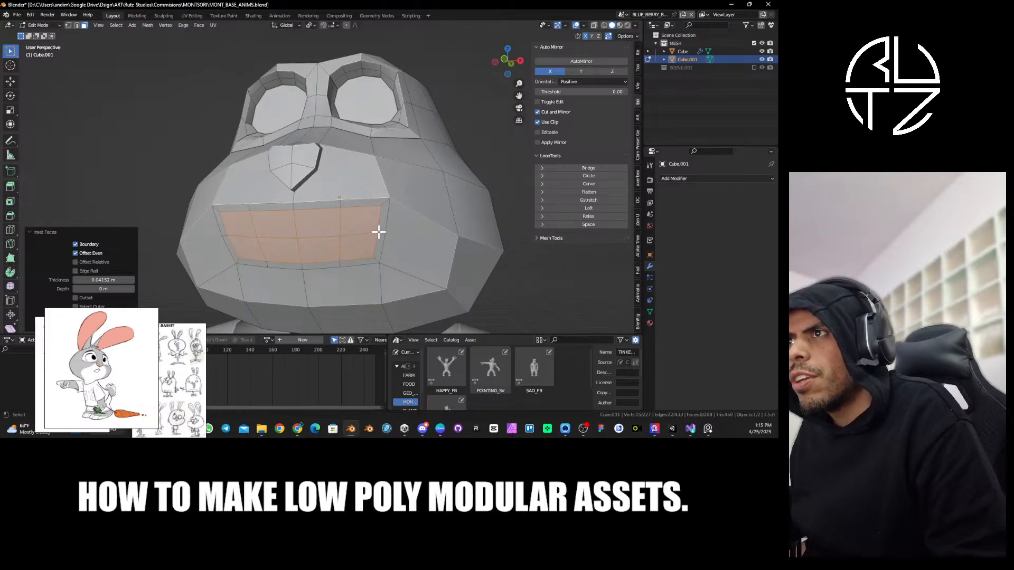
{"action": "middle_click_drag", "start_coordinate": [356, 229], "coordinate": [291, 237]}
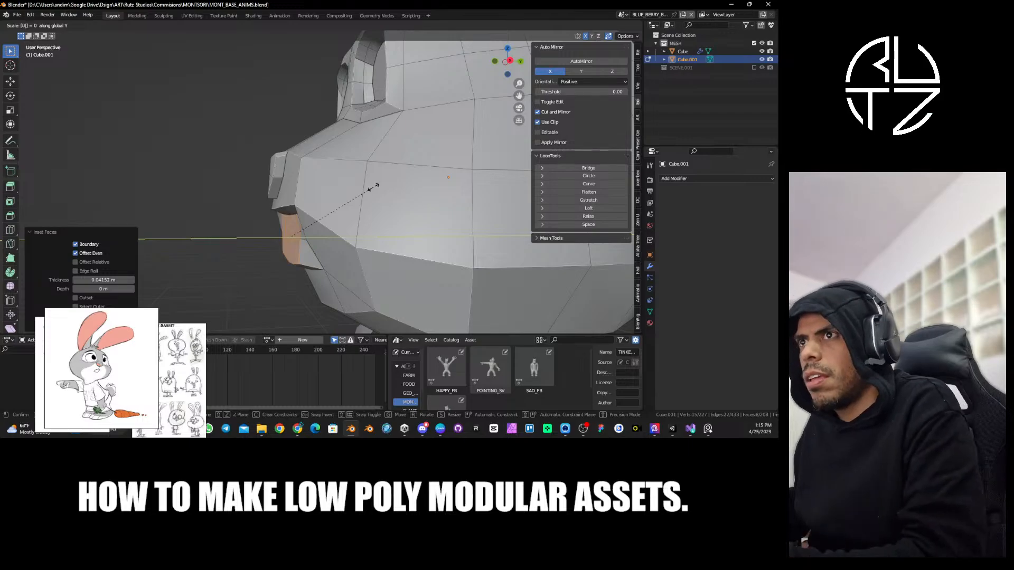
Extrude the inset mouth faces about 0.097 m into the head along Y.
{"action": "key", "text": "e"}
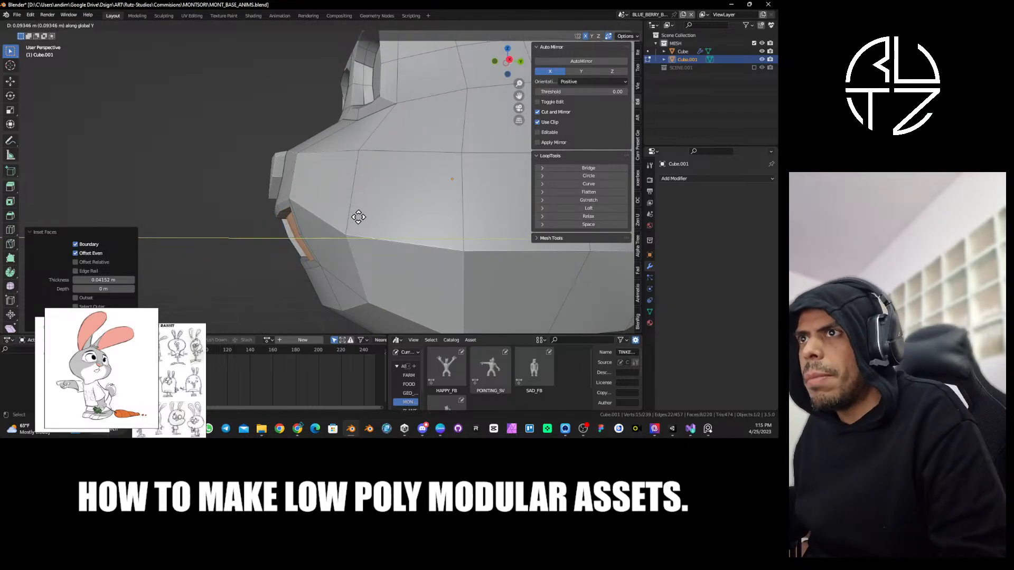
{"action": "left_click", "coordinate": [358, 217]}
{"action": "middle_click_drag", "start_coordinate": [358, 217], "coordinate": [386, 212]}
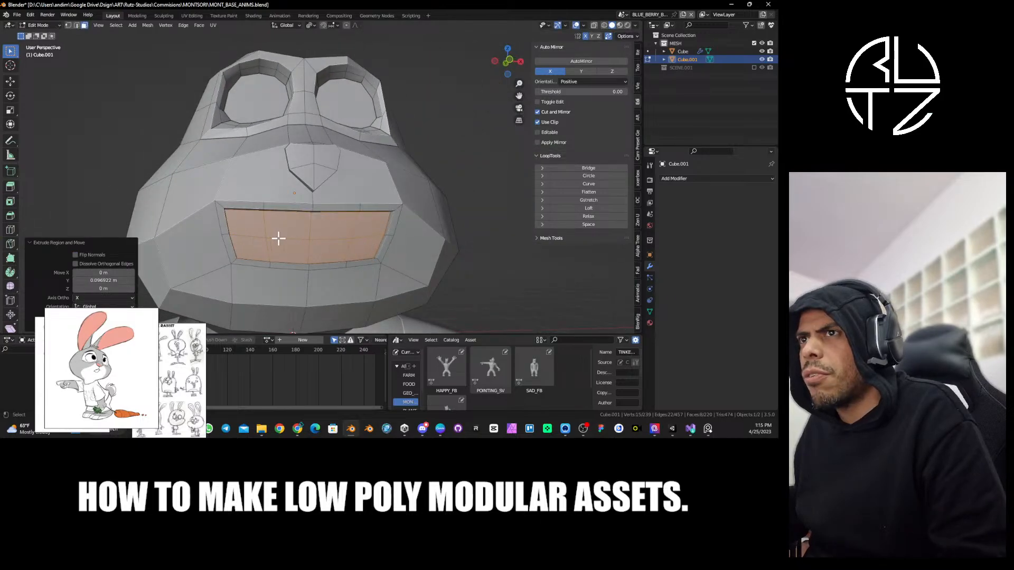
{"action": "middle_click_drag", "start_coordinate": [278, 238], "coordinate": [214, 239]}
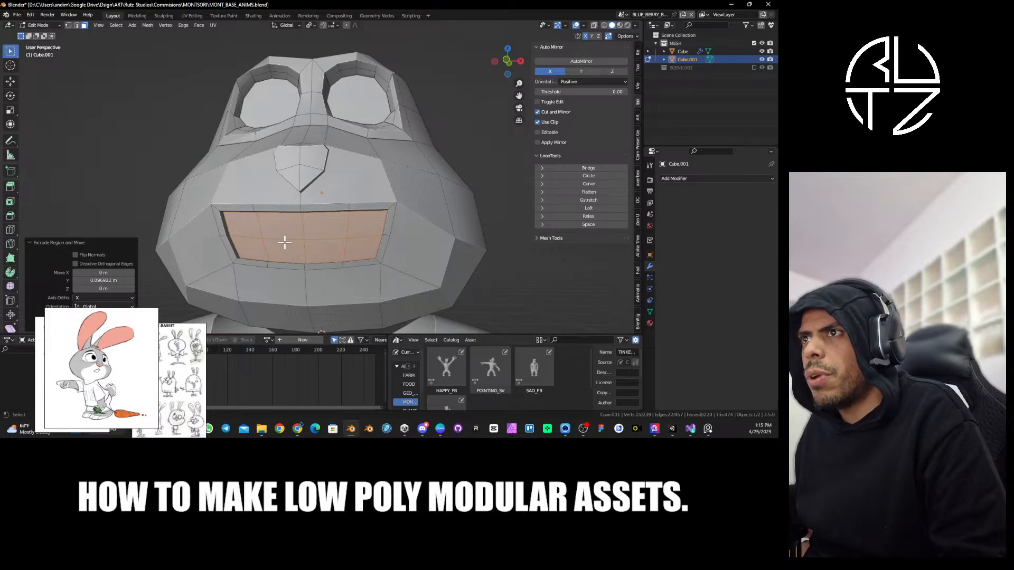
{"action": "middle_click_drag", "start_coordinate": [285, 242], "coordinate": [346, 213]}
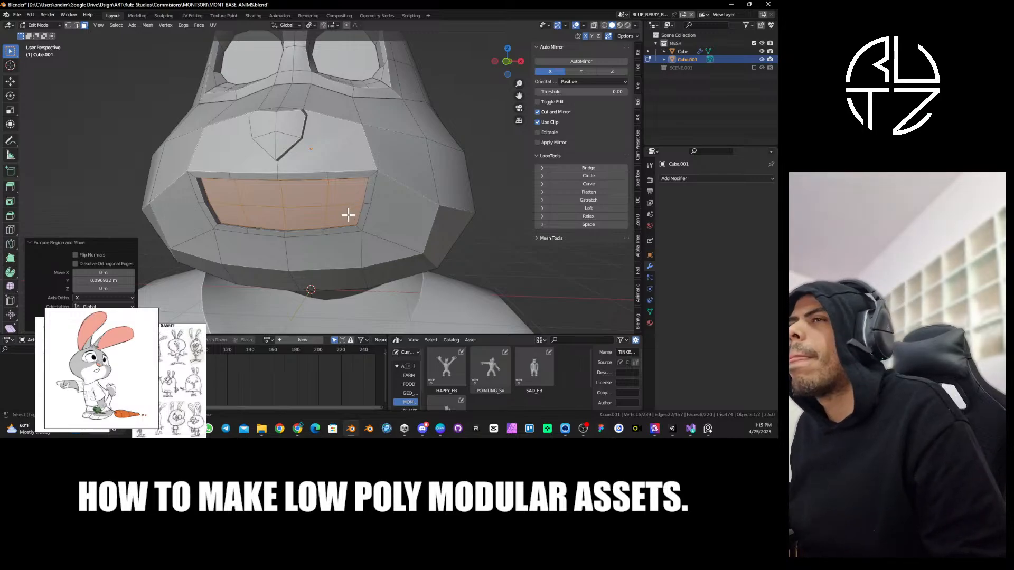
Dissolve the recessed mouth faces into one and extrude it about 0.136 m deeper along Y.
{"action": "middle_click_drag", "start_coordinate": [348, 214], "coordinate": [322, 211]}
{"action": "key", "text": "ctrl+x"}
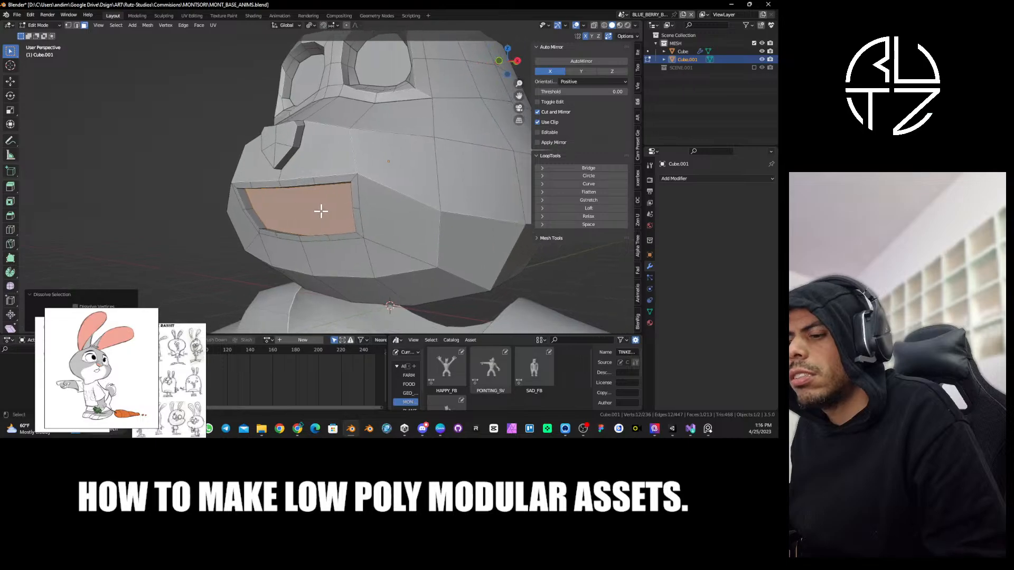
{"action": "key", "text": "e"}
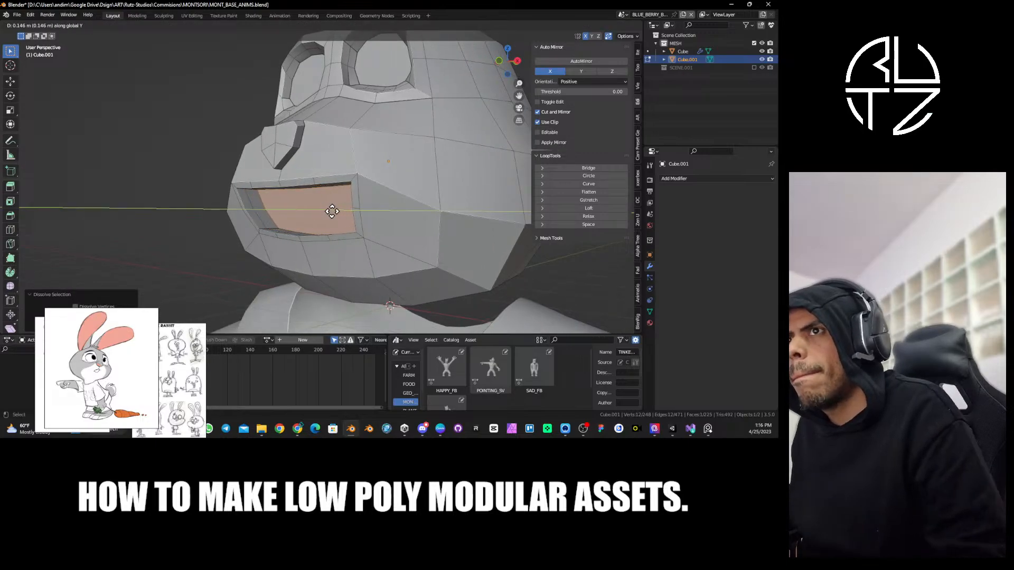
{"action": "left_click", "coordinate": [330, 211]}
Turn on X-ray and, in the right orthographic view, flatten the mouth cavity's back face by scaling it to 0 along Y.
{"action": "left_click", "coordinate": [594, 25]}
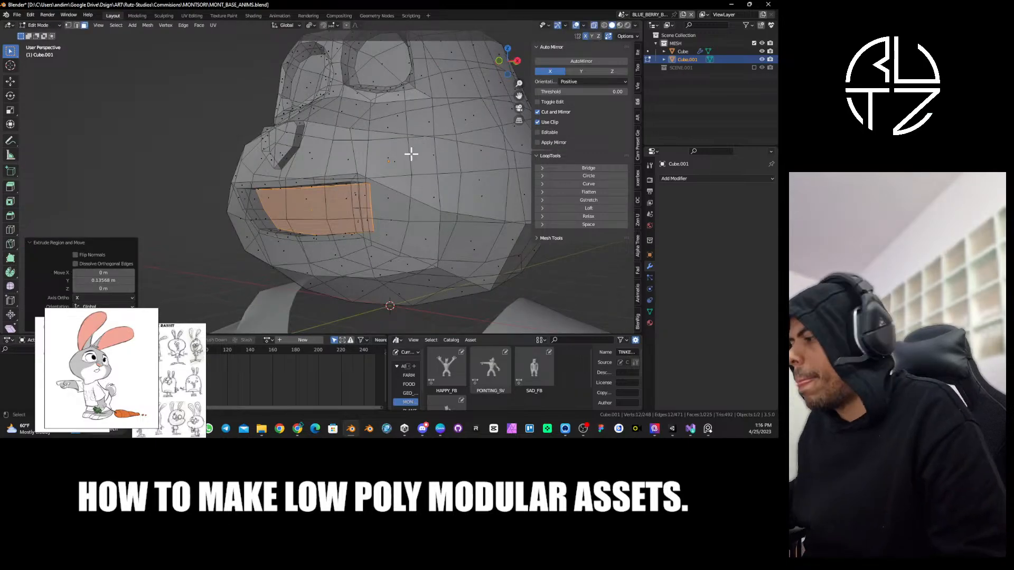
{"action": "key", "text": "KP_3"}
{"action": "key", "text": "s"}
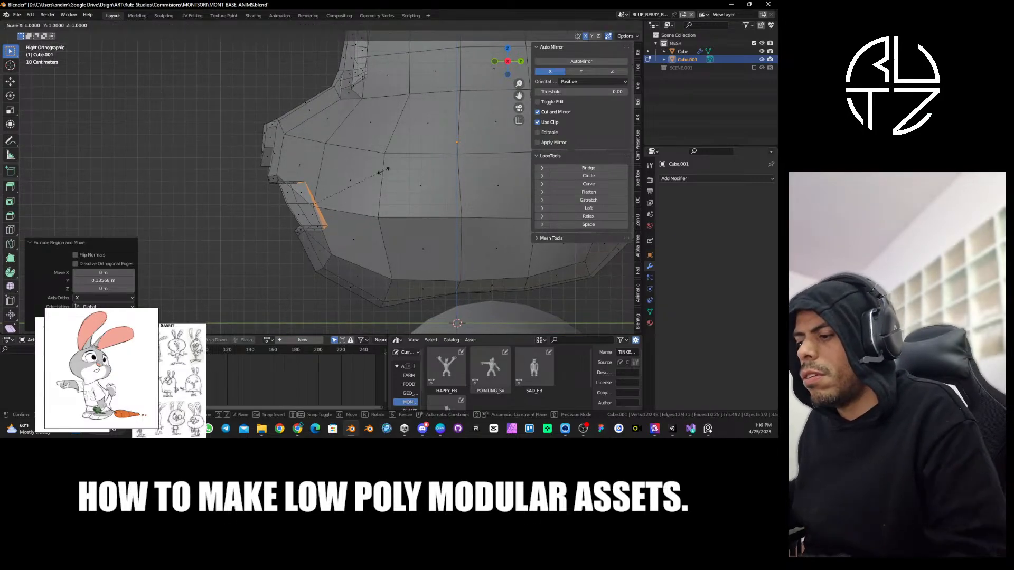
{"action": "key", "text": "y"}
{"action": "key", "text": "0"}
{"action": "key", "text": "Return"}
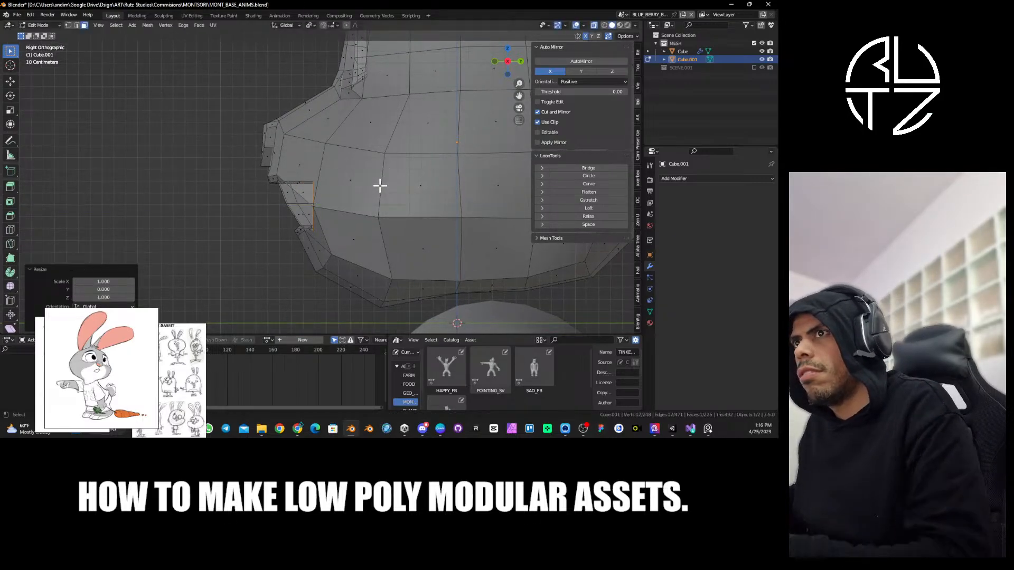
Move the flattened back face of the mouth about 0.034 m deeper along Y.
{"action": "key", "text": "g"}
{"action": "key", "text": "y"}
{"action": "key", "text": "Return"}
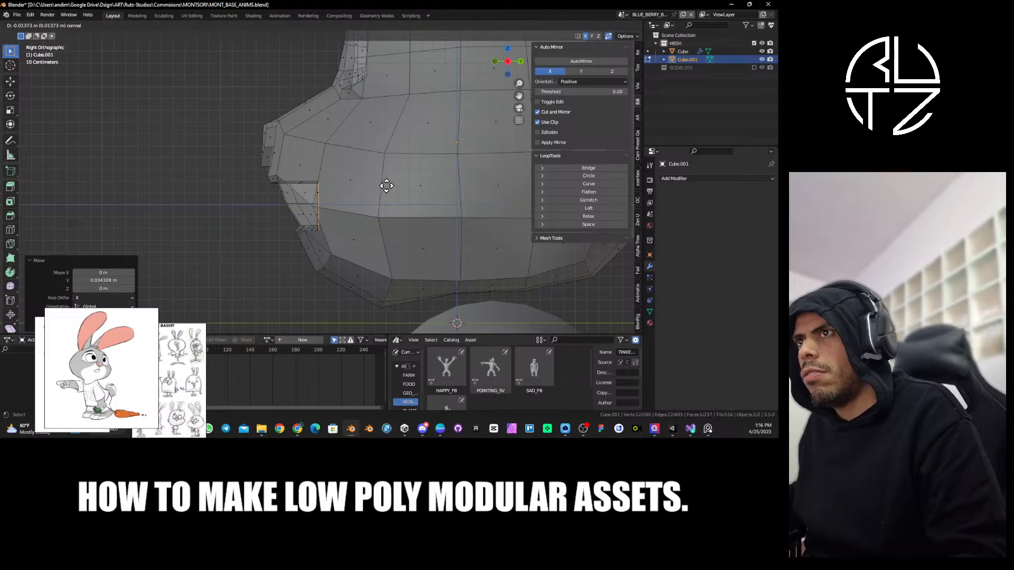
Extrude the mouth cavity's back face deeper twice, scaling the new end up by about 1.345 and 1.369.
{"action": "key", "text": "Return"}
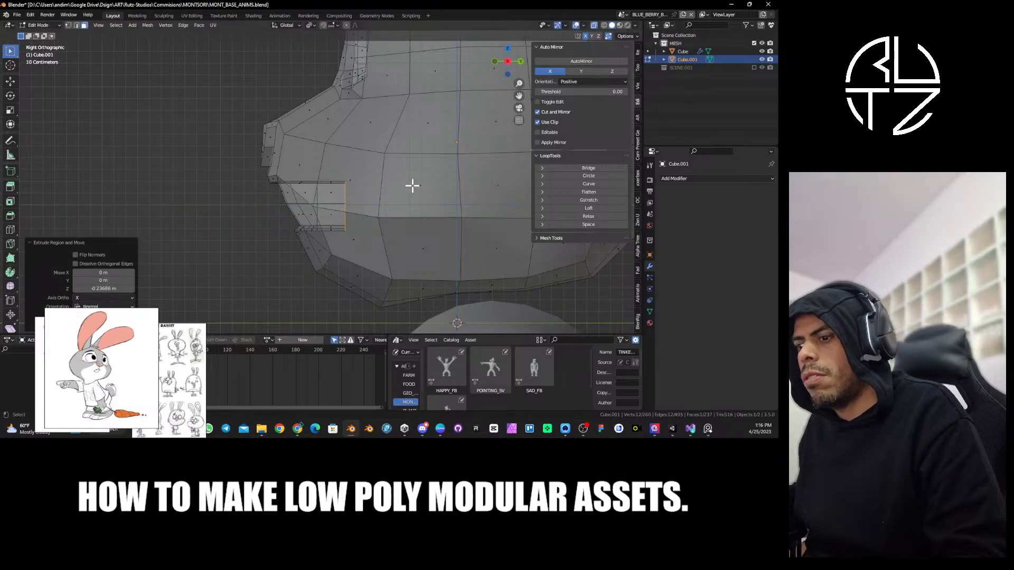
{"action": "key", "text": "s"}
{"action": "left_click", "coordinate": [434, 178]}
{"action": "key", "text": "e"}
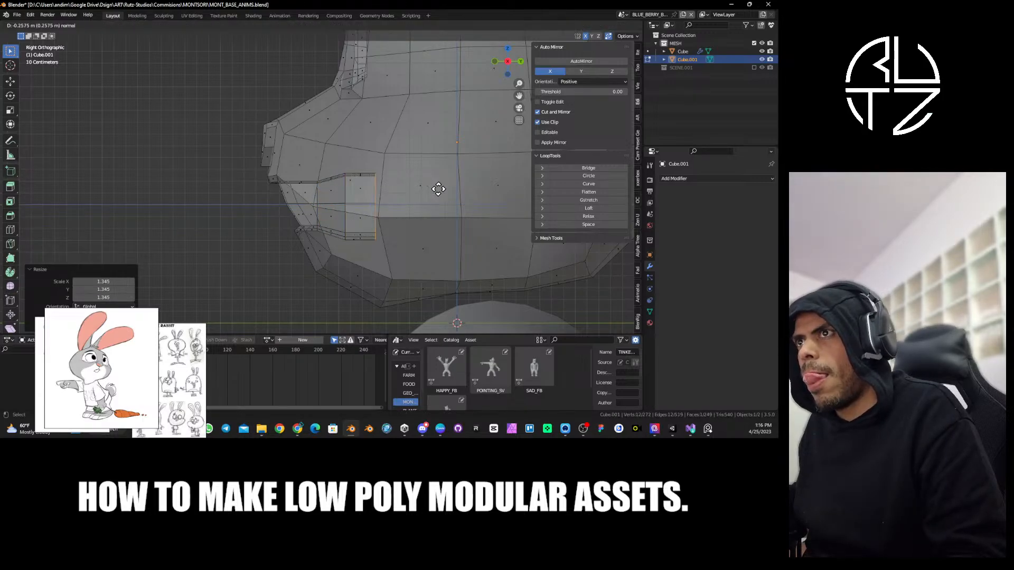
{"action": "left_click", "coordinate": [444, 187]}
{"action": "key", "text": "s"}
{"action": "left_click", "coordinate": [464, 177]}
Extrude the mouth cavity's end twice more, scaling the new end down by about 0.571 and 0.41.
{"action": "key", "text": "e"}
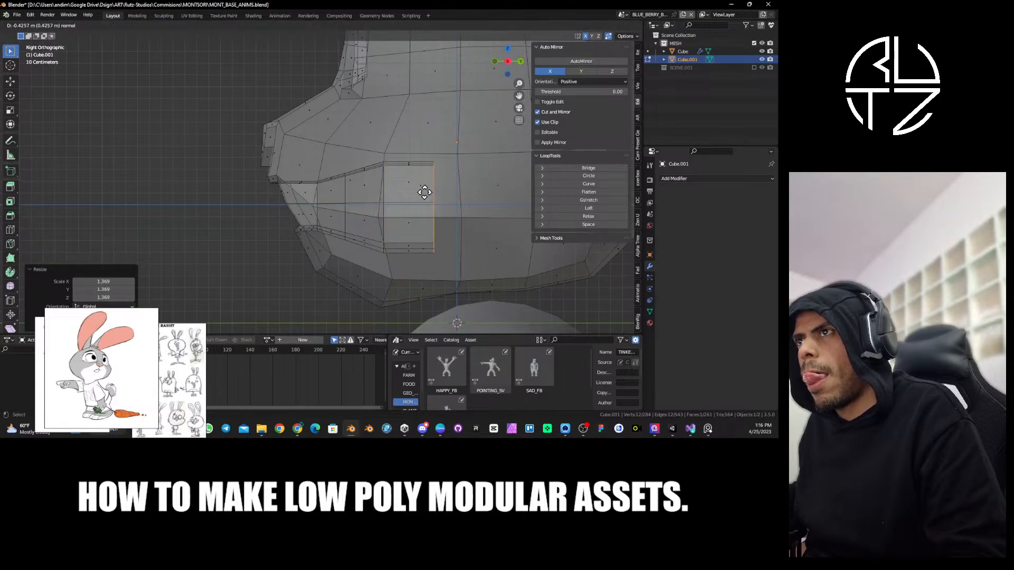
{"action": "left_click", "coordinate": [441, 182]}
{"action": "key", "text": "s"}
{"action": "left_click", "coordinate": [470, 172]}
{"action": "key", "text": "e"}
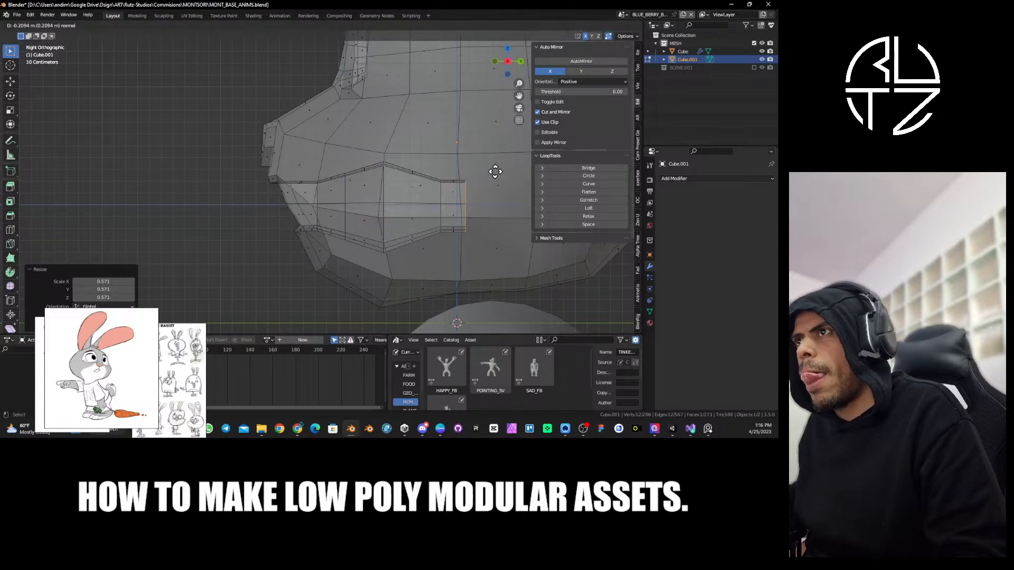
{"action": "left_click", "coordinate": [496, 170]}
{"action": "key", "text": "s"}
{"action": "left_click", "coordinate": [475, 192]}
Select the edge loops around the mouth cavity and smooth them with LoopTools Relax.
{"action": "middle_click_drag", "start_coordinate": [474, 192], "coordinate": [358, 172]}
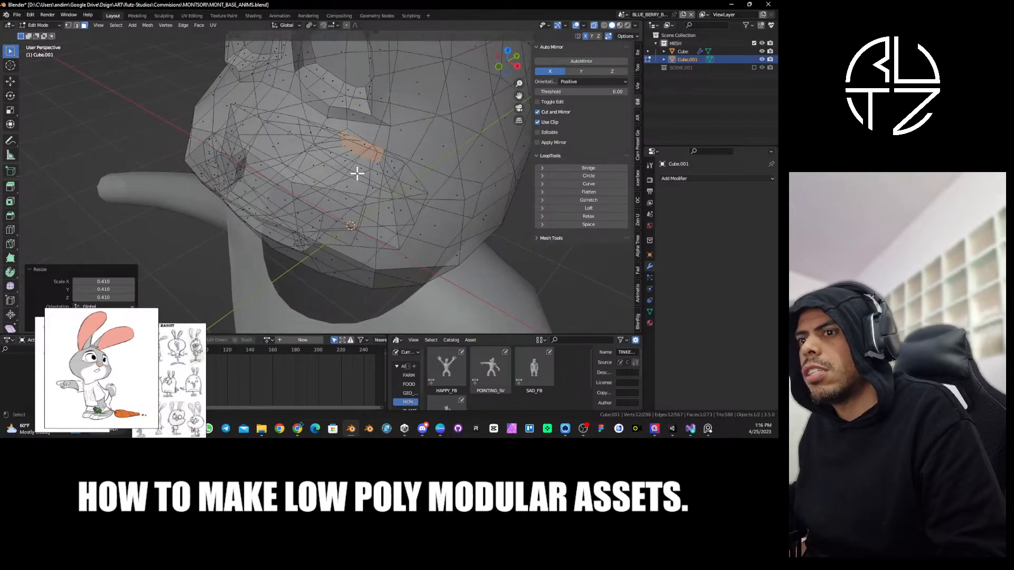
{"action": "key", "text": "2"}
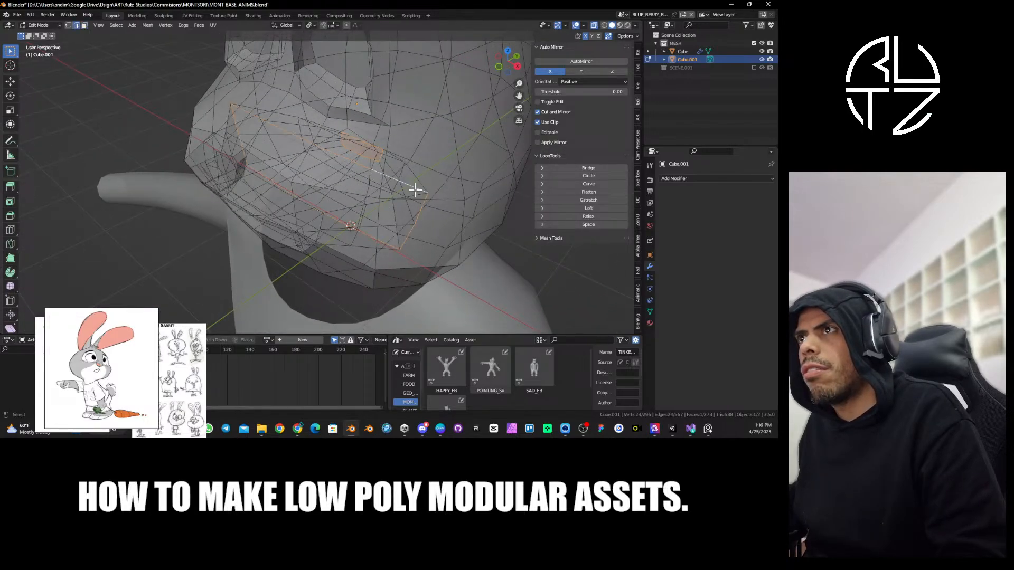
{"action": "middle_click_drag", "start_coordinate": [415, 190], "coordinate": [347, 195]}
{"action": "left_click", "coordinate": [589, 217]}
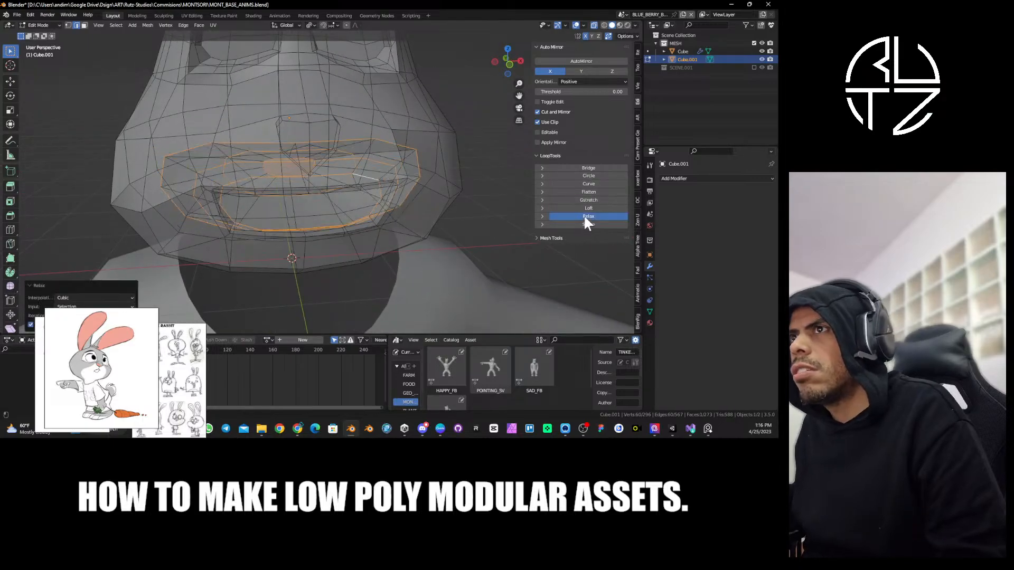
{"action": "middle_click_drag", "start_coordinate": [380, 190], "coordinate": [363, 188]}
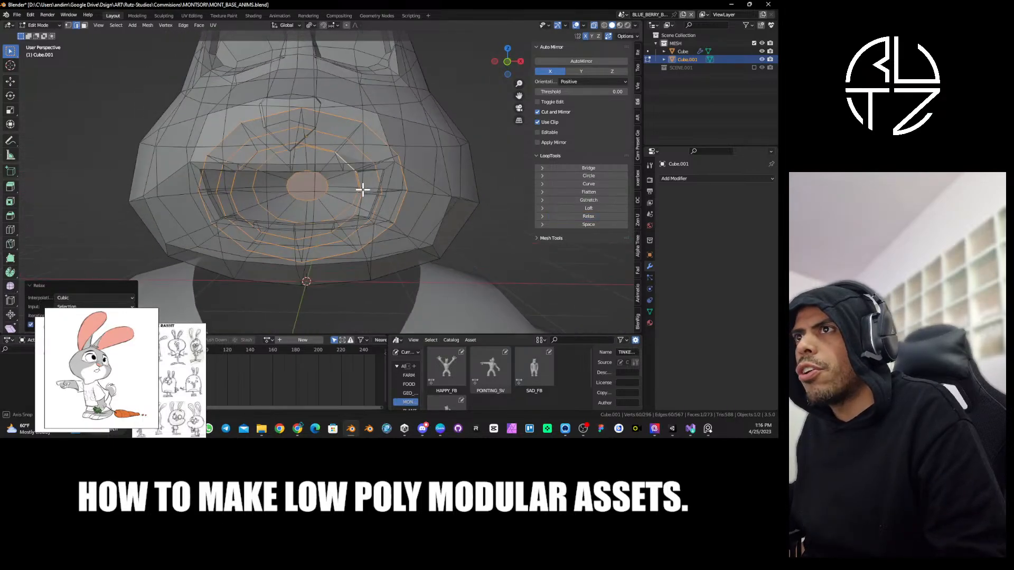
Scale up and relax the cavity loops again, and widen them by about 1.264 along X.
{"action": "key", "text": "s"}
{"action": "left_click", "coordinate": [399, 176]}
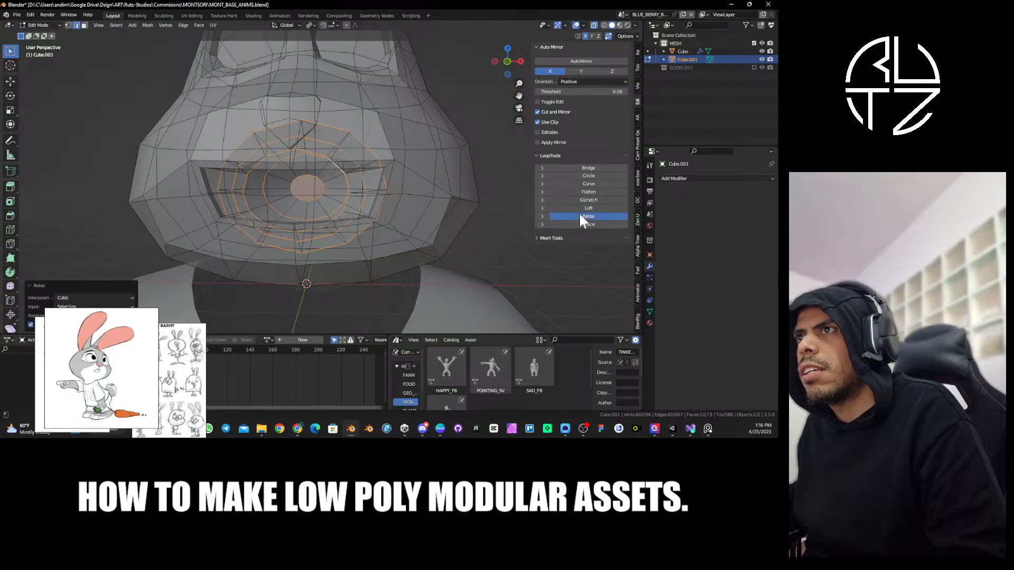
{"action": "key", "text": "s"}
{"action": "key", "text": "x"}
{"action": "left_click", "coordinate": [414, 204]}
{"action": "middle_click_drag", "start_coordinate": [413, 204], "coordinate": [504, 104]}
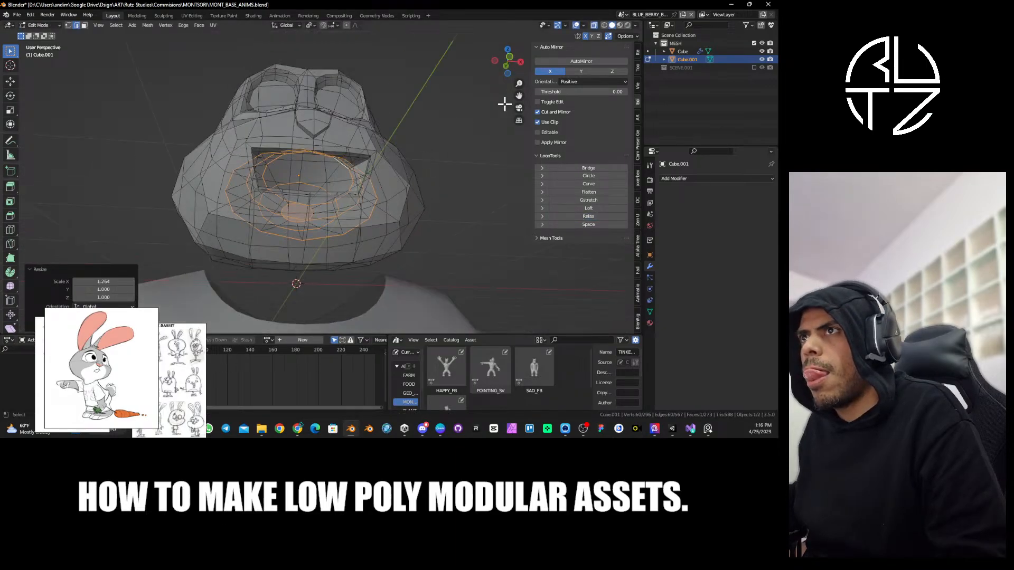
Turn off X-ray and widen the edge loop just inside the mouth opening by about 1.272 along X.
{"action": "left_click", "coordinate": [594, 26]}
{"action": "middle_click_drag", "start_coordinate": [350, 169], "coordinate": [294, 185]}
{"action": "scroll", "coordinate": [320, 205], "scroll_direction": "up", "scroll_amount": 5}
{"action": "left_click", "coordinate": [227, 178], "text": "alt"}
{"action": "key", "text": "s"}
{"action": "key", "text": "x"}
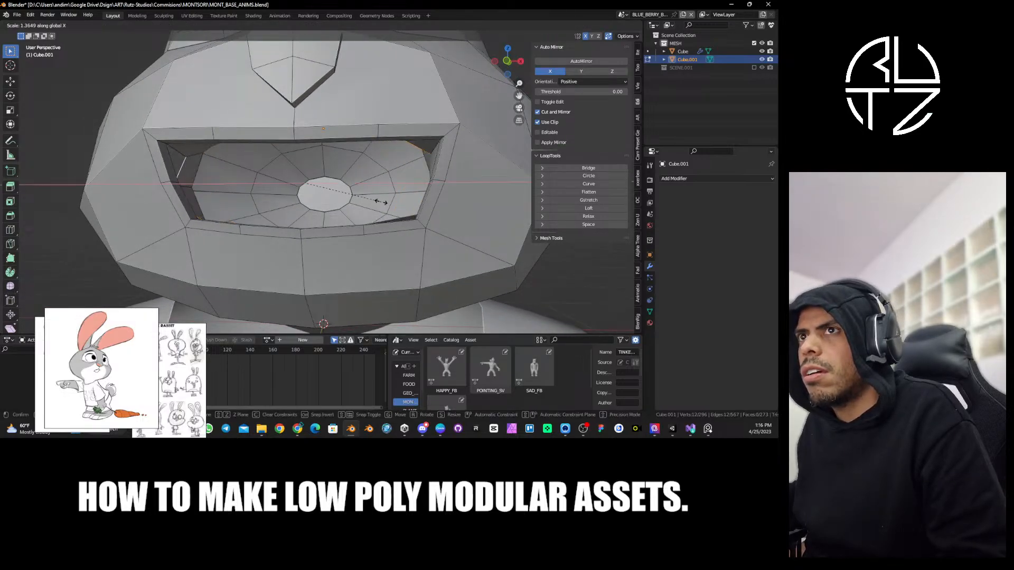
{"action": "left_click", "coordinate": [375, 202]}
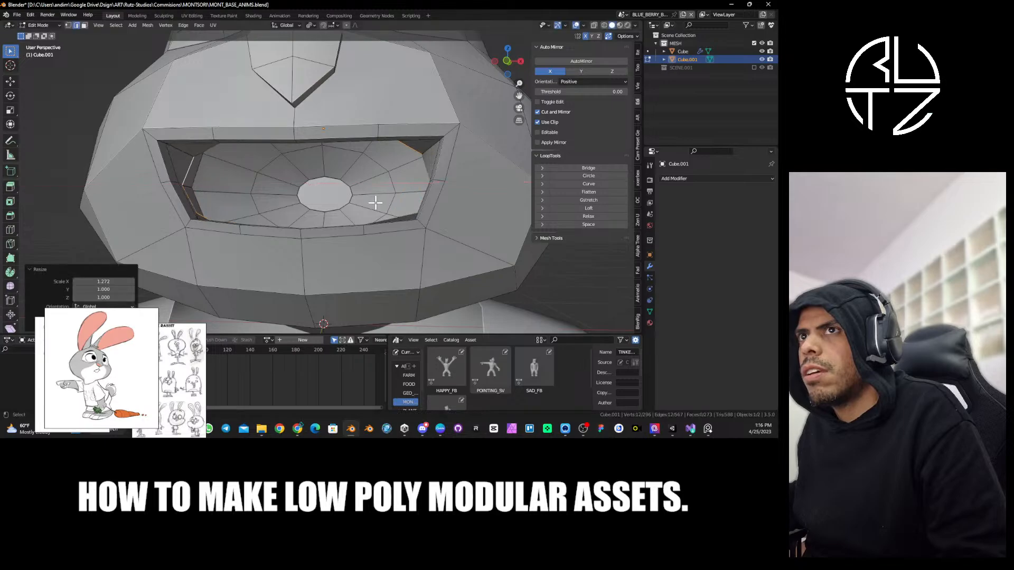
Relax the mouth opening's inner rim loop and the loop surrounding it, and save the file.
{"action": "left_click", "coordinate": [439, 157], "text": "alt"}
{"action": "left_click", "coordinate": [587, 215]}
{"action": "left_click", "coordinate": [450, 153], "text": "alt"}
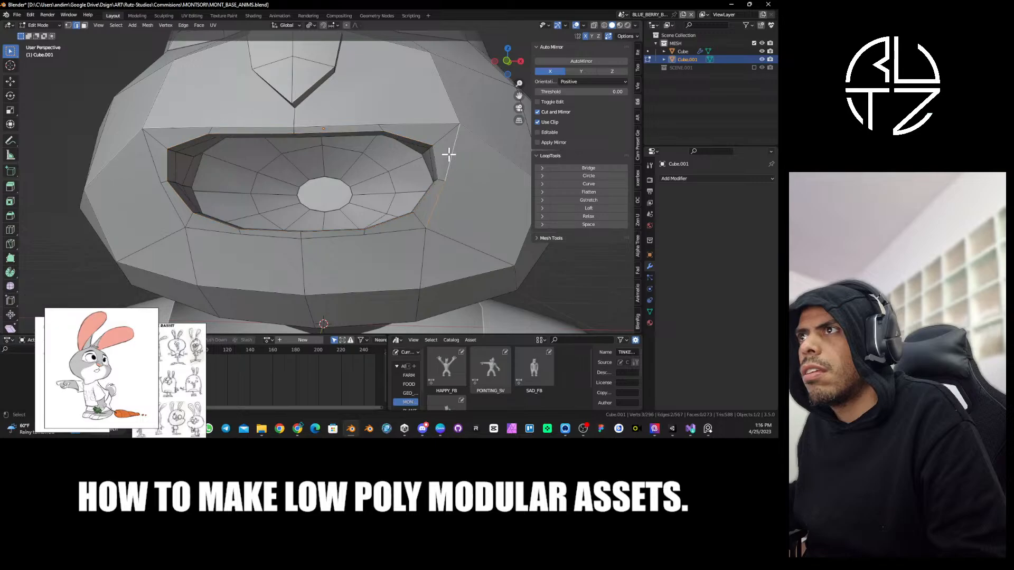
{"action": "scroll", "coordinate": [403, 172], "scroll_direction": "down", "scroll_amount": 3}
{"action": "middle_click_drag", "start_coordinate": [403, 172], "coordinate": [400, 154]}
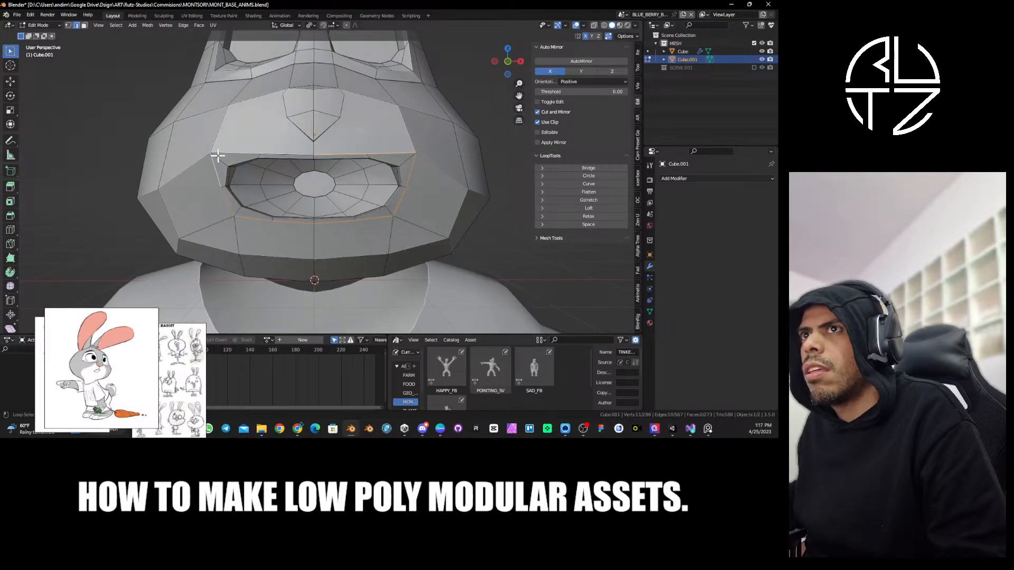
{"action": "left_click", "coordinate": [586, 217]}
{"action": "middle_click_drag", "start_coordinate": [513, 207], "coordinate": [412, 188]}
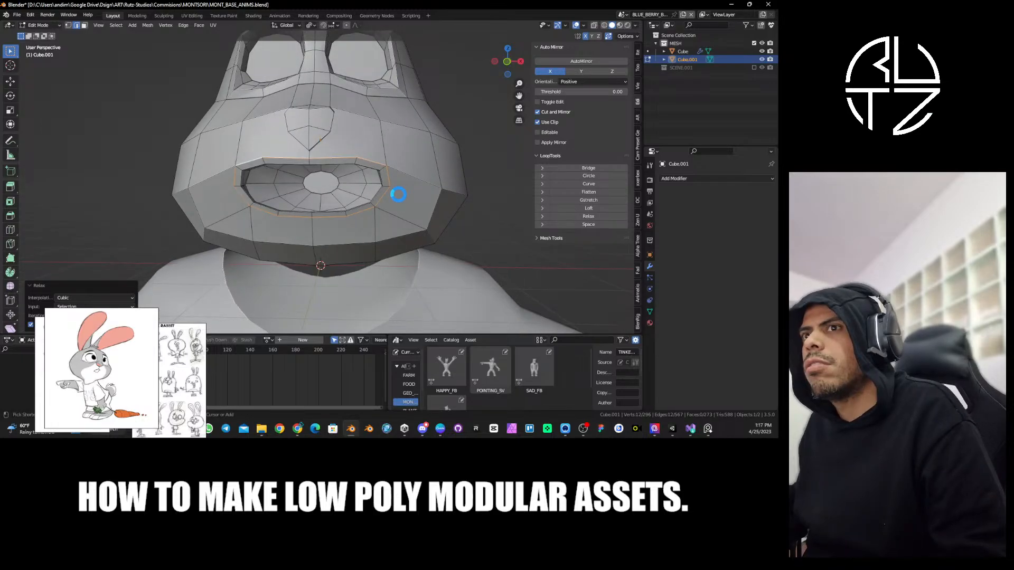
{"action": "key", "text": "ctrl+s"}
Switch to Object Mode and examine the head and mouth against the body.
{"action": "middle_click_drag", "start_coordinate": [398, 195], "coordinate": [435, 182]}
{"action": "scroll", "coordinate": [434, 181], "scroll_direction": "down", "scroll_amount": 3}
{"action": "key", "text": "ctrl+Tab"}
{"action": "left_click", "coordinate": [331, 183]}
{"action": "scroll", "coordinate": [333, 184], "scroll_direction": "down", "scroll_amount": 2}
{"action": "mouse_move", "coordinate": [333, 184]}
{"action": "middle_mouse_down"}
{"action": "mouse_move", "coordinate": [432, 193]}
{"action": "mouse_move", "coordinate": [394, 168]}
{"action": "mouse_move", "coordinate": [335, 173]}
{"action": "middle_mouse_up"}
{"action": "scroll", "coordinate": [336, 182], "scroll_direction": "down", "scroll_amount": 1}
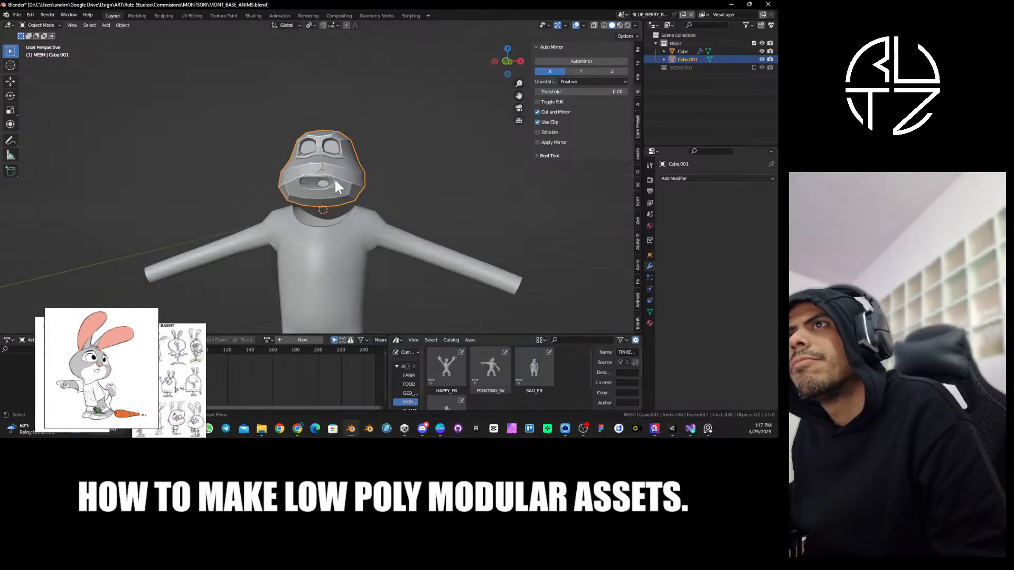
Try to reshape the mouth corners in Sculpt Mode with the Snake Hook brush, using radii of 70 and 107 px.
{"action": "key", "text": "ctrl+Tab"}
{"action": "left_click", "coordinate": [362, 249]}
{"action": "scroll", "coordinate": [341, 206], "scroll_direction": "up", "scroll_amount": 5}
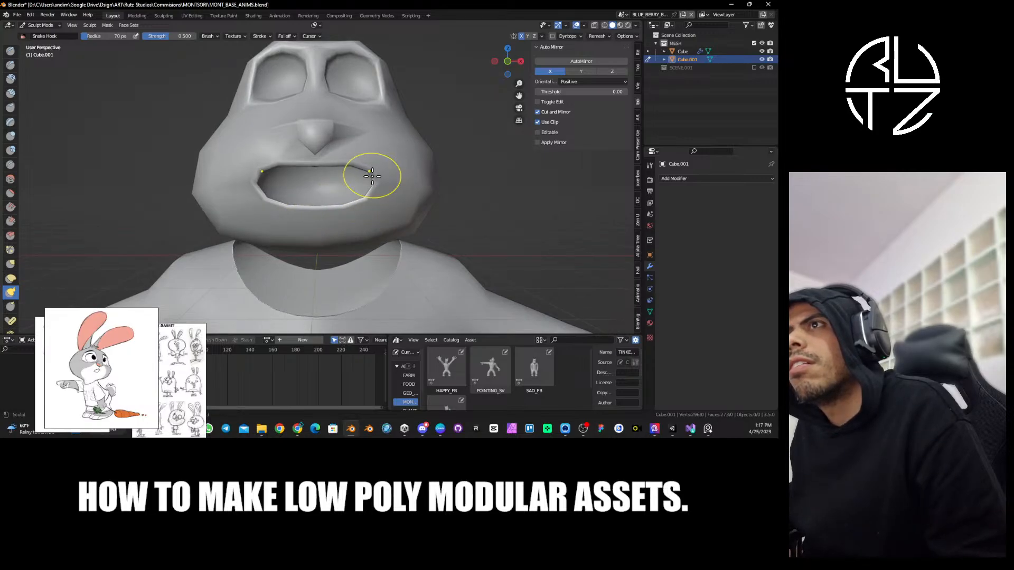
{"action": "left_click_drag", "start_coordinate": [373, 176], "coordinate": [371, 181]}
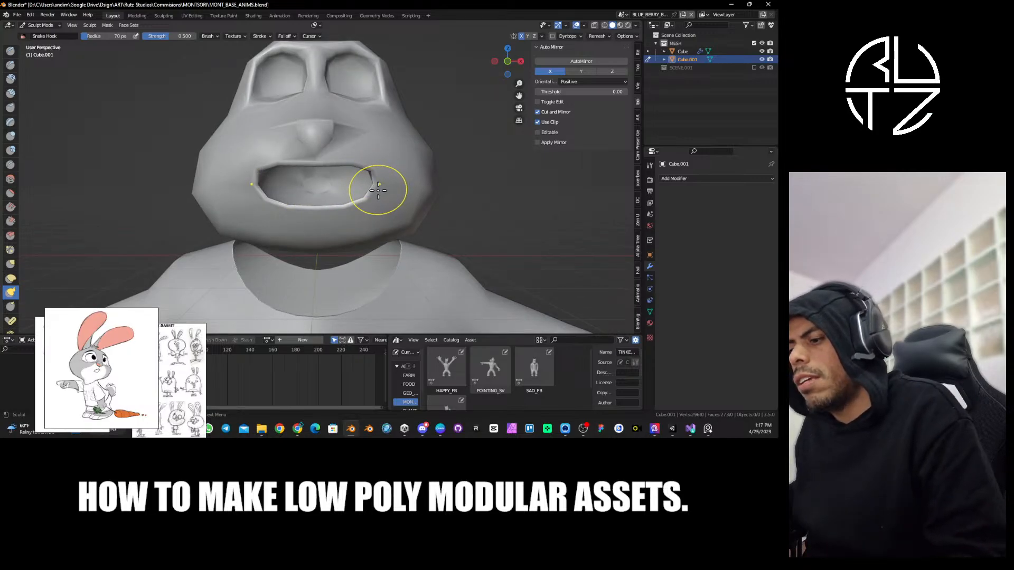
{"action": "key", "text": "f"}
{"action": "left_click", "coordinate": [392, 191]}
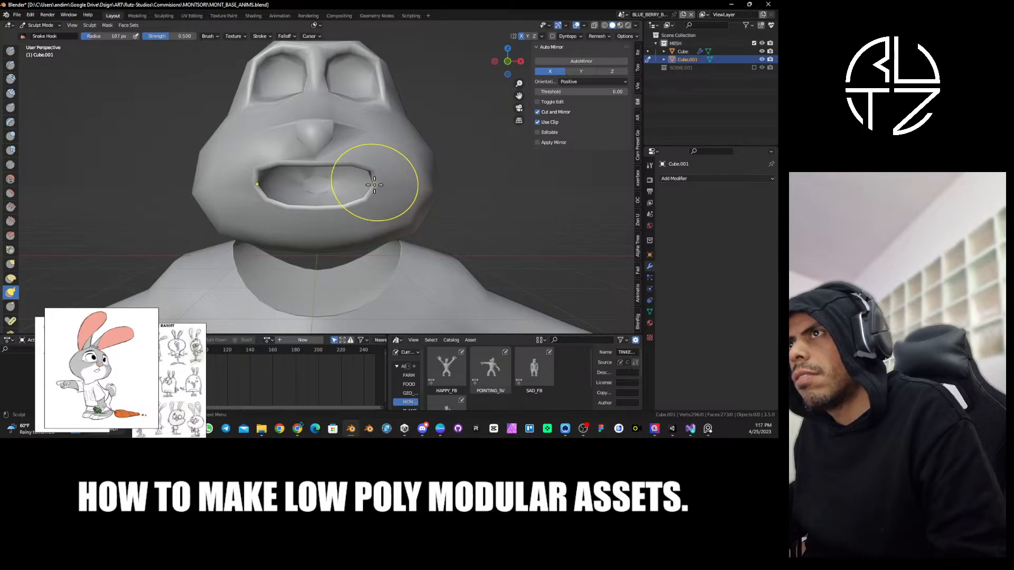
{"action": "mouse_move", "coordinate": [371, 180]}
{"action": "left_mouse_down"}
{"action": "mouse_move", "coordinate": [351, 194]}
{"action": "mouse_move", "coordinate": [365, 201]}
{"action": "left_mouse_up"}
{"action": "key", "text": "ctrl+z"}
{"action": "key", "text": "ctrl+z"}
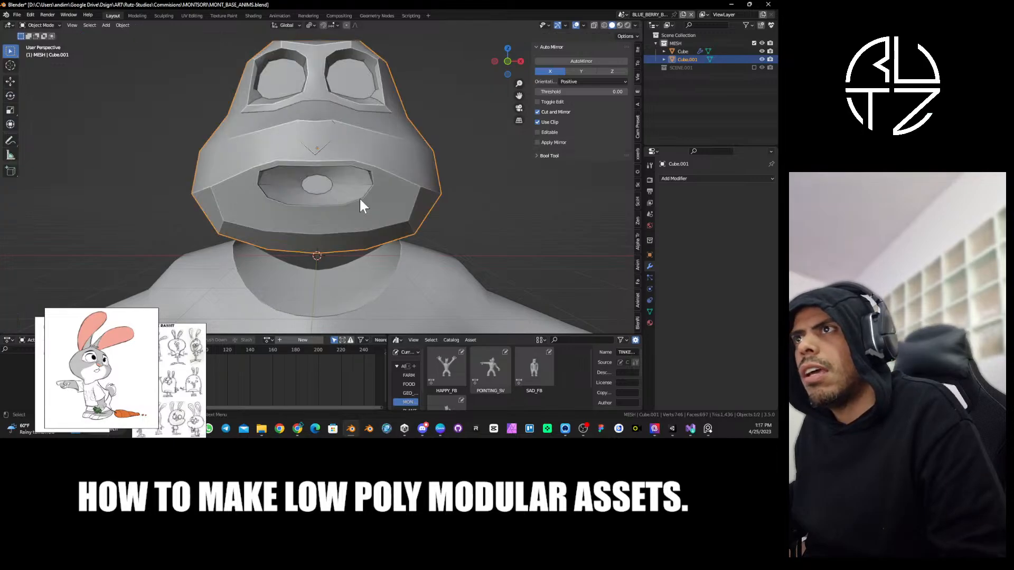
Try to reshape the mouth corners in Sculpt Mode with the Grab brush at a 107 px radius.
{"action": "key", "text": "ctrl+Tab"}
{"action": "left_click", "coordinate": [350, 201]}
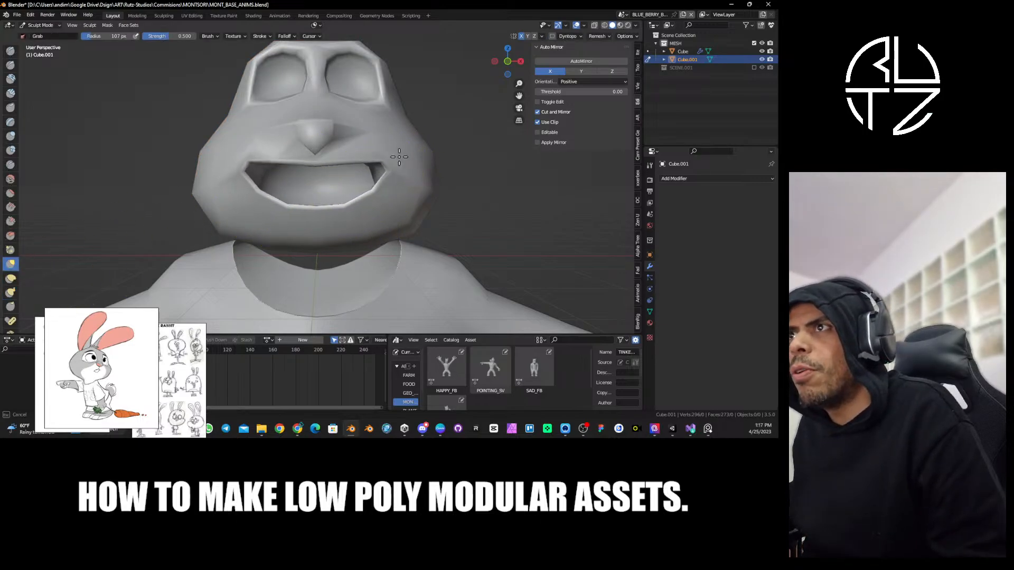
{"action": "left_click_drag", "start_coordinate": [396, 143], "coordinate": [375, 190]}
{"action": "mouse_move", "coordinate": [395, 143]}
{"action": "left_mouse_down"}
{"action": "mouse_move", "coordinate": [395, 193]}
{"action": "mouse_move", "coordinate": [344, 191]}
{"action": "mouse_move", "coordinate": [406, 188]}
{"action": "mouse_move", "coordinate": [403, 145]}
{"action": "mouse_move", "coordinate": [389, 176]}
{"action": "left_mouse_up"}
{"action": "key", "text": "ctrl+z"}
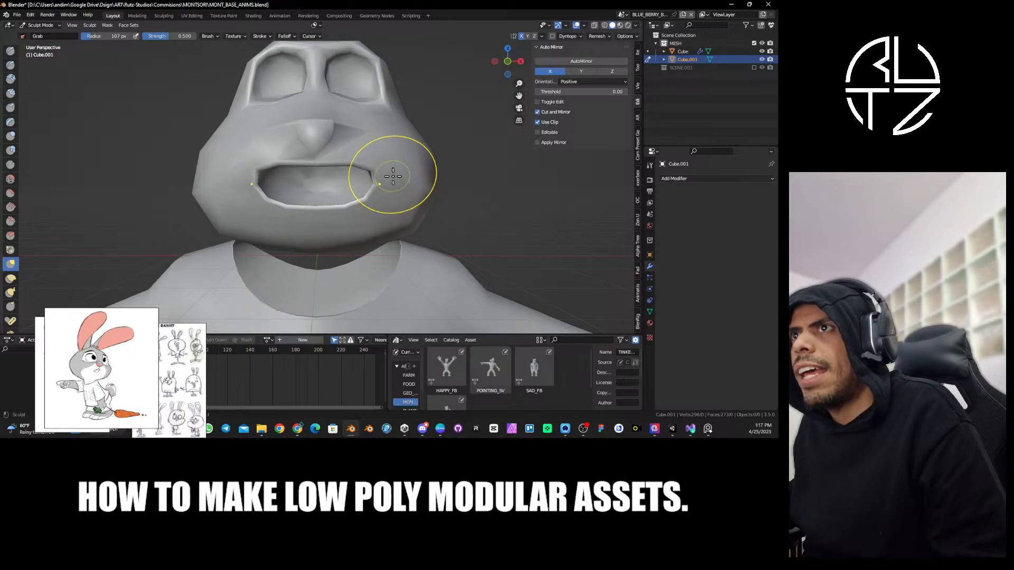
{"action": "mouse_move", "coordinate": [438, 170]}
{"action": "middle_mouse_down"}
{"action": "mouse_move", "coordinate": [410, 180]}
{"action": "mouse_move", "coordinate": [438, 176]}
{"action": "middle_mouse_up"}
{"action": "key", "text": "ctrl+Tab"}
In Edit Mode, select the face inside one eye socket and snap the 3D cursor to it.
{"action": "scroll", "coordinate": [353, 194], "scroll_direction": "down", "scroll_amount": 1}
{"action": "mouse_move", "coordinate": [350, 193]}
{"action": "middle_mouse_down"}
{"action": "mouse_move", "coordinate": [300, 179]}
{"action": "mouse_move", "coordinate": [408, 192]}
{"action": "mouse_move", "coordinate": [353, 197]}
{"action": "mouse_move", "coordinate": [376, 216]}
{"action": "mouse_move", "coordinate": [347, 183]}
{"action": "middle_mouse_up"}
{"action": "key", "text": "shift+a"}
{"action": "key", "text": "Tab"}
{"action": "key", "text": "Tab"}
{"action": "key", "text": "Tab"}
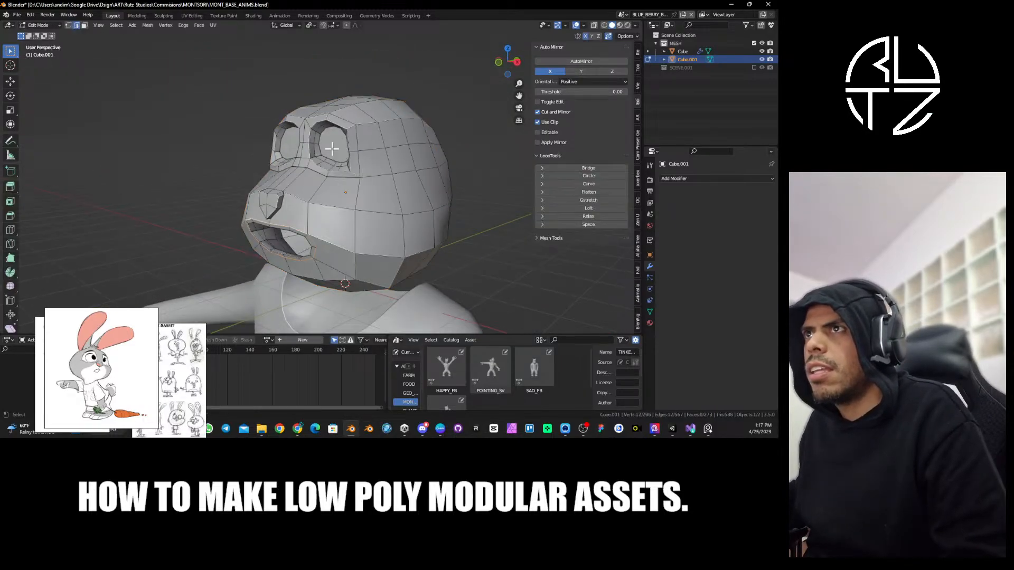
{"action": "left_click", "coordinate": [331, 148]}
{"action": "key", "text": "3"}
{"action": "left_click", "coordinate": [332, 148]}
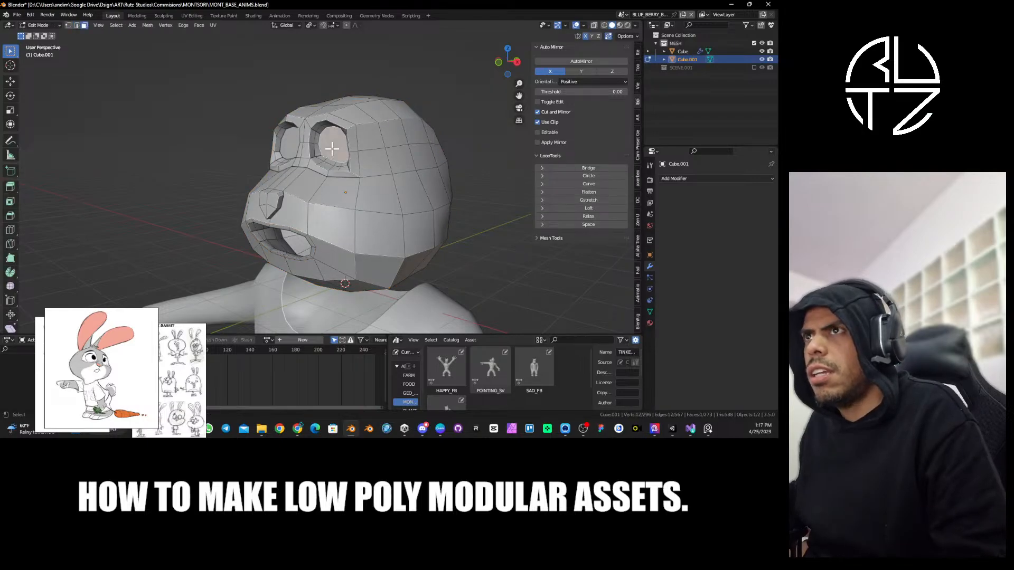
{"action": "key", "text": "shift+s"}
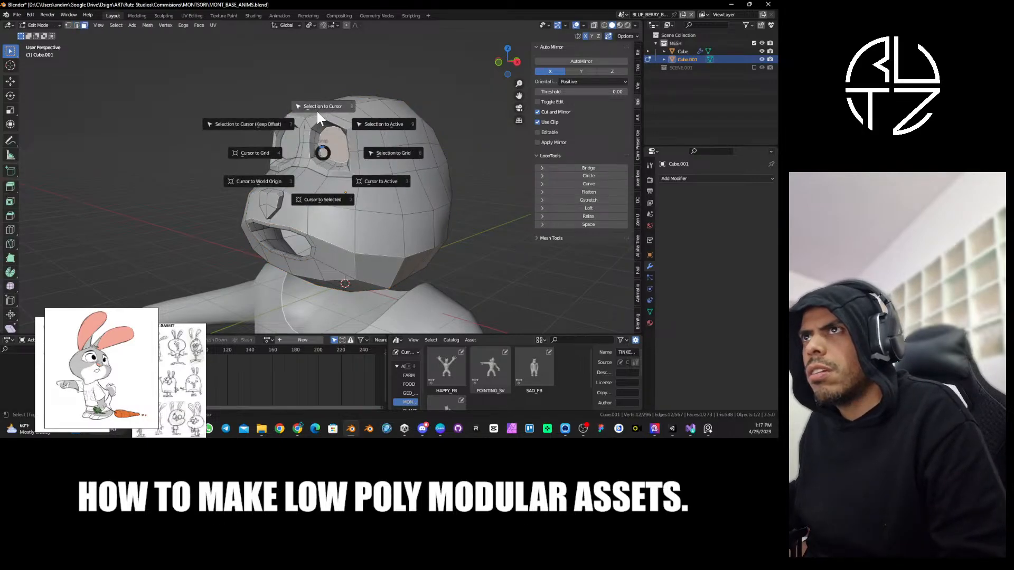
{"action": "left_click", "coordinate": [315, 200]}
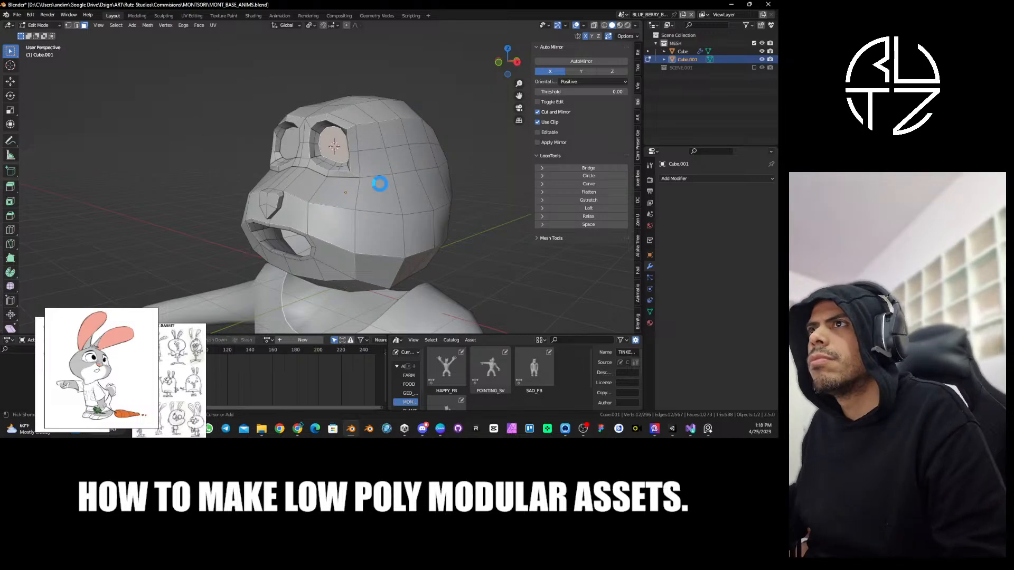
Add a UV sphere with 12 segments and 8 rings at the 3D cursor in Object Mode.
{"action": "key", "text": "Tab"}
{"action": "key", "text": "shift+a"}
{"action": "mouse_move", "coordinate": [325, 155]}
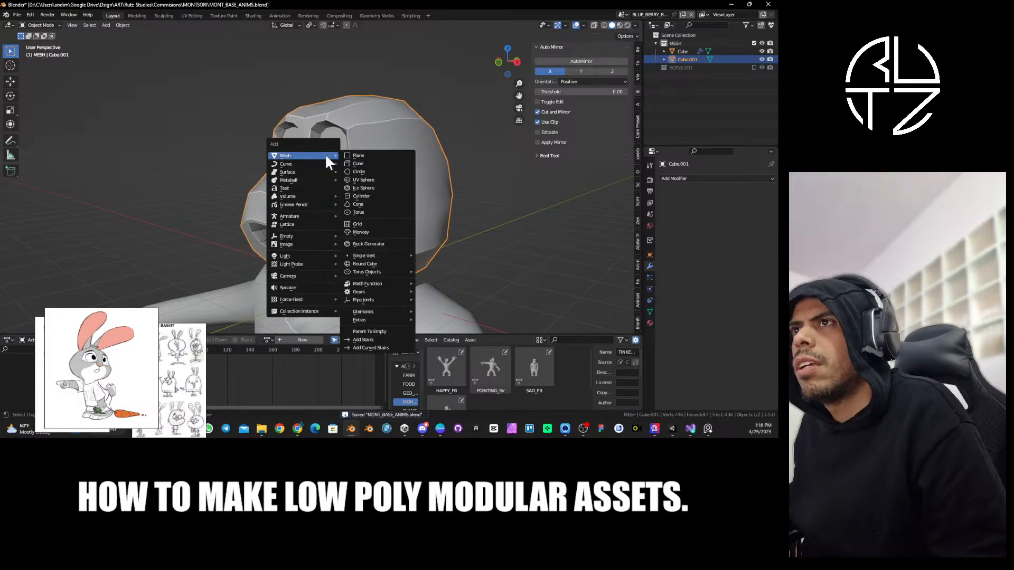
{"action": "left_click", "coordinate": [363, 180]}
{"action": "double_click", "coordinate": [95, 238]}
{"action": "type", "text": "12"}
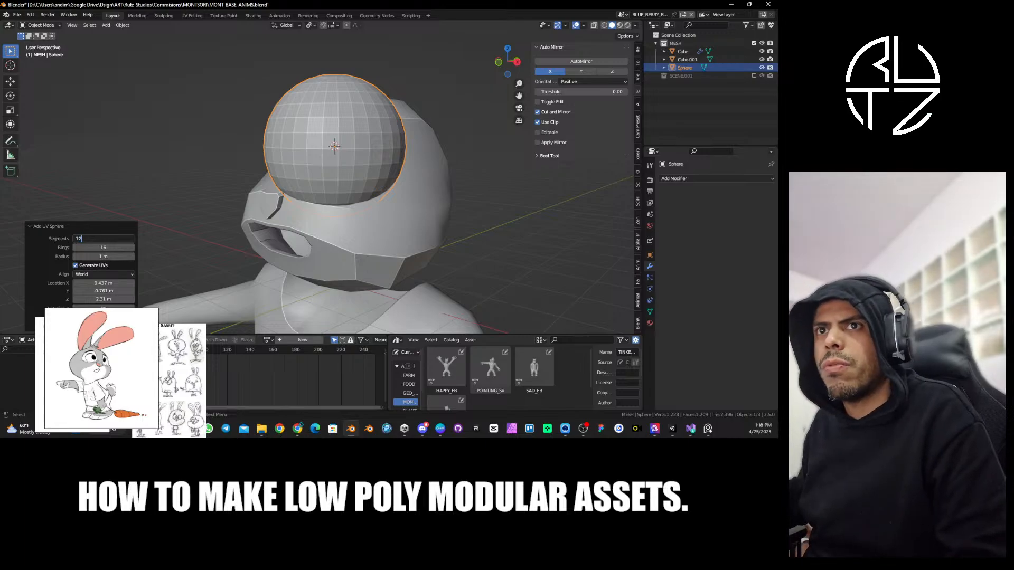
{"action": "key", "text": "Return"}
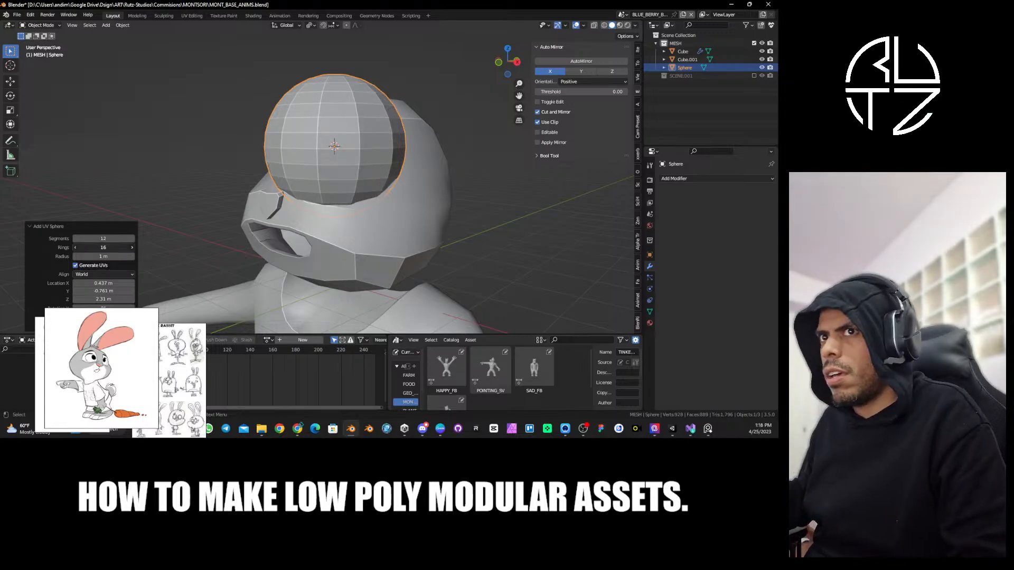
{"action": "type", "text": "8"}
{"action": "key", "text": "Return"}
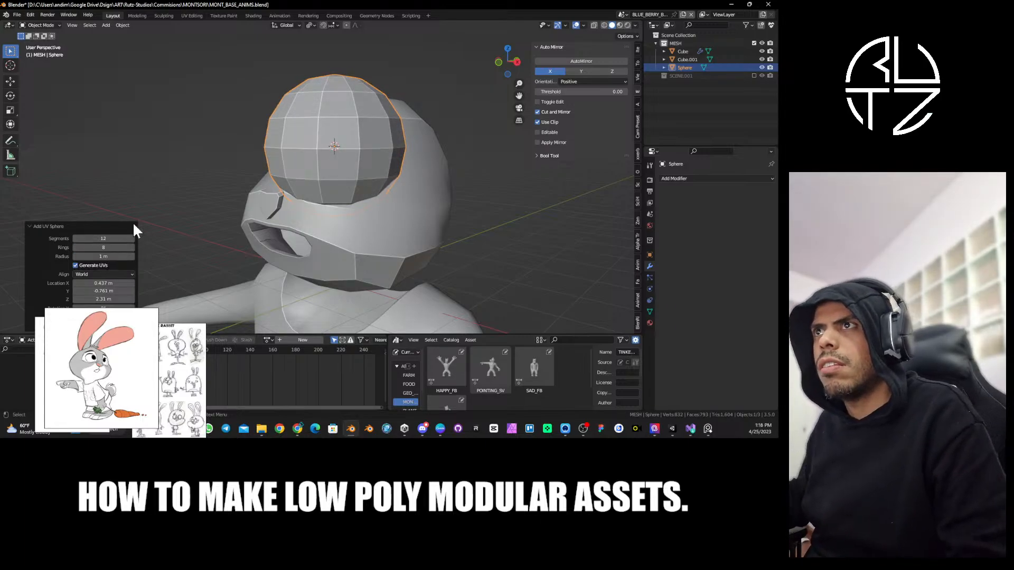
Rotate the eye sphere 90° around X and scale it down to about 0.346 to fit the socket.
{"action": "left_click", "coordinate": [341, 116]}
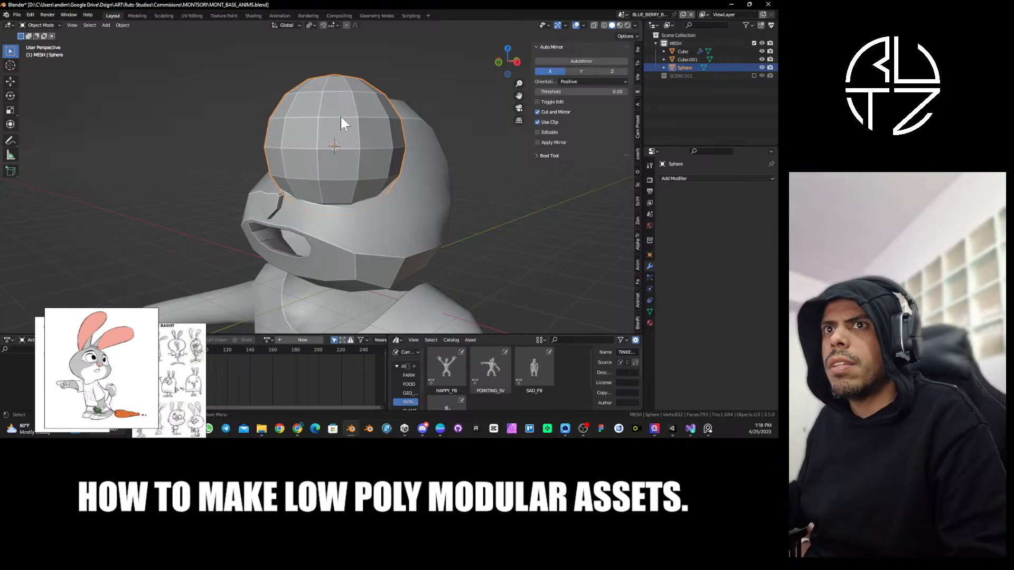
{"action": "type", "text": "rx90"}
{"action": "key", "text": "Return"}
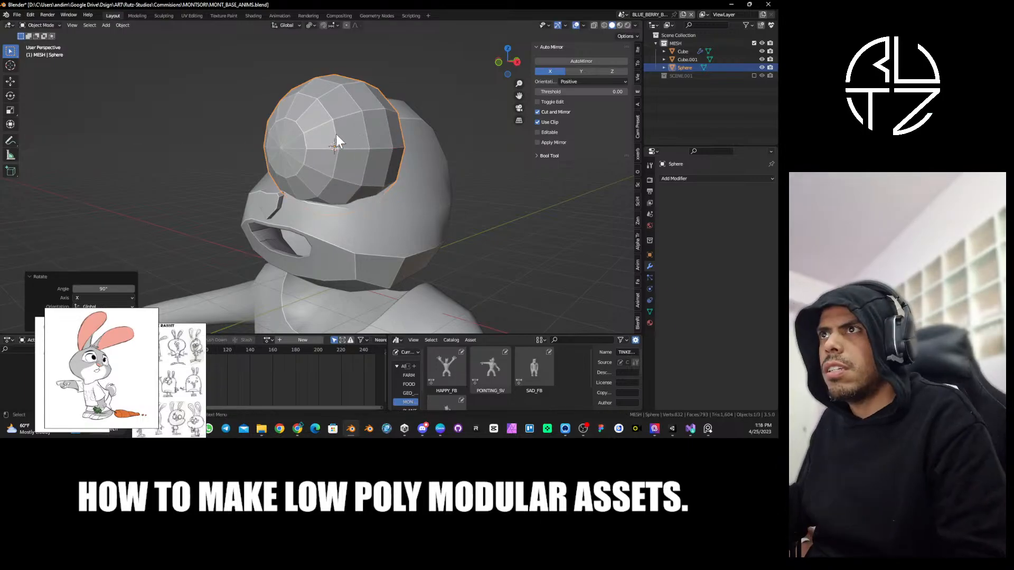
{"action": "middle_click_drag", "start_coordinate": [336, 136], "coordinate": [445, 109]}
{"action": "key", "text": "s"}
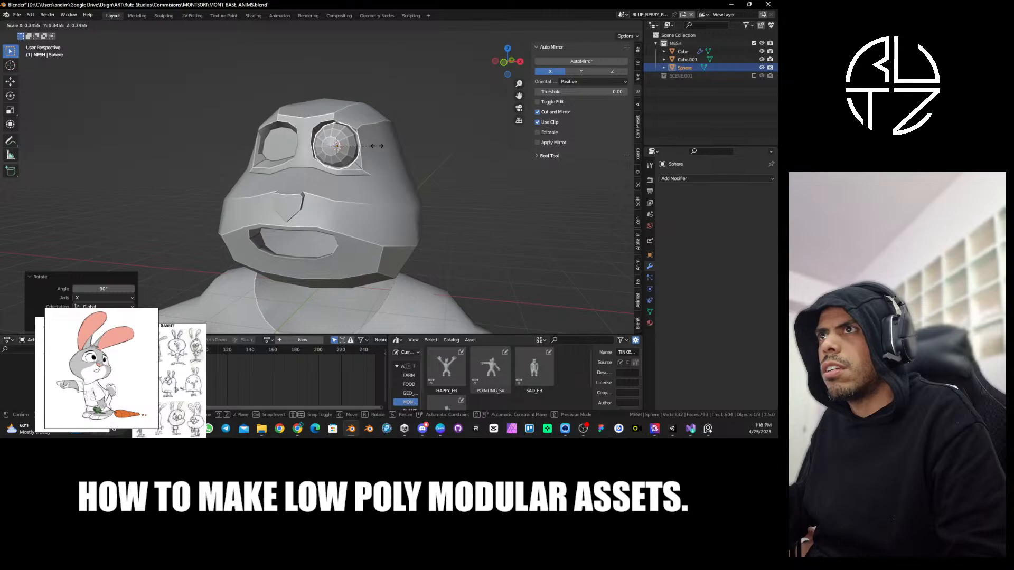
{"action": "left_click", "coordinate": [375, 146]}
{"action": "mouse_move", "coordinate": [375, 145]}
{"action": "middle_mouse_down"}
{"action": "mouse_move", "coordinate": [412, 131]}
{"action": "mouse_move", "coordinate": [369, 135]}
{"action": "middle_mouse_up"}
In the right orthographic view, move the eye sphere about 0.11 m deeper along Y and 0.047 m down.
{"action": "key", "text": "KP_3"}
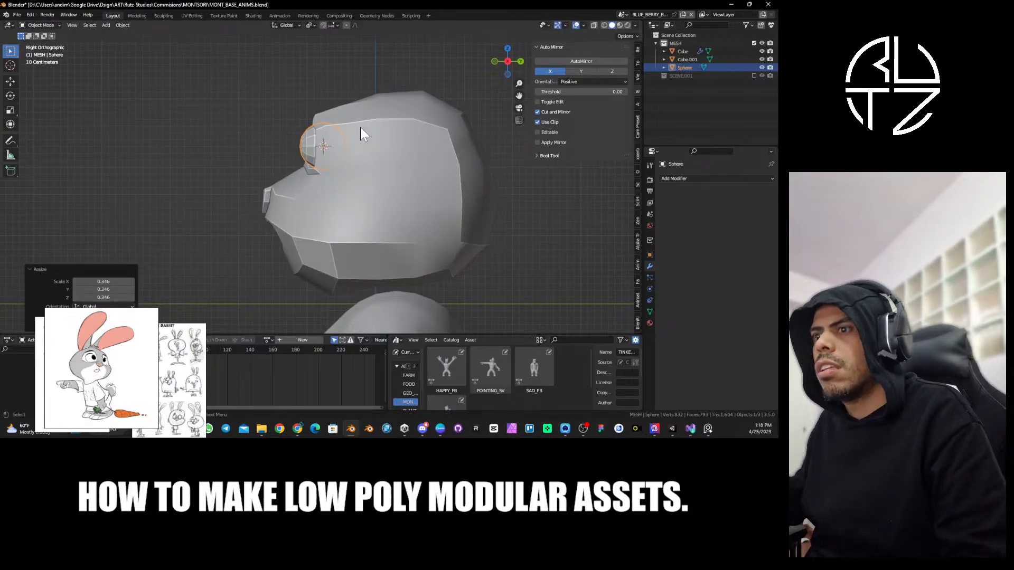
{"action": "key", "text": "g"}
{"action": "left_click", "coordinate": [430, 155]}
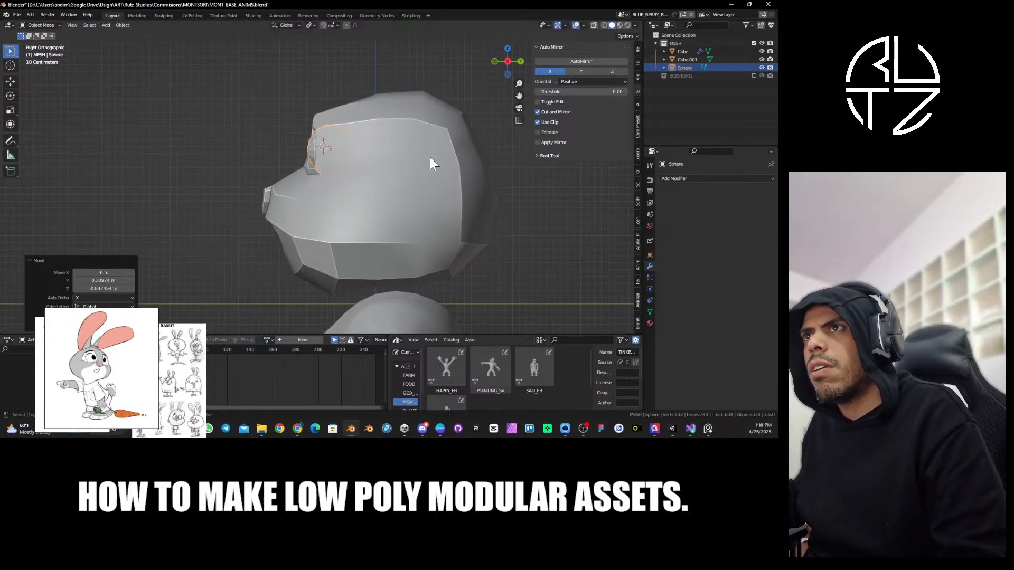
Shade the eye sphere smooth and enlarge it by a scale factor of about 1.163.
{"action": "middle_click_drag", "start_coordinate": [429, 155], "coordinate": [373, 145]}
{"action": "scroll", "coordinate": [368, 172], "scroll_direction": "up", "scroll_amount": 4}
{"action": "right_click", "coordinate": [362, 162]}
{"action": "left_click", "coordinate": [344, 148]}
{"action": "key", "text": "s"}
{"action": "left_click", "coordinate": [425, 155]}
In the right orthographic view, move the eye sphere about 0.038 m deeper along Y and 0.017 m up.
{"action": "key", "text": "KP_3"}
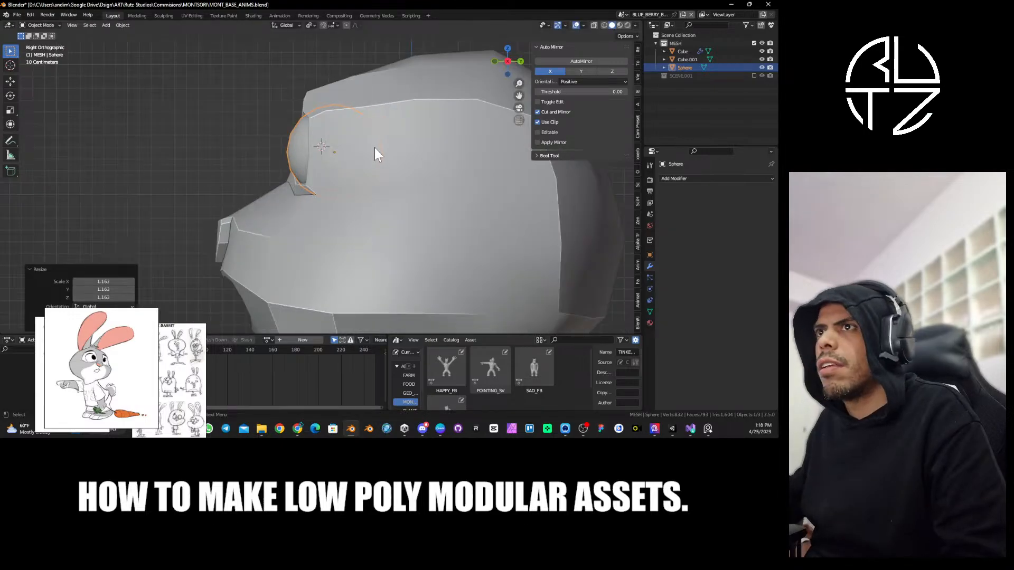
{"action": "key", "text": "g"}
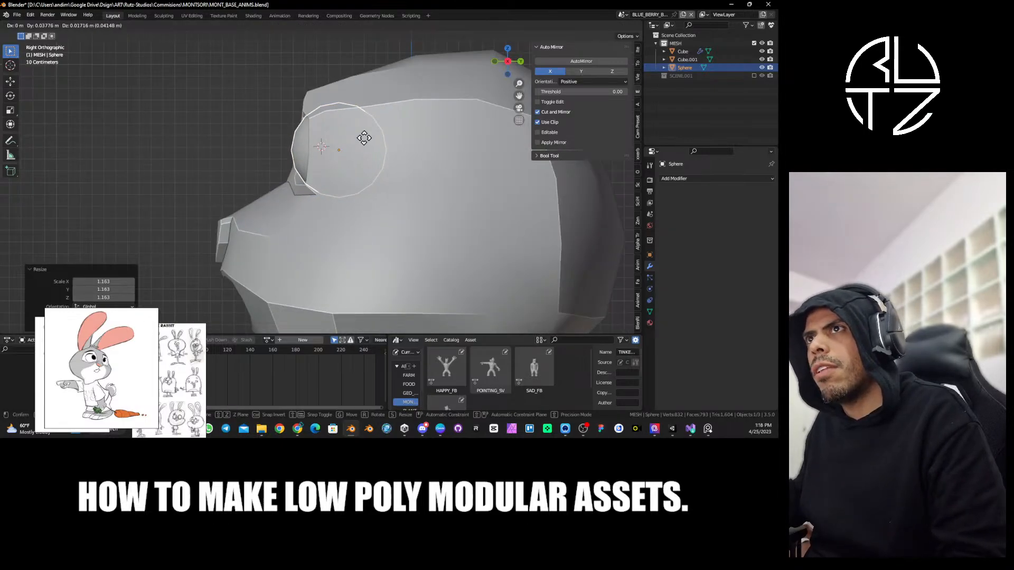
{"action": "left_click", "coordinate": [364, 138]}
In Edit Mode, select the front cap faces of the eye sphere and dissolve them into a single face.
{"action": "middle_click_drag", "start_coordinate": [332, 141], "coordinate": [430, 149]}
{"action": "key", "text": "Tab"}
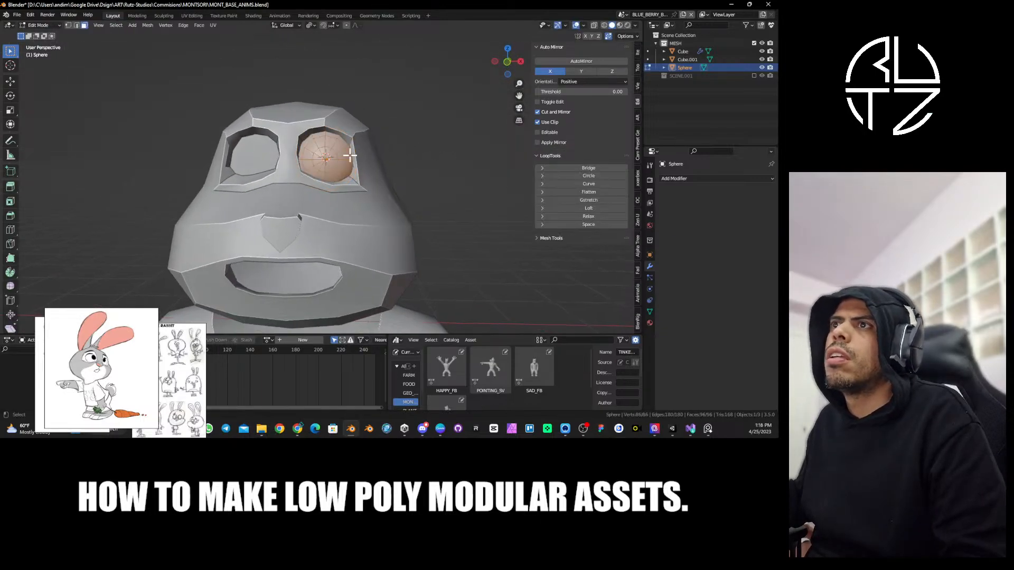
{"action": "scroll", "coordinate": [348, 154], "scroll_direction": "up", "scroll_amount": 4}
{"action": "left_click_drag", "start_coordinate": [327, 121], "coordinate": [337, 137]}
{"action": "key", "text": "ctrl+x"}
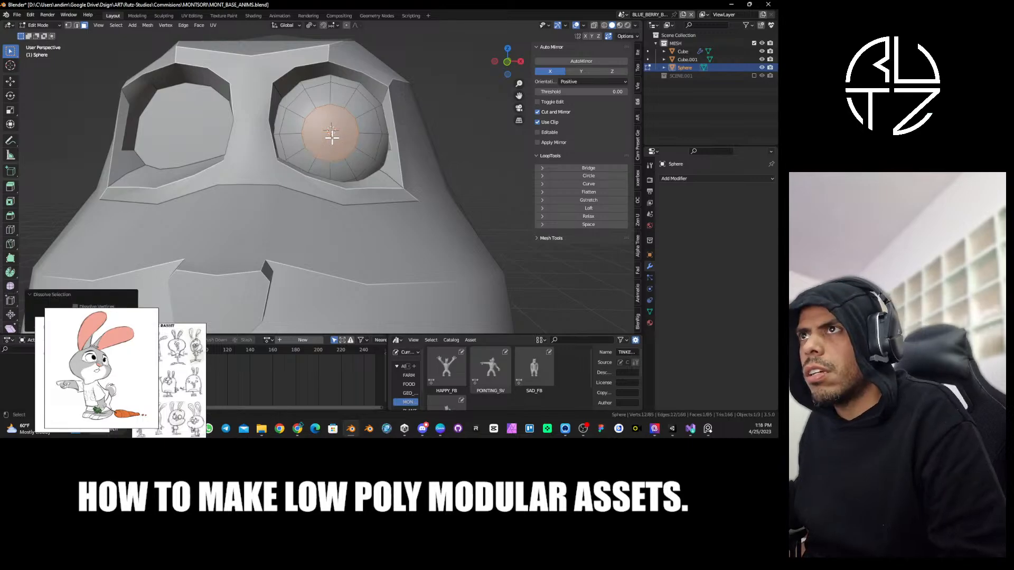
Inset the eye's front face by about 0.051 m and move the inner face slightly back into the eyeball.
{"action": "middle_click_drag", "start_coordinate": [336, 136], "coordinate": [393, 134]}
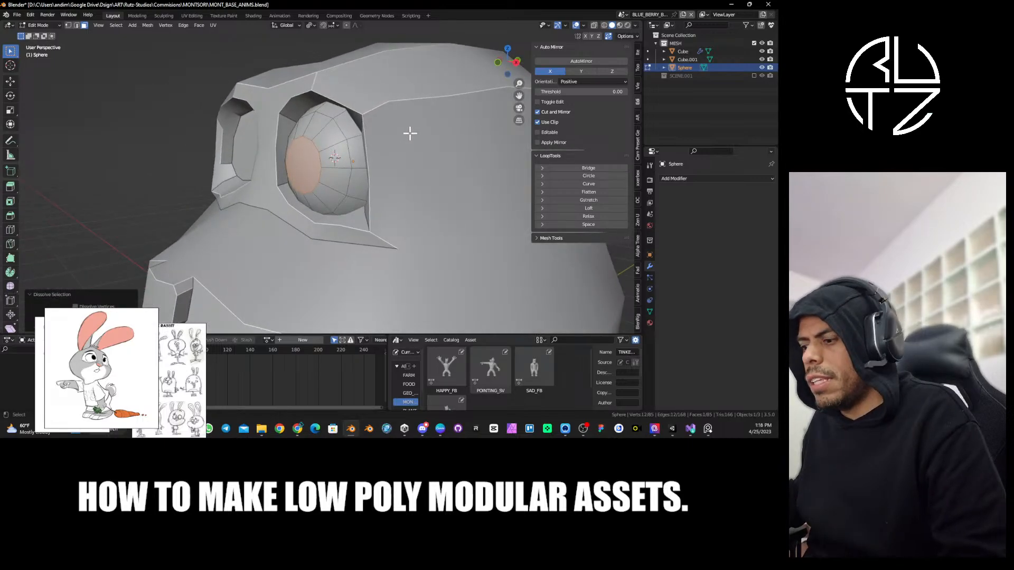
{"action": "key", "text": "i"}
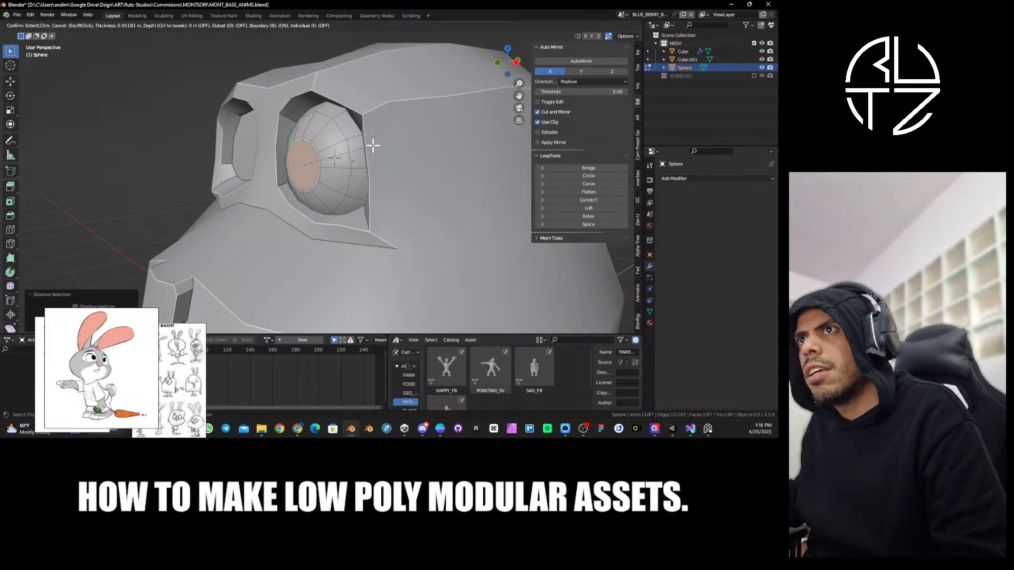
{"action": "left_click", "coordinate": [373, 145]}
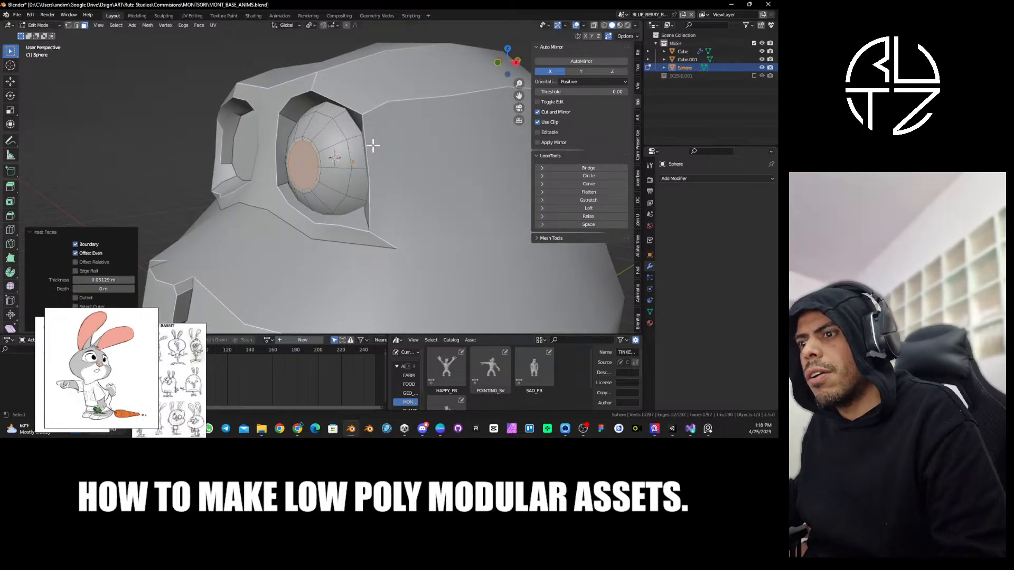
{"action": "key", "text": "g"}
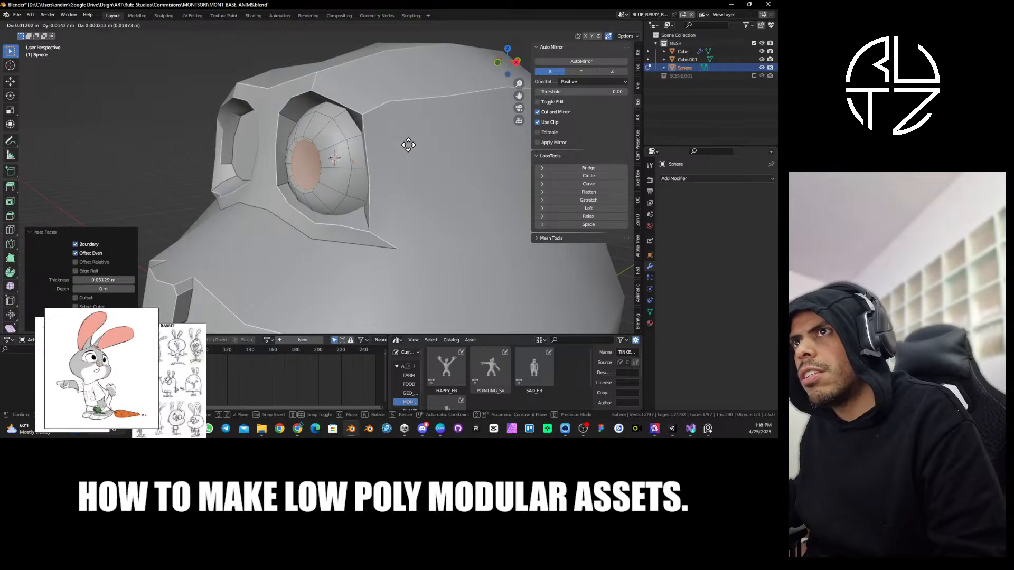
{"action": "left_click", "coordinate": [401, 146]}
{"action": "middle_click_drag", "start_coordinate": [338, 153], "coordinate": [397, 151]}
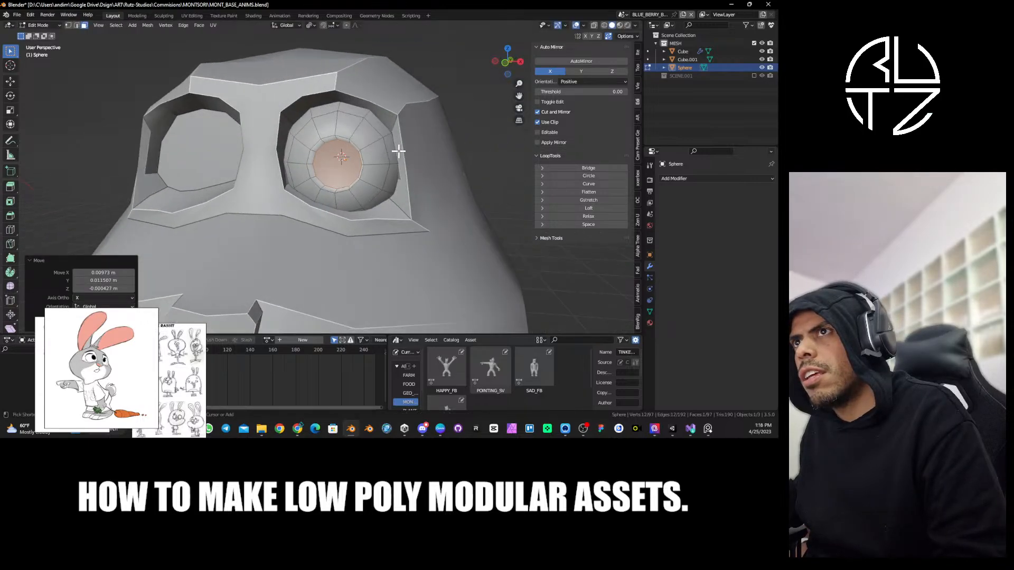
Return to Object Mode, enable Auto Smooth at 30° for the eye sphere and deselect it.
{"action": "key", "text": "Tab"}
{"action": "middle_click_drag", "start_coordinate": [318, 153], "coordinate": [332, 150]}
{"action": "scroll", "coordinate": [332, 150], "scroll_direction": "down", "scroll_amount": 4}
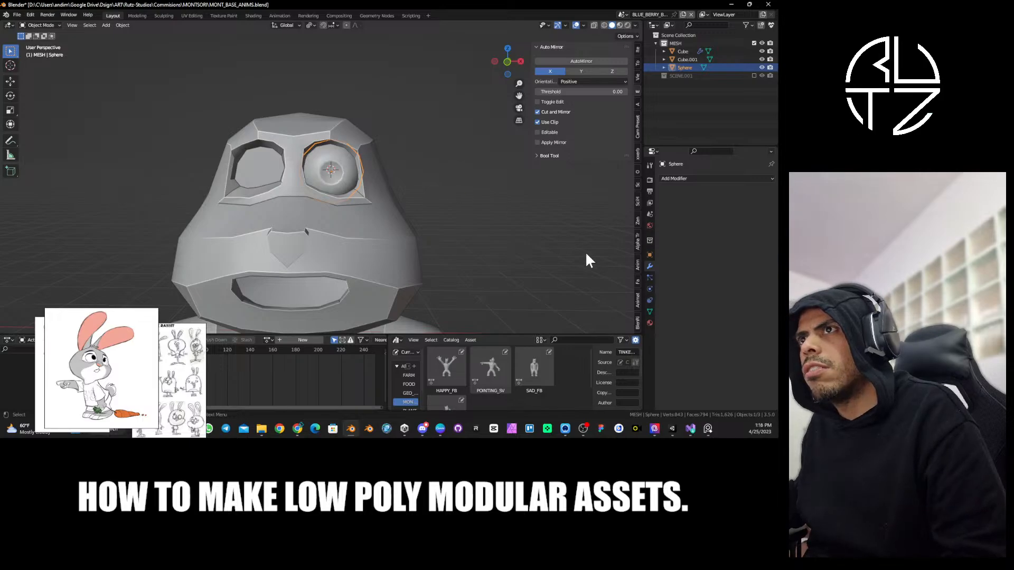
{"action": "left_click", "coordinate": [650, 312]}
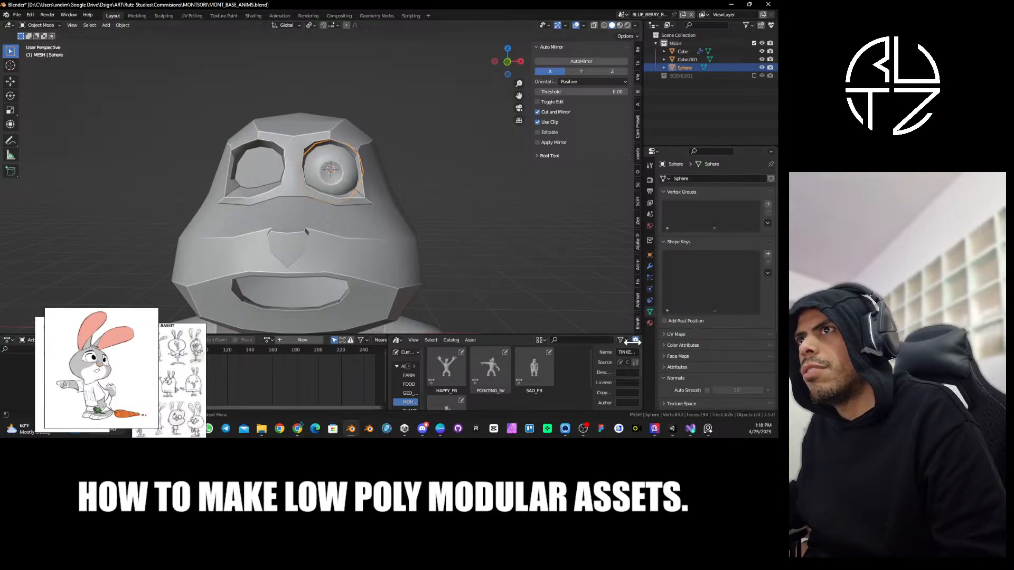
{"action": "left_click", "coordinate": [707, 391]}
{"action": "middle_click_drag", "start_coordinate": [381, 173], "coordinate": [424, 182], "text": "shift"}
{"action": "left_click", "coordinate": [419, 183]}
{"action": "scroll", "coordinate": [420, 184], "scroll_direction": "down", "scroll_amount": 2}
{"action": "scroll", "coordinate": [370, 179], "scroll_direction": "down", "scroll_amount": 2}
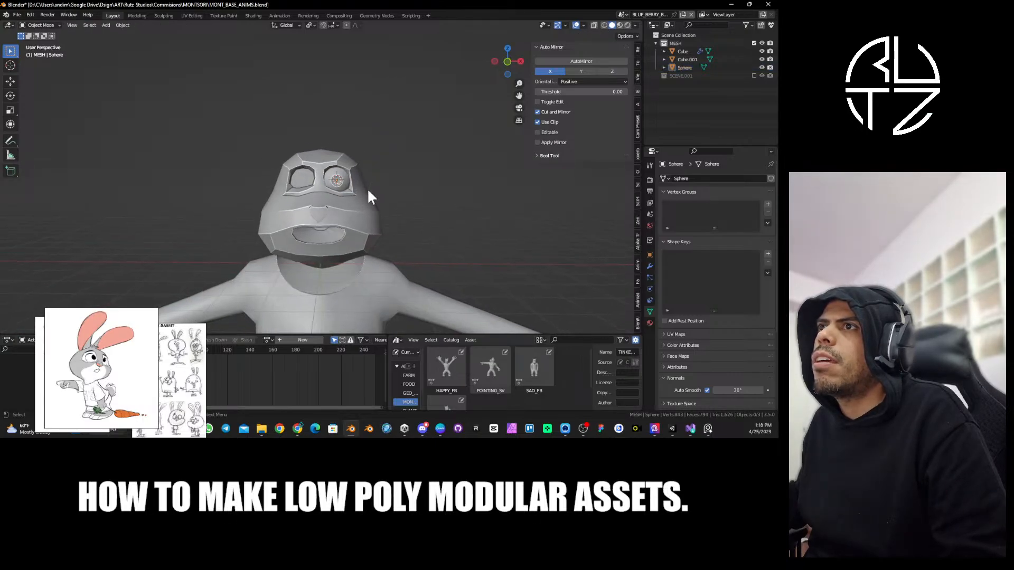
Select the head, enter Sculpt Mode and reshape the eye socket rim around the eyeball with the Grab brush.
{"action": "left_click", "coordinate": [355, 182]}
{"action": "left_click", "coordinate": [364, 203]}
{"action": "key", "text": "ctrl+Tab"}
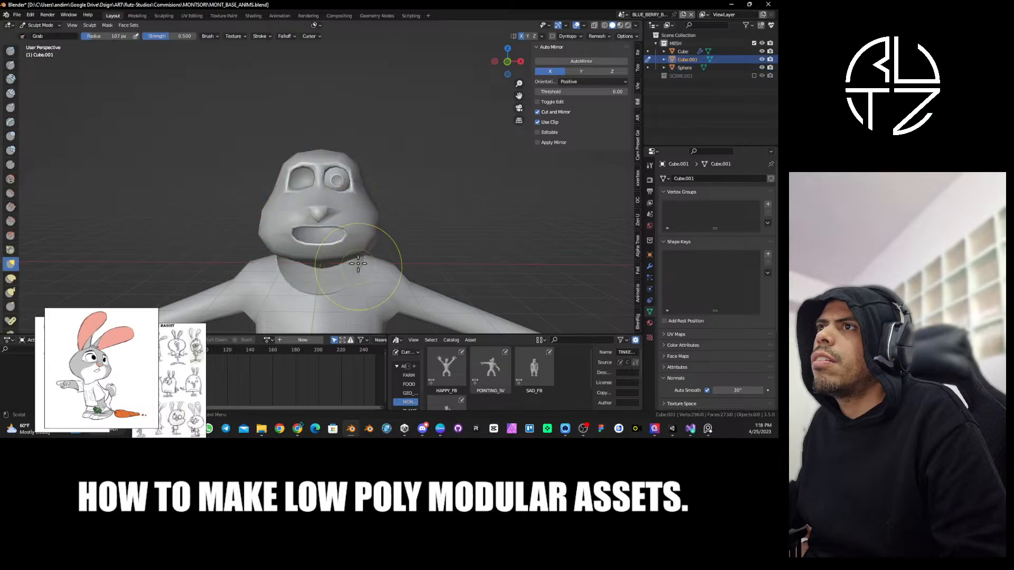
{"action": "scroll", "coordinate": [359, 227], "scroll_direction": "up", "scroll_amount": 5}
{"action": "mouse_move", "coordinate": [343, 199]}
{"action": "left_mouse_down"}
{"action": "mouse_move", "coordinate": [337, 212]}
{"action": "mouse_move", "coordinate": [327, 204]}
{"action": "left_mouse_up"}
{"action": "left_click_drag", "start_coordinate": [337, 149], "coordinate": [391, 149]}
{"action": "mouse_move", "coordinate": [392, 201]}
{"action": "left_mouse_down"}
{"action": "mouse_move", "coordinate": [391, 190]}
{"action": "mouse_move", "coordinate": [362, 202]}
{"action": "left_mouse_up"}
{"action": "scroll", "coordinate": [381, 199], "scroll_direction": "up", "scroll_amount": 5}
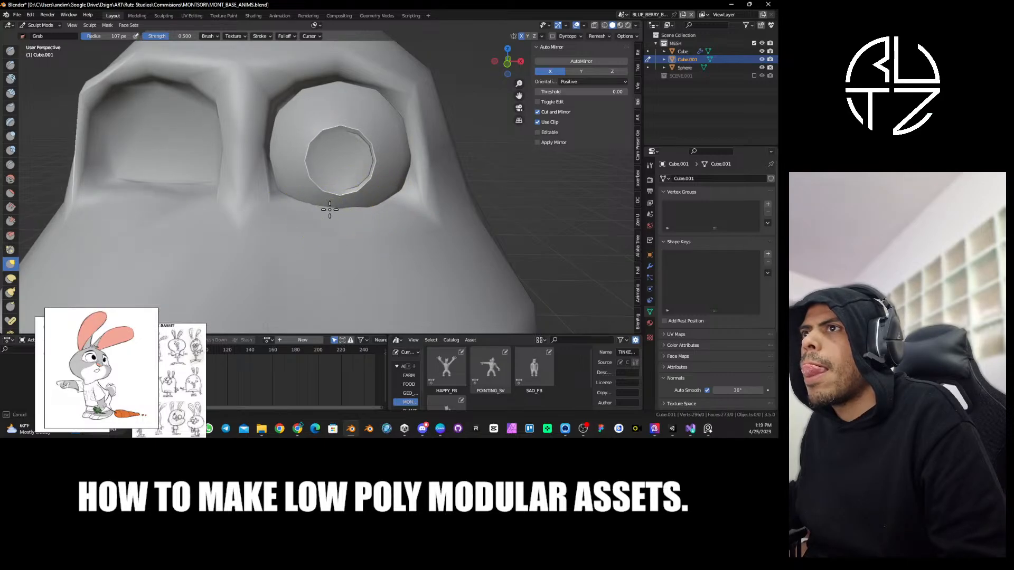
{"action": "scroll", "coordinate": [374, 215], "scroll_direction": "down", "scroll_amount": 4}
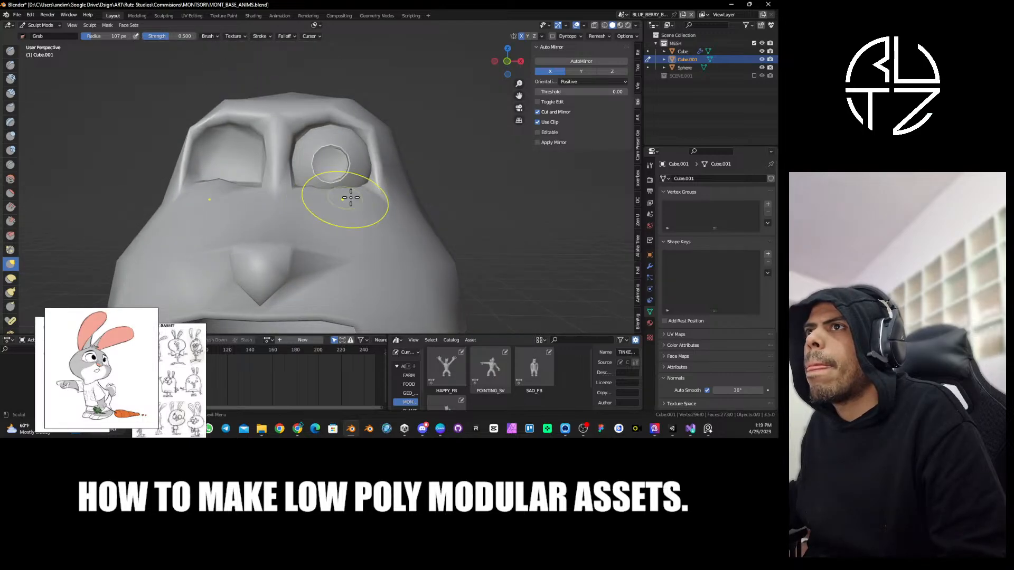
In Edit Mode, move a vertex on the socket's lower rim about 0.124 m forward along Y.
{"action": "key", "text": "Tab"}
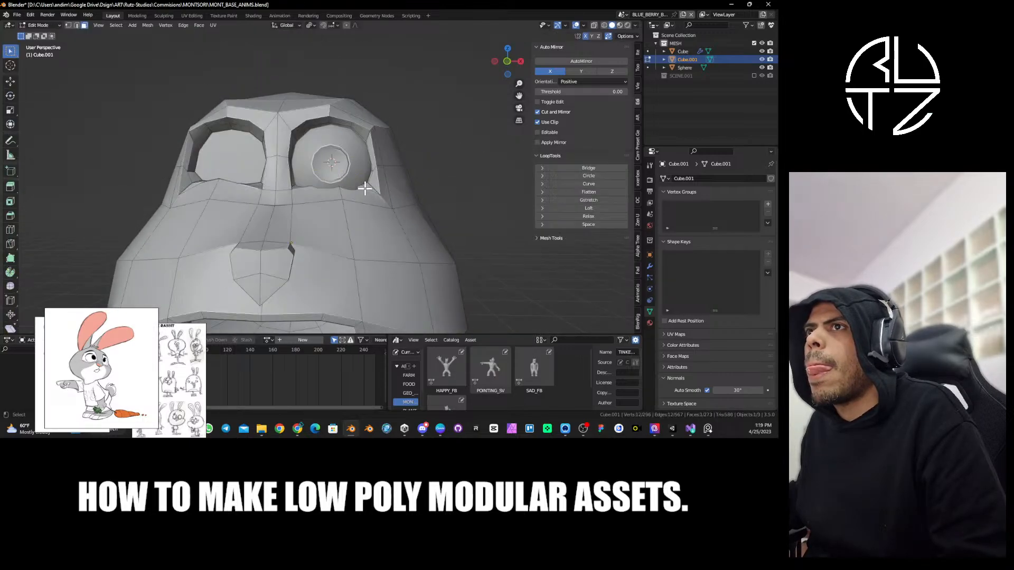
{"action": "mouse_move", "coordinate": [369, 186]}
{"action": "middle_mouse_down"}
{"action": "mouse_move", "coordinate": [299, 193]}
{"action": "mouse_move", "coordinate": [322, 196]}
{"action": "middle_mouse_up"}
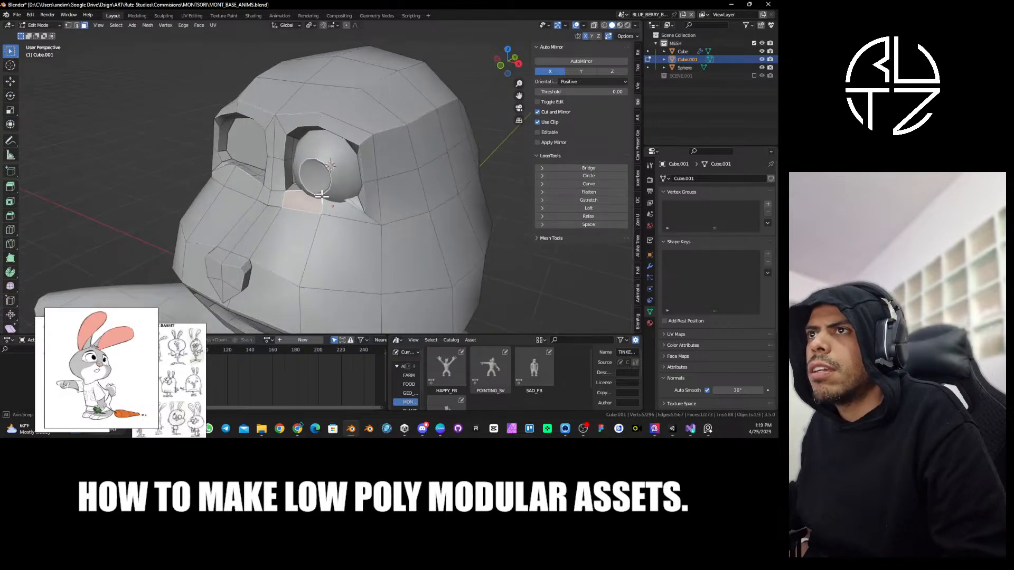
{"action": "key", "text": "g"}
{"action": "key", "text": "y"}
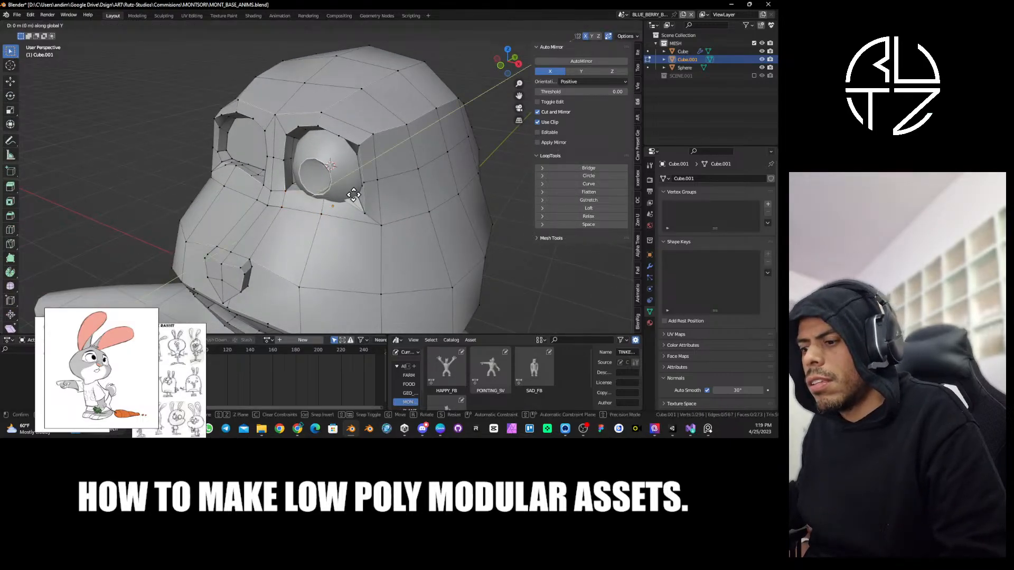
{"action": "left_click", "coordinate": [338, 197]}
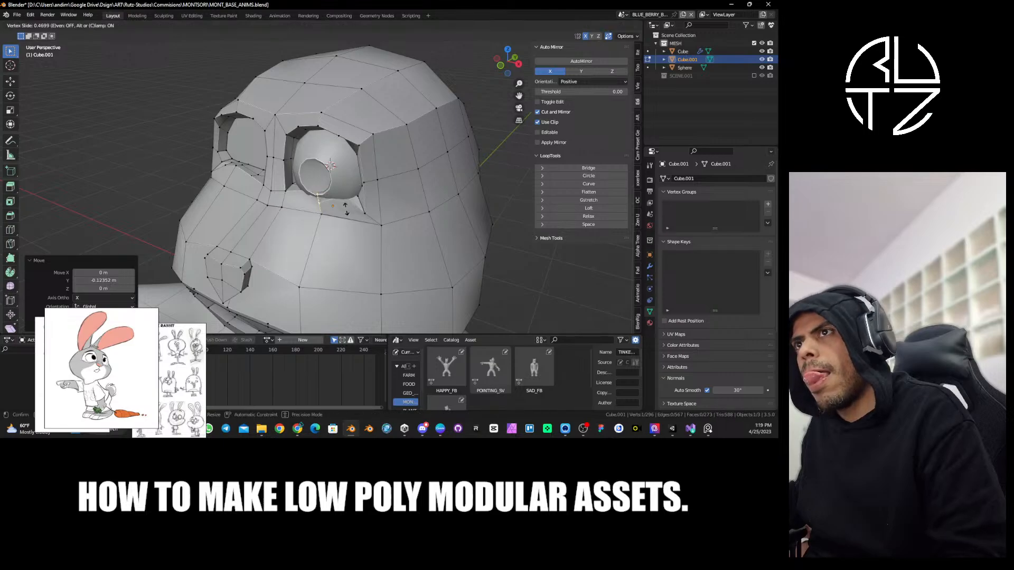
Adjust the inner vertex of the socket's lower rim along Y to bring it forward under the eyeball.
{"action": "key", "text": "g"}
{"action": "key", "text": "y"}
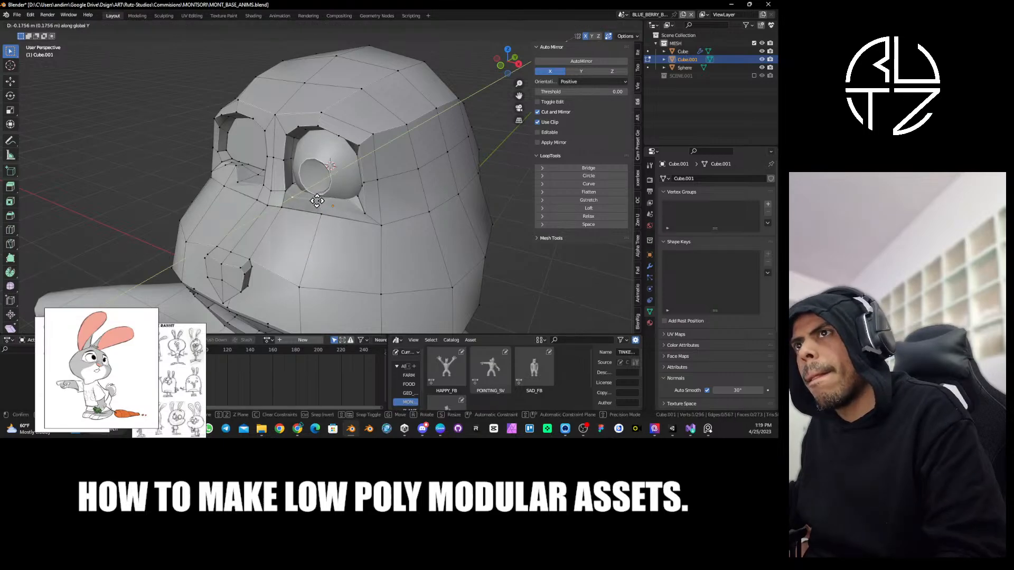
{"action": "left_click", "coordinate": [349, 208]}
Slide the outer corner vertex and the middle vertex of the lower eye socket rim along their edges.
{"action": "middle_click_drag", "start_coordinate": [362, 215], "coordinate": [394, 197]}
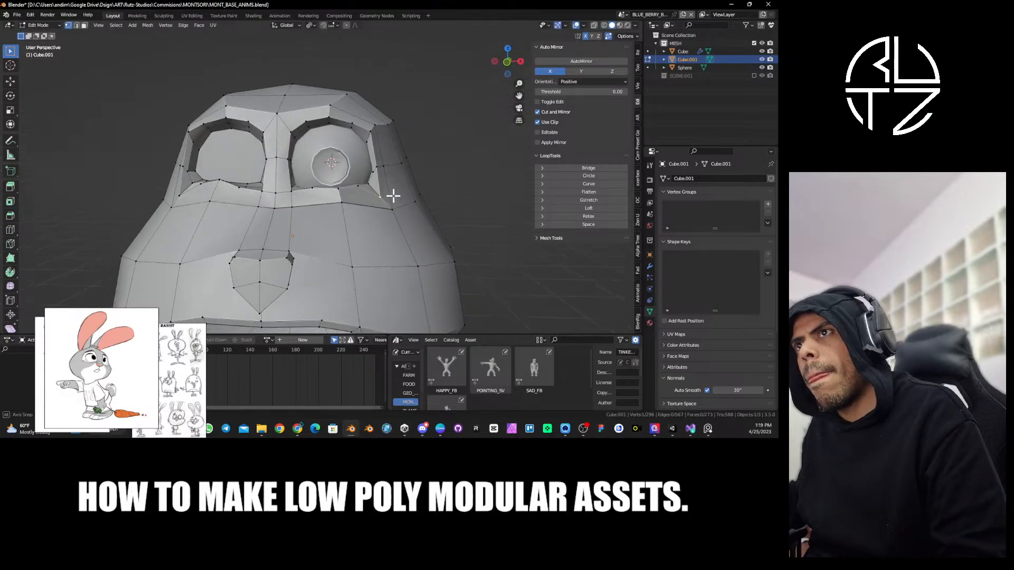
{"action": "key", "text": "shift+v"}
{"action": "left_click", "coordinate": [385, 181]}
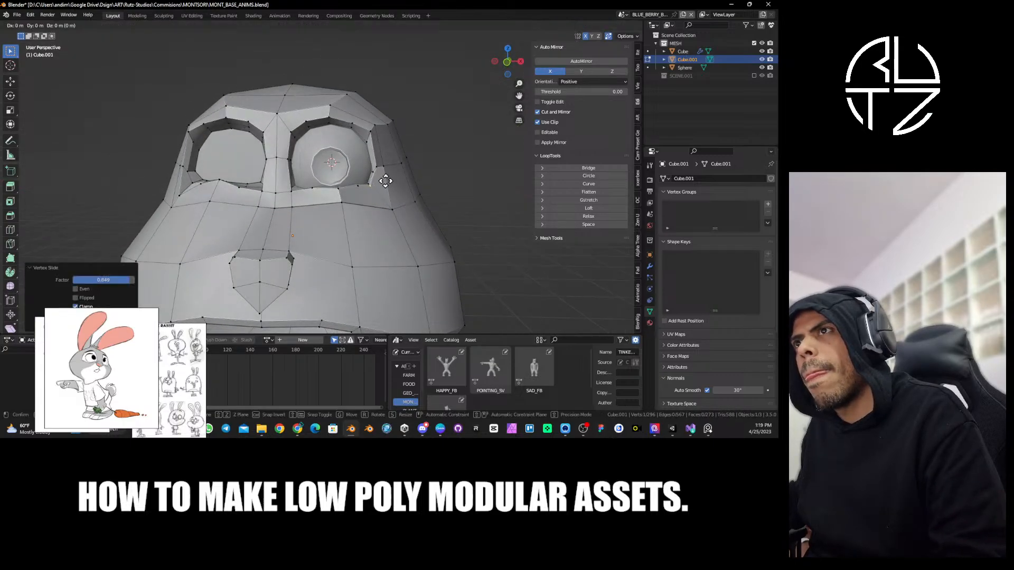
{"action": "key", "text": "shift+v"}
{"action": "left_click", "coordinate": [346, 206]}
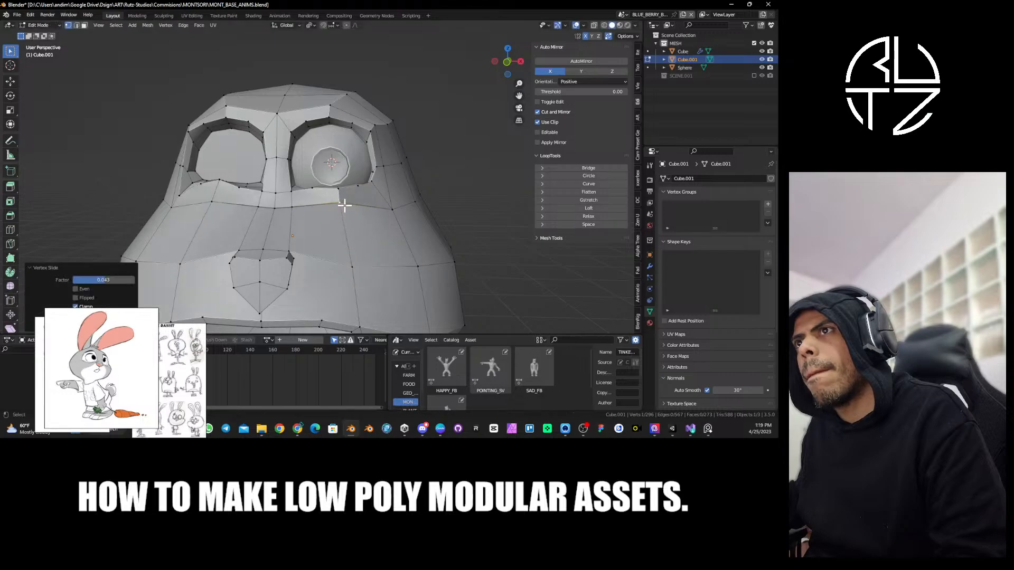
Reposition the lower eye socket rim vertices, lowering the last one about 0.022 m to follow the eyeball.
{"action": "key", "text": "g"}
{"action": "left_click", "coordinate": [374, 186]}
{"action": "key", "text": "g"}
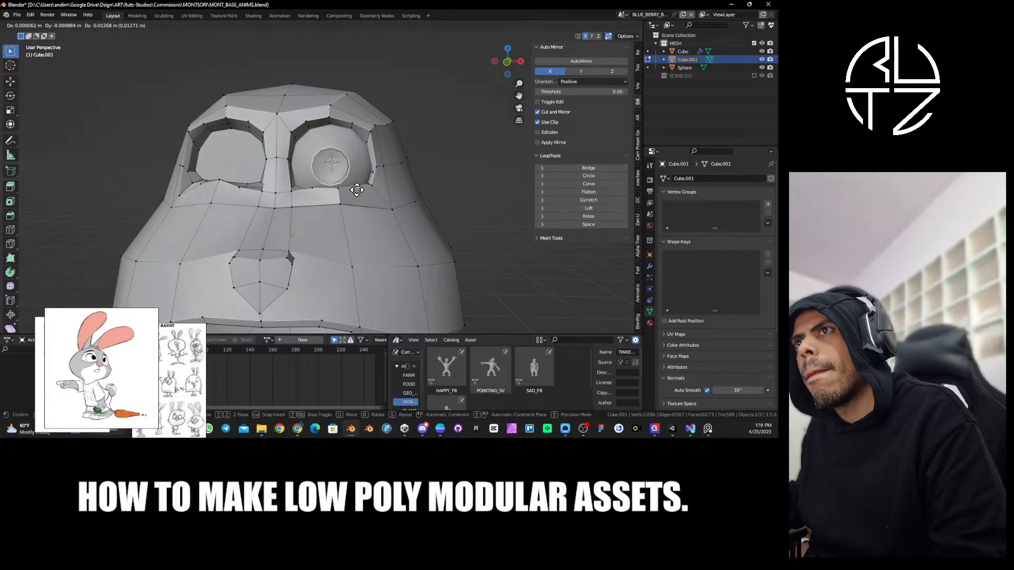
{"action": "left_click", "coordinate": [312, 193]}
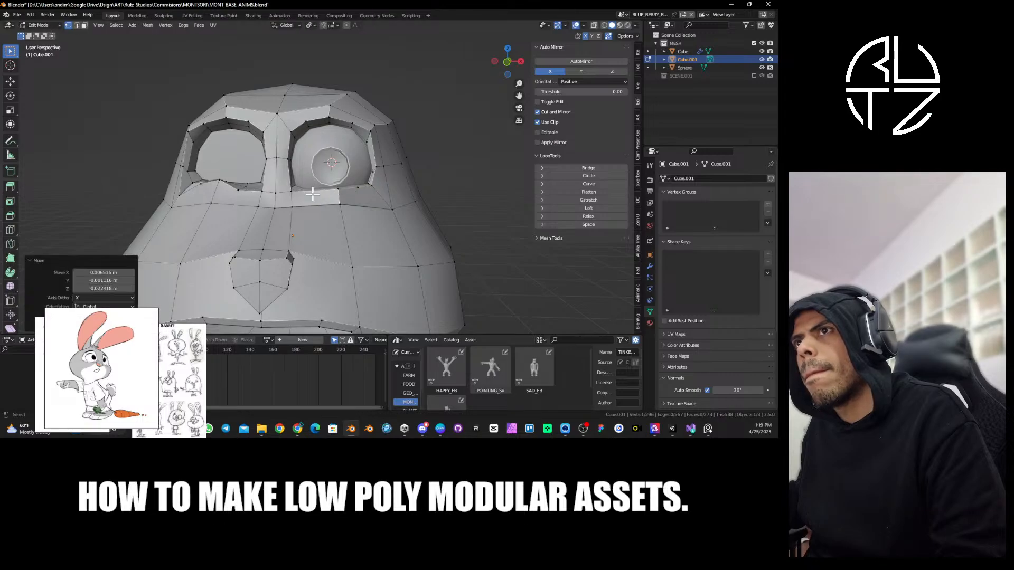
Raise the vertices at the inner lower corner of the eye socket by about 0.033 m.
{"action": "left_click", "coordinate": [287, 193]}
{"action": "key", "text": "g"}
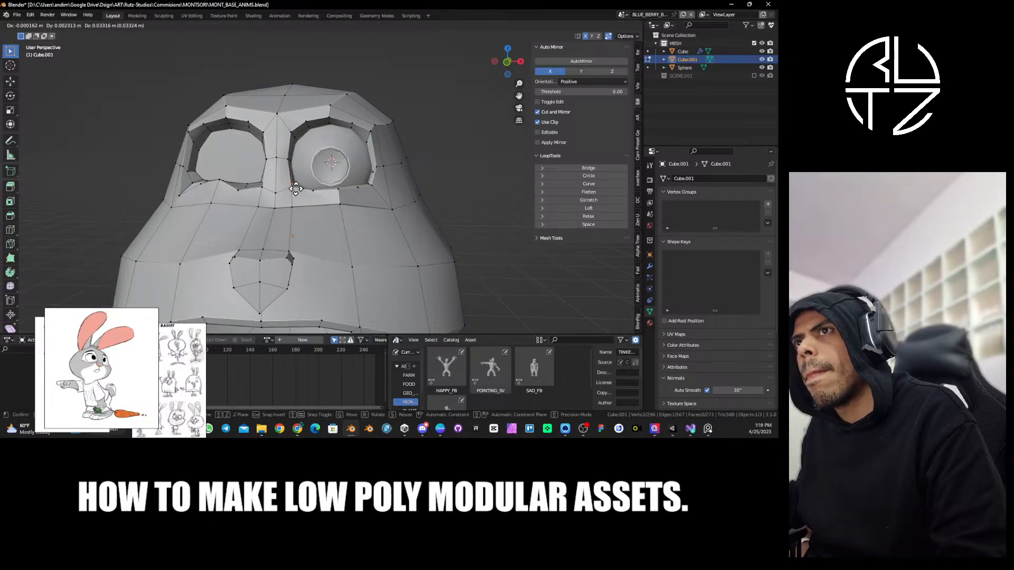
{"action": "left_click", "coordinate": [296, 188]}
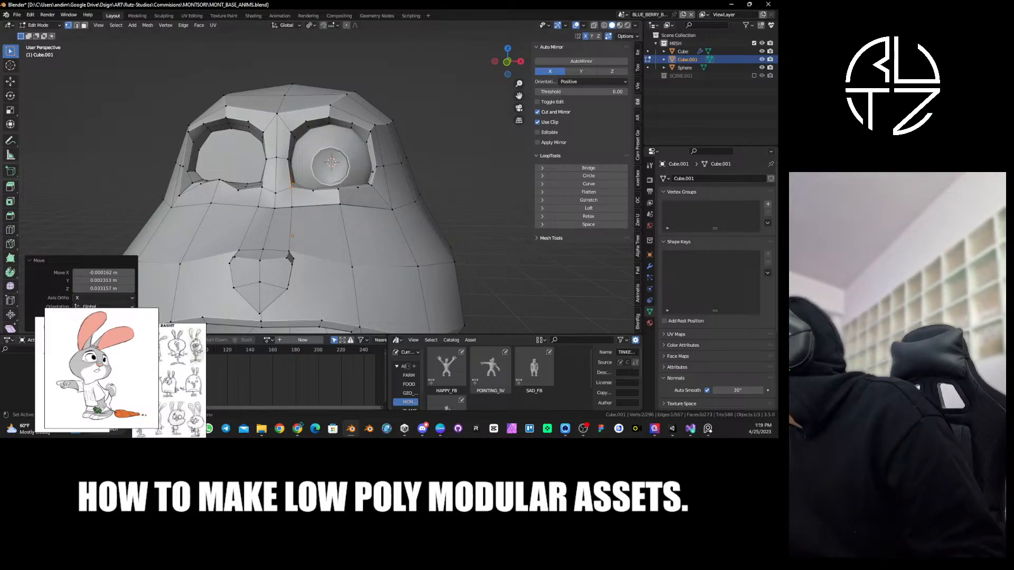
In Object Mode, mirror the head across X from the positive side with AutoMirror and save the file.
{"action": "key", "text": "alt+Tab"}
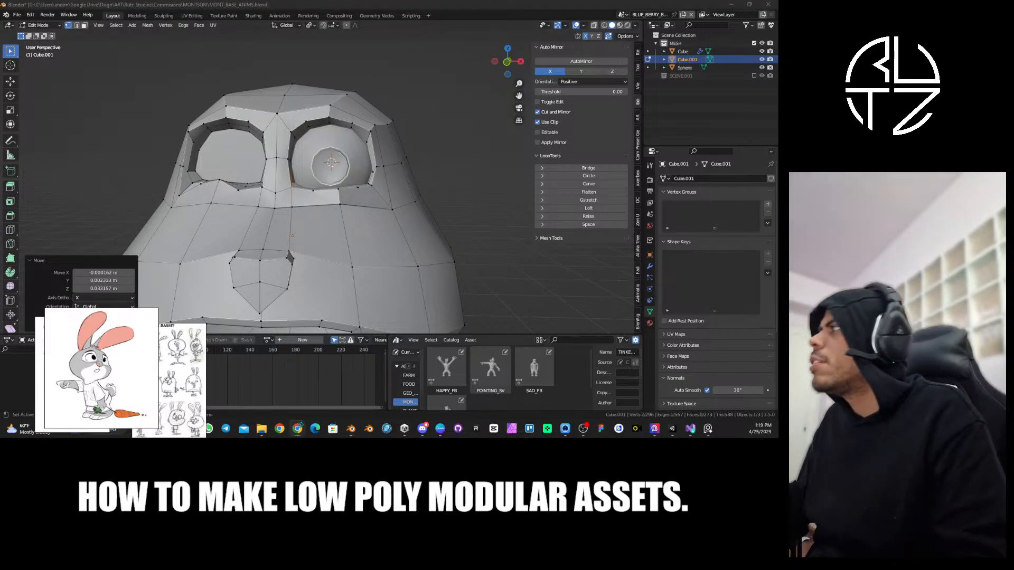
{"action": "middle_click_drag", "start_coordinate": [294, 185], "coordinate": [329, 205]}
{"action": "key", "text": "Tab"}
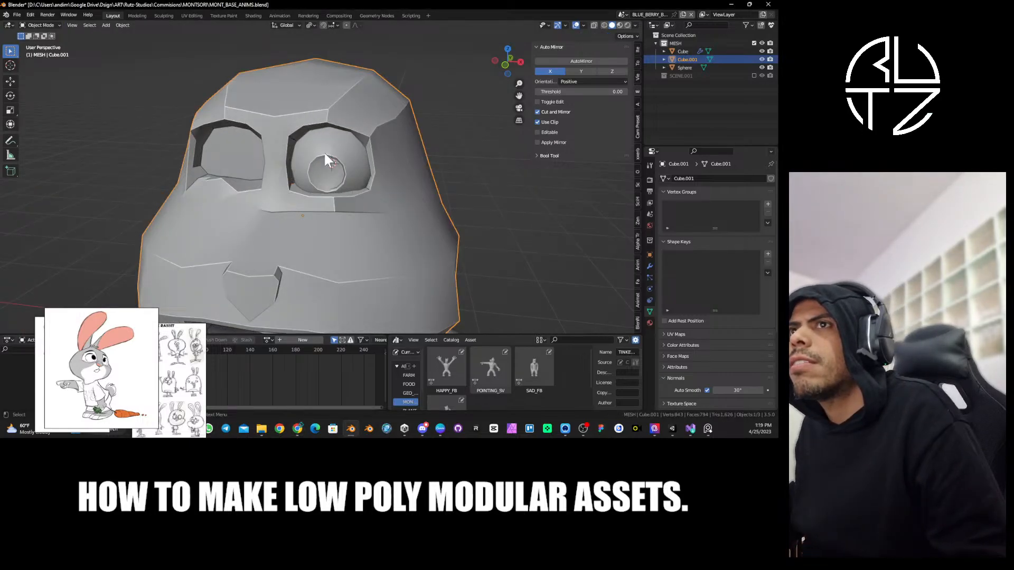
{"action": "left_click", "coordinate": [594, 60]}
{"action": "middle_click_drag", "start_coordinate": [296, 191], "coordinate": [382, 187]}
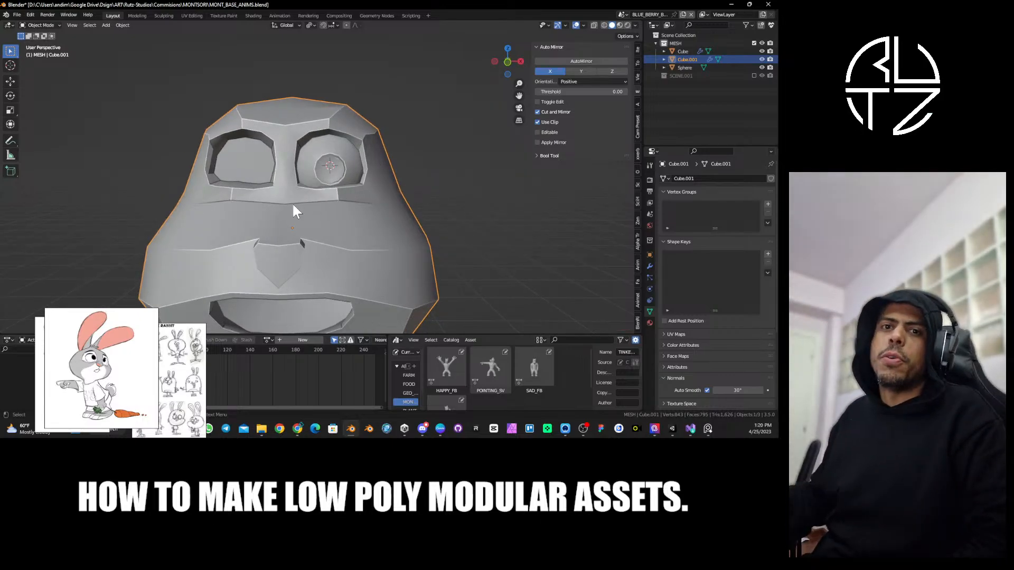
{"action": "scroll", "coordinate": [350, 188], "scroll_direction": "down", "scroll_amount": 4}
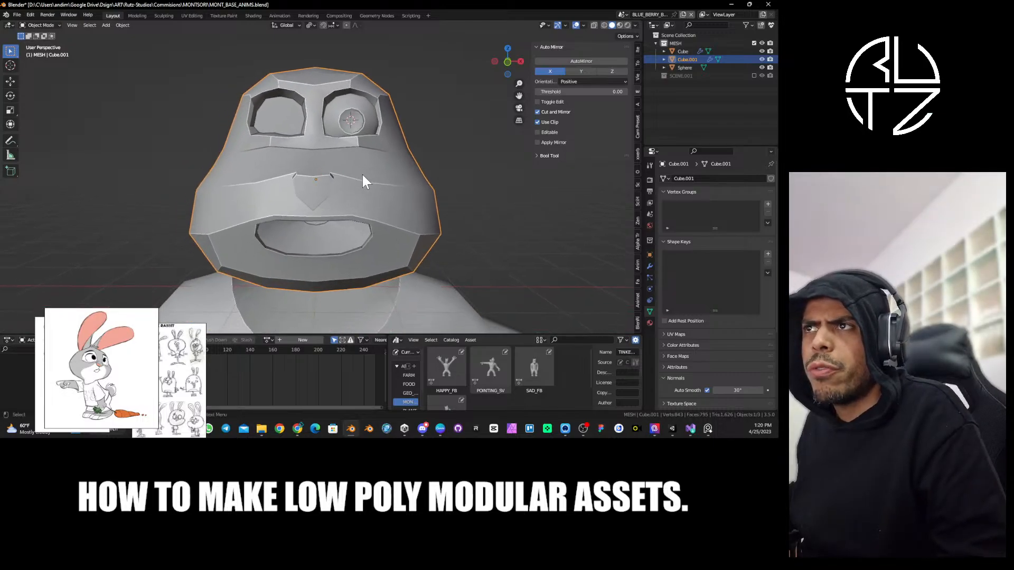
{"action": "mouse_move", "coordinate": [363, 173]}
{"action": "middle_mouse_down"}
{"action": "mouse_move", "coordinate": [357, 159]}
{"action": "mouse_move", "coordinate": [334, 158]}
{"action": "mouse_move", "coordinate": [375, 155]}
{"action": "mouse_move", "coordinate": [362, 156]}
{"action": "middle_mouse_up"}
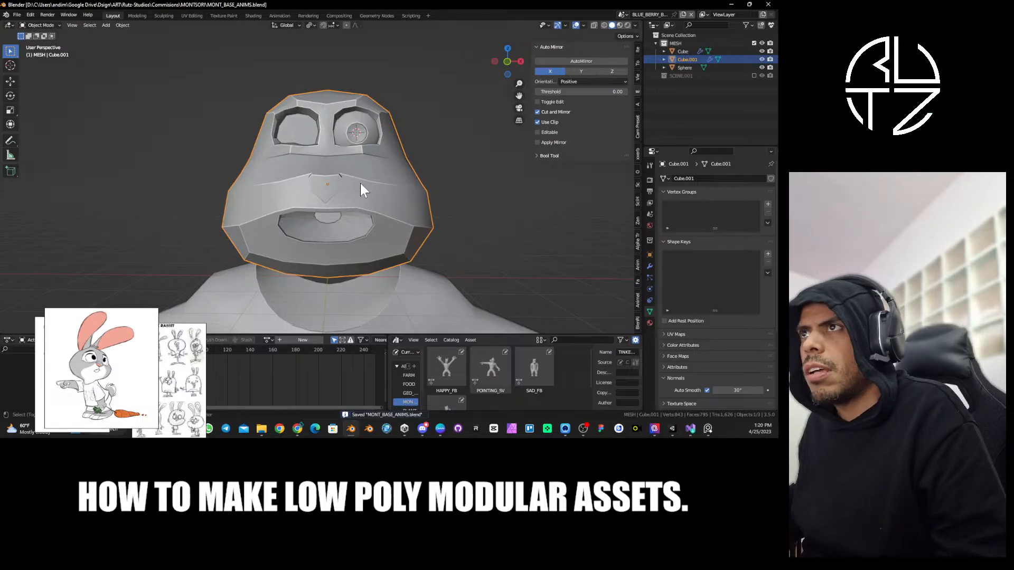
{"action": "middle_click_drag", "start_coordinate": [361, 184], "coordinate": [348, 101], "text": "shift"}
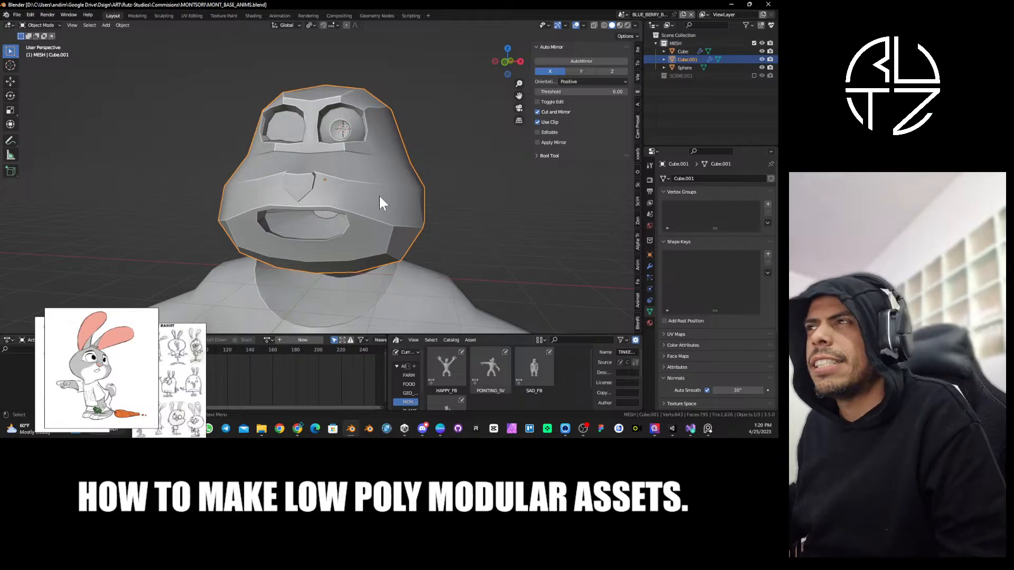
{"action": "scroll", "coordinate": [381, 239], "scroll_direction": "down", "scroll_amount": 4}
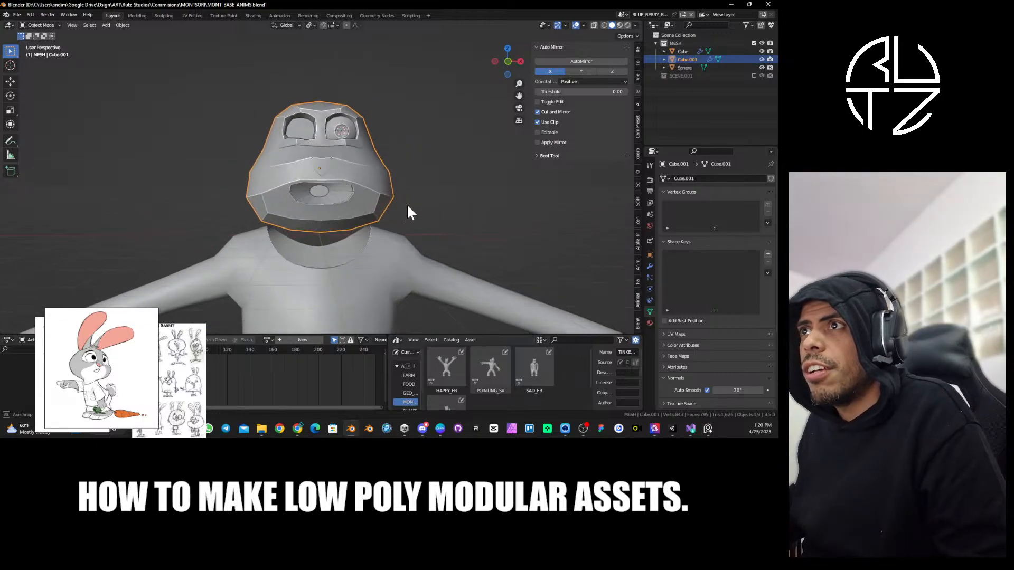
{"action": "middle_click_drag", "start_coordinate": [397, 173], "coordinate": [393, 198]}
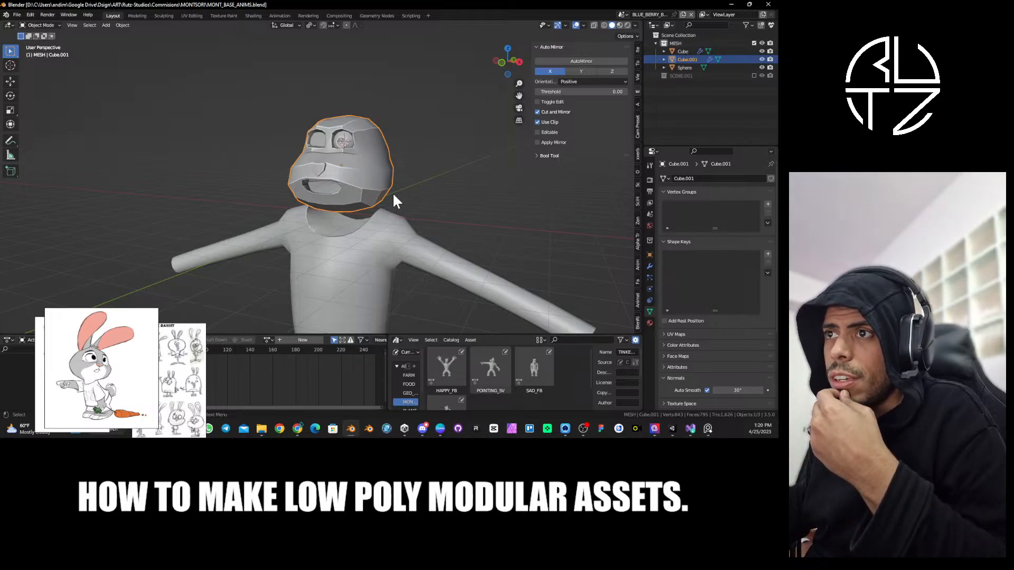
Apply Shade Smooth to the head.
{"action": "right_click", "coordinate": [366, 171]}
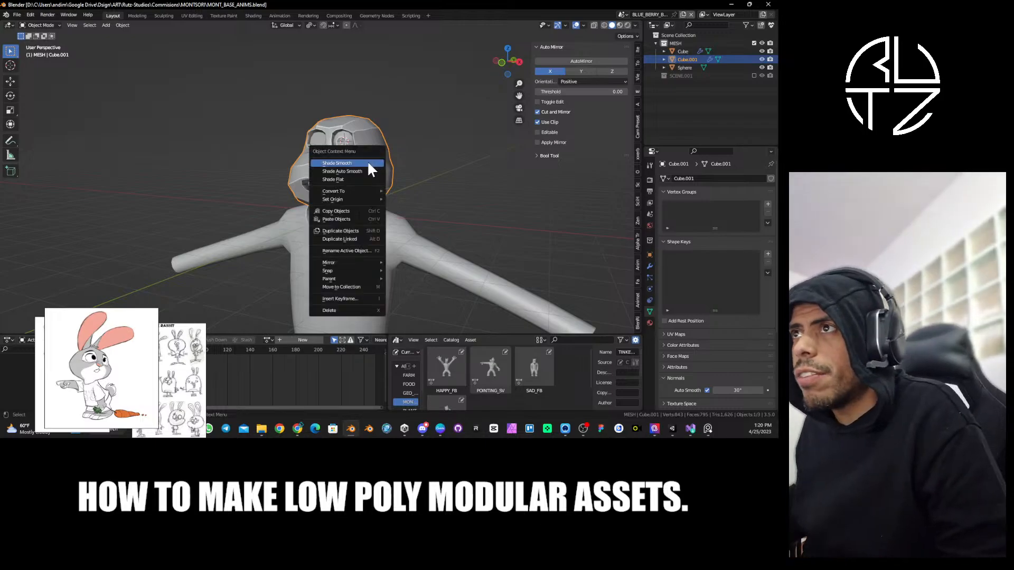
{"action": "left_click", "coordinate": [367, 161]}
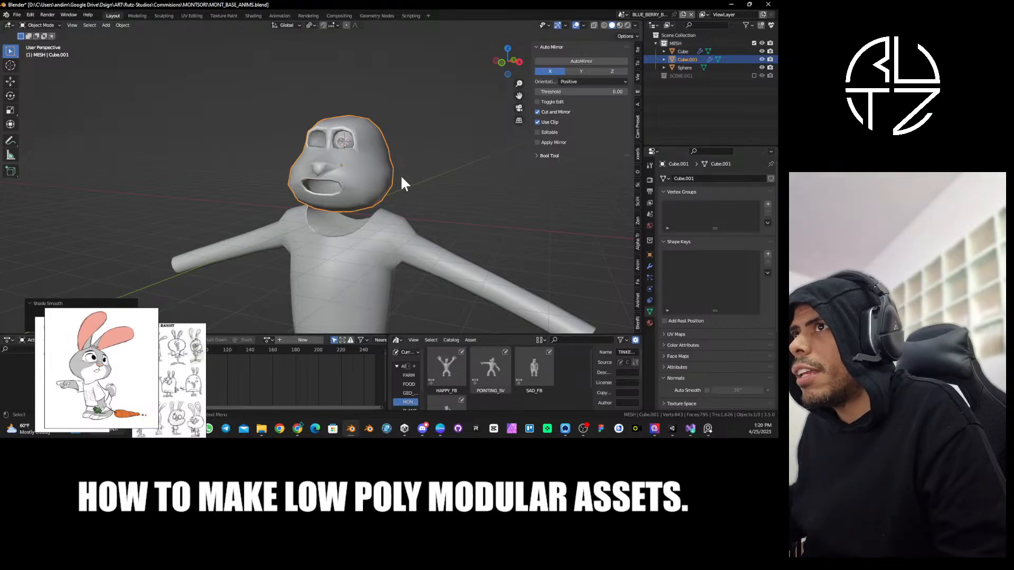
{"action": "middle_click_drag", "start_coordinate": [400, 175], "coordinate": [310, 125]}
In Edit Mode, knife-cut a new edge from the vertex beside the nostril down to the upper lip rim.
{"action": "scroll", "coordinate": [385, 172], "scroll_direction": "up", "scroll_amount": 4}
{"action": "key", "text": "Tab"}
{"action": "scroll", "coordinate": [345, 194], "scroll_direction": "up", "scroll_amount": 4}
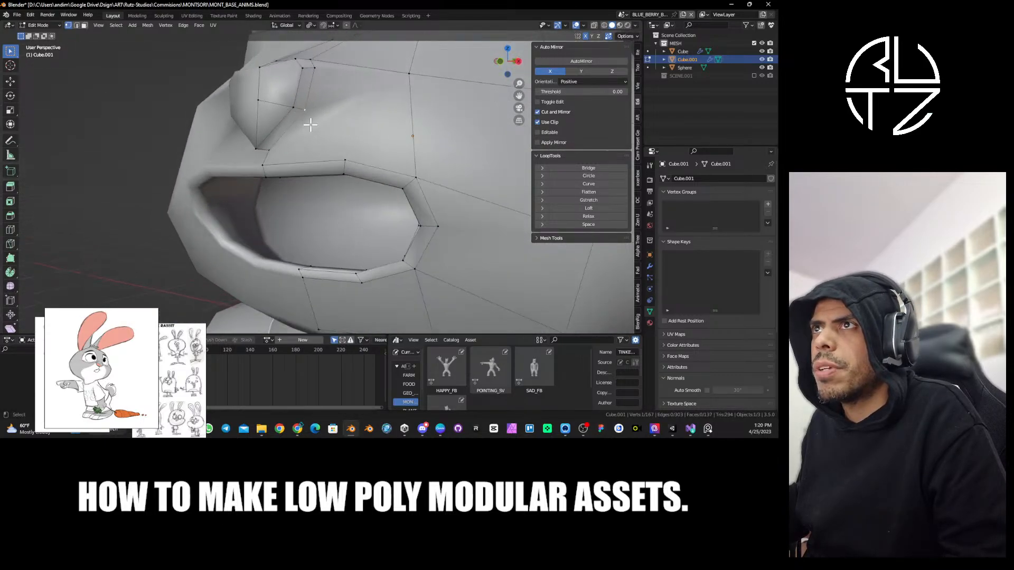
{"action": "key", "text": "k"}
{"action": "left_click", "coordinate": [305, 109]}
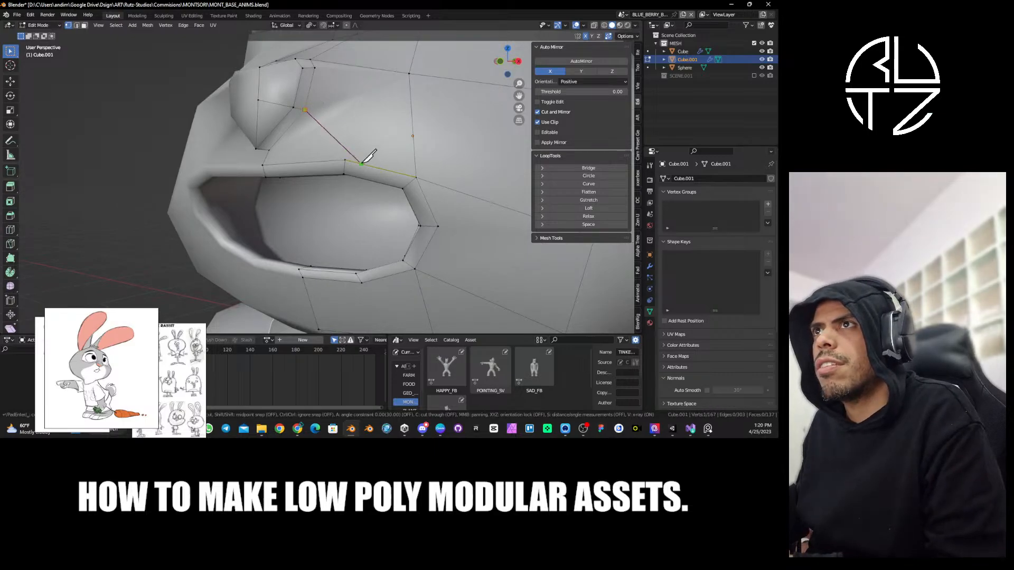
{"action": "key", "text": "Return"}
{"action": "scroll", "coordinate": [344, 159], "scroll_direction": "down", "scroll_amount": 3}
{"action": "mouse_move", "coordinate": [345, 158]}
{"action": "middle_mouse_down"}
{"action": "mouse_move", "coordinate": [403, 145]}
{"action": "mouse_move", "coordinate": [369, 150]}
{"action": "mouse_move", "coordinate": [356, 179]}
{"action": "mouse_move", "coordinate": [345, 169]}
{"action": "middle_mouse_up"}
{"action": "scroll", "coordinate": [326, 169], "scroll_direction": "up", "scroll_amount": 4}
{"action": "scroll", "coordinate": [326, 170], "scroll_direction": "down", "scroll_amount": 1}
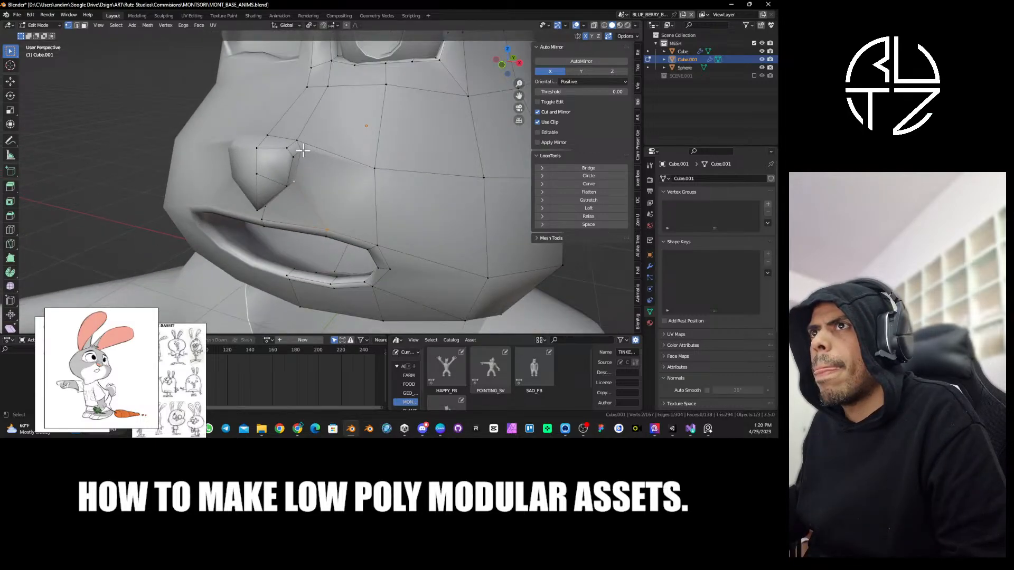
Knife-cut a new edge from the side of the nose up to the lower eye socket rim.
{"action": "key", "text": "k"}
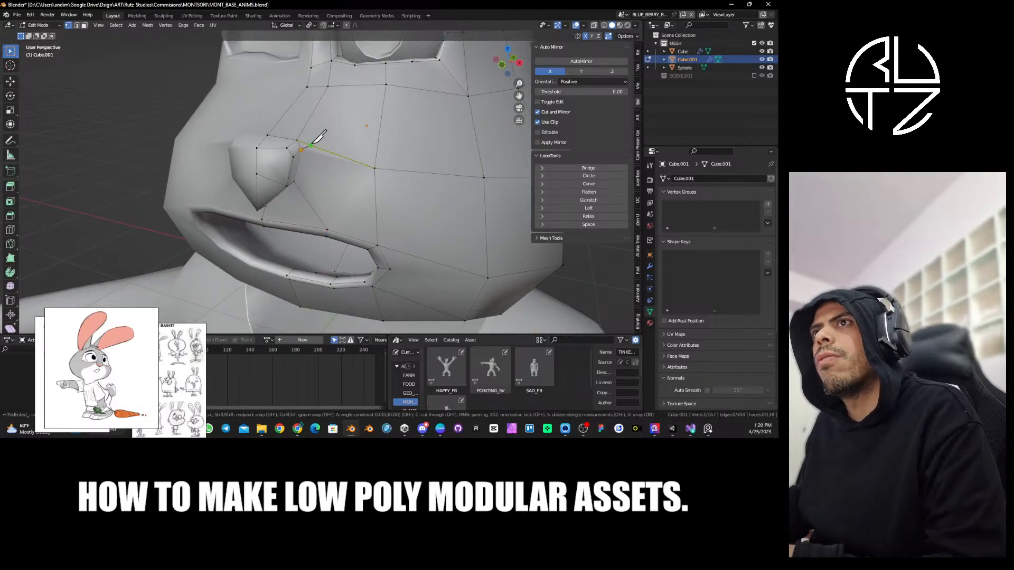
{"action": "left_click", "coordinate": [309, 145]}
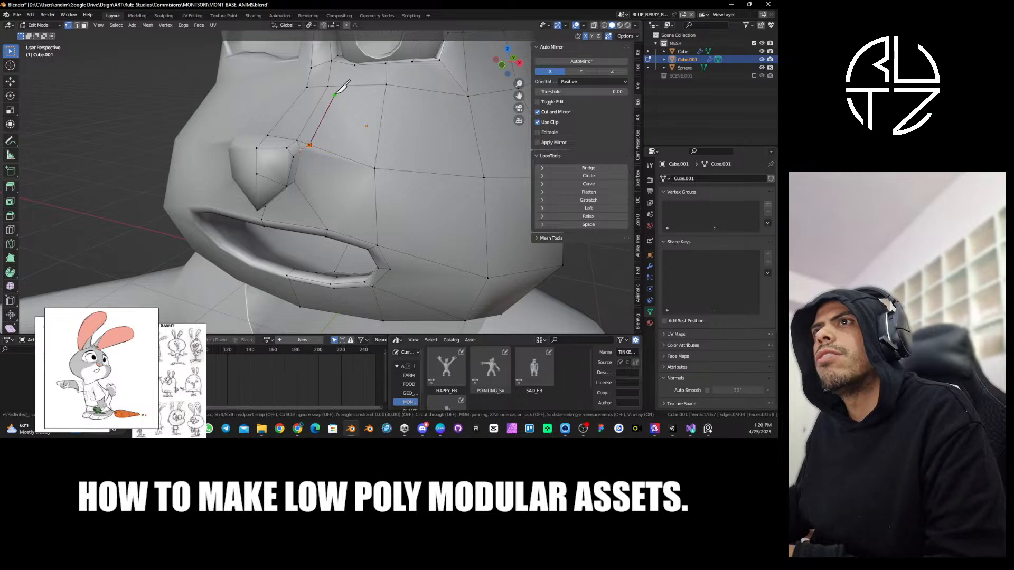
{"action": "left_click", "coordinate": [354, 65]}
{"action": "key", "text": "Return"}
Slide the new vertex above the nostril upward along its edge and nudge it about 0.018 m toward the nose.
{"action": "middle_click_drag", "start_coordinate": [313, 141], "coordinate": [329, 159]}
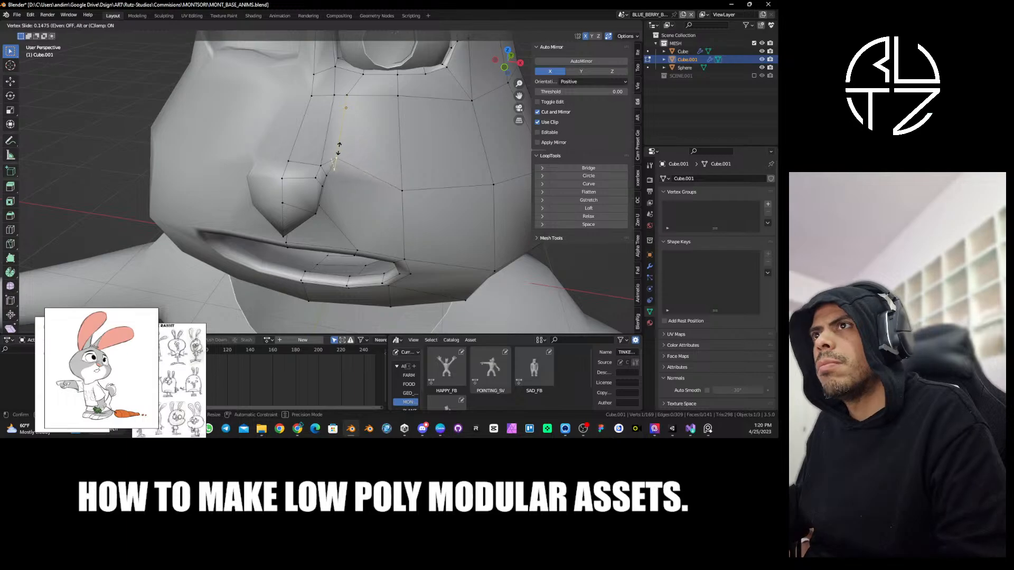
{"action": "left_click", "coordinate": [339, 154]}
{"action": "scroll", "coordinate": [347, 157], "scroll_direction": "down", "scroll_amount": 1}
{"action": "scroll", "coordinate": [348, 157], "scroll_direction": "down", "scroll_amount": 4}
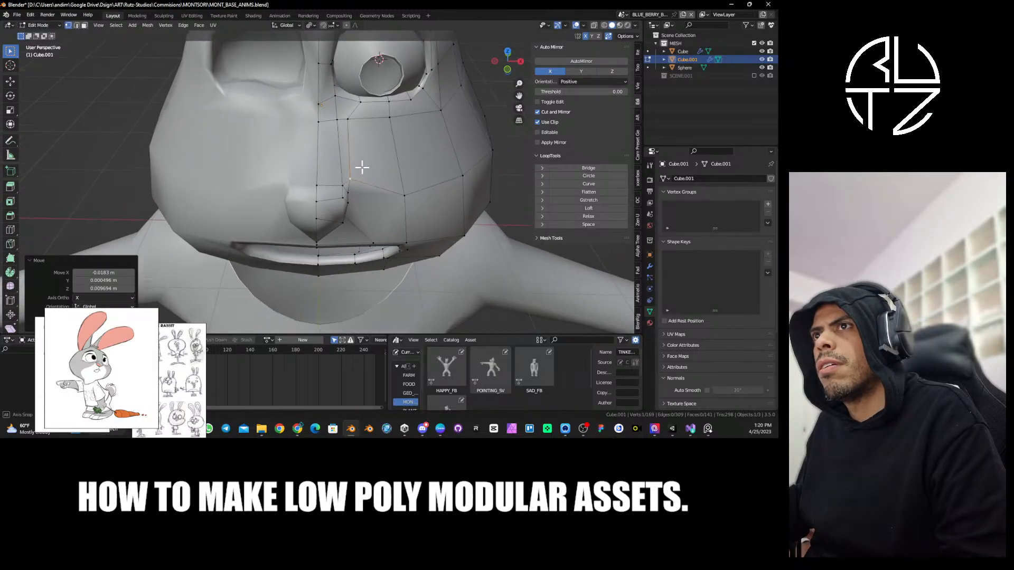
Slide the vertex at the base of the nose along its edge with a factor of 0.254.
{"action": "key", "text": "Tab"}
{"action": "middle_click_drag", "start_coordinate": [384, 207], "coordinate": [351, 167]}
{"action": "key", "text": "Tab"}
{"action": "key", "text": "shift+v"}
{"action": "left_click", "coordinate": [264, 159]}
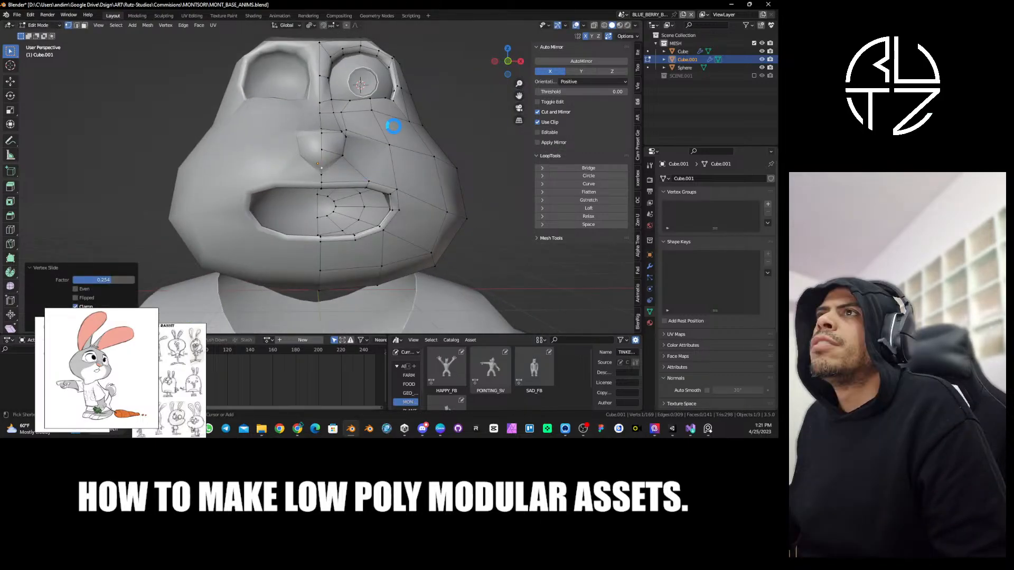
Move the lower outer and outer eye socket rim vertices forward toward the front of the eyeball.
{"action": "scroll", "coordinate": [341, 184], "scroll_direction": "up", "scroll_amount": 3}
{"action": "middle_click_drag", "start_coordinate": [392, 122], "coordinate": [338, 163], "text": "shift"}
{"action": "key", "text": "g"}
{"action": "left_click", "coordinate": [381, 159]}
{"action": "left_click", "coordinate": [366, 154]}
{"action": "key", "text": "g"}
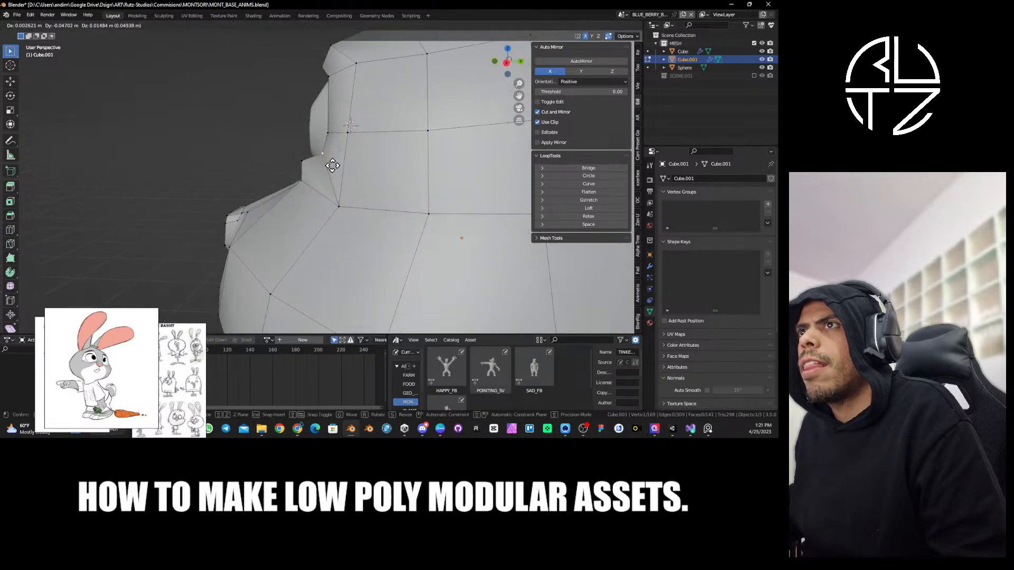
{"action": "left_click", "coordinate": [322, 165]}
{"action": "left_click", "coordinate": [325, 133]}
{"action": "key", "text": "g"}
{"action": "left_click", "coordinate": [320, 126]}
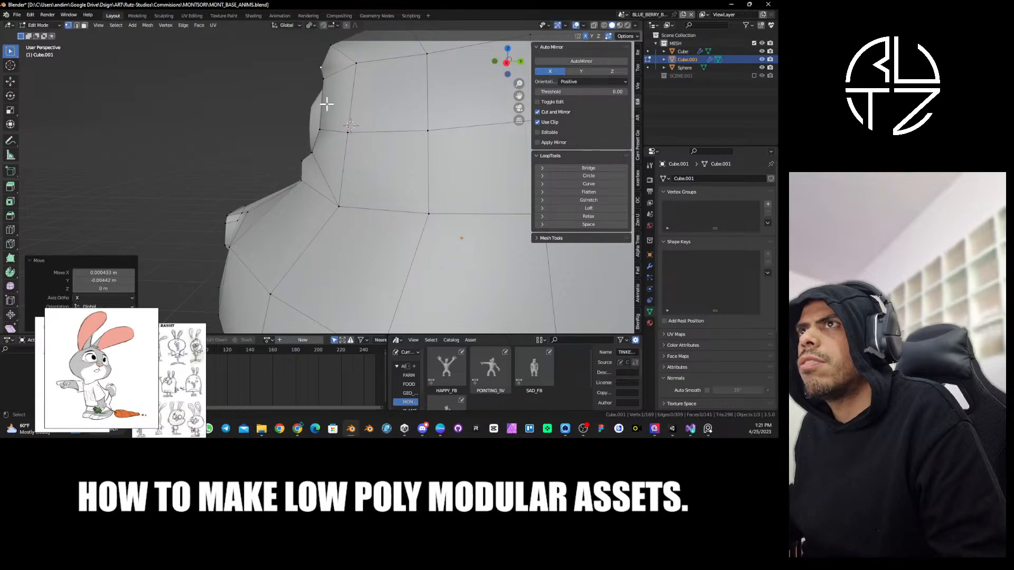
Pull the upper eye socket rim and brow vertices forward along Y, moving the last one about 0.045 m.
{"action": "mouse_move", "coordinate": [323, 102]}
{"action": "middle_mouse_down"}
{"action": "mouse_move", "coordinate": [319, 74]}
{"action": "mouse_move", "coordinate": [317, 84]}
{"action": "middle_mouse_up"}
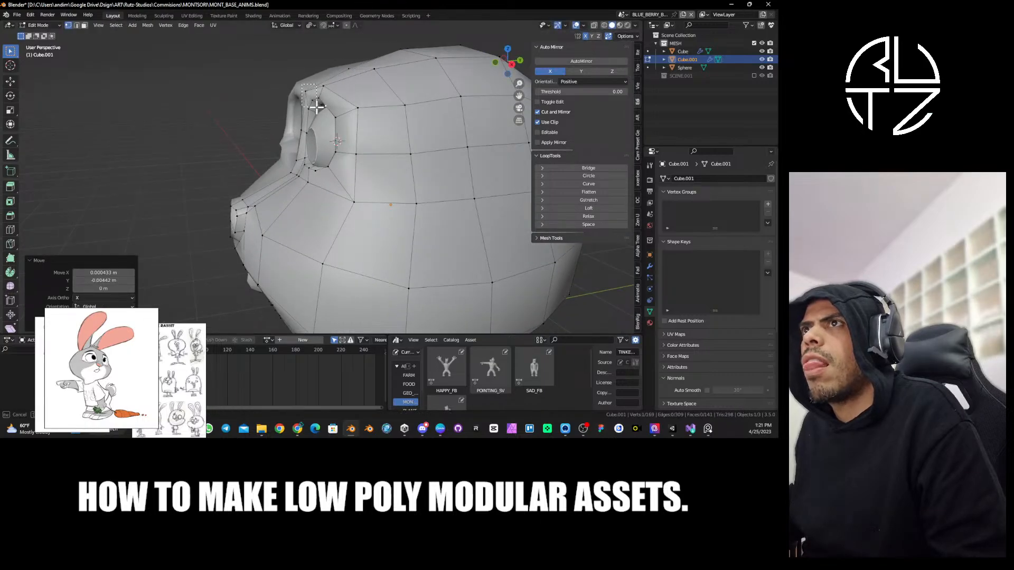
{"action": "left_click_drag", "start_coordinate": [314, 110], "coordinate": [315, 109]}
{"action": "mouse_move", "coordinate": [329, 98]}
{"action": "middle_mouse_down"}
{"action": "mouse_move", "coordinate": [338, 102]}
{"action": "mouse_move", "coordinate": [326, 100]}
{"action": "middle_mouse_up"}
{"action": "key", "text": "g"}
{"action": "key", "text": "y"}
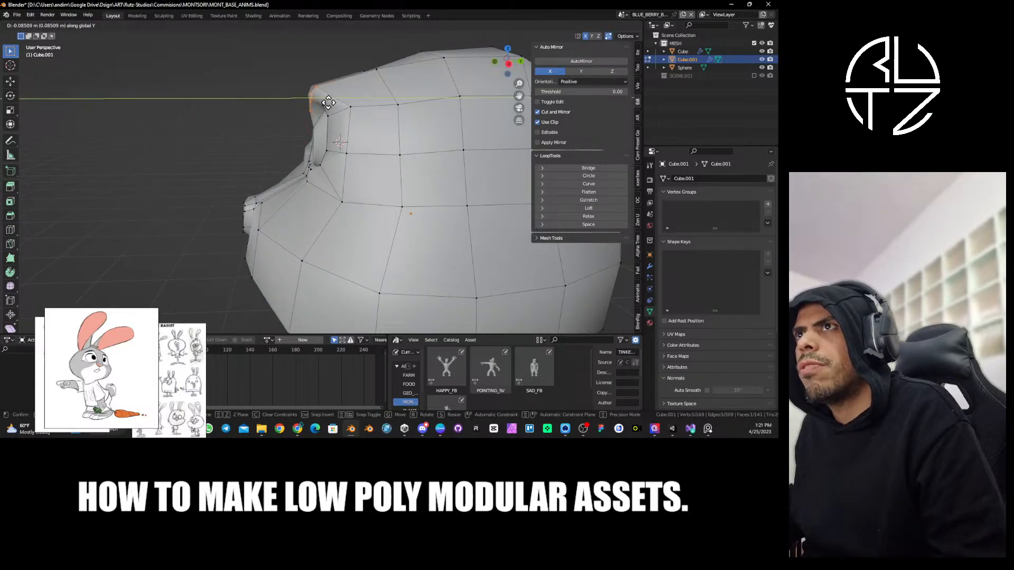
{"action": "left_click", "coordinate": [332, 103]}
{"action": "left_click", "coordinate": [333, 108]}
{"action": "key", "text": "g"}
{"action": "key", "text": "y"}
{"action": "left_click", "coordinate": [326, 107]}
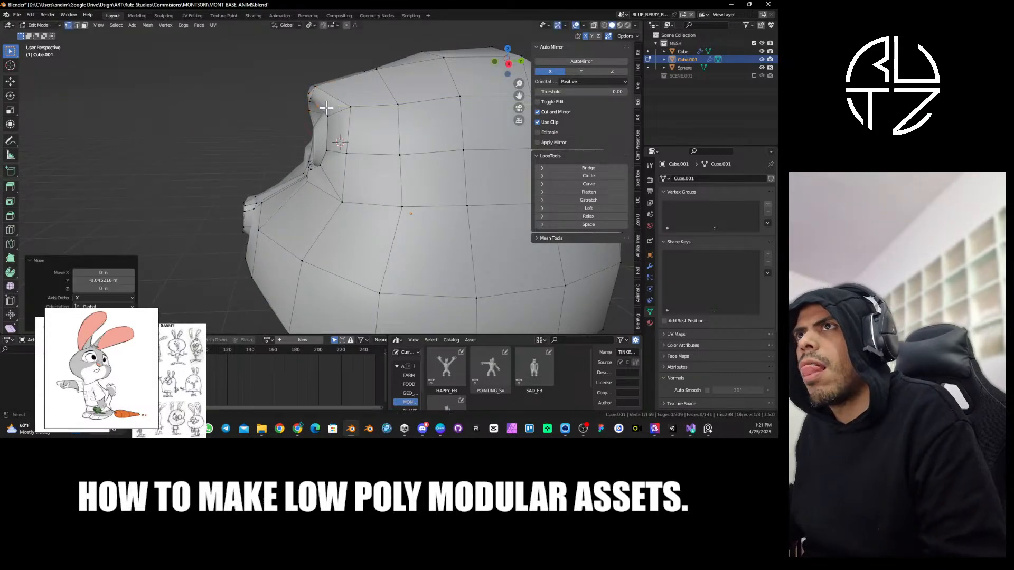
Pull the outer eye socket rim vertices forward along Y and nudge the upper outer vertex slightly forward.
{"action": "left_click", "coordinate": [326, 112]}
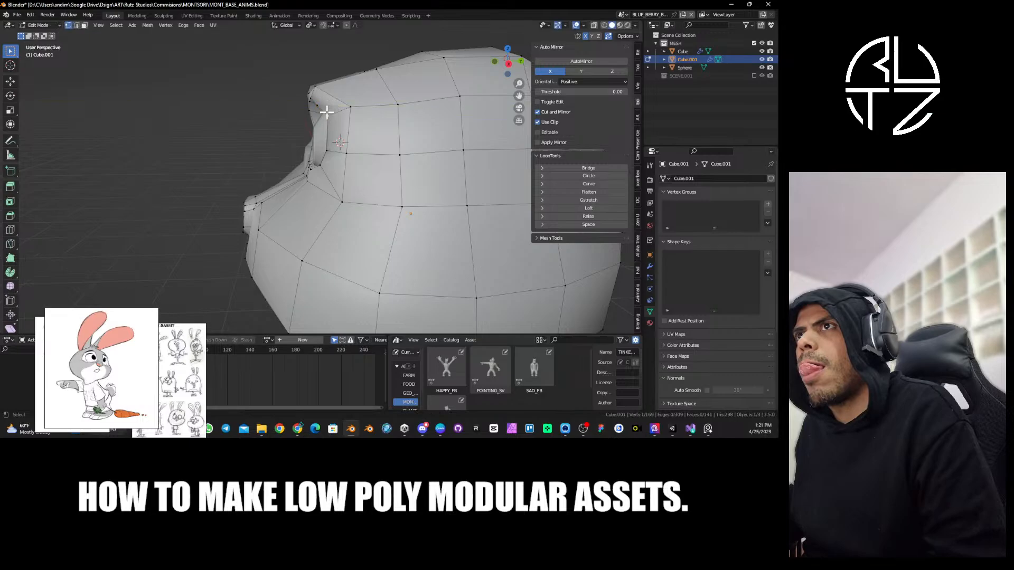
{"action": "key", "text": "g"}
{"action": "key", "text": "y"}
{"action": "left_click", "coordinate": [341, 156]}
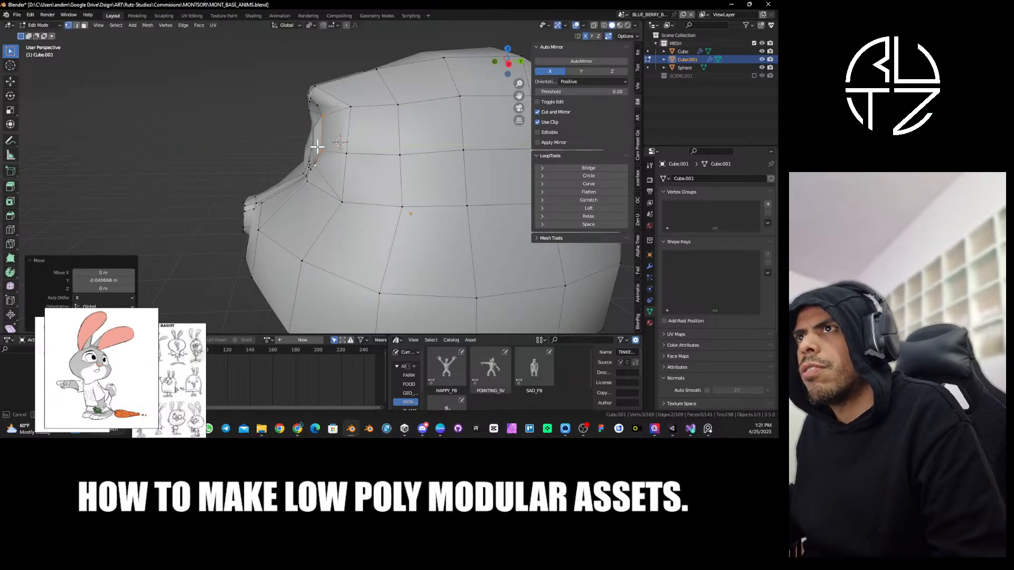
{"action": "left_click", "coordinate": [314, 115]}
{"action": "key", "text": "g"}
{"action": "key", "text": "y"}
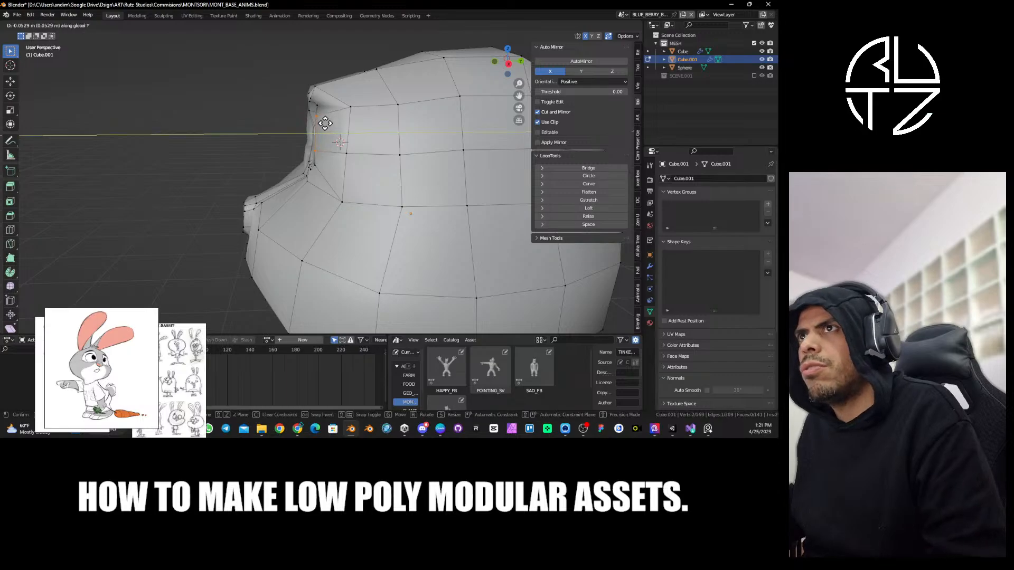
{"action": "left_click", "coordinate": [324, 107]}
{"action": "left_click", "coordinate": [328, 111]}
{"action": "key", "text": "g"}
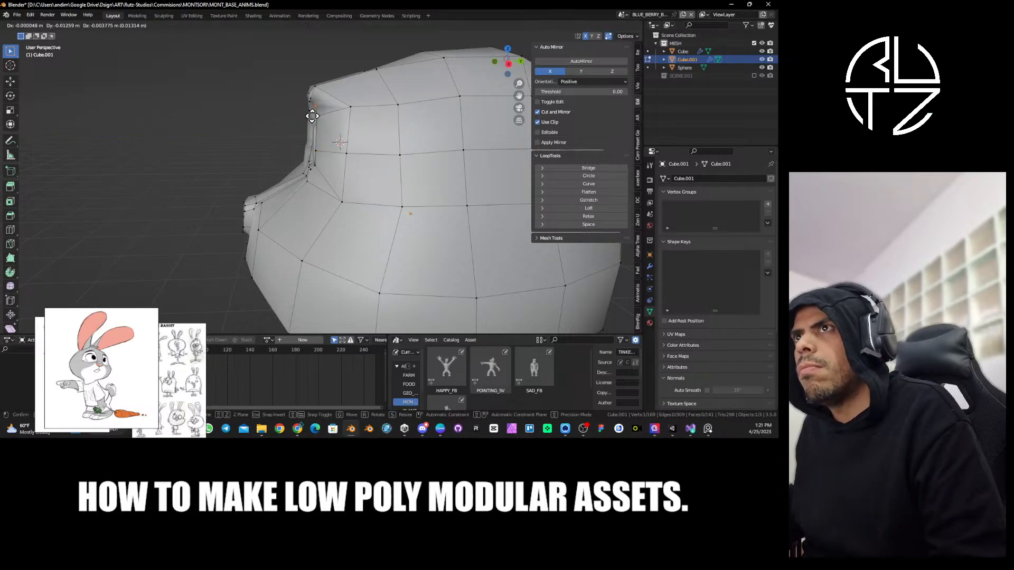
{"action": "left_click", "coordinate": [295, 120]}
Slide the vertex beneath the inner corner of the eye socket along its edge with a factor of 0.142.
{"action": "middle_click_drag", "start_coordinate": [310, 129], "coordinate": [305, 172]}
{"action": "left_click_drag", "start_coordinate": [288, 161], "coordinate": [303, 173]}
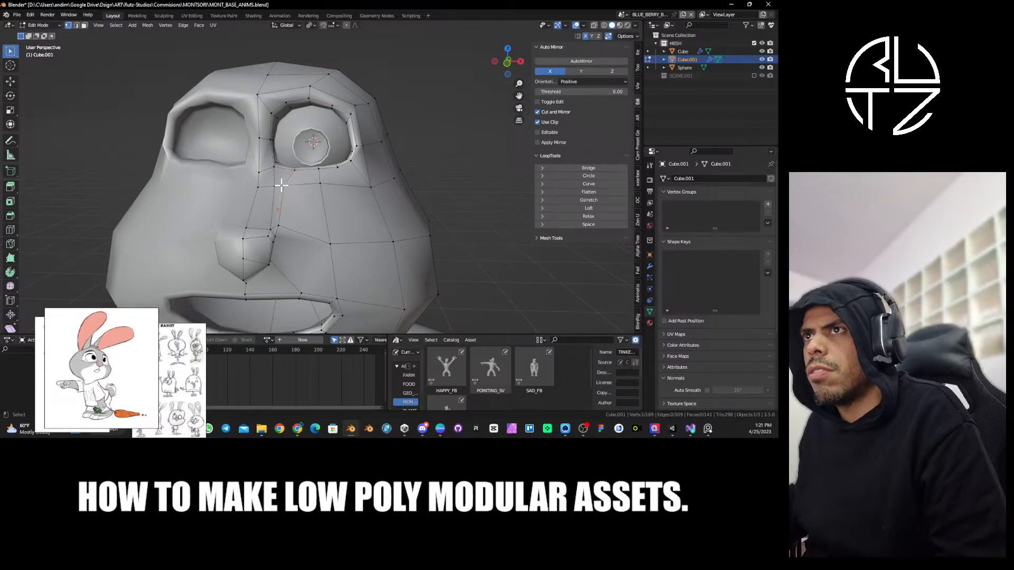
{"action": "key", "text": "g"}
{"action": "key", "text": "g"}
{"action": "left_click", "coordinate": [310, 195]}
Slide the lower eye socket rim vertices along their edges to refine the rim under the eyeball.
{"action": "middle_click_drag", "start_coordinate": [310, 195], "coordinate": [334, 174]}
{"action": "scroll", "coordinate": [310, 177], "scroll_direction": "up", "scroll_amount": 4}
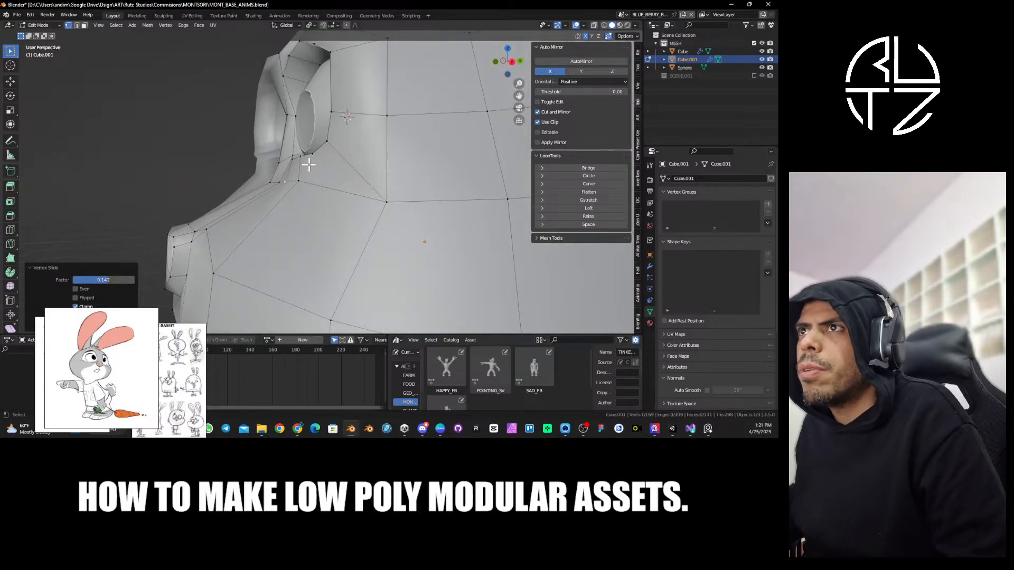
{"action": "key", "text": "g"}
{"action": "key", "text": "g"}
{"action": "left_click", "coordinate": [313, 157]}
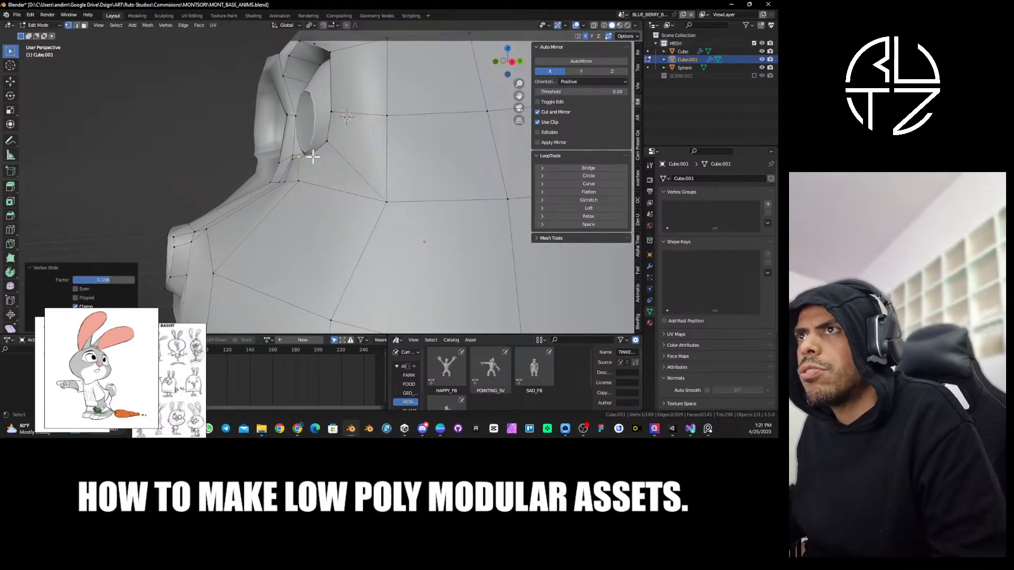
{"action": "key", "text": "g"}
{"action": "key", "text": "g"}
{"action": "left_click", "coordinate": [308, 162]}
Move the upper cheek vertex below the outer eye corner about 0.165 m forward along Y.
{"action": "scroll", "coordinate": [307, 163], "scroll_direction": "down", "scroll_amount": 2}
{"action": "middle_click_drag", "start_coordinate": [308, 163], "coordinate": [339, 179]}
{"action": "left_click", "coordinate": [329, 195]}
{"action": "key", "text": "g"}
{"action": "key", "text": "y"}
{"action": "left_click", "coordinate": [312, 194]}
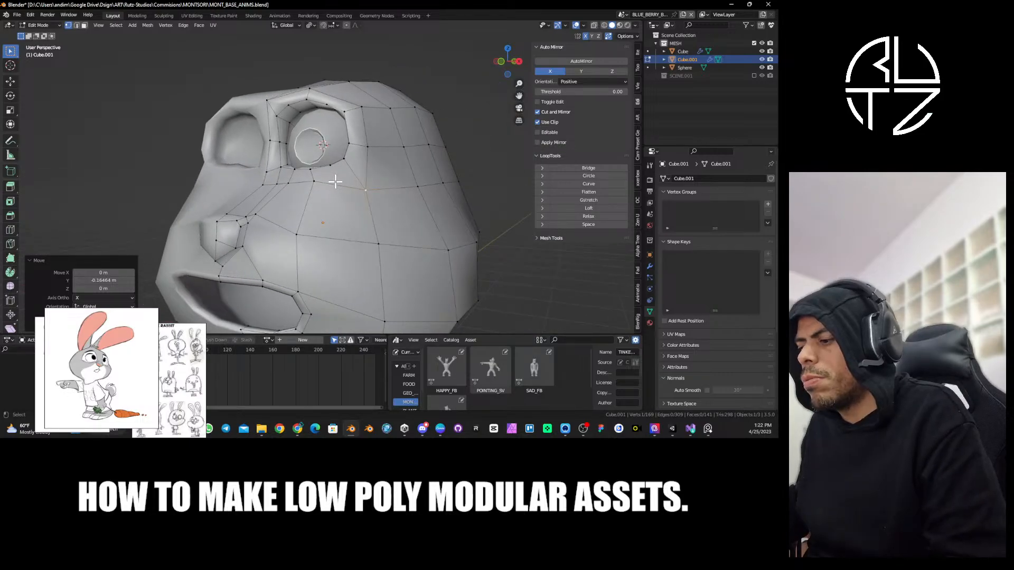
Try a knife cut from beneath the eye down the cheek and under the mouth, checking the shading in Object Mode.
{"action": "key", "text": "k"}
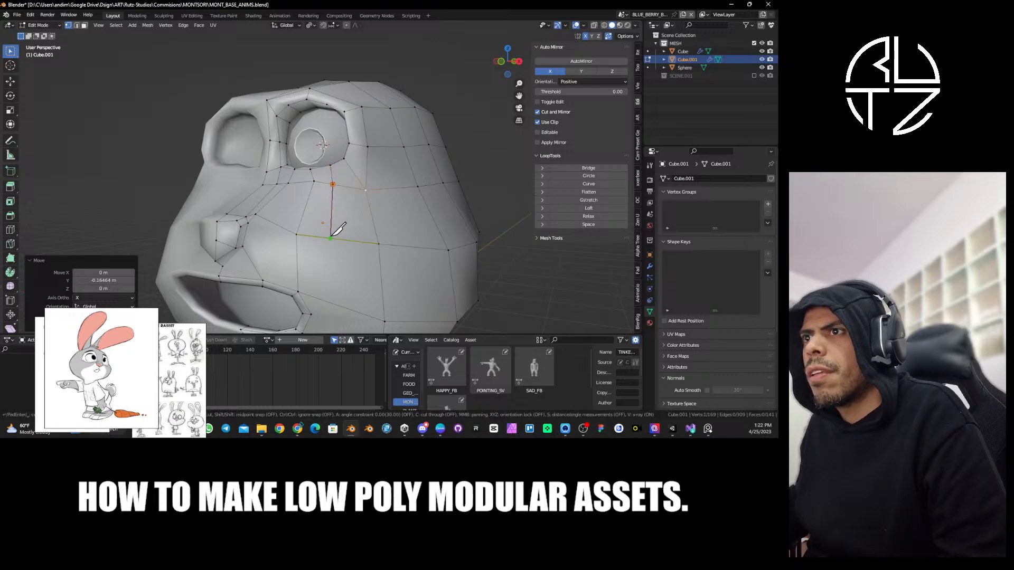
{"action": "middle_click_drag", "start_coordinate": [338, 248], "coordinate": [361, 159], "text": "shift"}
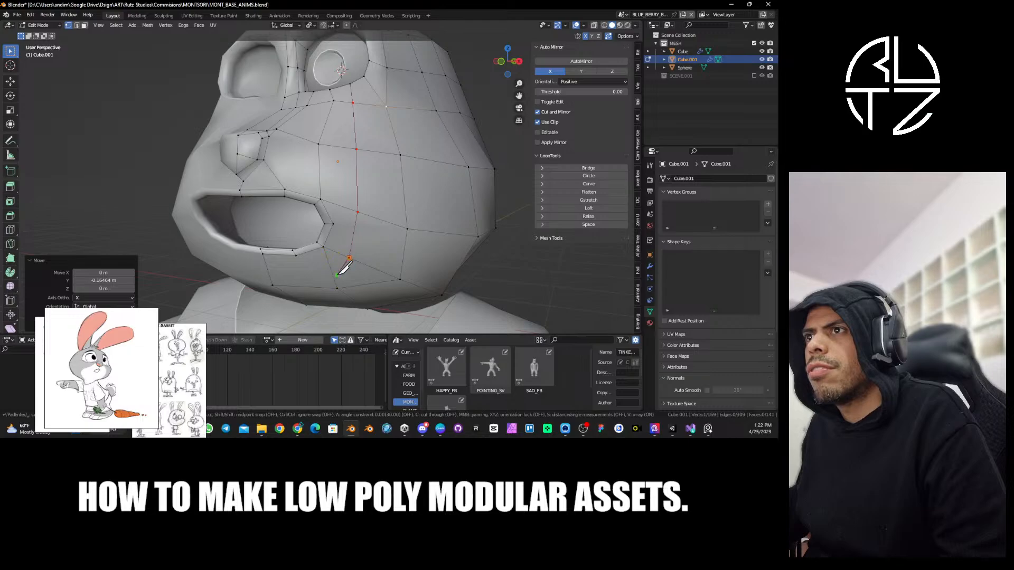
{"action": "left_click", "coordinate": [332, 272]}
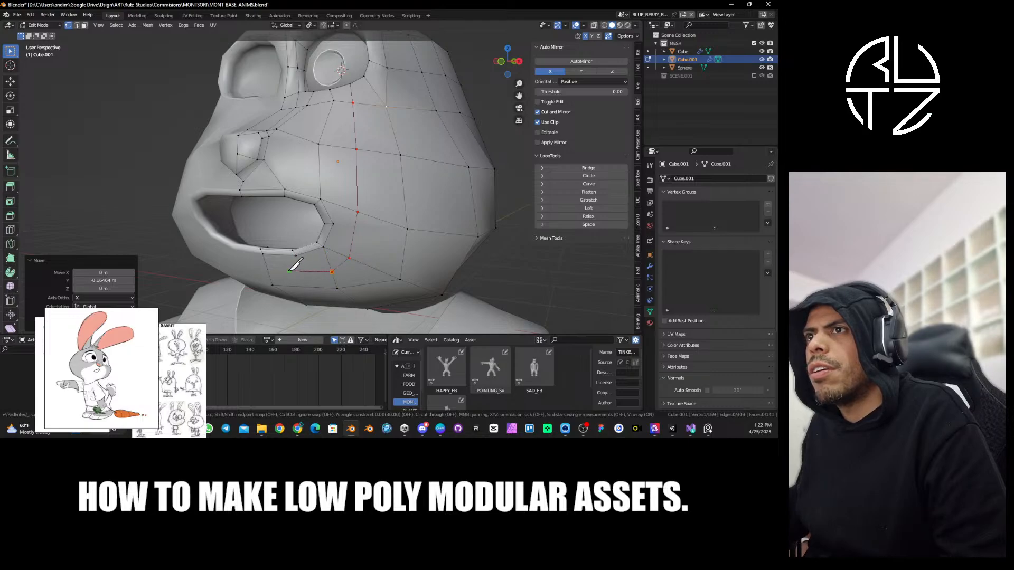
{"action": "left_click", "coordinate": [269, 271]}
{"action": "key", "text": "Return"}
{"action": "middle_click_drag", "start_coordinate": [305, 254], "coordinate": [332, 249]}
{"action": "scroll", "coordinate": [332, 249], "scroll_direction": "down", "scroll_amount": 6}
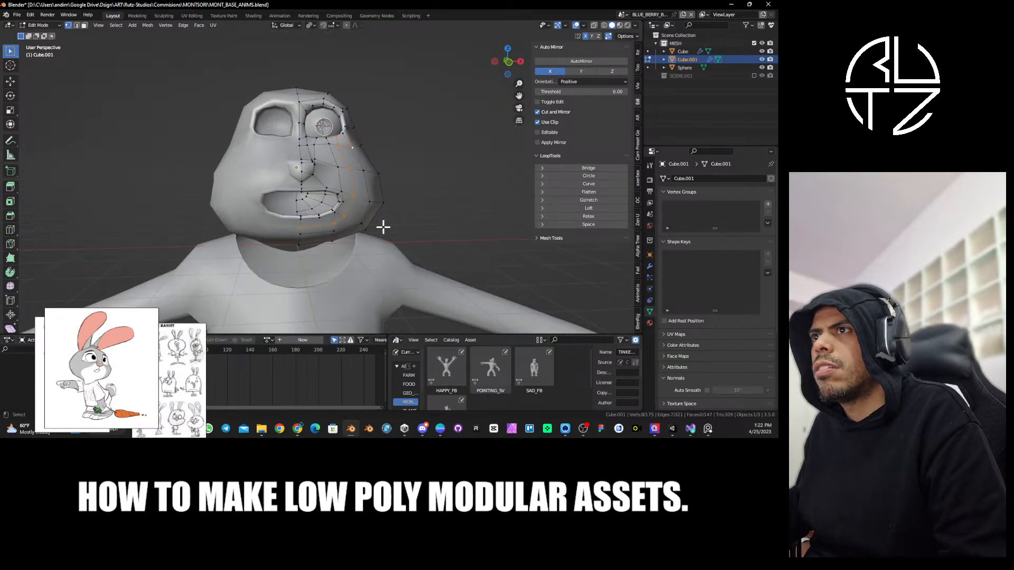
{"action": "key", "text": "Tab"}
{"action": "middle_click_drag", "start_coordinate": [388, 205], "coordinate": [386, 170]}
{"action": "key", "text": "Tab"}
{"action": "scroll", "coordinate": [356, 204], "scroll_direction": "up", "scroll_amount": 4}
{"action": "key", "text": "Tab"}
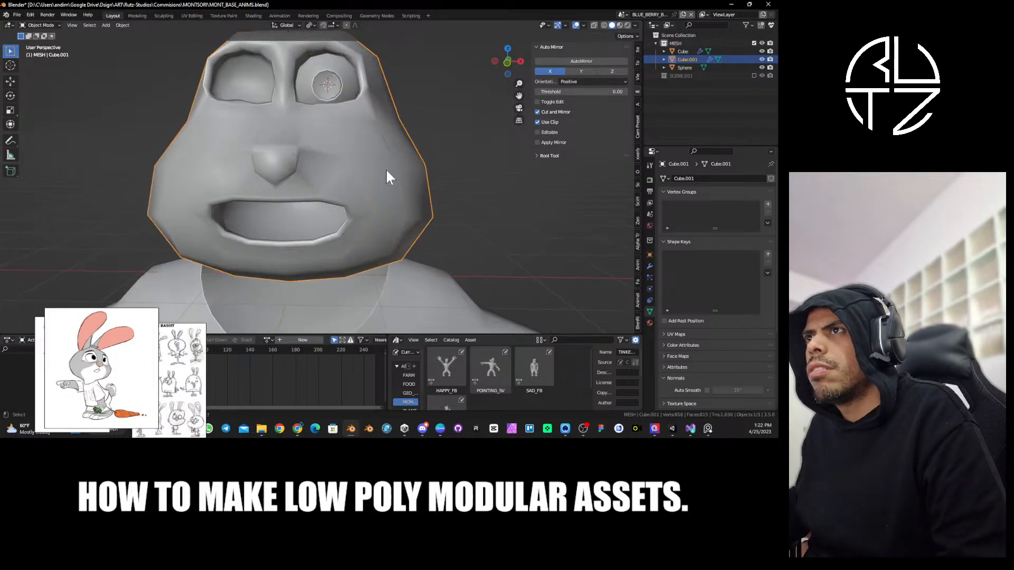
{"action": "key", "text": "Tab"}
Knife-cut an edge from the lower eye socket rim vertex to the cheek vertex beneath the eye.
{"action": "scroll", "coordinate": [358, 174], "scroll_direction": "up", "scroll_amount": 5}
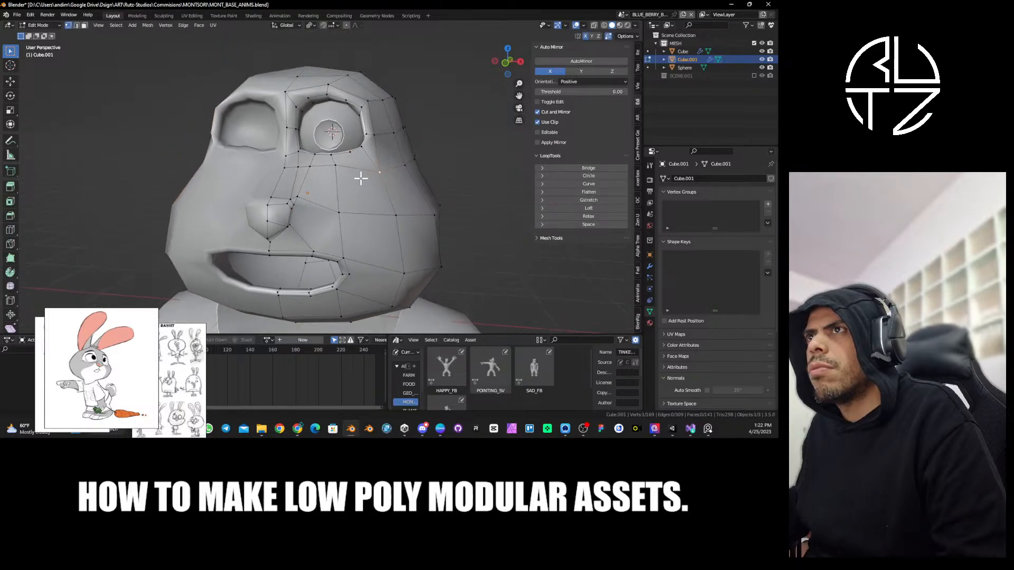
{"action": "middle_click_drag", "start_coordinate": [359, 165], "coordinate": [351, 188]}
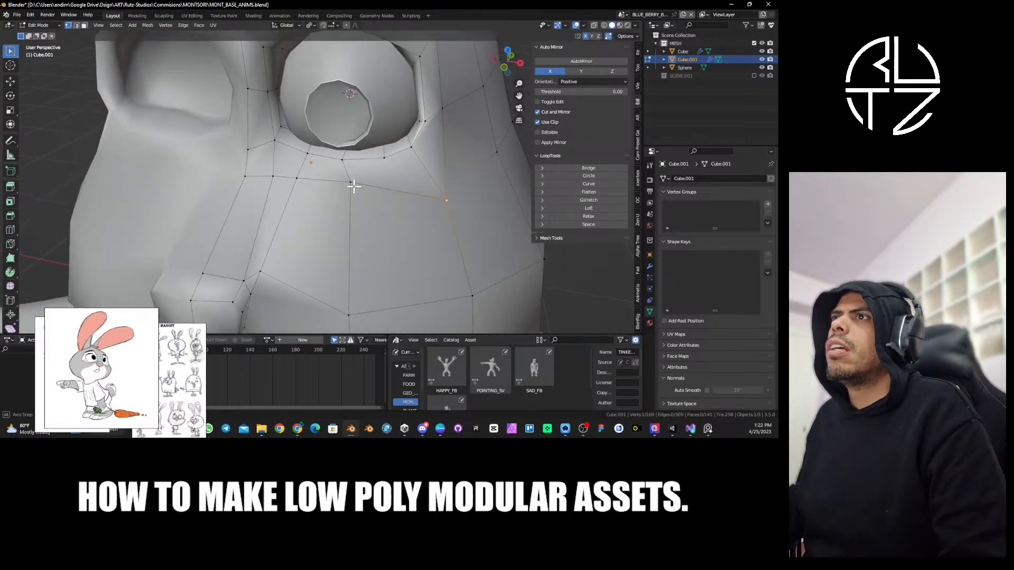
{"action": "key", "text": "k"}
{"action": "left_click", "coordinate": [384, 157]}
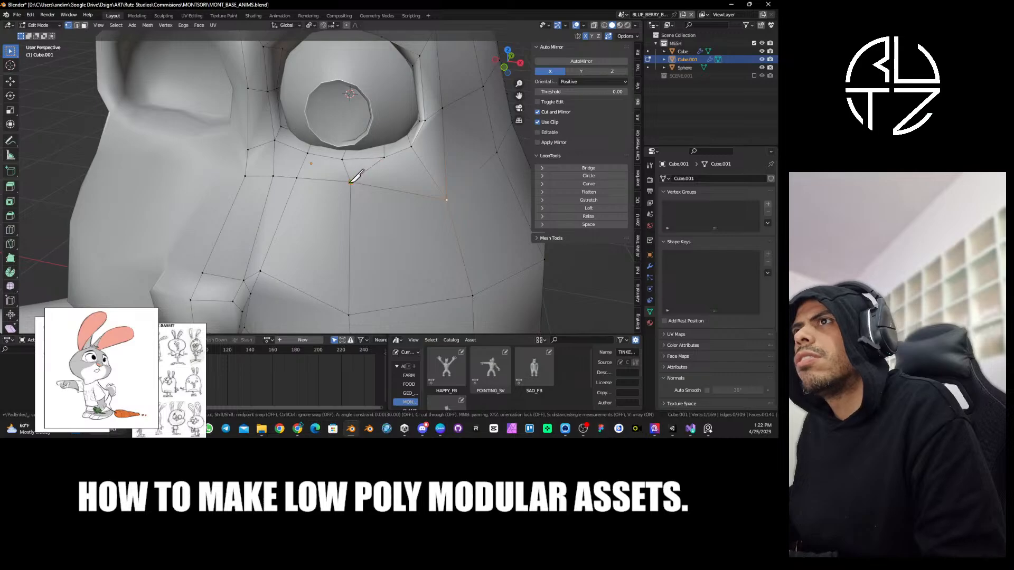
{"action": "left_click", "coordinate": [350, 183]}
{"action": "key", "text": "Return"}
Reposition the vertex beneath the inner eye socket corner outward along its row.
{"action": "middle_click_drag", "start_coordinate": [359, 185], "coordinate": [330, 182]}
{"action": "scroll", "coordinate": [377, 184], "scroll_direction": "down", "scroll_amount": 1}
{"action": "key", "text": "g"}
{"action": "key", "text": "g"}
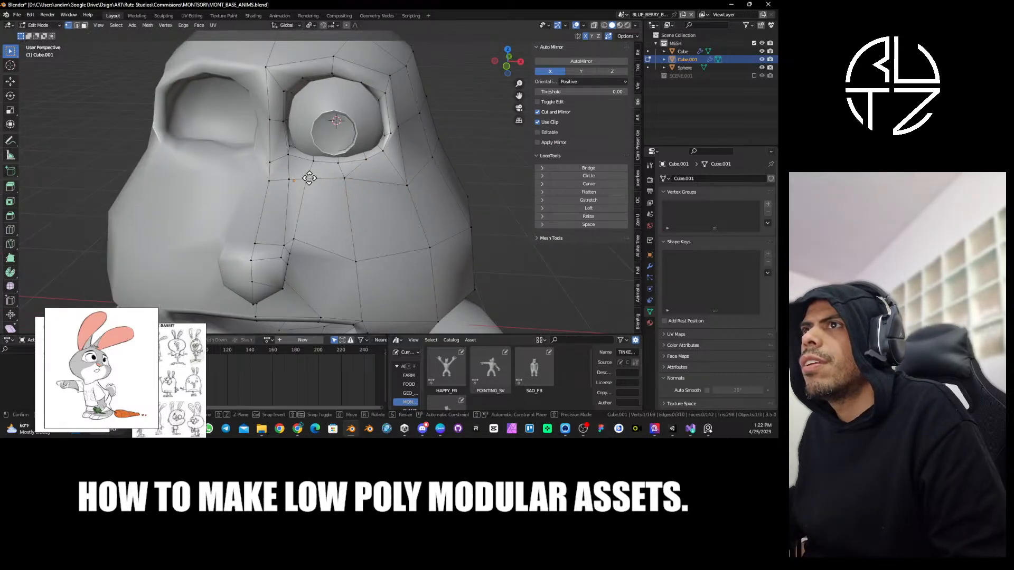
{"action": "left_click", "coordinate": [314, 179]}
Shift the cheek vertex beneath the middle of the eye slightly outward along its row.
{"action": "scroll", "coordinate": [342, 180], "scroll_direction": "down", "scroll_amount": 1}
{"action": "left_click", "coordinate": [357, 165]}
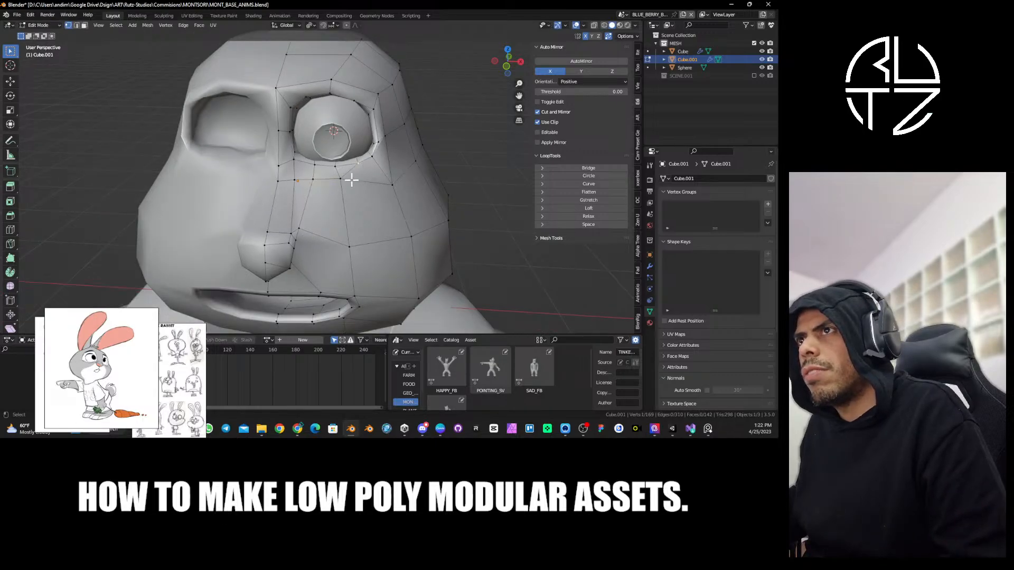
{"action": "left_click", "coordinate": [341, 181]}
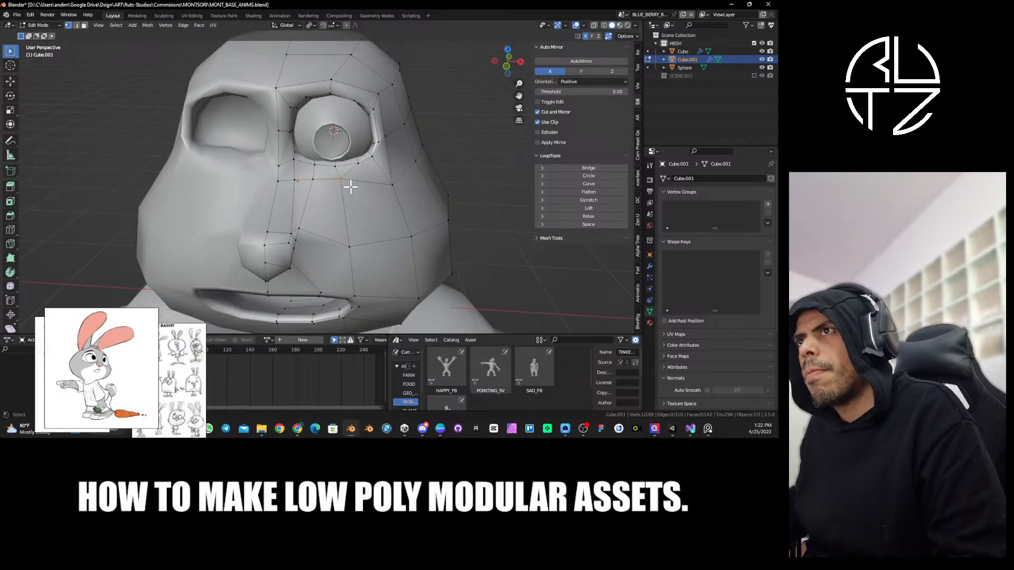
{"action": "key", "text": "g"}
{"action": "left_click", "coordinate": [360, 193]}
Raise the cheek vertex below the outer eye corner, and nudge it about 0.03 m further from the side.
{"action": "left_click", "coordinate": [393, 185]}
{"action": "key", "text": "g"}
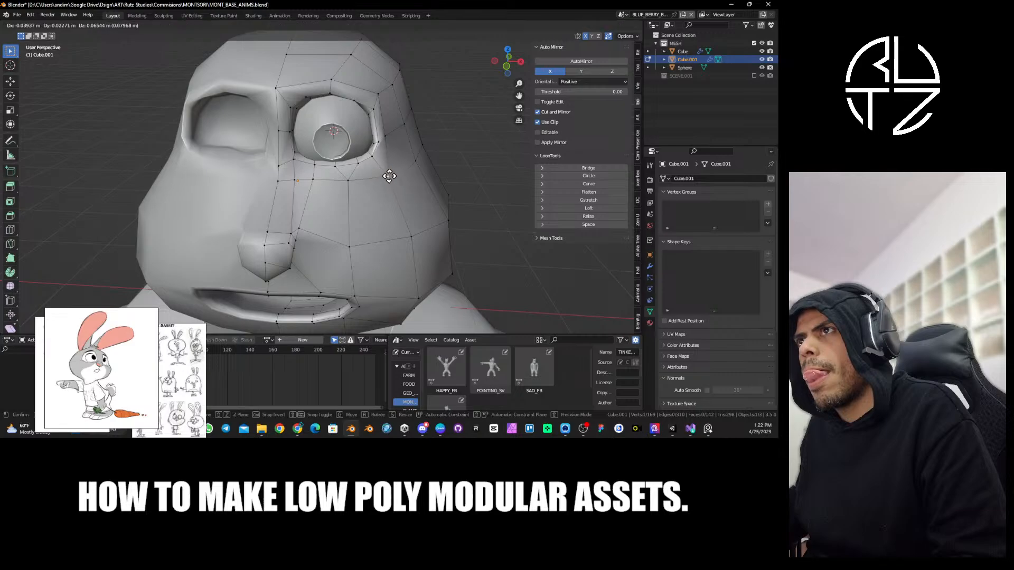
{"action": "left_click", "coordinate": [392, 180]}
{"action": "middle_click_drag", "start_coordinate": [392, 180], "coordinate": [355, 153]}
{"action": "key", "text": "g"}
{"action": "left_click", "coordinate": [342, 180]}
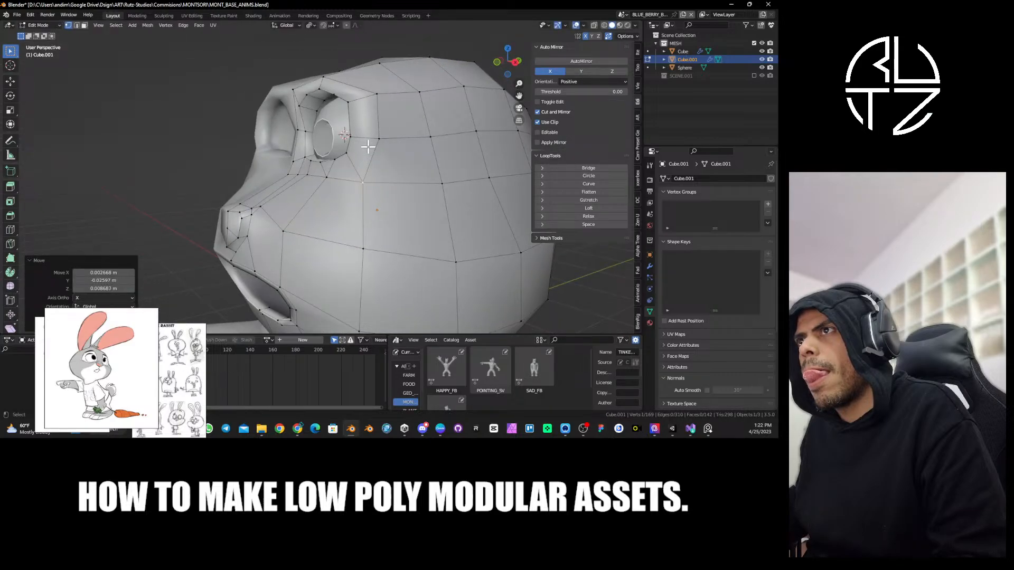
Knife-cut an edge from the lower outer eye socket rim to the vertex at the outer side of the socket.
{"action": "key", "text": "k"}
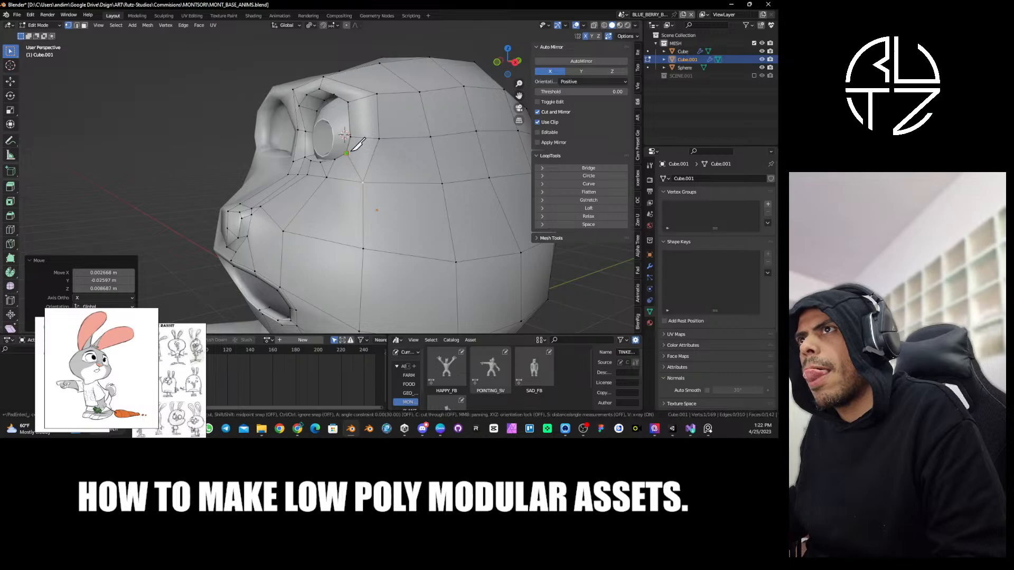
{"action": "left_click", "coordinate": [379, 139]}
{"action": "key", "text": "Return"}
{"action": "mouse_move", "coordinate": [379, 139]}
{"action": "middle_mouse_down"}
{"action": "mouse_move", "coordinate": [405, 160]}
{"action": "mouse_move", "coordinate": [388, 137]}
{"action": "middle_mouse_up"}
{"action": "key", "text": "alt+a"}
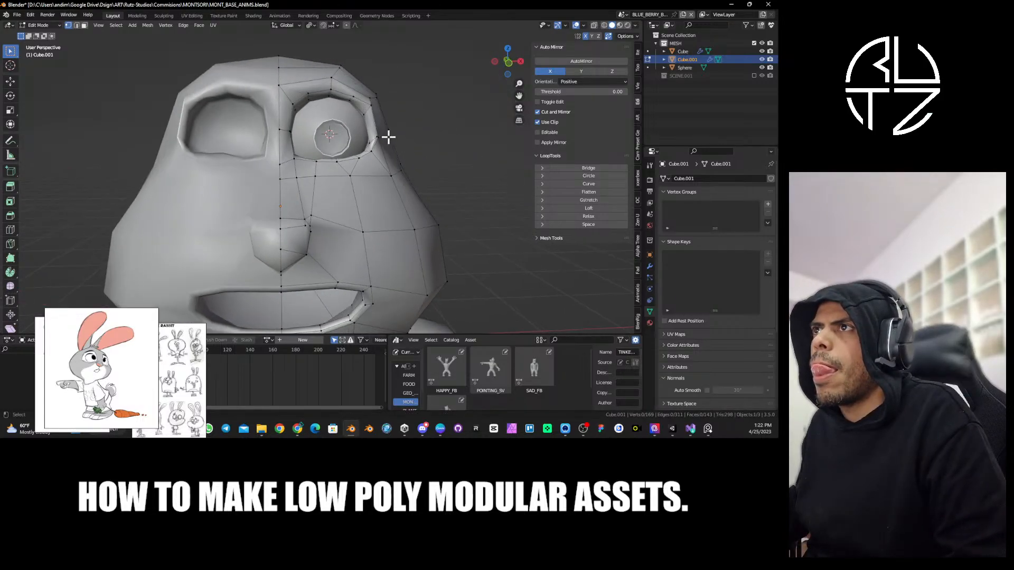
Slide the outer eye socket rim vertex along its edge and move the adjacent outer vertex about 0.024 m inward.
{"action": "left_click", "coordinate": [370, 138]}
{"action": "key", "text": "shift+v"}
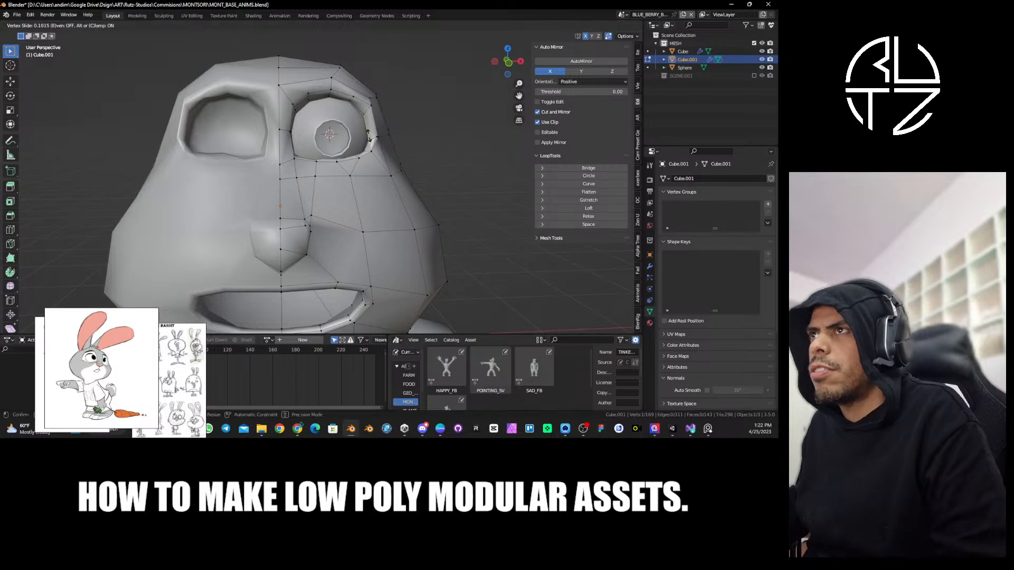
{"action": "left_click", "coordinate": [369, 133]}
{"action": "left_click", "coordinate": [376, 135]}
{"action": "key", "text": "g"}
{"action": "left_click", "coordinate": [373, 135]}
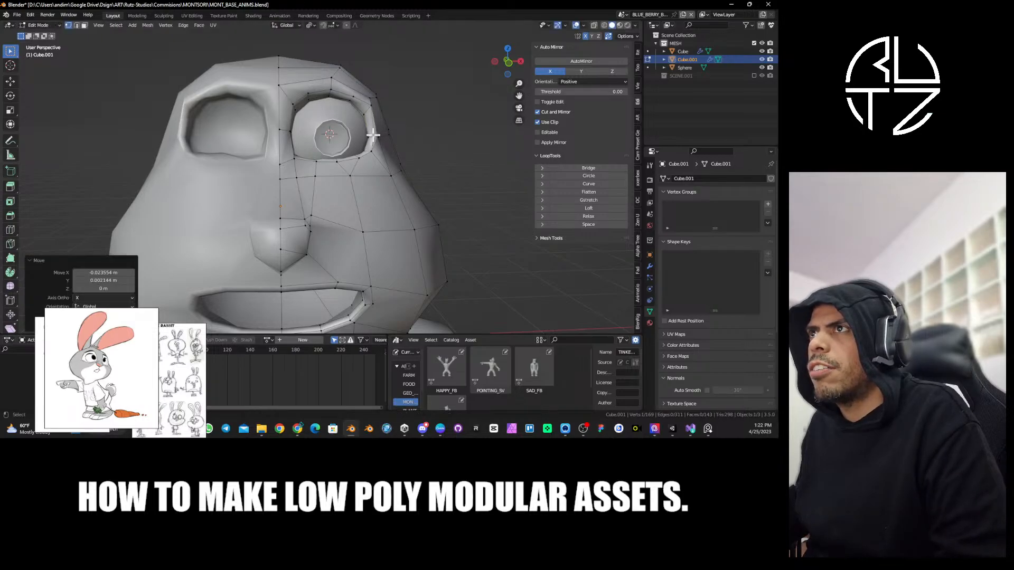
Pull the upper outer corner of the eye socket inward and check the head's shape in Object Mode.
{"action": "middle_click_drag", "start_coordinate": [418, 138], "coordinate": [390, 102]}
{"action": "left_click", "coordinate": [371, 109]}
{"action": "key", "text": "g"}
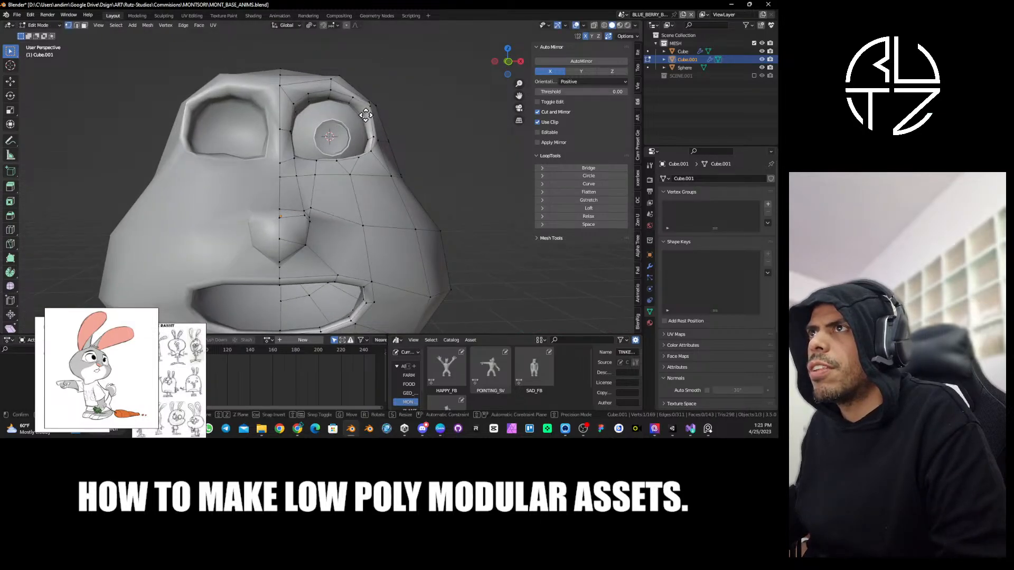
{"action": "left_click", "coordinate": [371, 106]}
{"action": "left_click", "coordinate": [371, 104]}
{"action": "key", "text": "g"}
{"action": "left_click", "coordinate": [366, 110]}
{"action": "scroll", "coordinate": [374, 128], "scroll_direction": "down", "scroll_amount": 1}
{"action": "key", "text": "Tab"}
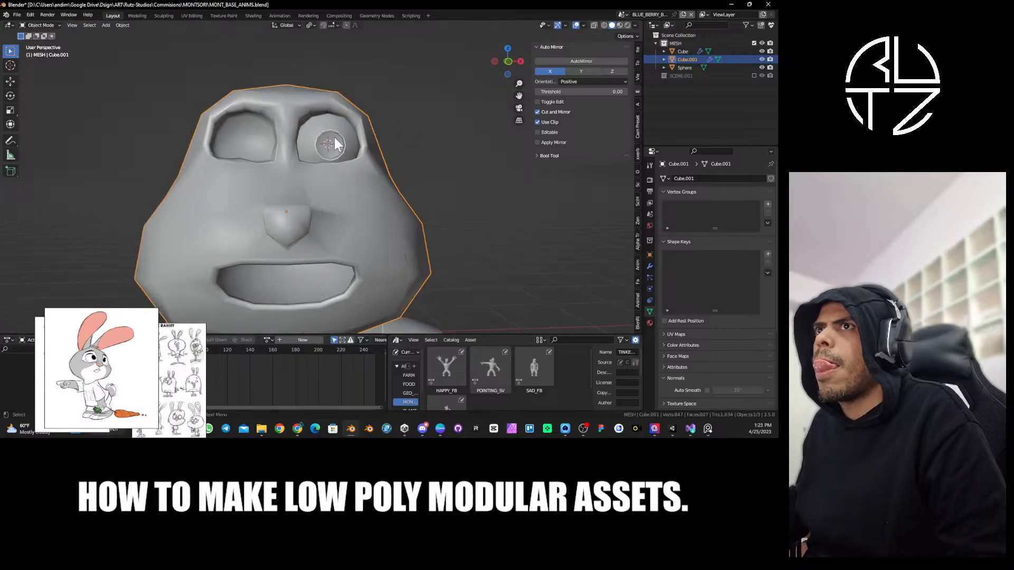
{"action": "scroll", "coordinate": [335, 142], "scroll_direction": "down", "scroll_amount": 1}
{"action": "mouse_move", "coordinate": [335, 141]}
{"action": "middle_mouse_down"}
{"action": "mouse_move", "coordinate": [344, 153]}
{"action": "mouse_move", "coordinate": [334, 146]}
{"action": "middle_mouse_up"}
{"action": "key", "text": "ctrl+Tab"}
{"action": "left_click", "coordinate": [356, 154]}
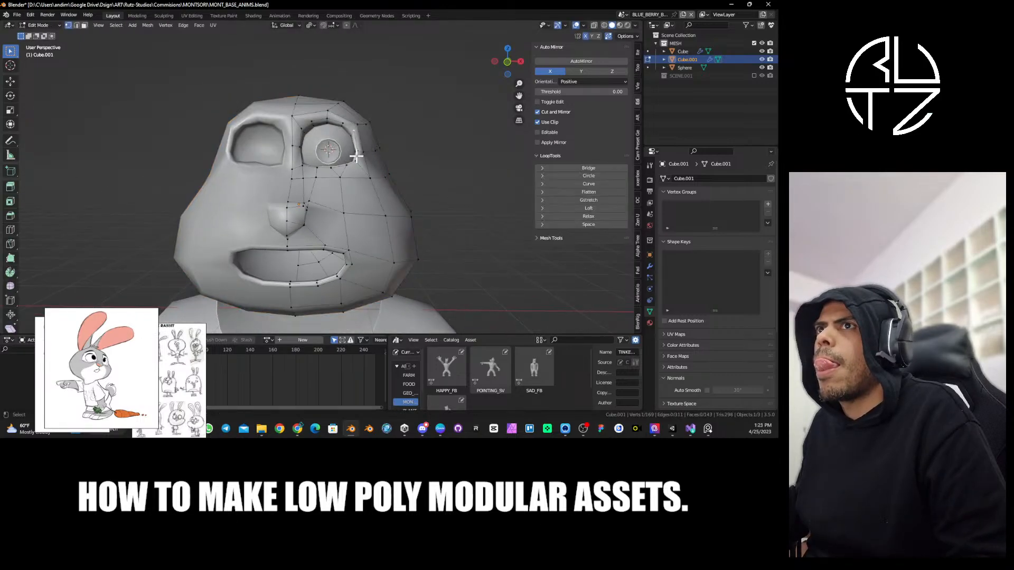
{"action": "key", "text": "ctrl+Tab"}
{"action": "left_click", "coordinate": [356, 186]}
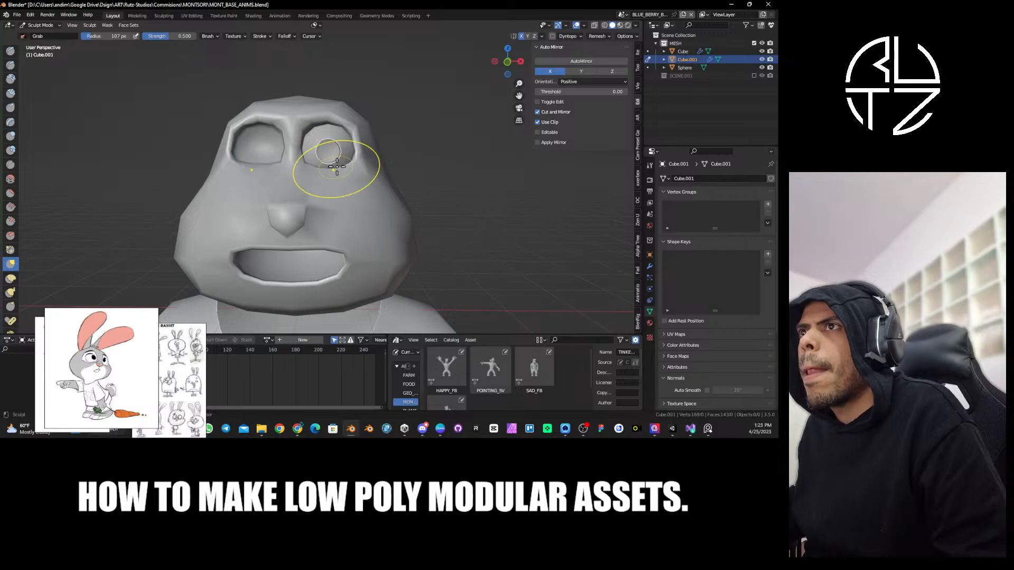
{"action": "key", "text": "ctrl+Tab"}
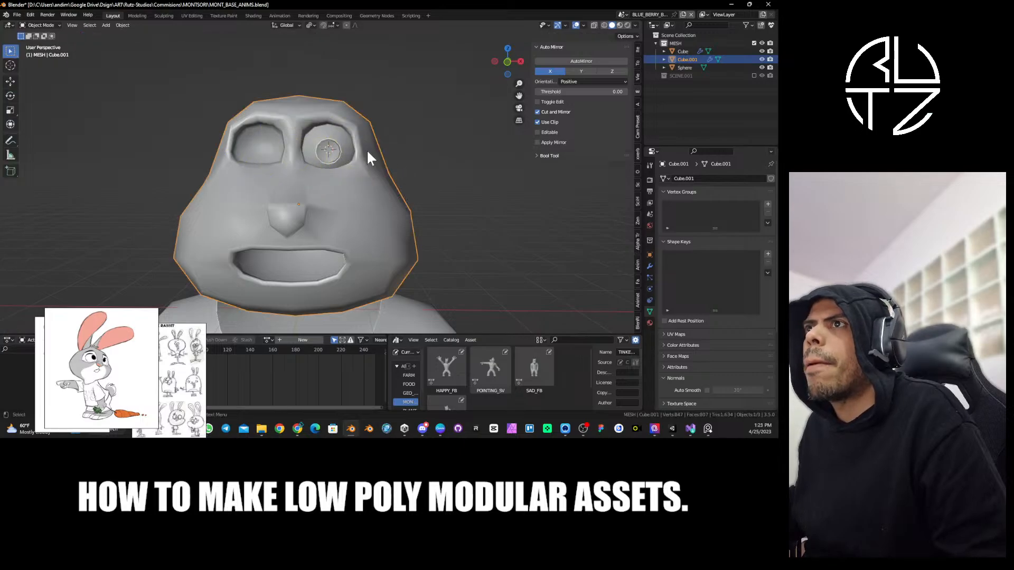
Apply all transforms to the eyeball sphere and mirror it across X with AutoMirror.
{"action": "left_click", "coordinate": [339, 139]}
{"action": "key", "text": "ctrl+a"}
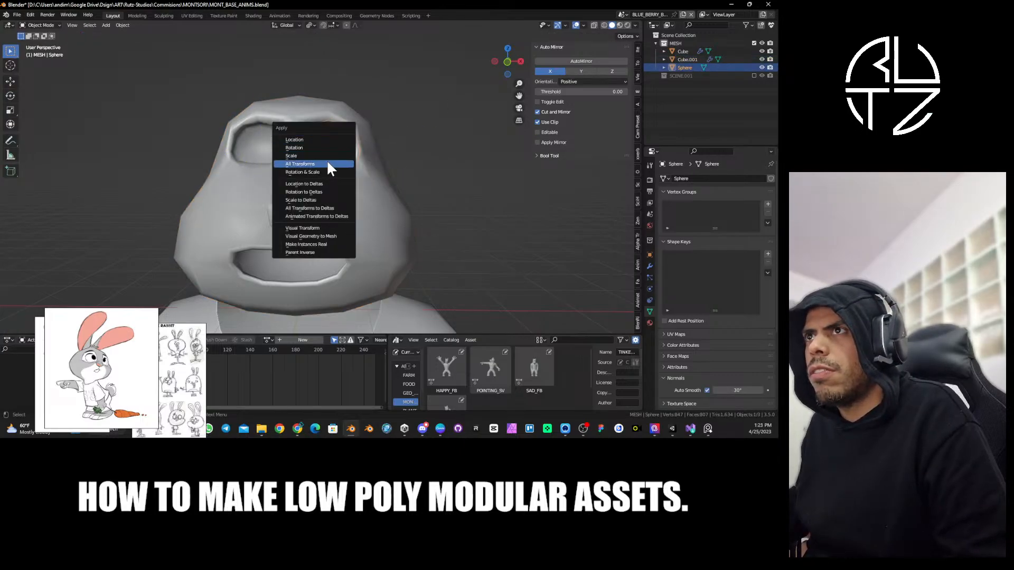
{"action": "left_click", "coordinate": [327, 164]}
{"action": "middle_click_drag", "start_coordinate": [327, 159], "coordinate": [469, 109]}
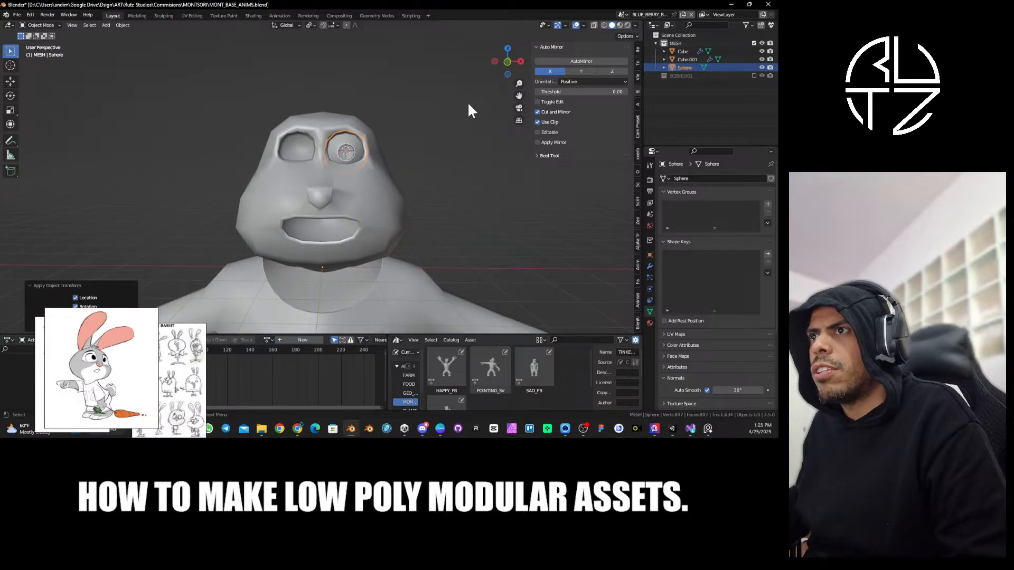
{"action": "left_click", "coordinate": [572, 62]}
{"action": "middle_click_drag", "start_coordinate": [407, 153], "coordinate": [384, 173]}
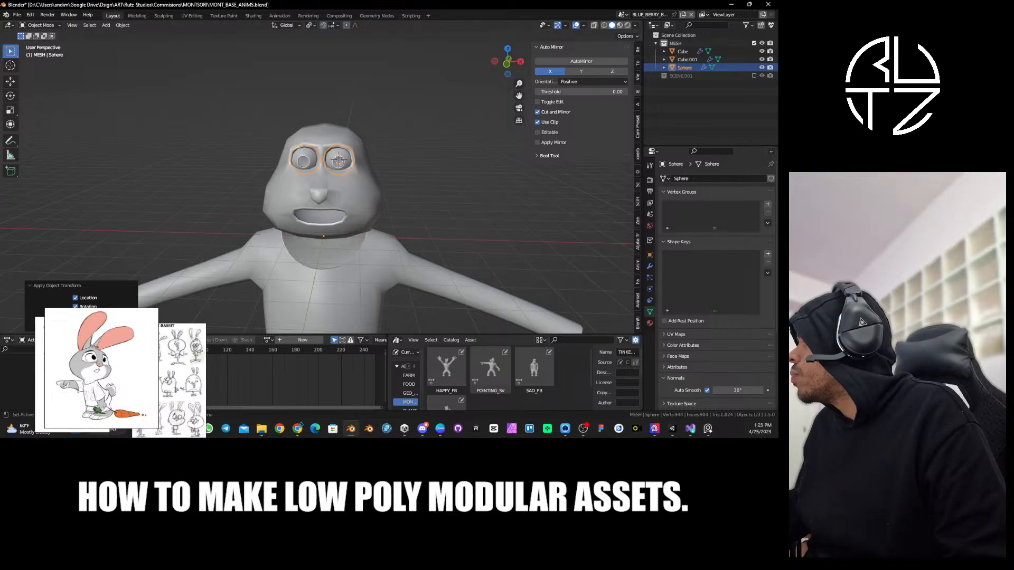
Select the head mesh and save the file MONT_BASE_ANIMS.blend.
{"action": "key", "text": "alt+Tab"}
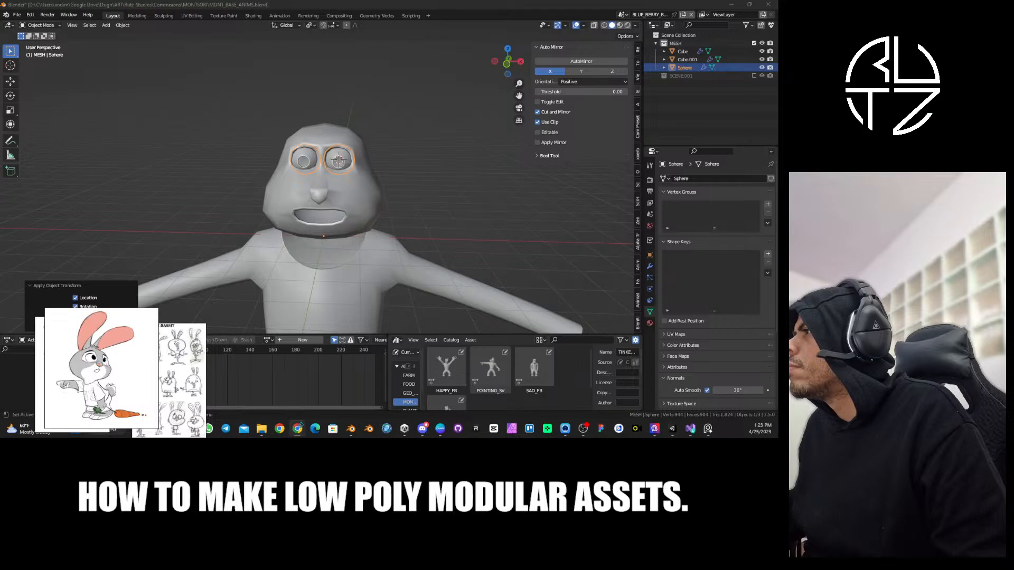
{"action": "middle_click_drag", "start_coordinate": [402, 168], "coordinate": [430, 211]}
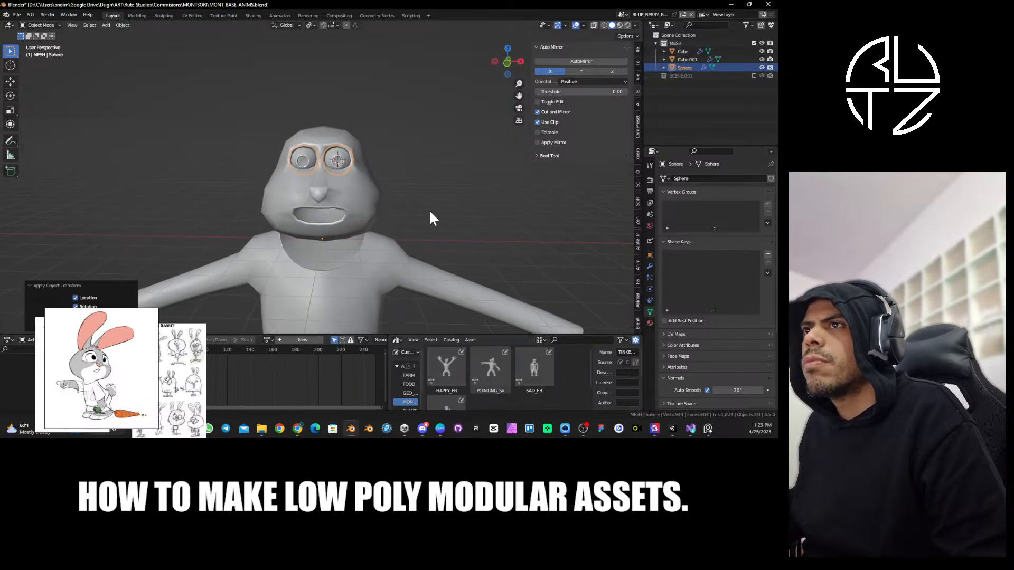
{"action": "left_click", "coordinate": [350, 157]}
{"action": "middle_click_drag", "start_coordinate": [467, 154], "coordinate": [414, 176]}
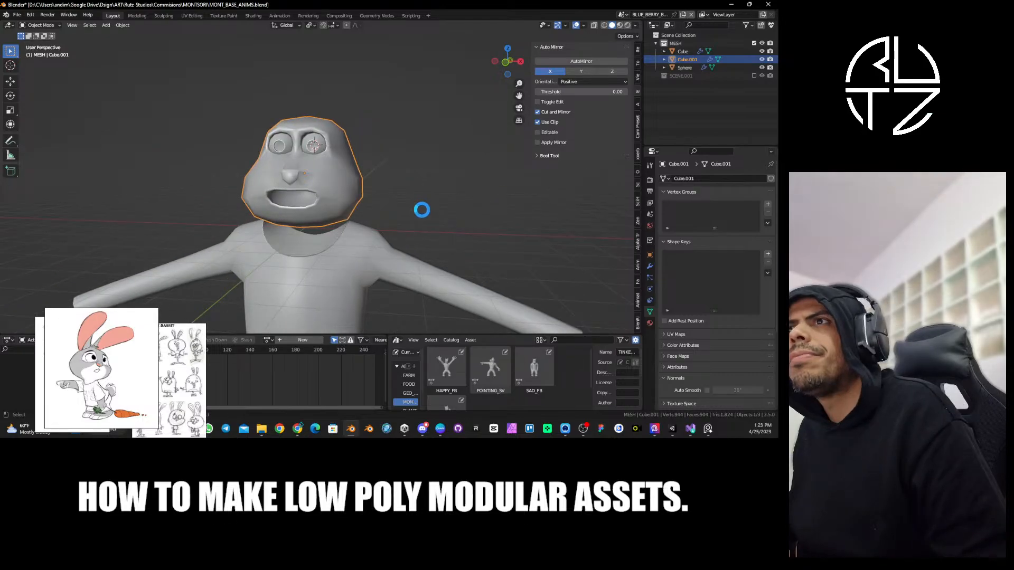
{"action": "scroll", "coordinate": [422, 209], "scroll_direction": "down", "scroll_amount": 8}
{"action": "middle_click_drag", "start_coordinate": [338, 209], "coordinate": [371, 213], "text": "shift"}
{"action": "scroll", "coordinate": [370, 212], "scroll_direction": "up", "scroll_amount": 8}
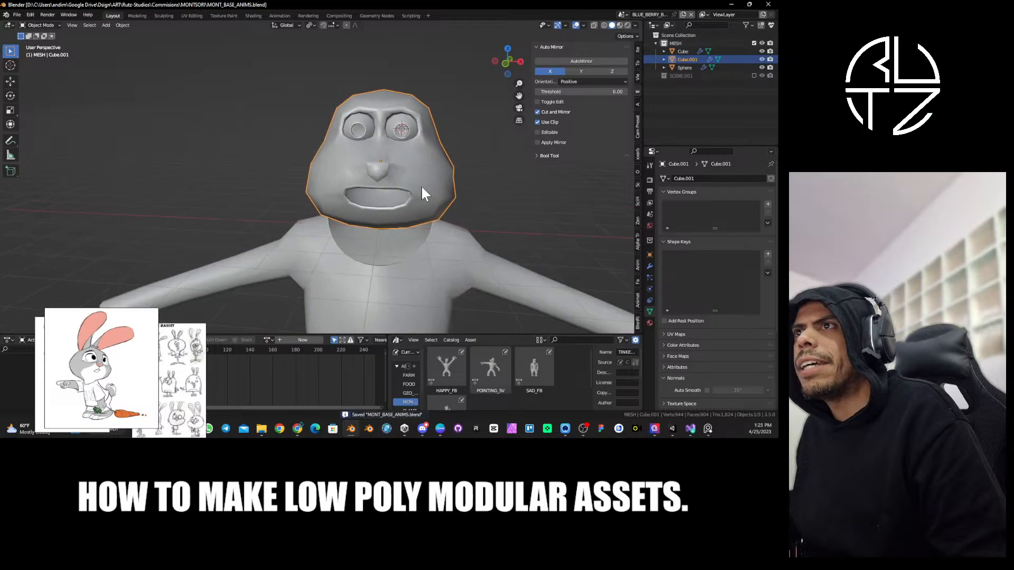
Extrude the two faces on the upper side of the head about 8.04 m along their normals to form the ear.
{"action": "middle_click_drag", "start_coordinate": [422, 194], "coordinate": [345, 158]}
{"action": "key", "text": "Tab"}
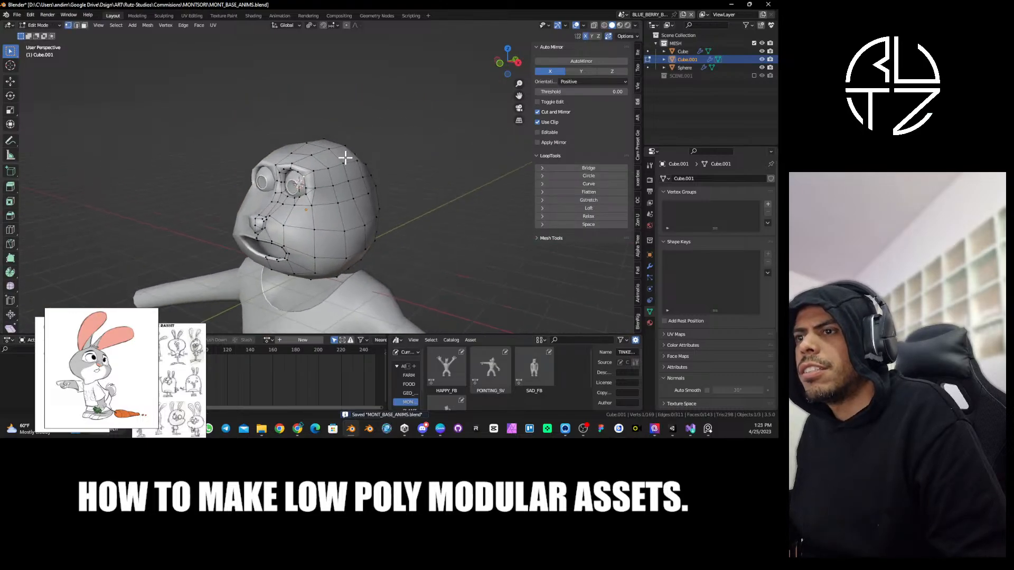
{"action": "key", "text": "3"}
{"action": "mouse_move", "coordinate": [410, 151]}
{"action": "middle_mouse_down"}
{"action": "mouse_move", "coordinate": [376, 163]}
{"action": "mouse_move", "coordinate": [398, 167]}
{"action": "mouse_move", "coordinate": [398, 127]}
{"action": "mouse_move", "coordinate": [408, 154]}
{"action": "middle_mouse_up"}
{"action": "left_click", "coordinate": [379, 166], "text": "shift"}
{"action": "left_click", "coordinate": [383, 167], "text": "shift"}
{"action": "key", "text": "KP_1"}
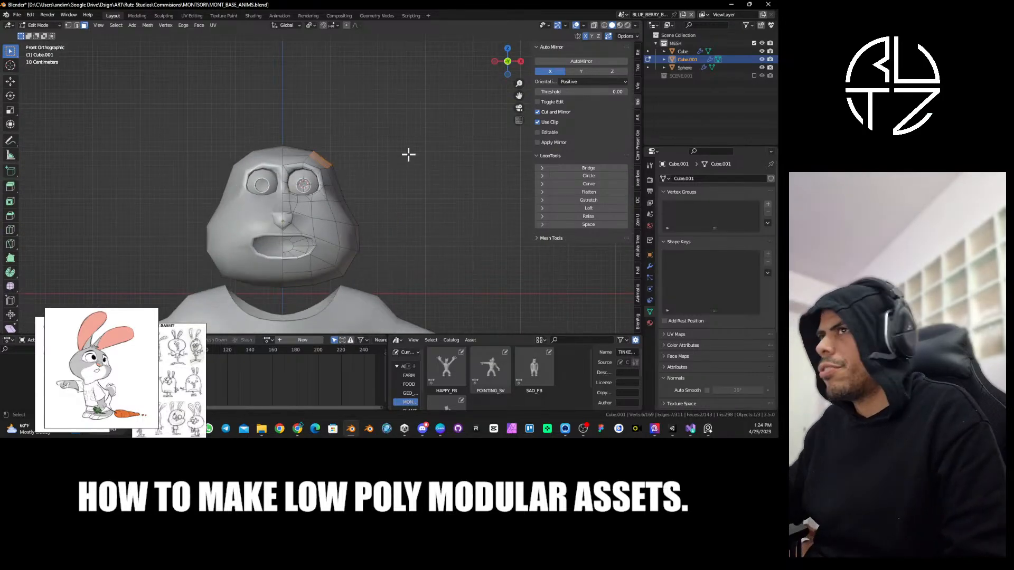
{"action": "scroll", "coordinate": [355, 182], "scroll_direction": "down", "scroll_amount": 4}
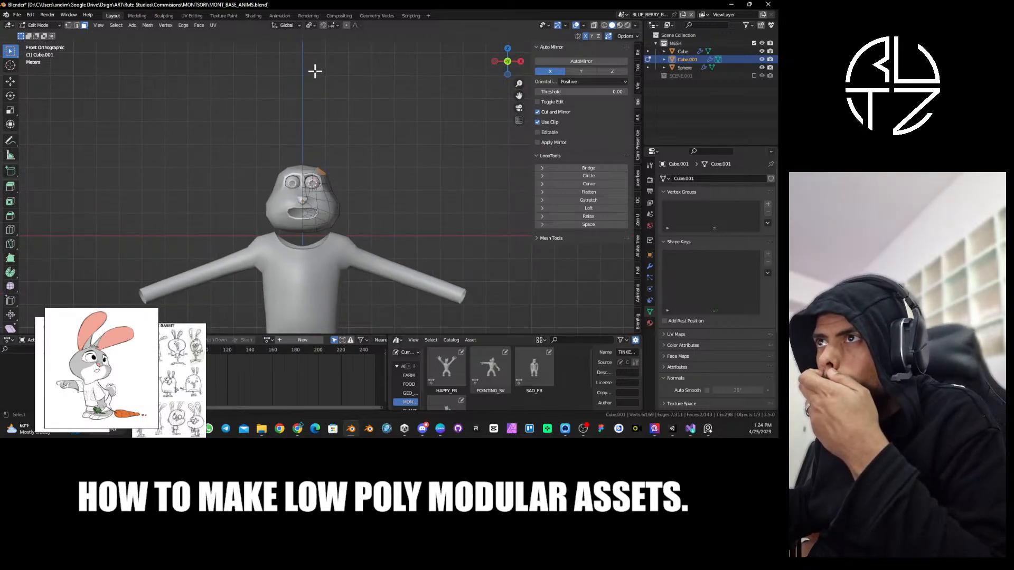
{"action": "scroll", "coordinate": [344, 185], "scroll_direction": "down", "scroll_amount": 4}
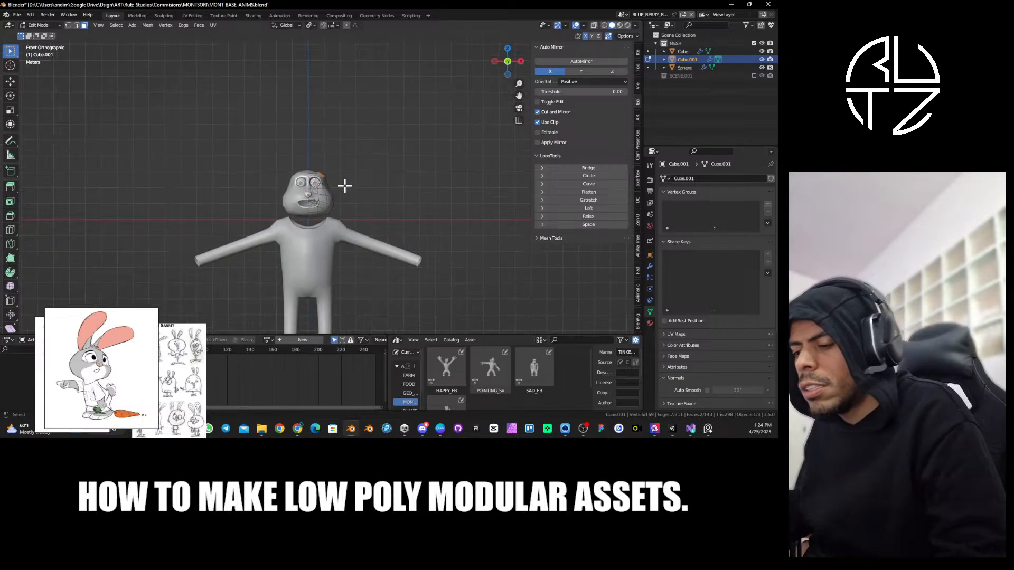
{"action": "middle_click_drag", "start_coordinate": [345, 186], "coordinate": [347, 109], "text": "shift"}
{"action": "middle_click_drag", "start_coordinate": [358, 143], "coordinate": [360, 109], "text": "shift"}
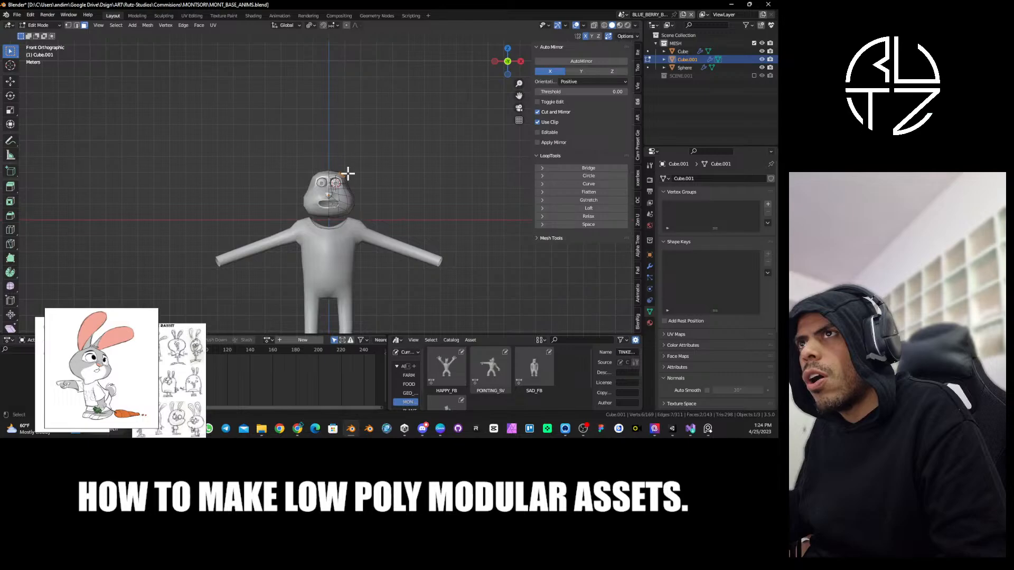
{"action": "middle_click_drag", "start_coordinate": [366, 249], "coordinate": [357, 139], "text": "shift"}
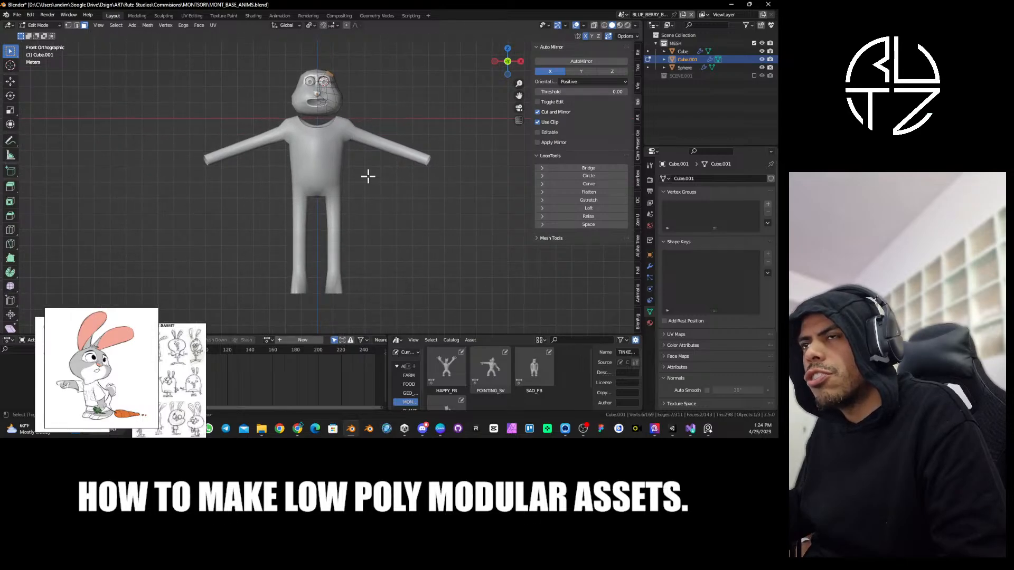
{"action": "middle_click_drag", "start_coordinate": [368, 176], "coordinate": [359, 232], "text": "shift"}
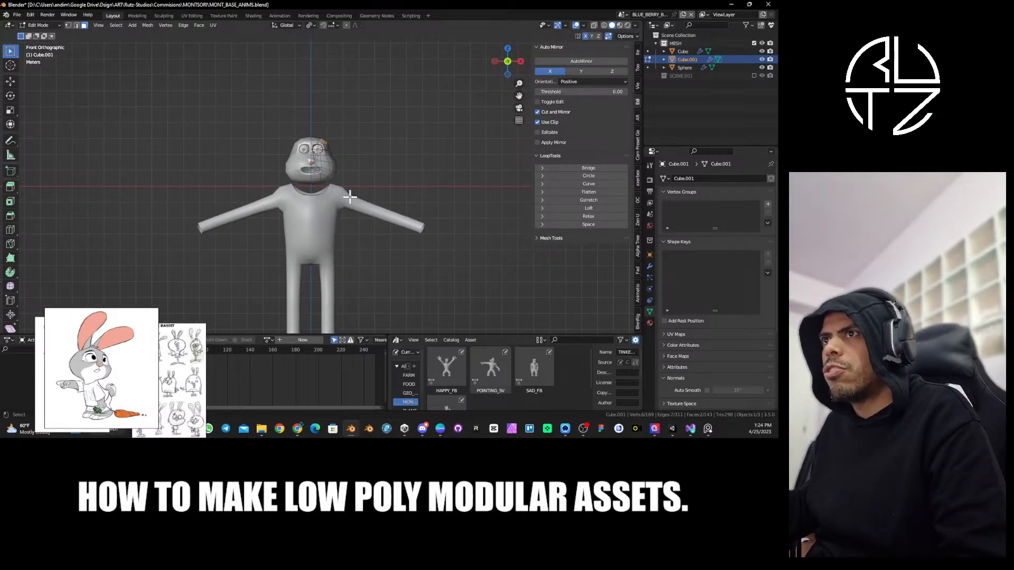
{"action": "key", "text": "e"}
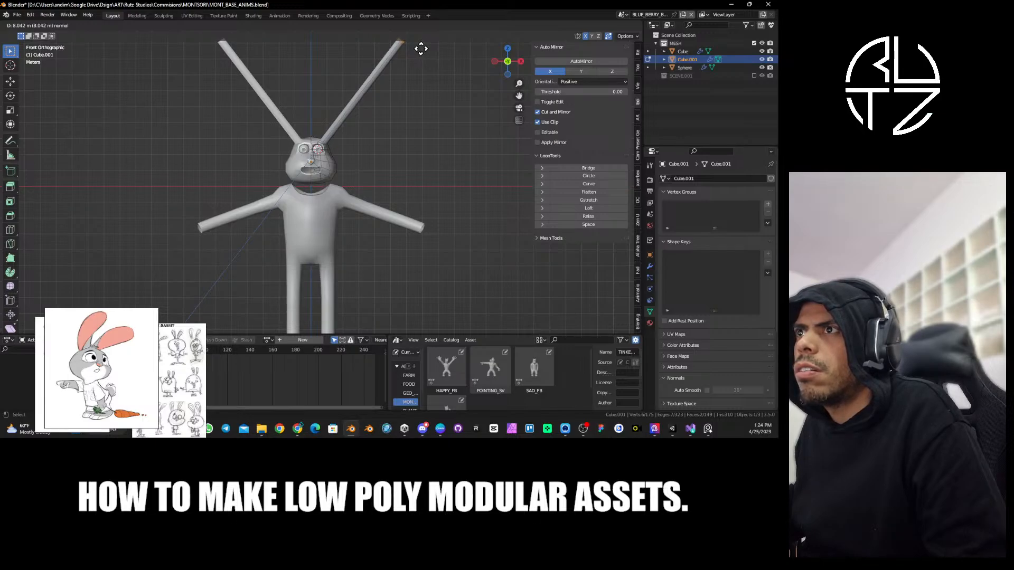
{"action": "left_click", "coordinate": [421, 49]}
{"action": "middle_click_drag", "start_coordinate": [402, 148], "coordinate": [383, 106], "text": "shift"}
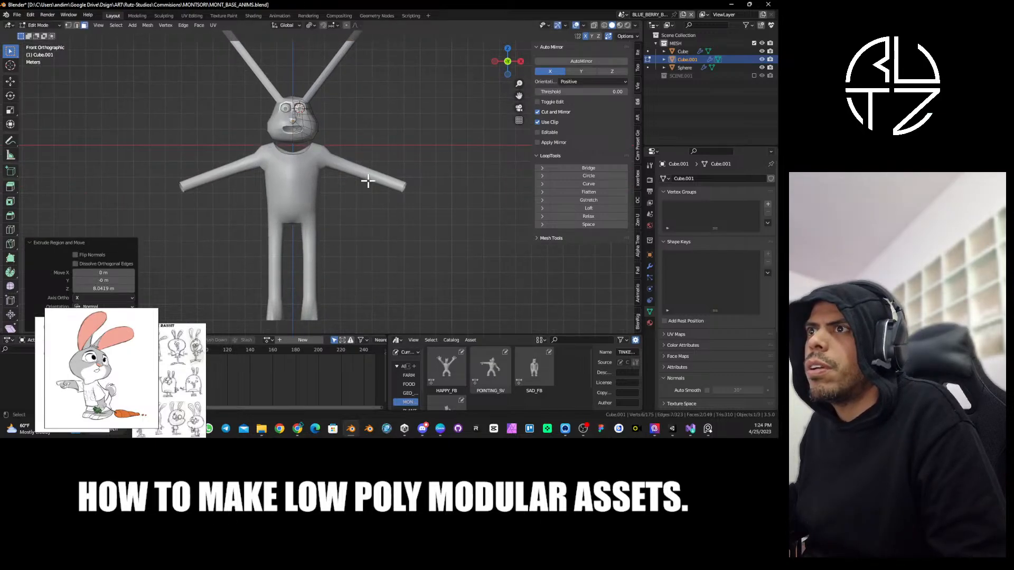
Move the ear tip about 0.87 m backward along Y in a side view.
{"action": "middle_click_drag", "start_coordinate": [368, 182], "coordinate": [340, 135]}
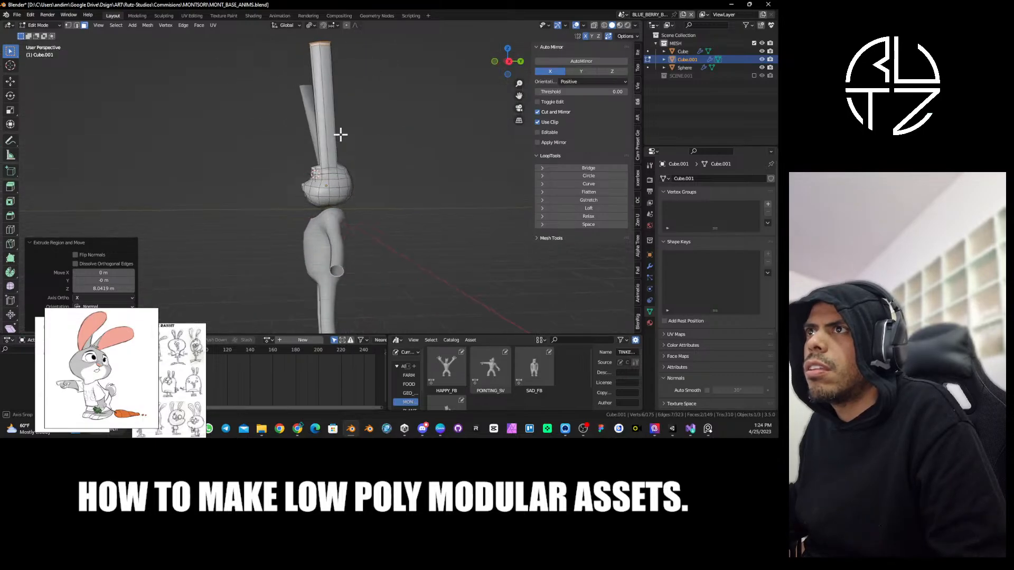
{"action": "key", "text": "g"}
{"action": "key", "text": "y"}
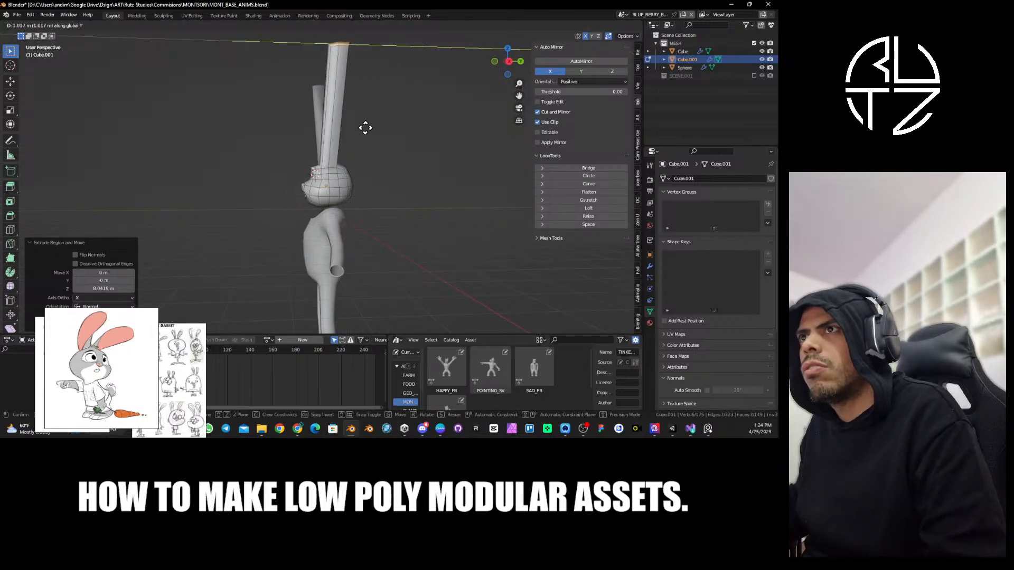
{"action": "left_click", "coordinate": [351, 129]}
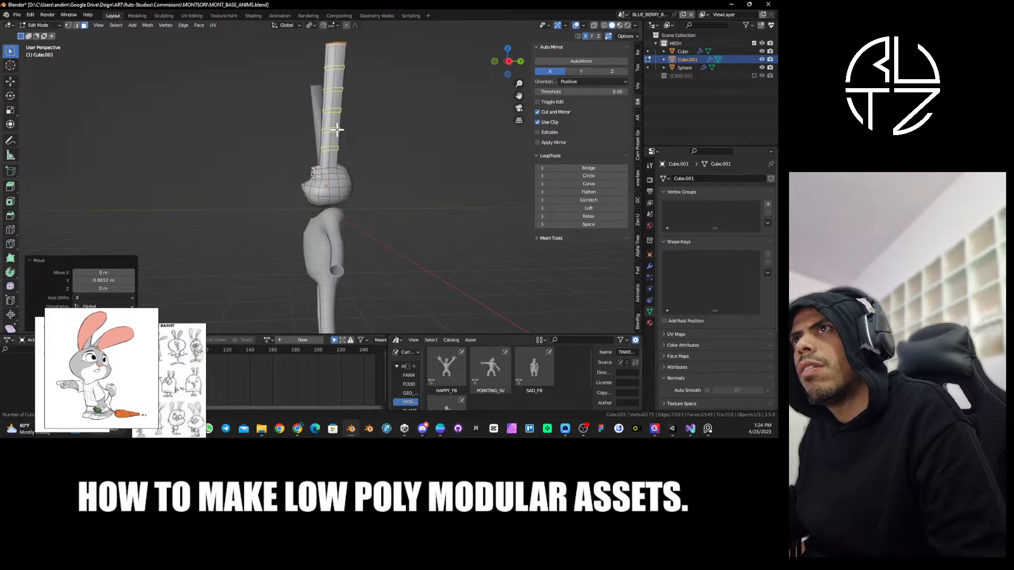
Add six loop cuts along the ear and relax them with LoopTools.
{"action": "left_click", "coordinate": [337, 130]}
{"action": "middle_click_drag", "start_coordinate": [337, 129], "coordinate": [361, 171]}
{"action": "left_click", "coordinate": [588, 216]}
Scale the ear's edge loops by about 3.43 along Y to widen the ear.
{"action": "key", "text": "s"}
{"action": "key", "text": "y"}
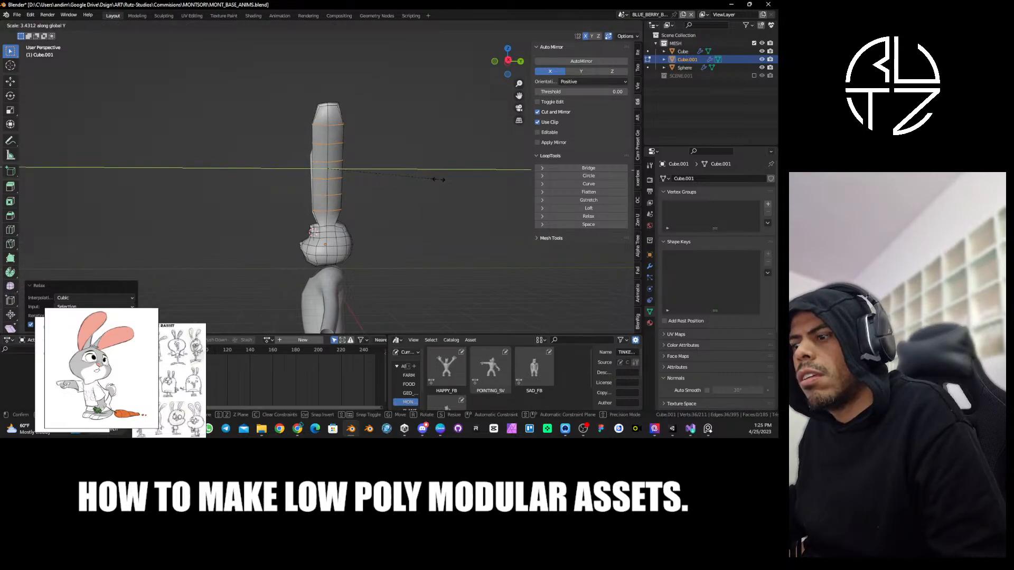
{"action": "left_click", "coordinate": [438, 179]}
Select the edges at the tip of the ear and relax them with LoopTools.
{"action": "middle_click_drag", "start_coordinate": [324, 147], "coordinate": [321, 171]}
{"action": "scroll", "coordinate": [339, 195], "scroll_direction": "up", "scroll_amount": 3}
{"action": "left_click", "coordinate": [342, 177]}
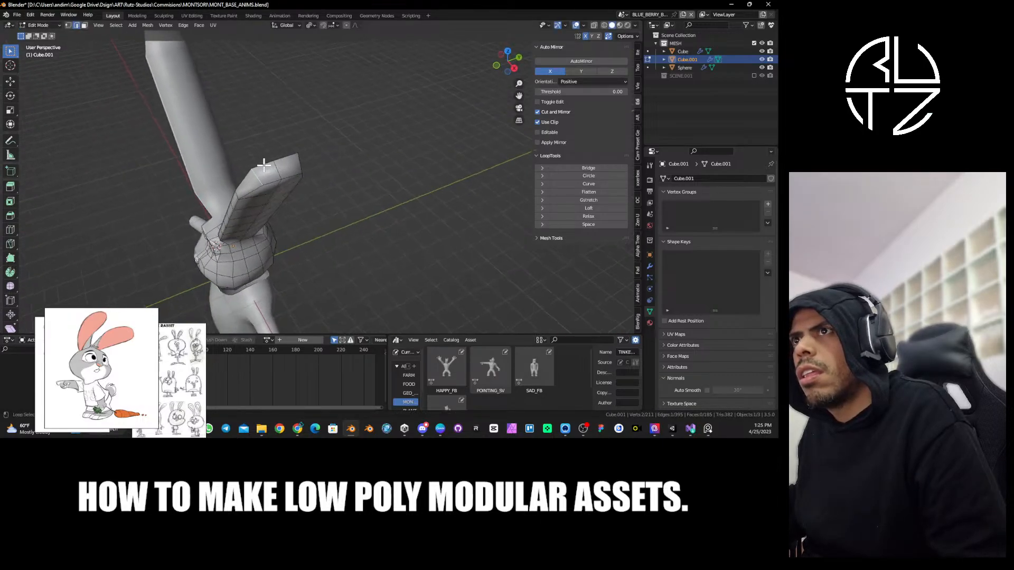
{"action": "left_click", "coordinate": [589, 216]}
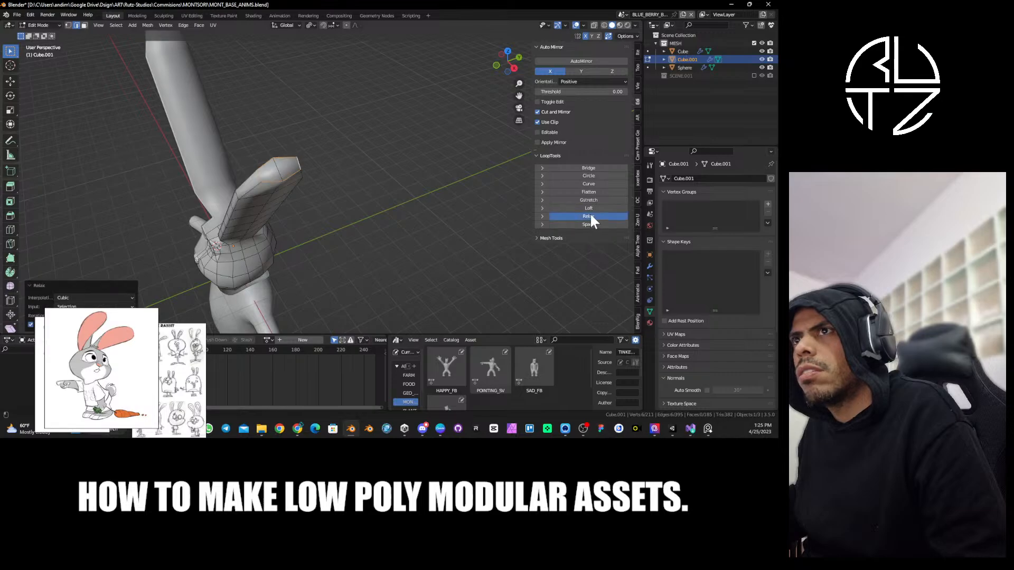
Scale the selected edges at the ear's tip by about 1.52 along Y.
{"action": "key", "text": "s"}
{"action": "key", "text": "y"}
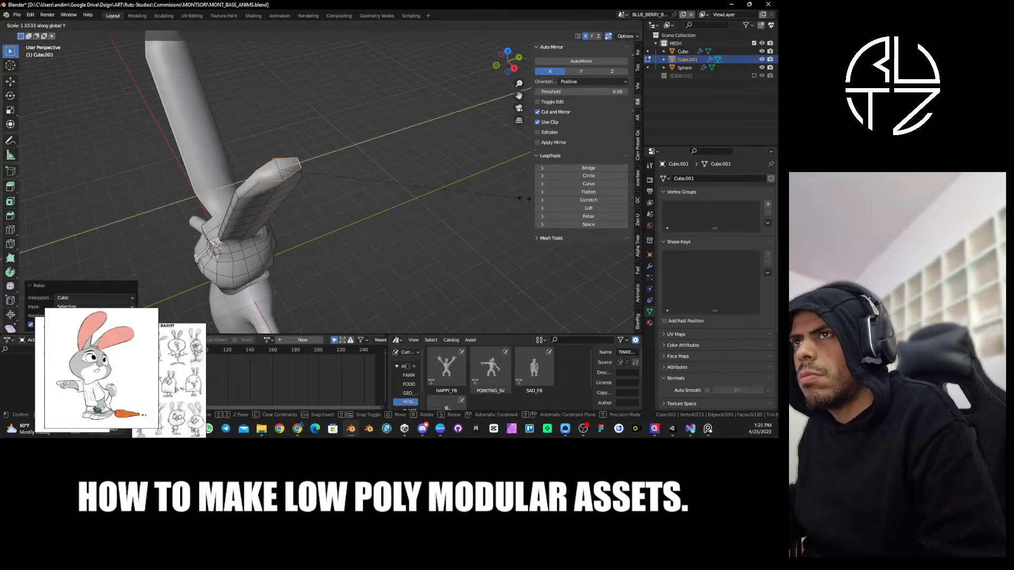
{"action": "left_click", "coordinate": [376, 211]}
{"action": "middle_click_drag", "start_coordinate": [376, 211], "coordinate": [359, 176]}
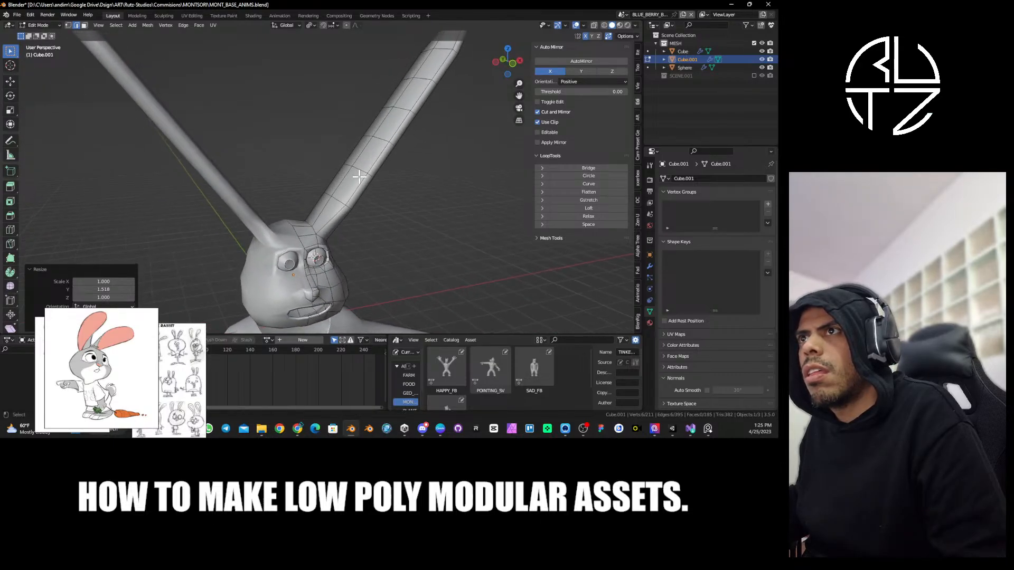
Relax the edges where the ear meets the head with LoopTools and scale them by about 1.6 along Y.
{"action": "left_click", "coordinate": [317, 236]}
{"action": "middle_click_drag", "start_coordinate": [312, 231], "coordinate": [290, 204]}
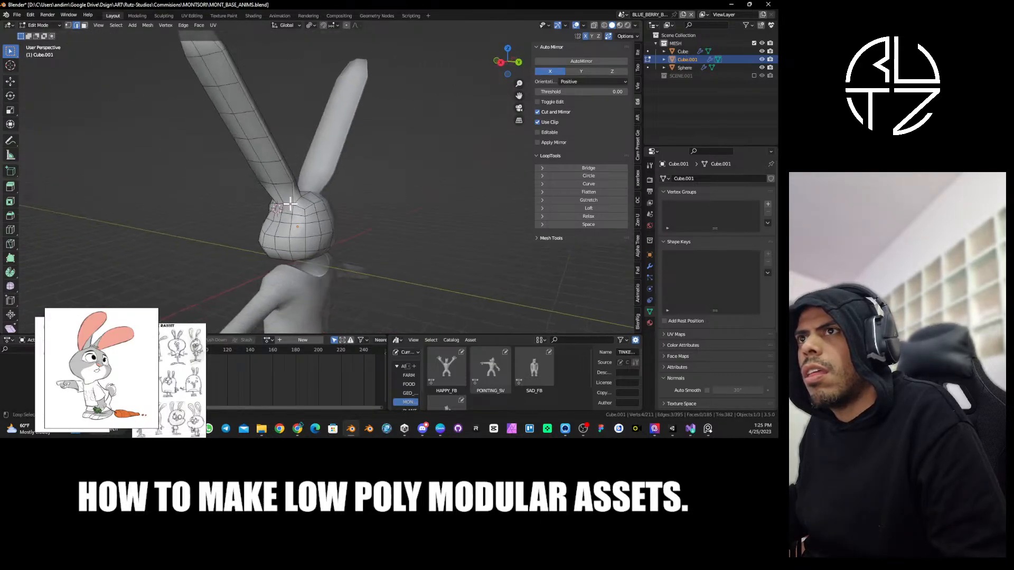
{"action": "left_click", "coordinate": [585, 217]}
{"action": "middle_click_drag", "start_coordinate": [322, 211], "coordinate": [336, 209]}
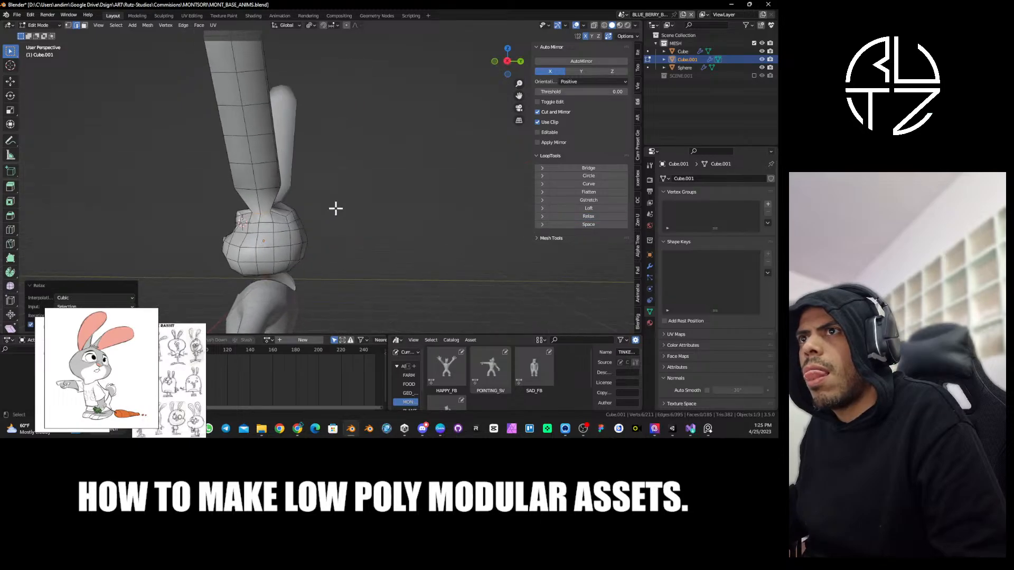
{"action": "key", "text": "s"}
{"action": "key", "text": "y"}
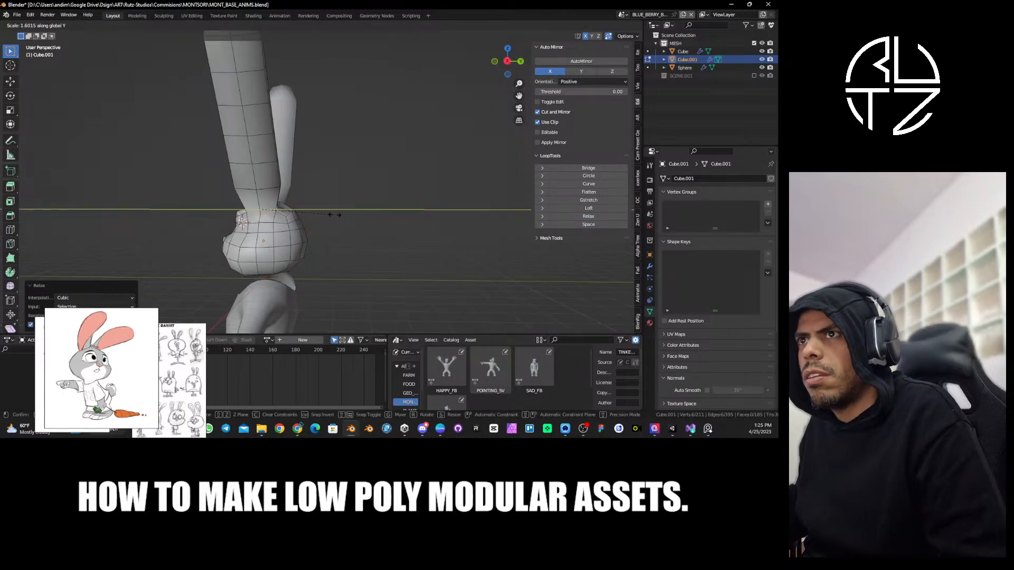
{"action": "left_click", "coordinate": [335, 214]}
Scale the ear's base edges uniformly and resize the neighbouring edge loop on the ear.
{"action": "middle_click_drag", "start_coordinate": [335, 215], "coordinate": [363, 186]}
{"action": "key", "text": "s"}
{"action": "left_click", "coordinate": [353, 185]}
{"action": "scroll", "coordinate": [306, 181], "scroll_direction": "down", "scroll_amount": 2}
{"action": "middle_click_drag", "start_coordinate": [299, 168], "coordinate": [300, 191]}
{"action": "left_click", "coordinate": [292, 159], "text": "alt"}
{"action": "key", "text": "s"}
{"action": "left_click", "coordinate": [348, 165]}
Switch the head mesh to Sculpt Mode and save the file.
{"action": "scroll", "coordinate": [294, 133], "scroll_direction": "down", "scroll_amount": 3}
{"action": "key", "text": "ctrl+Tab"}
{"action": "left_click", "coordinate": [316, 183]}
{"action": "scroll", "coordinate": [302, 223], "scroll_direction": "up", "scroll_amount": 4}
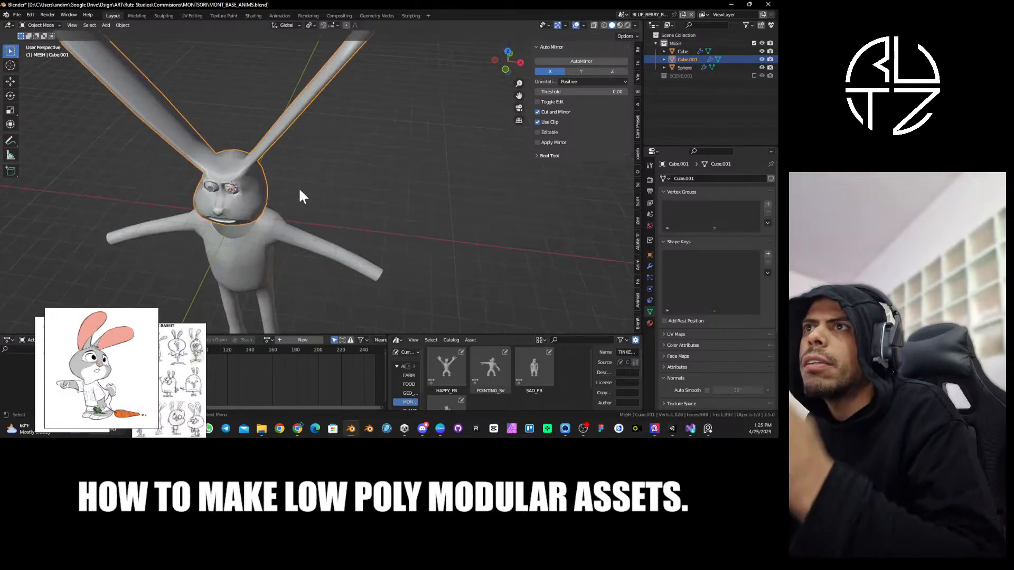
{"action": "middle_click_drag", "start_coordinate": [238, 179], "coordinate": [327, 167]}
{"action": "scroll", "coordinate": [327, 167], "scroll_direction": "up", "scroll_amount": 1}
{"action": "key", "text": "ctrl+Tab"}
{"action": "left_click", "coordinate": [307, 214]}
{"action": "mouse_move", "coordinate": [303, 215]}
{"action": "middle_mouse_down"}
{"action": "mouse_move", "coordinate": [309, 196]}
{"action": "mouse_move", "coordinate": [294, 171]}
{"action": "mouse_move", "coordinate": [275, 182]}
{"action": "mouse_move", "coordinate": [374, 178]}
{"action": "mouse_move", "coordinate": [237, 186]}
{"action": "mouse_move", "coordinate": [294, 176]}
{"action": "mouse_move", "coordinate": [288, 190]}
{"action": "mouse_move", "coordinate": [390, 199]}
{"action": "mouse_move", "coordinate": [383, 185]}
{"action": "middle_mouse_up"}
{"action": "scroll", "coordinate": [309, 195], "scroll_direction": "up", "scroll_amount": 4}
{"action": "scroll", "coordinate": [288, 190], "scroll_direction": "up", "scroll_amount": 2}
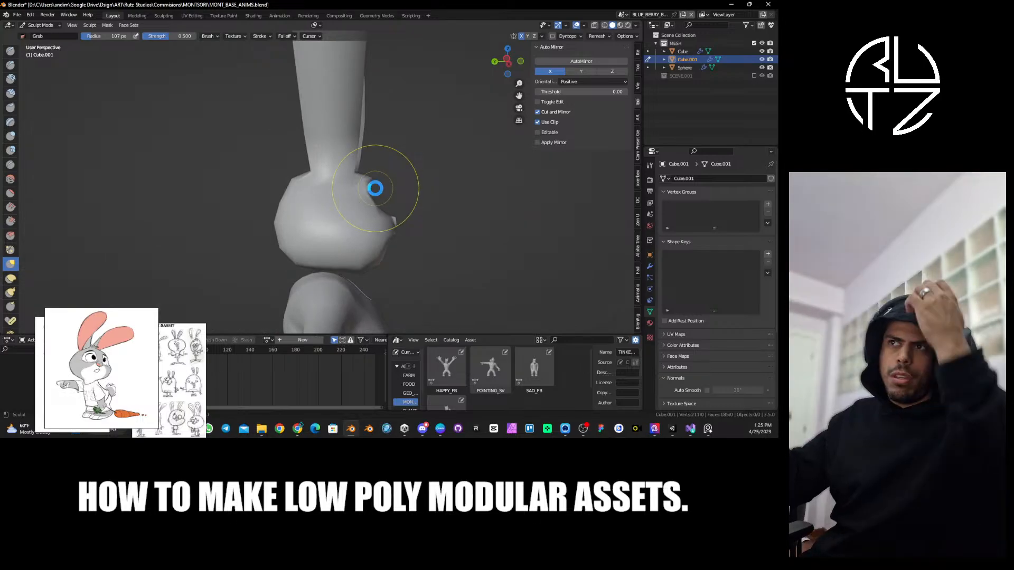
{"action": "key", "text": "ctrl+s"}
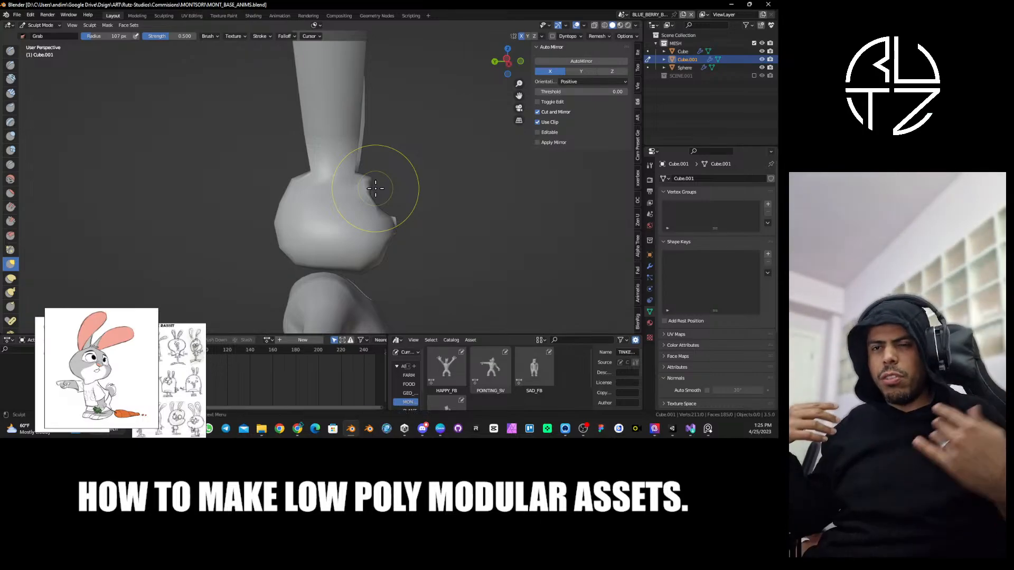
Extrude a face on the body's lower back by about 0.09 m and again by about 0.39 m, enlarging the end by about 1.6.
{"action": "key", "text": "ctrl+Tab"}
{"action": "mouse_move", "coordinate": [446, 211]}
{"action": "middle_mouse_down", "text": "shift"}
{"action": "mouse_move", "coordinate": [437, 182]}
{"action": "mouse_move", "coordinate": [265, 195]}
{"action": "mouse_move", "coordinate": [322, 265]}
{"action": "mouse_move", "coordinate": [462, 179]}
{"action": "mouse_move", "coordinate": [527, 185]}
{"action": "mouse_move", "coordinate": [351, 183]}
{"action": "mouse_move", "coordinate": [400, 200]}
{"action": "mouse_move", "coordinate": [406, 182]}
{"action": "mouse_move", "coordinate": [357, 177]}
{"action": "mouse_move", "coordinate": [267, 185]}
{"action": "mouse_move", "coordinate": [337, 220]}
{"action": "mouse_move", "coordinate": [338, 211]}
{"action": "mouse_move", "coordinate": [342, 251]}
{"action": "mouse_move", "coordinate": [305, 211]}
{"action": "mouse_move", "coordinate": [381, 226]}
{"action": "mouse_move", "coordinate": [394, 197]}
{"action": "mouse_move", "coordinate": [342, 195]}
{"action": "mouse_move", "coordinate": [363, 213]}
{"action": "mouse_move", "coordinate": [338, 221]}
{"action": "middle_mouse_up", "text": "shift"}
{"action": "scroll", "coordinate": [407, 176], "scroll_direction": "down", "scroll_amount": 3}
{"action": "left_click", "coordinate": [295, 237]}
{"action": "key", "text": "Tab"}
{"action": "key", "text": "e"}
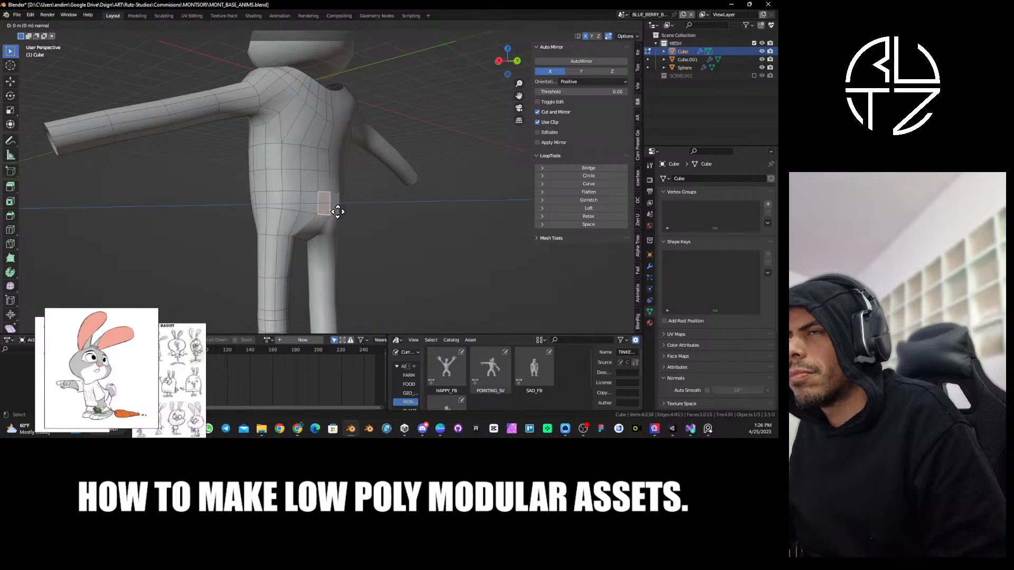
{"action": "left_click", "coordinate": [345, 211]}
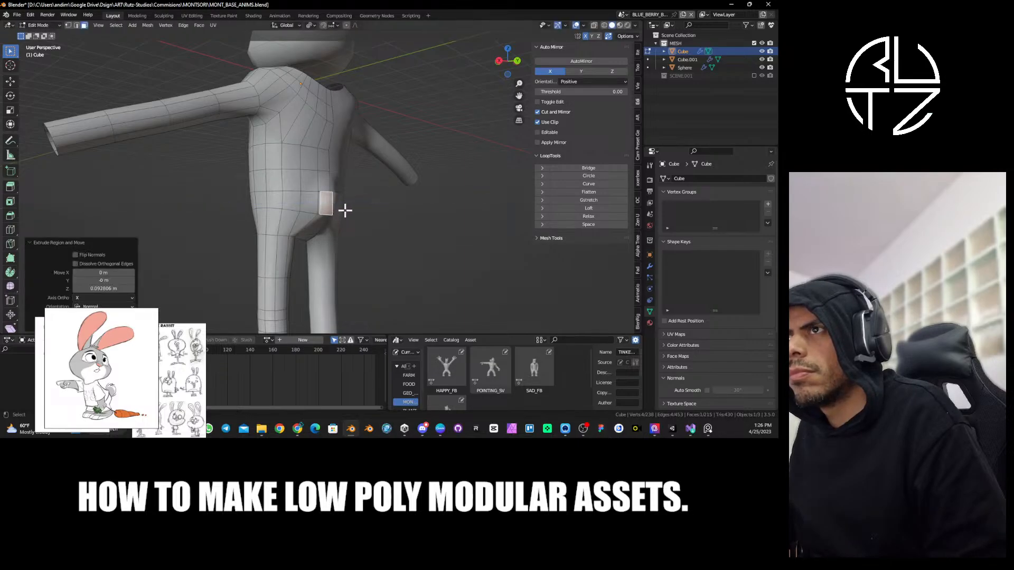
{"action": "key", "text": "e"}
{"action": "left_click", "coordinate": [360, 202]}
{"action": "key", "text": "s"}
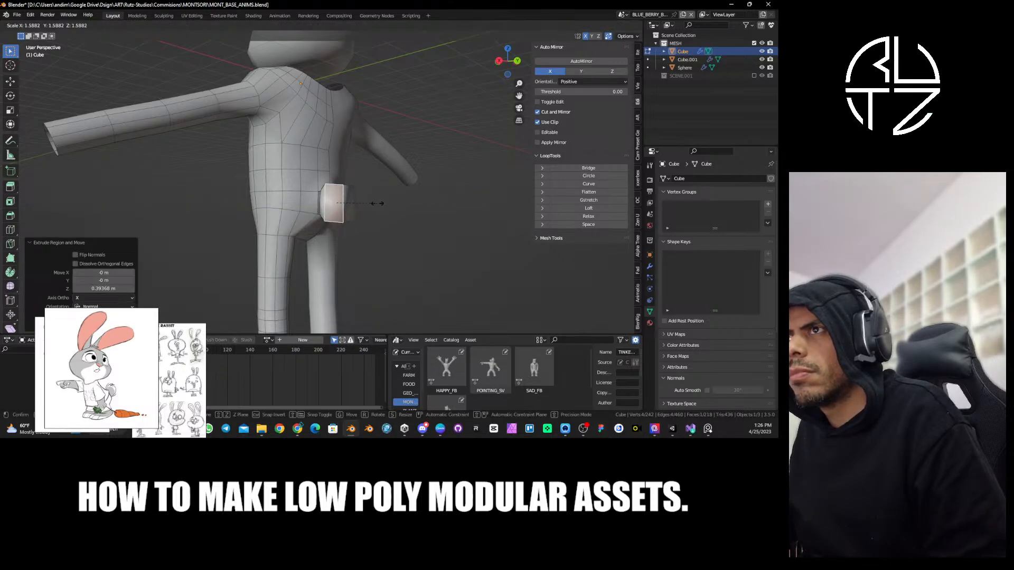
{"action": "left_click", "coordinate": [369, 203]}
Extrude the tail's end face about 0.42 m and scale it down to about 0.74.
{"action": "key", "text": "e"}
{"action": "left_click", "coordinate": [375, 203]}
{"action": "key", "text": "s"}
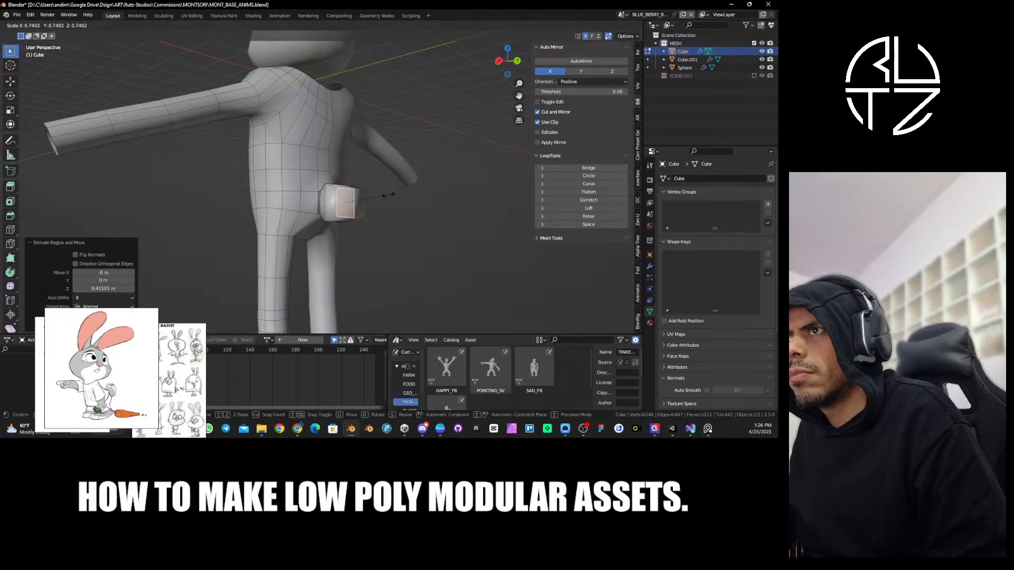
{"action": "left_click", "coordinate": [383, 198]}
Extrude the tail's end face once more and scale it to round off the tail.
{"action": "middle_click_drag", "start_coordinate": [370, 200], "coordinate": [318, 226]}
{"action": "key", "text": "e"}
{"action": "left_click", "coordinate": [402, 205]}
{"action": "key", "text": "s"}
{"action": "left_click", "coordinate": [399, 200]}
{"action": "key", "text": "Tab"}
{"action": "key", "text": "Tab"}
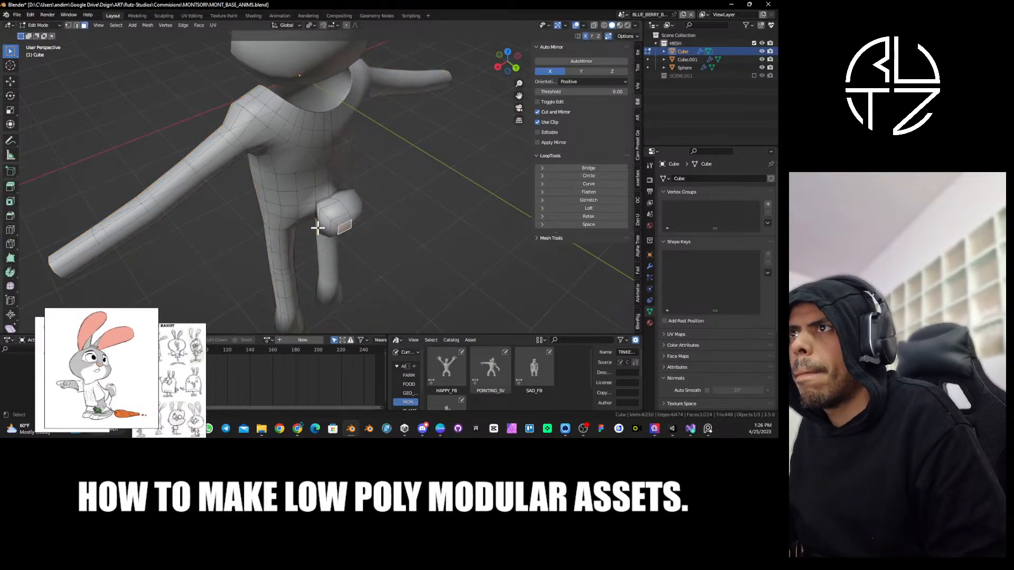
Apply the Mirror modifier on the body mesh.
{"action": "key", "text": "Tab"}
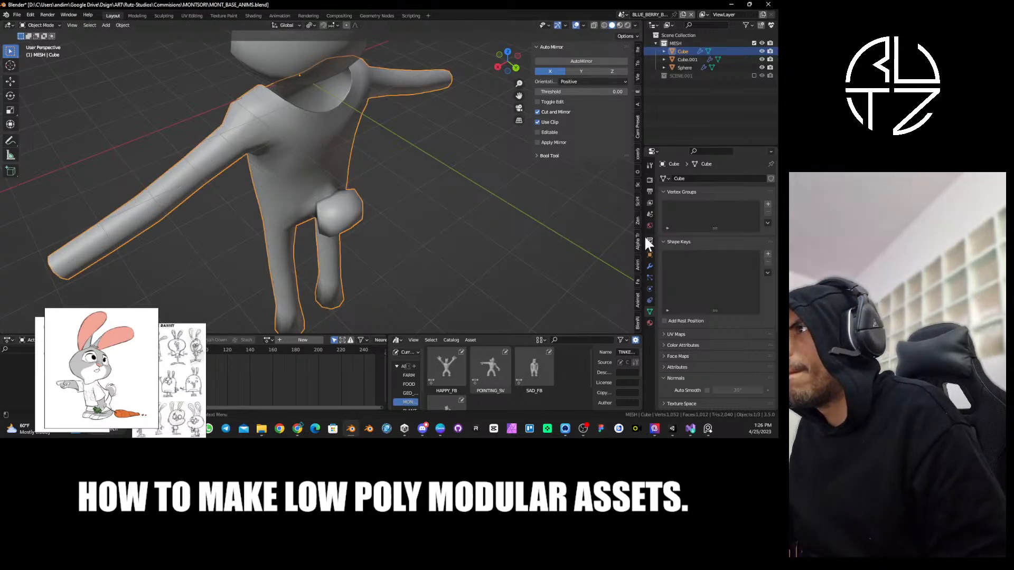
{"action": "left_click", "coordinate": [651, 267]}
{"action": "key", "text": "ctrl+a"}
Select the edge loops of the tail and relax them with LoopTools.
{"action": "key", "text": "Tab"}
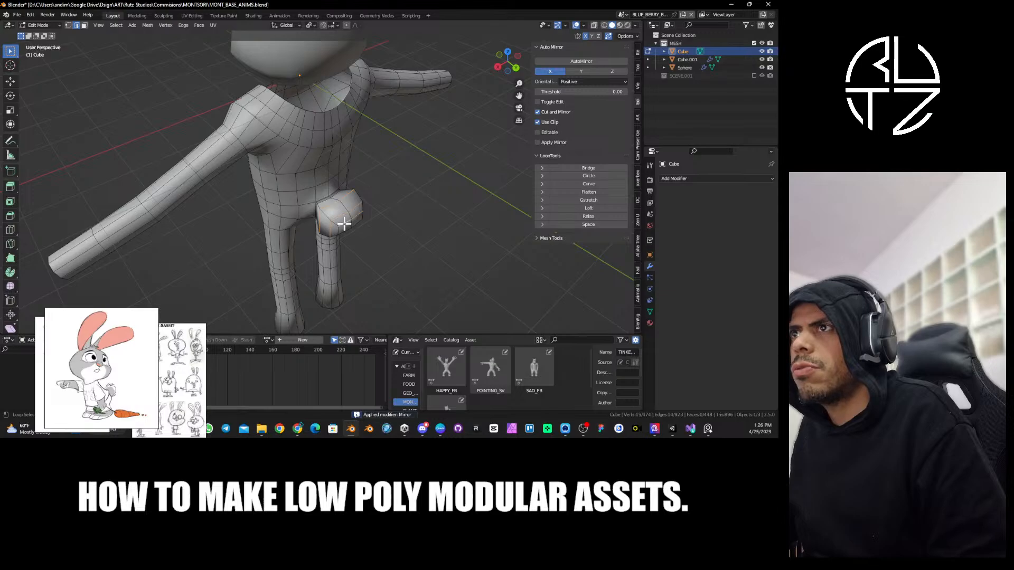
{"action": "middle_click_drag", "start_coordinate": [344, 224], "coordinate": [476, 204]}
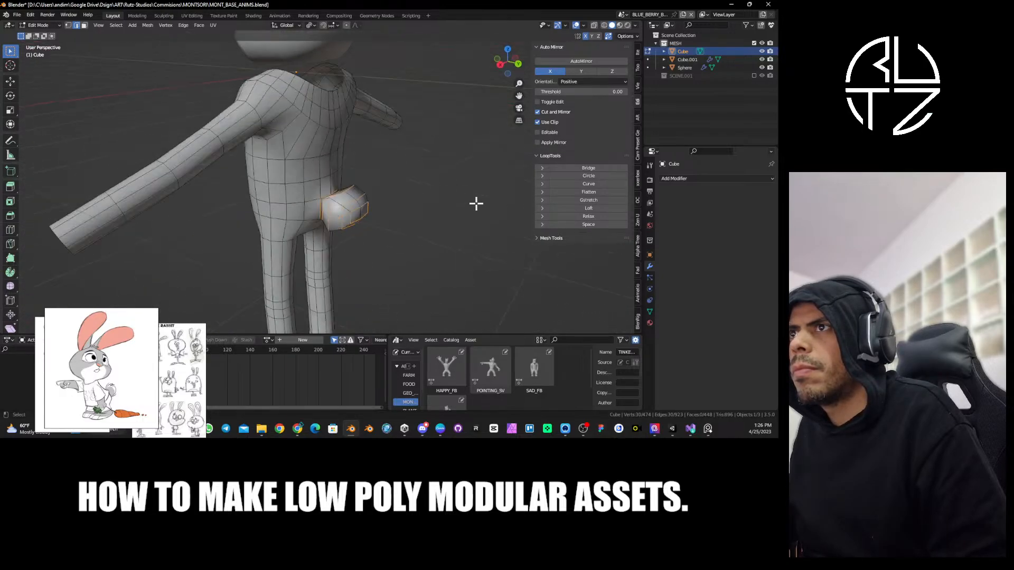
{"action": "left_click", "coordinate": [589, 217]}
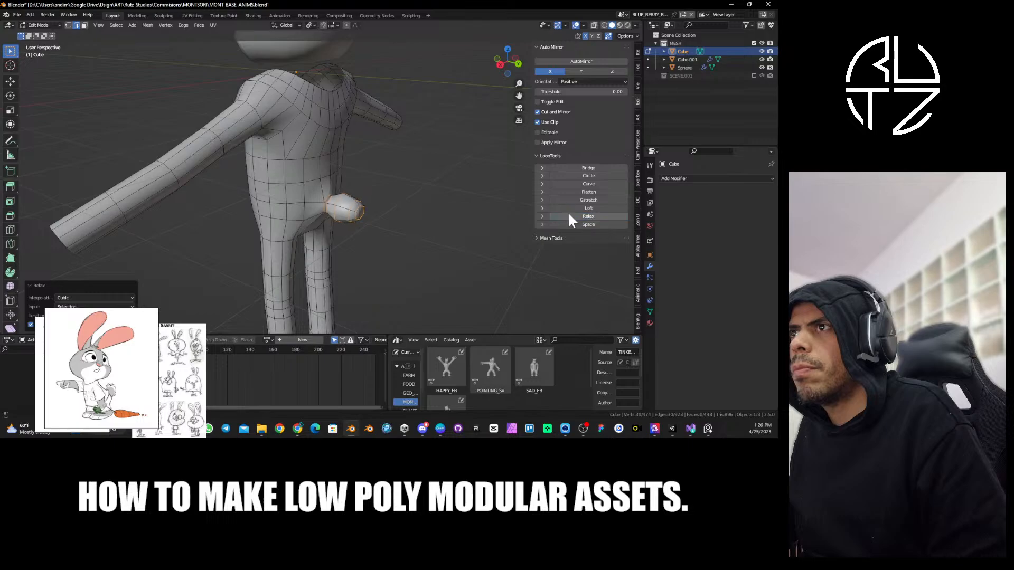
Widen the tail by scaling its edge loops by about 1.3 along X.
{"action": "middle_click_drag", "start_coordinate": [402, 232], "coordinate": [328, 202]}
{"action": "left_click", "coordinate": [325, 202], "text": "alt"}
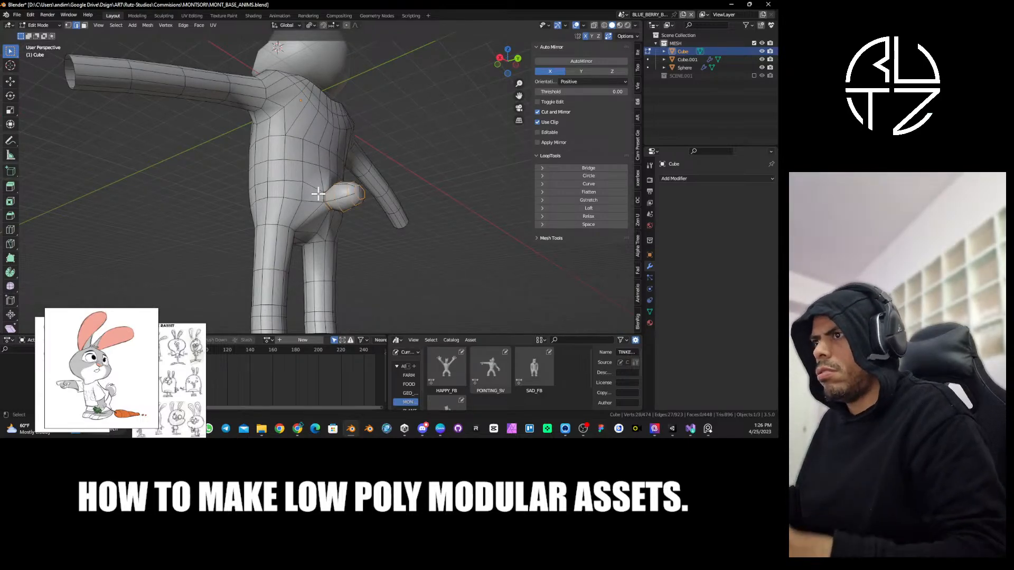
{"action": "middle_click_drag", "start_coordinate": [319, 193], "coordinate": [384, 213]}
{"action": "scroll", "coordinate": [336, 207], "scroll_direction": "up", "scroll_amount": 3}
{"action": "key", "text": "s"}
{"action": "key", "text": "x"}
{"action": "left_click", "coordinate": [389, 256]}
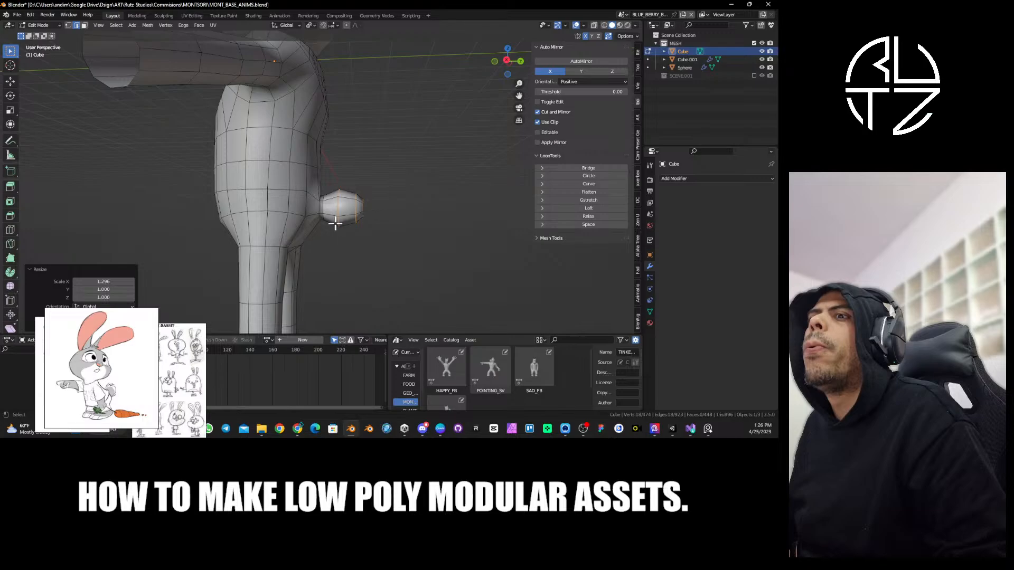
Select the tail's edge loops in the right side view and turn on proportional editing.
{"action": "middle_click_drag", "start_coordinate": [358, 221], "coordinate": [355, 221]}
{"action": "left_click", "coordinate": [324, 206], "text": "alt+shift"}
{"action": "key", "text": "KP_3"}
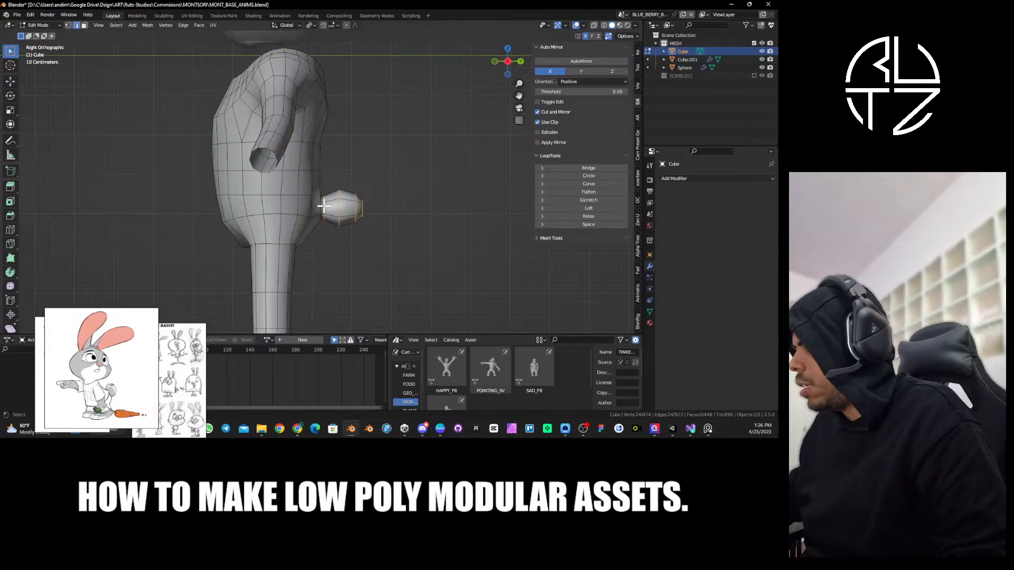
{"action": "key", "text": "r"}
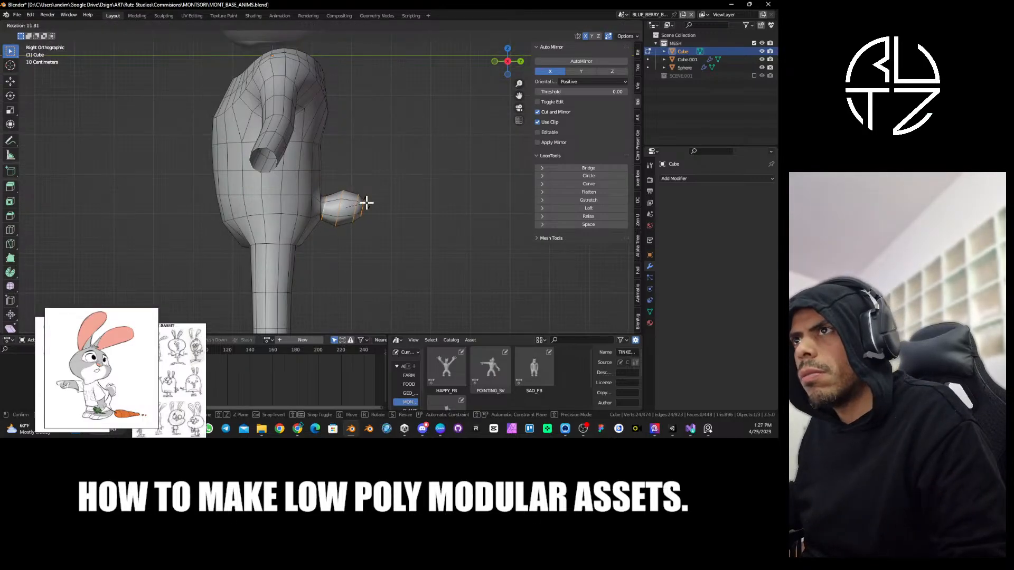
{"action": "right_click", "coordinate": [367, 201]}
{"action": "left_click", "coordinate": [346, 26]}
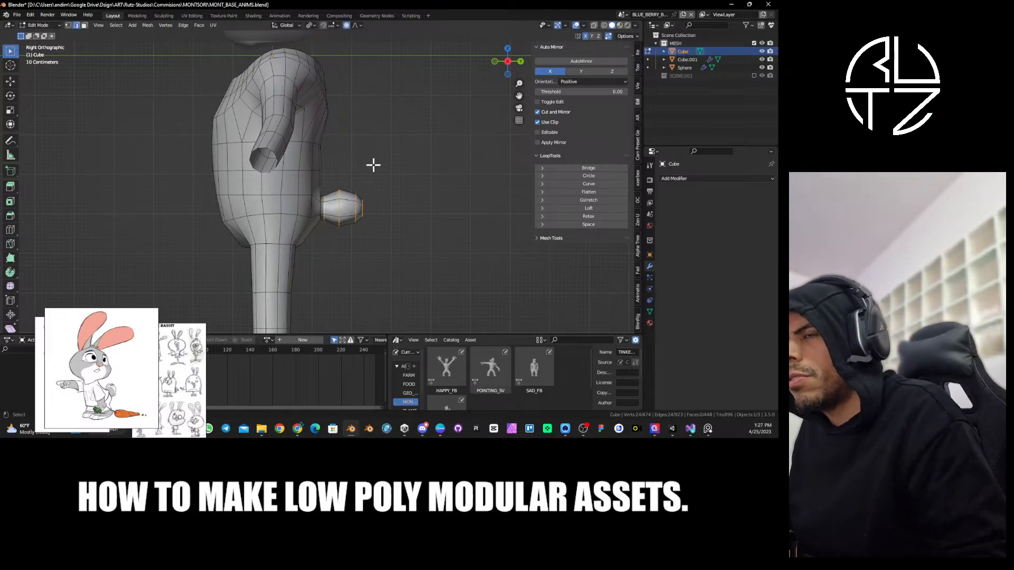
Set the pivot to Median Point and rotate the tail loops about 19.6° with a proportional size of about 0.51.
{"action": "key", "text": "r"}
{"action": "scroll", "coordinate": [376, 170], "scroll_direction": "up", "scroll_amount": 10}
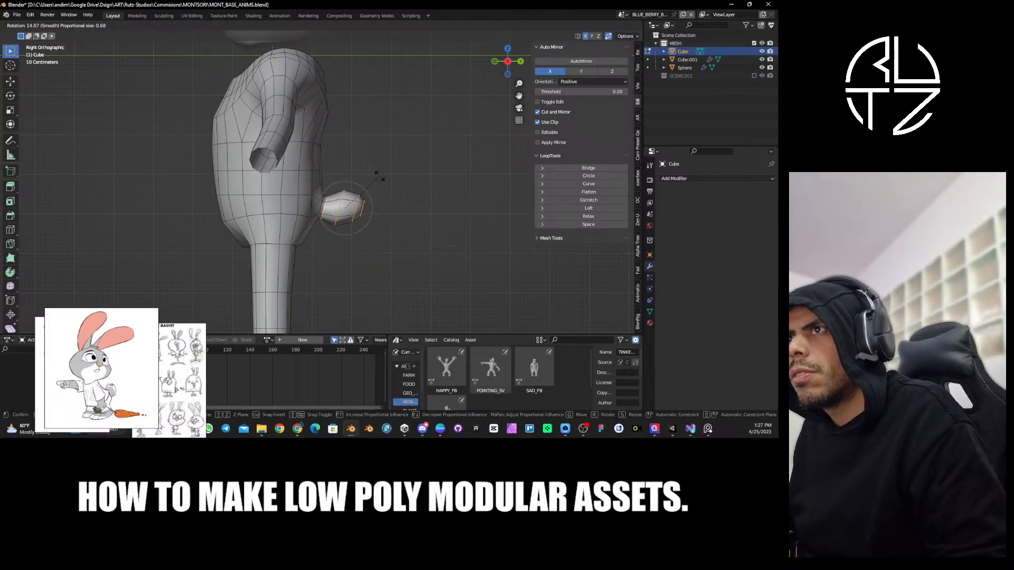
{"action": "right_click", "coordinate": [379, 178]}
{"action": "left_click", "coordinate": [310, 26]}
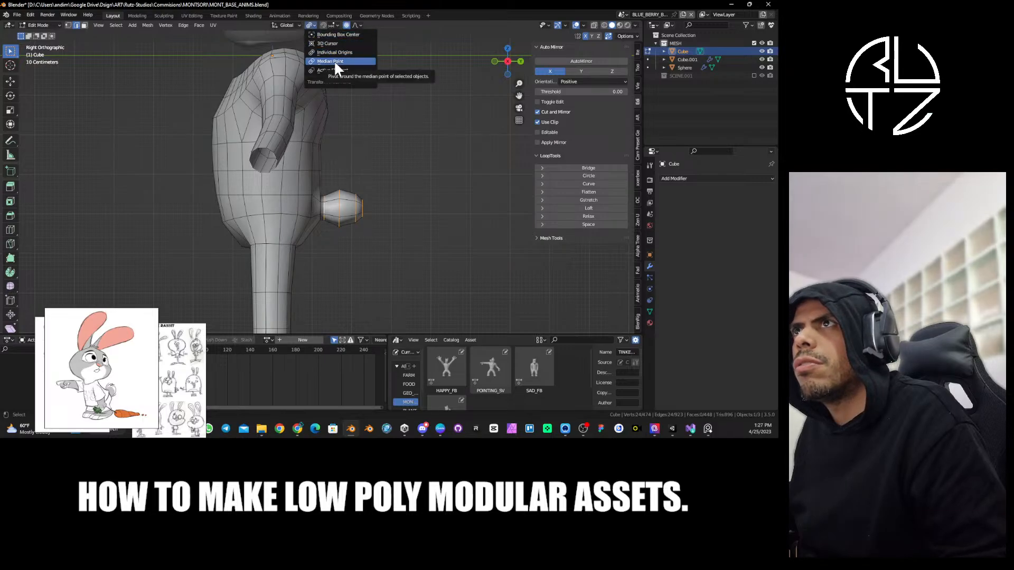
{"action": "left_click", "coordinate": [334, 61]}
{"action": "key", "text": "r"}
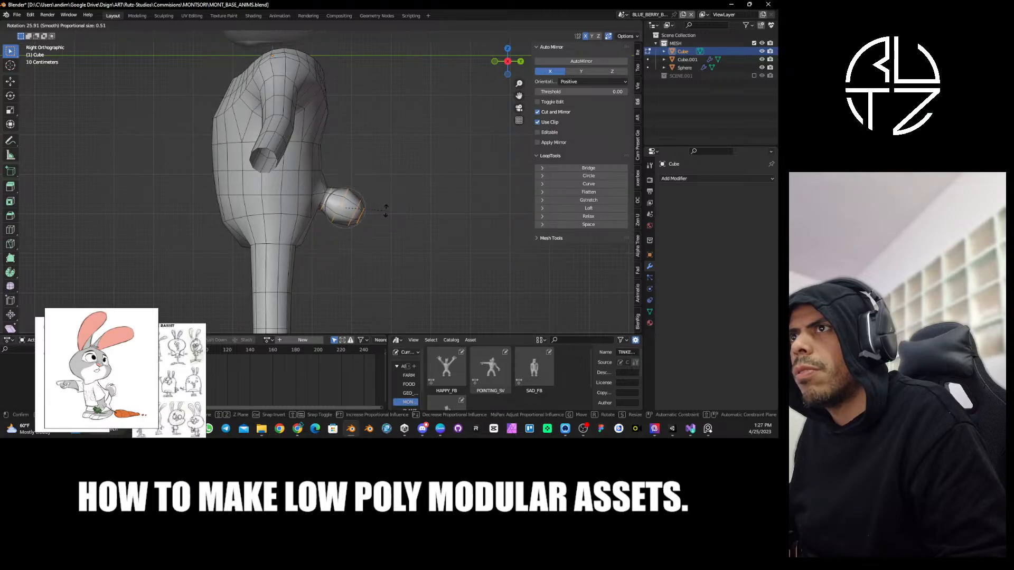
{"action": "left_click", "coordinate": [386, 206]}
Move the tail down about 0.2 m along Z and shift it closer to the body.
{"action": "key", "text": "g"}
{"action": "key", "text": "z"}
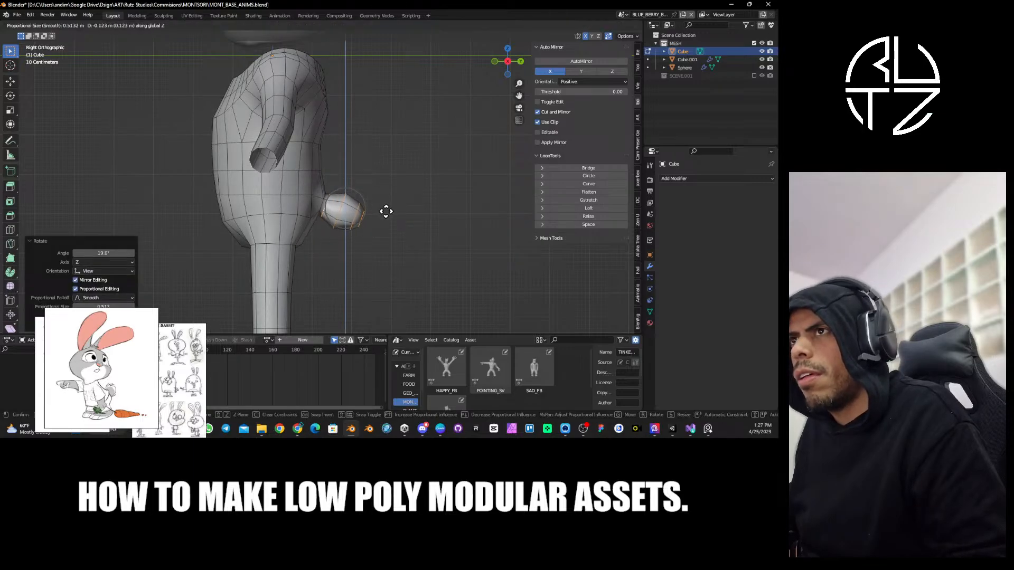
{"action": "left_click", "coordinate": [384, 214]}
{"action": "key", "text": "g"}
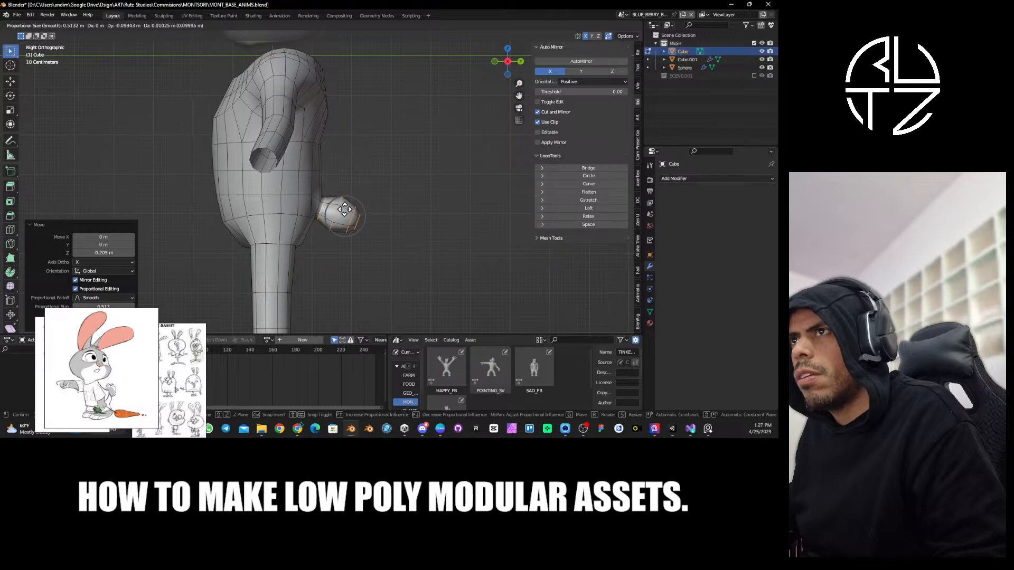
{"action": "left_click", "coordinate": [380, 214]}
Return to Object Mode with everything deselected and save the file.
{"action": "middle_click_drag", "start_coordinate": [381, 215], "coordinate": [329, 190]}
{"action": "key", "text": "Tab"}
{"action": "scroll", "coordinate": [295, 201], "scroll_direction": "down", "scroll_amount": 3}
{"action": "key", "text": "Tab"}
{"action": "key", "text": "Tab"}
{"action": "key", "text": "alt+a"}
{"action": "scroll", "coordinate": [313, 182], "scroll_direction": "down", "scroll_amount": 5}
{"action": "scroll", "coordinate": [308, 189], "scroll_direction": "up", "scroll_amount": 5}
{"action": "key", "text": "ctrl+s"}
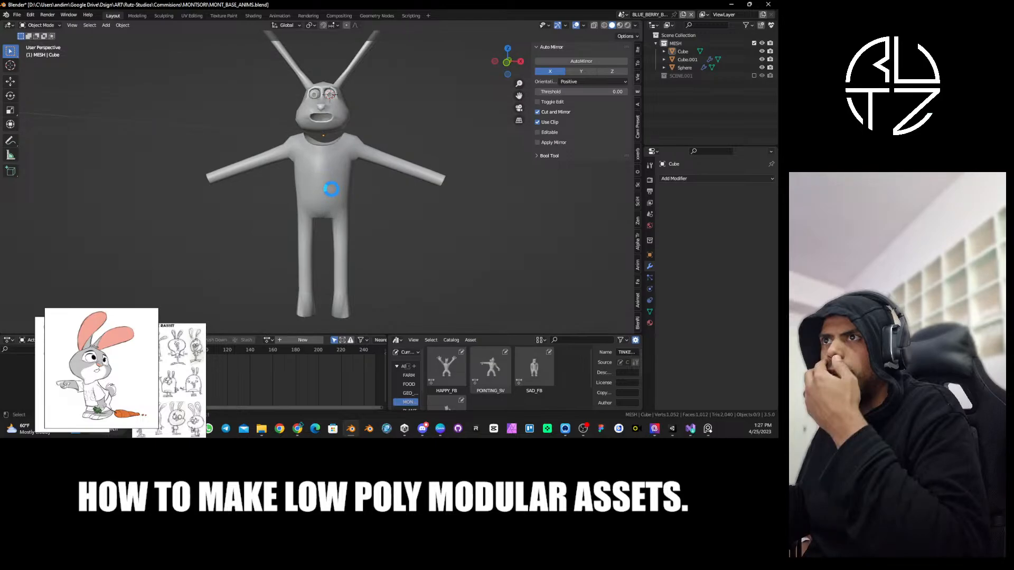
Add a Basis shape key and a second shape key named SHORT to the body mesh.
{"action": "left_click", "coordinate": [328, 183]}
{"action": "key", "text": "Tab"}
{"action": "scroll", "coordinate": [341, 236], "scroll_direction": "down", "scroll_amount": 1}
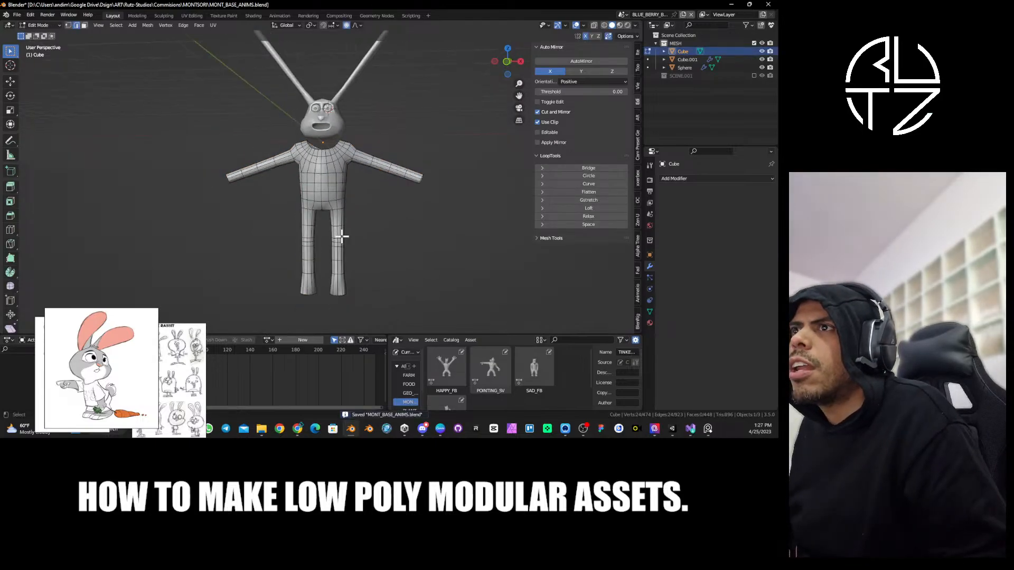
{"action": "middle_click_drag", "start_coordinate": [342, 236], "coordinate": [338, 242]}
{"action": "key", "text": "Tab"}
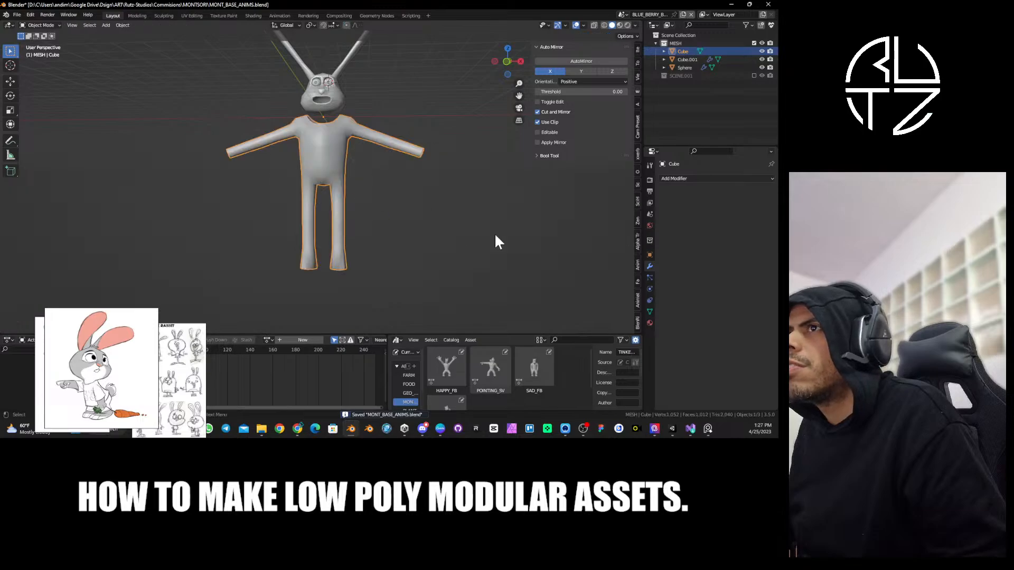
{"action": "left_click", "coordinate": [650, 312]}
{"action": "left_click", "coordinate": [767, 253]}
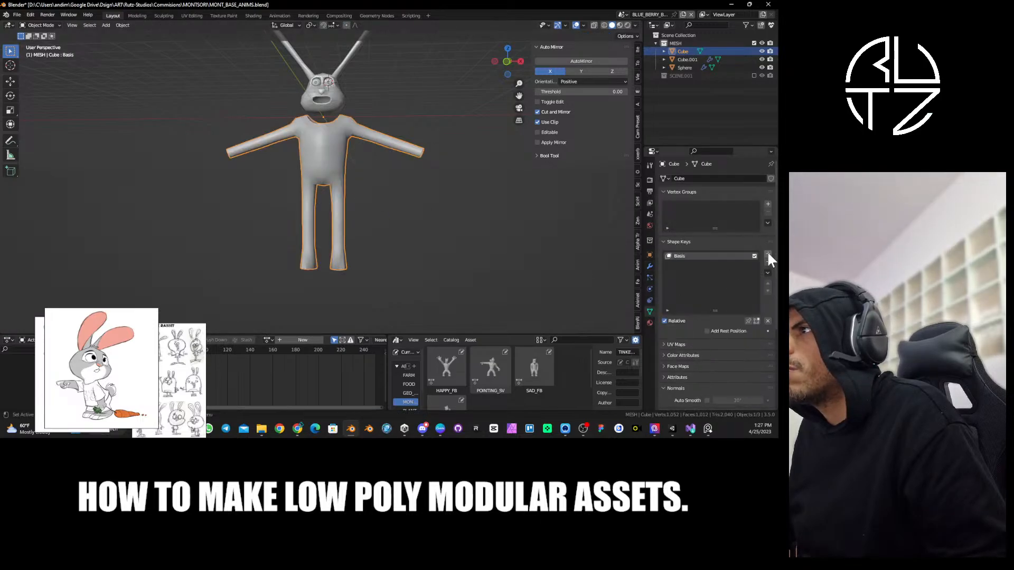
{"action": "left_click", "coordinate": [767, 254]}
{"action": "type", "text": "short"}
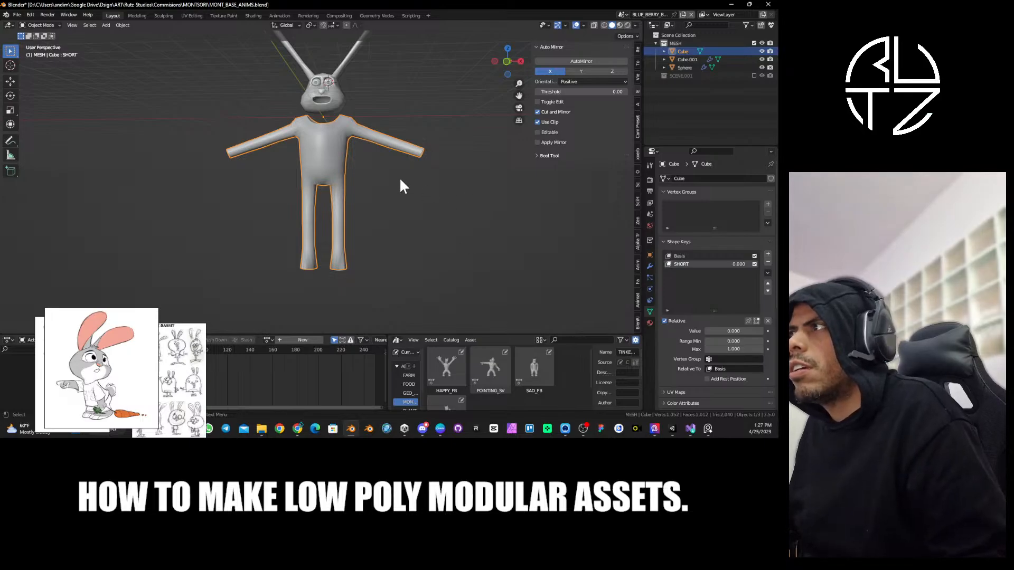
Edit the body mesh's SHORT shape key in front view, turn on X-ray and select one leg from mid-thigh to foot.
{"action": "key", "text": "Tab"}
{"action": "key", "text": "KP_1"}
{"action": "scroll", "coordinate": [359, 182], "scroll_direction": "up", "scroll_amount": 4}
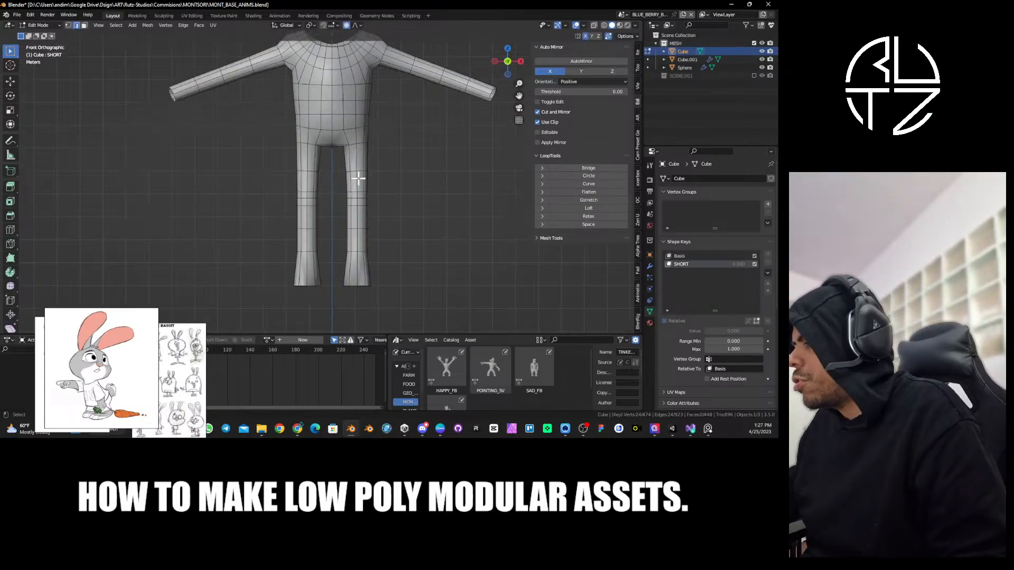
{"action": "left_click_drag", "start_coordinate": [331, 242], "coordinate": [398, 291]}
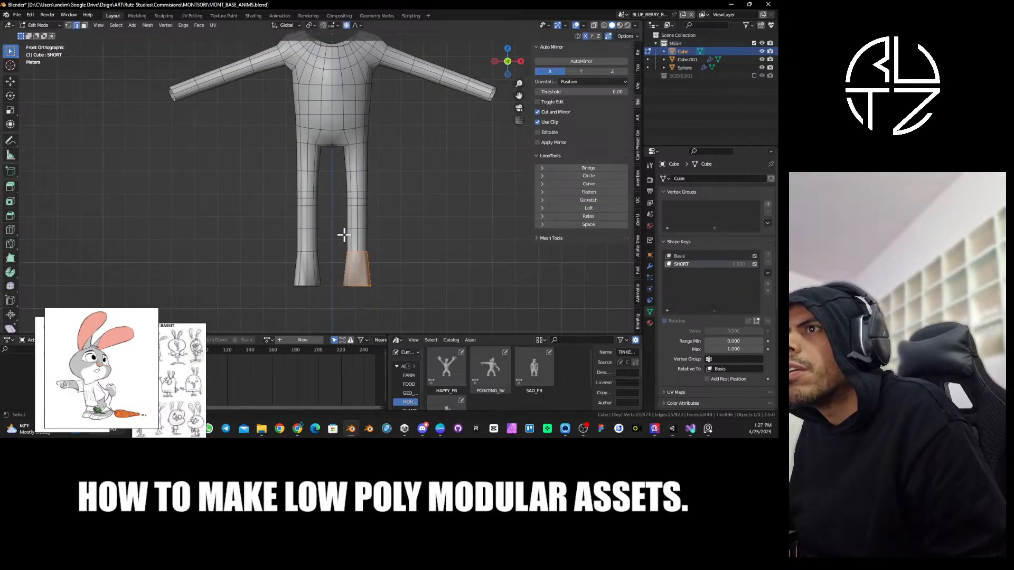
{"action": "left_click_drag", "start_coordinate": [338, 224], "coordinate": [394, 280], "text": "shift"}
{"action": "left_click_drag", "start_coordinate": [341, 184], "coordinate": [370, 205], "text": "shift"}
{"action": "left_click_drag", "start_coordinate": [338, 161], "coordinate": [412, 306], "text": "shift"}
{"action": "left_click", "coordinate": [594, 25]}
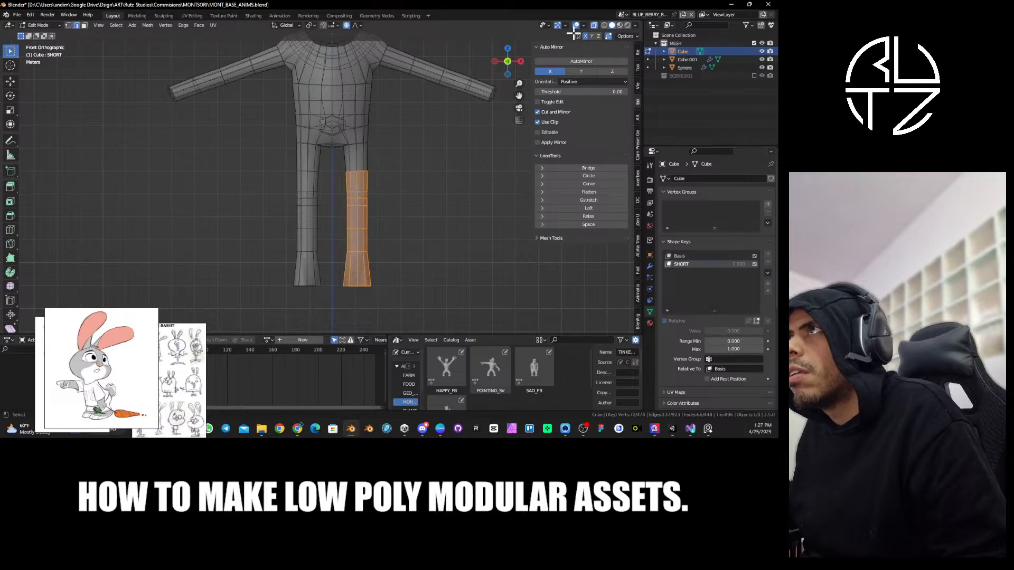
Try to shorten the legs by scaling the selection to about 0.419 along Z and moving it up about 1.68 m.
{"action": "key", "text": "s"}
{"action": "key", "text": "z"}
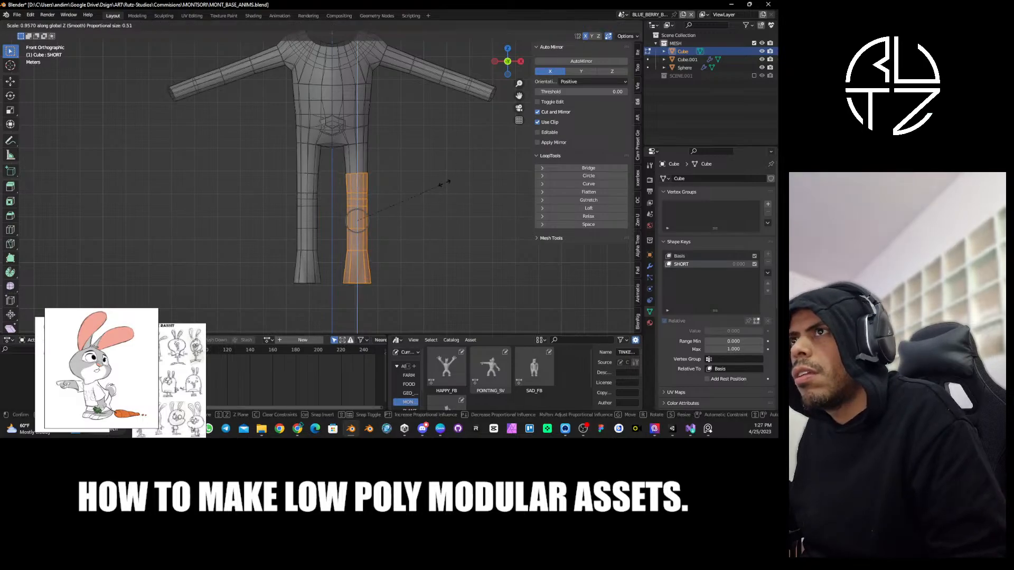
{"action": "left_click", "coordinate": [397, 204]}
{"action": "key", "text": "g"}
{"action": "key", "text": "z"}
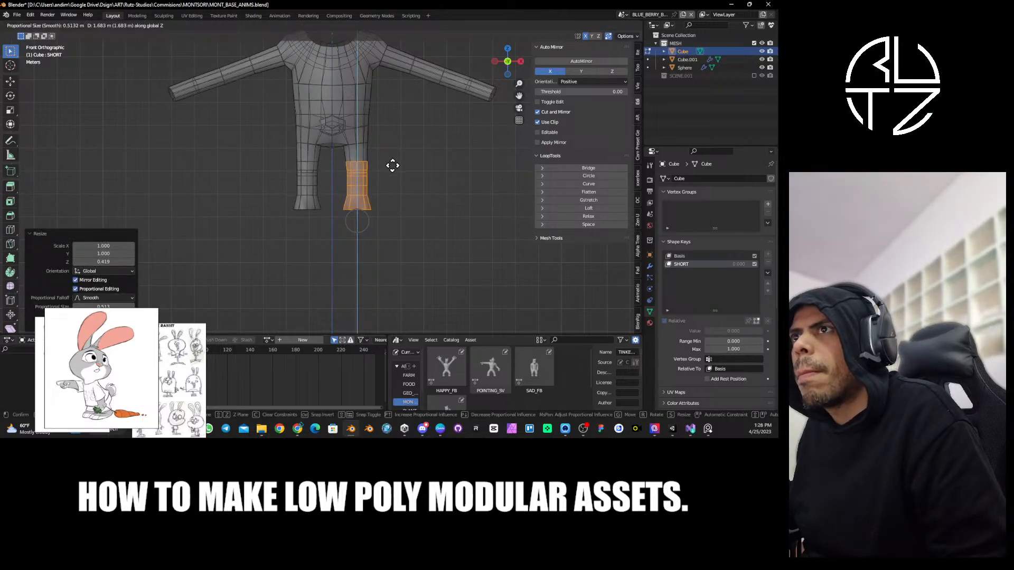
{"action": "left_click", "coordinate": [392, 166]}
{"action": "middle_click_drag", "start_coordinate": [399, 155], "coordinate": [398, 188], "text": "shift"}
Hide the viewport overlays and compare the Basis body with the SHORT leg shape by alternating between Object and Edit Mode.
{"action": "key", "text": "Tab"}
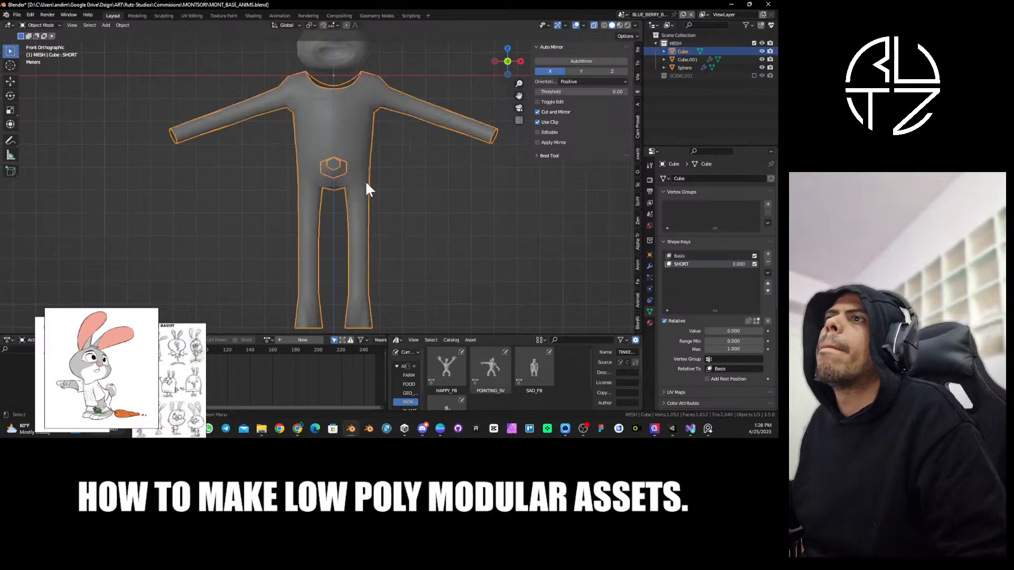
{"action": "scroll", "coordinate": [367, 188], "scroll_direction": "down", "scroll_amount": 3}
{"action": "left_click", "coordinate": [576, 25]}
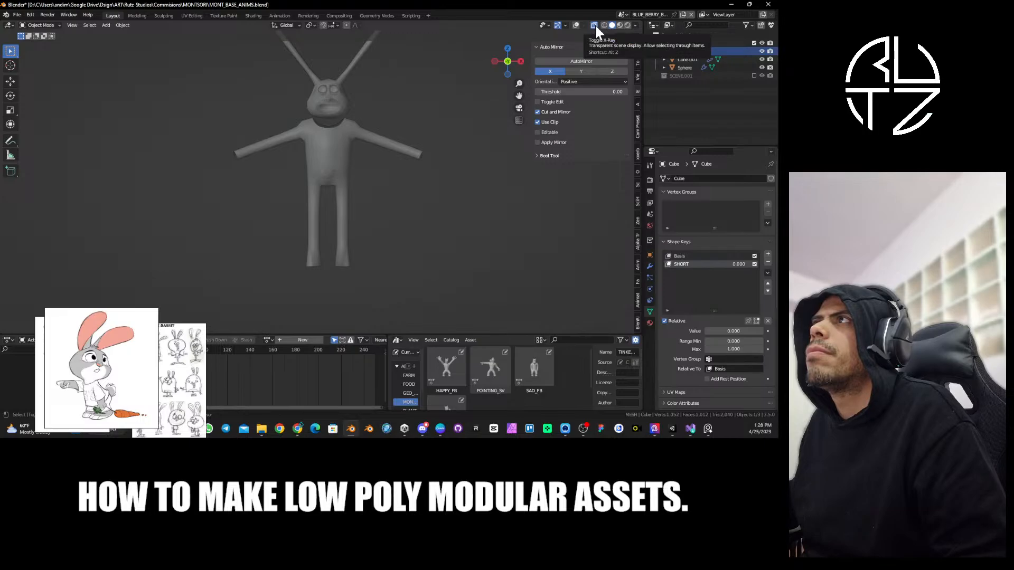
{"action": "key", "text": "Tab"}
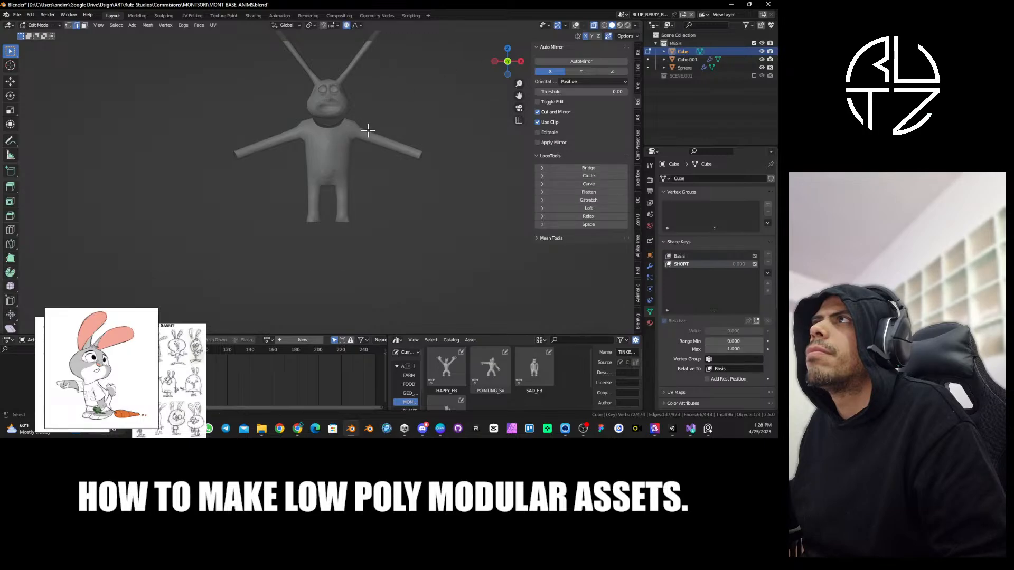
{"action": "key", "text": "Tab"}
{"action": "key", "text": "Tab"}
{"action": "key", "text": "Tab"}
{"action": "key", "text": "Tab"}
{"action": "key", "text": "Tab"}
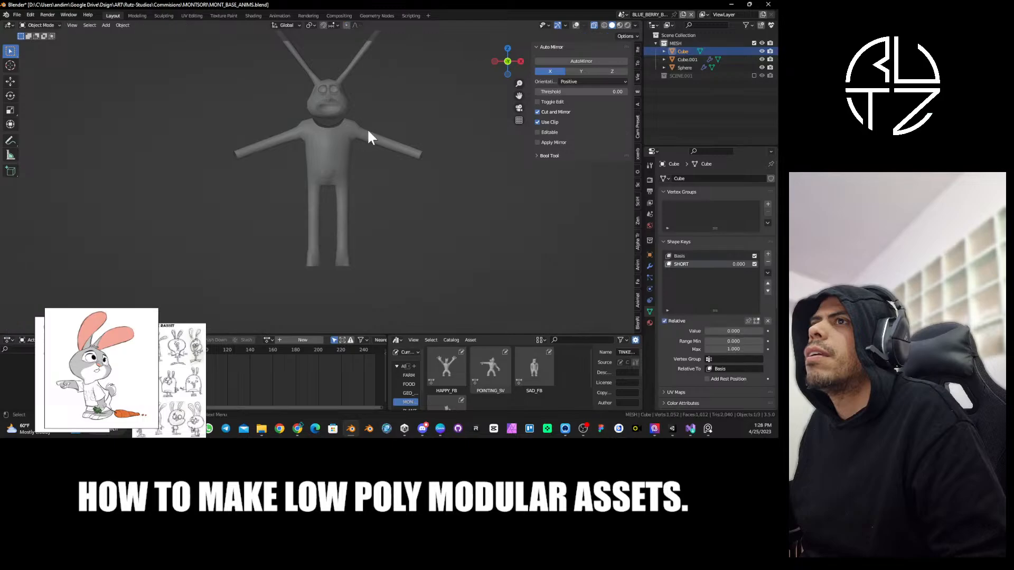
{"action": "key", "text": "Tab"}
{"action": "key", "text": "Tab"}
{"action": "key", "text": "Tab"}
{"action": "key", "text": "Tab"}
{"action": "key", "text": "Tab"}
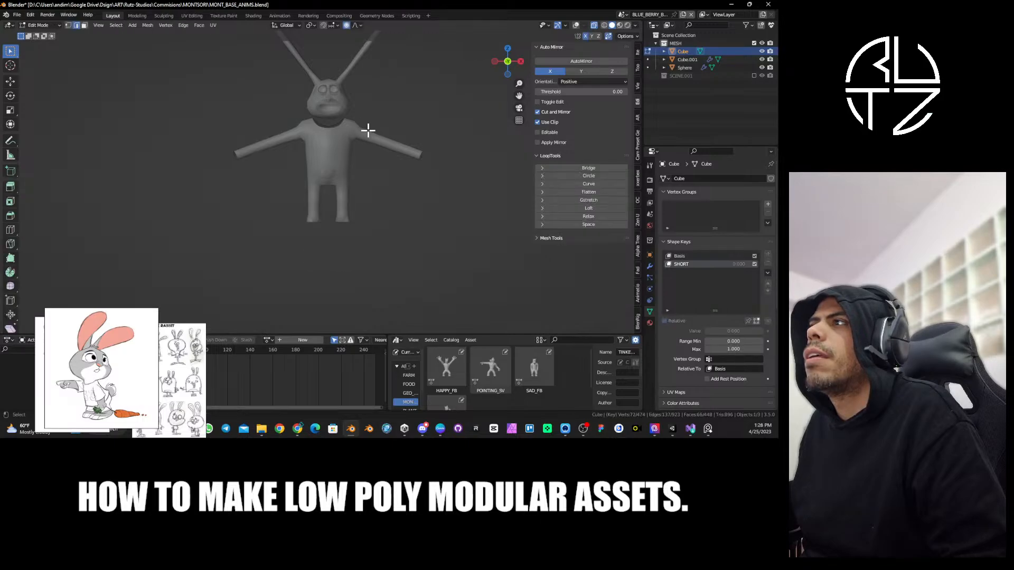
{"action": "key", "text": "Tab"}
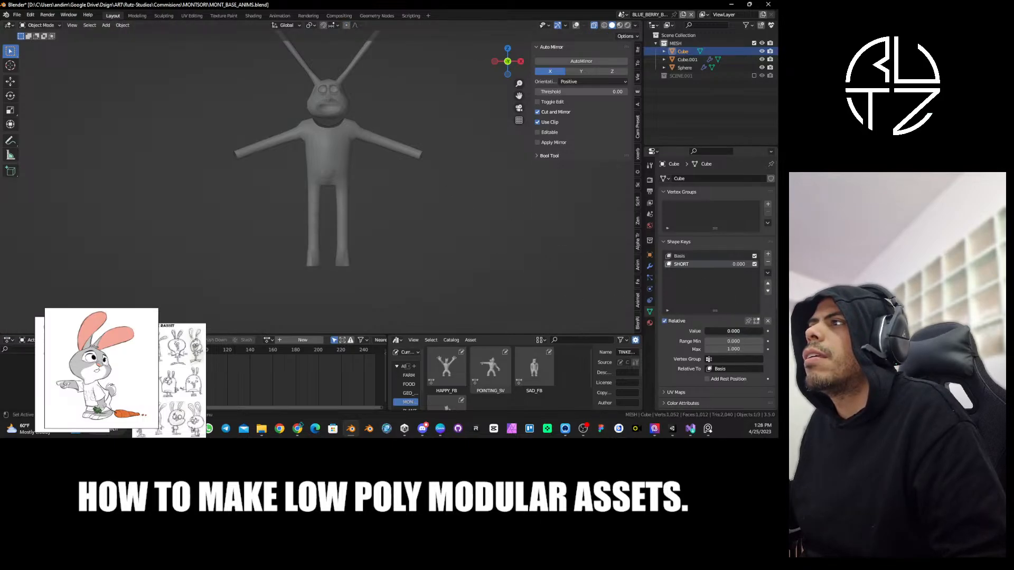
{"action": "mouse_move", "coordinate": [707, 331]}
{"action": "left_mouse_down"}
{"action": "mouse_move", "coordinate": [763, 331]}
{"action": "mouse_move", "coordinate": [707, 331]}
{"action": "left_mouse_up"}
{"action": "key", "text": "Tab"}
{"action": "key", "text": "Tab"}
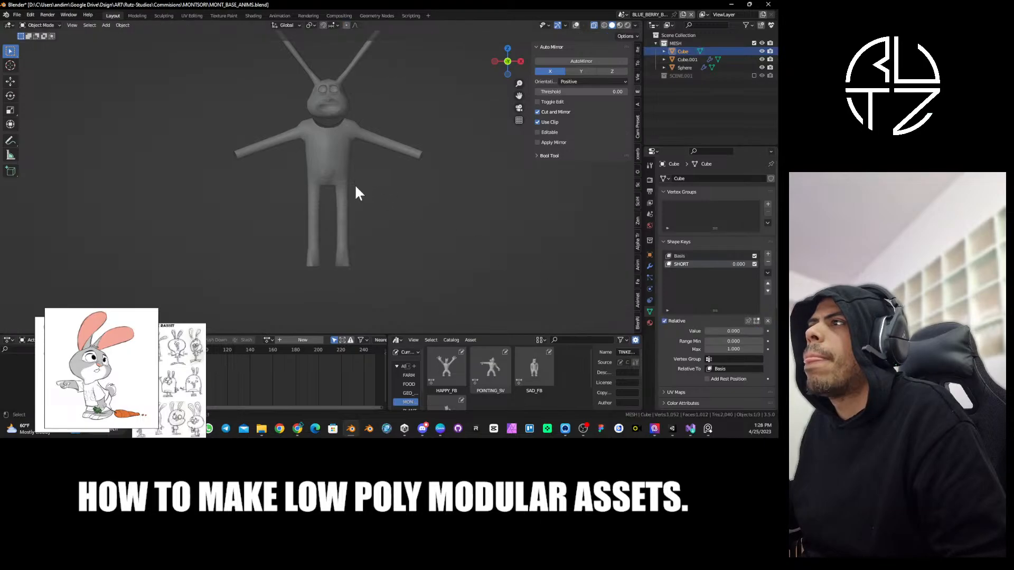
{"action": "key", "text": "Tab"}
{"action": "key", "text": "Tab"}
{"action": "key", "text": "Tab"}
{"action": "key", "text": "Tab"}
{"action": "key", "text": "Tab"}
{"action": "key", "text": "Tab"}
{"action": "key", "text": "Tab"}
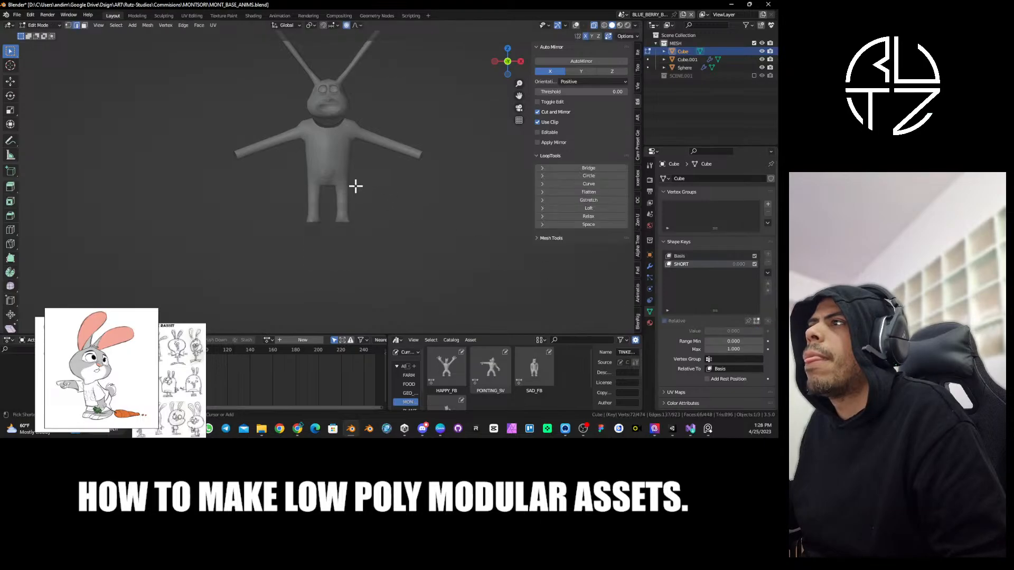
{"action": "key", "text": "Tab"}
{"action": "key", "text": "Tab"}
{"action": "key", "text": "Tab"}
{"action": "key", "text": "Tab"}
{"action": "key", "text": "Tab"}
{"action": "key", "text": "Tab"}
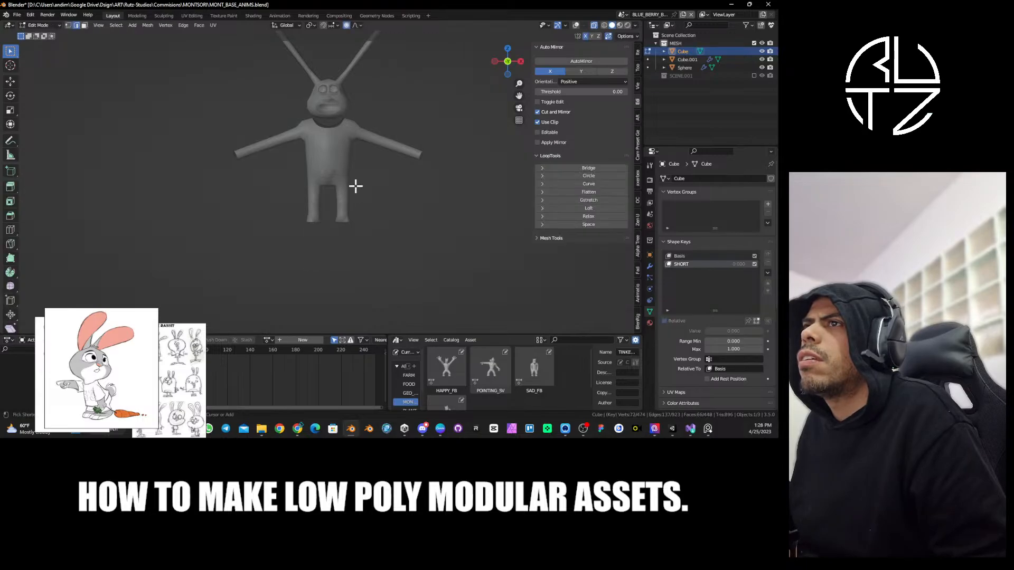
Undo the leg shortening and show the viewport overlays again in Edit Mode.
{"action": "key", "text": "ctrl+z"}
{"action": "key", "text": "ctrl+z"}
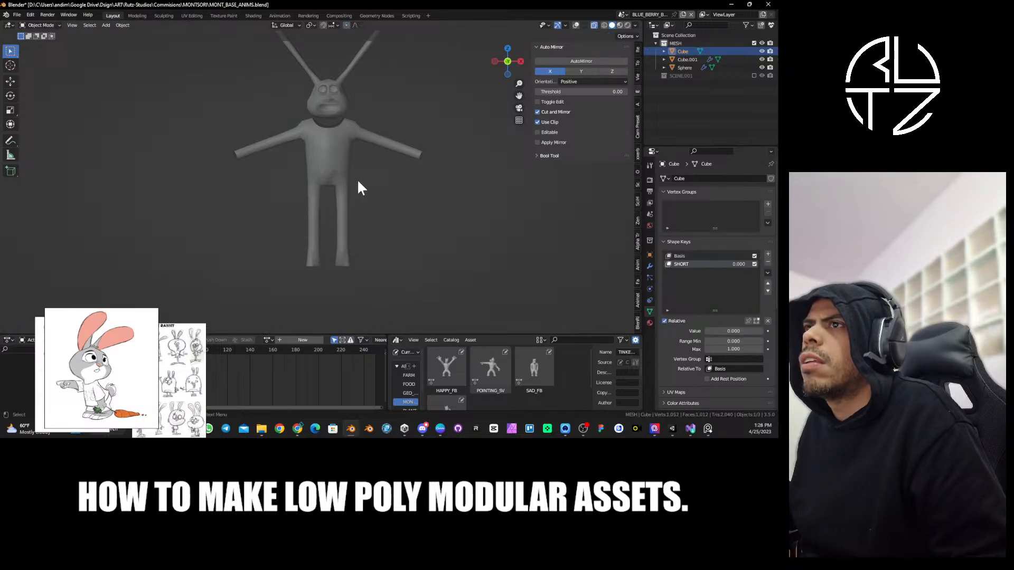
{"action": "key", "text": "Tab"}
{"action": "key", "text": "Tab"}
{"action": "left_click", "coordinate": [575, 25]}
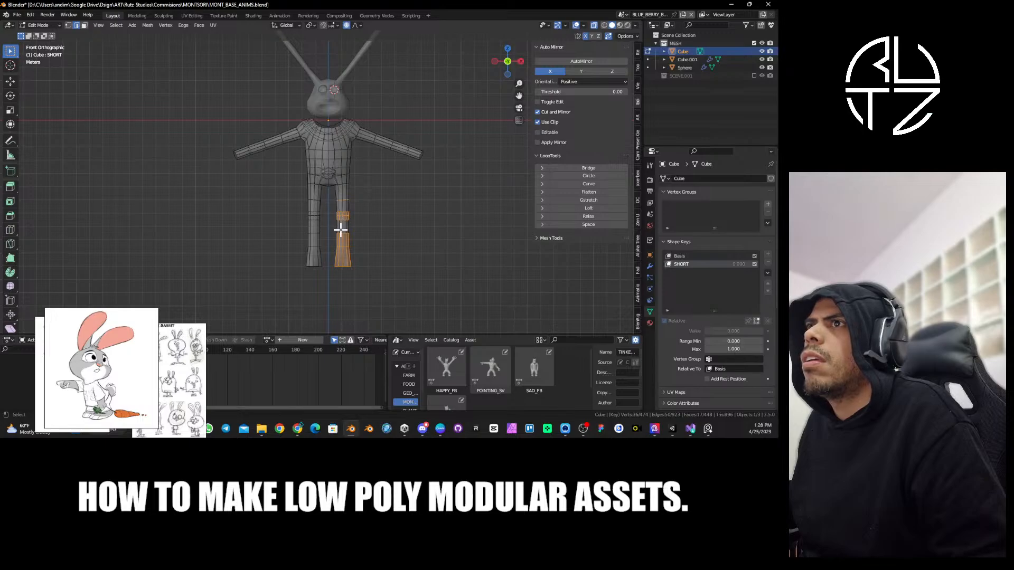
Select all body faces above mid-thigh, including the arms and tail, and move them down about 0.56 m along Z.
{"action": "scroll", "coordinate": [351, 232], "scroll_direction": "up", "scroll_amount": 3}
{"action": "left_click_drag", "start_coordinate": [317, 165], "coordinate": [370, 224]}
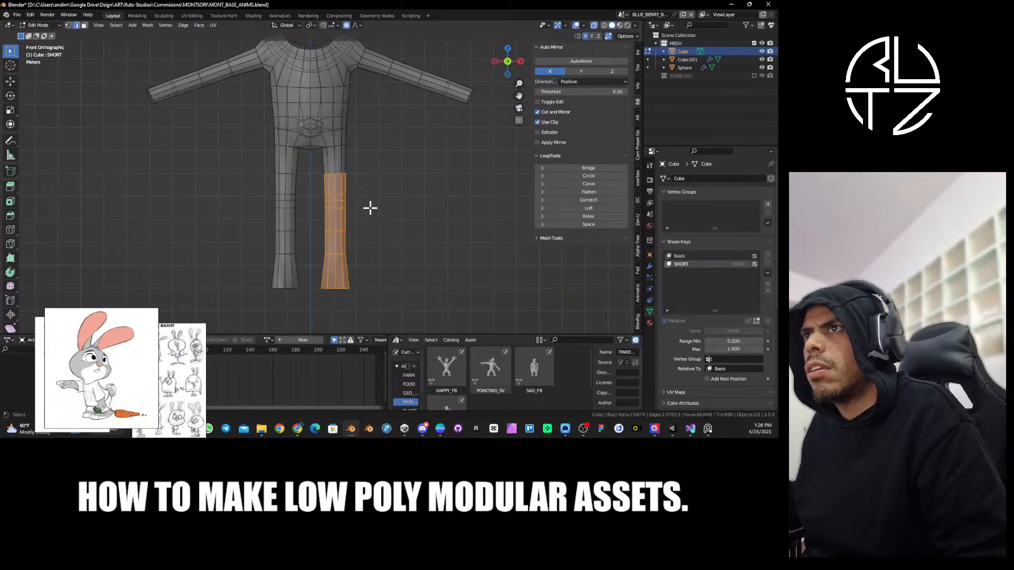
{"action": "scroll", "coordinate": [364, 205], "scroll_direction": "down", "scroll_amount": 3}
{"action": "key", "text": "ctrl+i"}
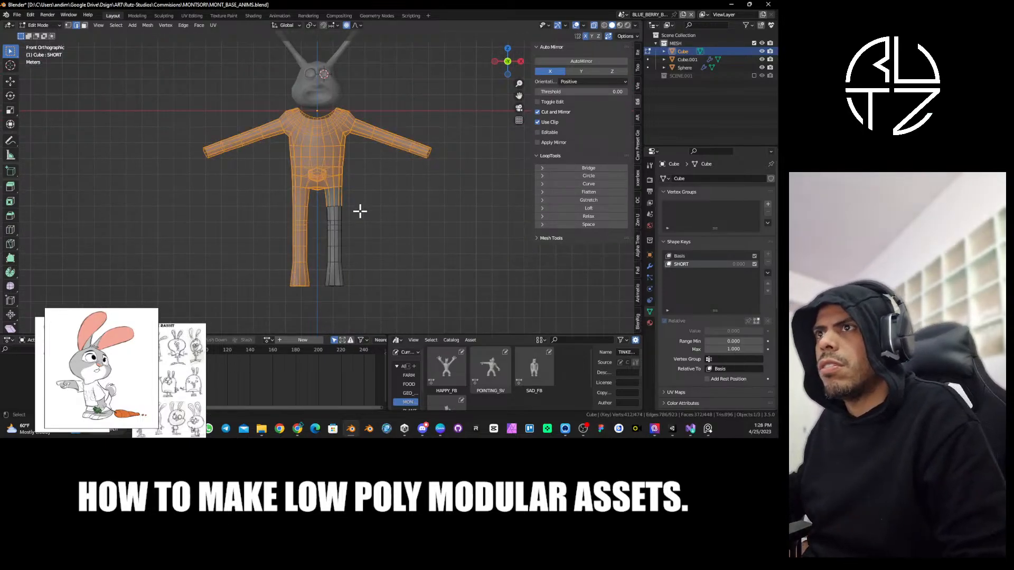
{"action": "key", "text": "3"}
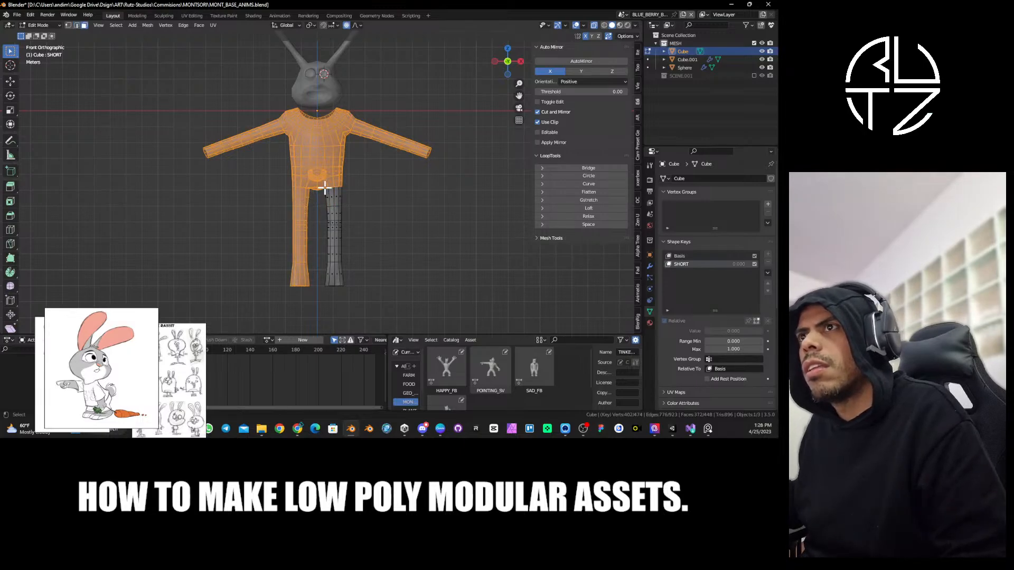
{"action": "left_click_drag", "start_coordinate": [177, 66], "coordinate": [444, 211]}
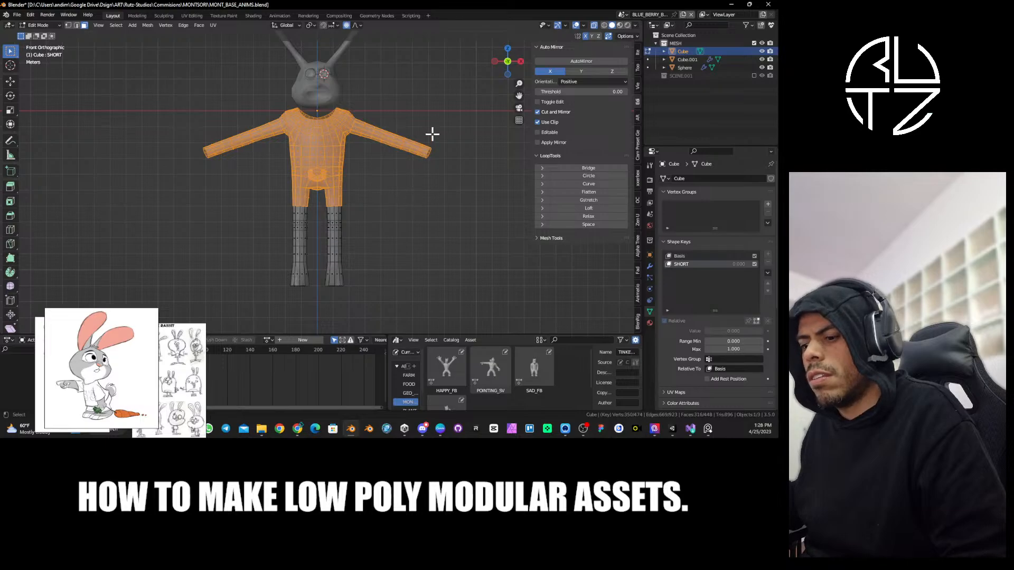
{"action": "key", "text": "g"}
{"action": "key", "text": "z"}
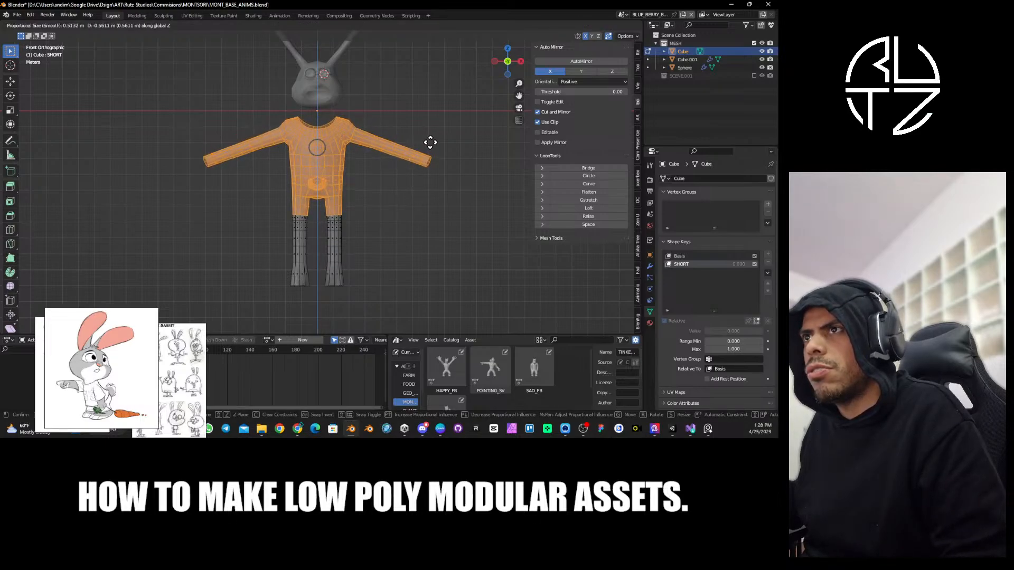
{"action": "left_click", "coordinate": [431, 142]}
Extend the face selection a little further down both legs and move it down about 0.74 m along Z.
{"action": "left_click_drag", "start_coordinate": [174, 101], "coordinate": [471, 233]}
{"action": "key", "text": "g"}
{"action": "key", "text": "z"}
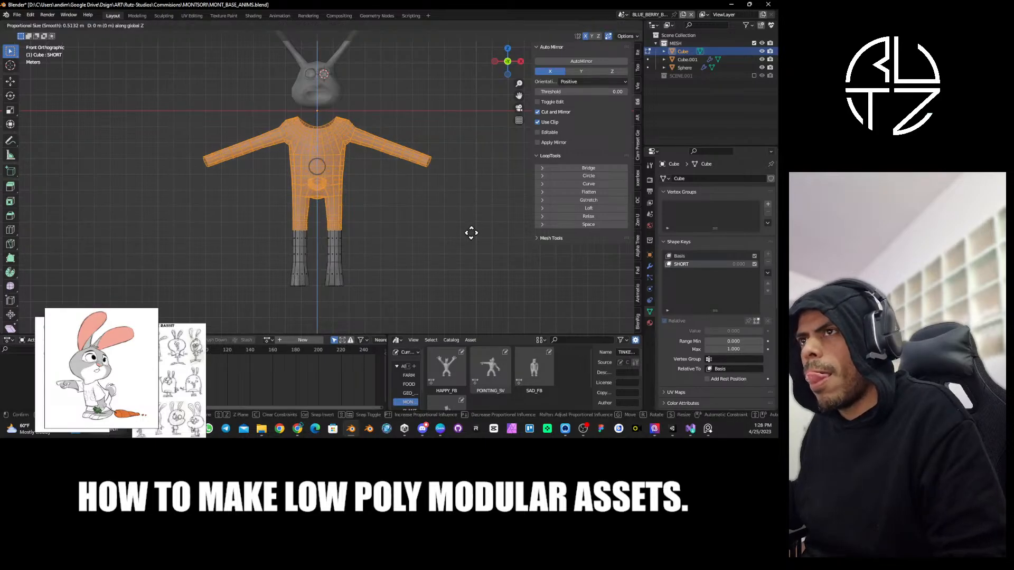
{"action": "left_click", "coordinate": [469, 245]}
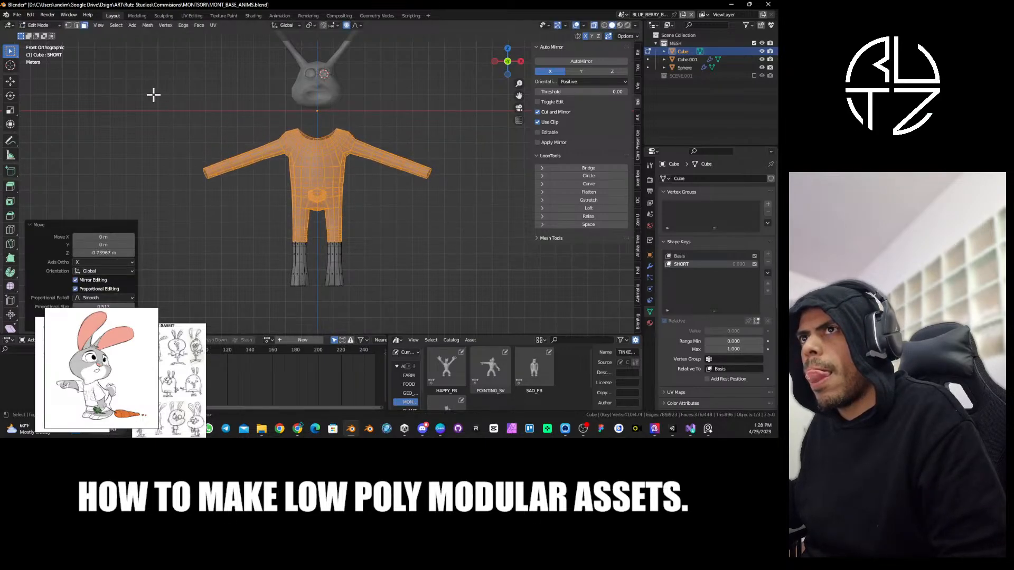
Select the body faces down to just below the knees and lower them about 0.71 m along Z.
{"action": "left_click_drag", "start_coordinate": [153, 94], "coordinate": [442, 245]}
{"action": "key", "text": "g"}
{"action": "key", "text": "z"}
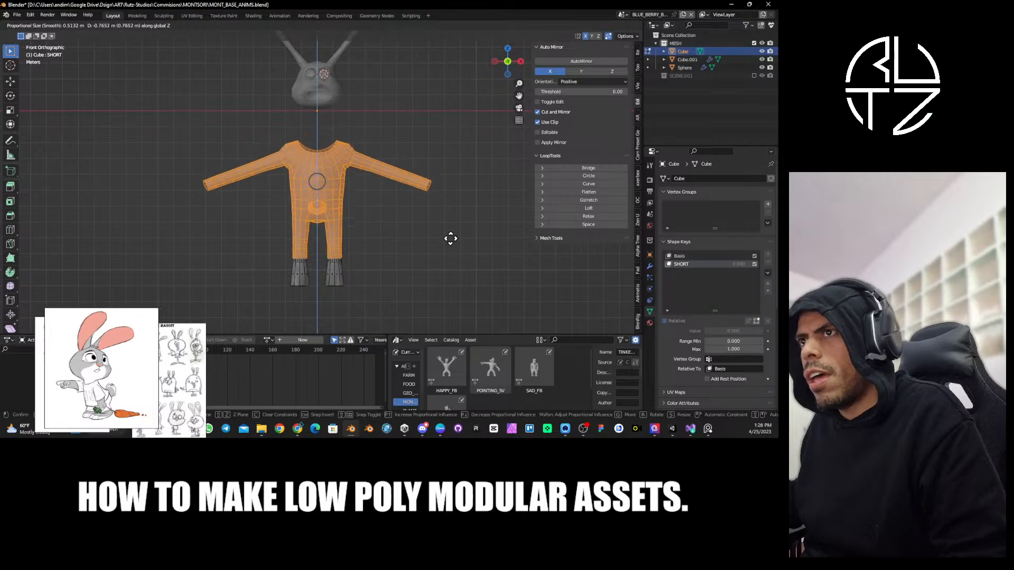
{"action": "left_click", "coordinate": [450, 237]}
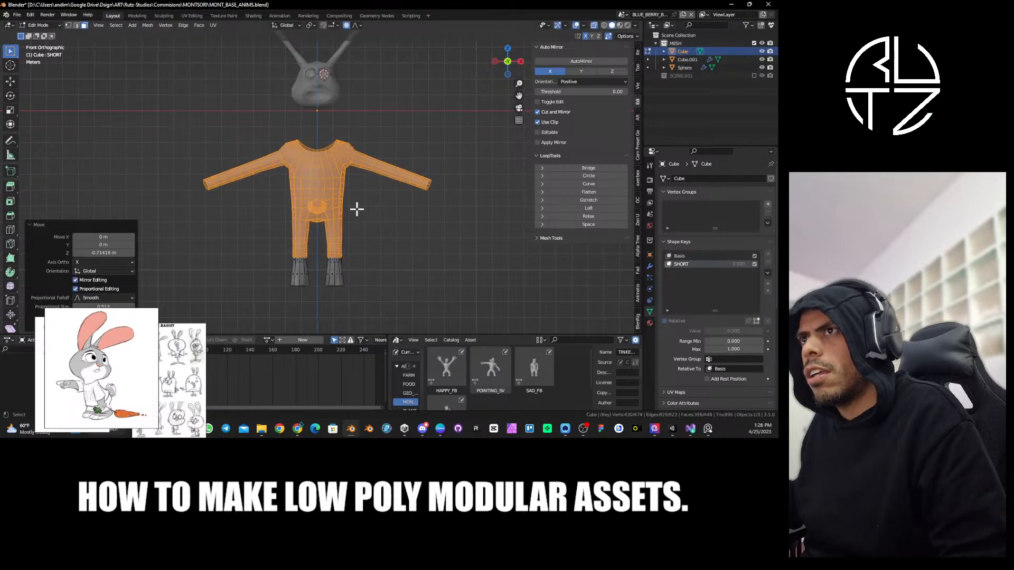
Select every body face above the flared lower legs and move them down about 0.79 m along Z.
{"action": "left_click_drag", "start_coordinate": [176, 122], "coordinate": [478, 263]}
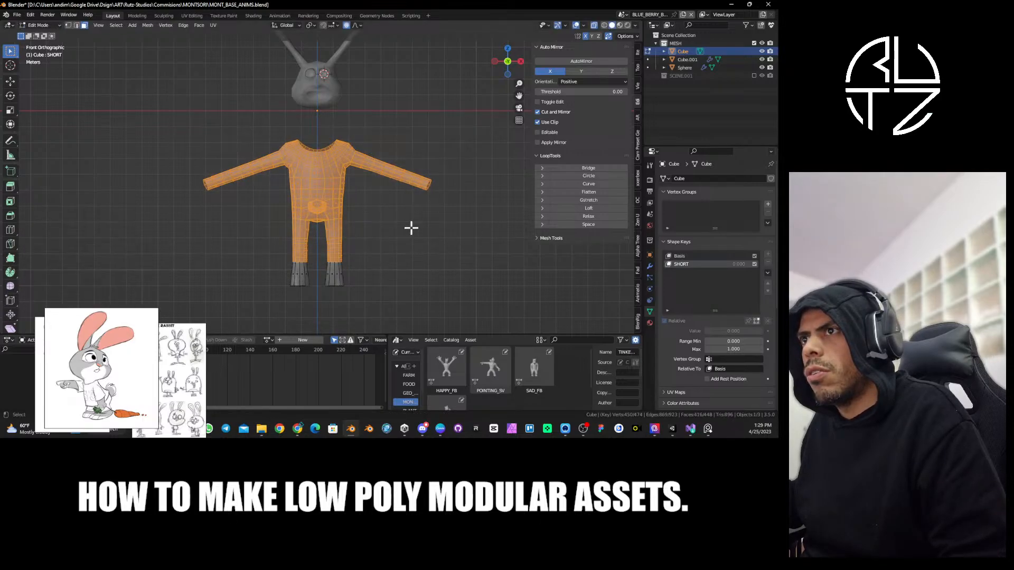
{"action": "key", "text": "g"}
{"action": "key", "text": "z"}
{"action": "left_click", "coordinate": [412, 238]}
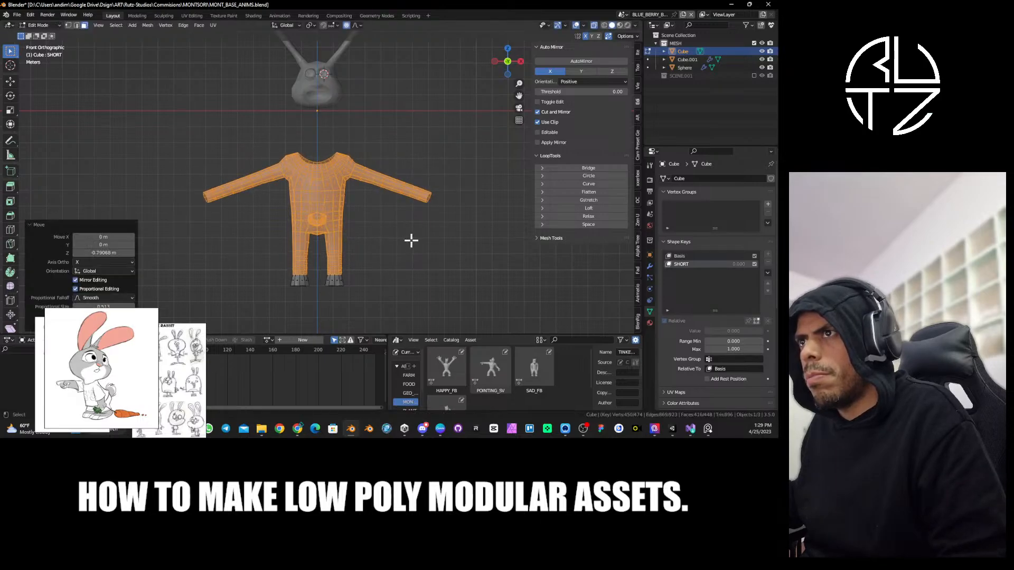
Return to Object Mode, set the SHORT shape key to 1.000, and turn off the viewport overlays and X-ray.
{"action": "key", "text": "Tab"}
{"action": "left_click_drag", "start_coordinate": [722, 331], "coordinate": [764, 332]}
{"action": "middle_click_drag", "start_coordinate": [440, 240], "coordinate": [563, 38]}
{"action": "left_click", "coordinate": [576, 24]}
{"action": "left_click", "coordinate": [593, 26]}
{"action": "middle_click_drag", "start_coordinate": [456, 179], "coordinate": [426, 194]}
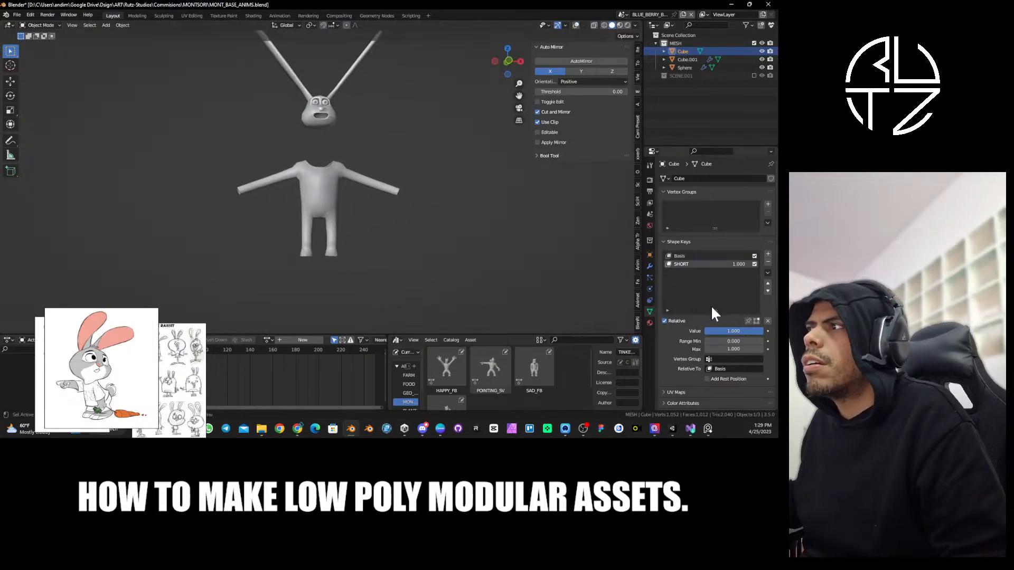
{"action": "left_click_drag", "start_coordinate": [740, 331], "coordinate": [764, 331]}
Set the SHORT shape key's value back to 0.000 and save the file.
{"action": "middle_click_drag", "start_coordinate": [330, 112], "coordinate": [346, 134], "text": "shift"}
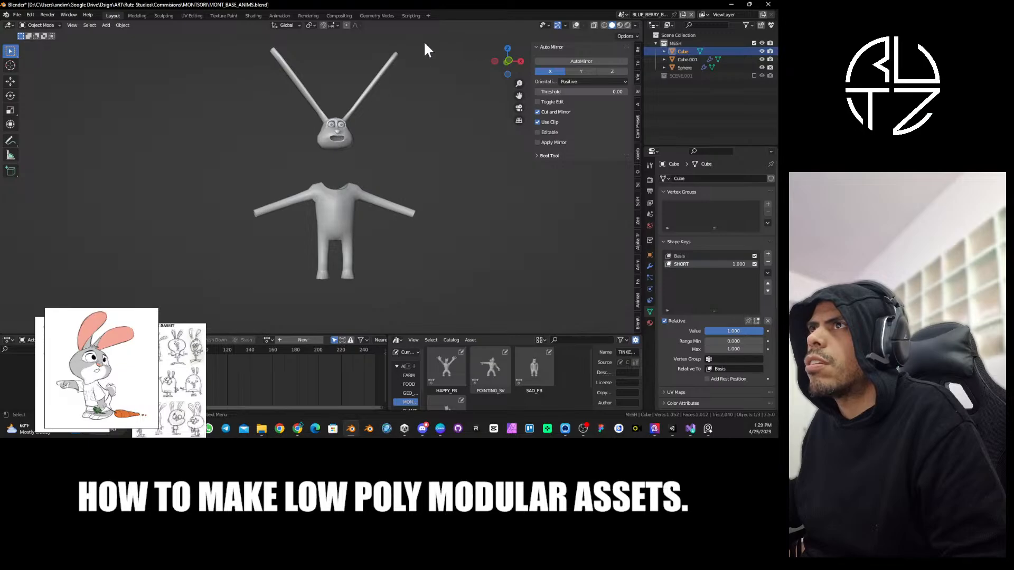
{"action": "middle_click_drag", "start_coordinate": [408, 151], "coordinate": [395, 151]}
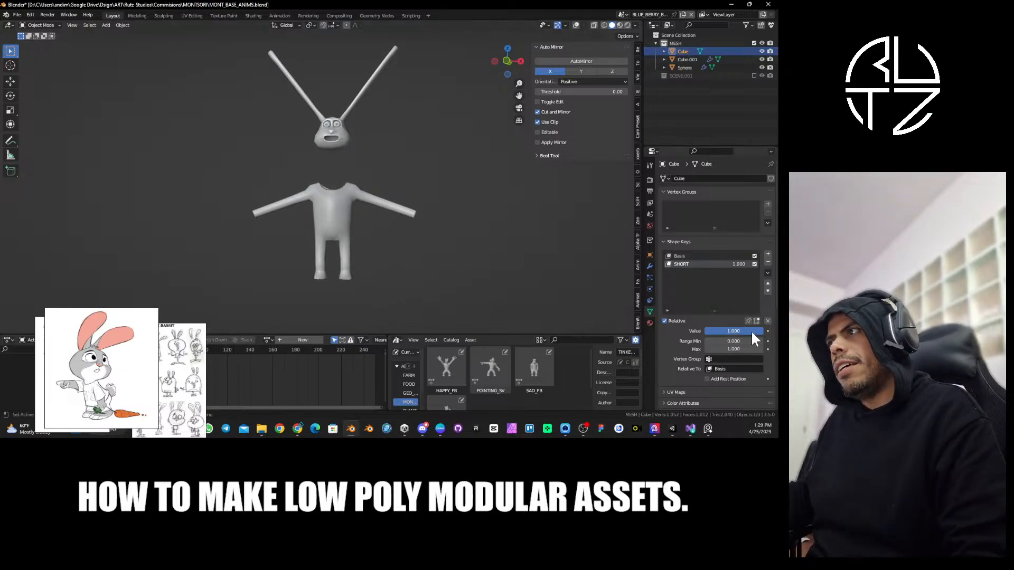
{"action": "left_click_drag", "start_coordinate": [754, 338], "coordinate": [708, 338]}
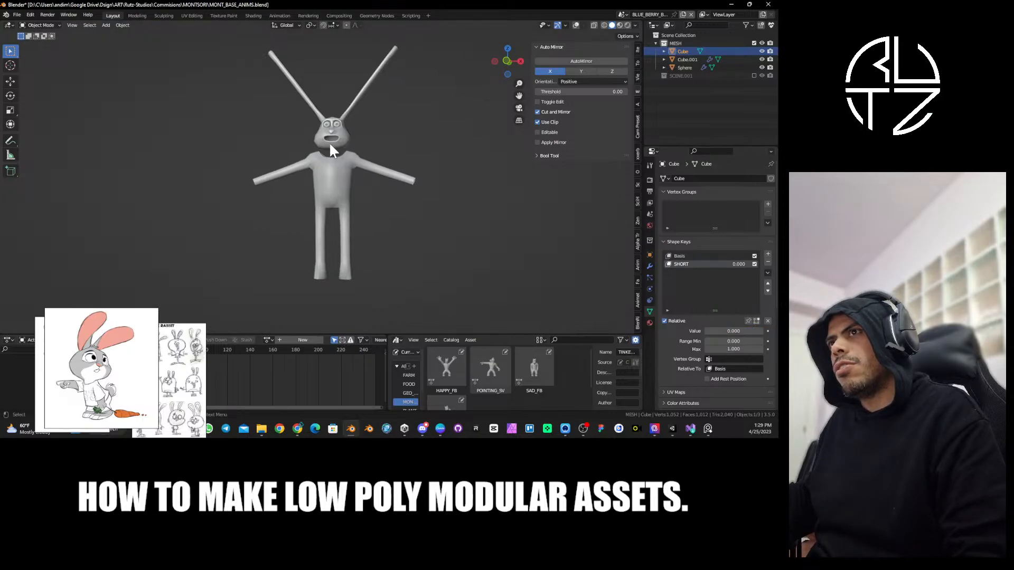
{"action": "key", "text": "ctrl+s"}
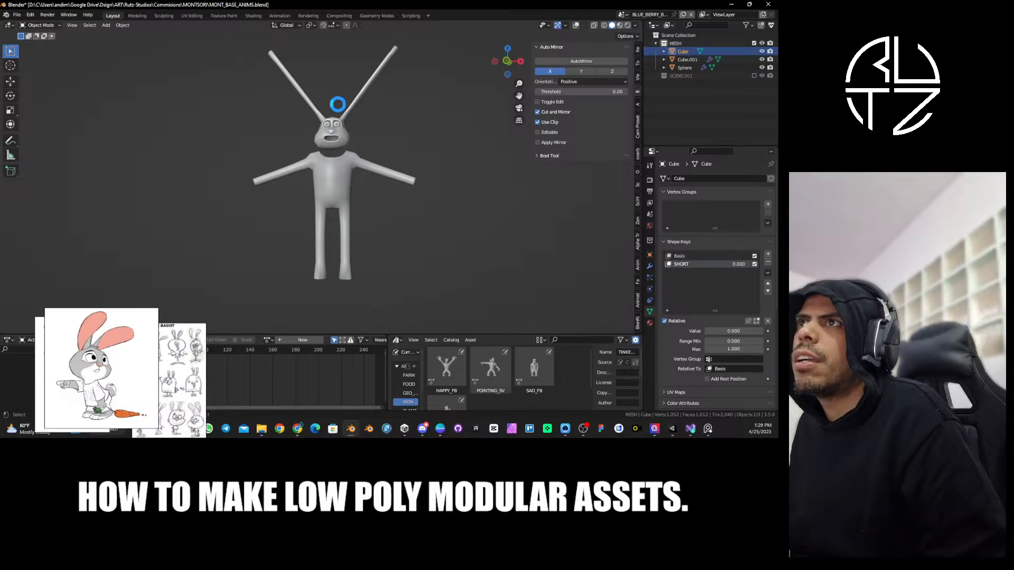
{"action": "middle_click_drag", "start_coordinate": [338, 104], "coordinate": [396, 140]}
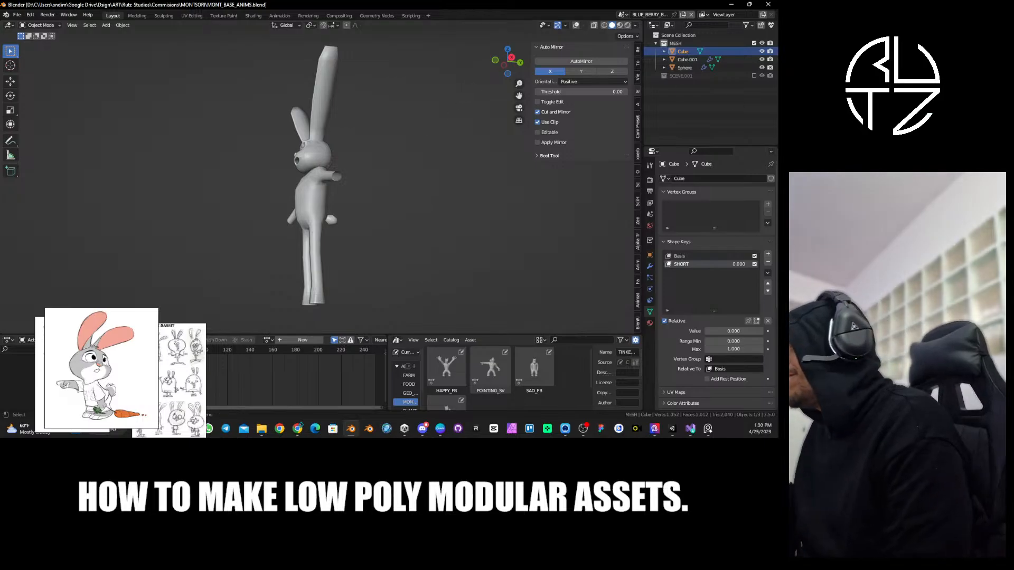
{"action": "left_click", "coordinate": [583, 426]}
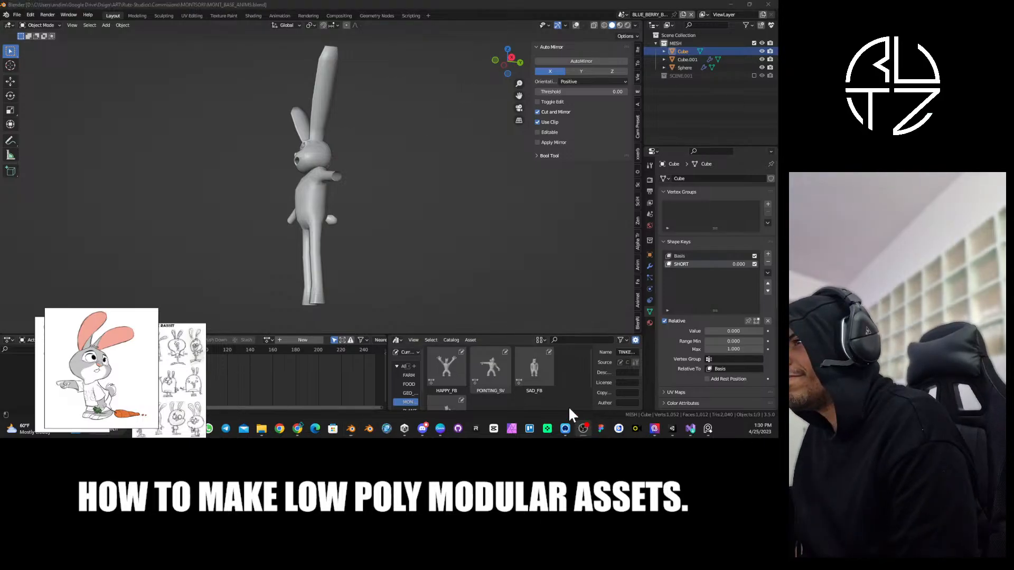